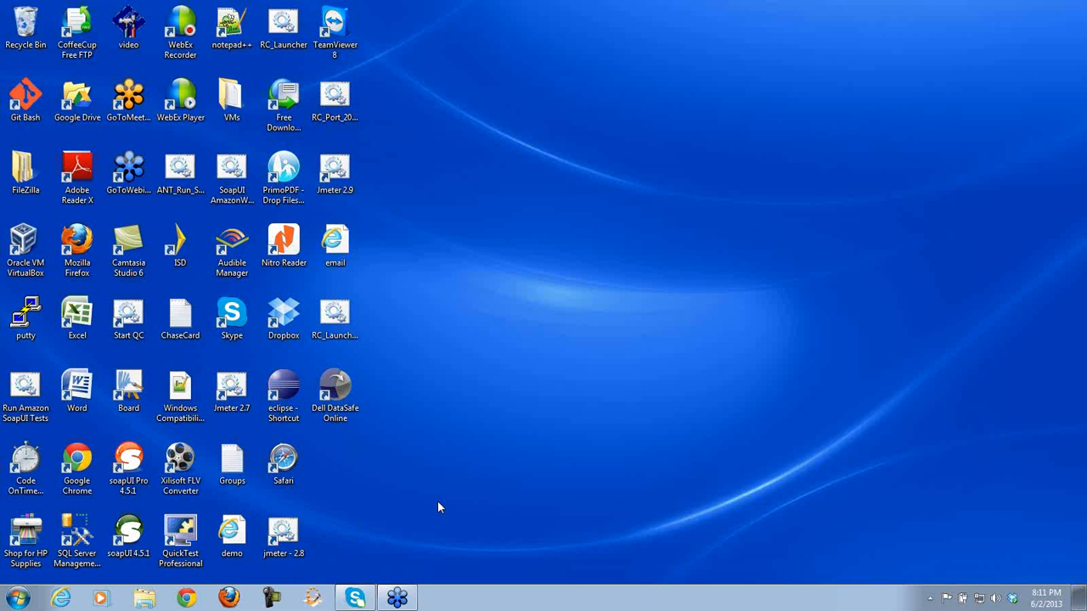
- Launch JMeter 2.9 from its Windows desktop shortcut
click(339, 173)
double_click(340, 173)
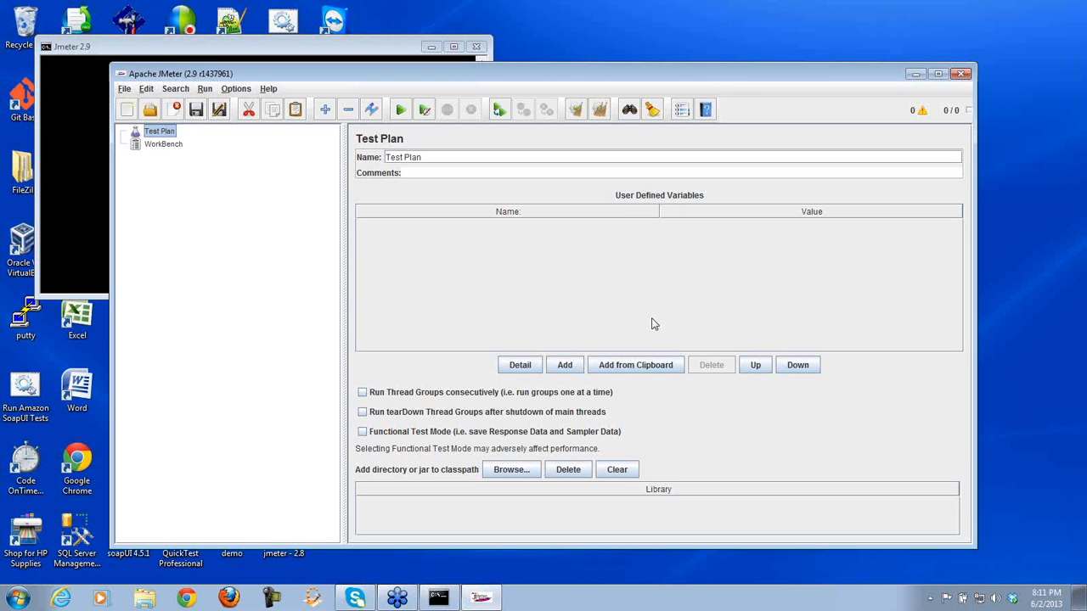
- Move the JMeter window left and stretch it taller, wider and downward to fill the screen
drag(565, 63, 553, 14)
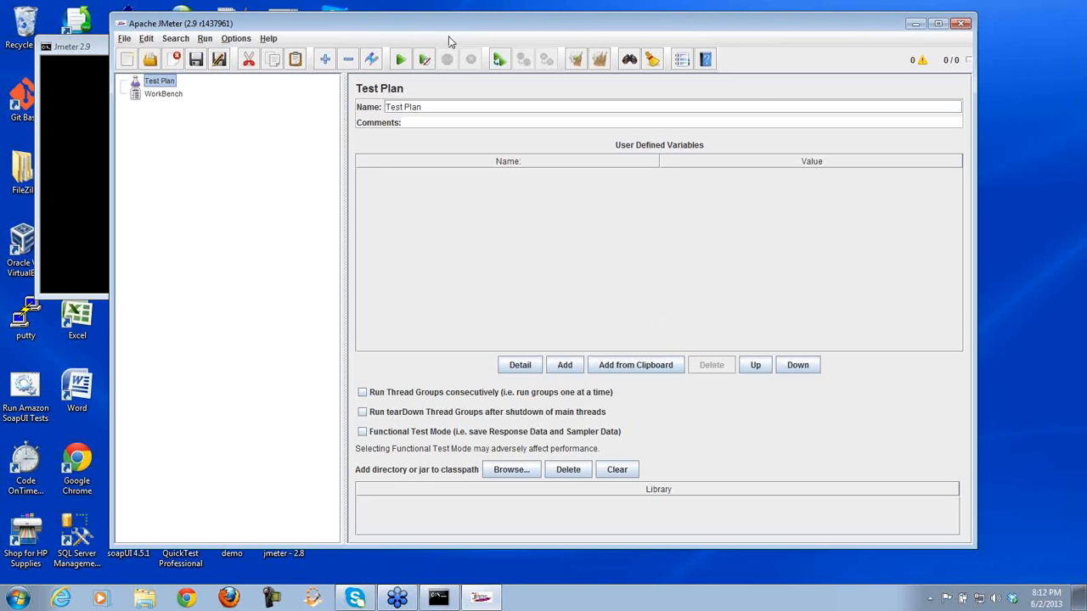
drag(438, 29, 363, 32)
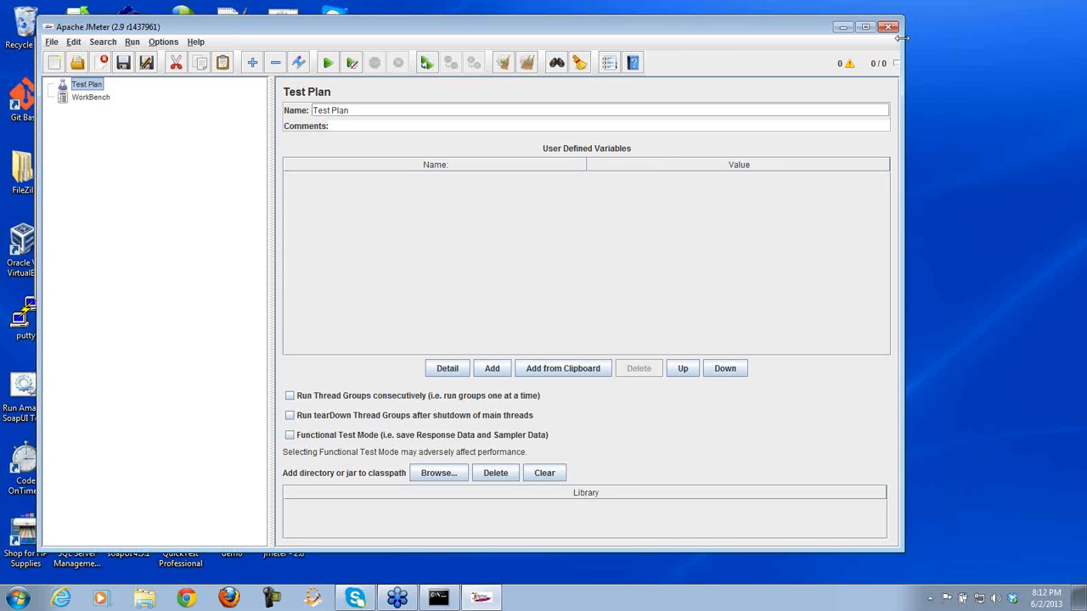
drag(902, 38, 1064, 31)
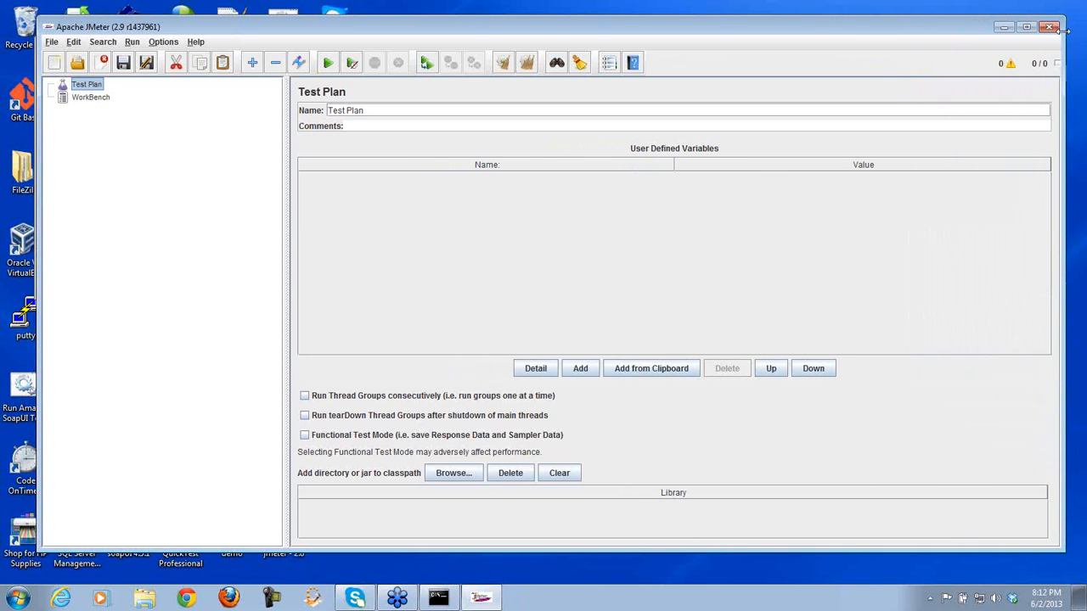
drag(813, 16, 813, 10)
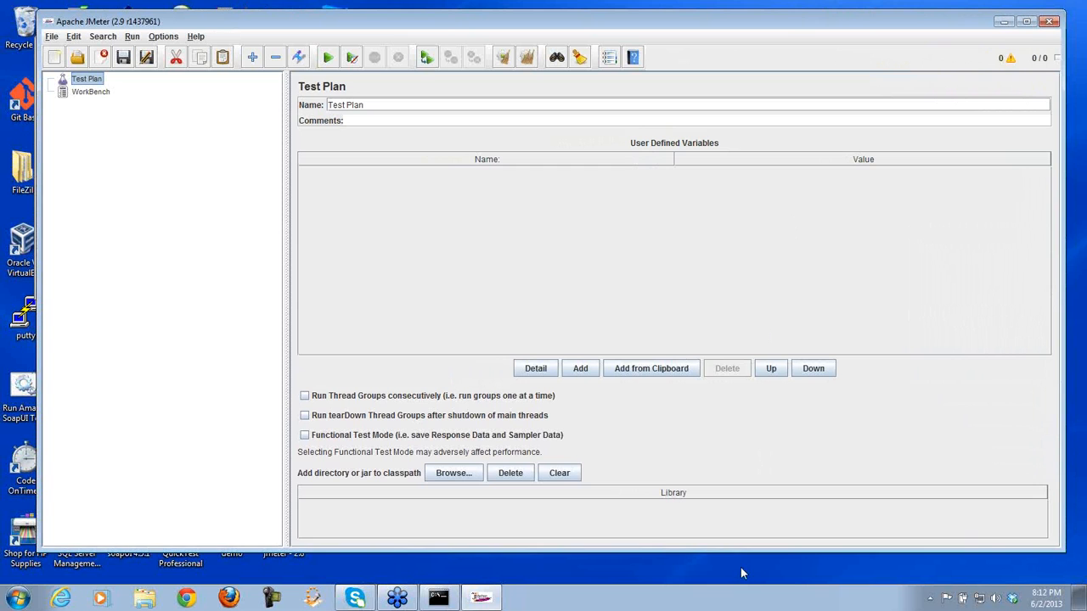
drag(739, 551, 740, 571)
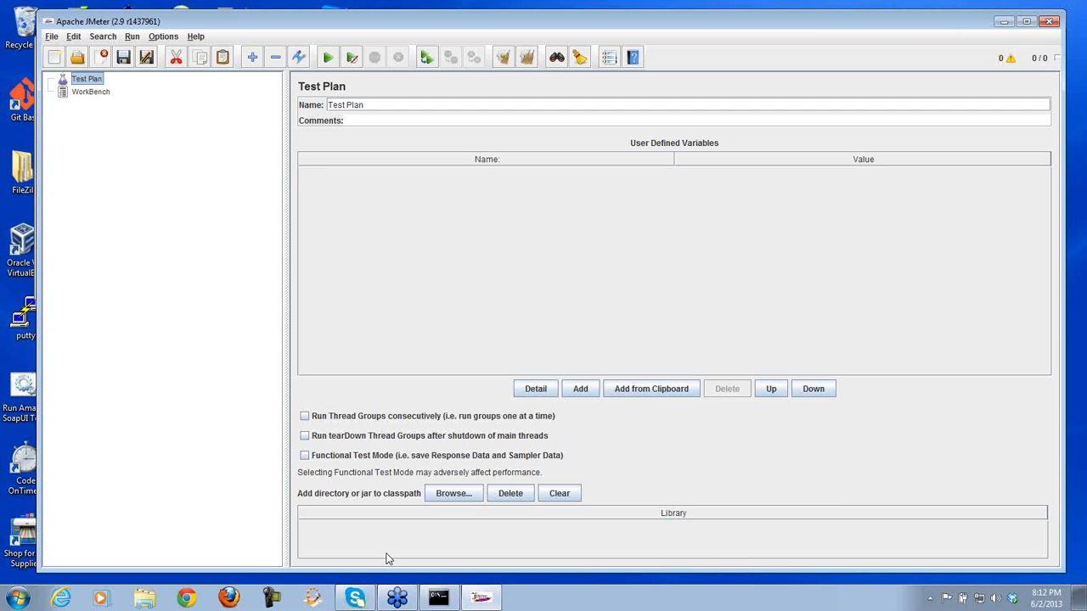
click(61, 598)
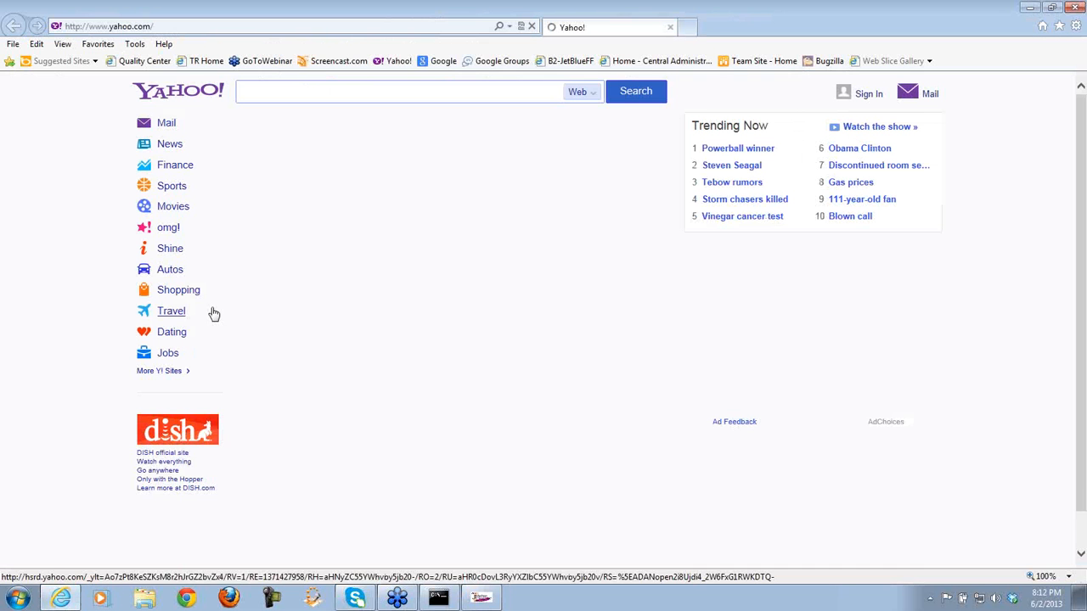
- Navigate Internet Explorer to trainingrite.net
click(164, 26)
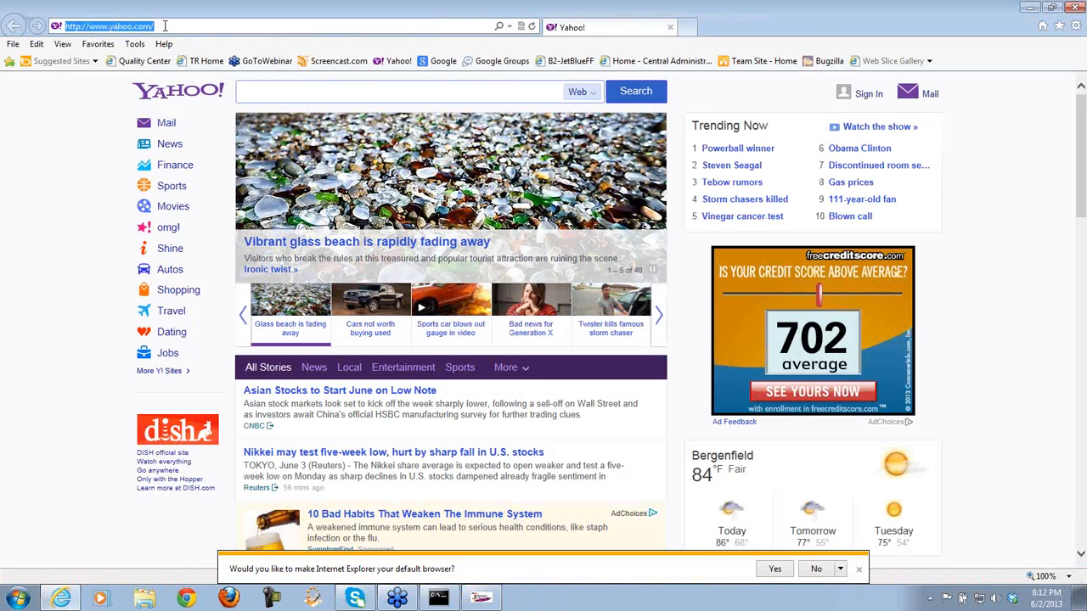
text(trainingrit)
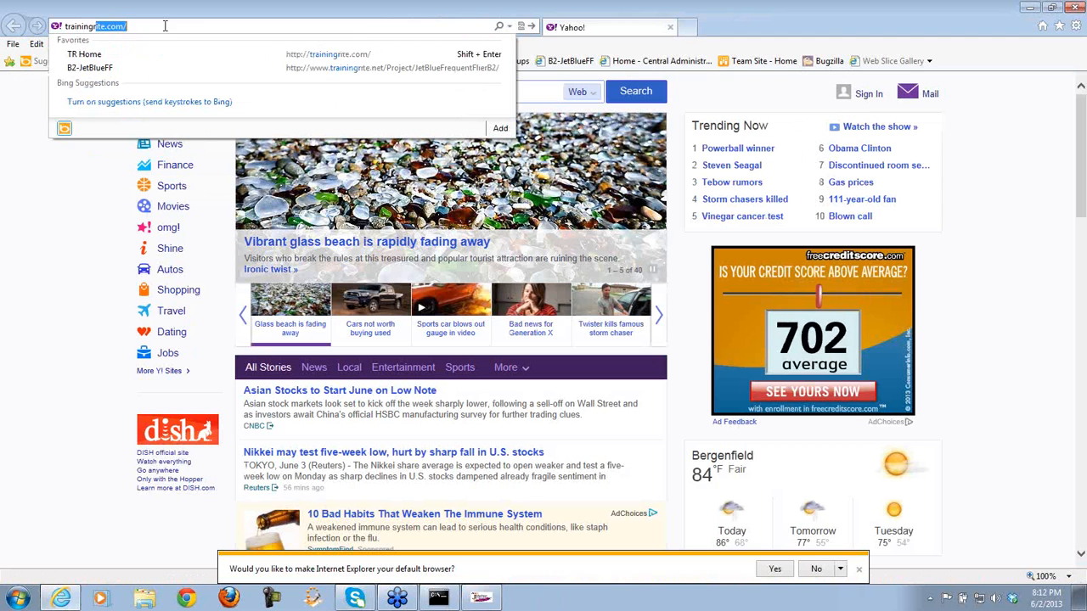
text(e.net)
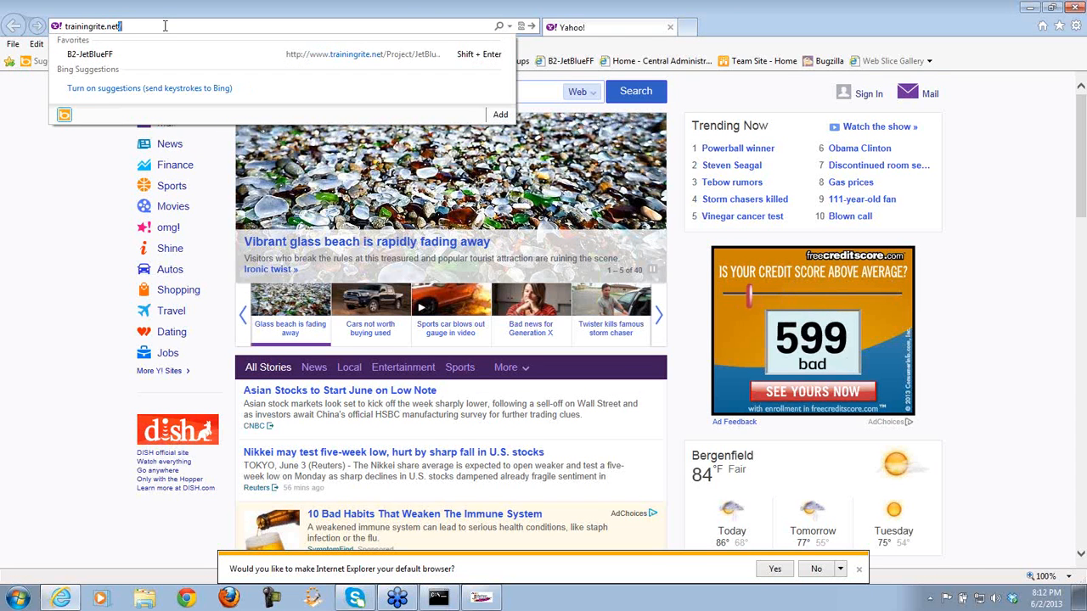
key(Return)
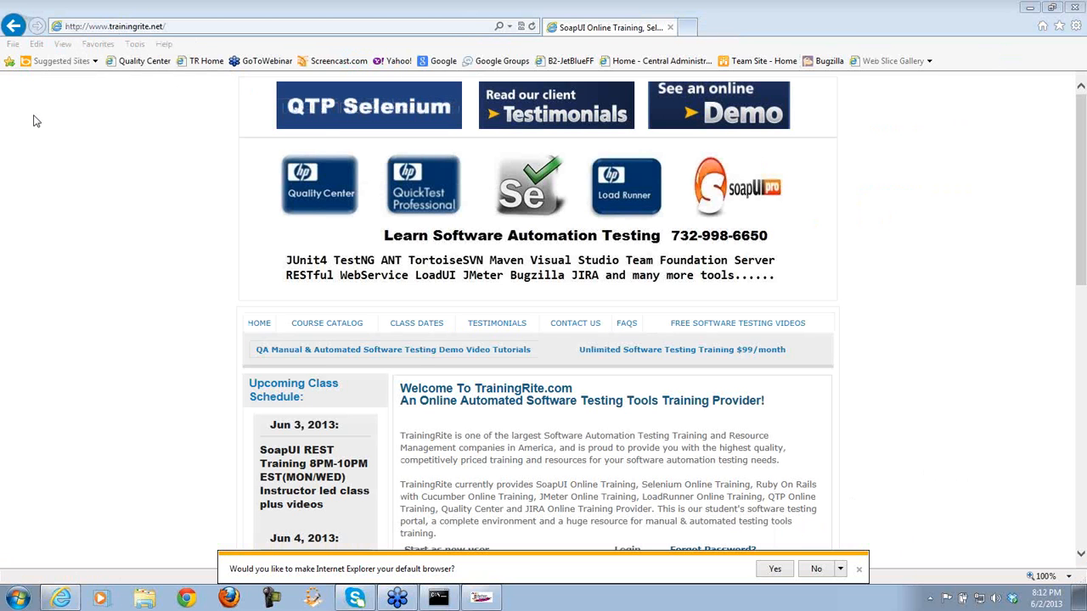
- Dismiss the default-browser bar and log in as a returning customer with phone number and password
click(859, 570)
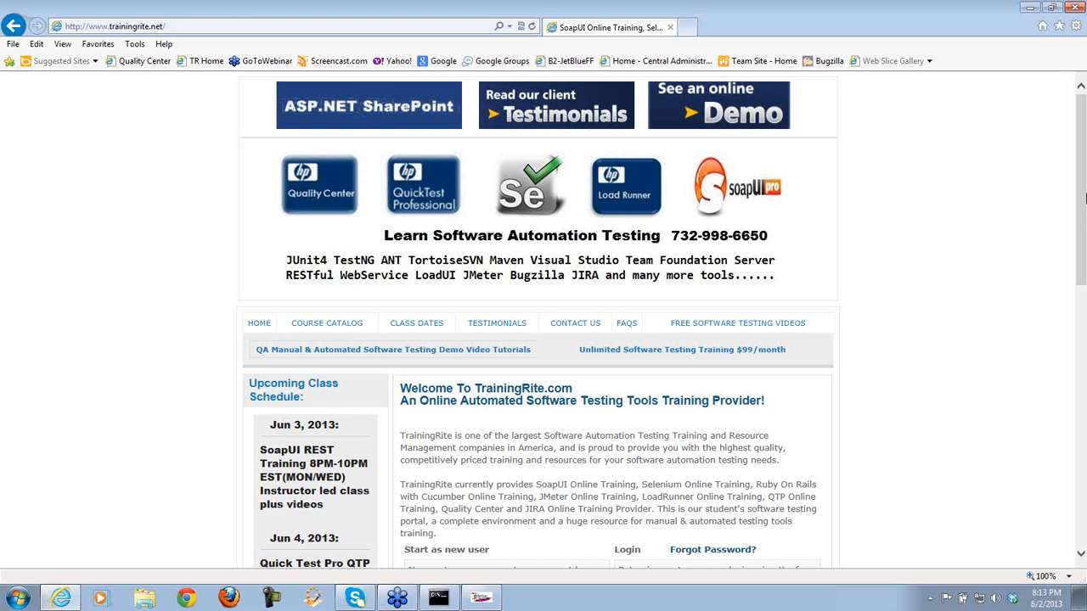
drag(1083, 191, 1083, 256)
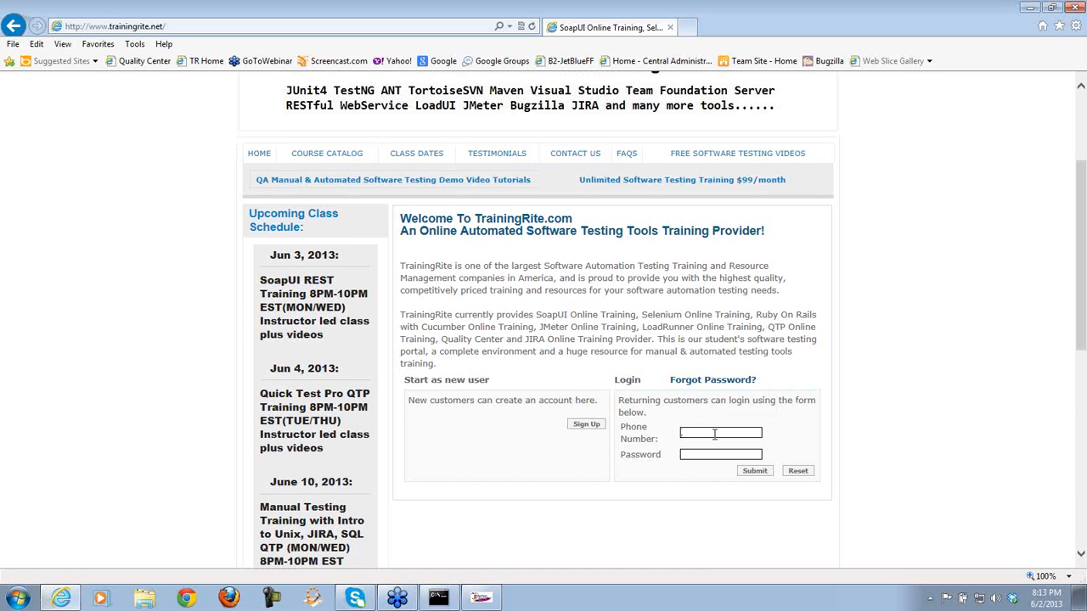
key(Tab)
text(*****)
click(755, 474)
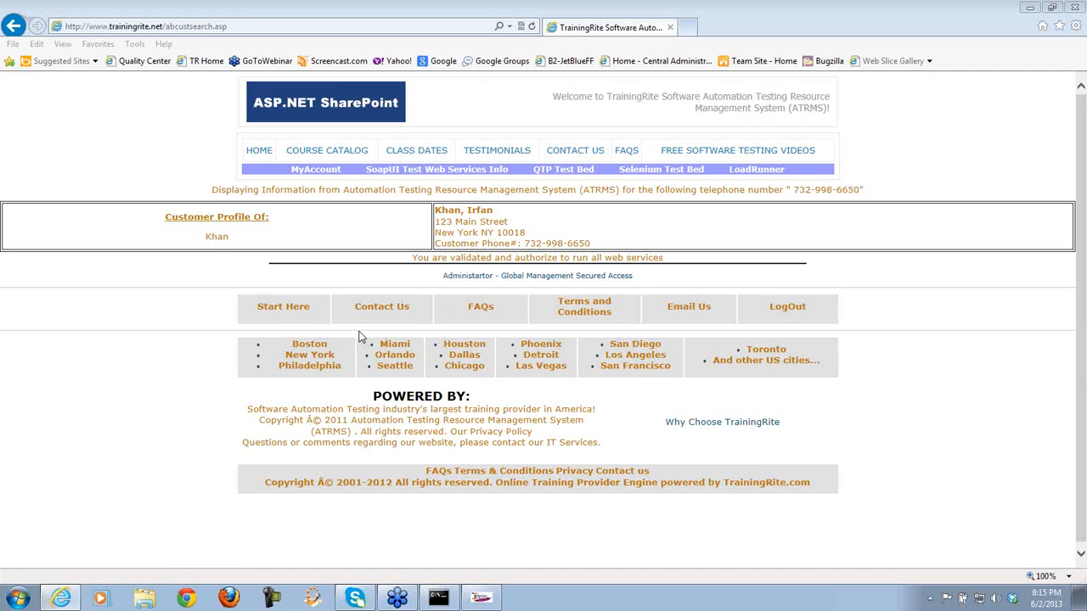
click(310, 344)
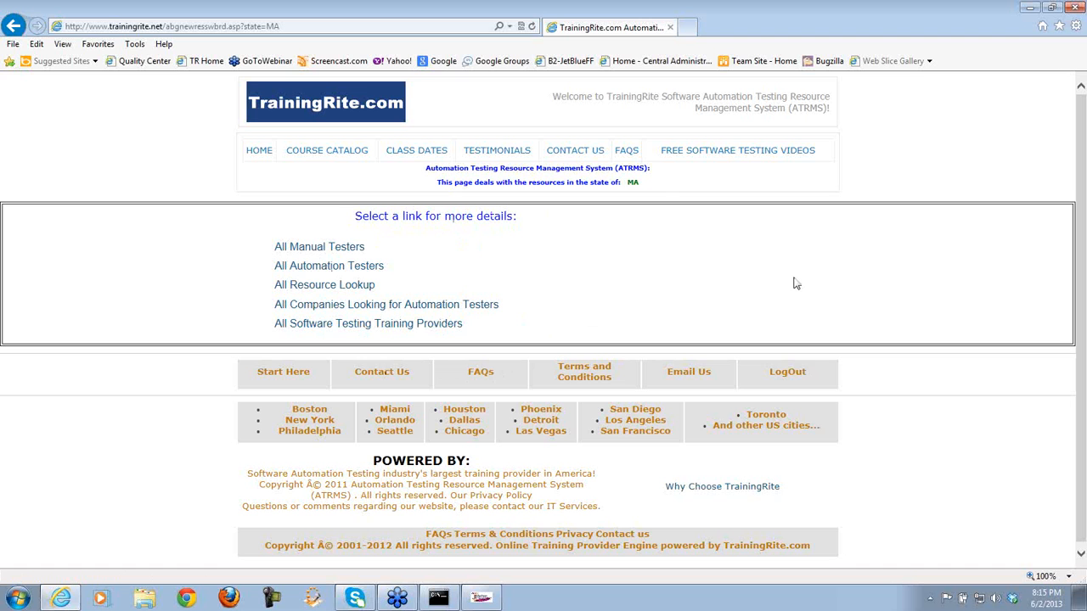
double_click(632, 182)
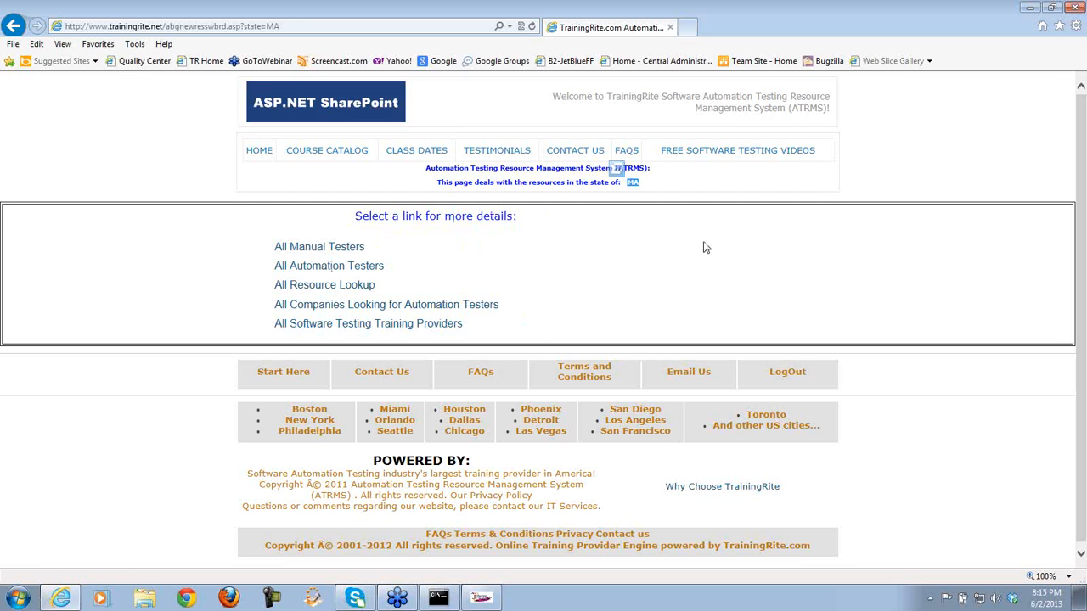
click(14, 26)
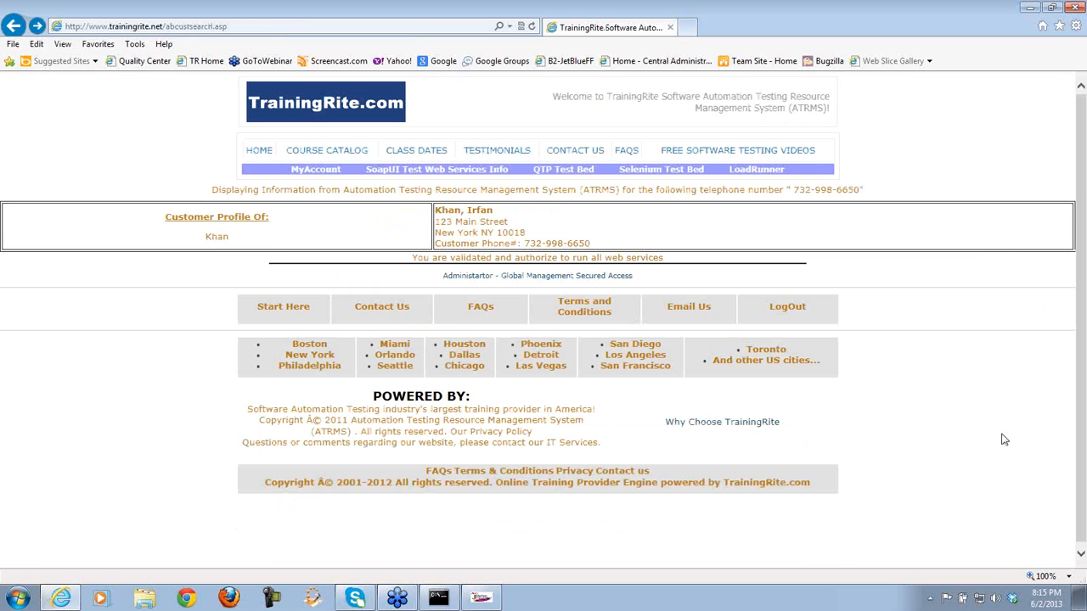
click(550, 368)
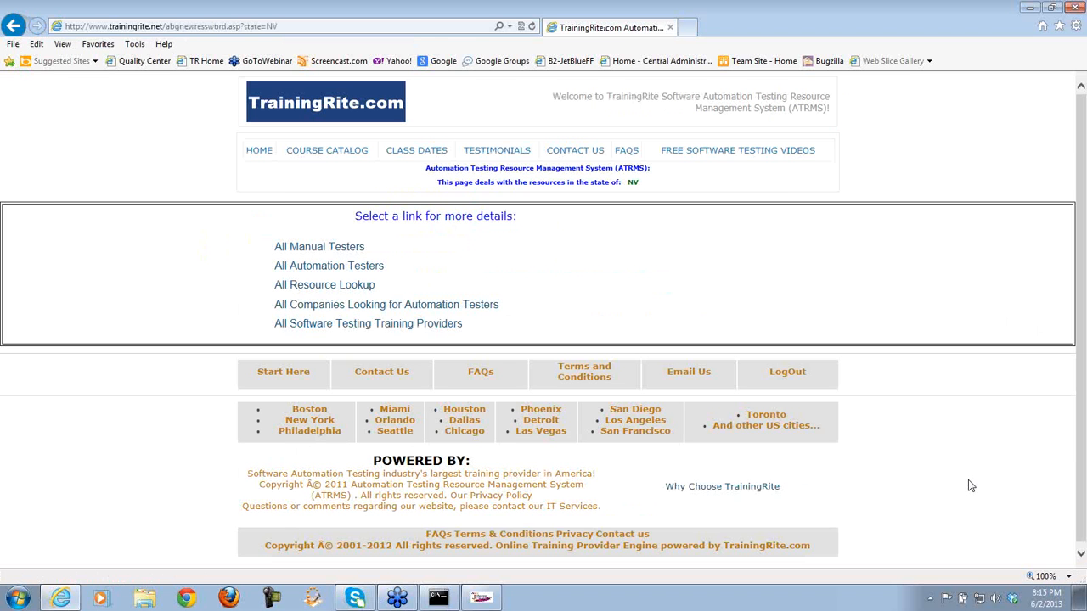
double_click(632, 182)
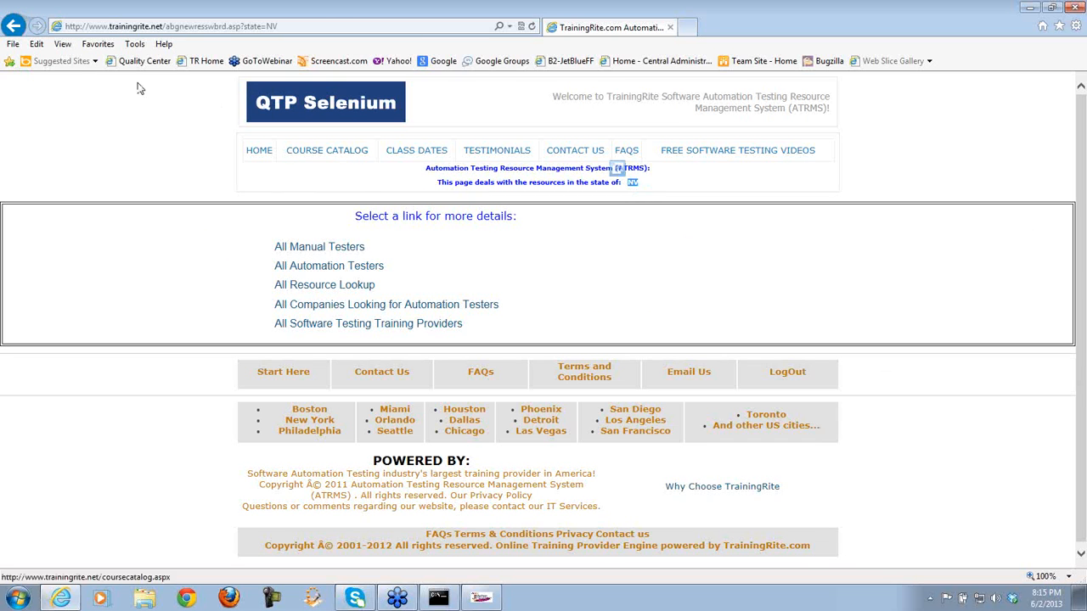
click(14, 27)
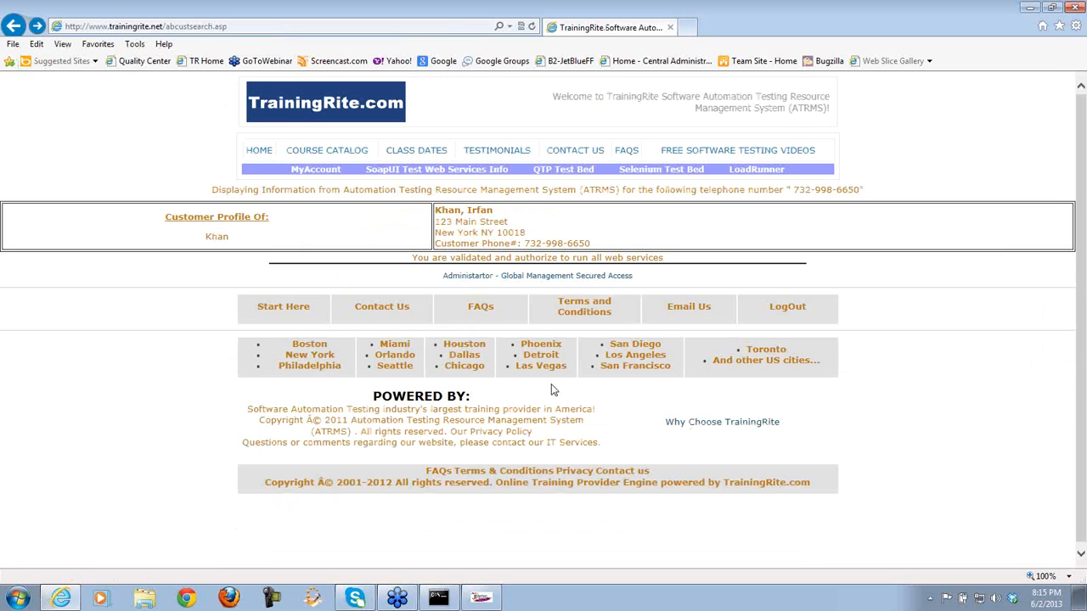
click(394, 345)
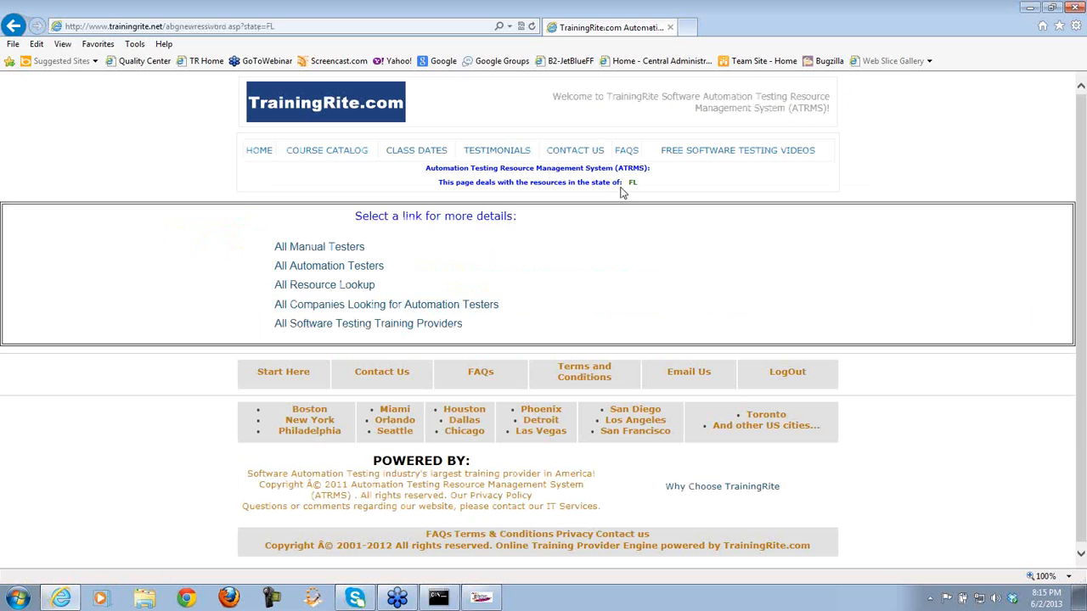
drag(637, 184, 629, 183)
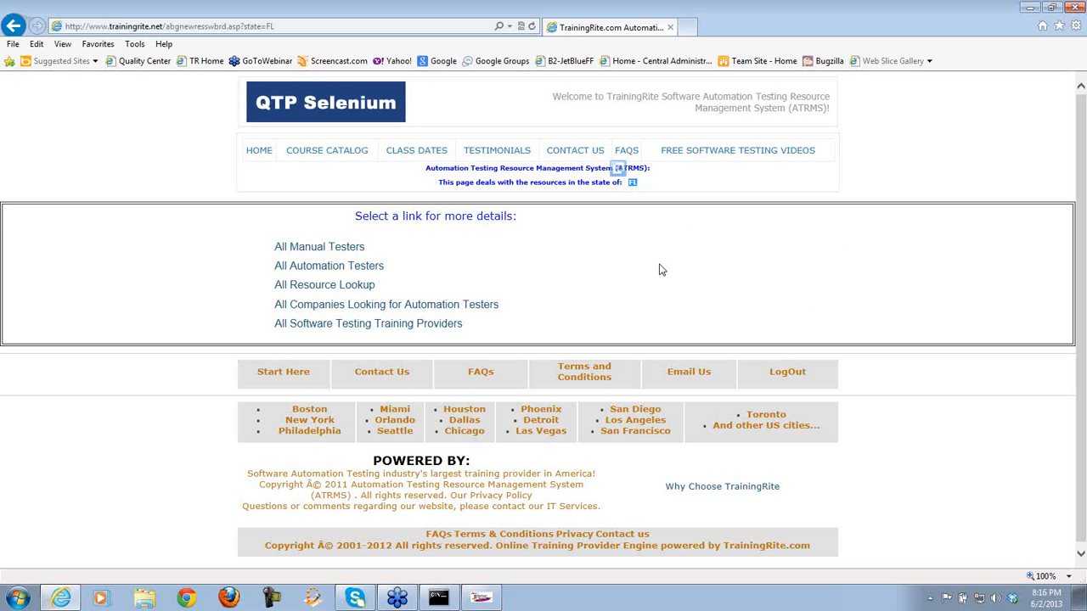
click(13, 25)
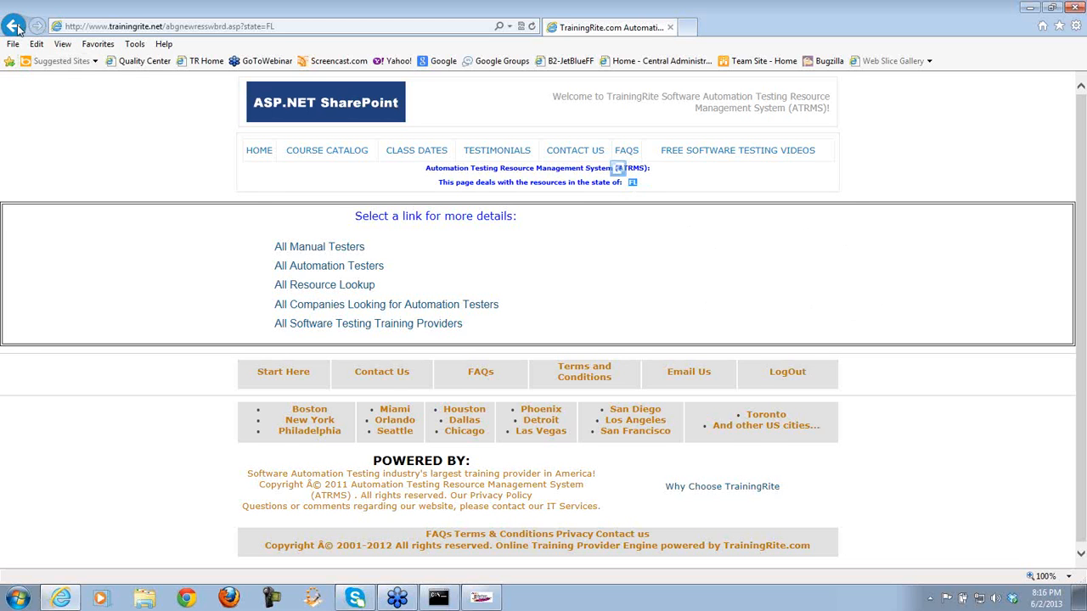
click(543, 366)
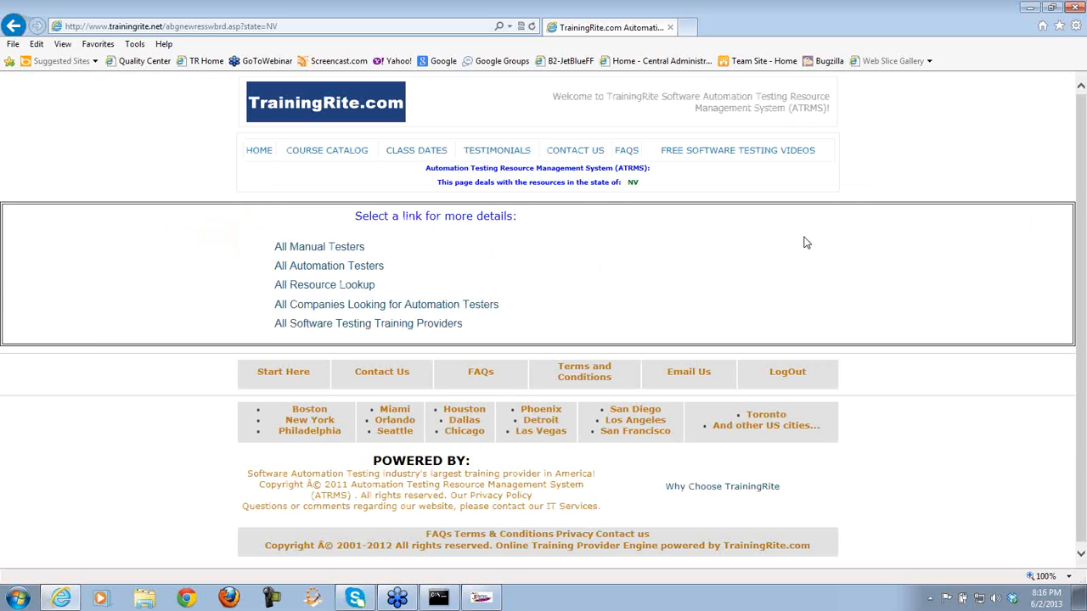
click(14, 27)
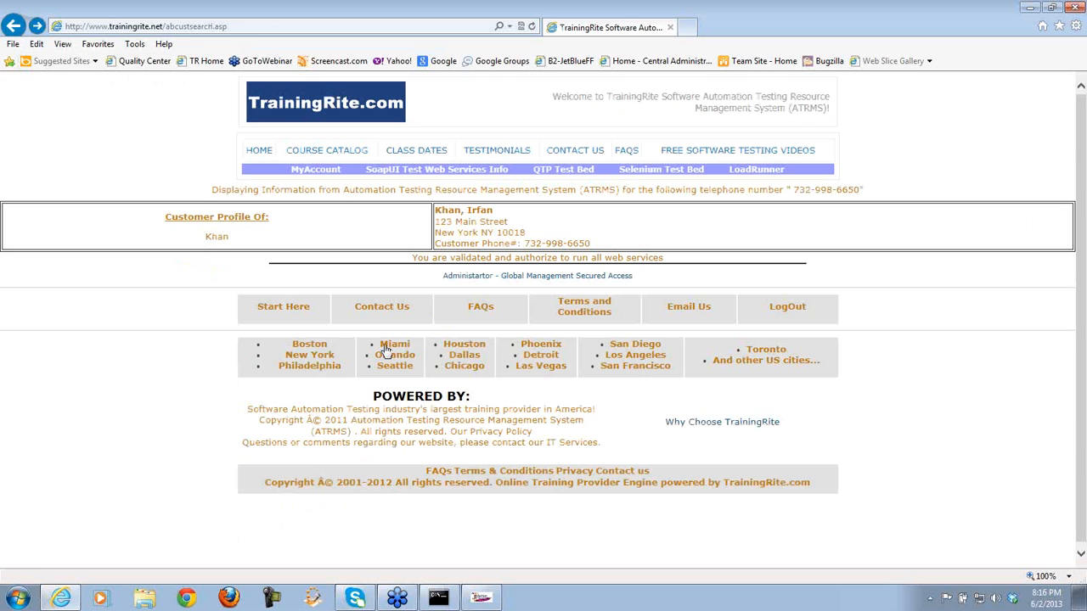
click(635, 367)
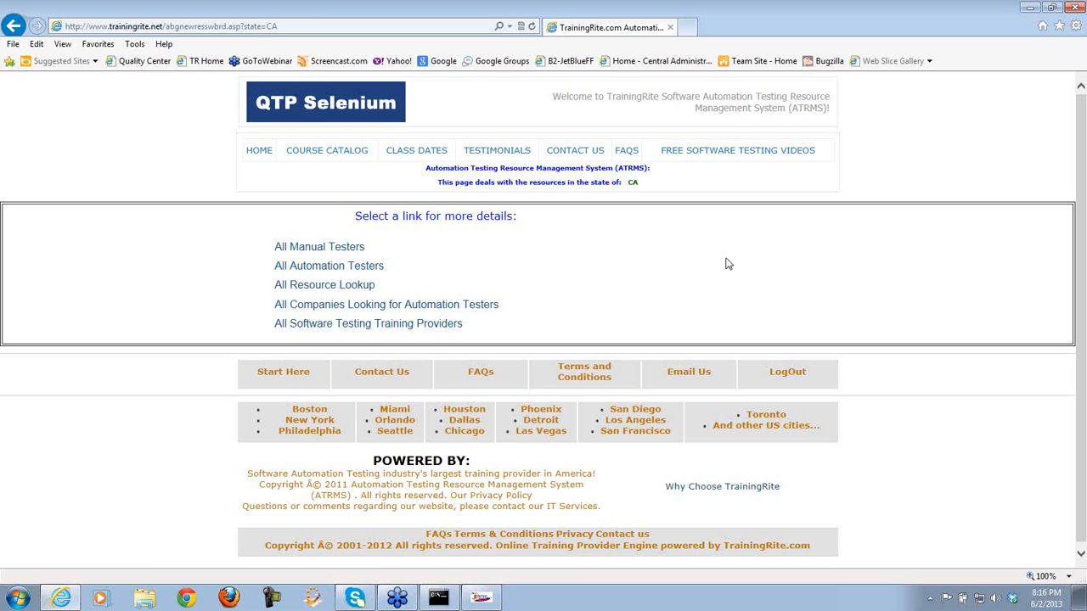
click(13, 25)
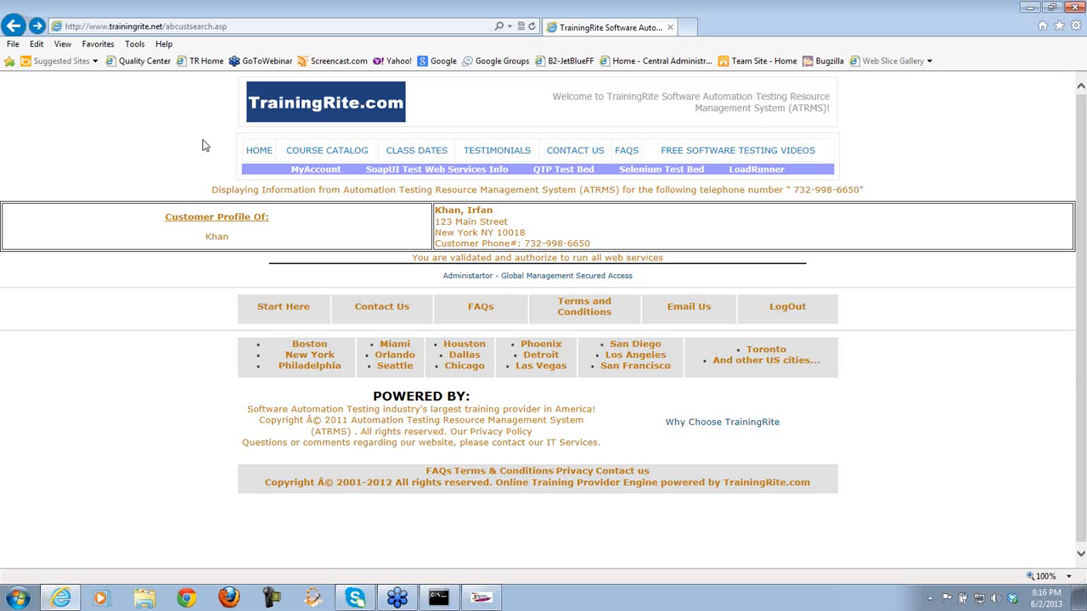
- Go back, re-enter the password to log in, and open Administrator - Global Management Secured Access
click(14, 28)
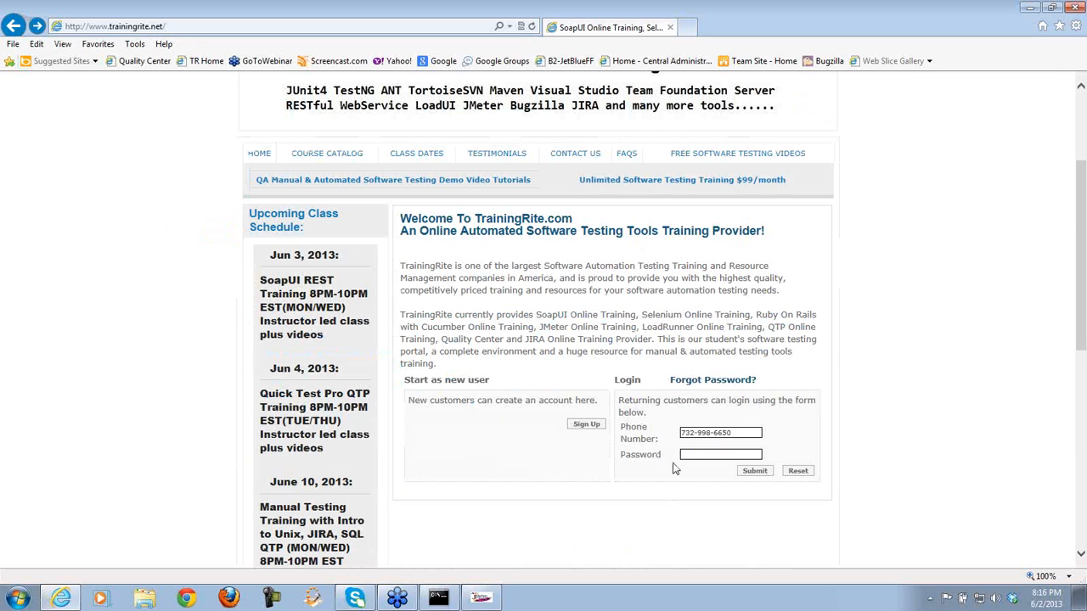
click(689, 454)
text(•••••)
click(755, 471)
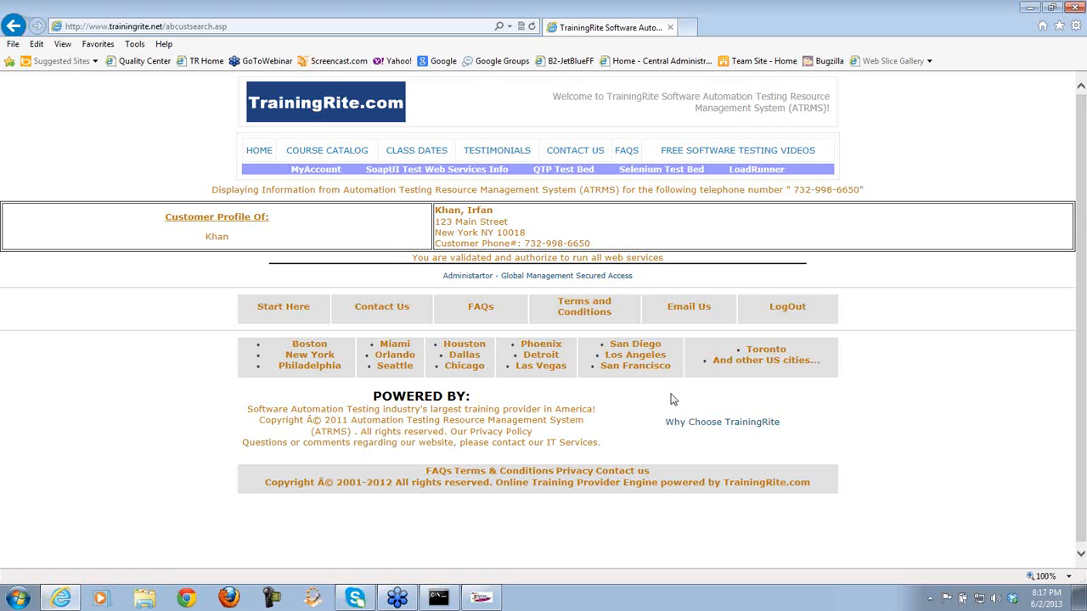
click(584, 277)
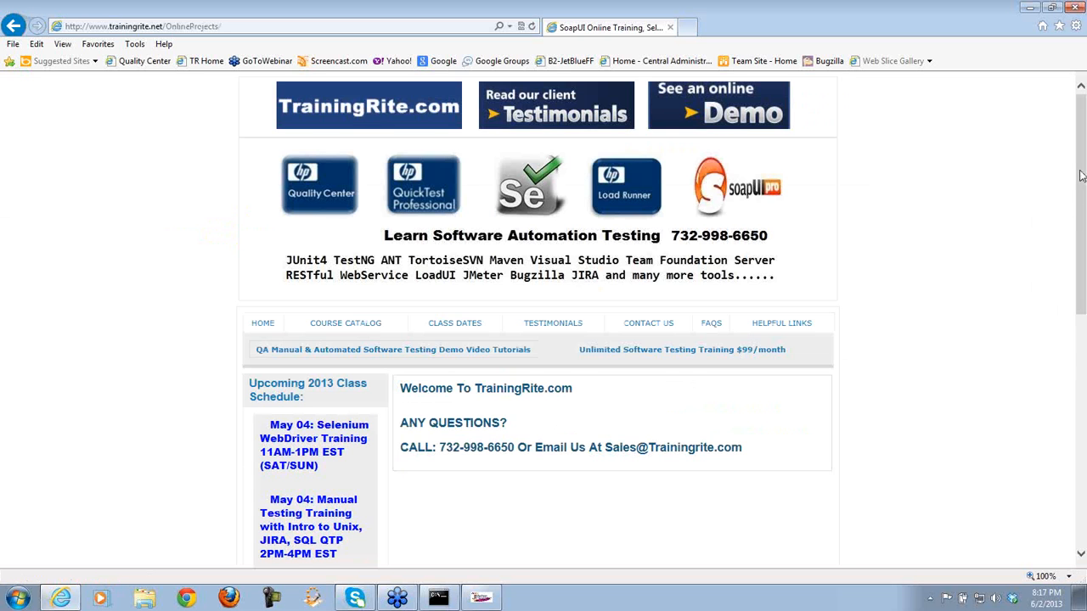
- Scroll the OnlineProjects page, then go back to the abcustsearch.asp customer profile
drag(1082, 178, 1083, 301)
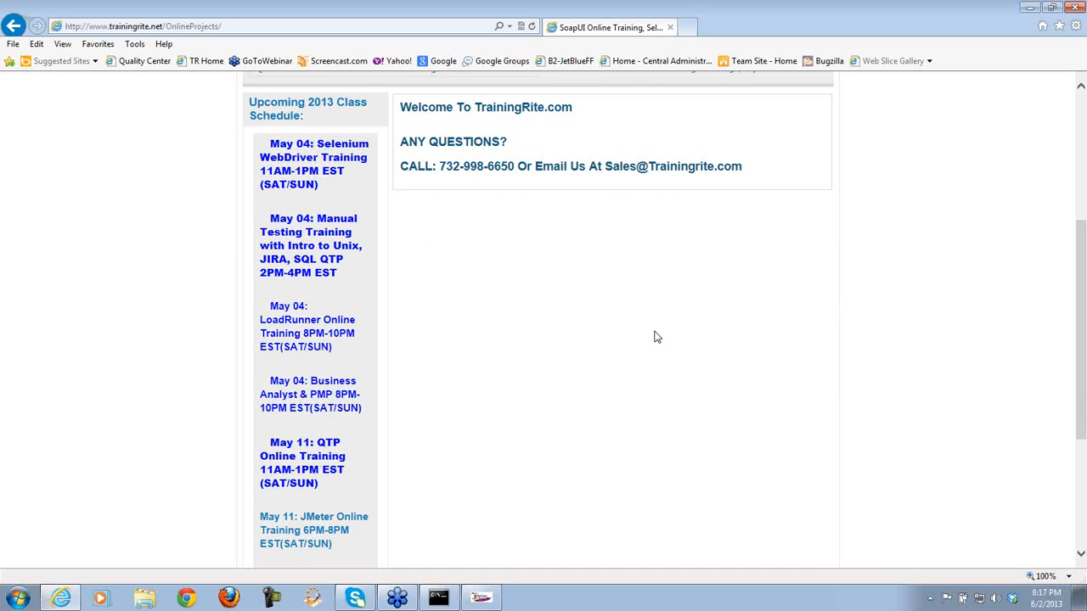
click(14, 28)
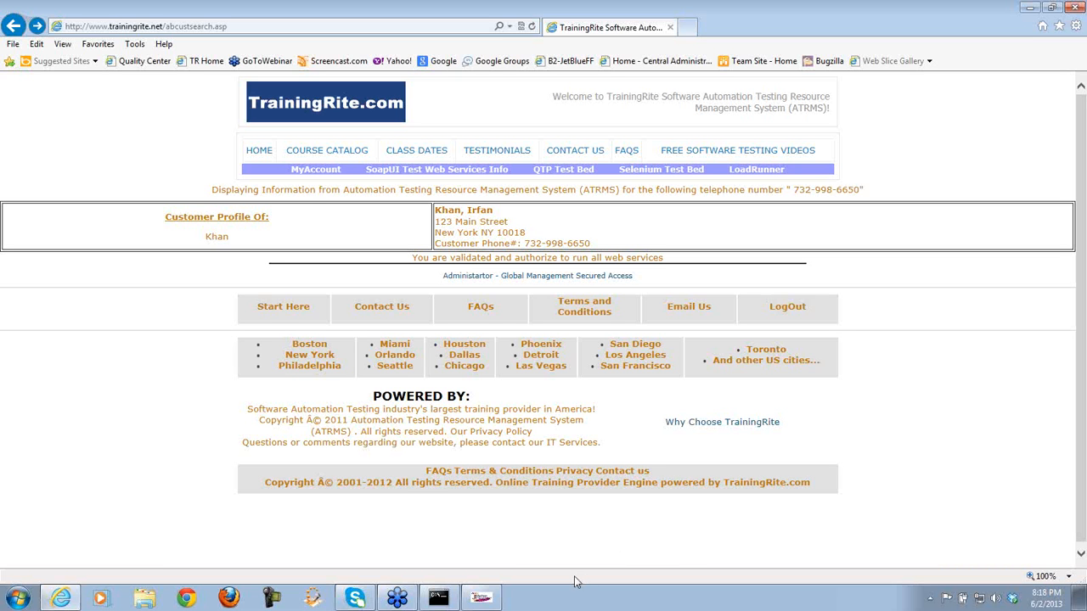
- Add an HTTP Proxy Server under WorkBench and change its port from 8080 to 2020
click(484, 600)
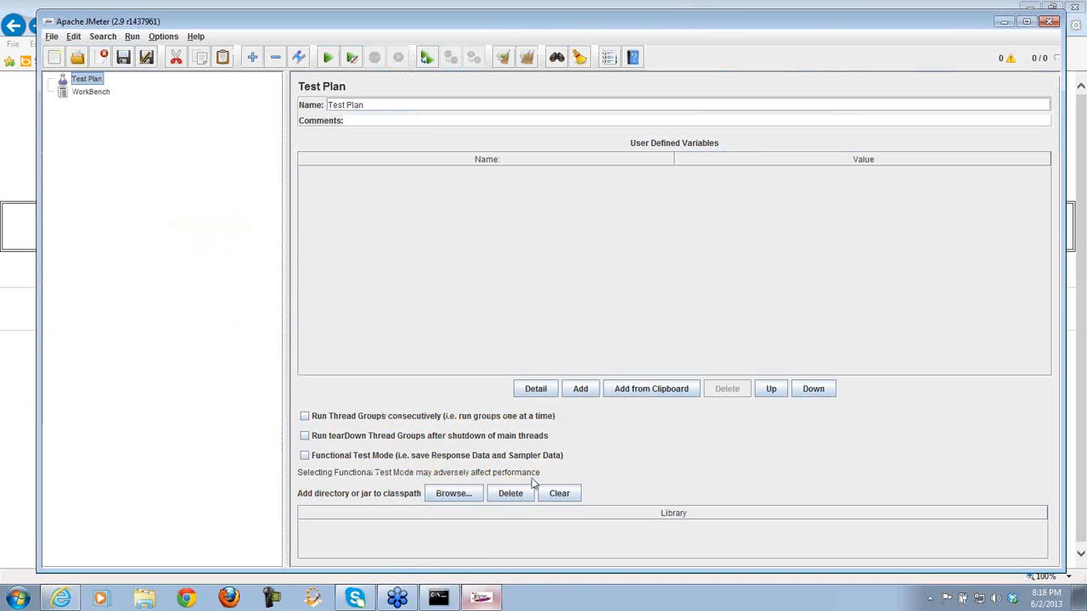
click(93, 94)
right_click(95, 95)
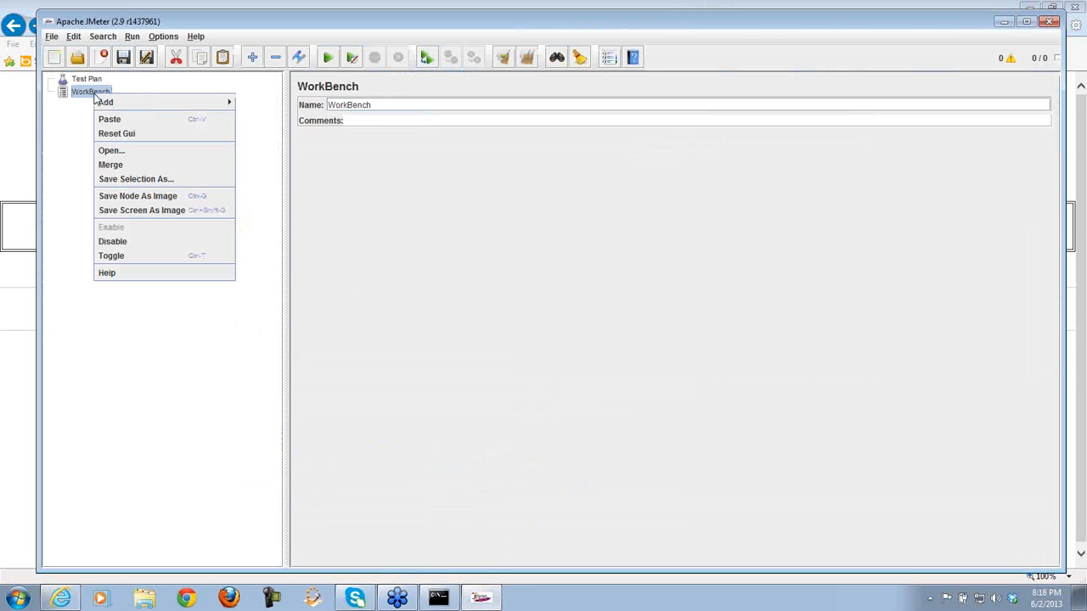
mouse_move(175, 103)
mouse_move(282, 106)
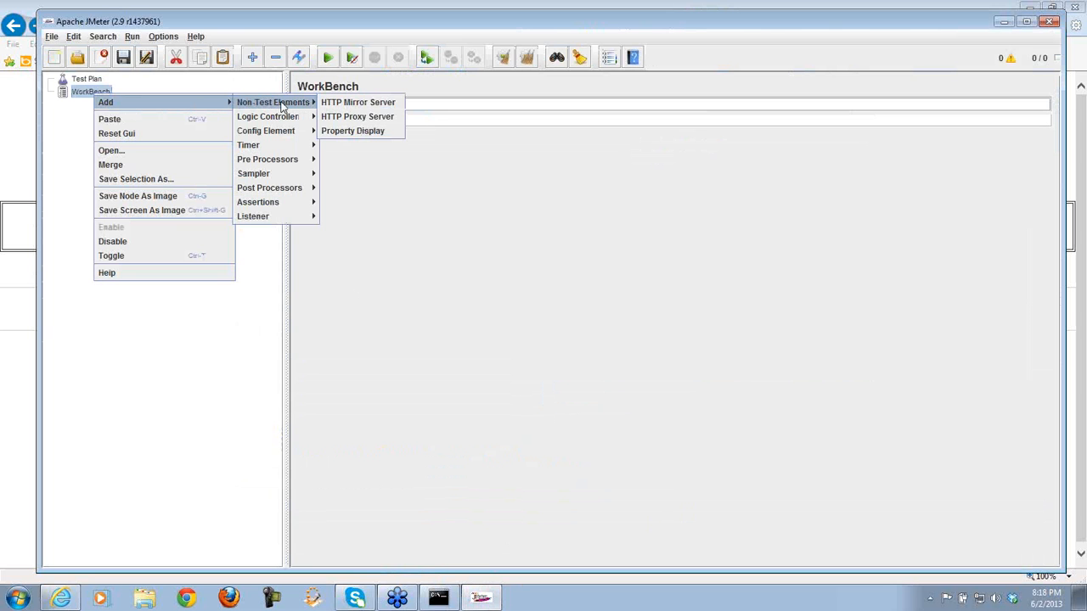
click(358, 119)
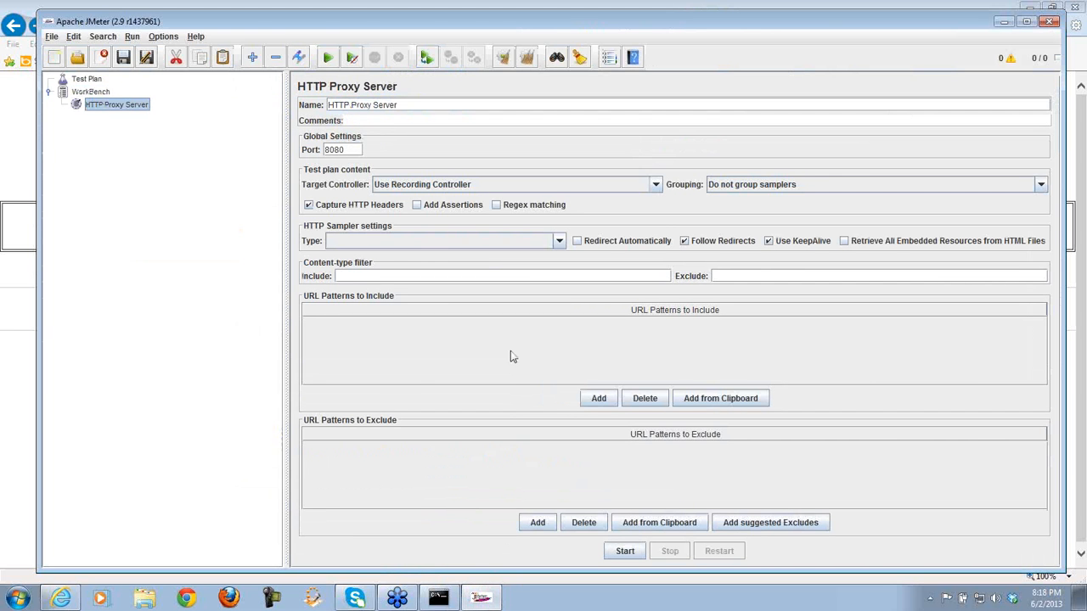
double_click(335, 151)
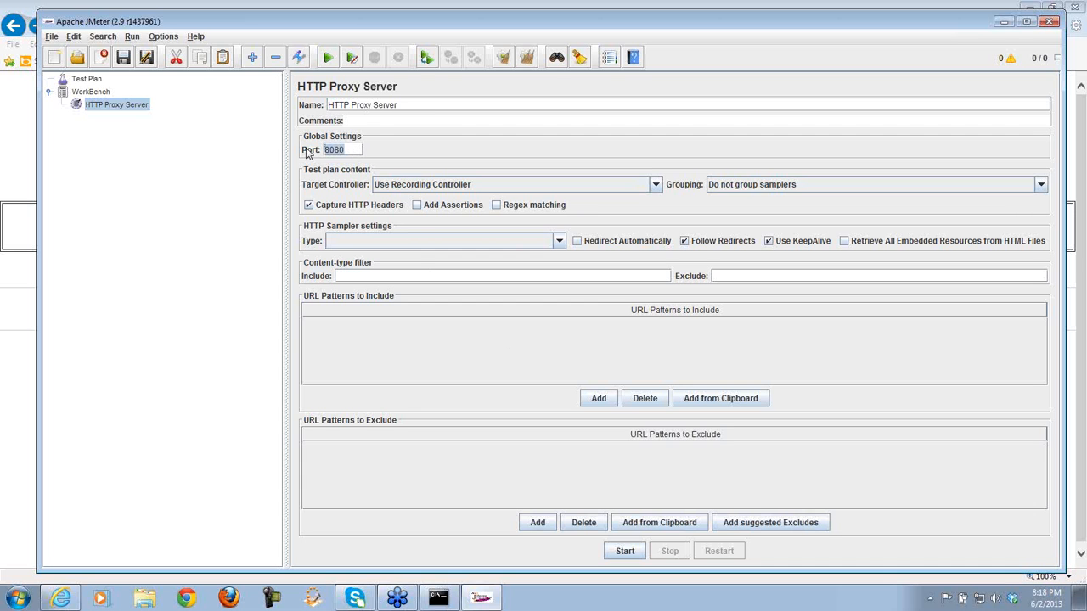
text(2020)
drag(396, 14, 398, 30)
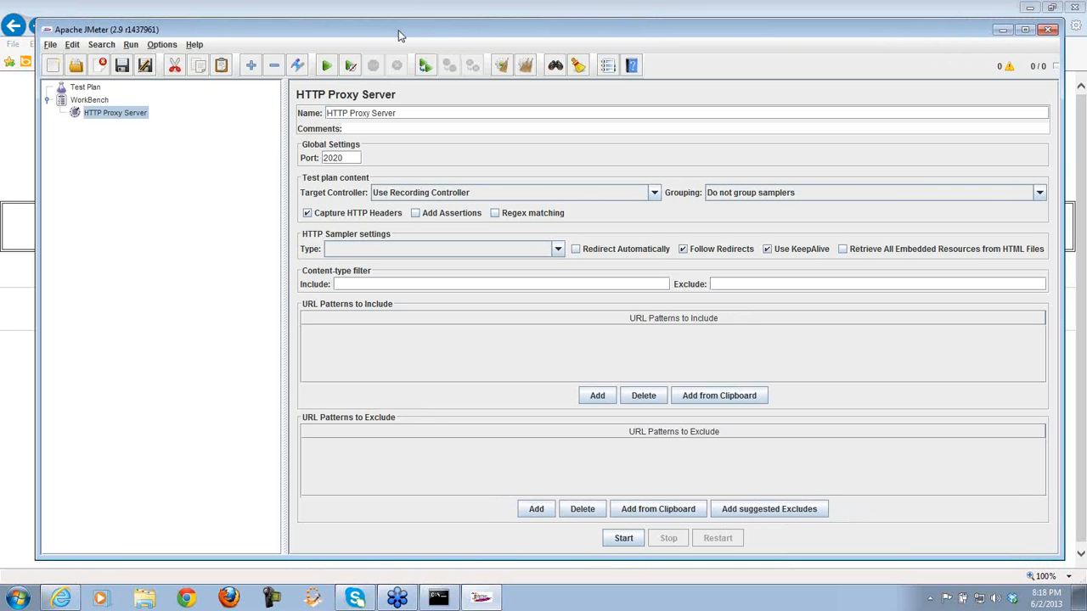
drag(398, 29, 411, 34)
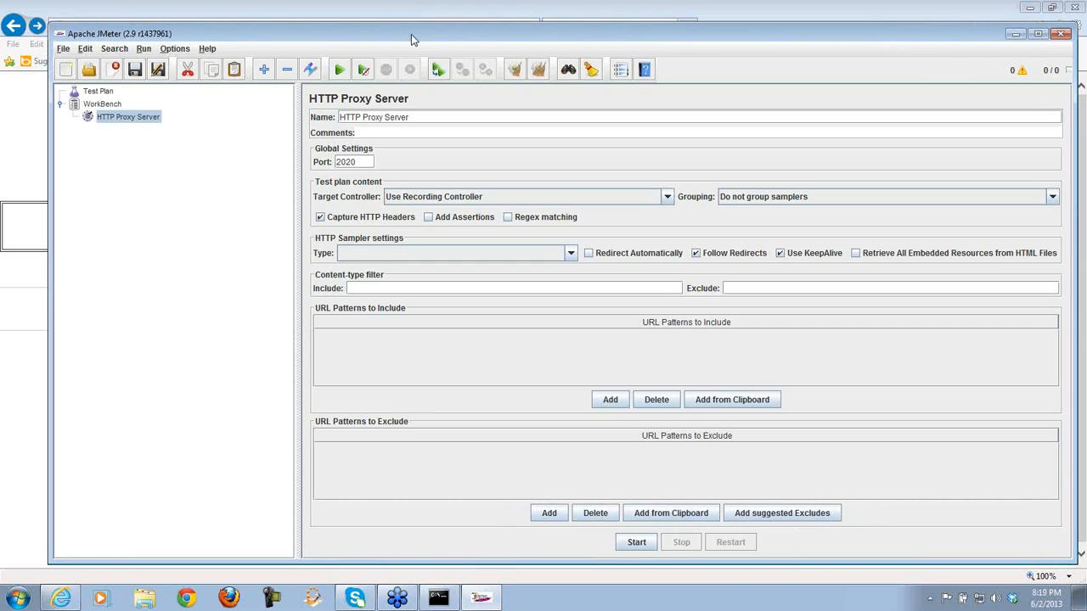
click(370, 162)
drag(359, 161, 333, 164)
click(360, 161)
click(361, 163)
drag(360, 163, 328, 165)
click(364, 162)
drag(363, 162, 330, 164)
click(362, 161)
drag(370, 161, 323, 157)
click(667, 197)
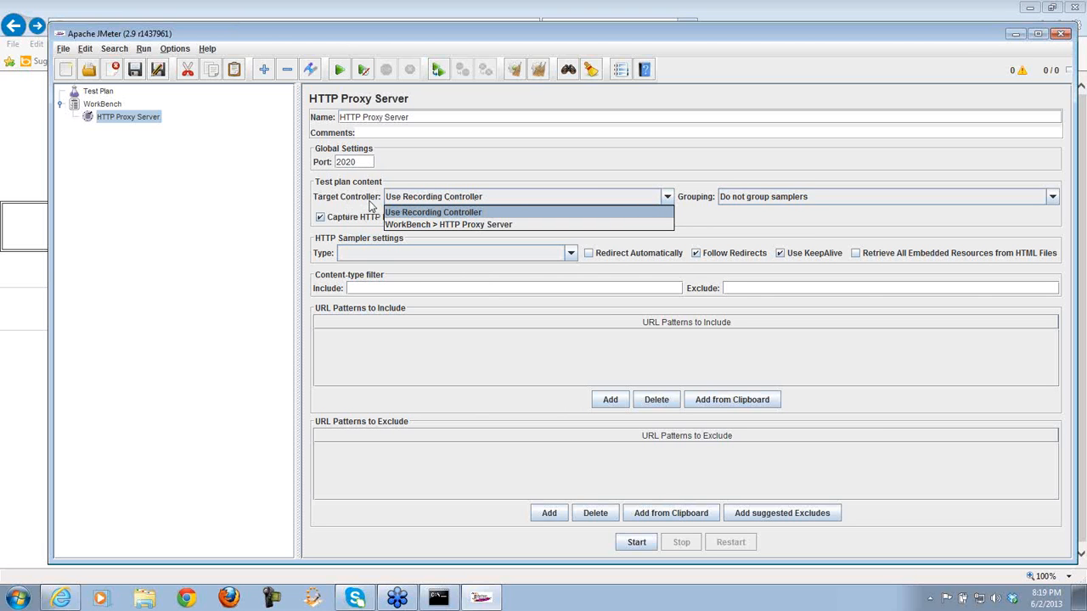
click(404, 212)
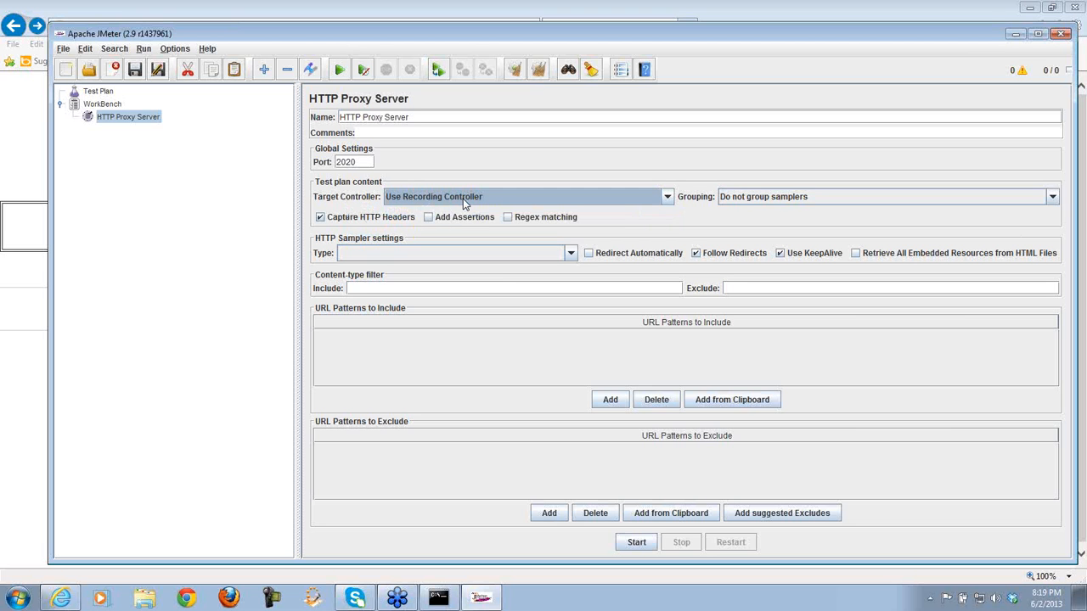
click(665, 196)
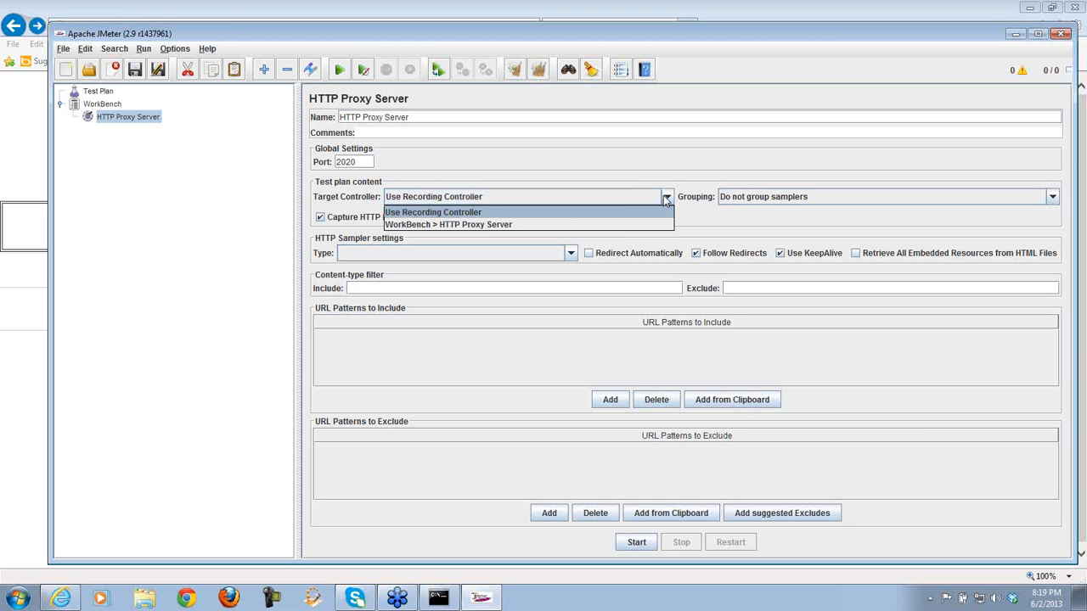
click(617, 225)
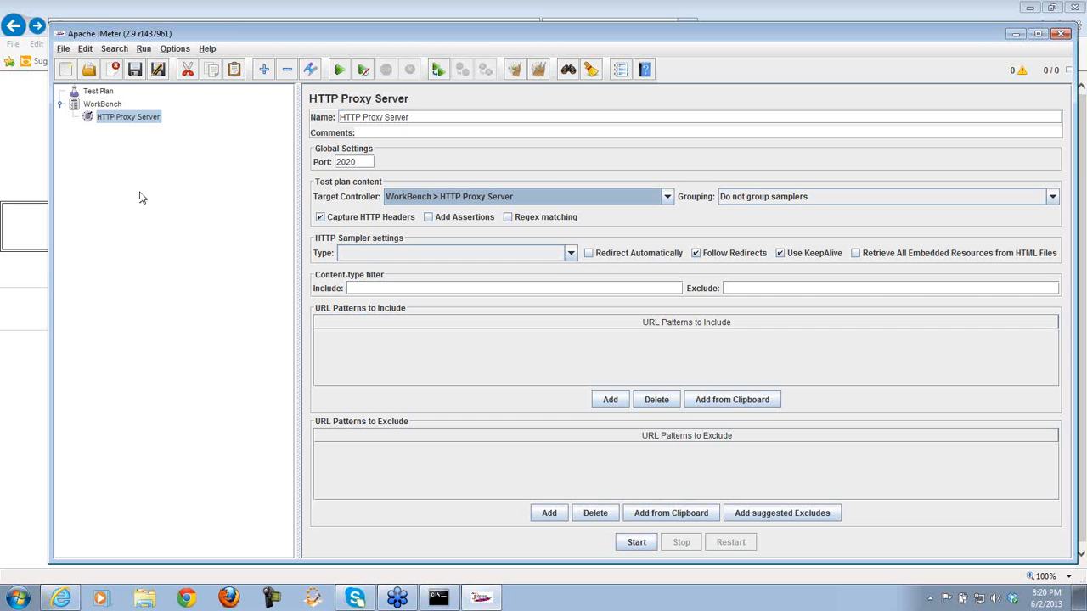
click(667, 198)
click(642, 213)
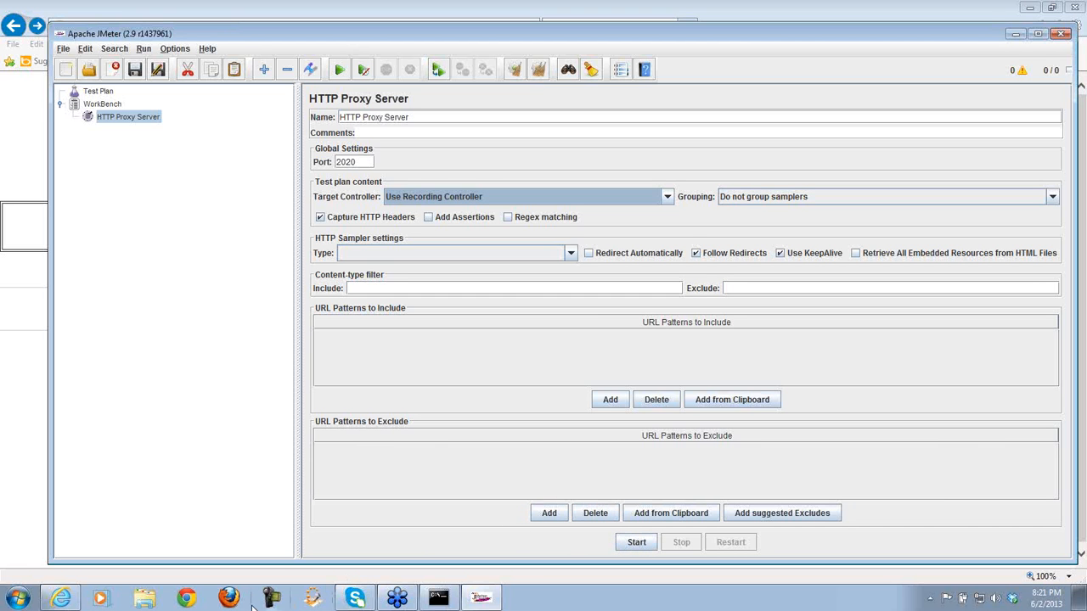
- Launch Firefox and decline making it the default browser
click(225, 605)
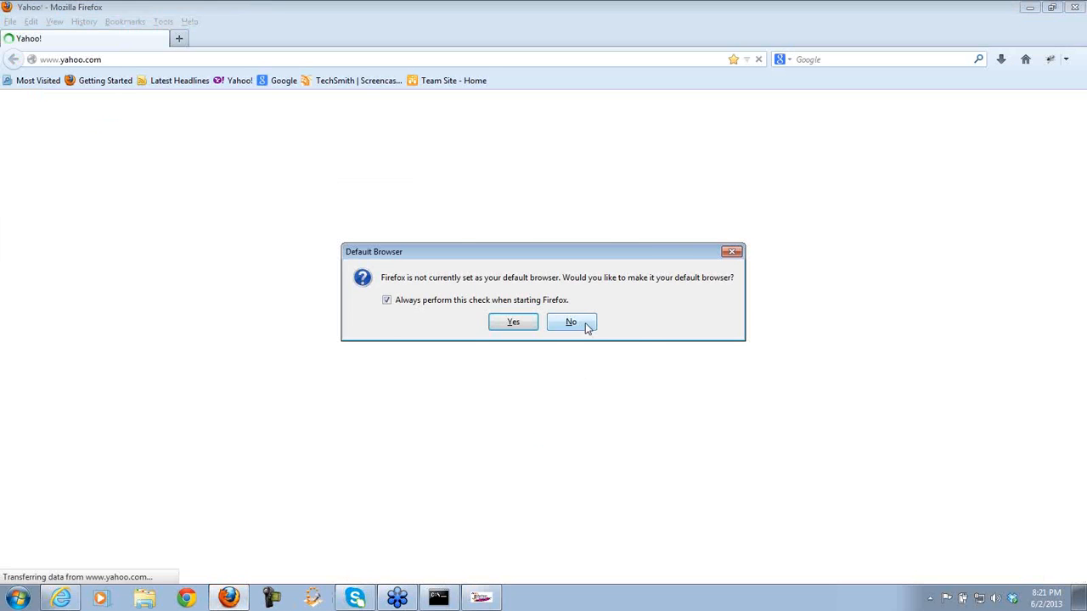
click(571, 323)
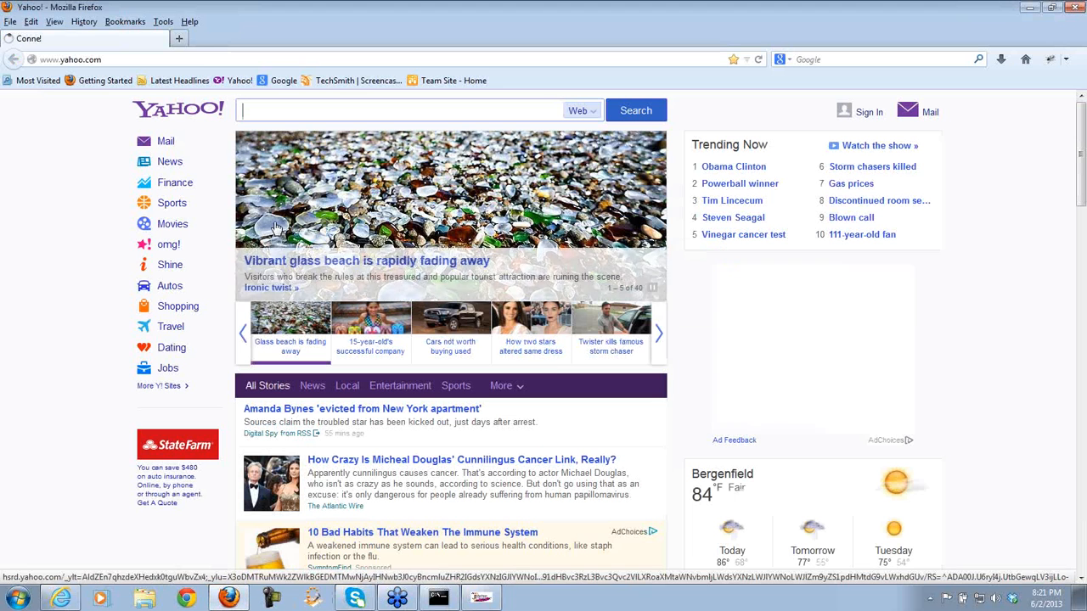
click(164, 23)
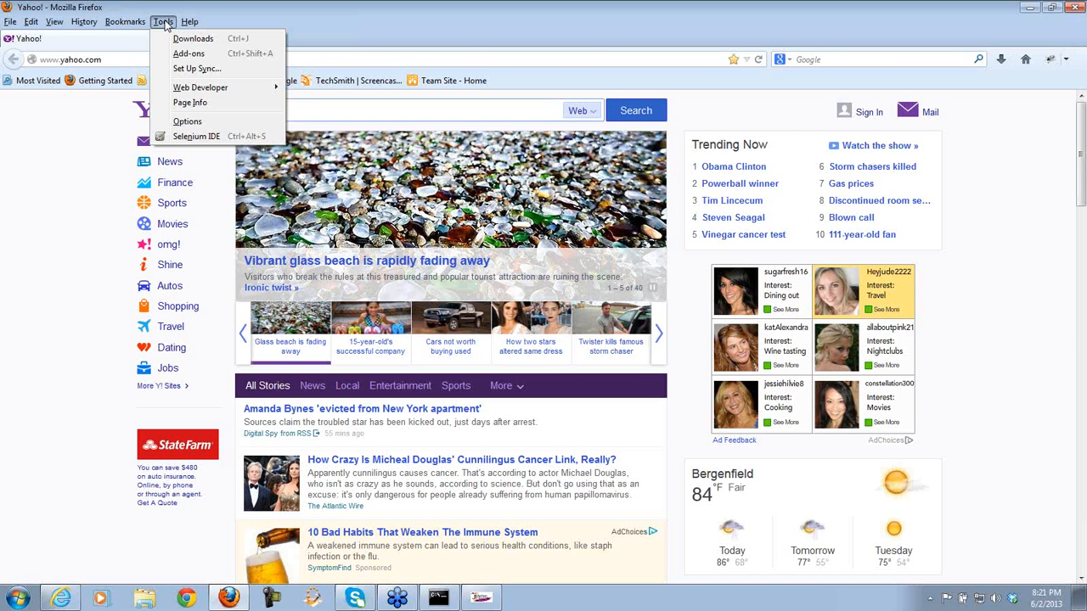
- Set Firefox's connection to a manual proxy at localhost port 2020 and save the options
click(186, 121)
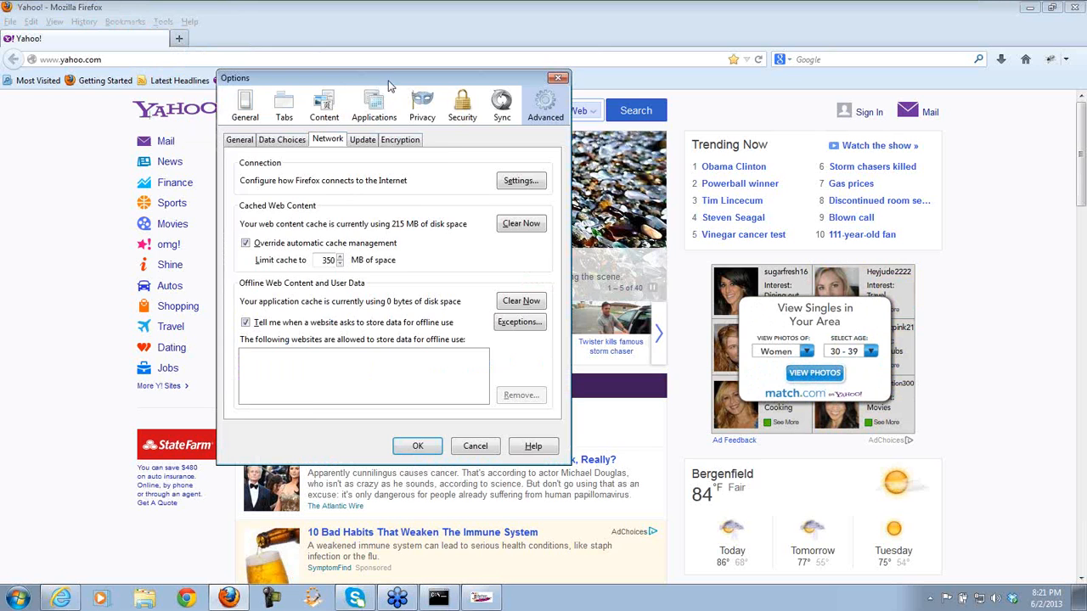
drag(393, 85, 583, 123)
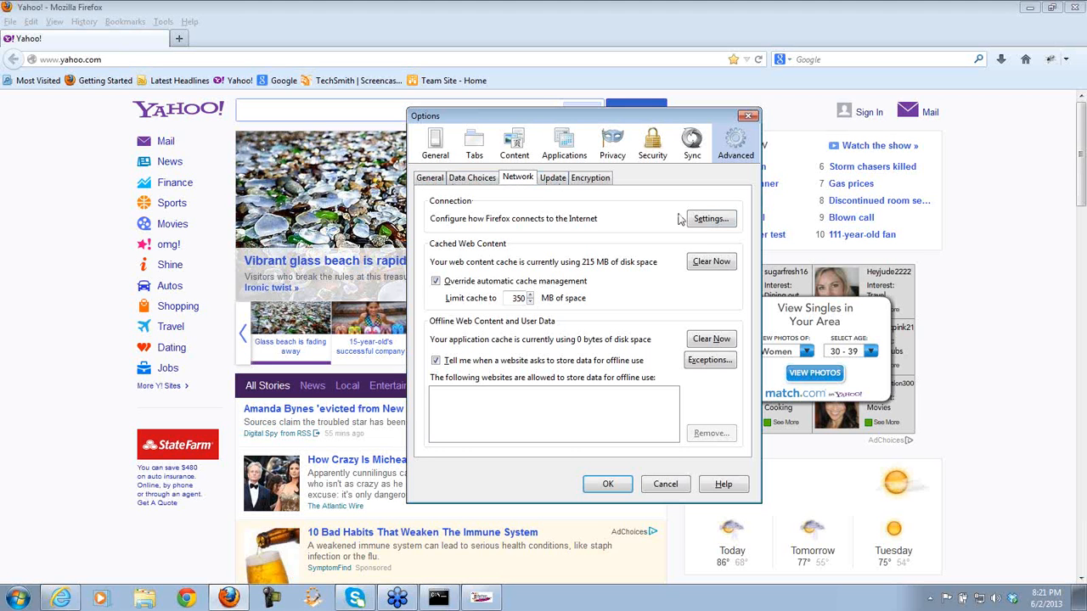
click(704, 219)
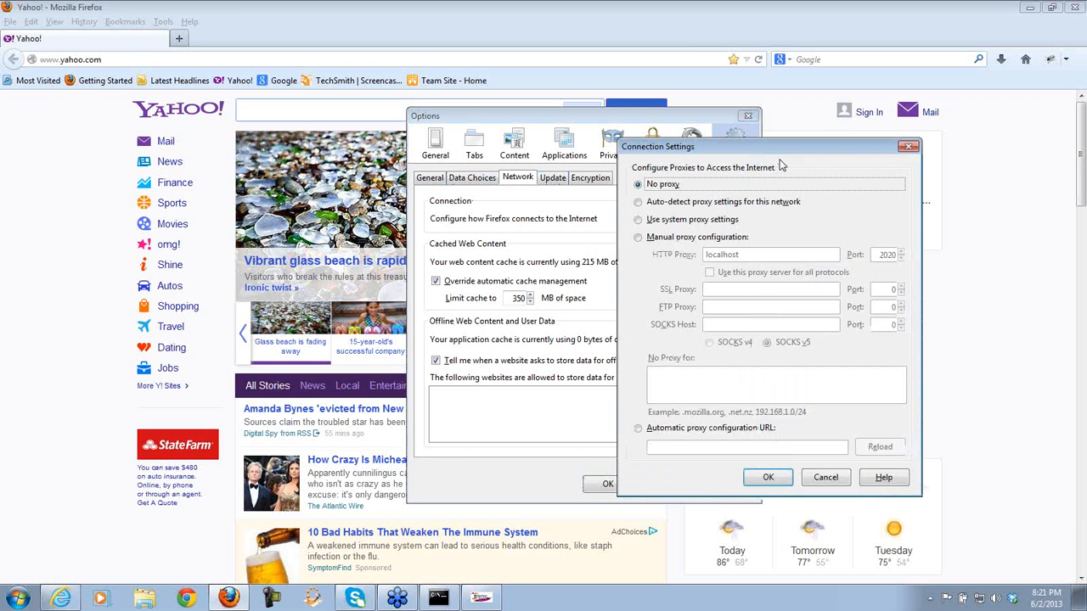
drag(787, 153, 802, 179)
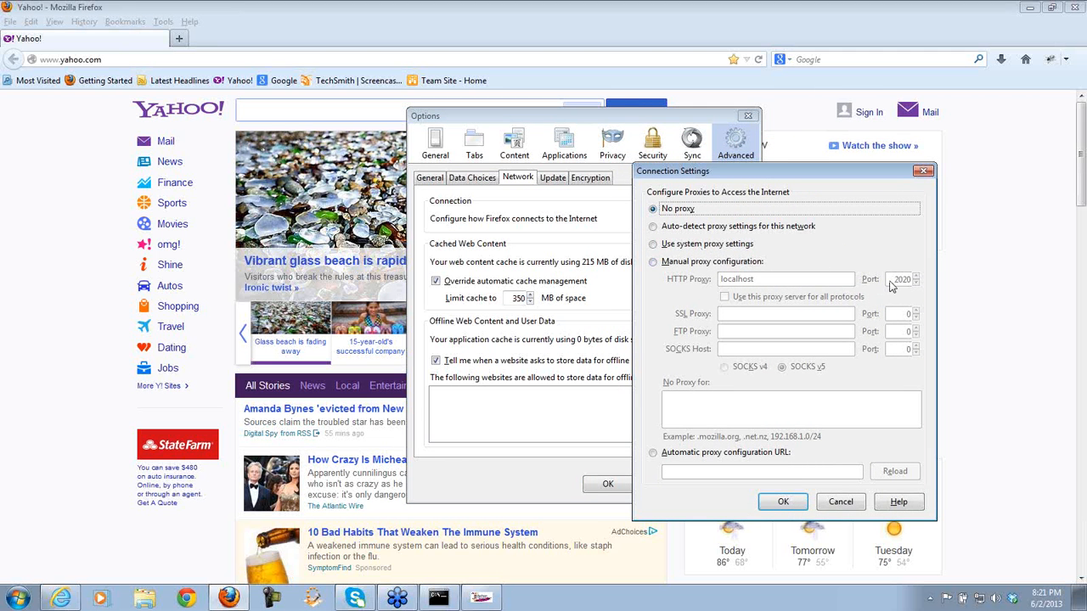
click(653, 263)
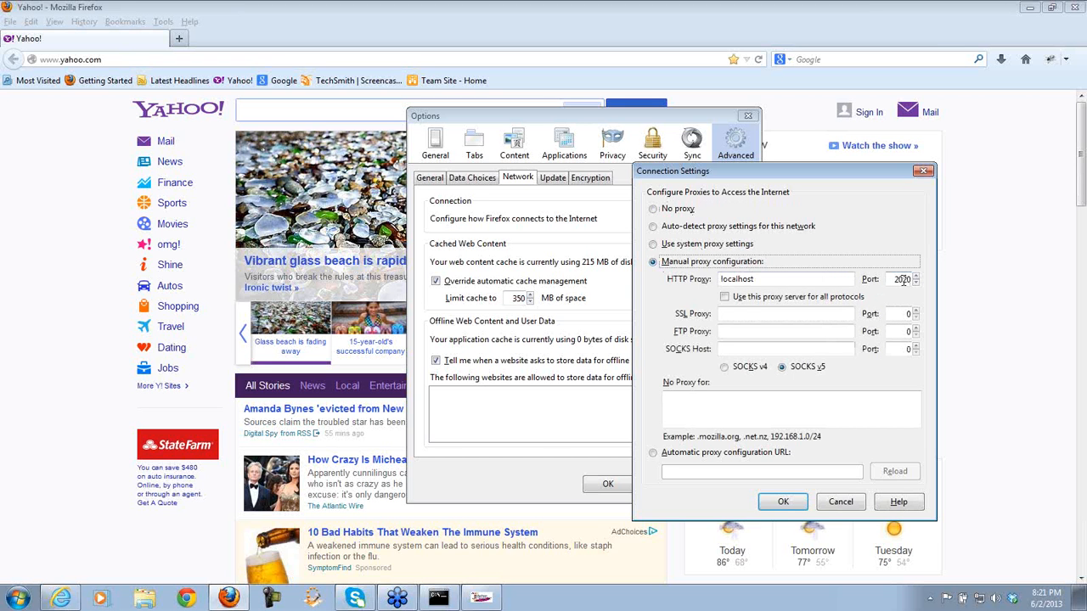
click(787, 504)
click(608, 485)
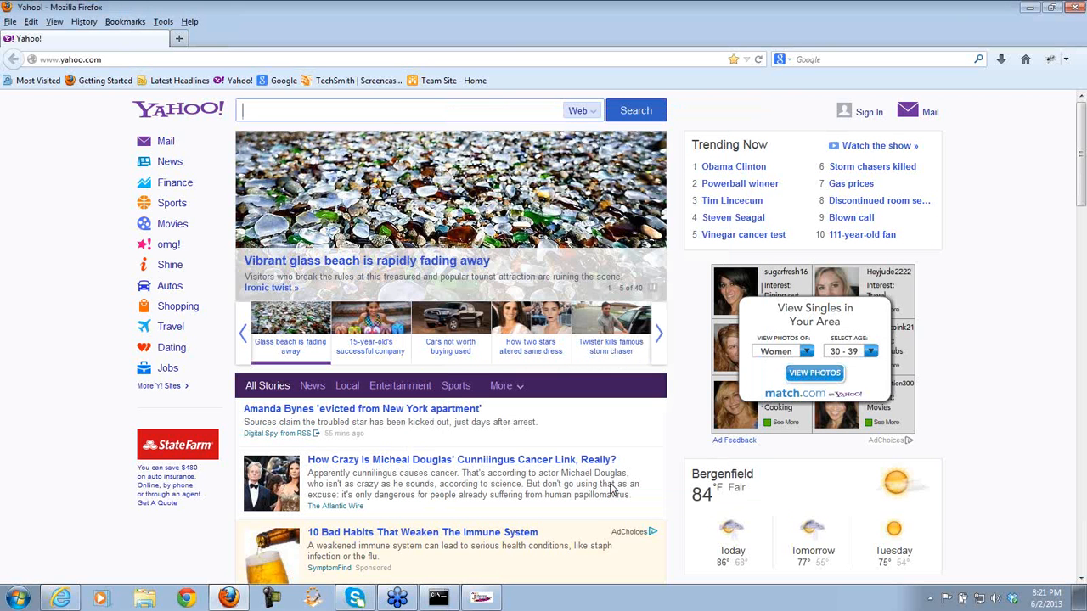
click(374, 333)
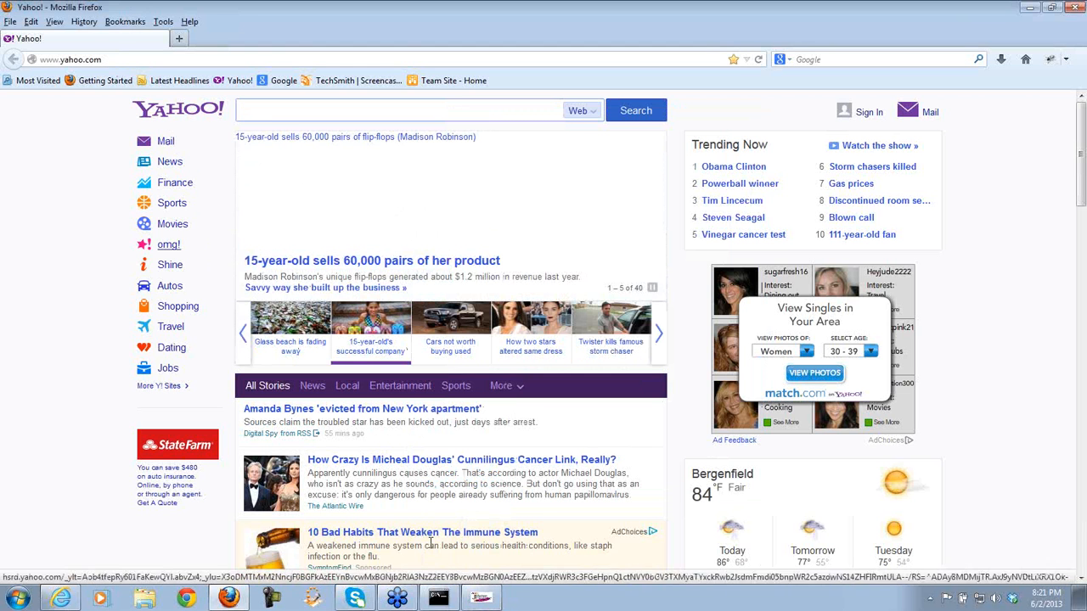
click(480, 597)
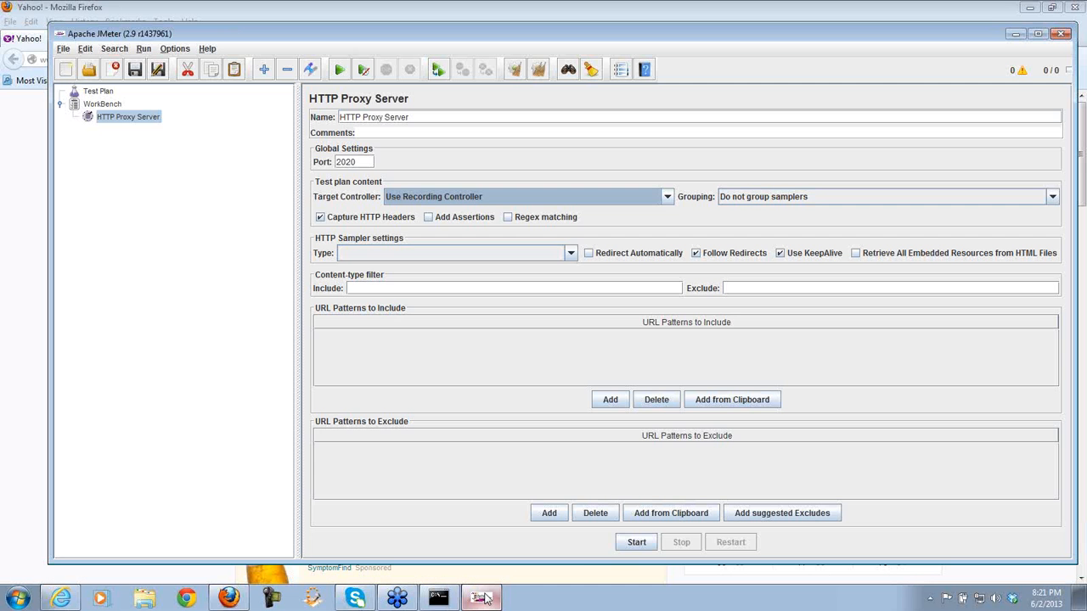
- Start JMeter's HTTP Proxy Server recording, then select Firefox's address bar
click(637, 543)
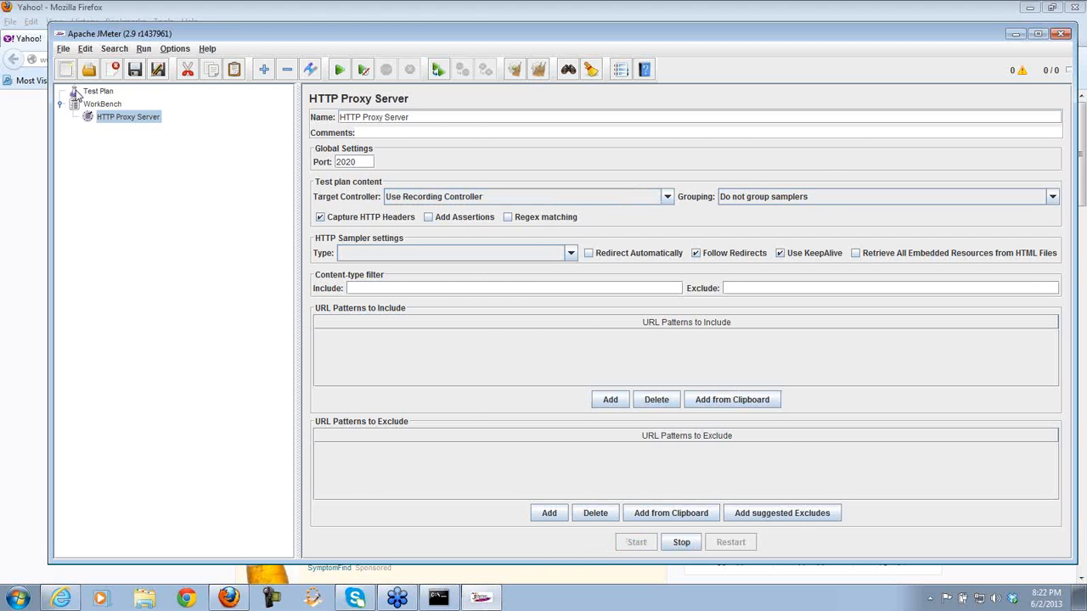
click(39, 60)
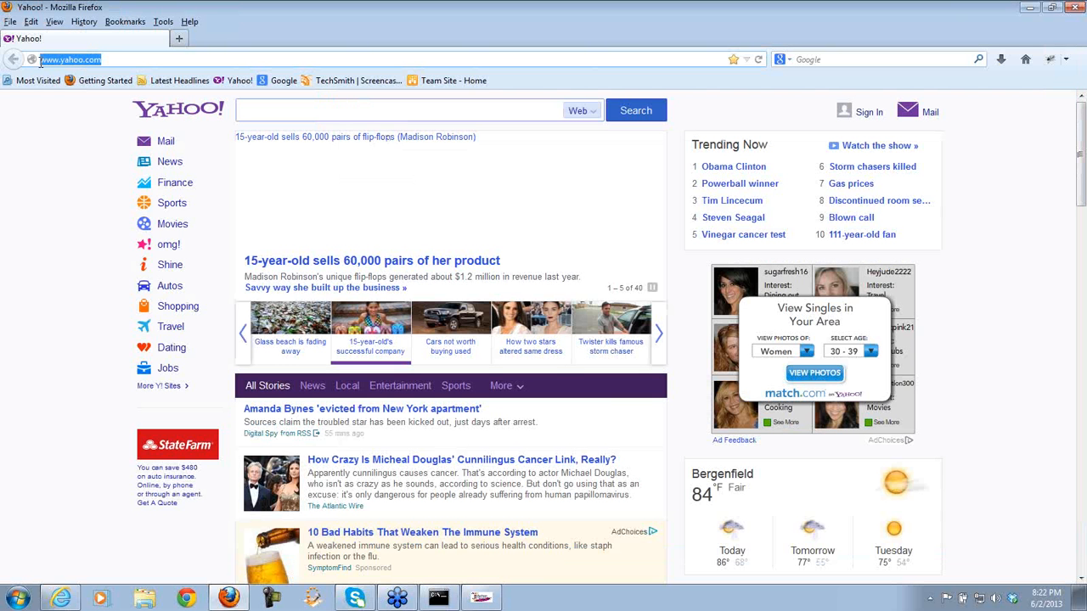
text(www.)
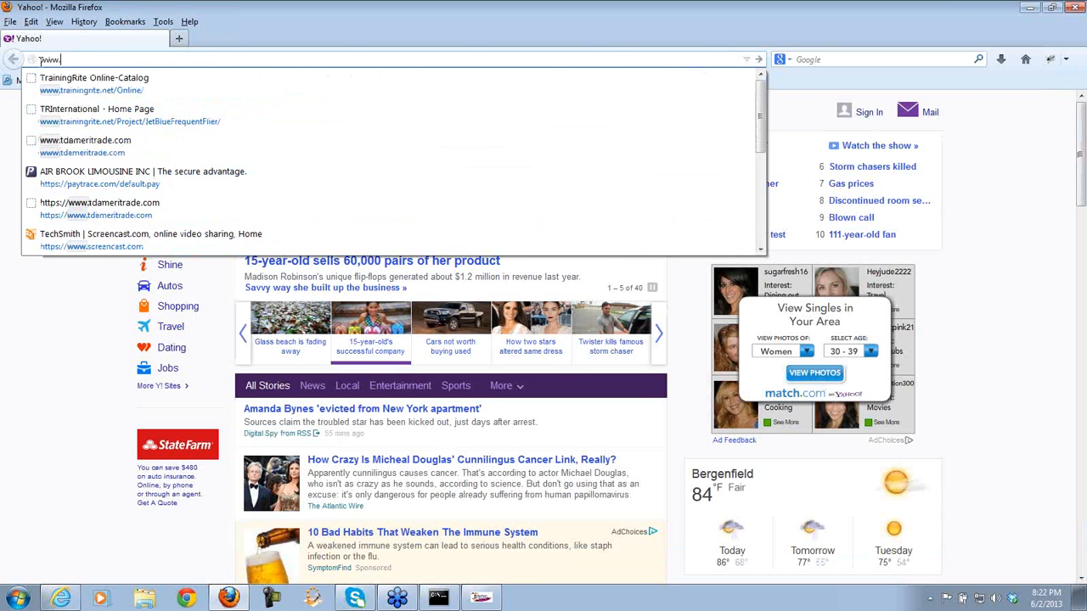
text(training)
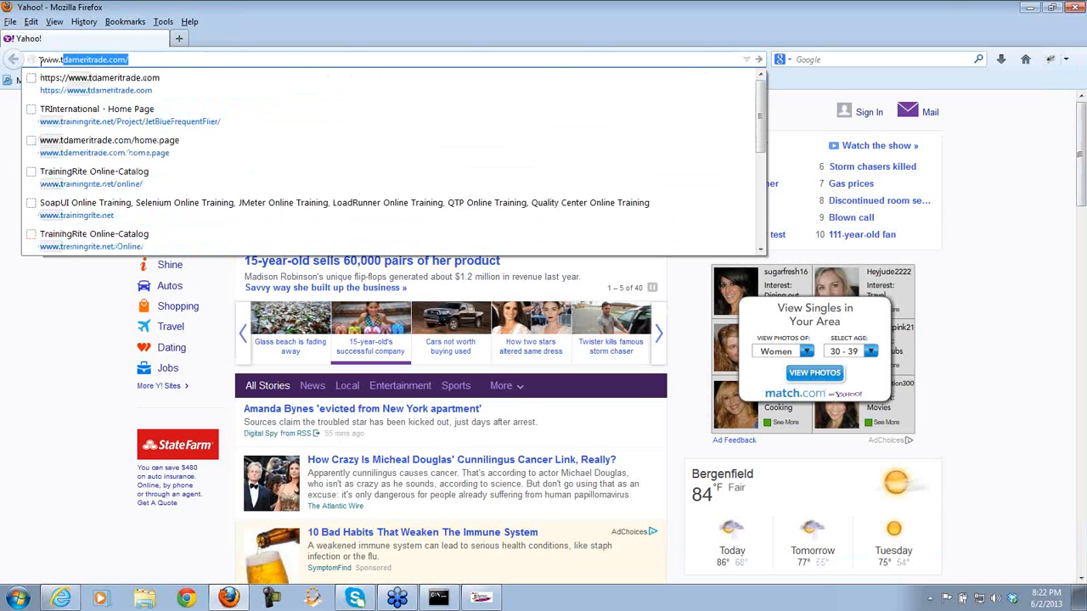
text(rite)
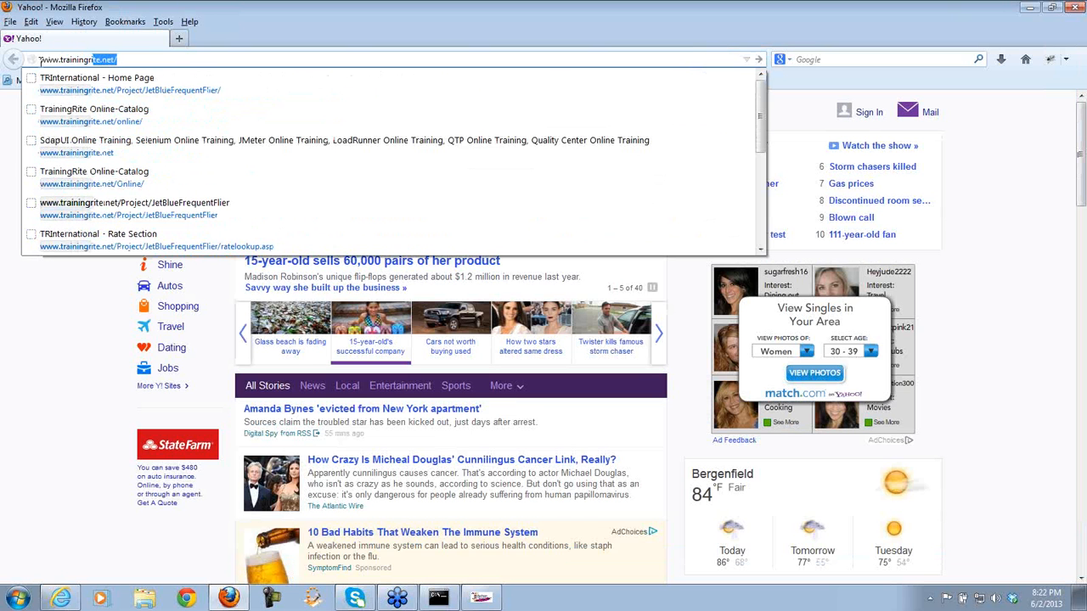
text(.net/)
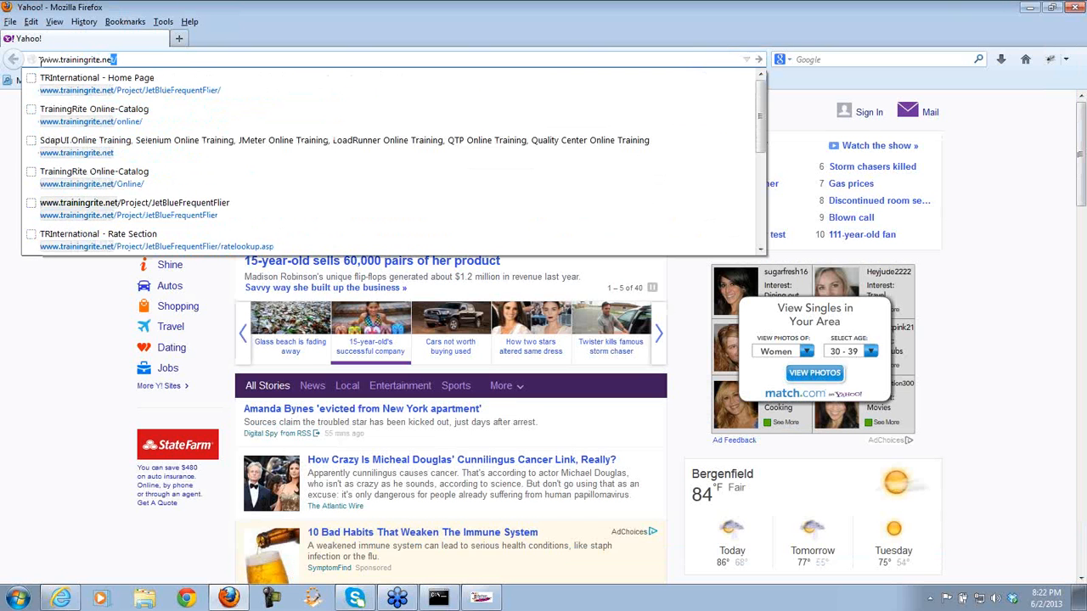
key(Return)
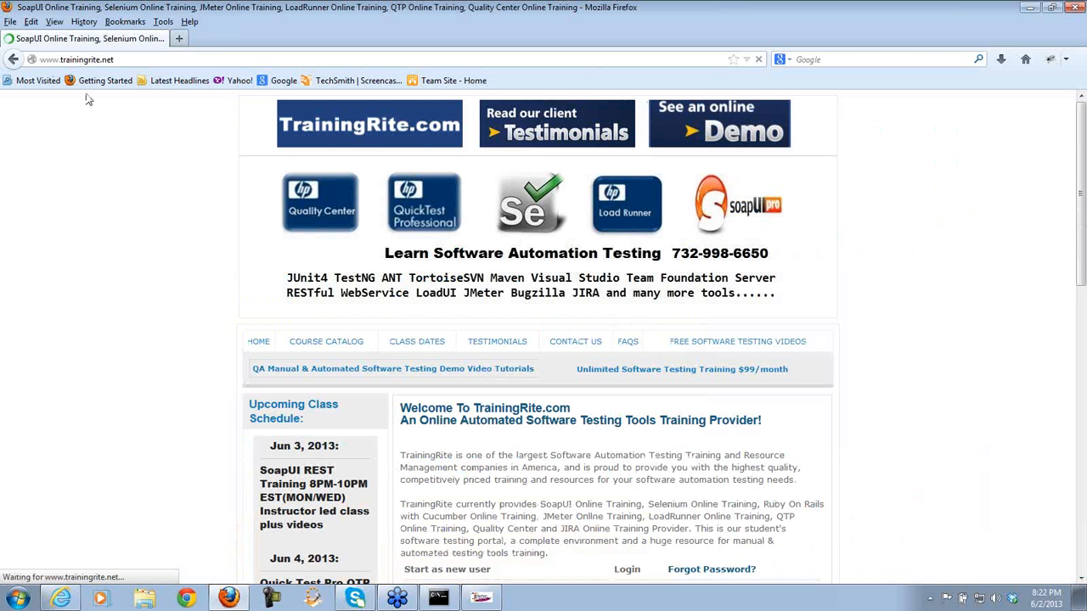
click(482, 601)
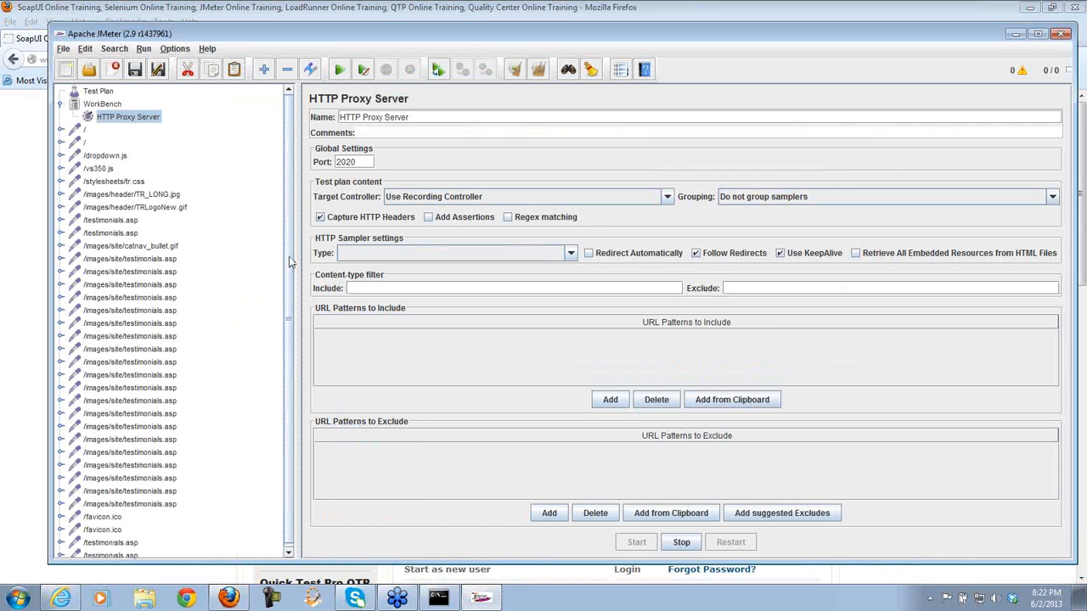
- Stop the HTTP Proxy Server recording and make the JMeter window taller
drag(289, 254, 293, 221)
click(680, 544)
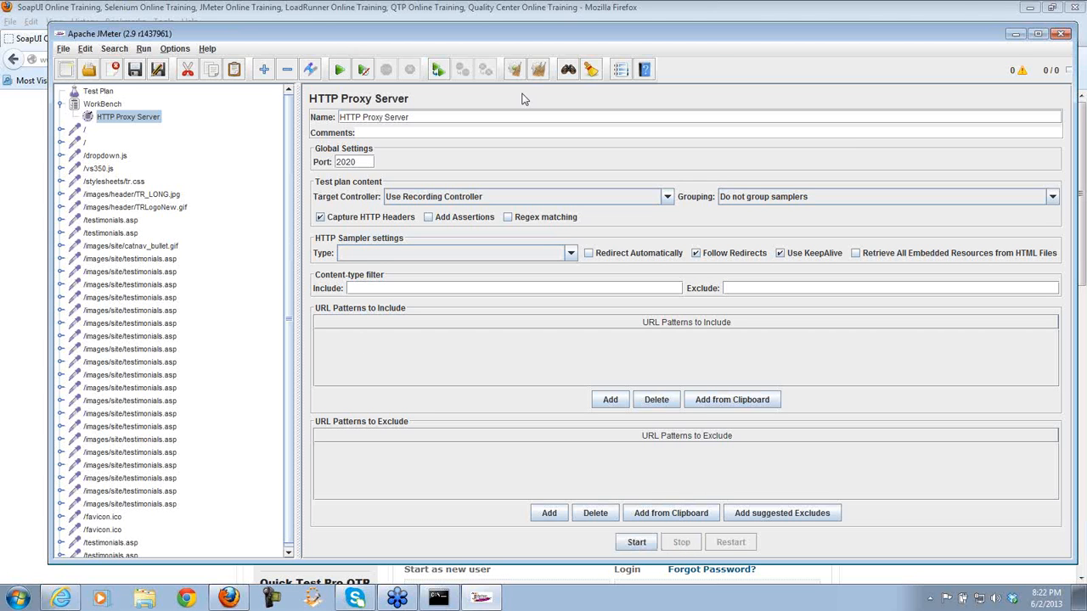
drag(749, 24, 749, 3)
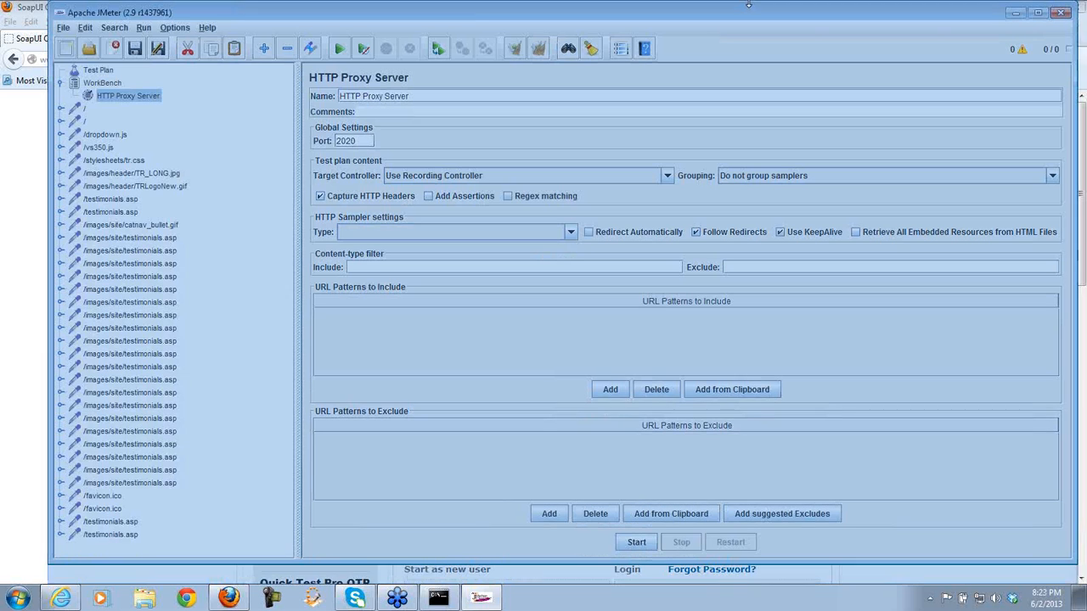
- Review the recorded samplers and select everything from /dropdown.js to the last /testimonials.asp
click(117, 137)
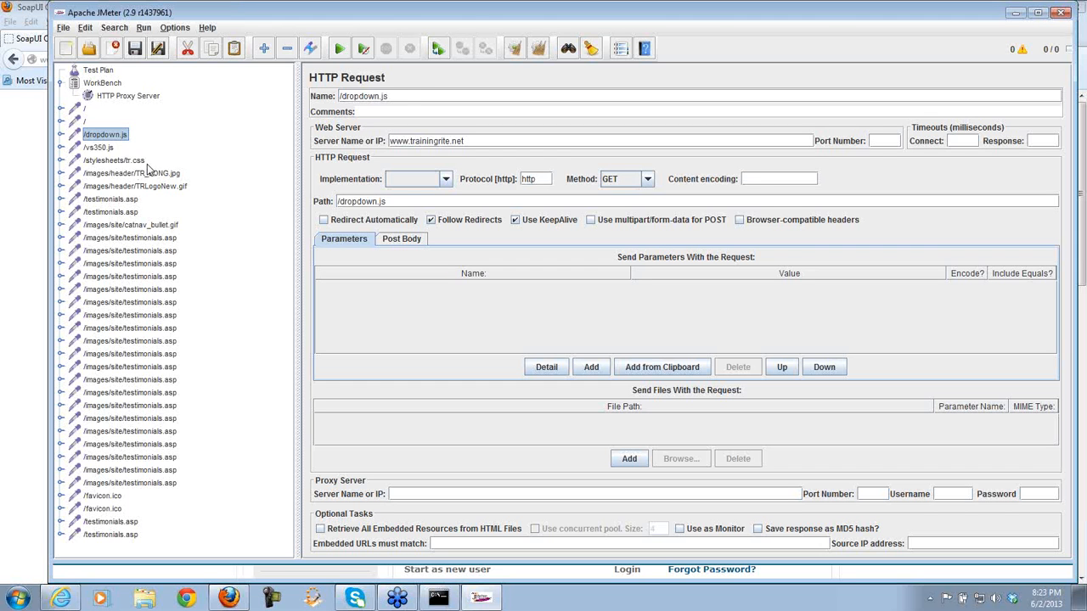
click(140, 162)
click(172, 173)
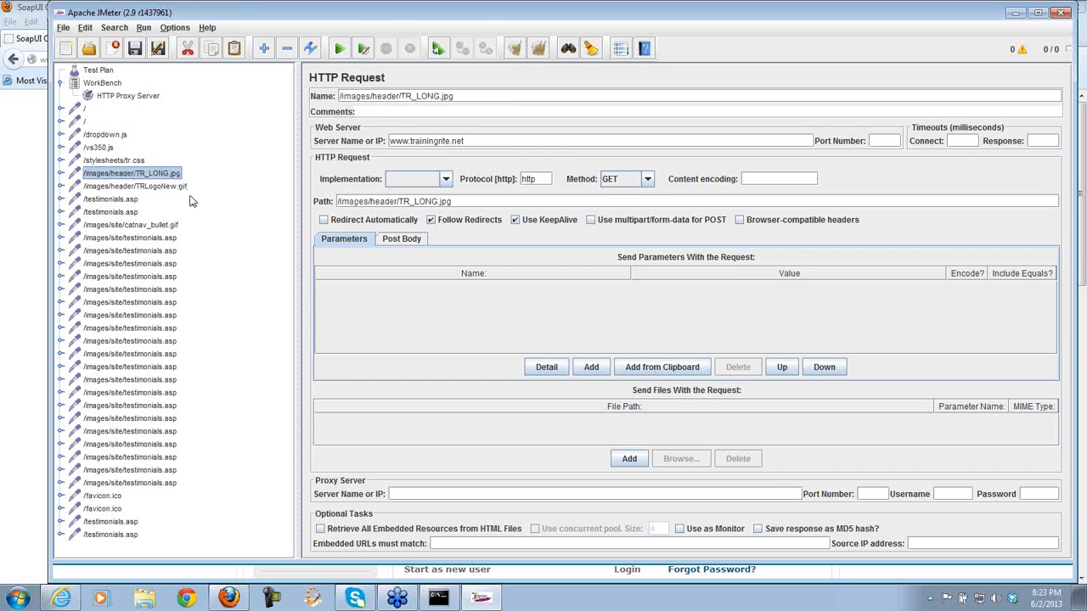
click(176, 189)
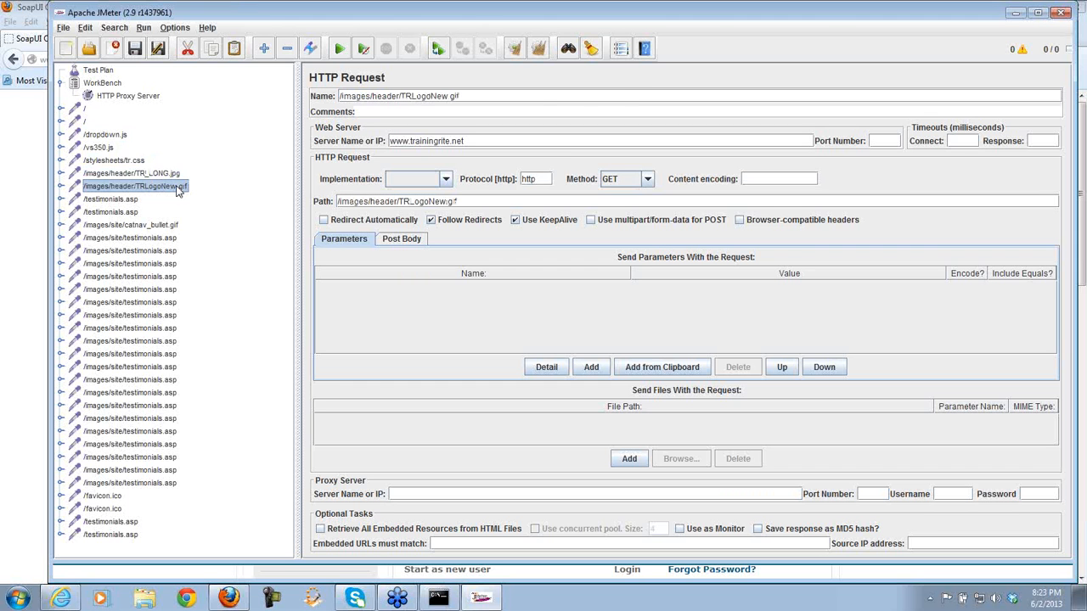
click(108, 136)
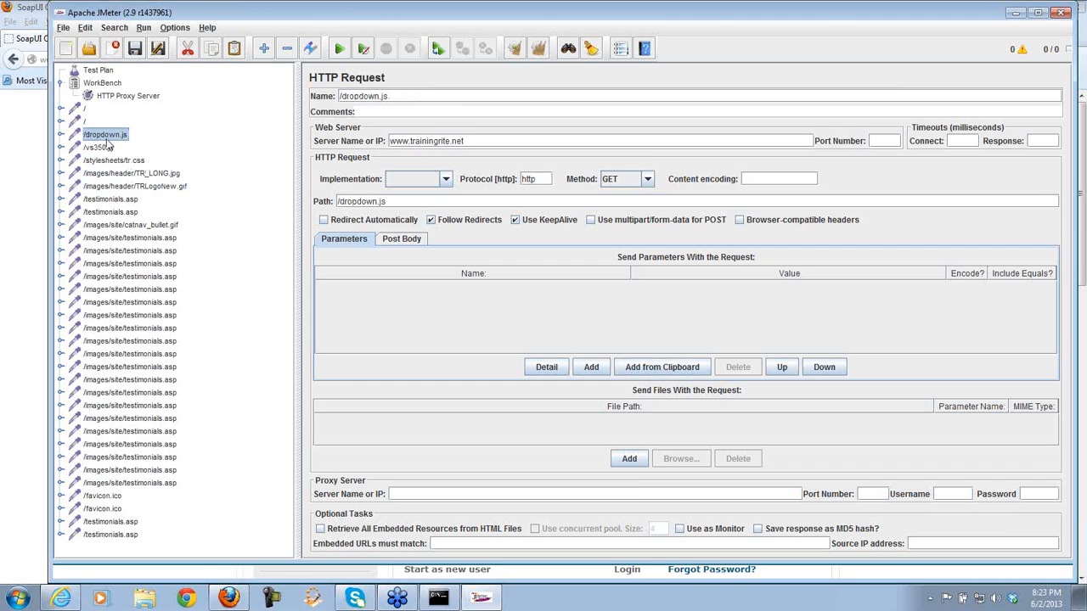
click(121, 537)
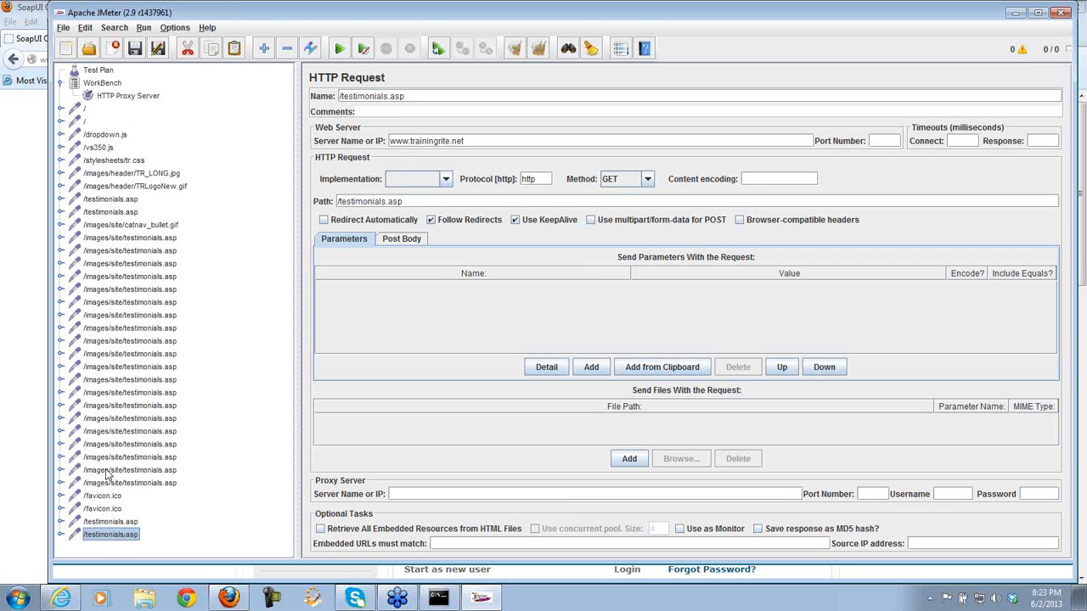
shift+click(104, 136)
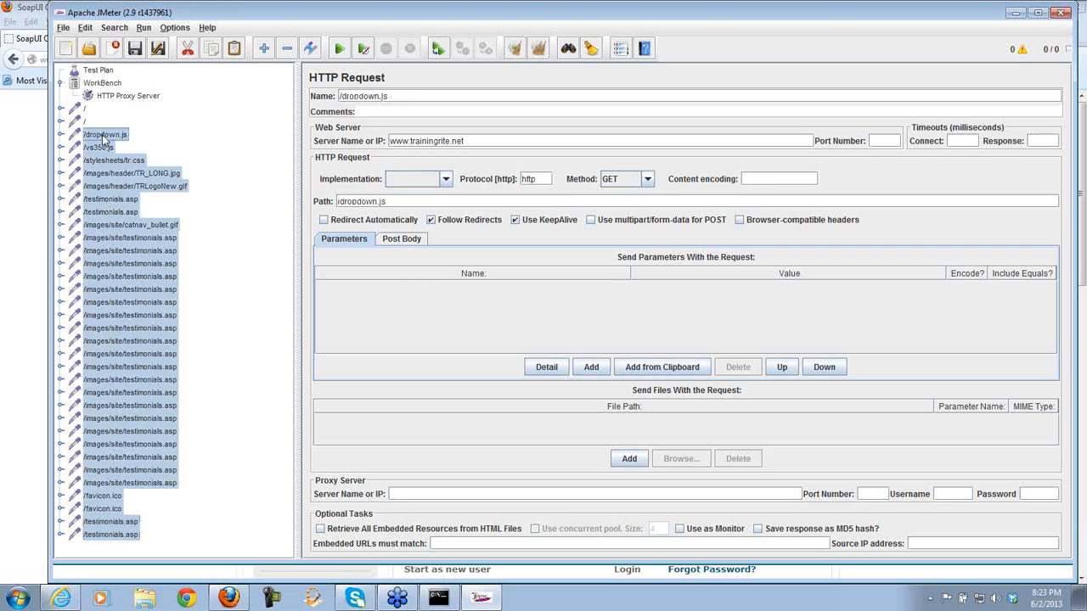
- Delete the selected requests, leaving two '/' samplers, and start deleting the geotrust POST sampler
key(Delete)
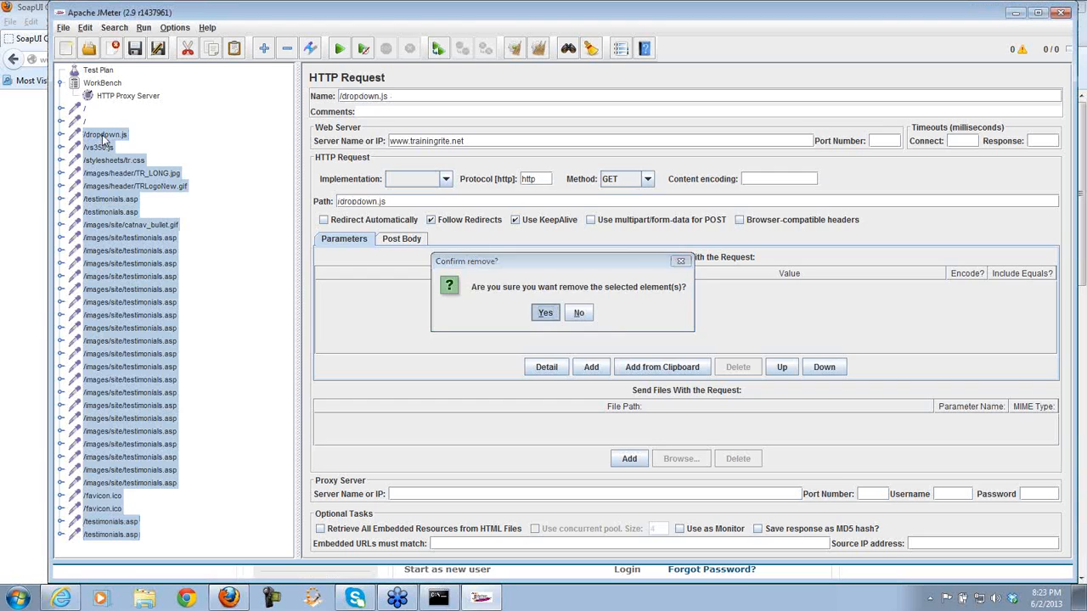
key(Return)
click(83, 122)
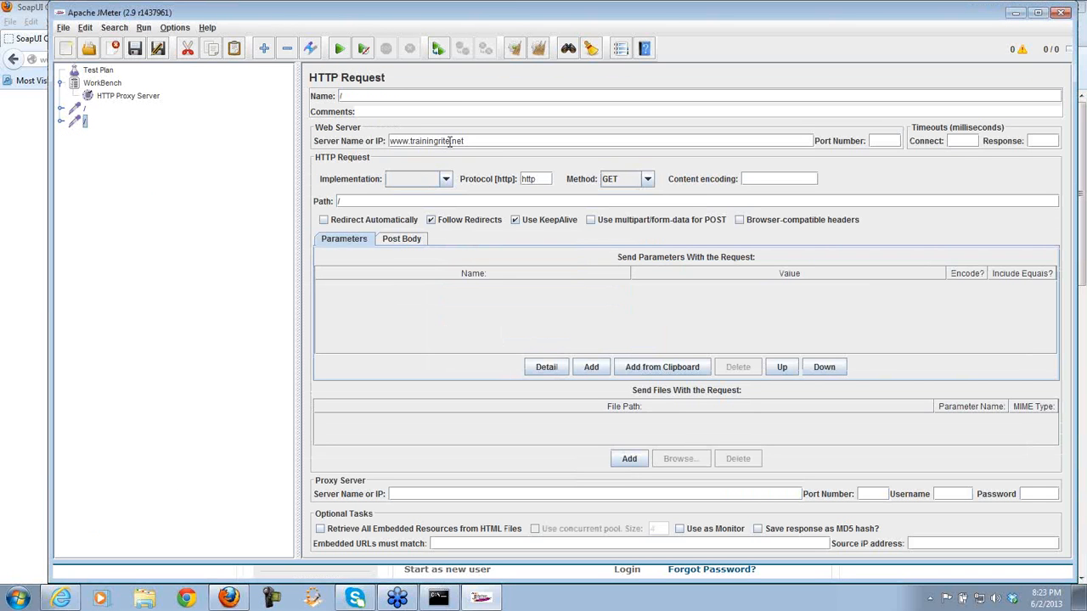
click(84, 109)
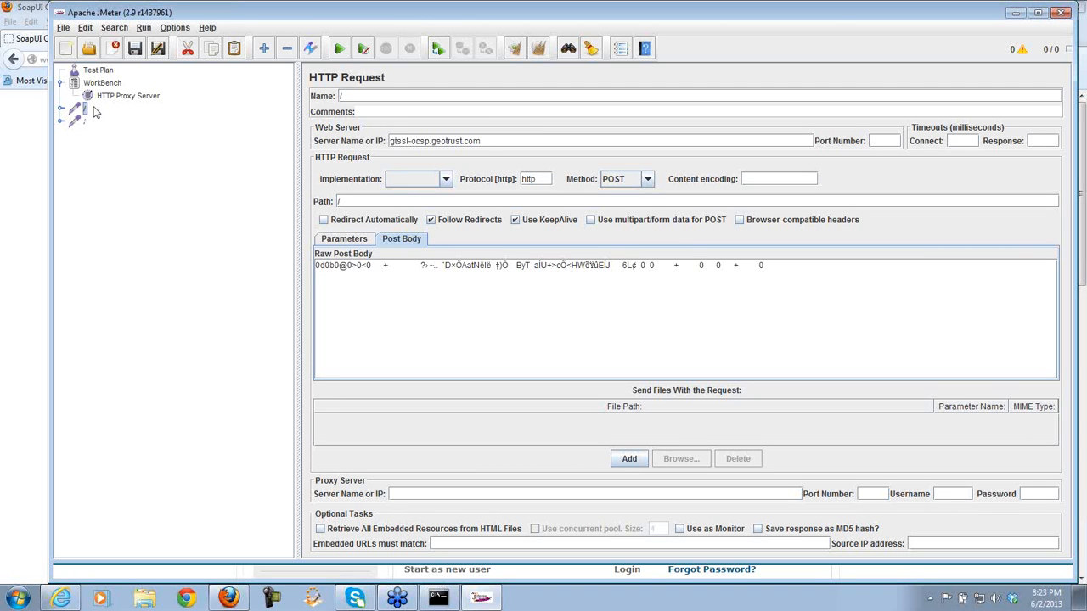
key(Delete)
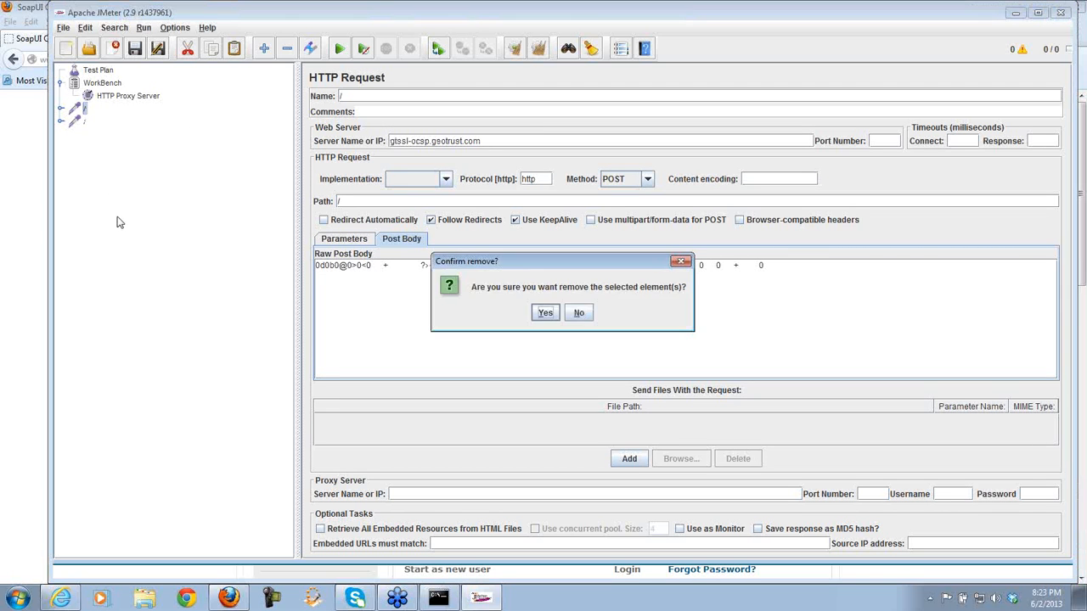
- Confirm removing the geotrust request and copy the remaining trainingrite.net '/' sampler
click(546, 313)
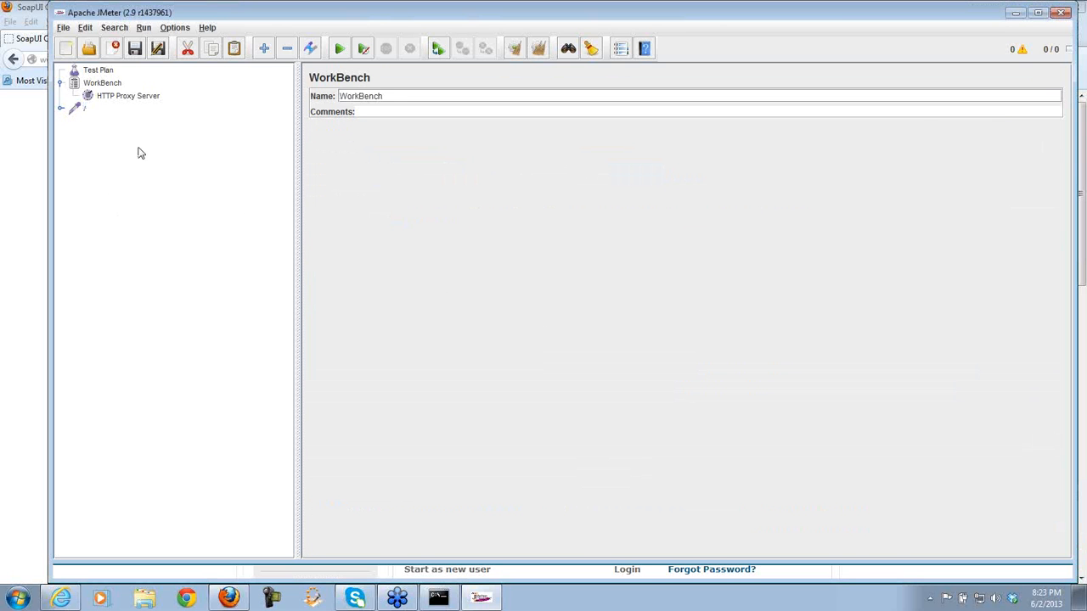
click(84, 111)
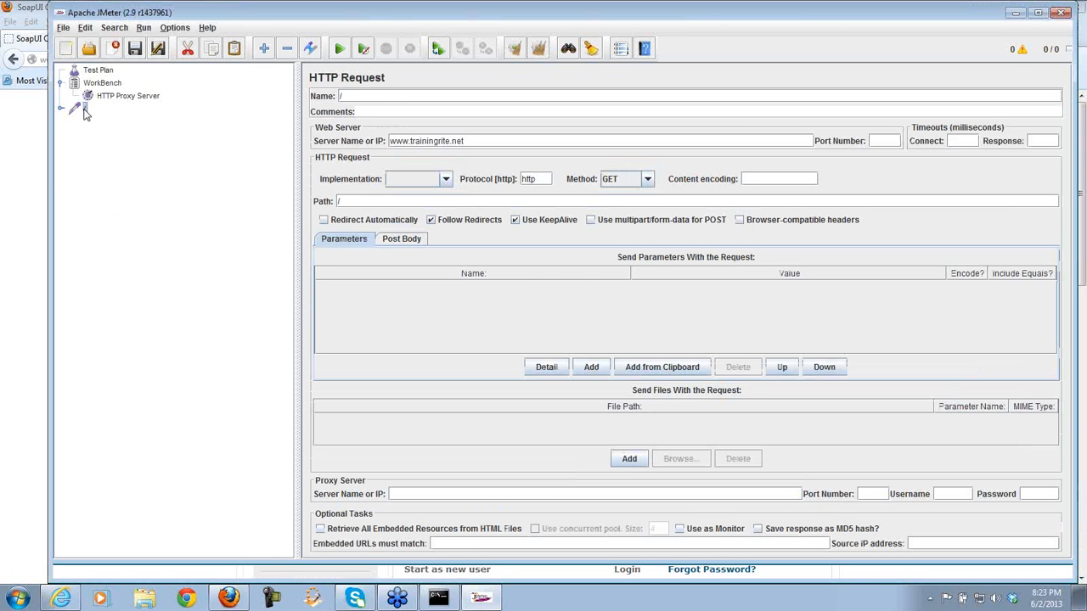
right_click(84, 112)
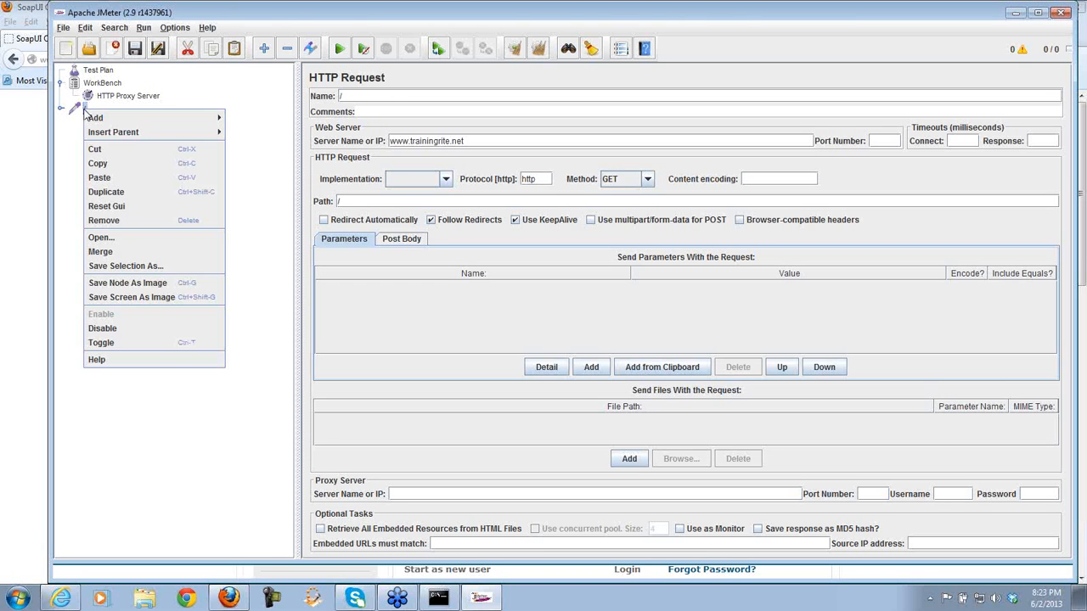
click(101, 166)
- Add a Thread Group to the Test Plan
click(98, 71)
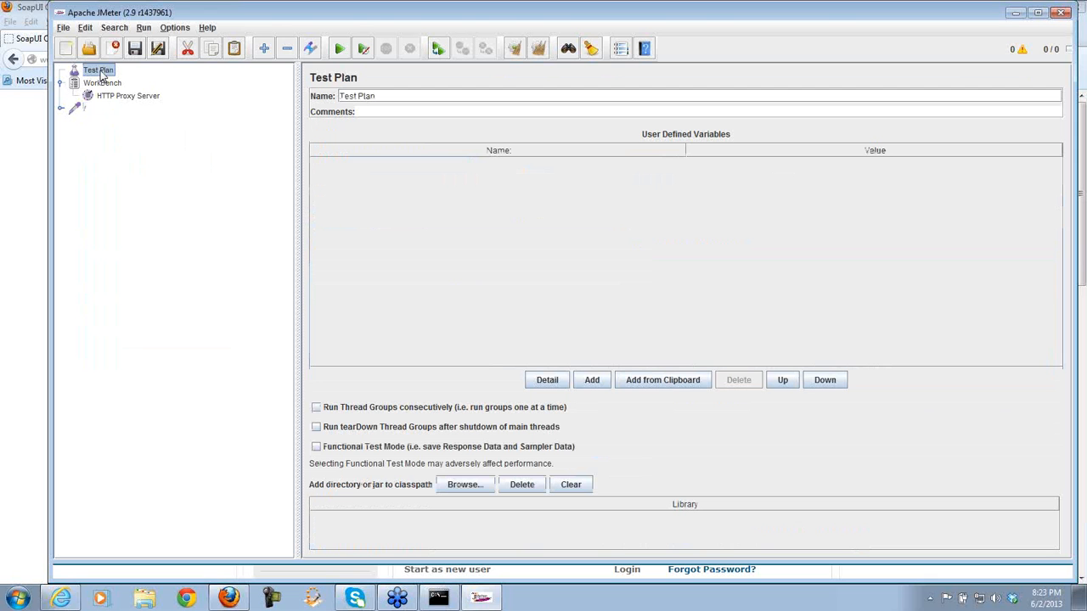
right_click(101, 75)
mouse_move(194, 79)
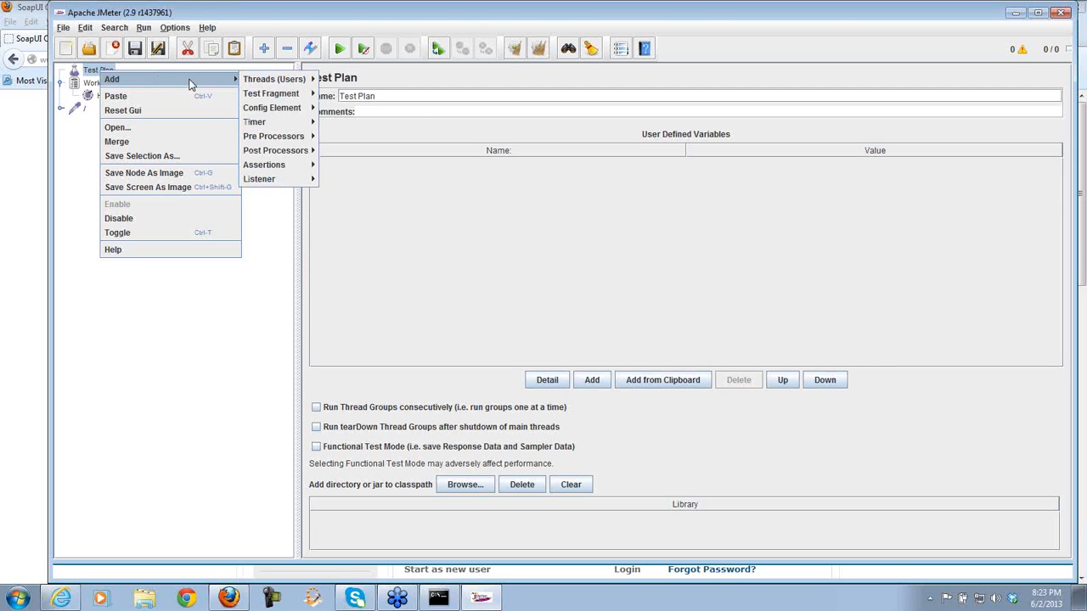
mouse_move(287, 79)
click(335, 79)
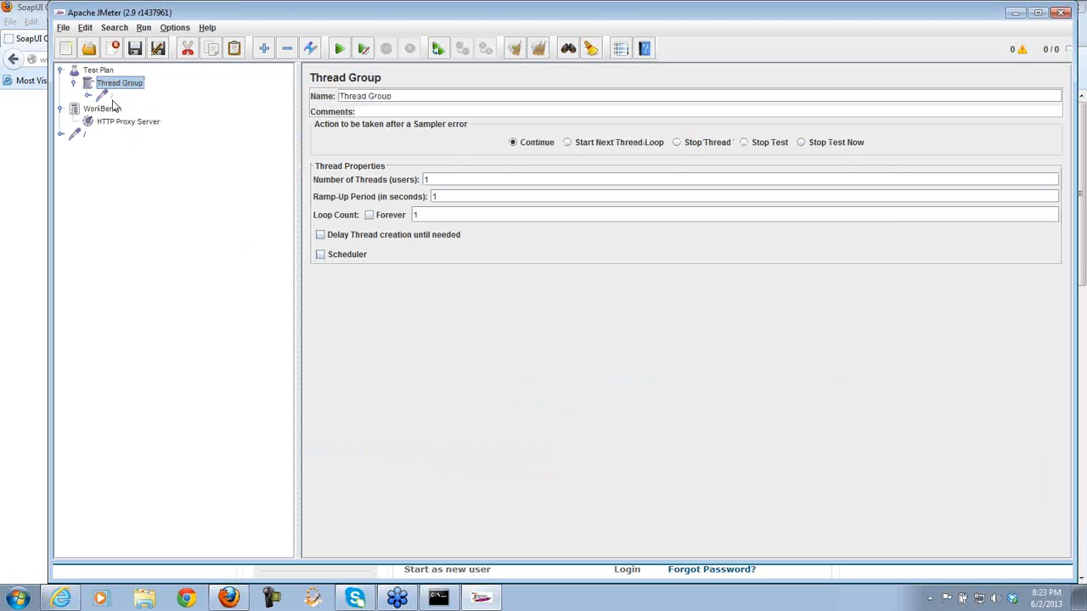
- Rename the copied root request under the Thread Group to 'Home Page'
click(111, 96)
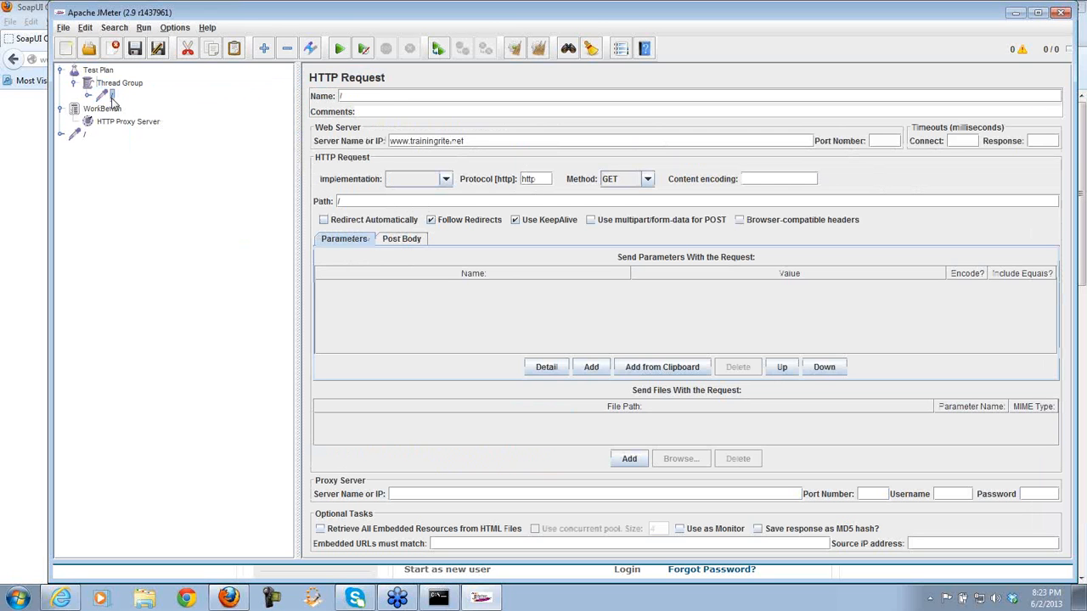
click(349, 99)
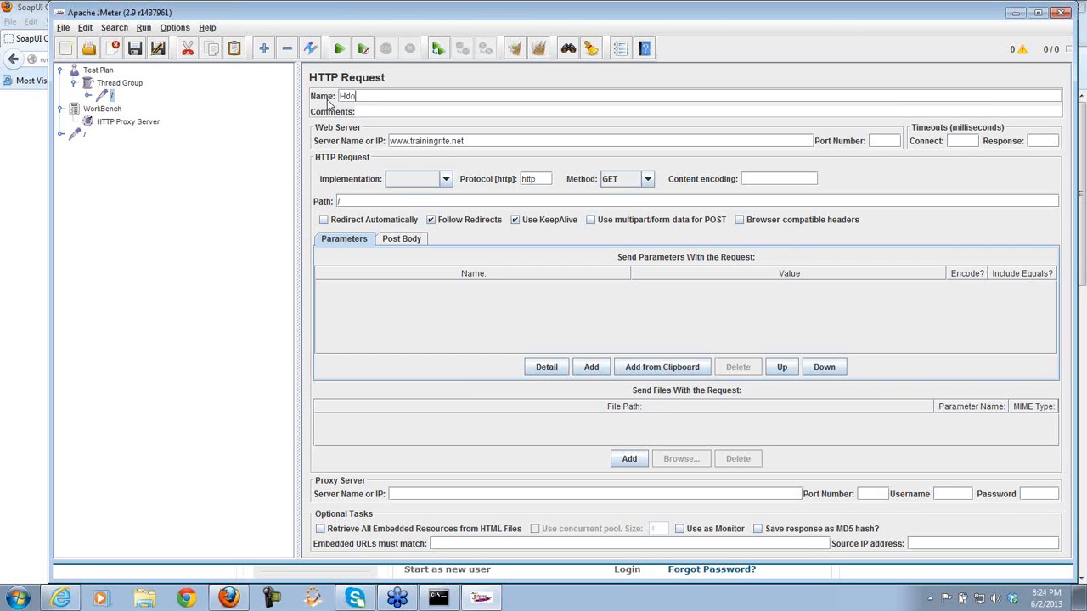
text(Home Page)
click(124, 84)
click(118, 98)
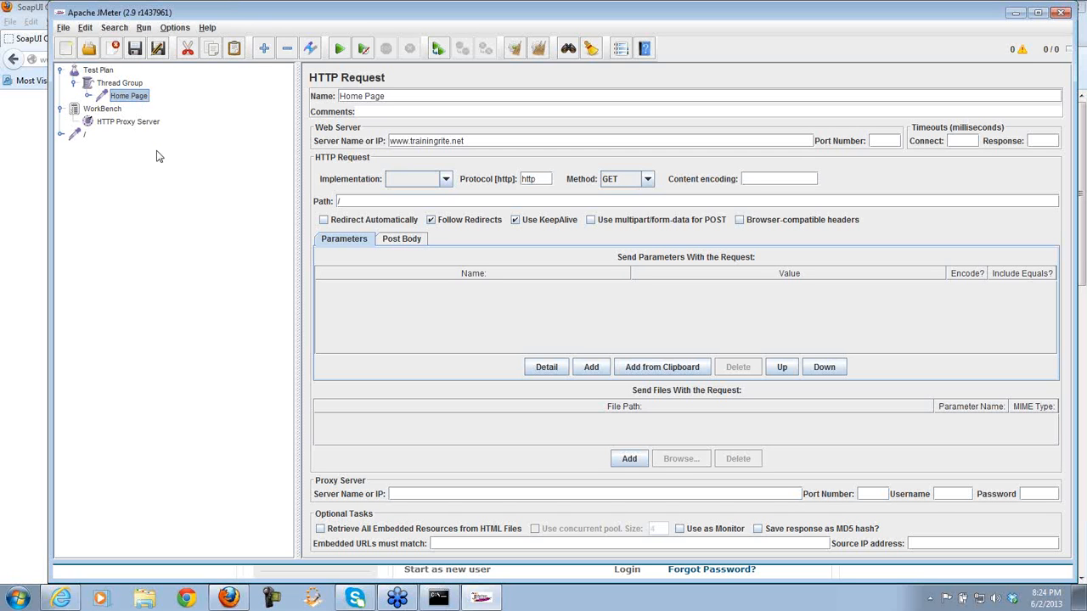
- Delete the leftover '/' sampler from the WorkBench
click(117, 123)
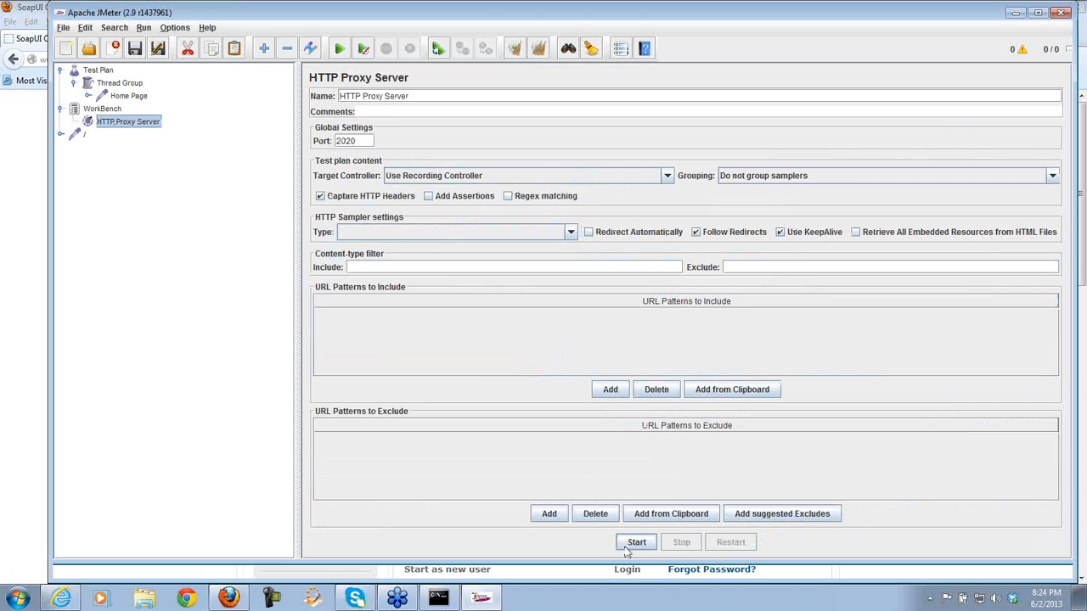
click(82, 139)
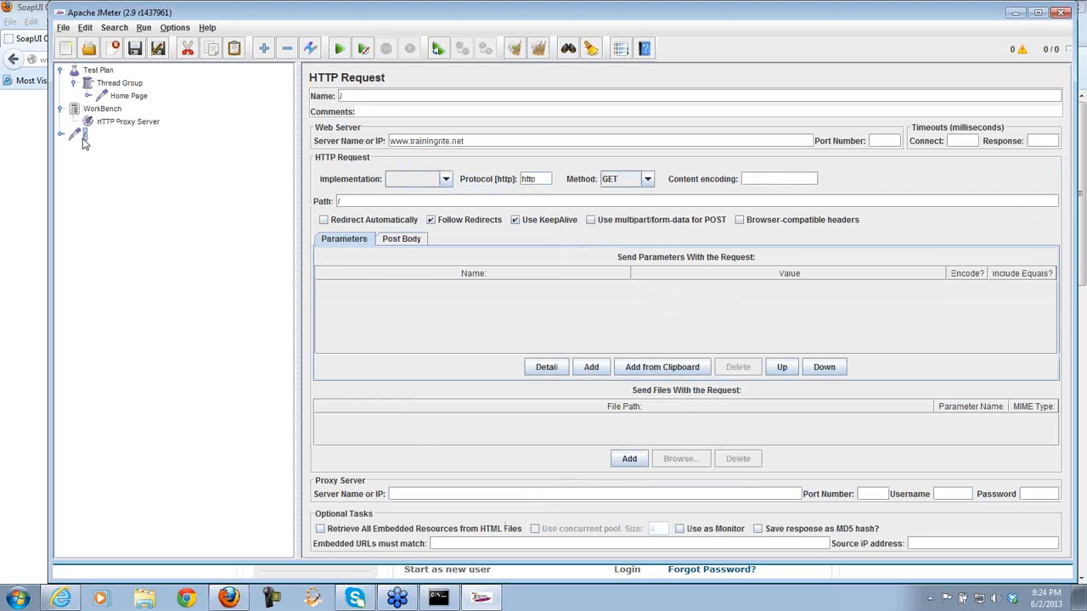
key(Delete)
key(Return)
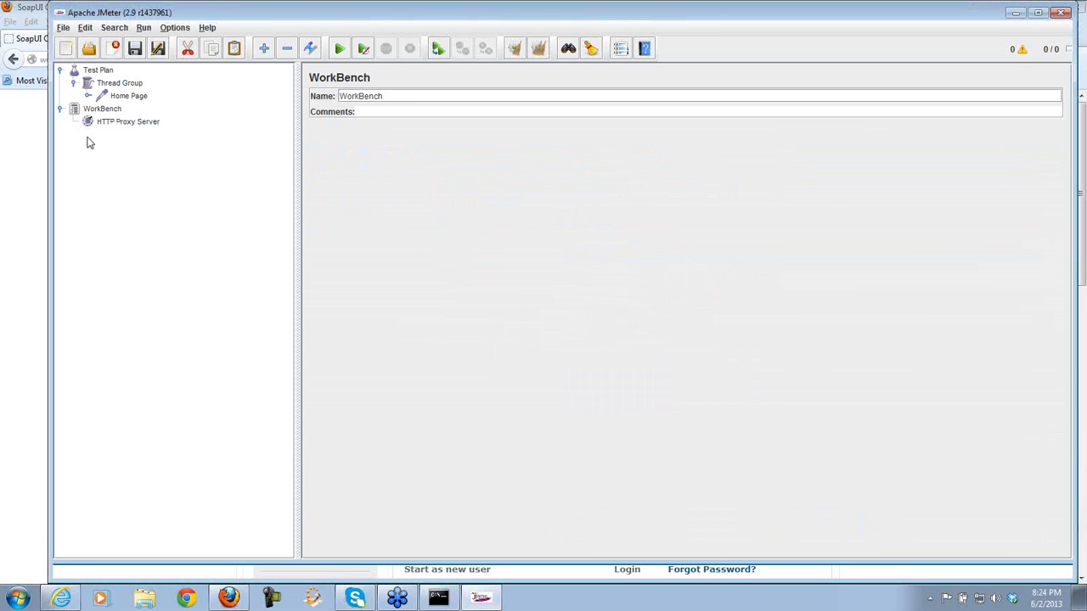
- Restart the HTTP Proxy Server recording and return to the TrainingRite page in Firefox
click(149, 124)
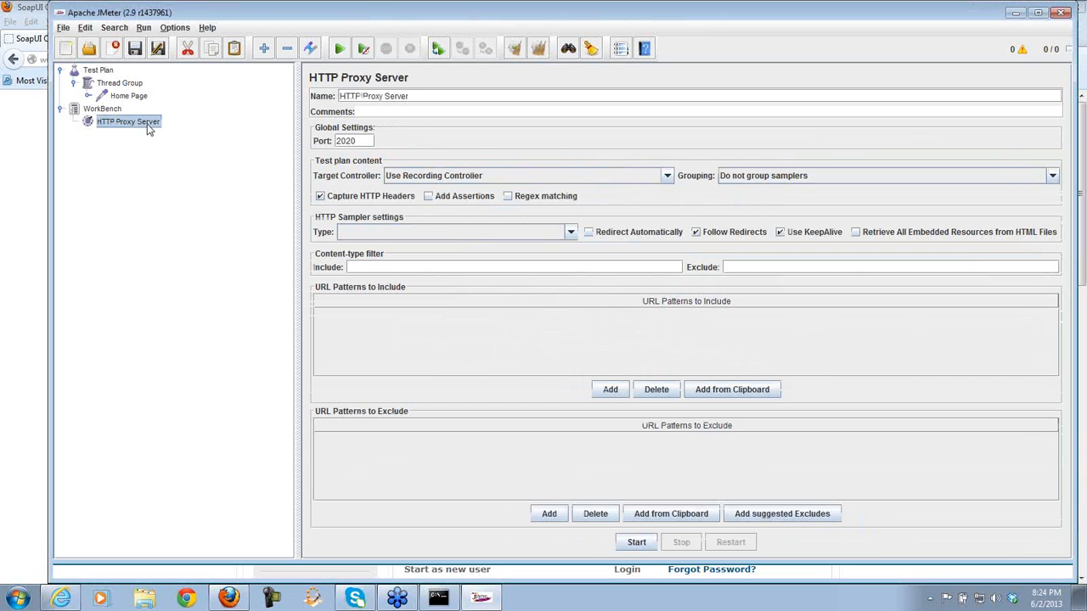
click(639, 544)
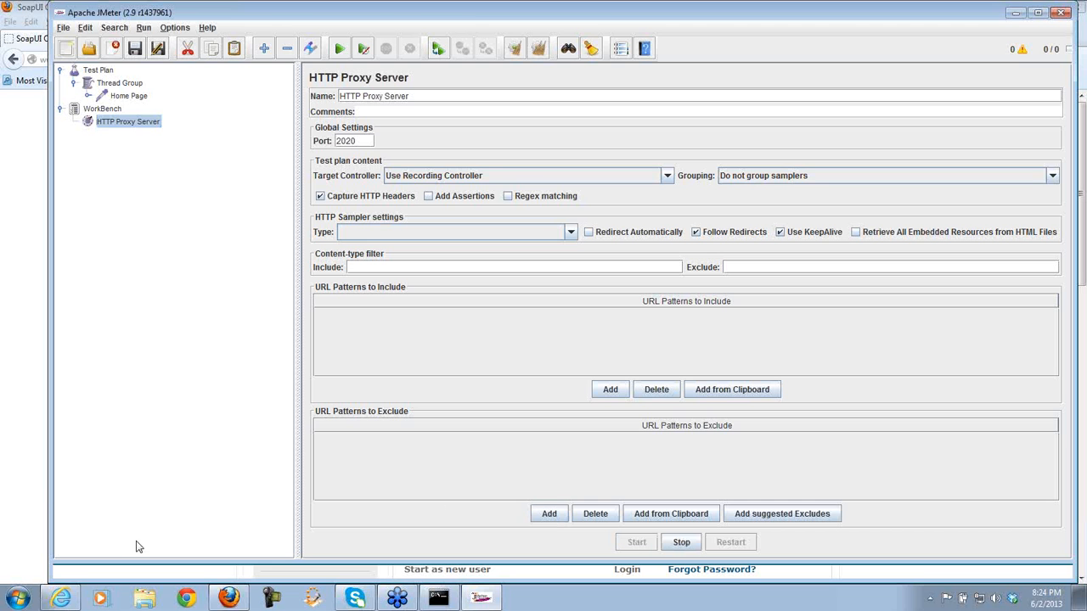
click(30, 8)
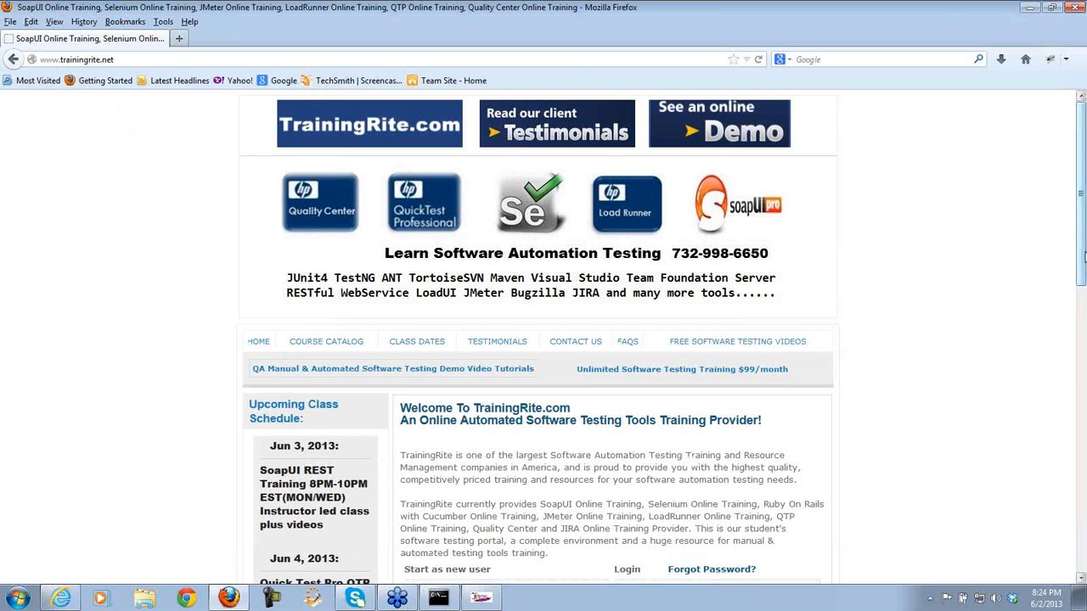
- Log in to TrainingRite with the customer's phone number and password, then switch back to JMeter
drag(1082, 255, 1081, 393)
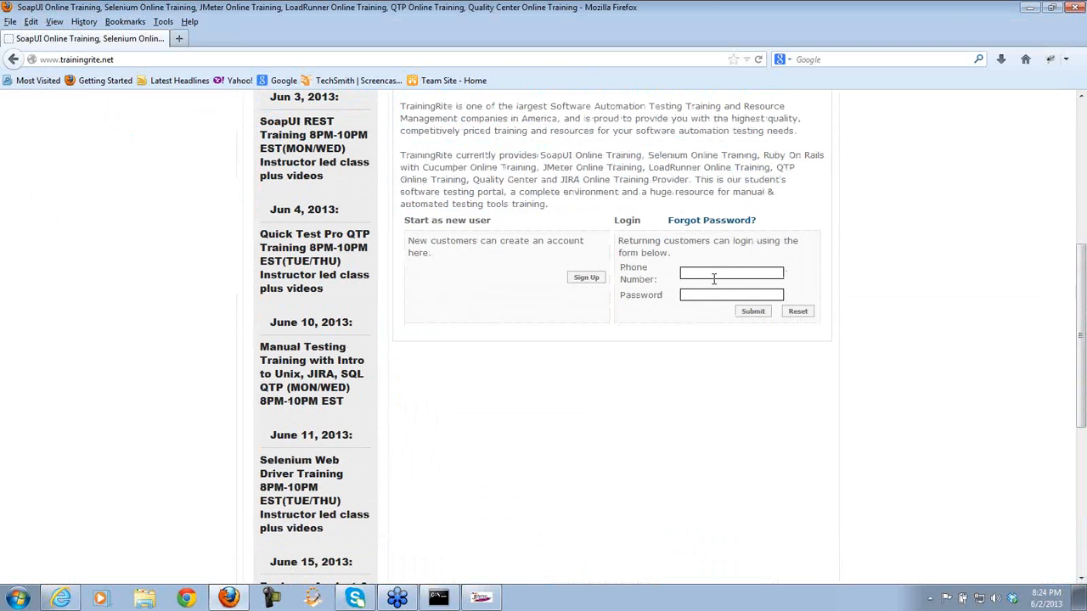
click(706, 270)
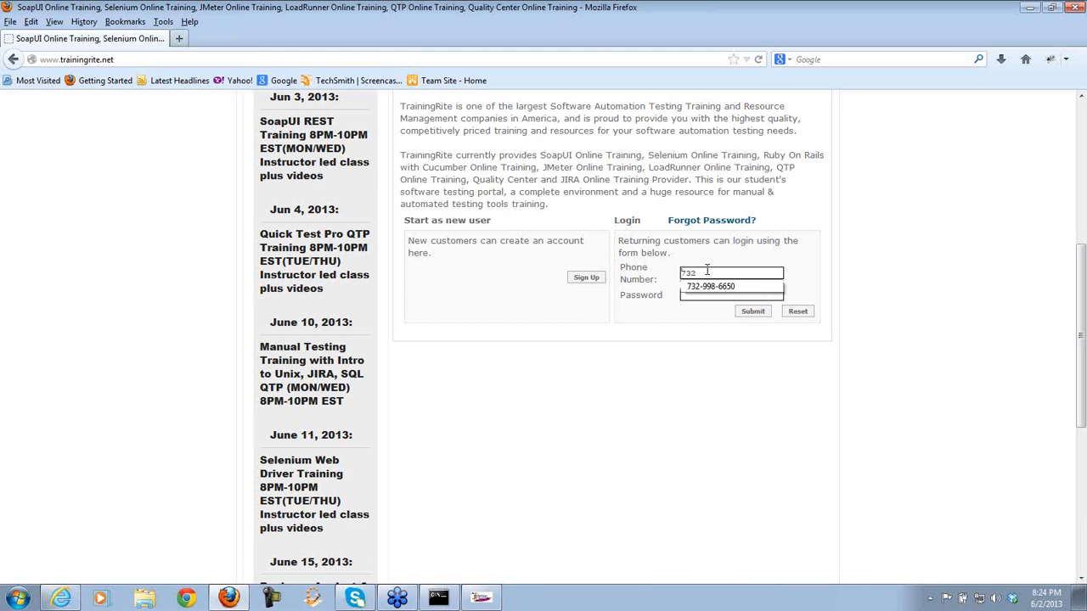
key(Tab)
text(•••••)
click(756, 315)
click(753, 312)
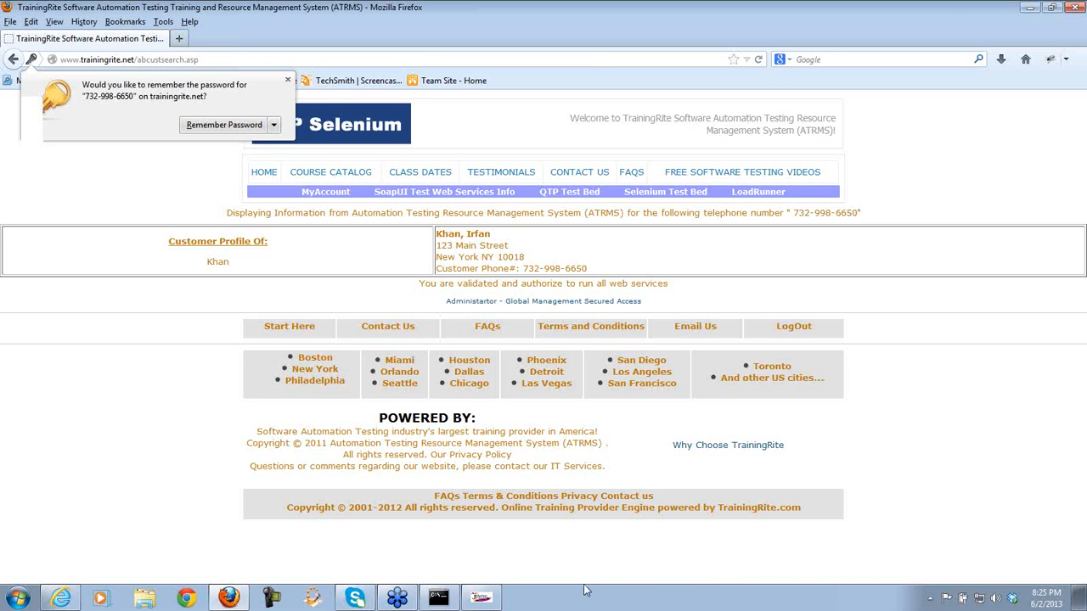
click(482, 597)
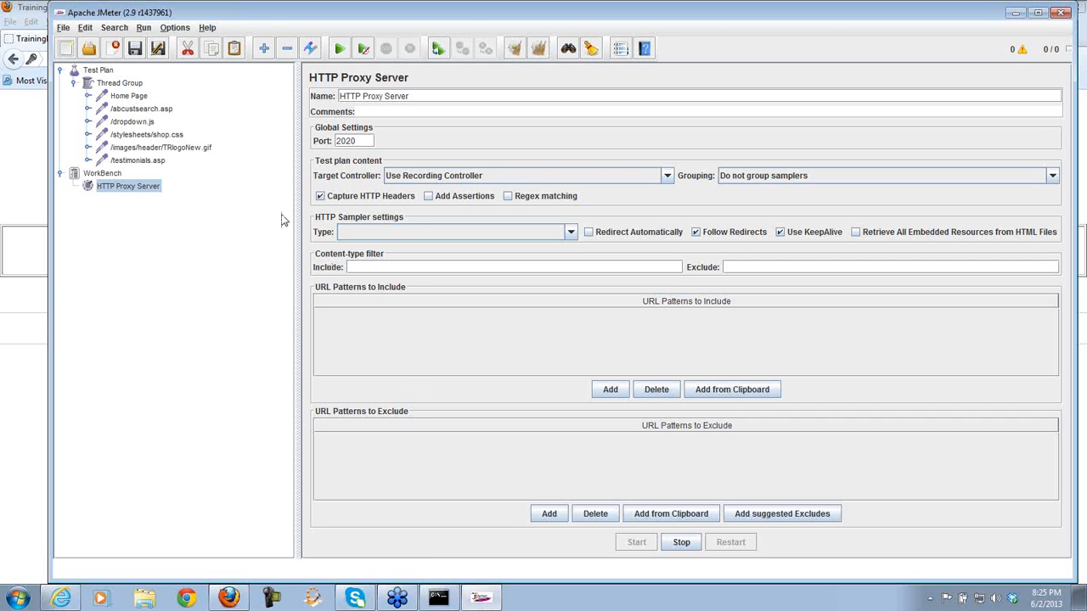
- Stop the proxy and delete the four extra samplers from /dropdown.js to /testimonials.asp
click(682, 543)
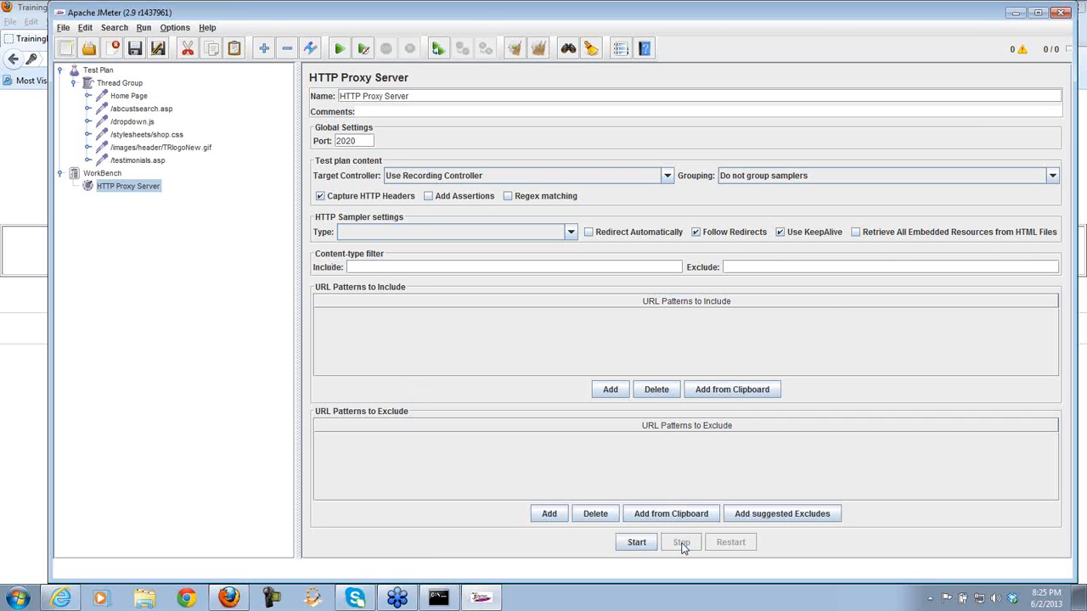
click(140, 161)
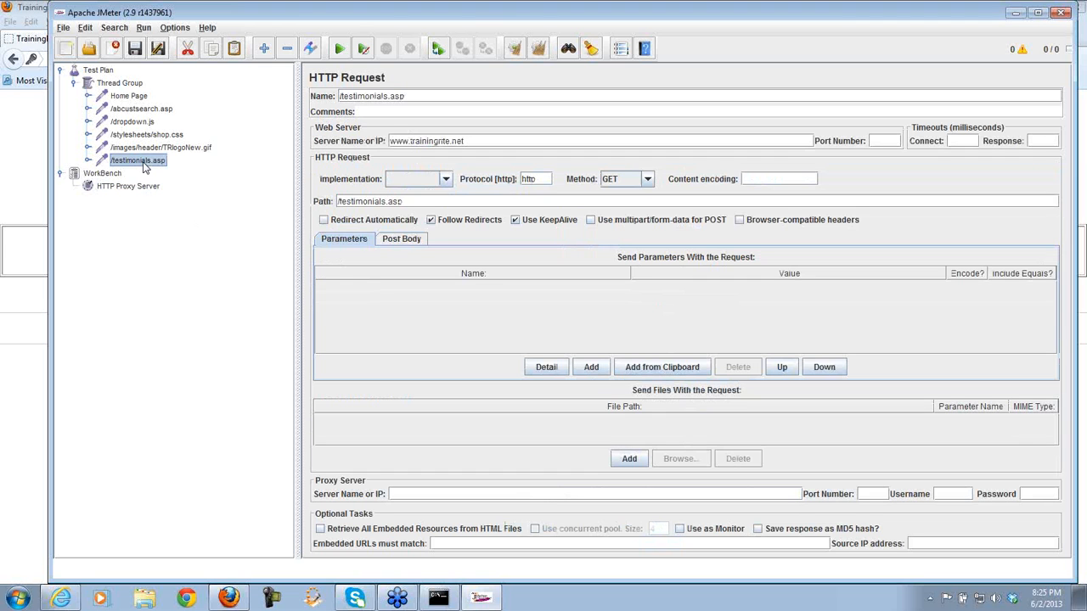
key(shift+Up)
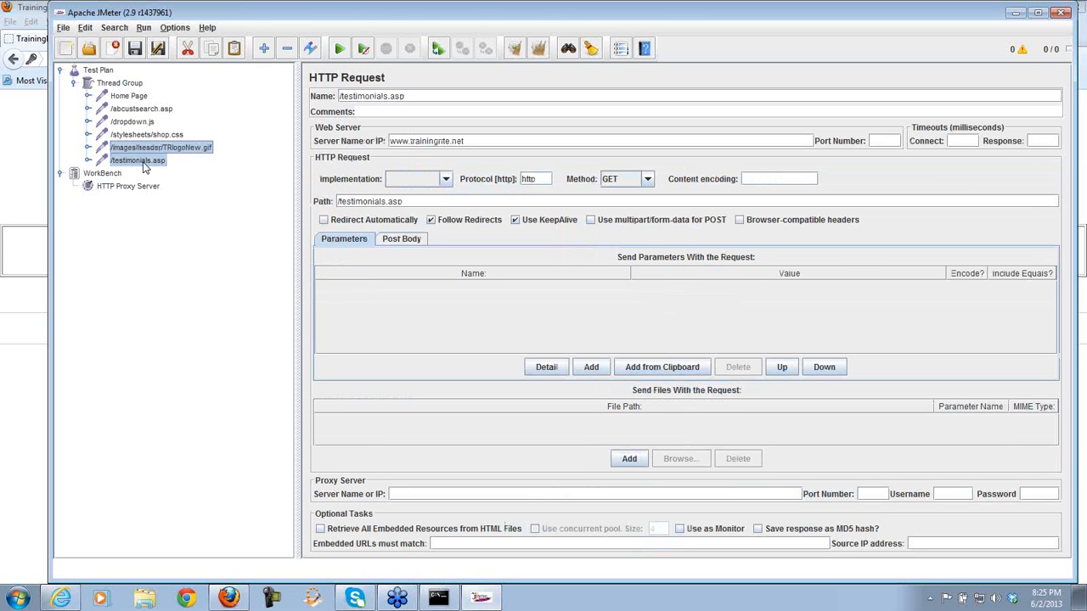
key(shift+Up)
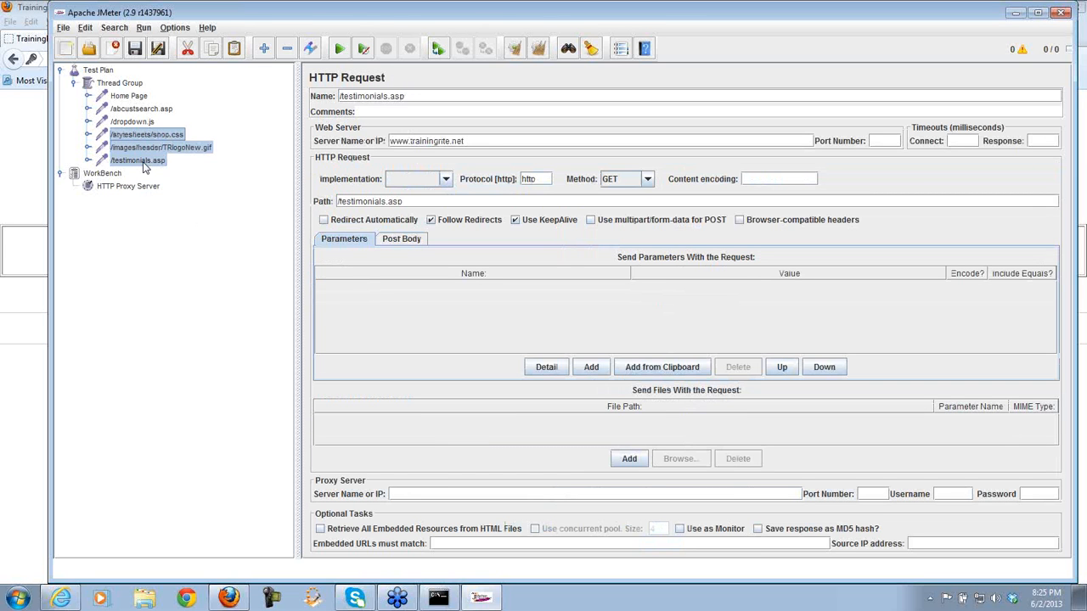
key(shift+Up)
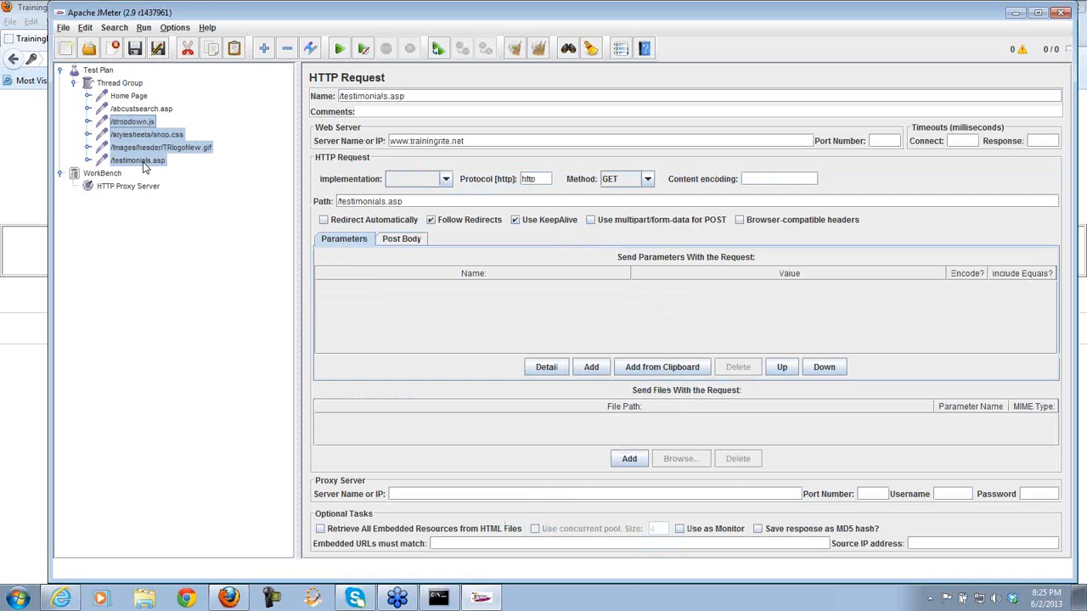
key(Delete)
key(Return)
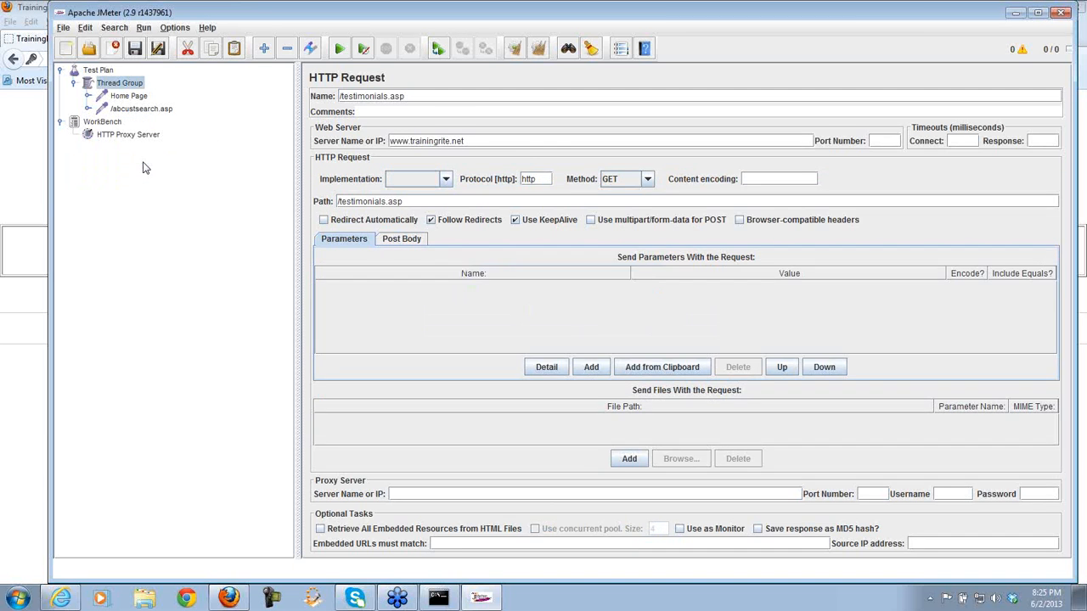
- Check the Home Page and /abcustsearch.asp samplers, then reposition the JMeter window
click(129, 97)
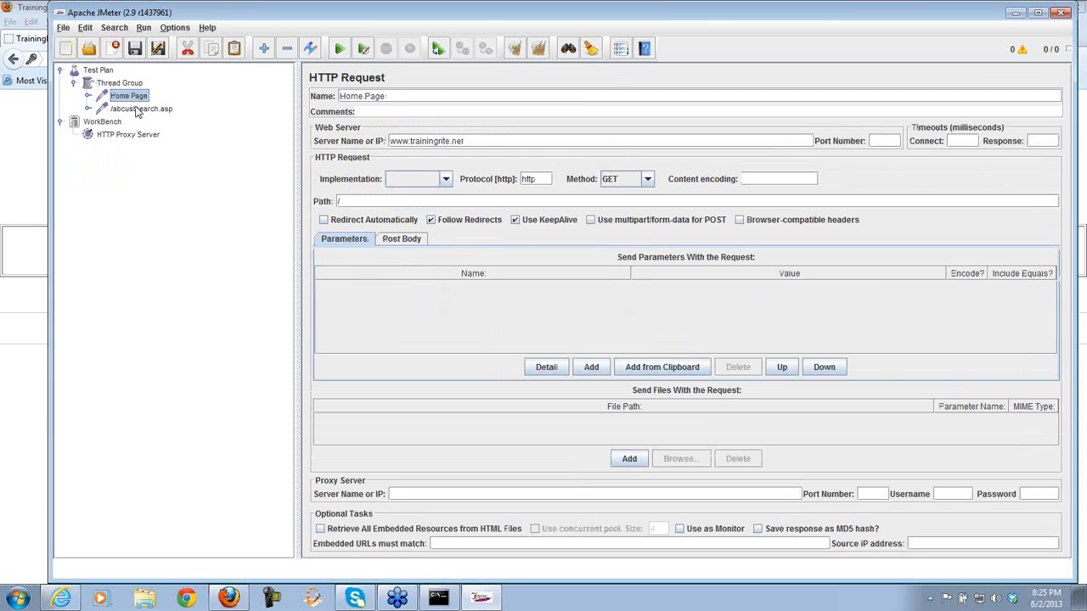
click(140, 110)
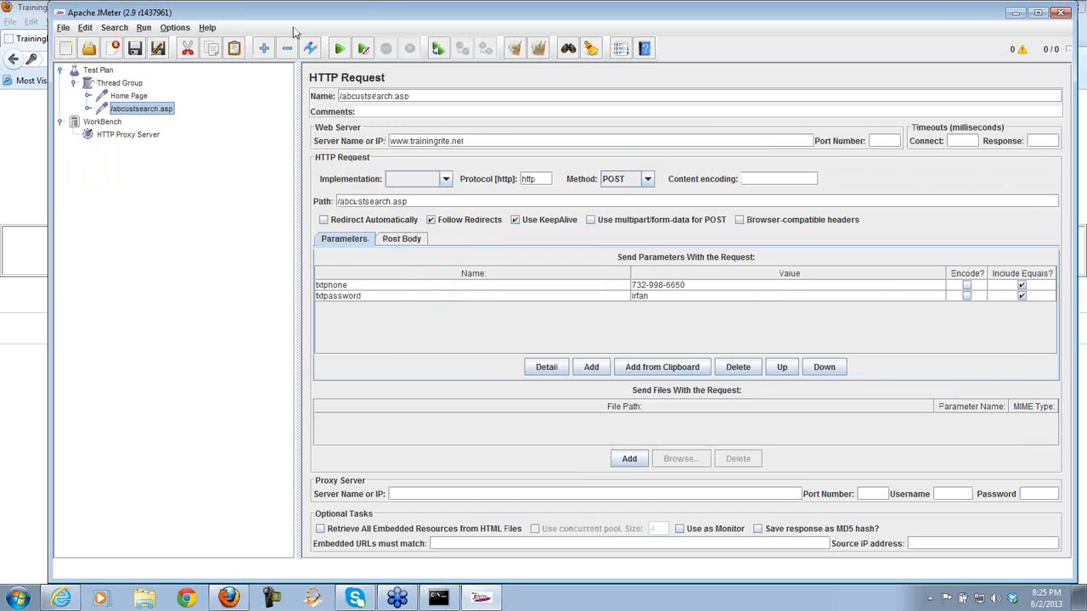
click(1013, 14)
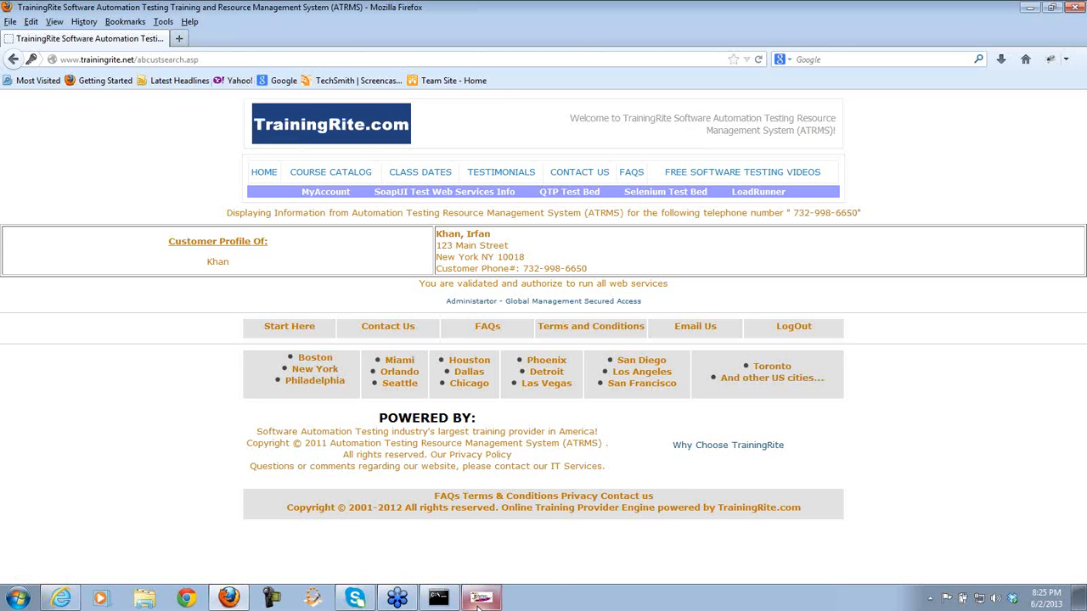
mouse_move(477, 606)
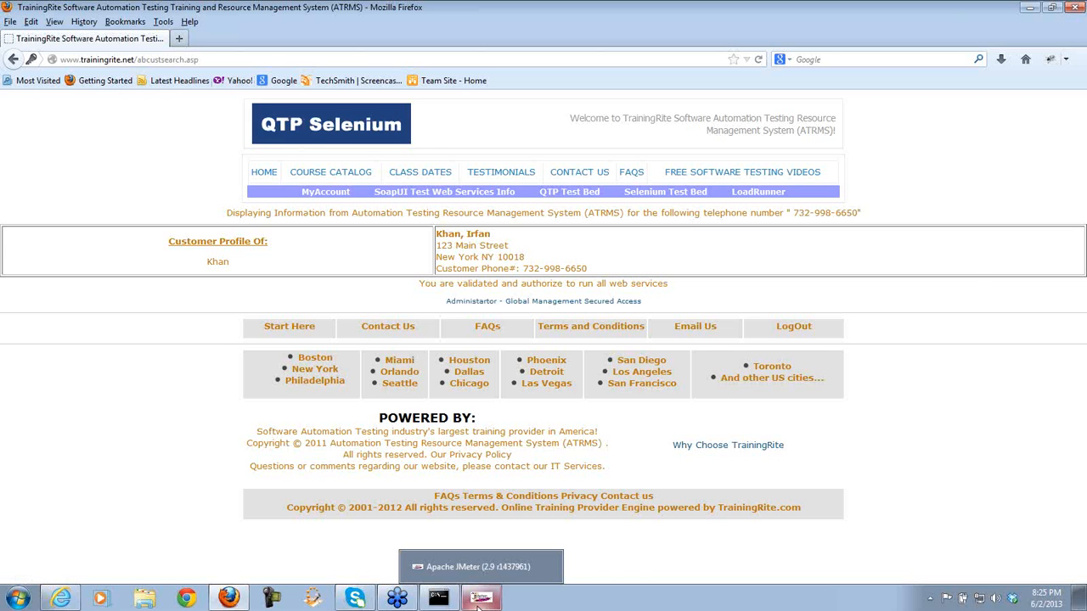
click(480, 599)
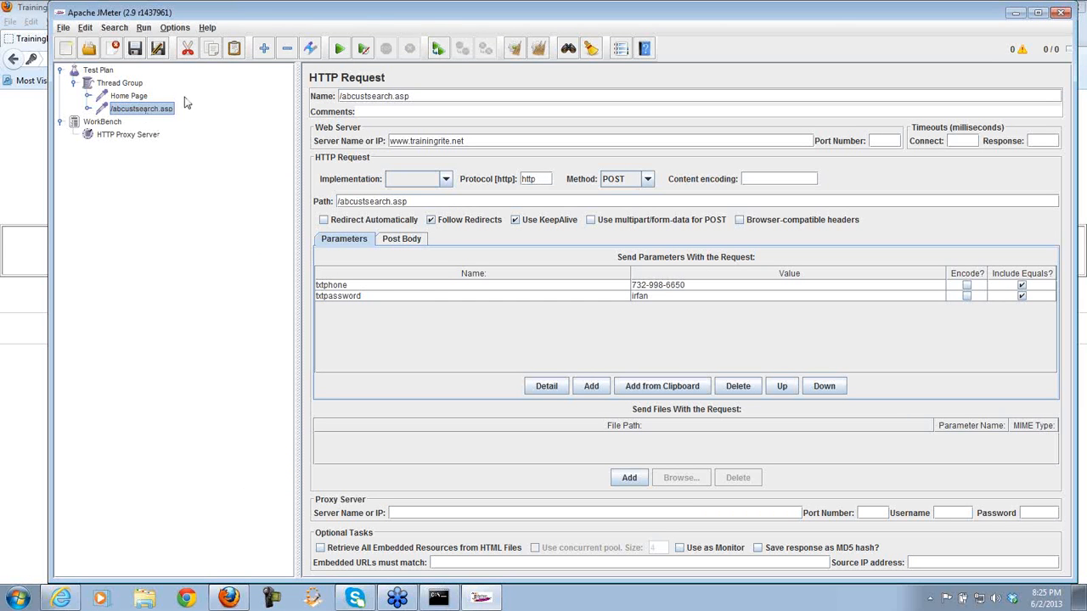
drag(258, 16, 280, 91)
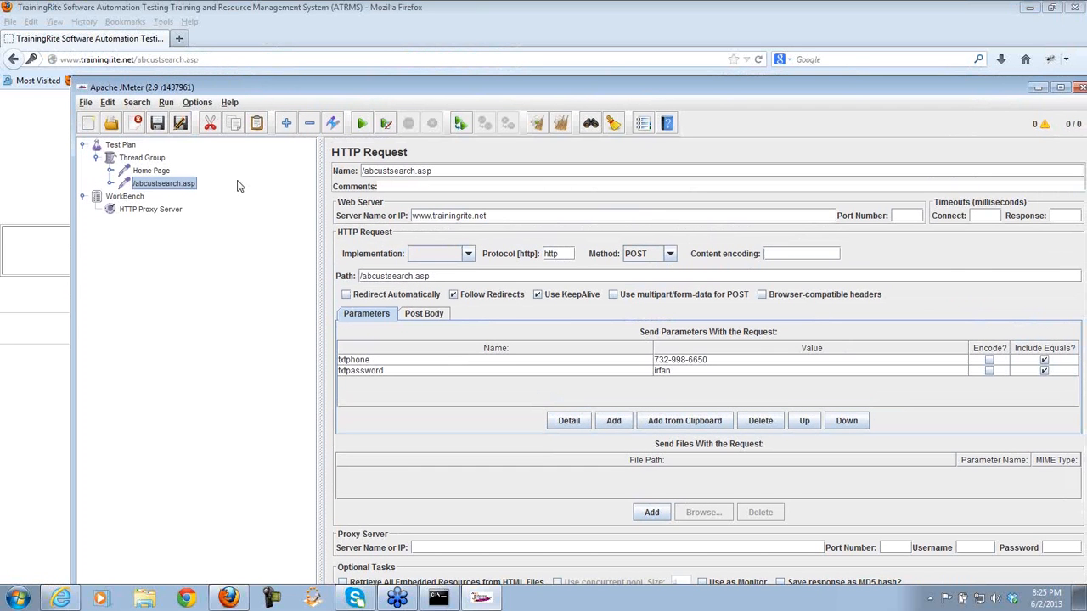
- Rename the Home Page sampler to 'Login Home Page'
click(186, 186)
click(164, 175)
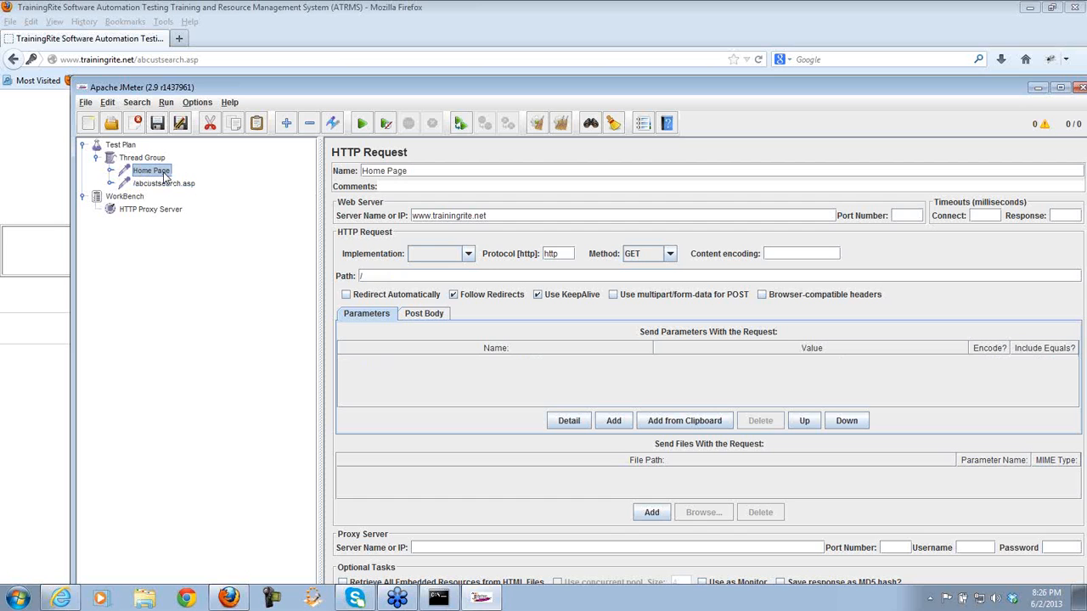
click(362, 169)
text(Login)
click(181, 186)
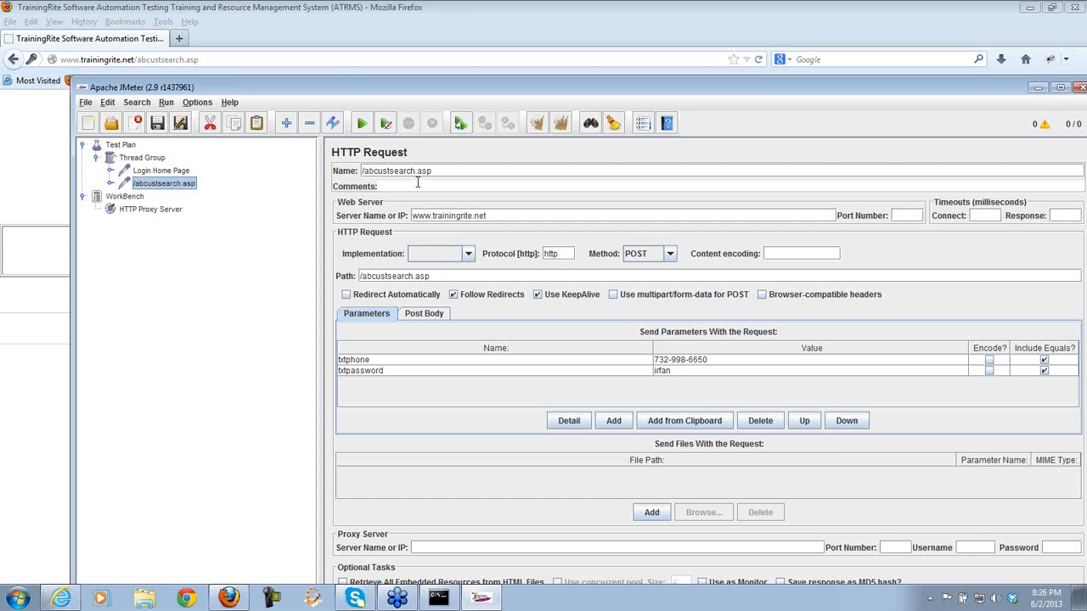
- Rename the /abcustsearch.asp sampler to '/abcustsearch.asp - Customer Search Page'
click(442, 172)
text(- Customer Search Page)
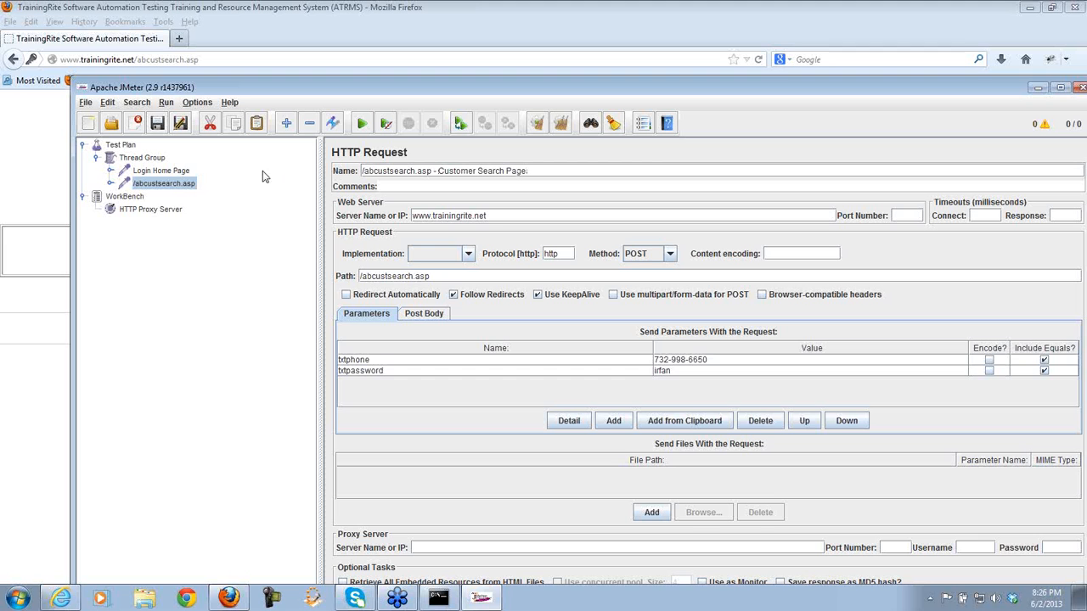
click(187, 173)
click(188, 184)
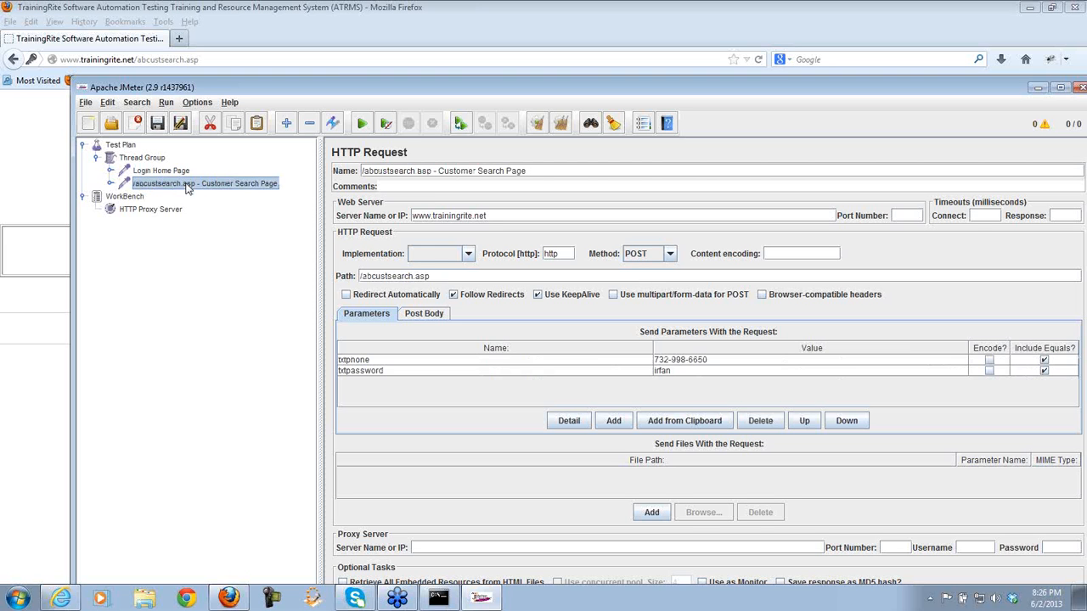
click(172, 173)
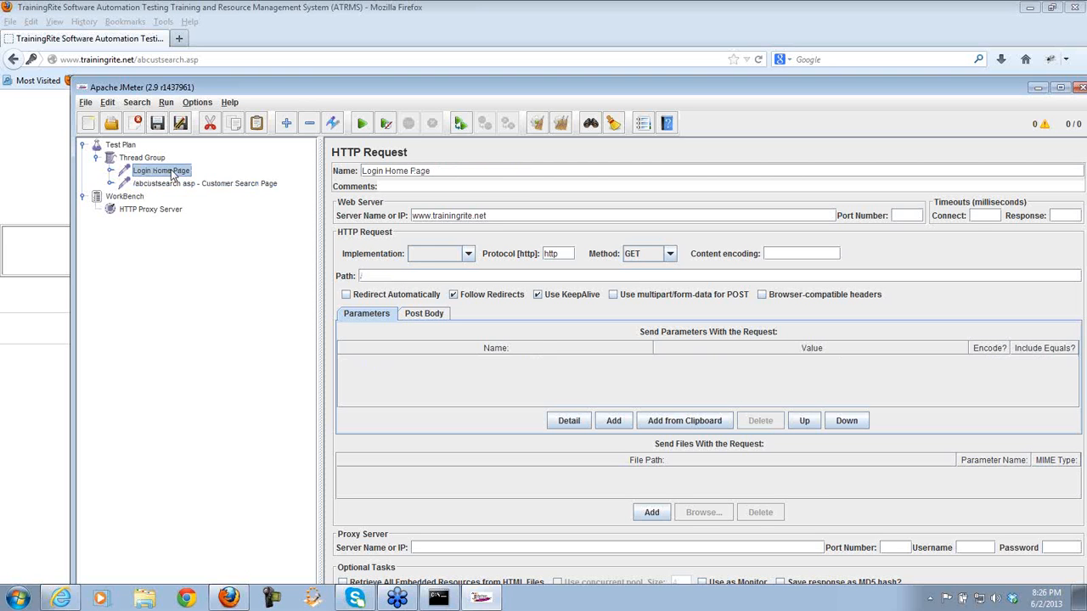
click(182, 184)
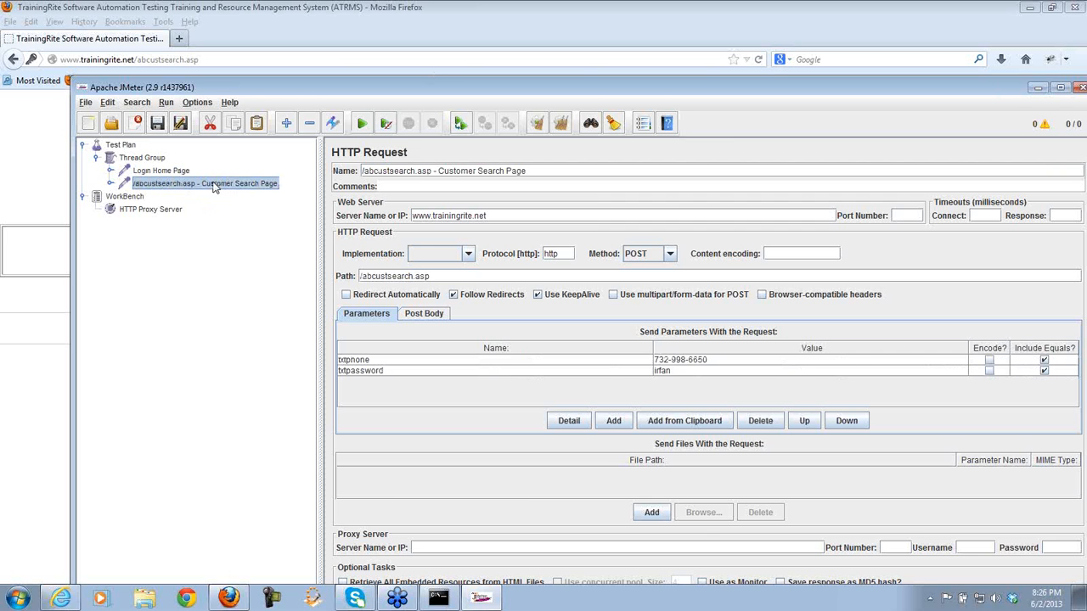
- Point out the txtphone and txtpassword parameters of the Customer Search Page sampler
click(679, 362)
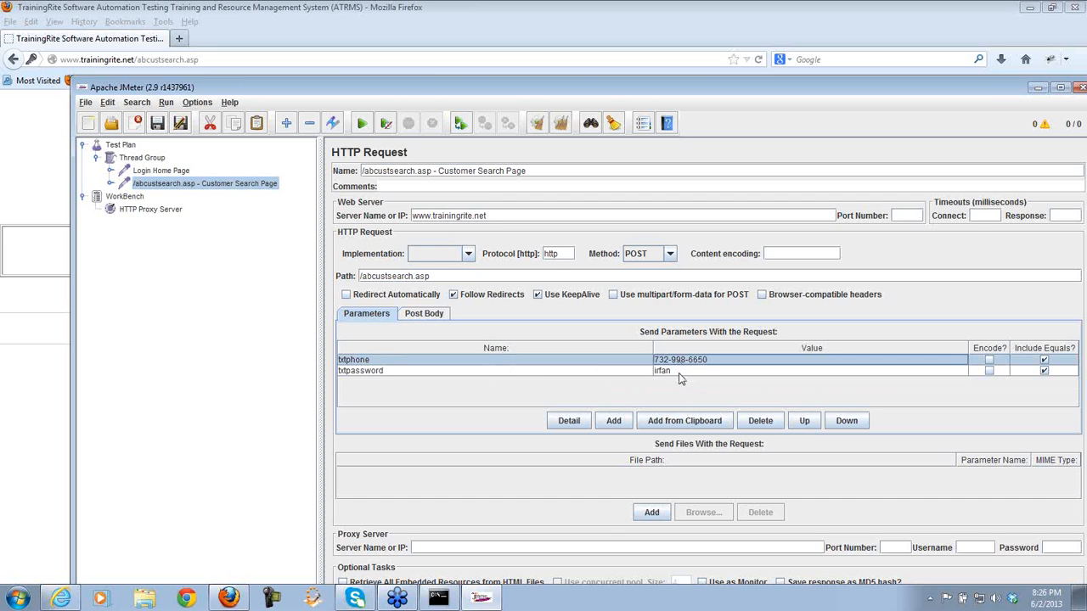
click(679, 373)
click(688, 361)
click(692, 372)
click(692, 362)
click(691, 371)
click(692, 361)
click(691, 371)
click(691, 361)
click(693, 370)
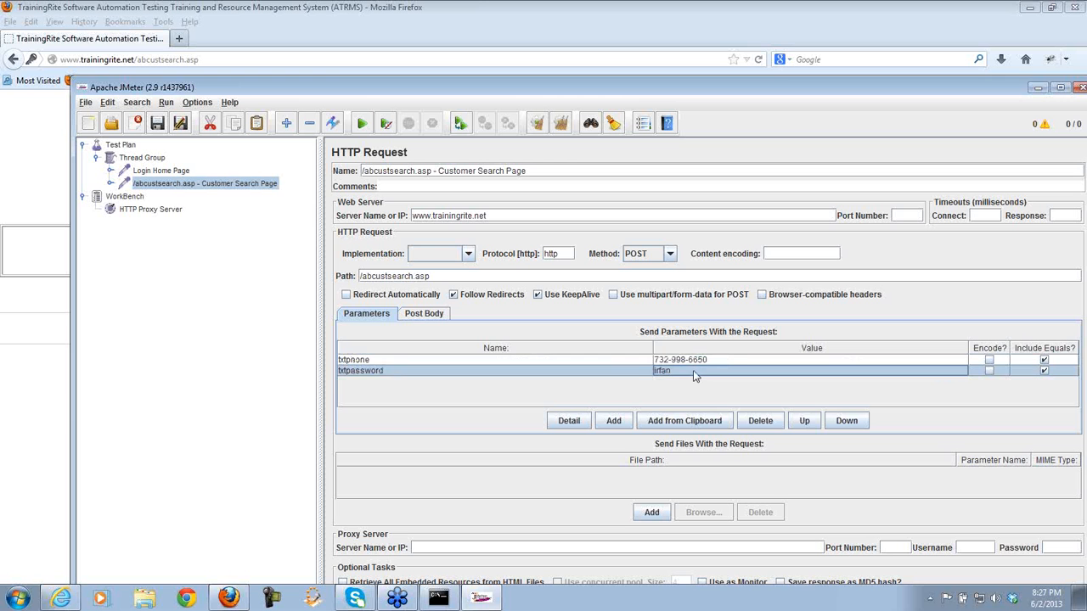
click(692, 361)
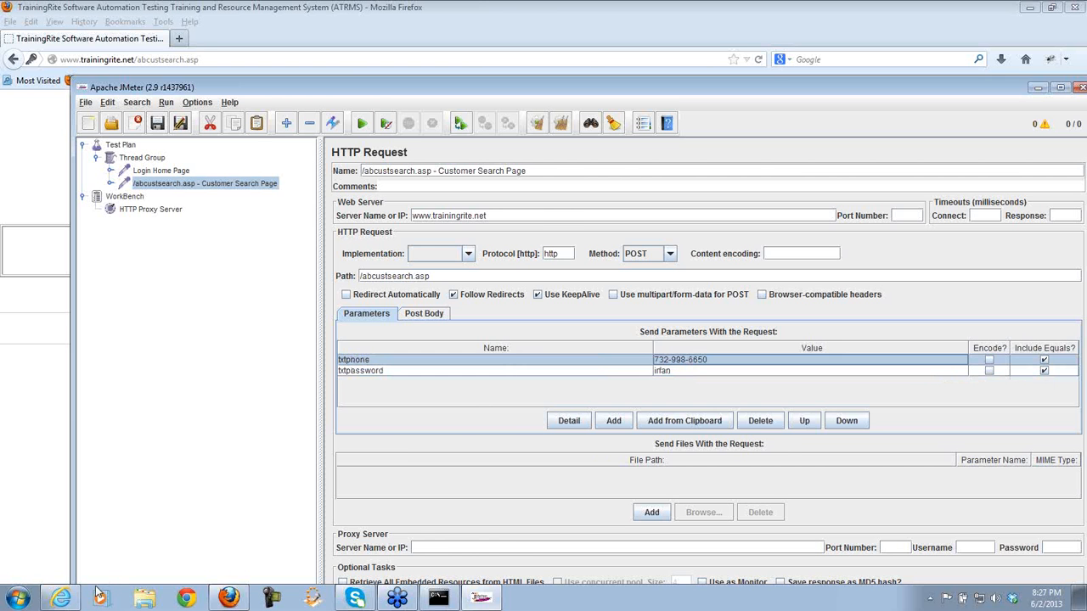
- Log in again in Internet Explorer with another customer's phone number and password
click(62, 599)
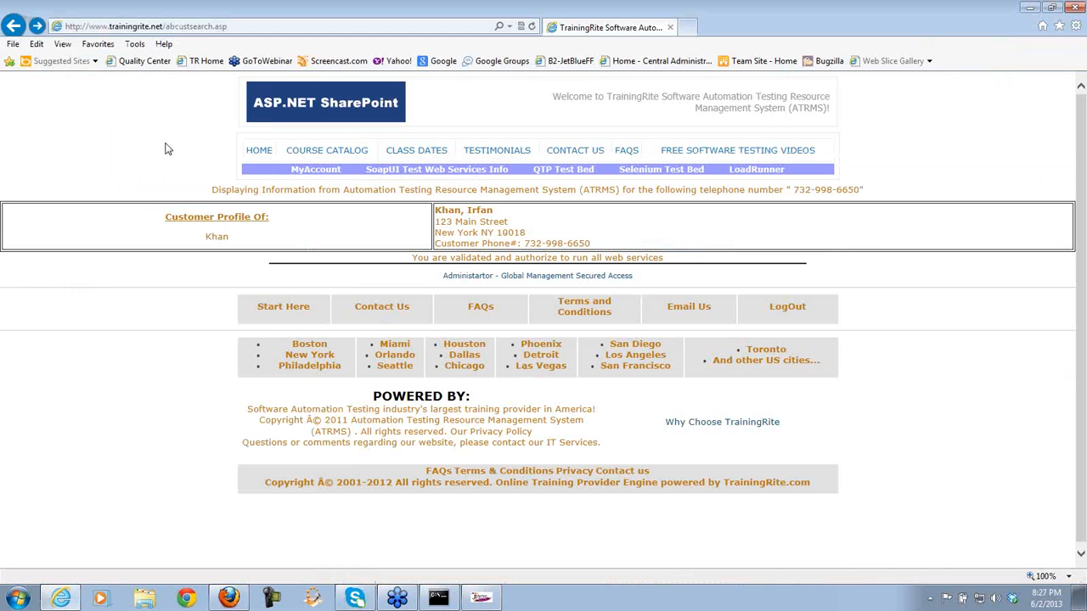
click(13, 26)
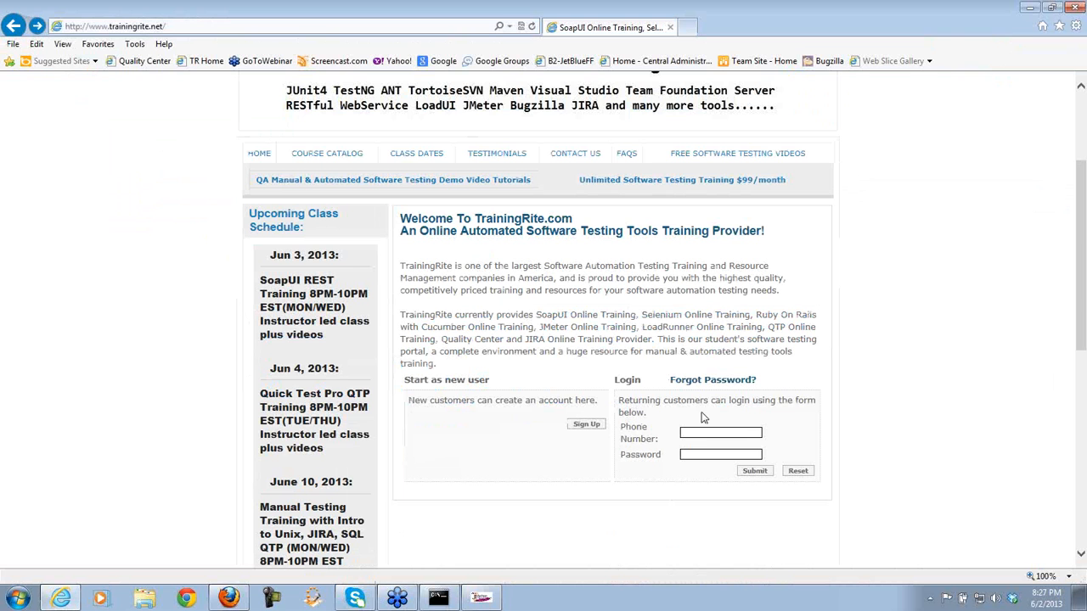
click(699, 432)
text(987-65)
text(4-321)
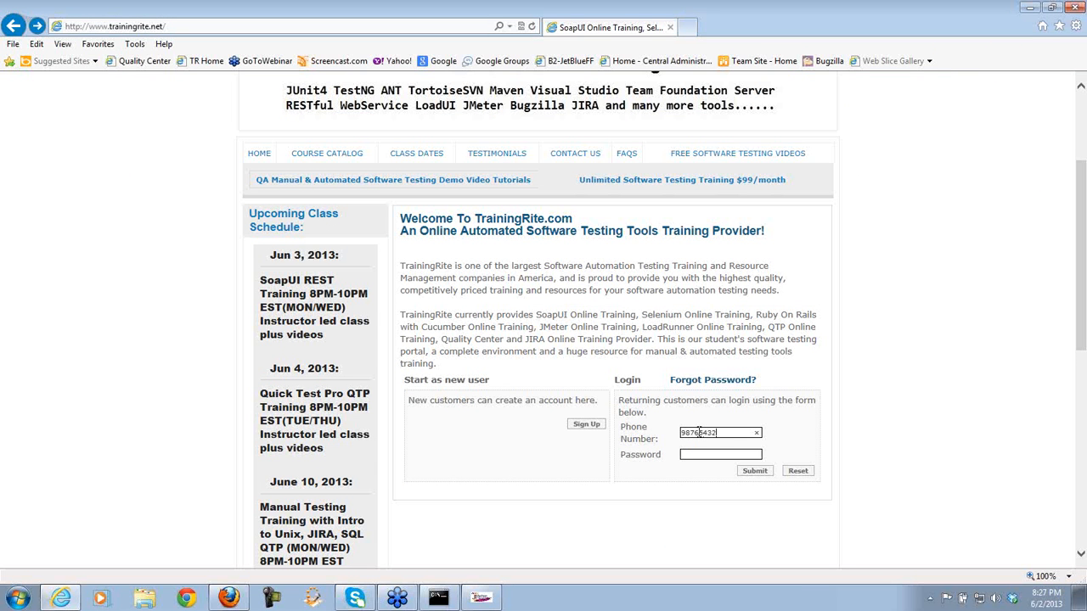
click(698, 453)
text(******)
click(755, 472)
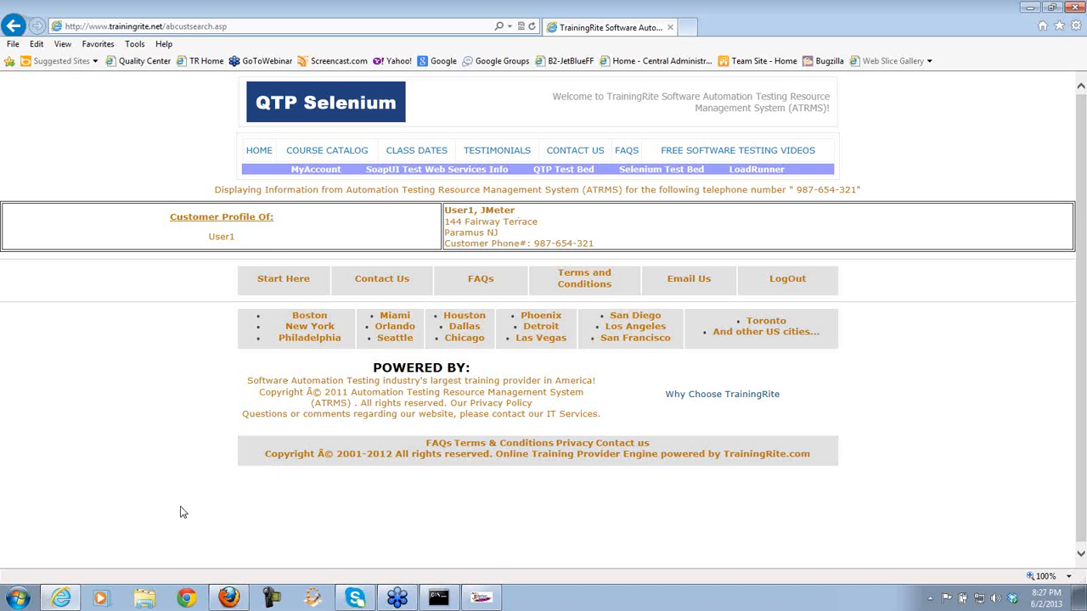
click(19, 596)
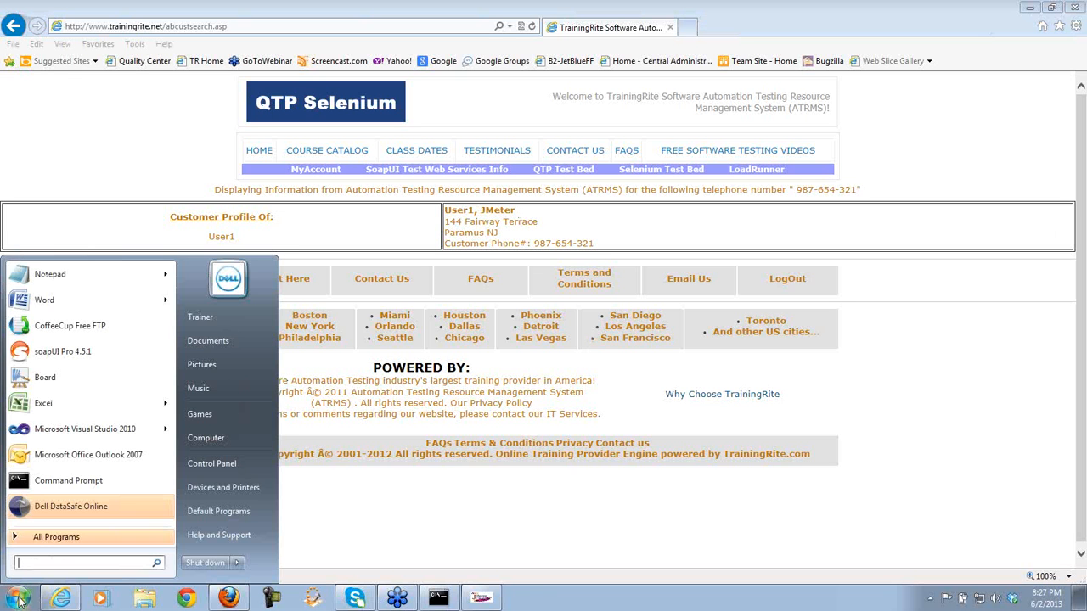
- Launch Notepad and type three comma-separated lines pairing each customer phone number with its password
click(53, 276)
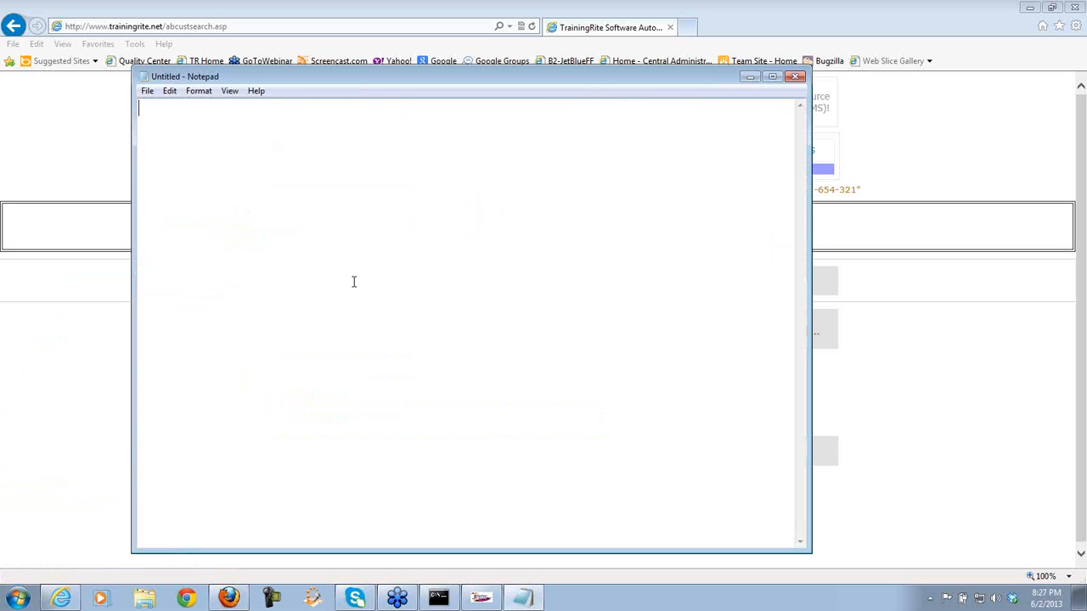
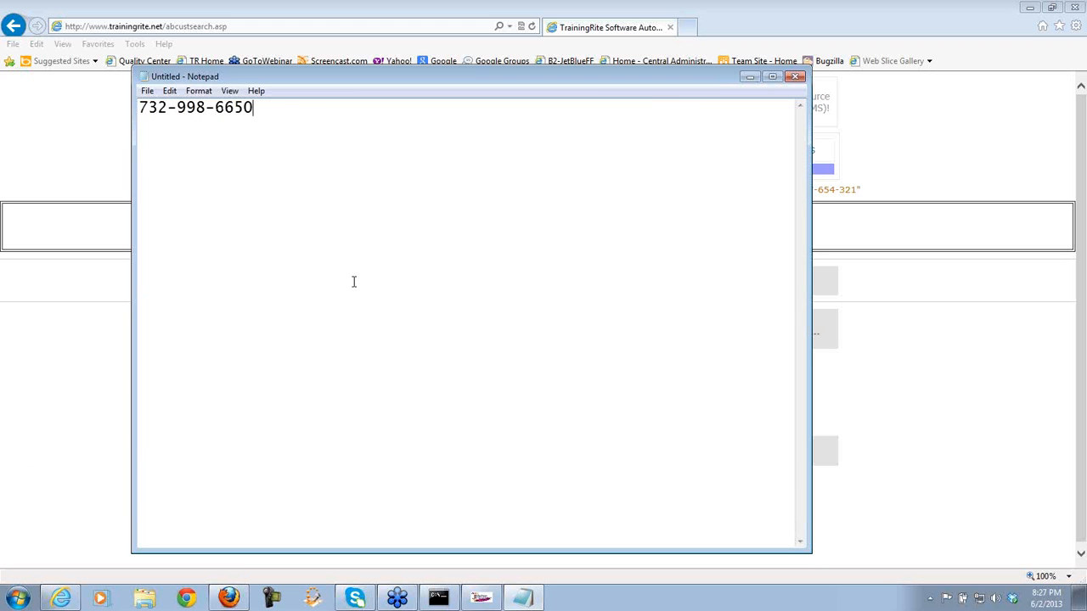
key(Return)
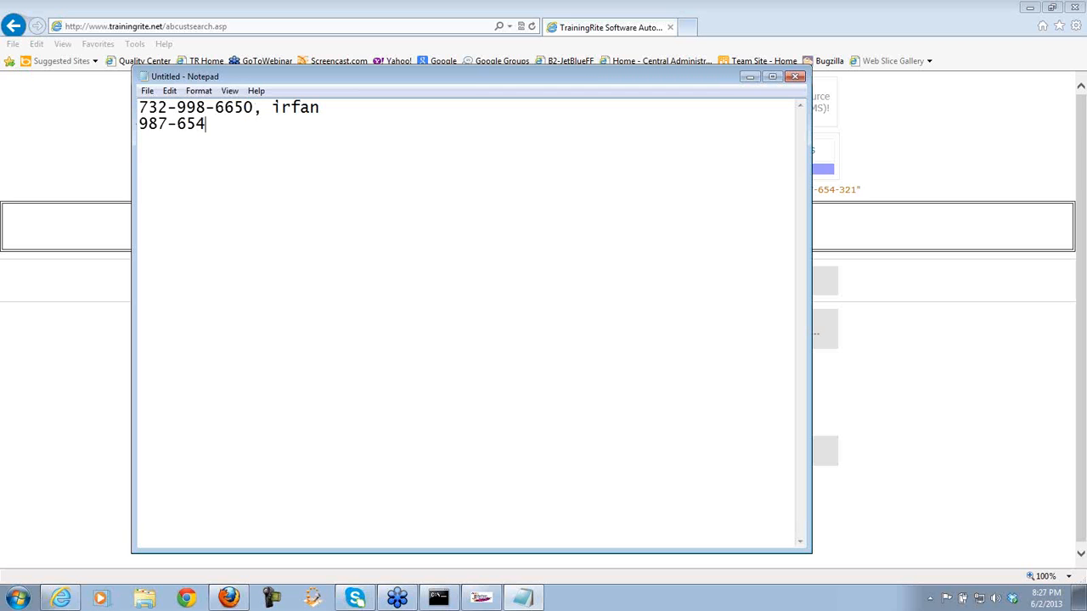
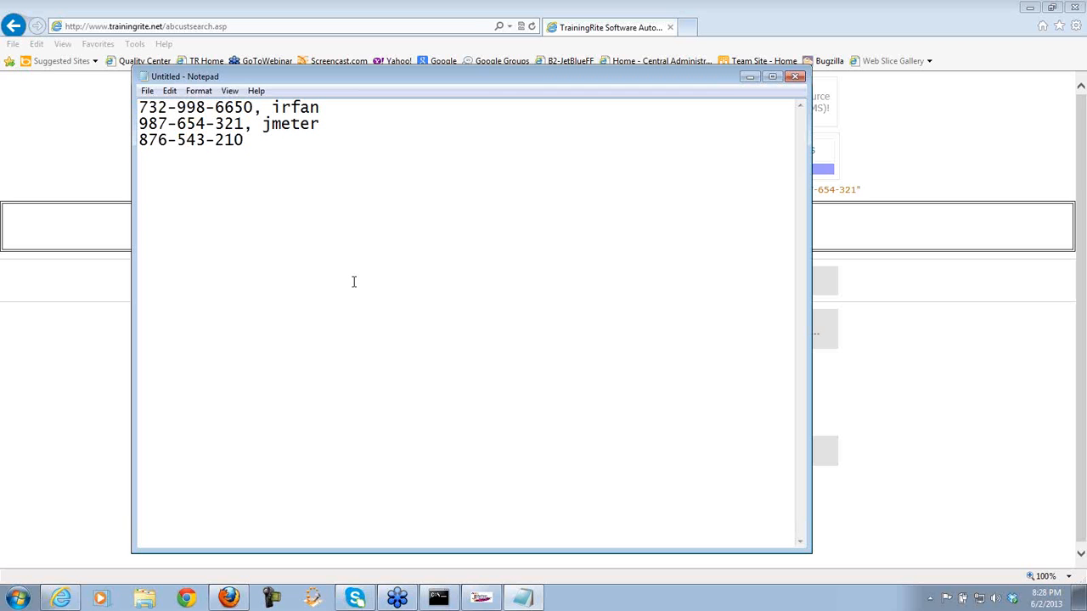
click(148, 92)
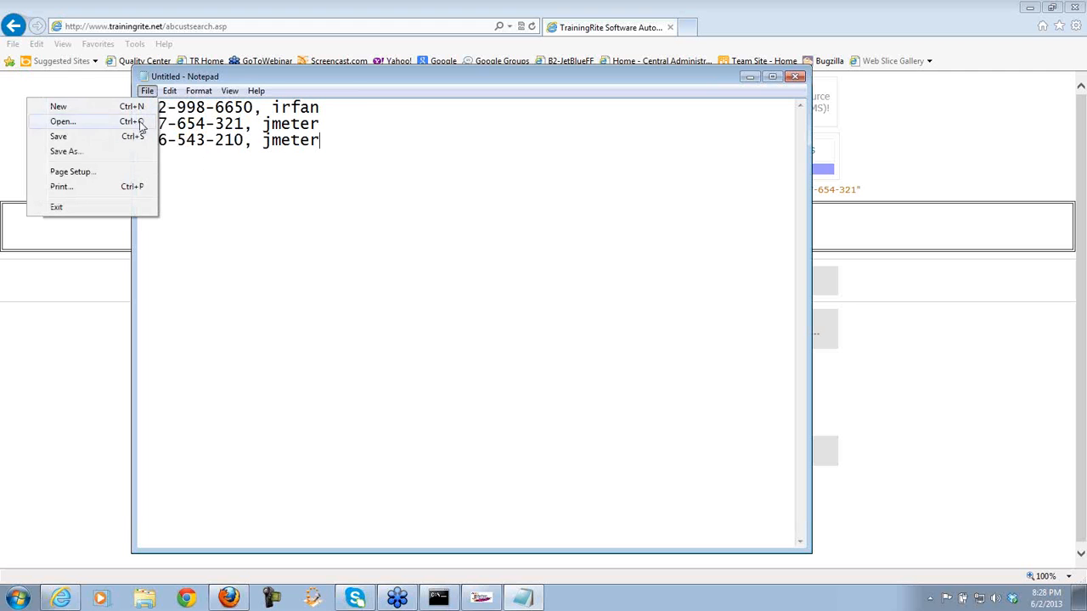
- Save the Notepad login data list as trainingrite_logindata.txt in C:\JMeterTraining
click(66, 151)
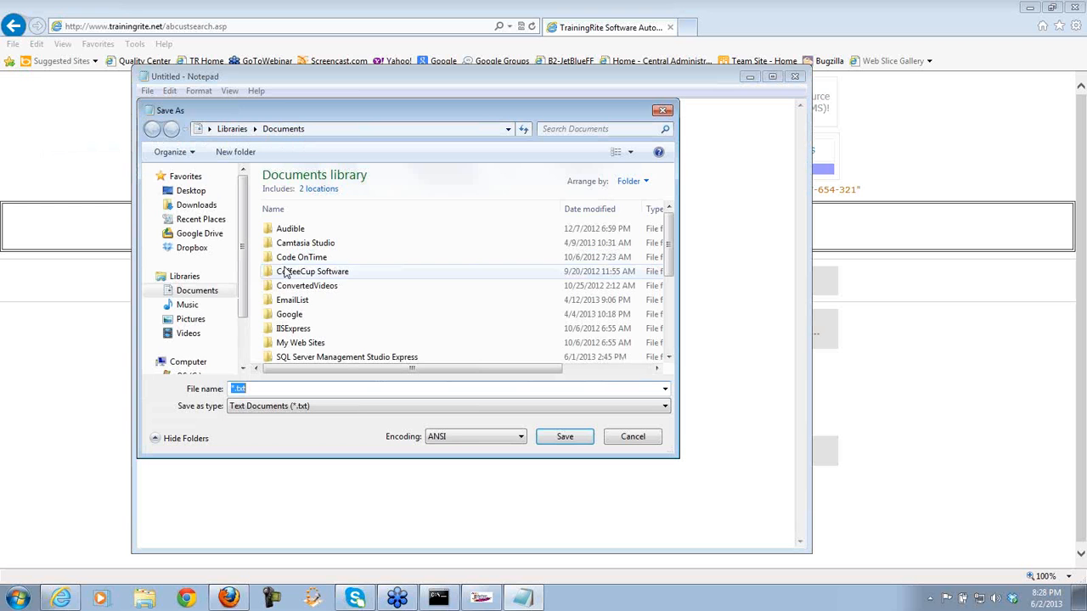
scroll(245, 263, down, 2)
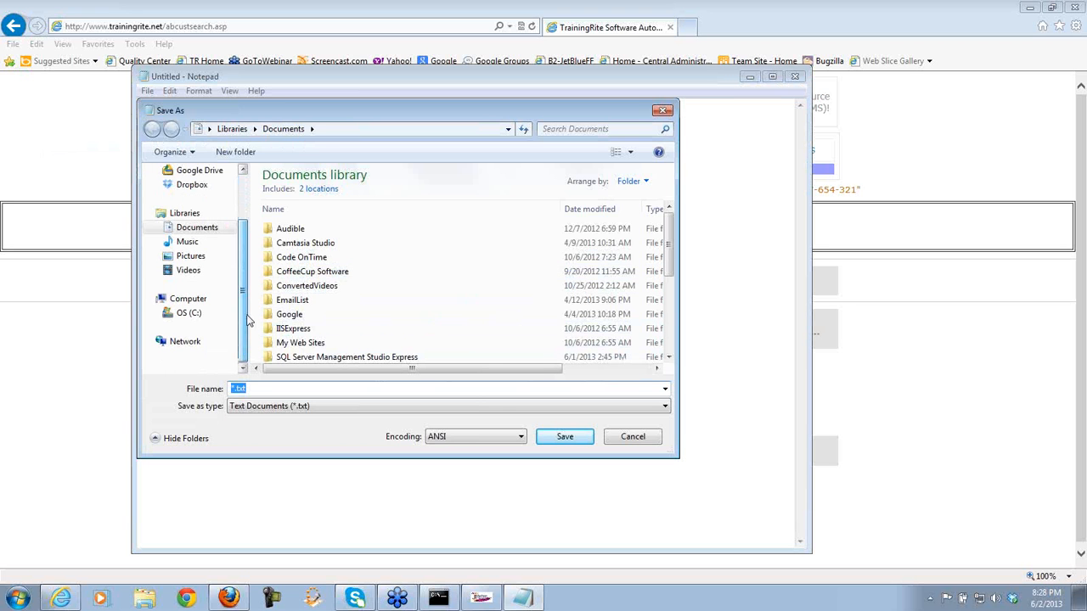
click(204, 313)
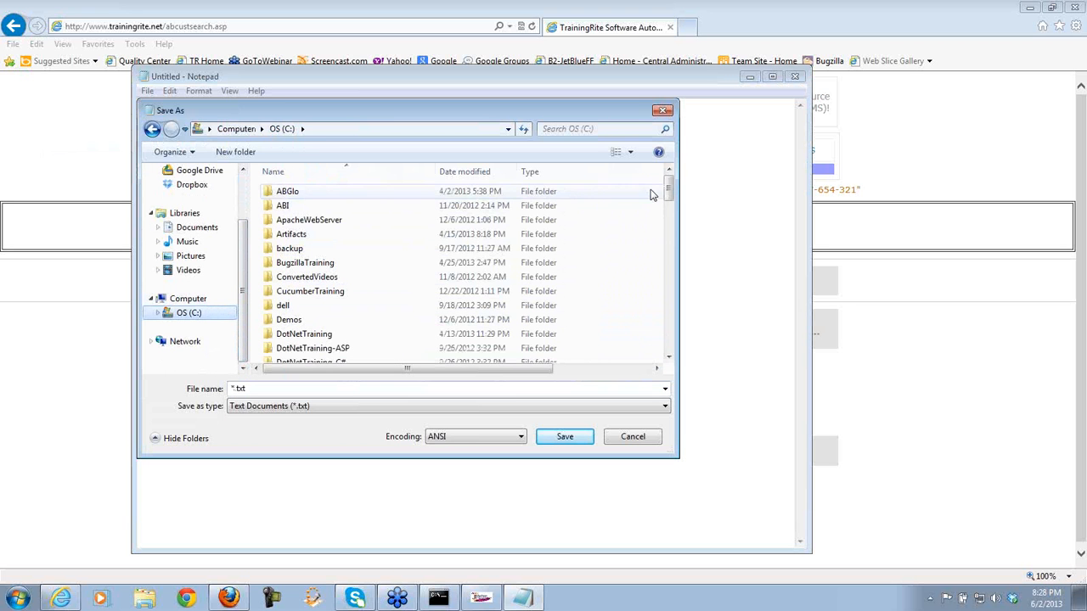
drag(669, 188, 669, 247)
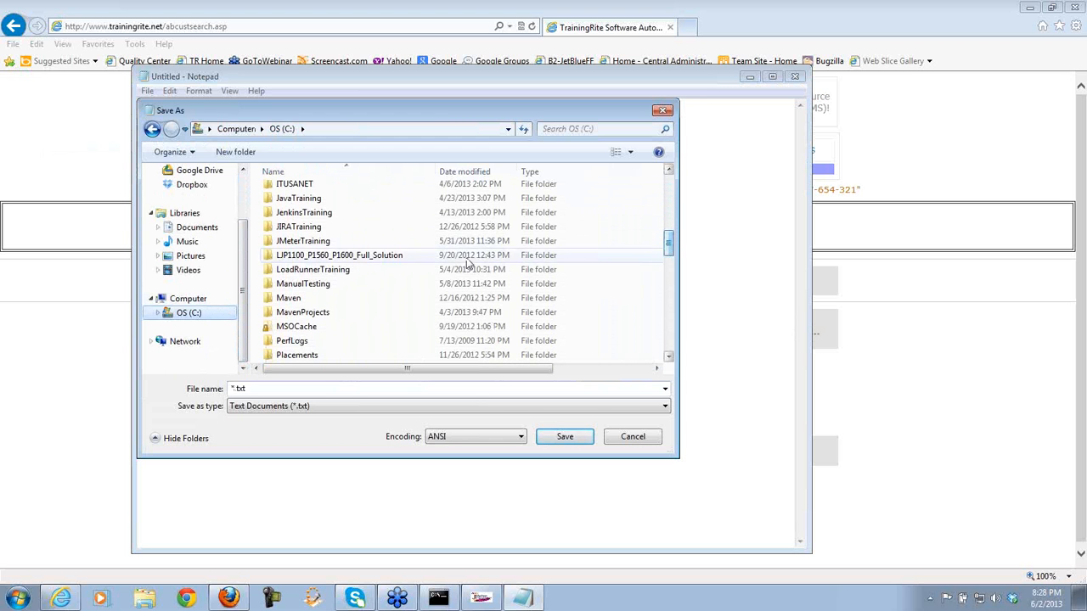
double_click(304, 241)
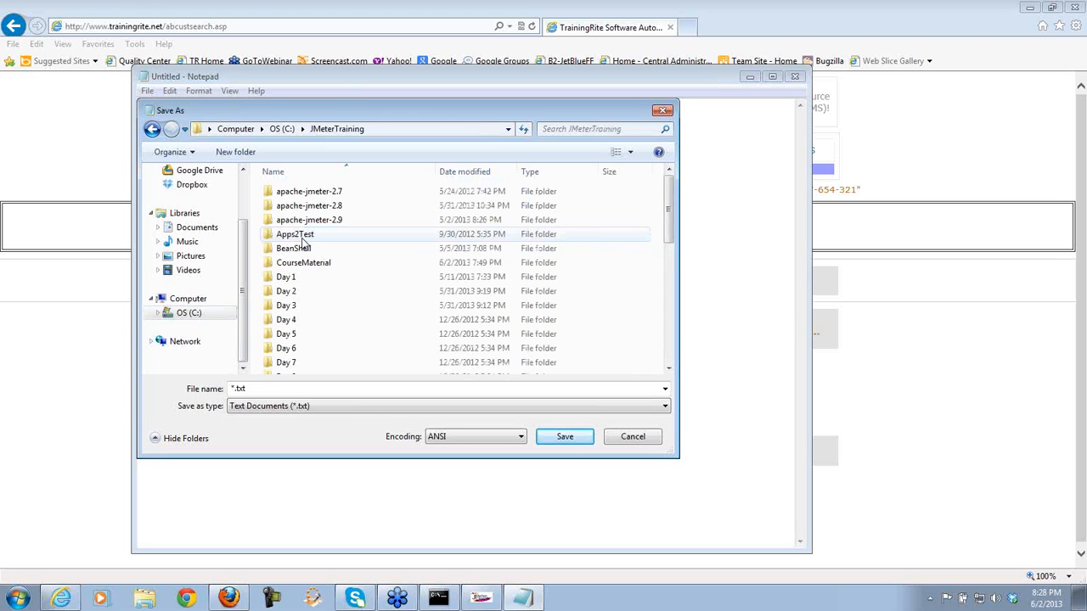
click(277, 388)
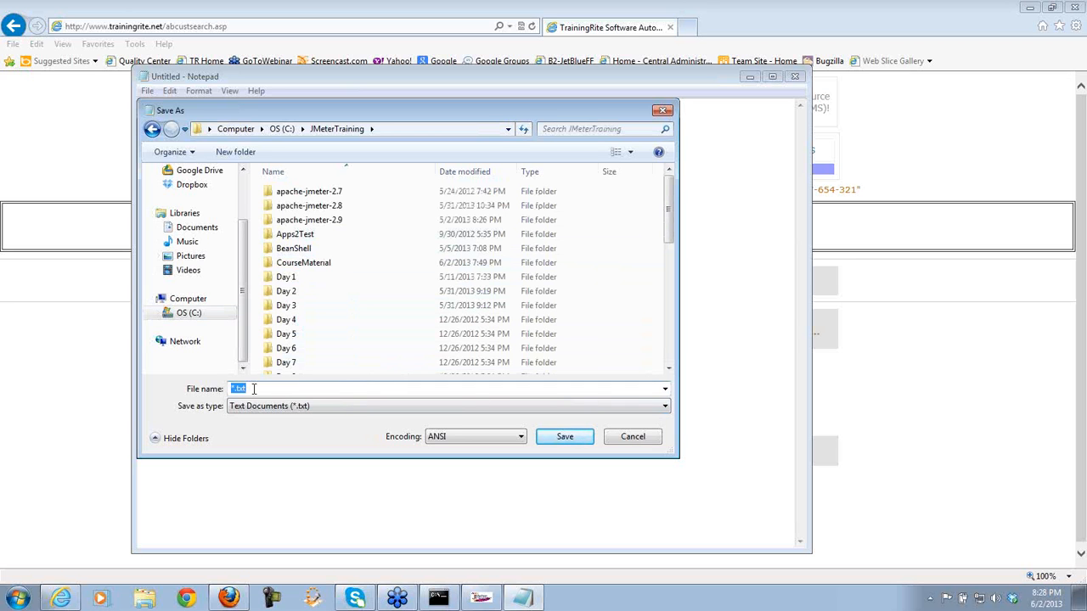
click(232, 389)
key(Delete)
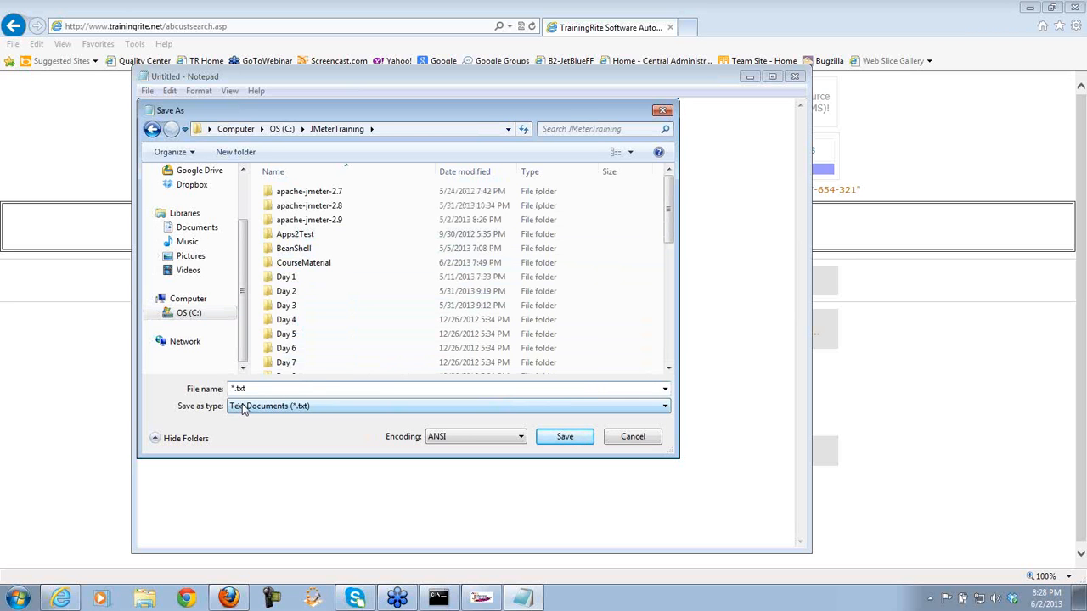
text(trainingrite_logindata)
key(Return)
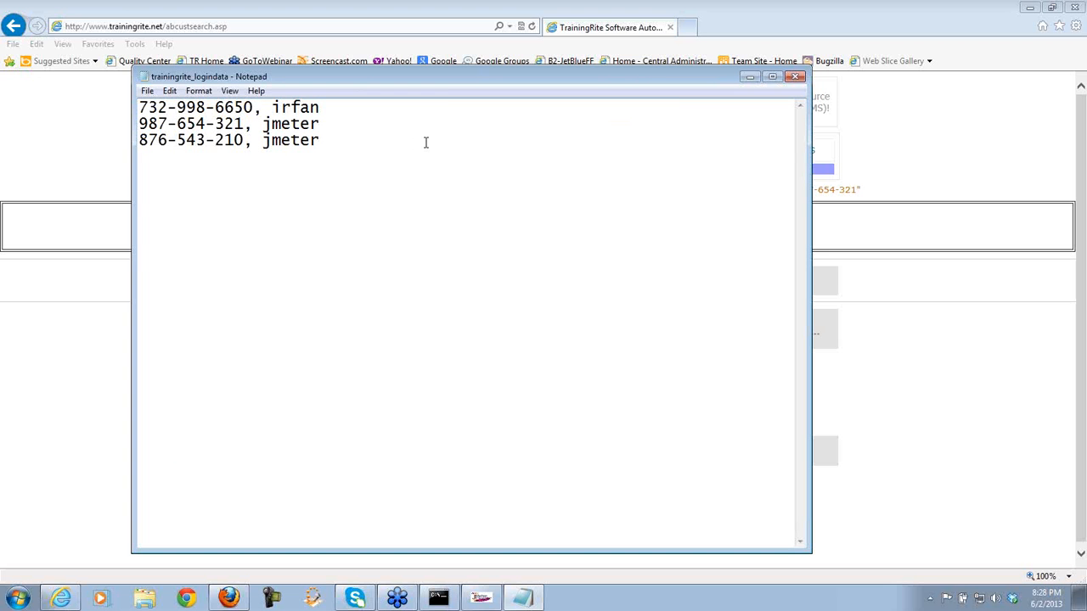
- Close Notepad, go back to the trainingrite.net login page in Internet Explorer, then return to JMeter
drag(482, 68, 575, 339)
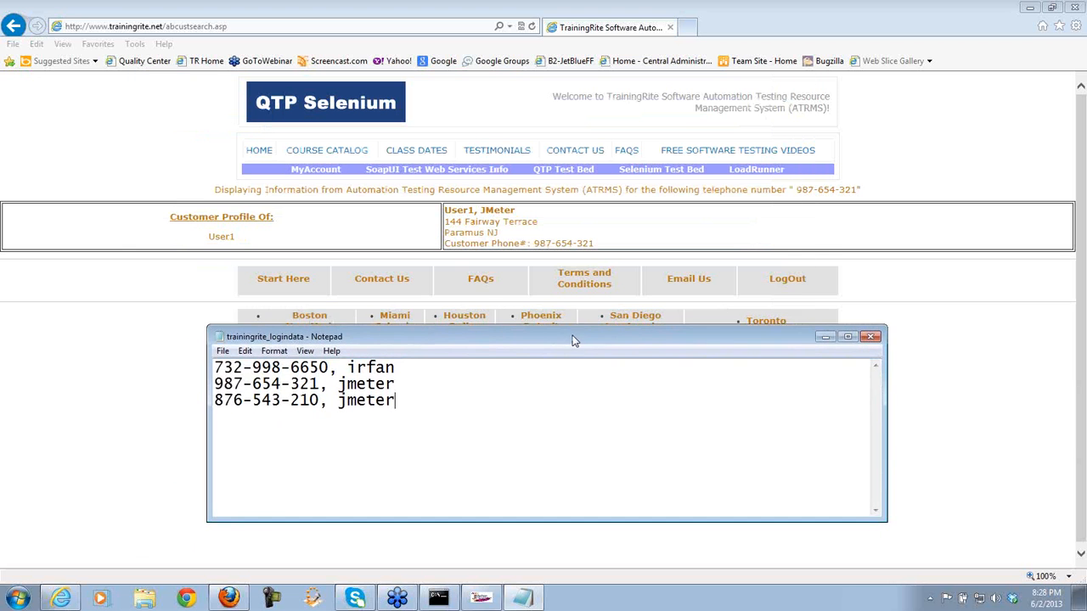
click(872, 338)
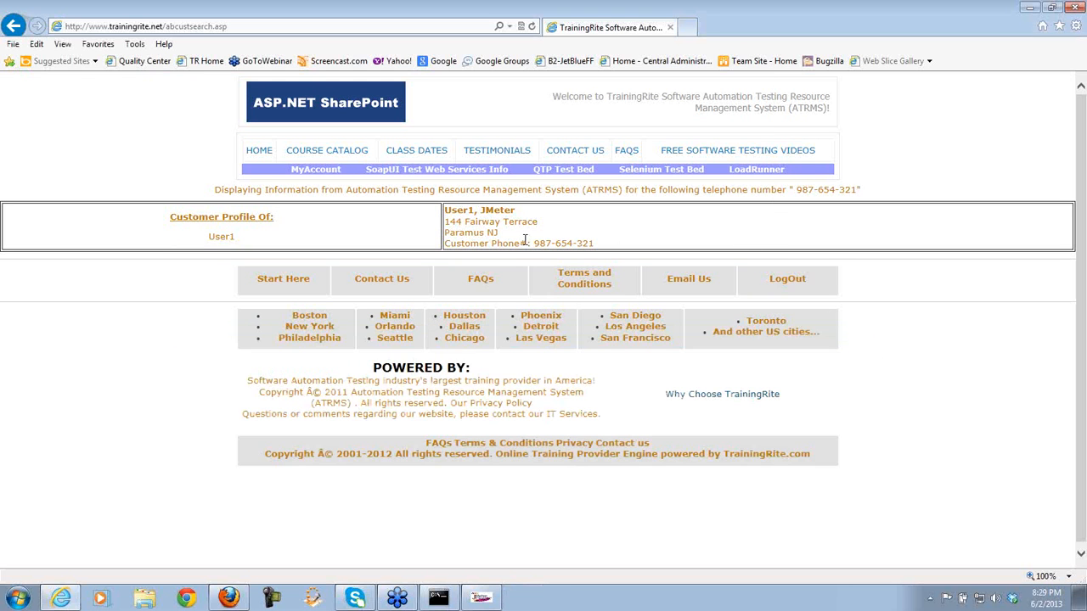
click(15, 26)
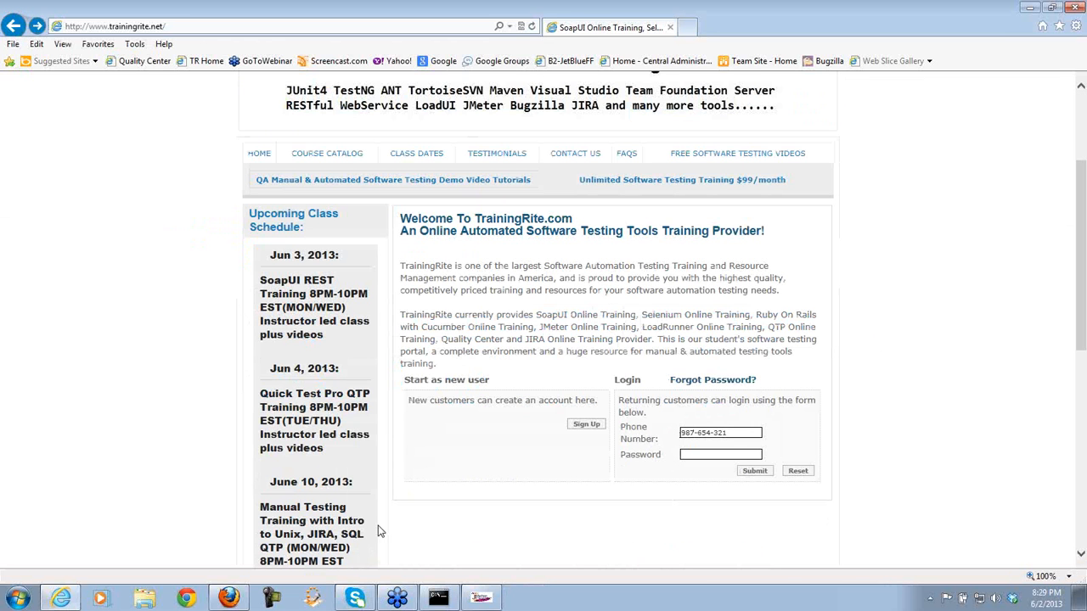
click(480, 597)
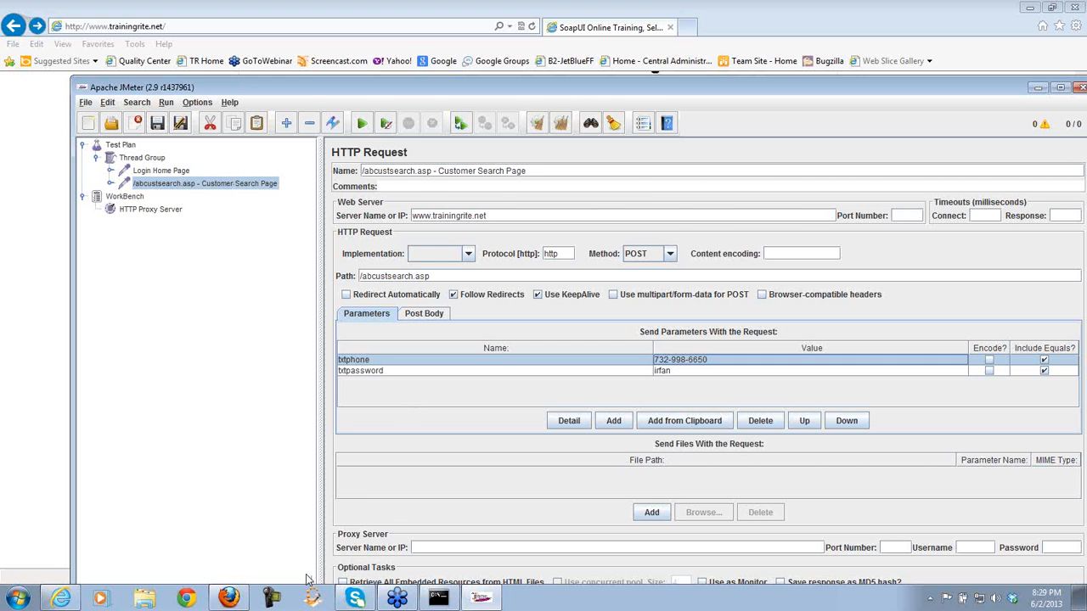
- Bring Firefox's abcustsearch.asp customer profile page to the front
click(231, 598)
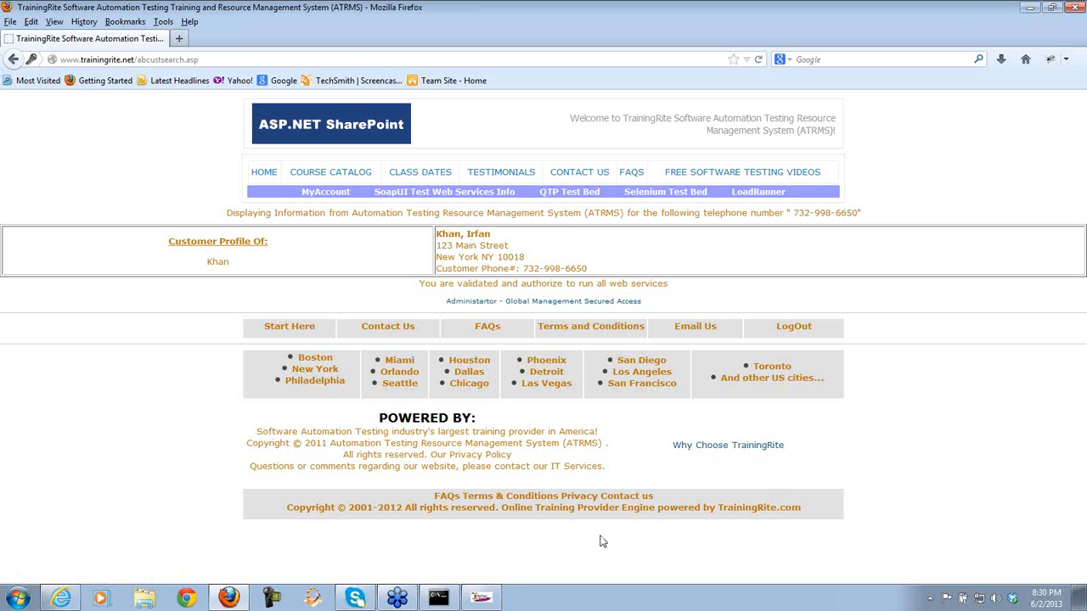
- Bring JMeter forward and review the Login Home Page and Customer Search Page samplers
click(481, 597)
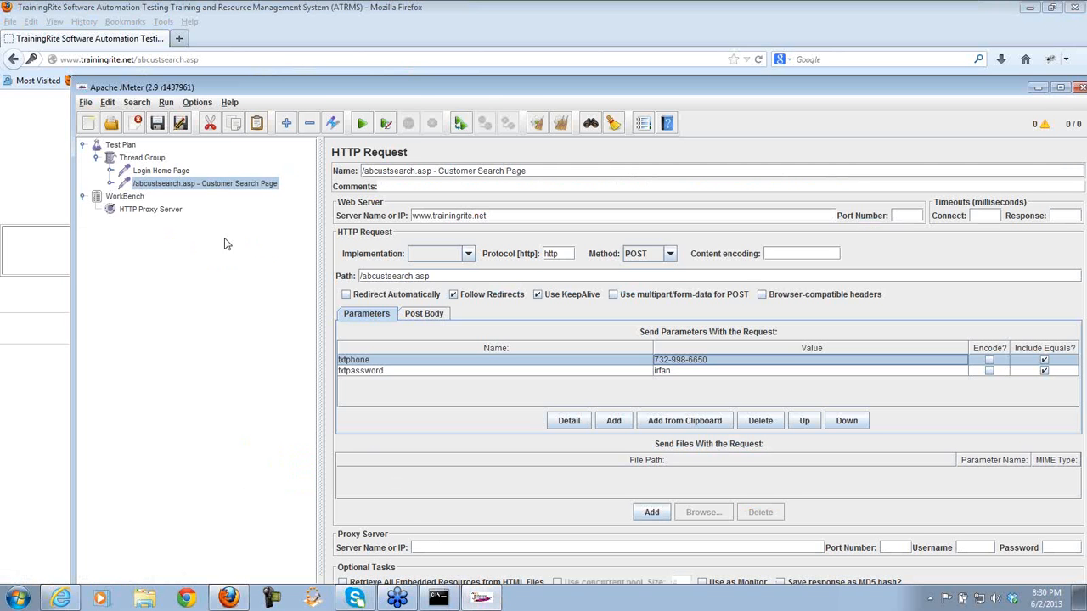
click(178, 172)
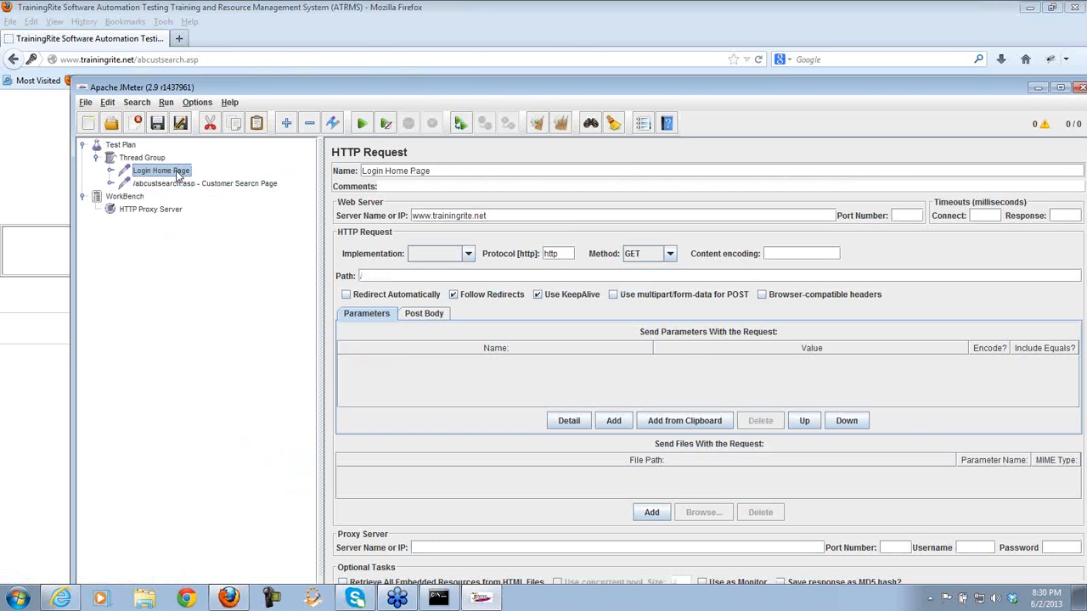
click(198, 185)
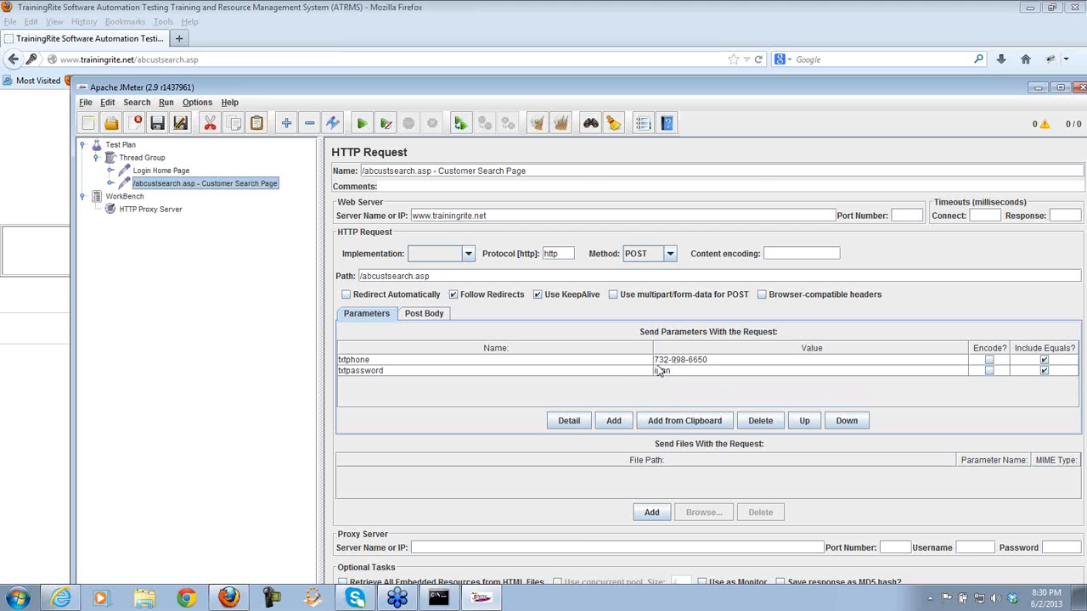
- Glance at the Firefox customer page, then open the WorkBench HTTP Proxy Server settings (port 2020)
click(483, 601)
click(482, 601)
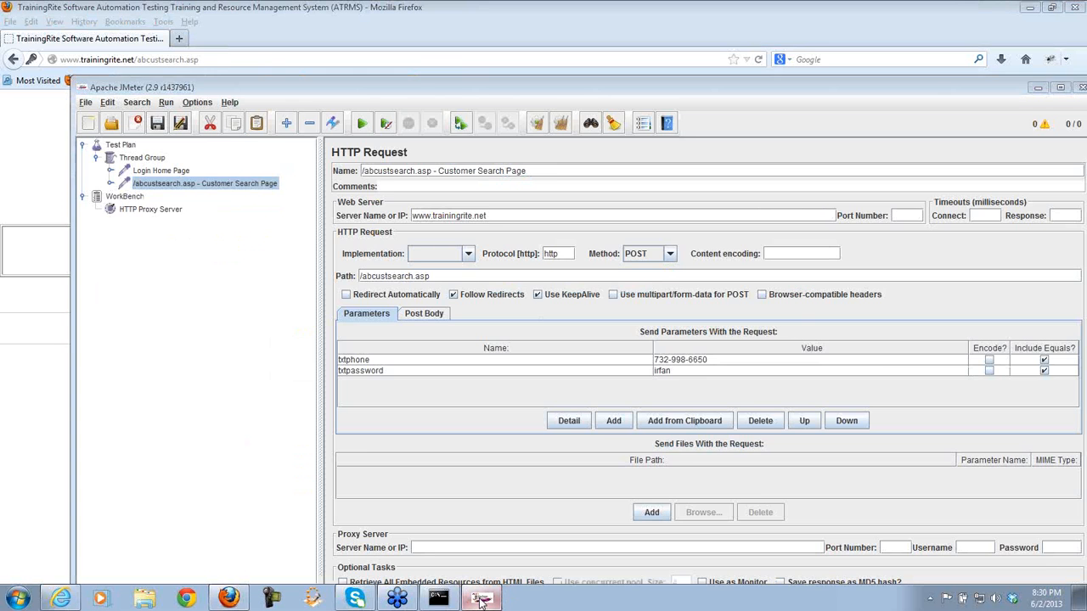
click(483, 601)
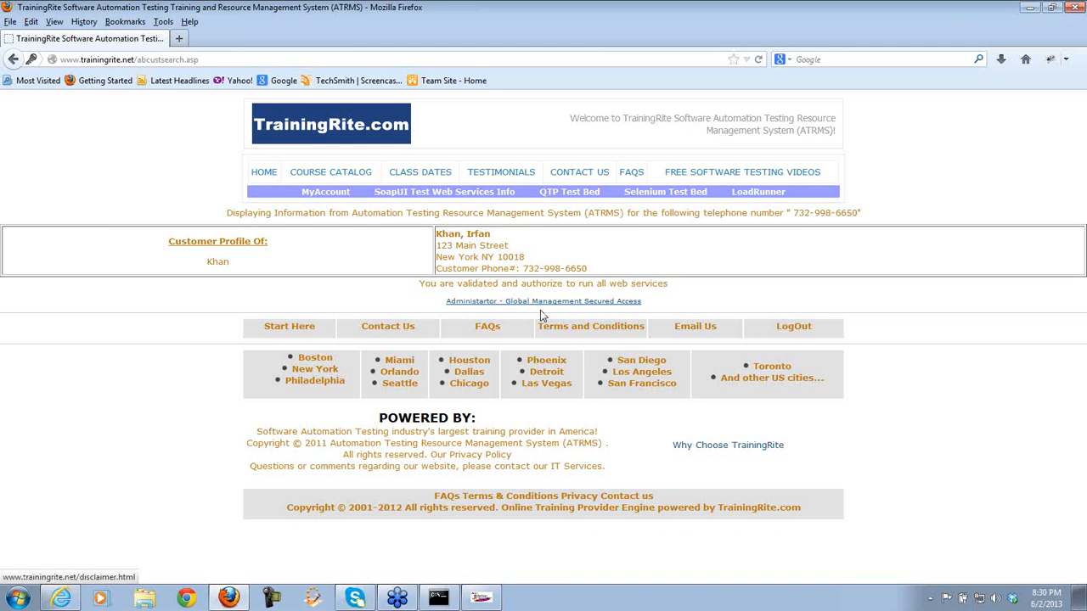
click(481, 599)
click(172, 214)
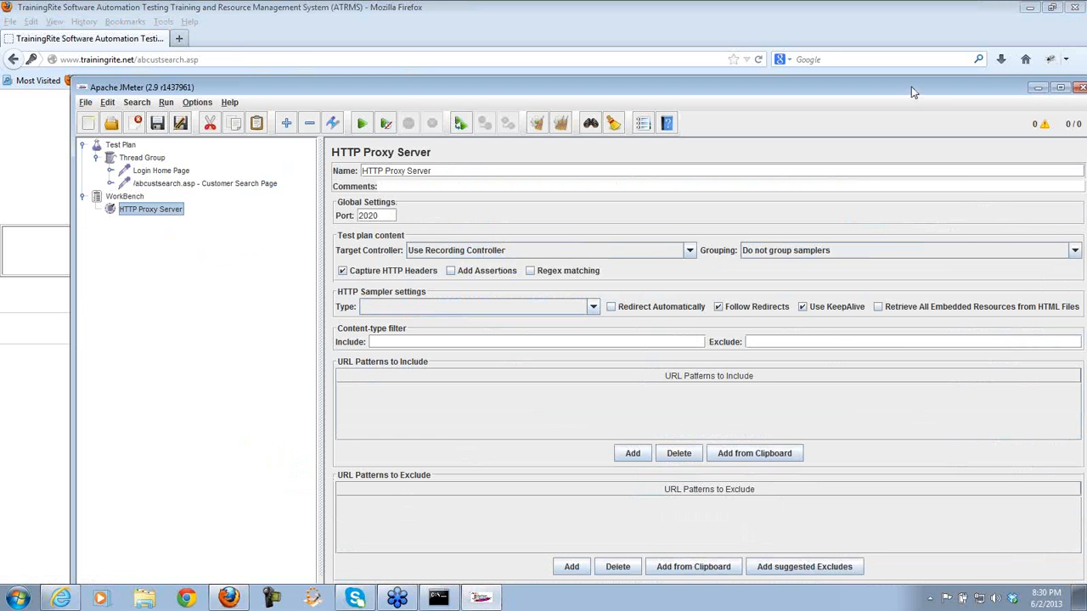
- Start the proxy recorder and follow the Administrator link in Firefox
drag(910, 84, 874, 20)
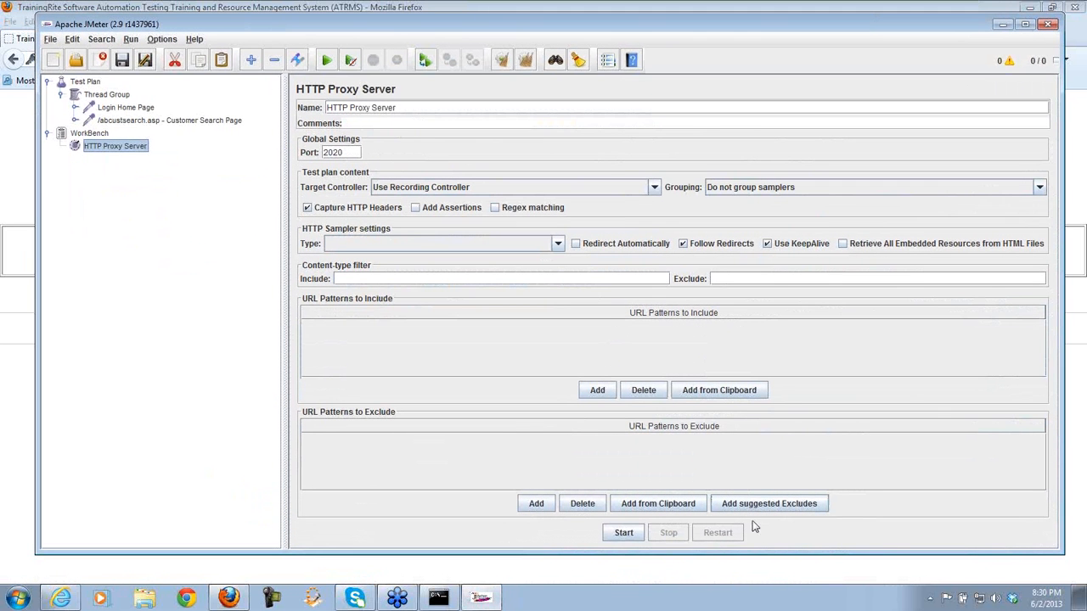
click(625, 533)
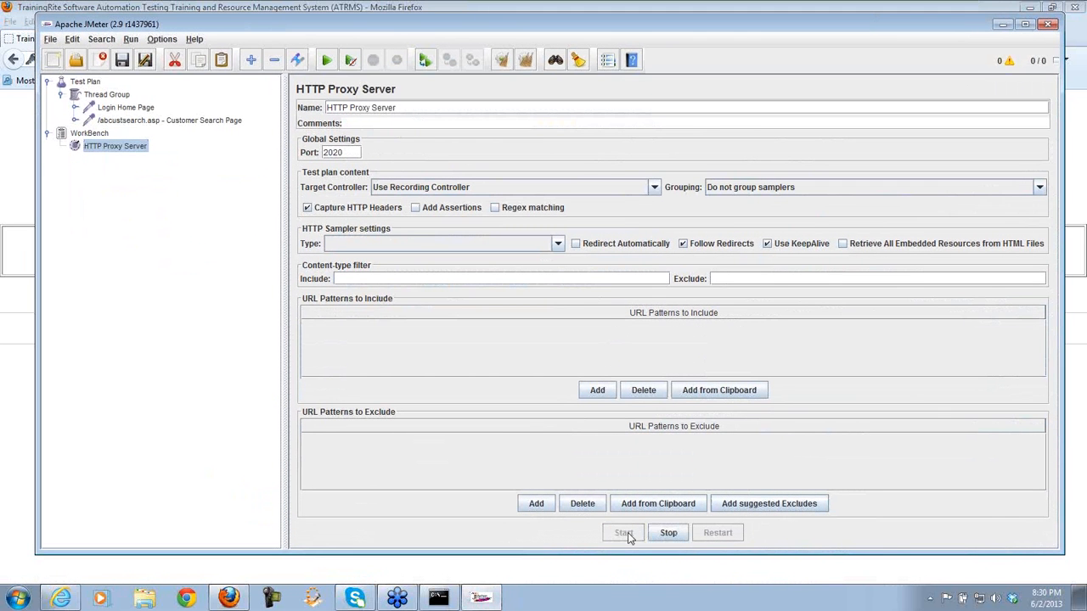
click(229, 598)
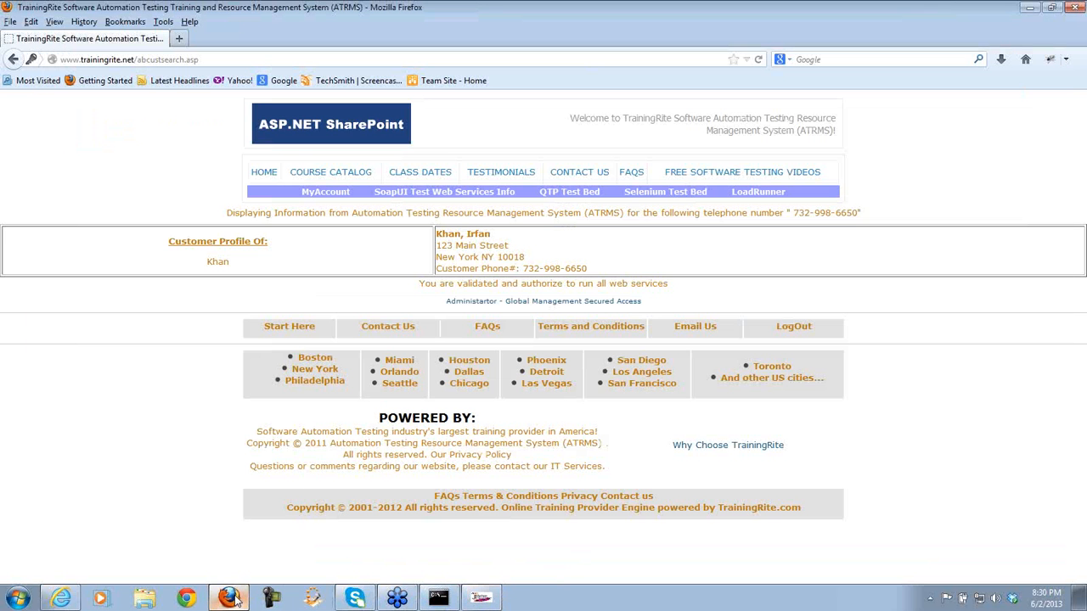
click(543, 303)
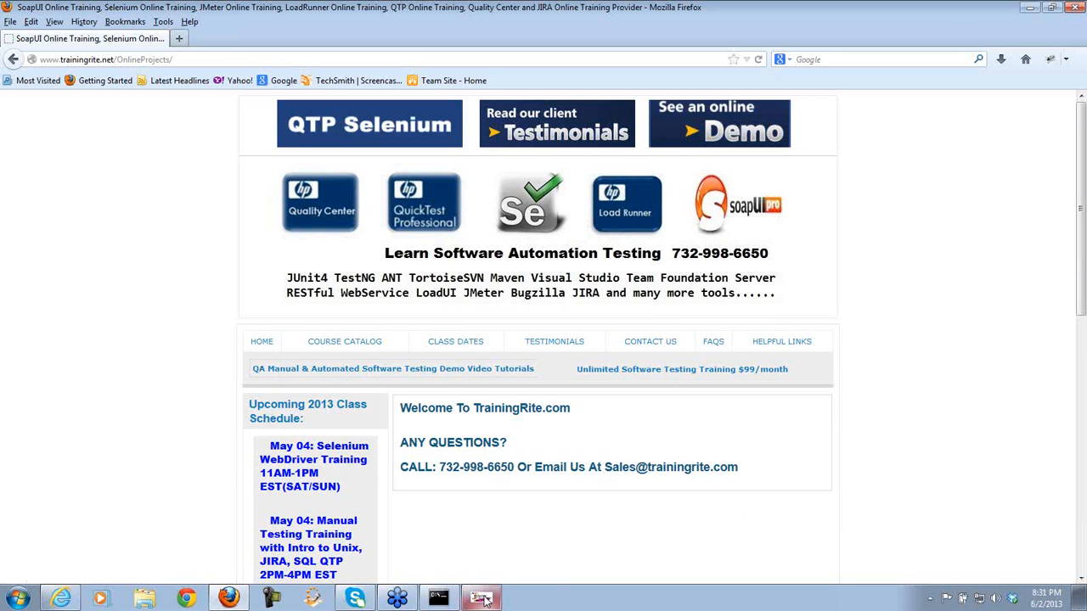
- Stop the proxy recorder and return to JMeter to inspect the recorded /OnlineProjects/ requests
click(535, 567)
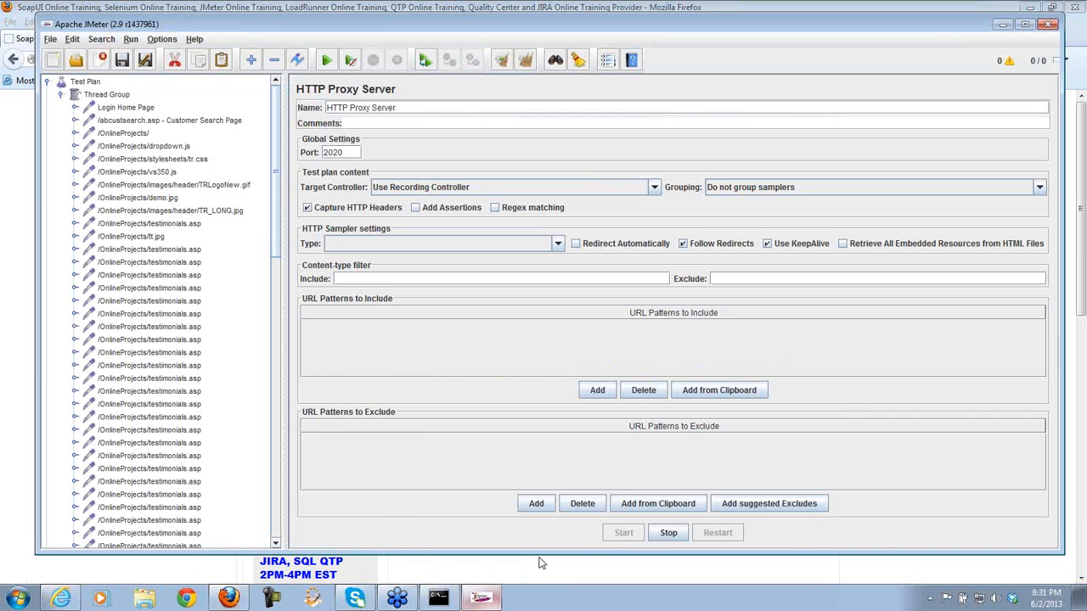
click(668, 533)
click(104, 572)
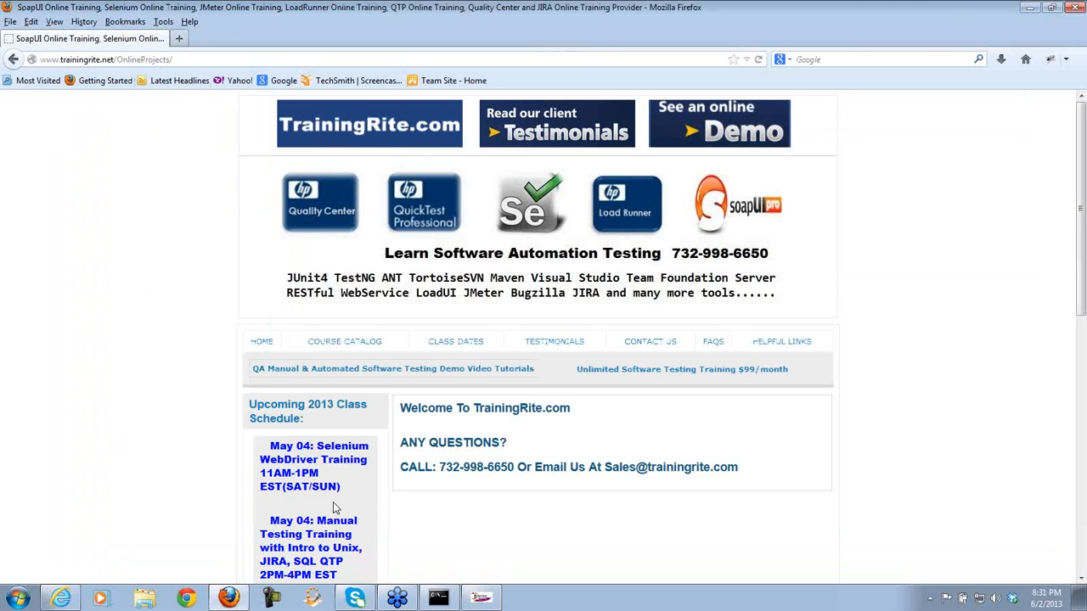
click(481, 598)
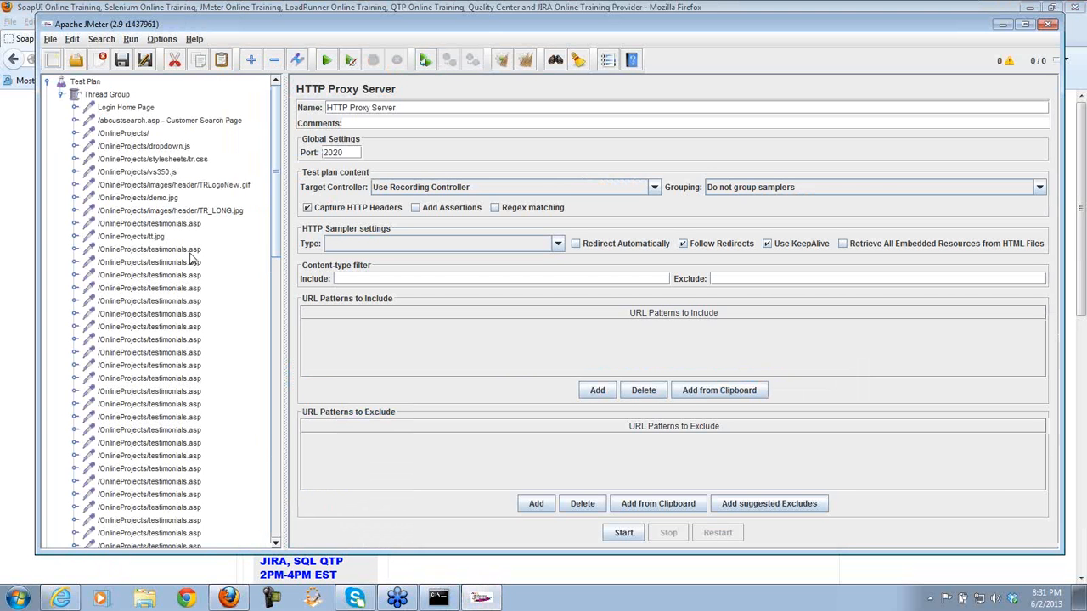
- Delete the recorded testimonials and image samplers, keeping Login Home Page, Customer Search Page and /OnlineProjects/
click(143, 135)
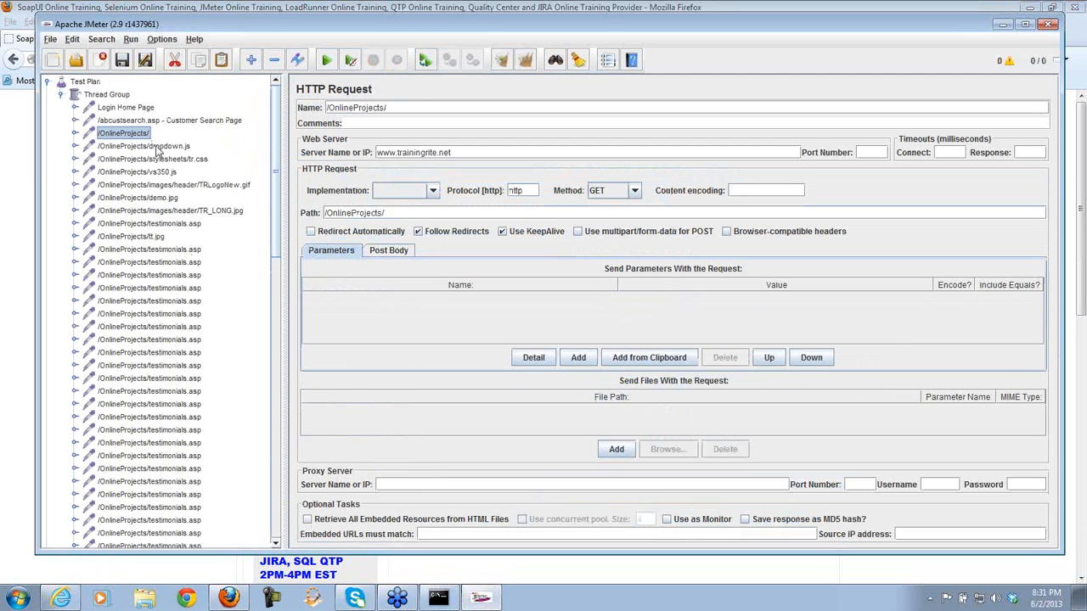
click(157, 148)
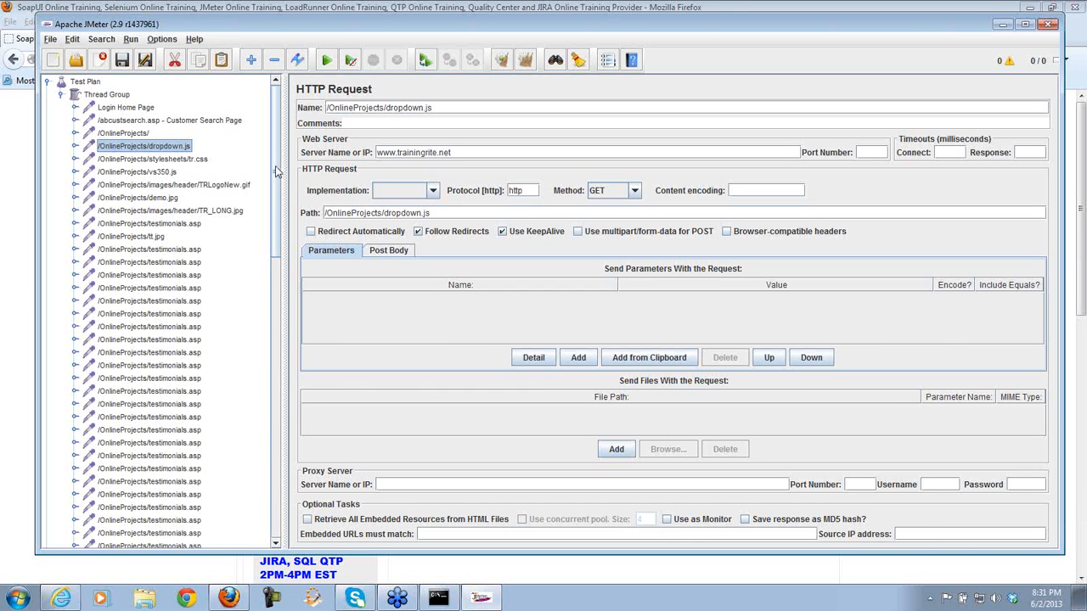
drag(276, 171, 280, 457)
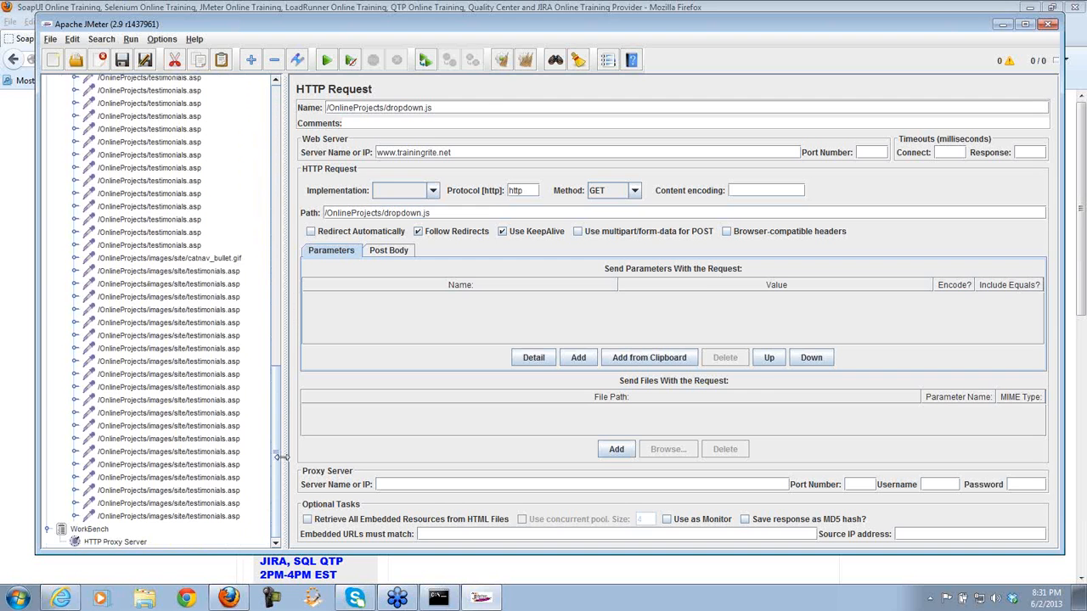
shift+click(216, 516)
key(Delete)
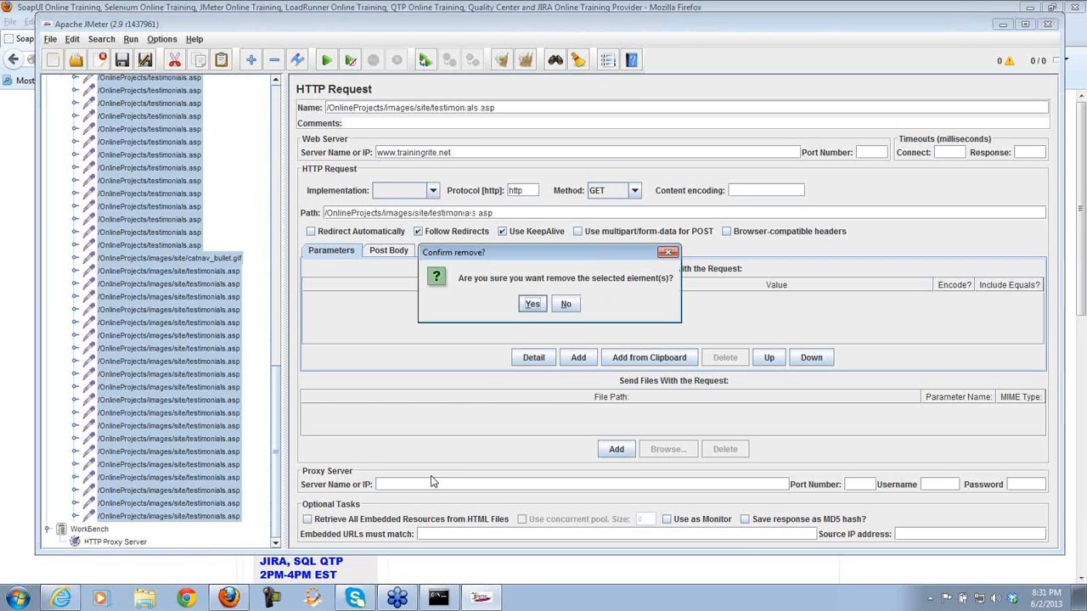
click(531, 304)
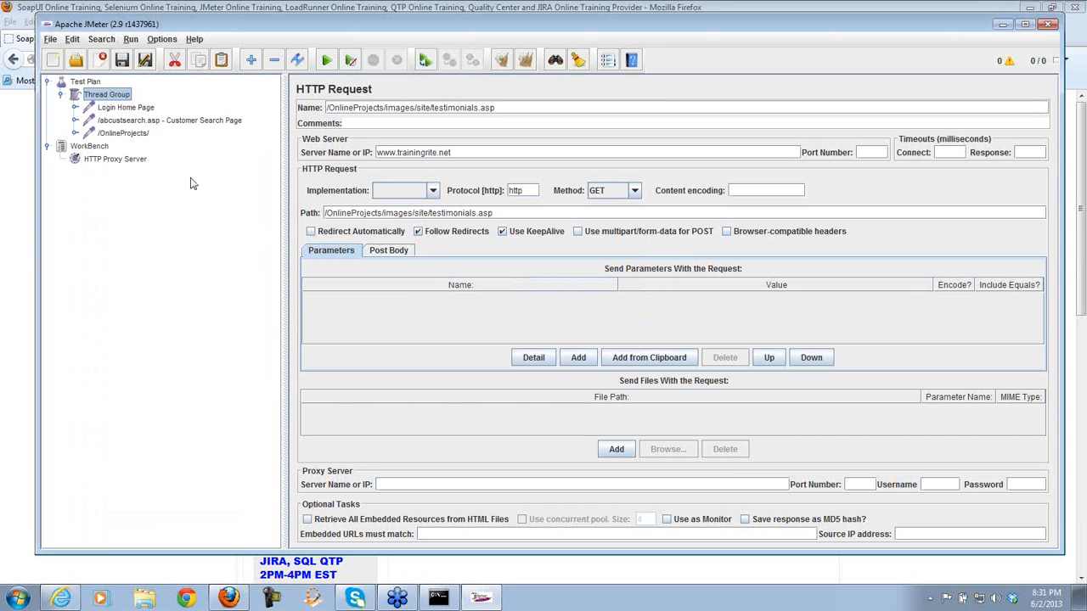
click(126, 134)
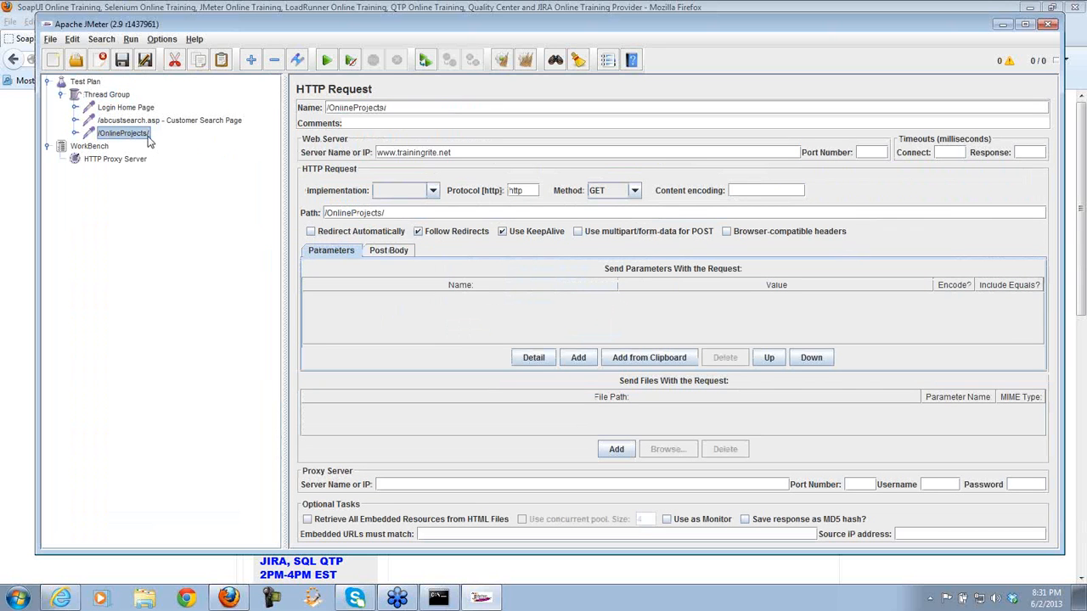
- Rename the third sampler to '/OnlineProjects/ - Admin Page' and review all three samplers
click(409, 106)
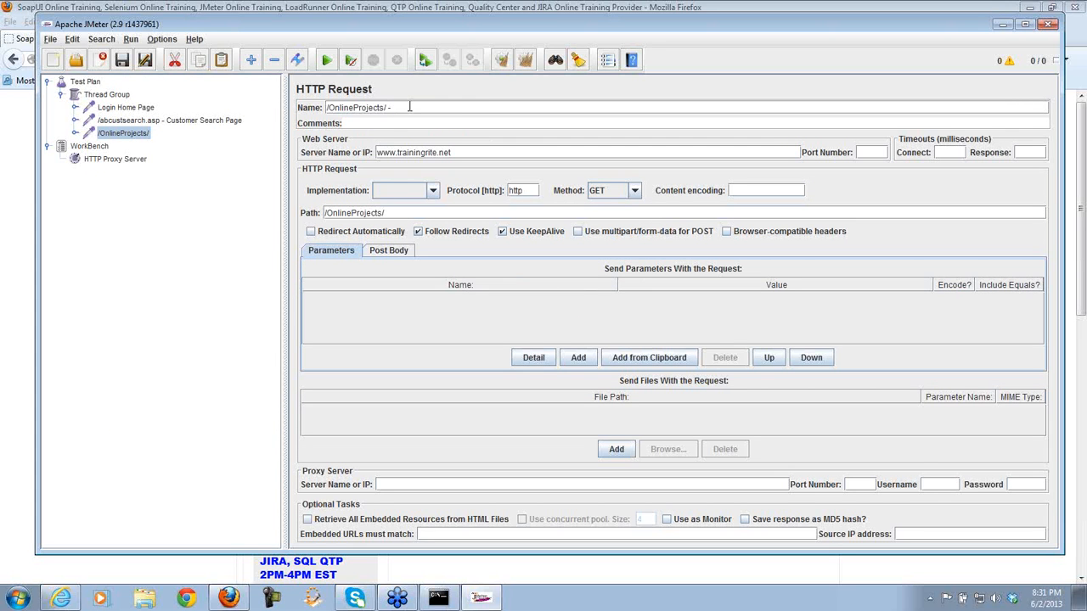
text(- Admin Page)
click(145, 109)
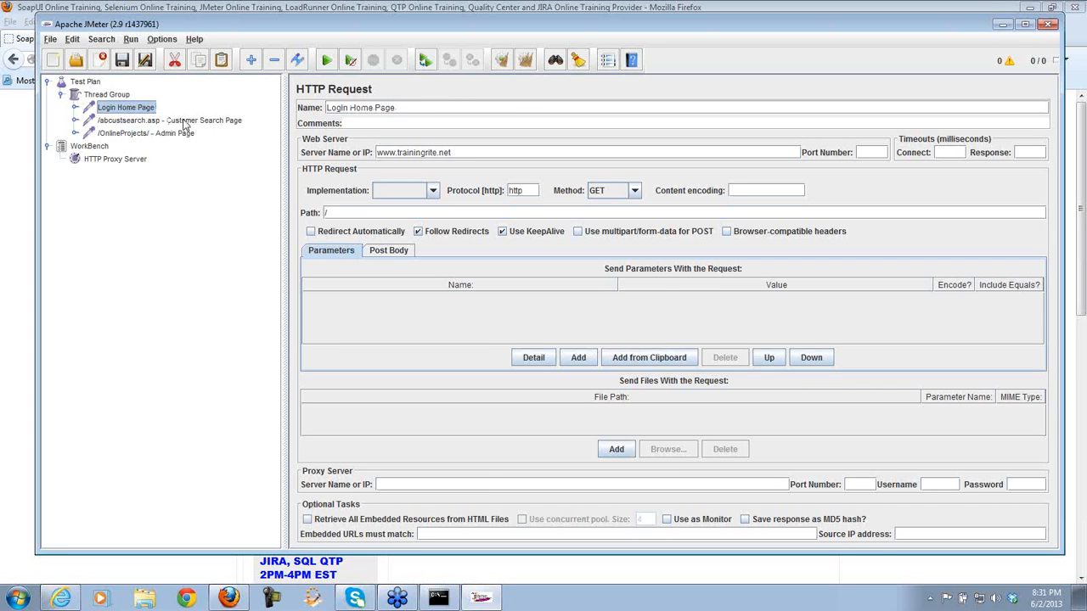
click(184, 121)
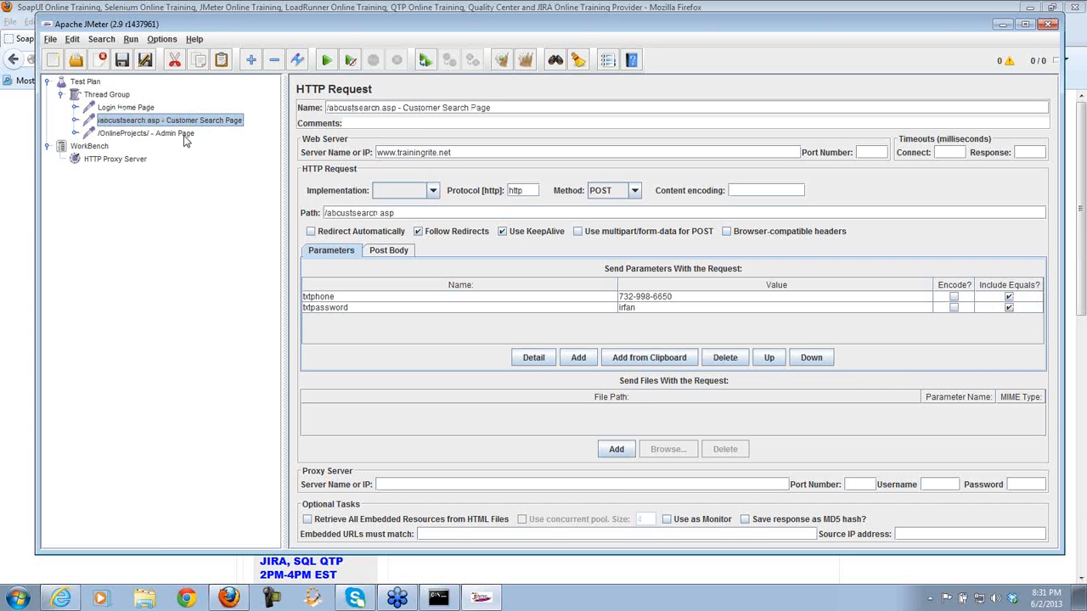
click(185, 136)
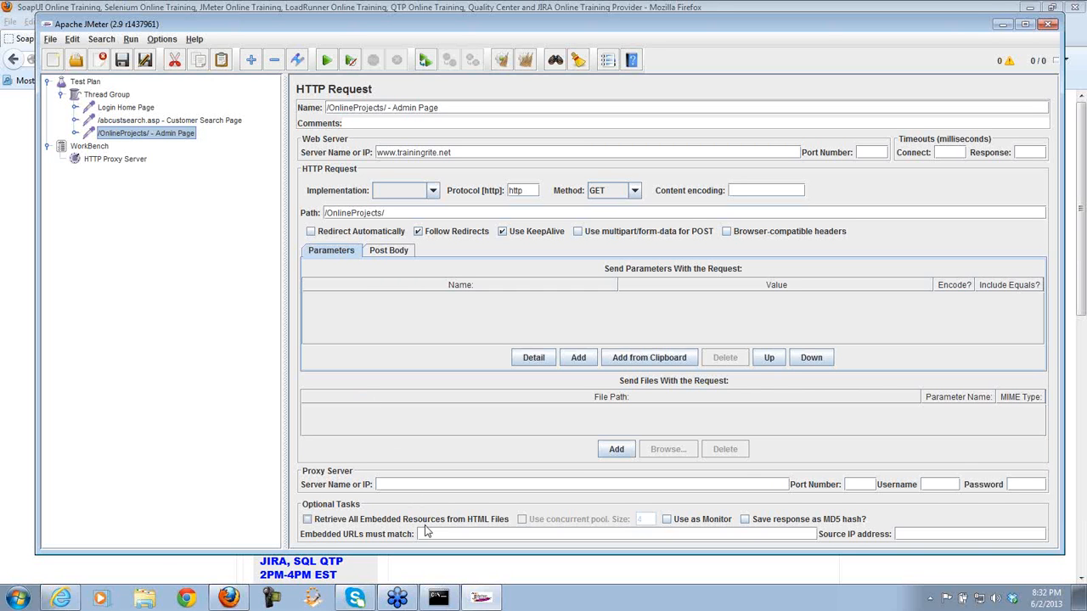
- Look over the trainingrite.net OnlineProjects page in Firefox
mouse_move(480, 600)
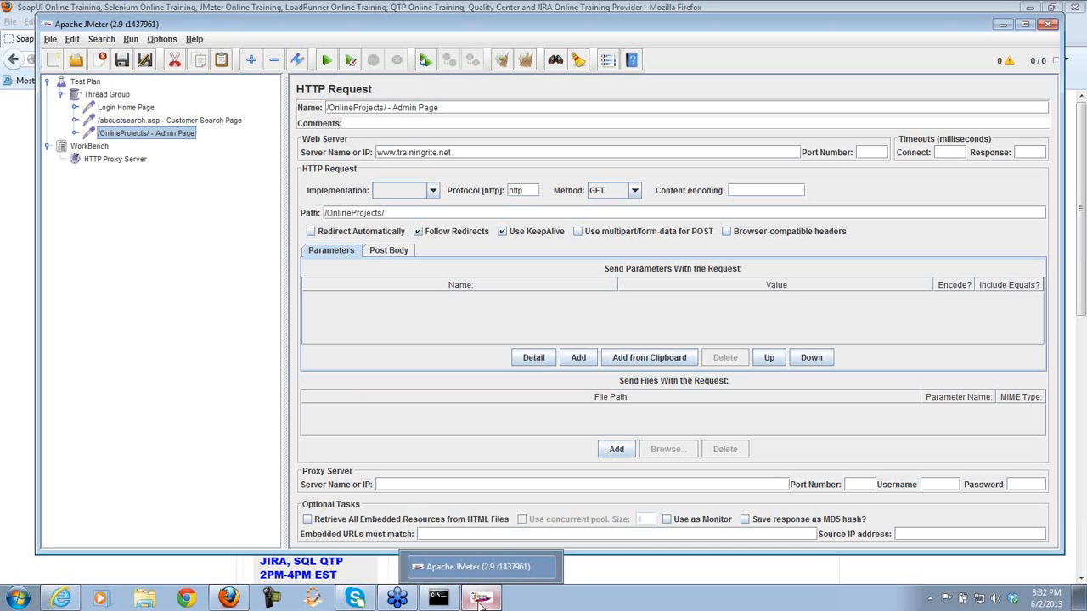
click(229, 598)
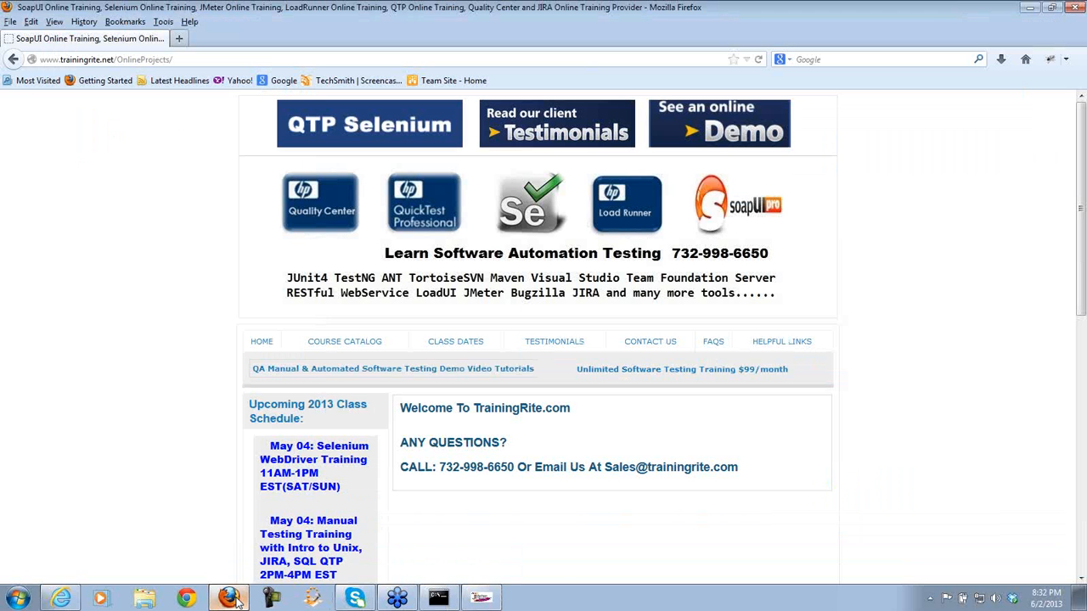
drag(1083, 255, 1084, 413)
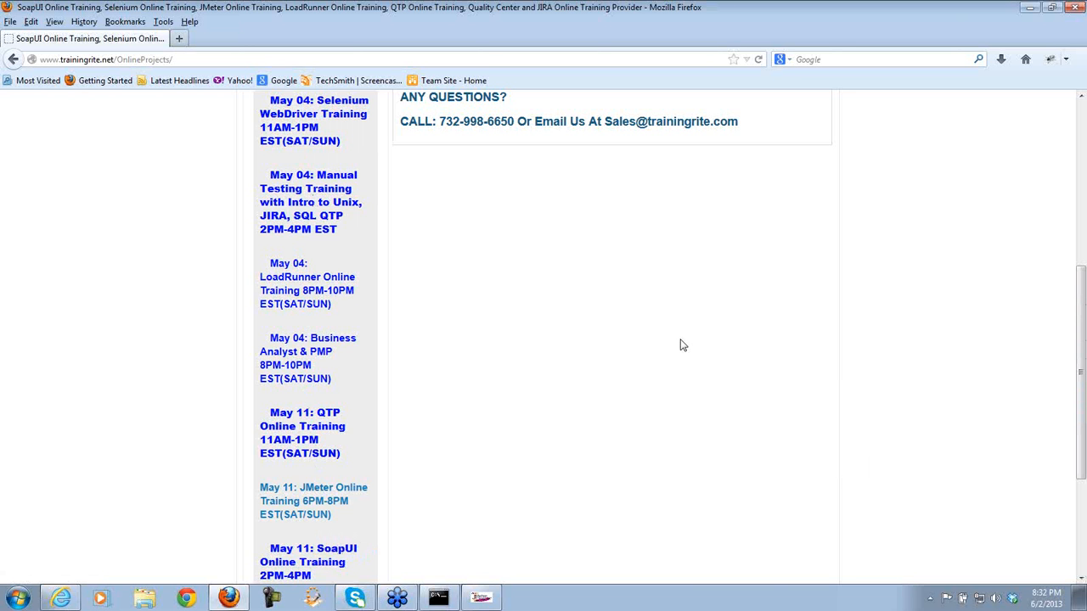
- Start the HTTP Proxy Server recorder in JMeter and minimize JMeter
click(481, 598)
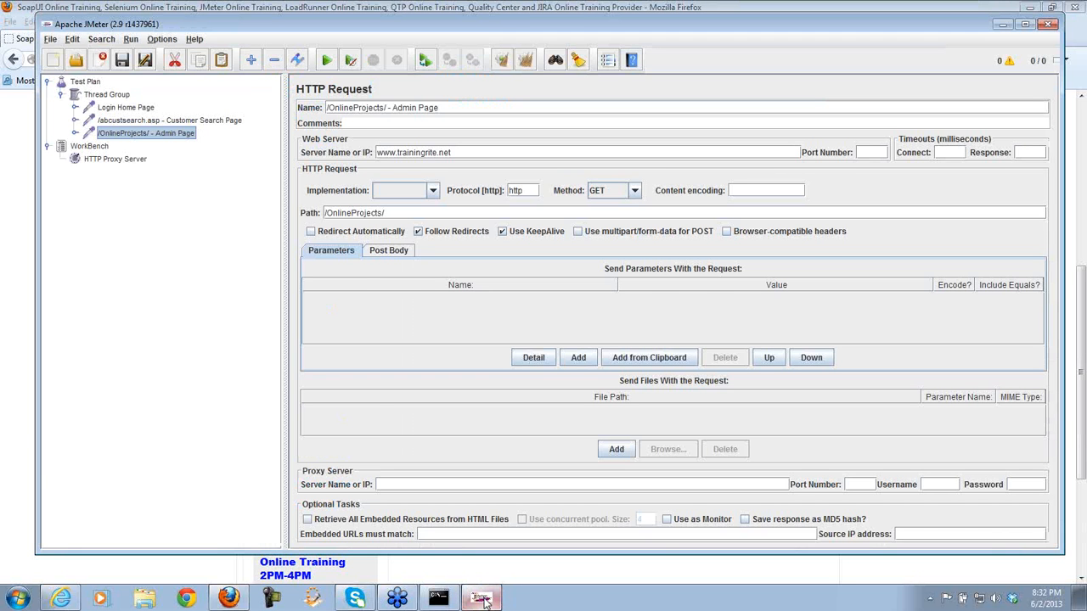
click(135, 161)
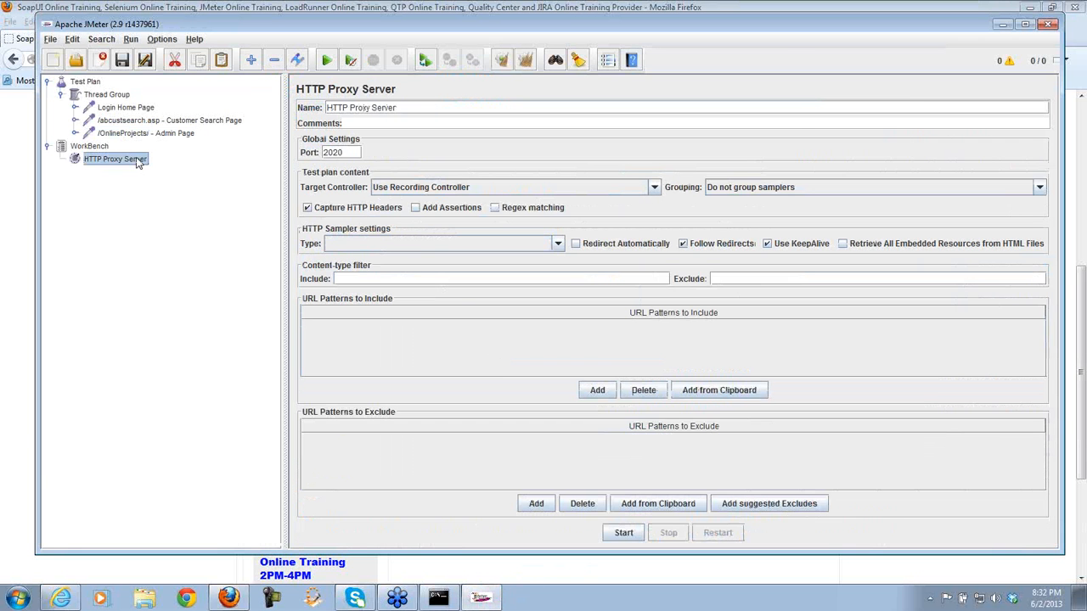
click(632, 534)
click(1002, 24)
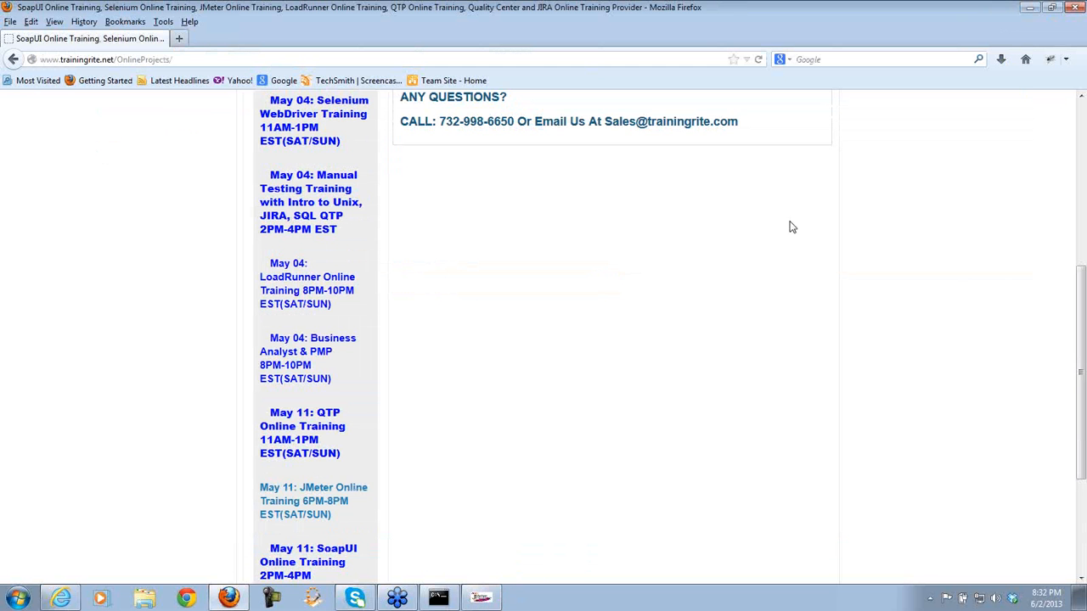
- Scroll through the OnlineProjects training schedule in Firefox, then bring up the Windows Start menu
drag(1081, 280, 1081, 240)
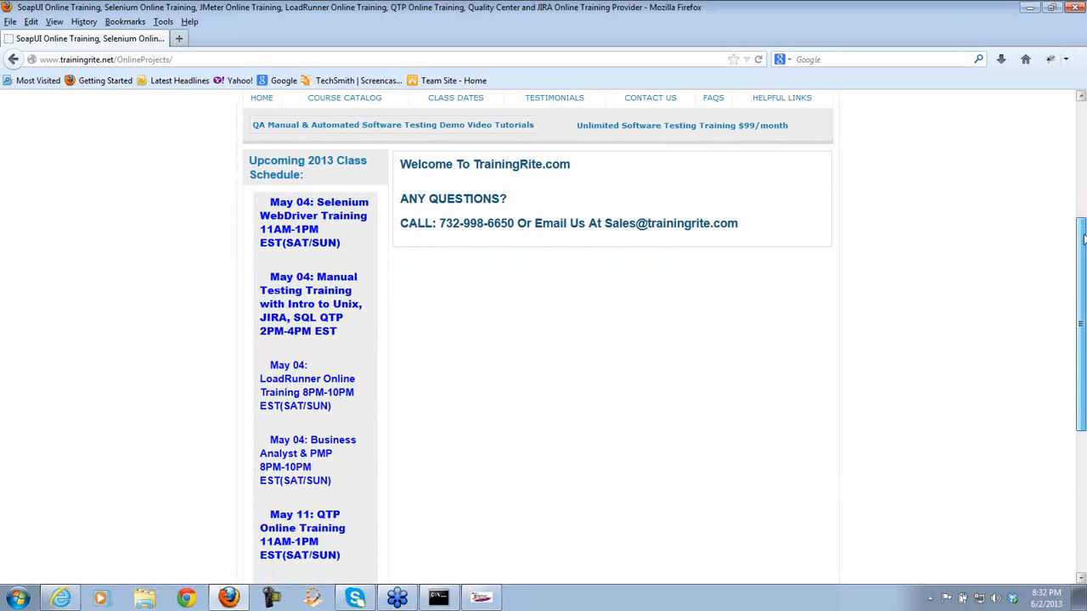
drag(1083, 240, 1084, 239)
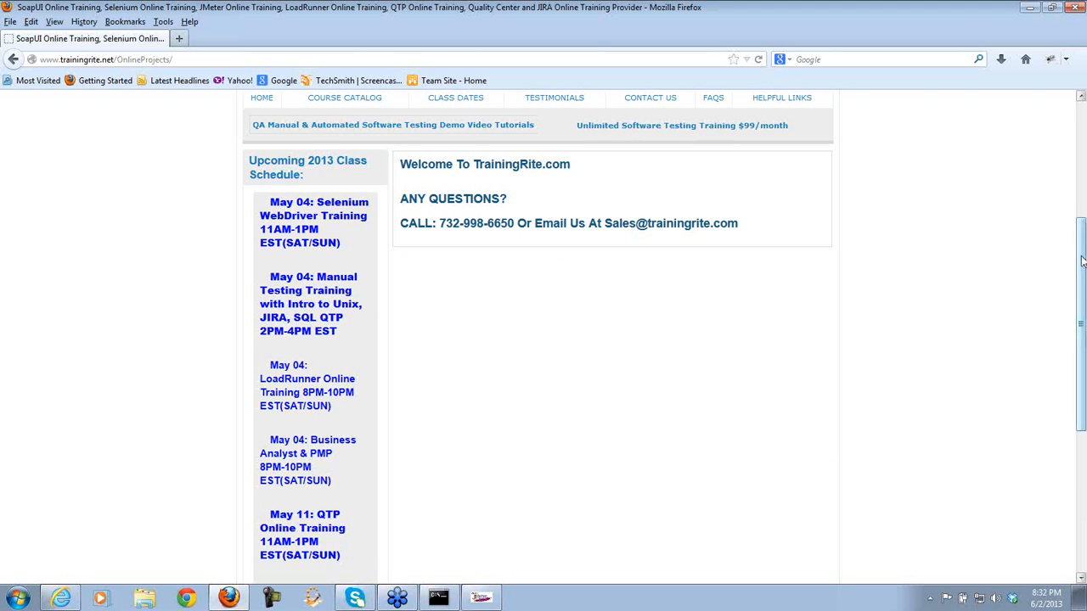
scroll(1018, 283, down, 2)
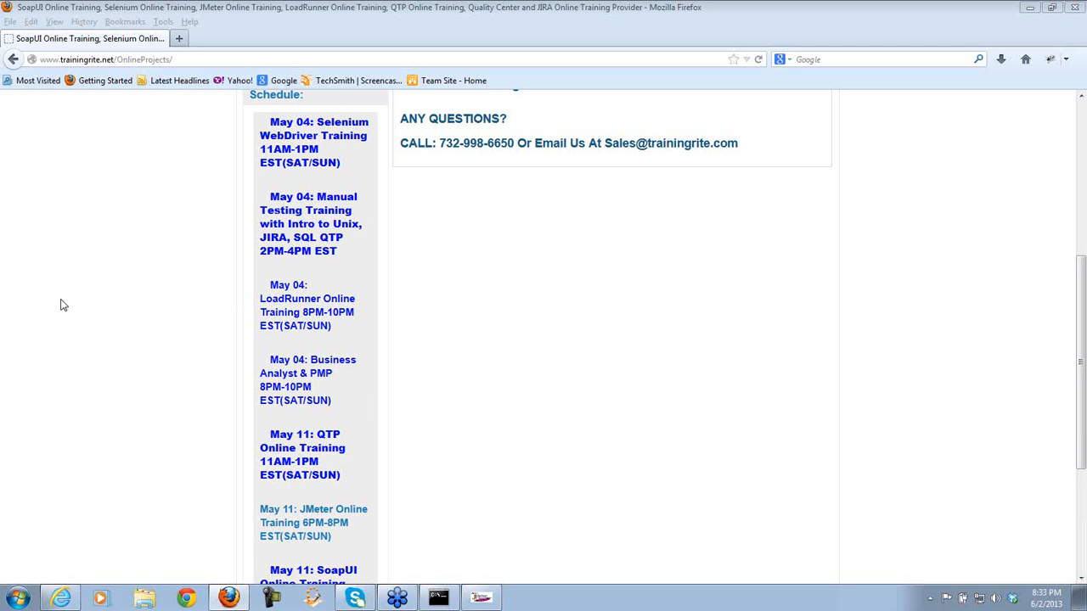
mouse_move(99, 439)
mouse_down()
mouse_move(108, 578)
mouse_move(95, 581)
mouse_move(135, 580)
mouse_move(92, 578)
mouse_move(133, 577)
mouse_up()
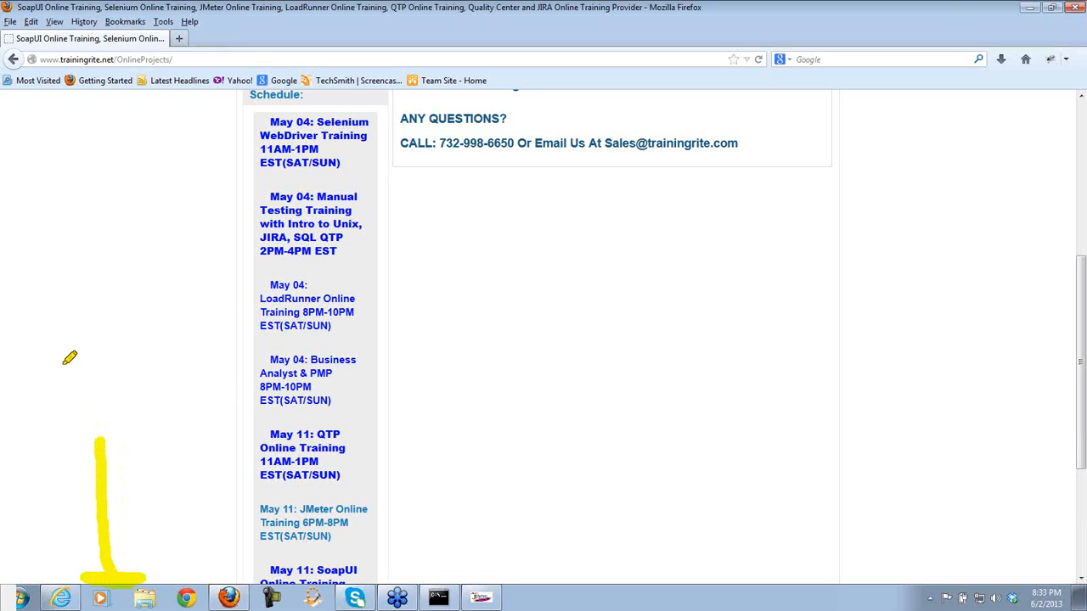
key(Escape)
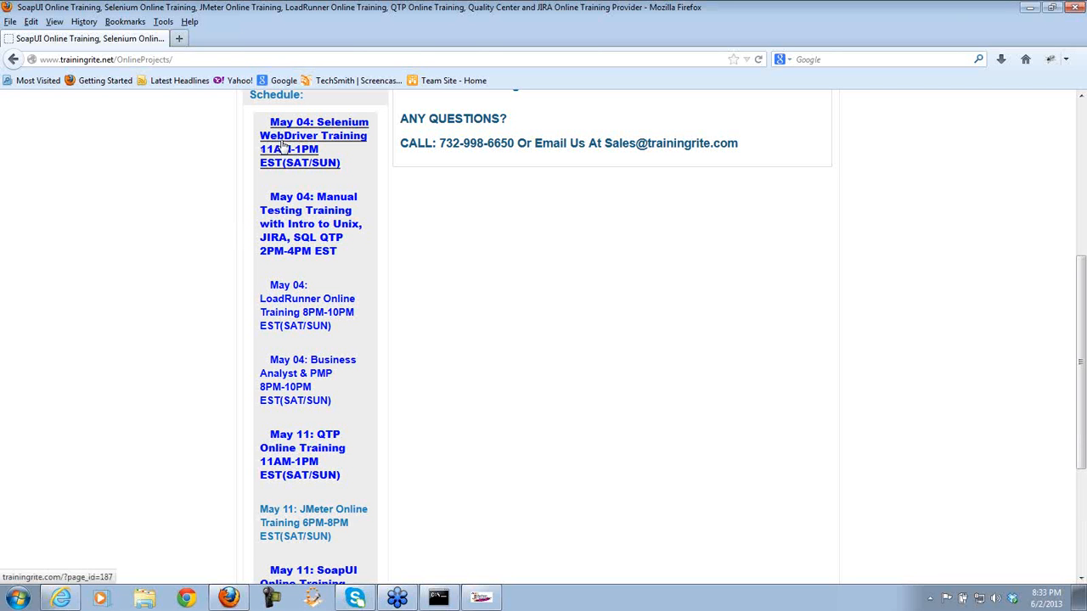
click(18, 598)
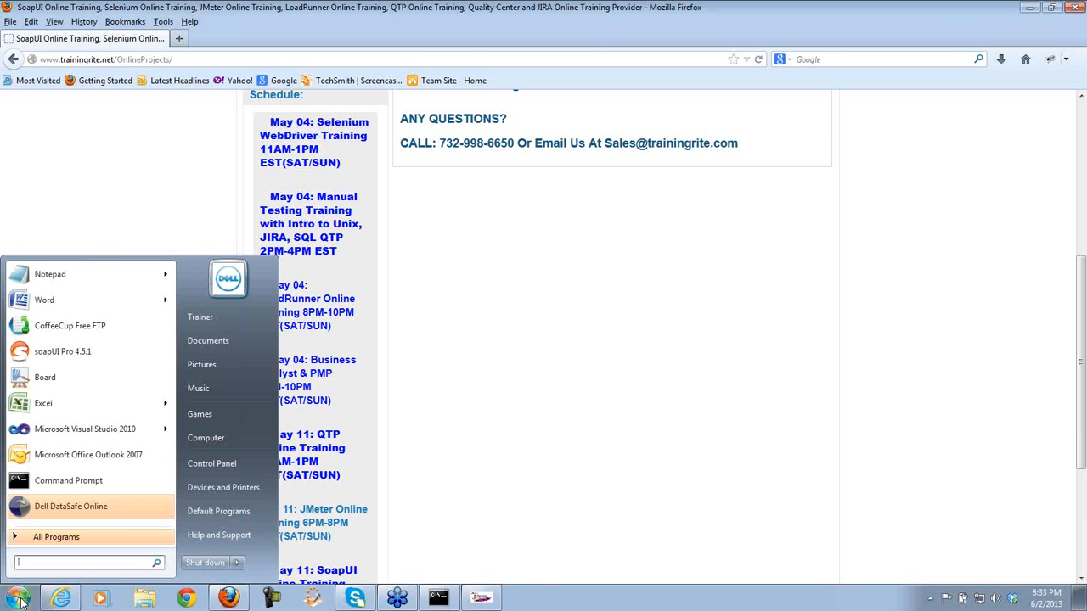
- Launch a blank Notepad document and place it right of the schedule column
click(38, 275)
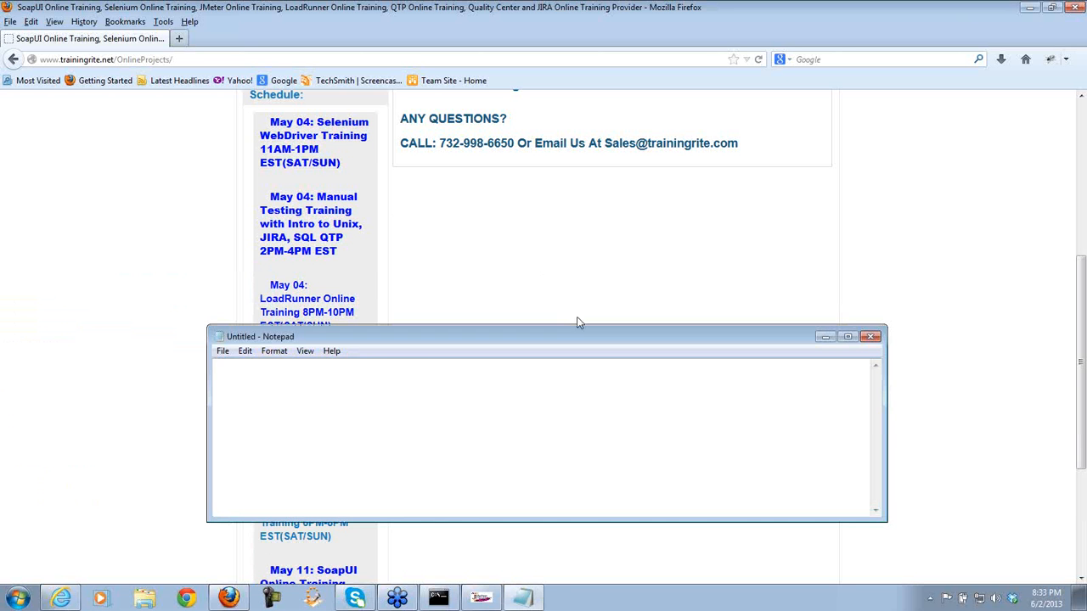
drag(581, 329, 604, 139)
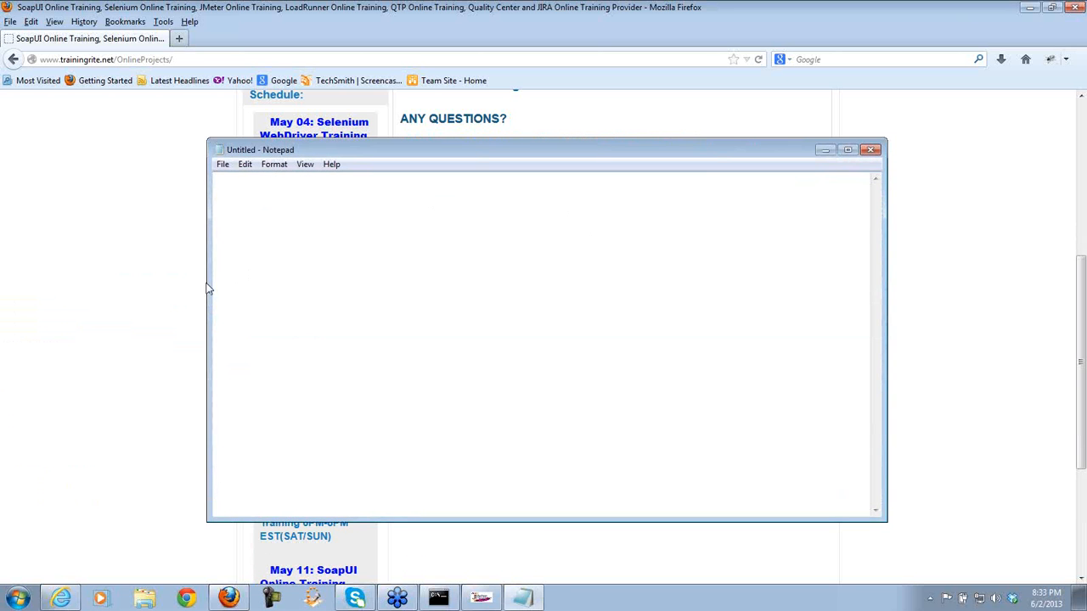
drag(206, 286, 435, 277)
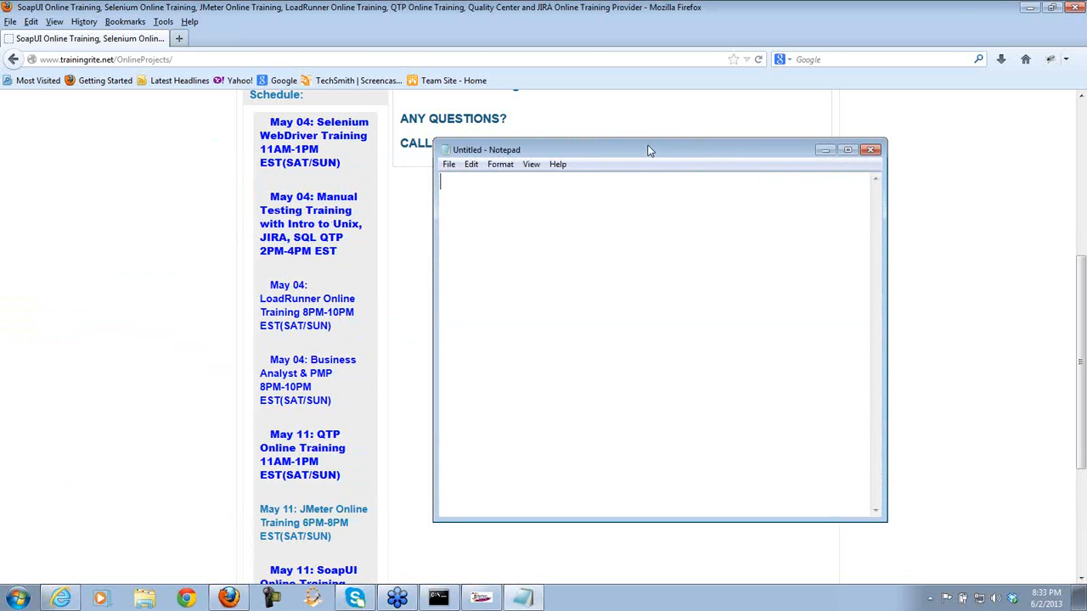
drag(649, 151, 820, 148)
text(F)
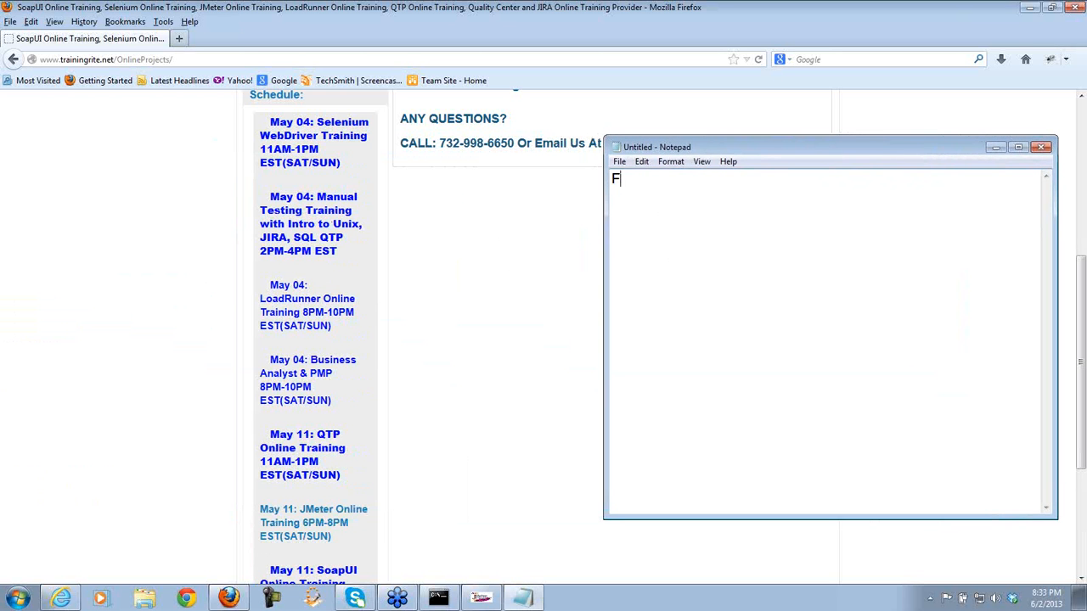
text(rom the Admin page:  )
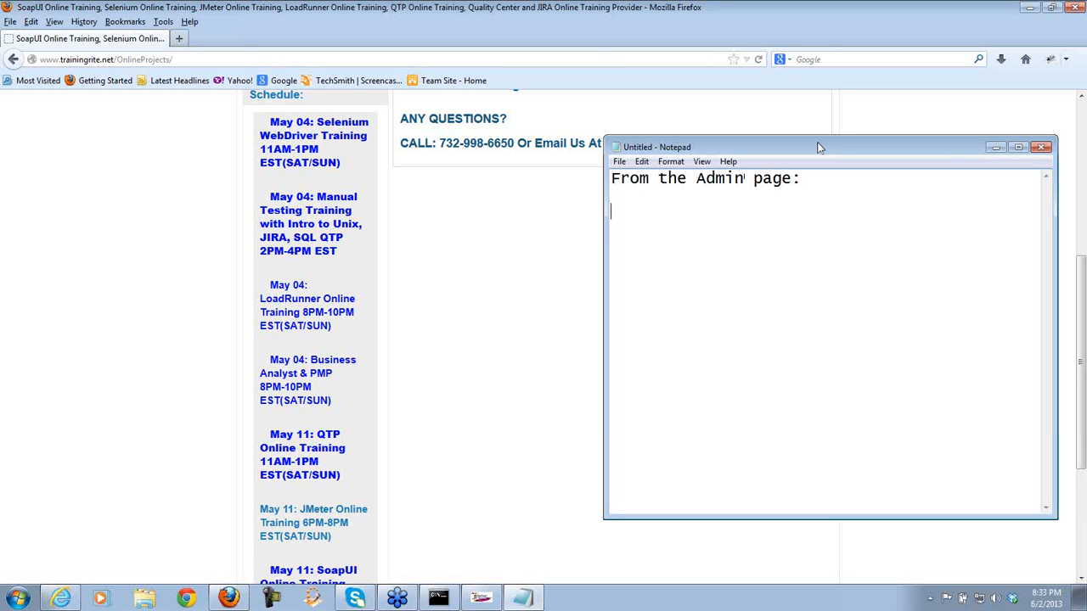
text(User can click )
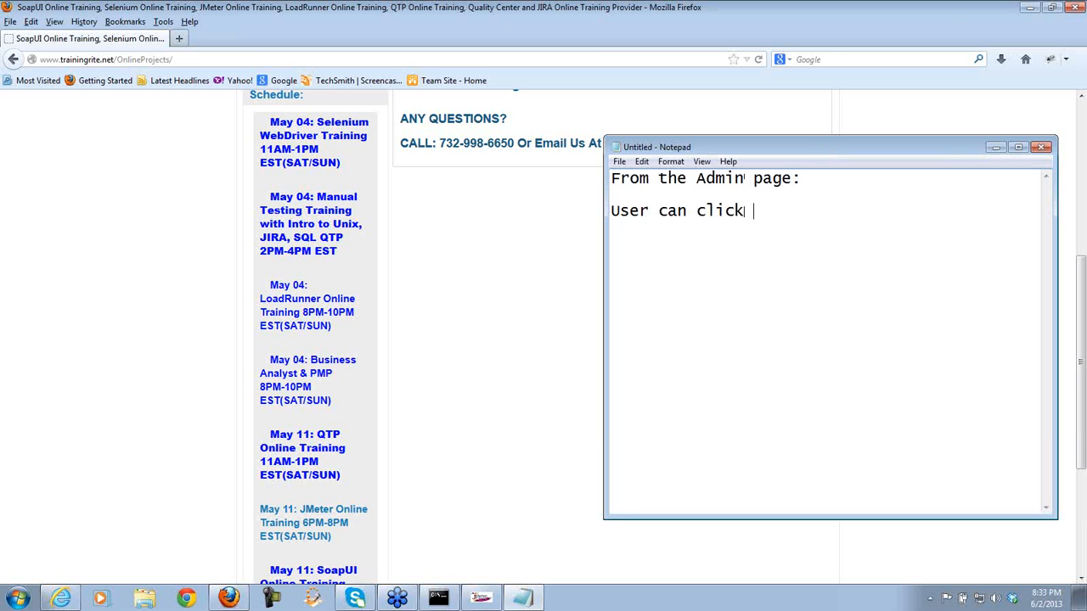
text(on any of the)
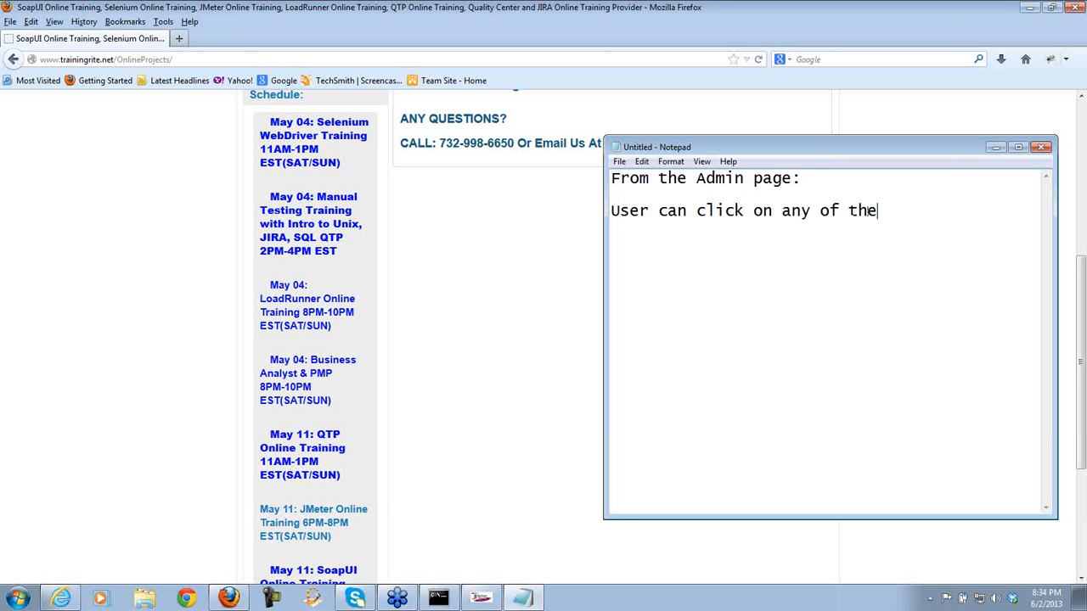
text( links)
key(Return)
key(Return)
text(Ex: Selenium)
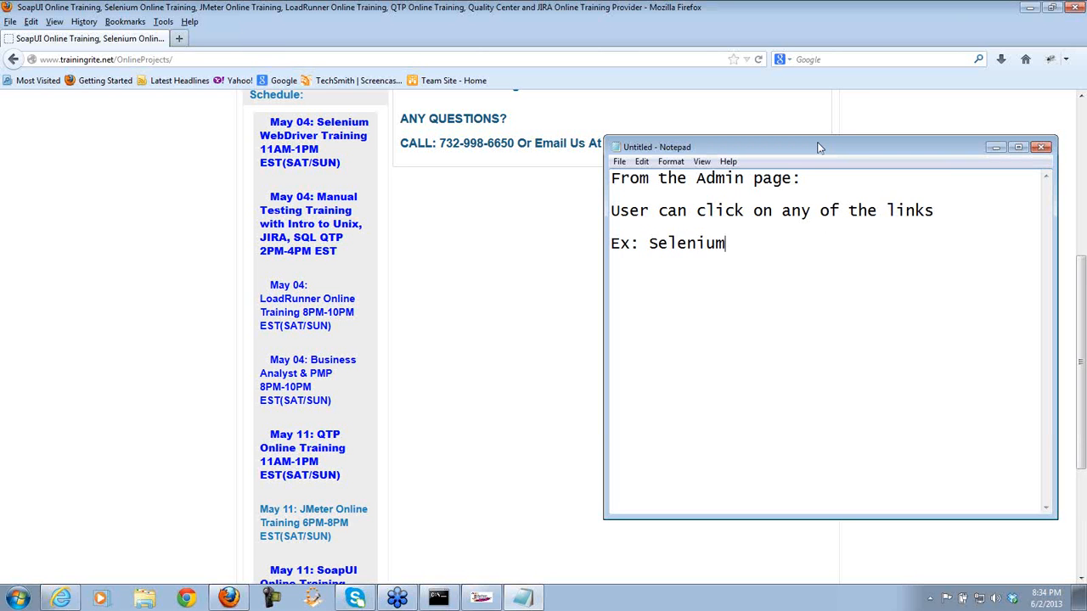
key(Return)
text(www.trainingrite.com)
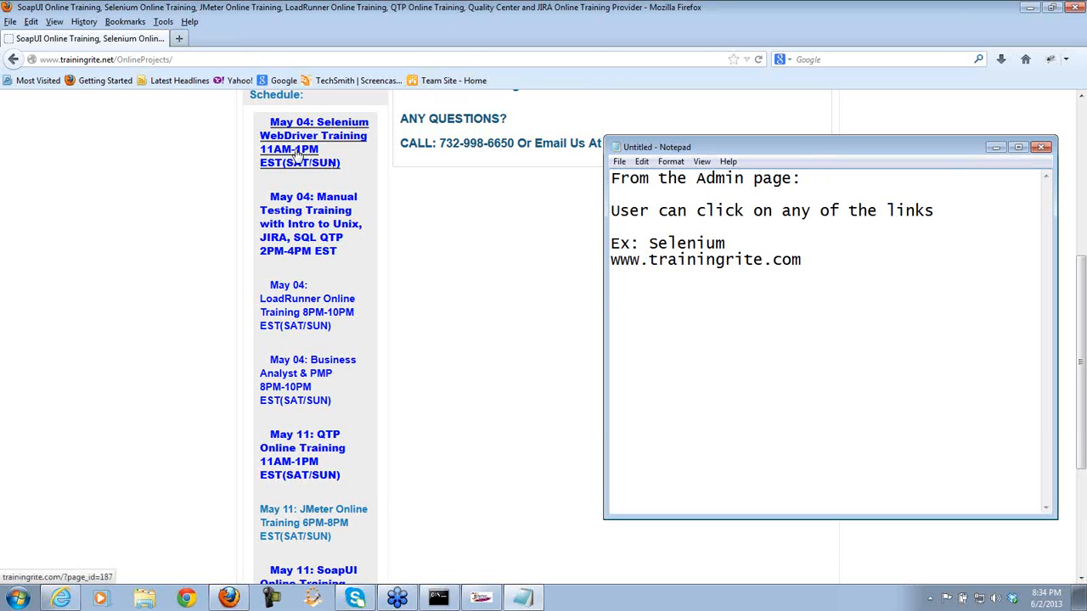
text(/)
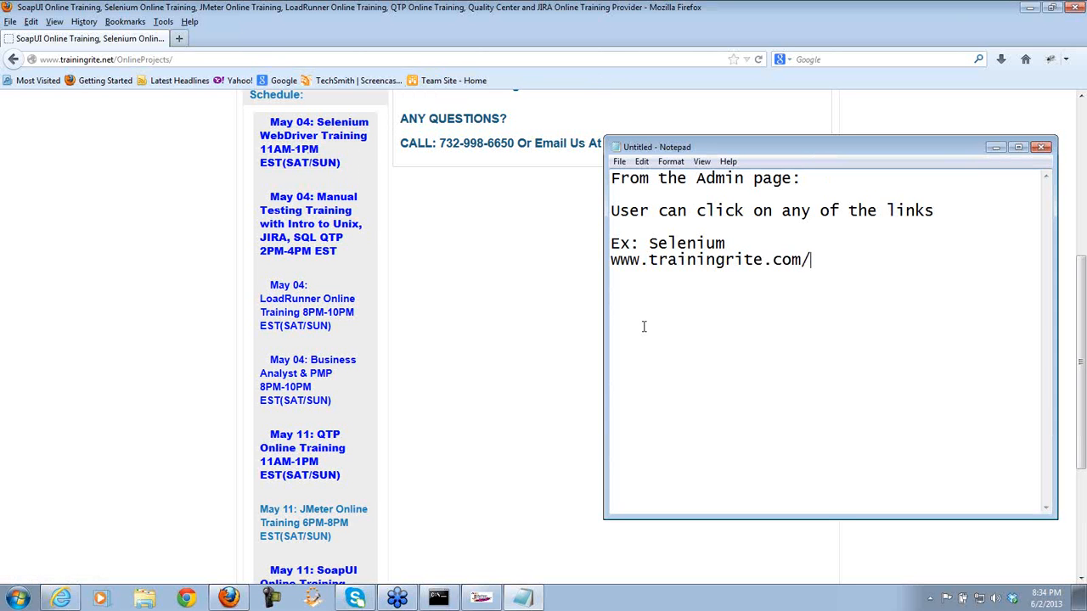
text(?page_id=187)
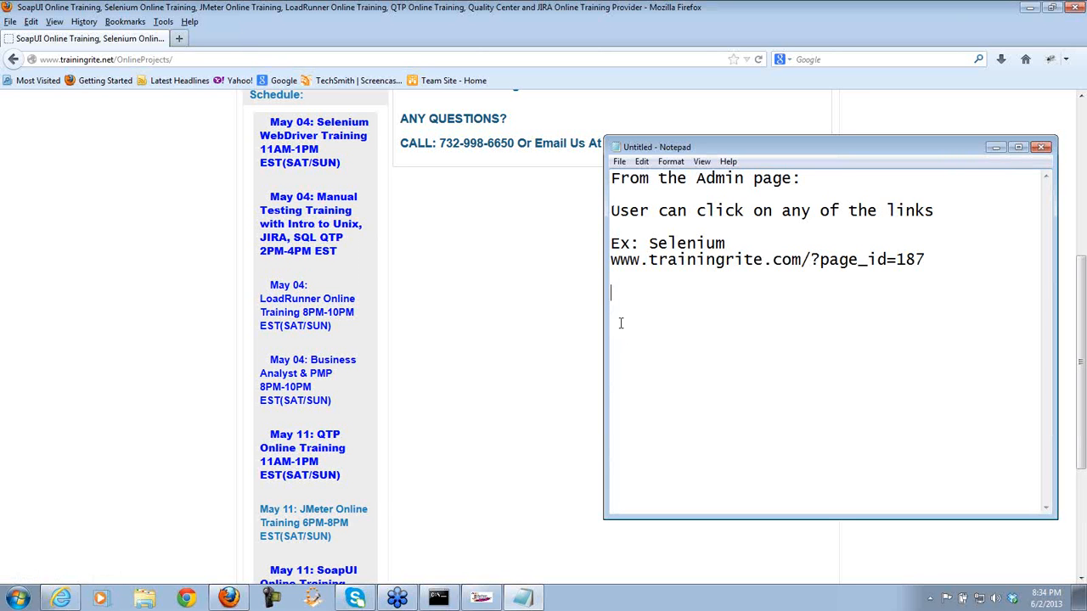
- Add an 'Ex: Manual Training' example with the Selenium URL changed to page_id=1332
text(Ex: Manual Training)
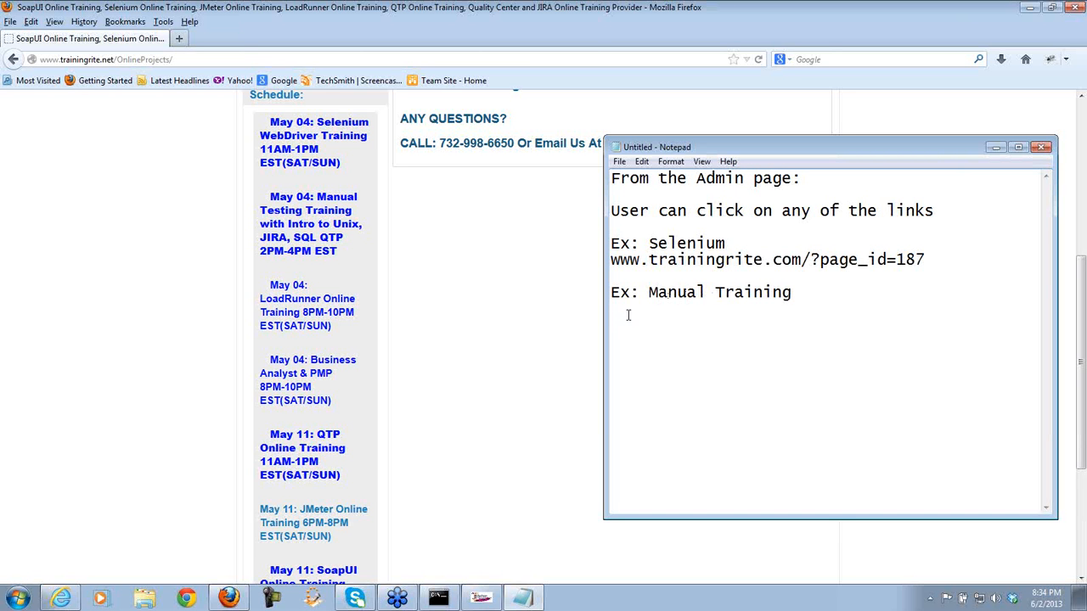
drag(925, 259, 612, 259)
key(ctrl+c)
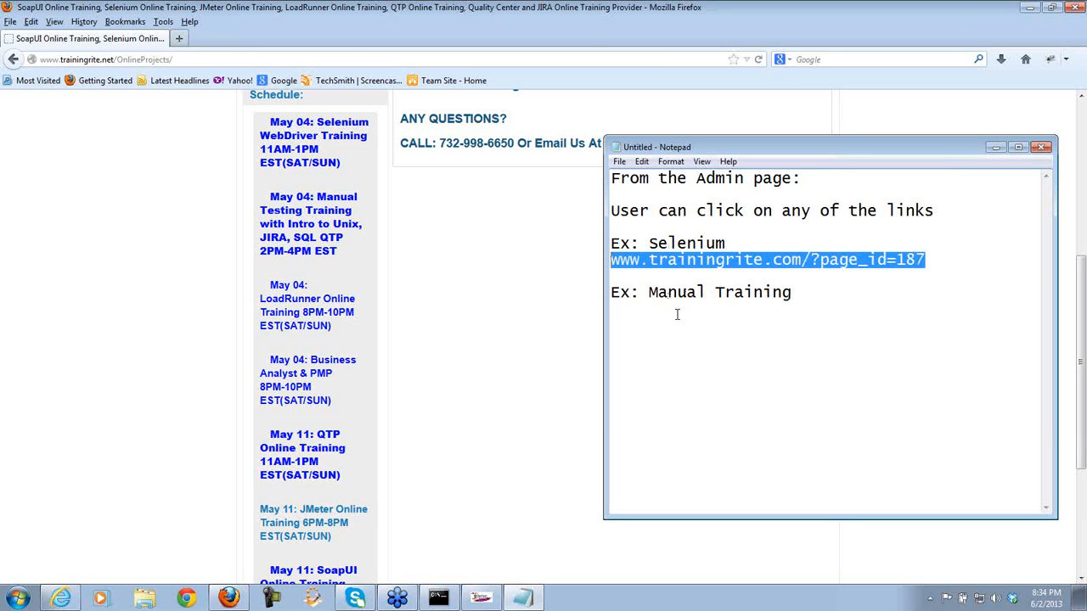
click(798, 293)
key(ctrl+v)
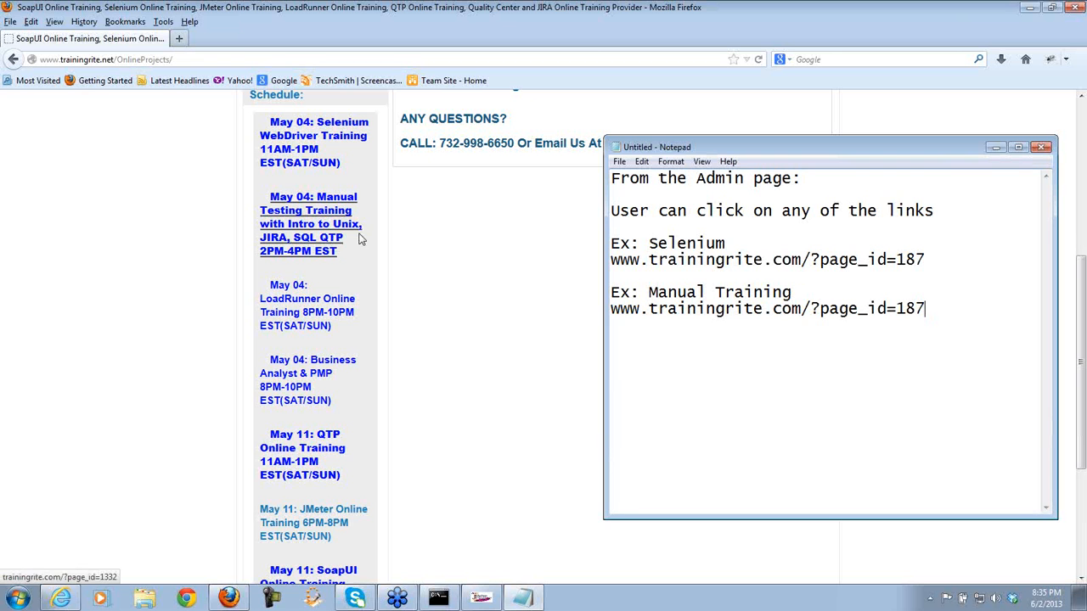
key(BackSpace)
key(BackSpace)
key(BackSpace)
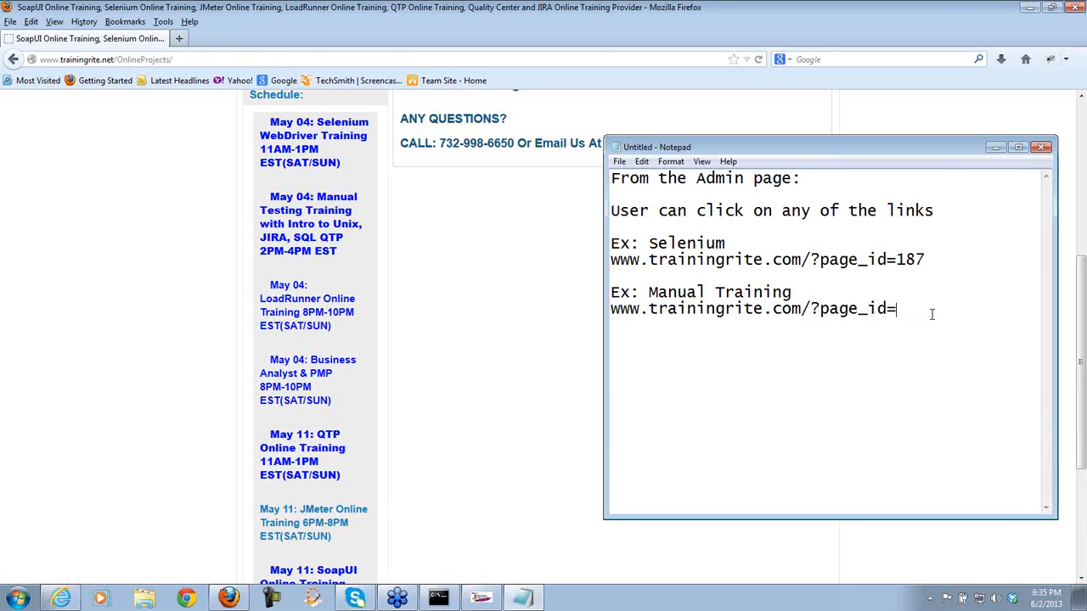
text(1332)
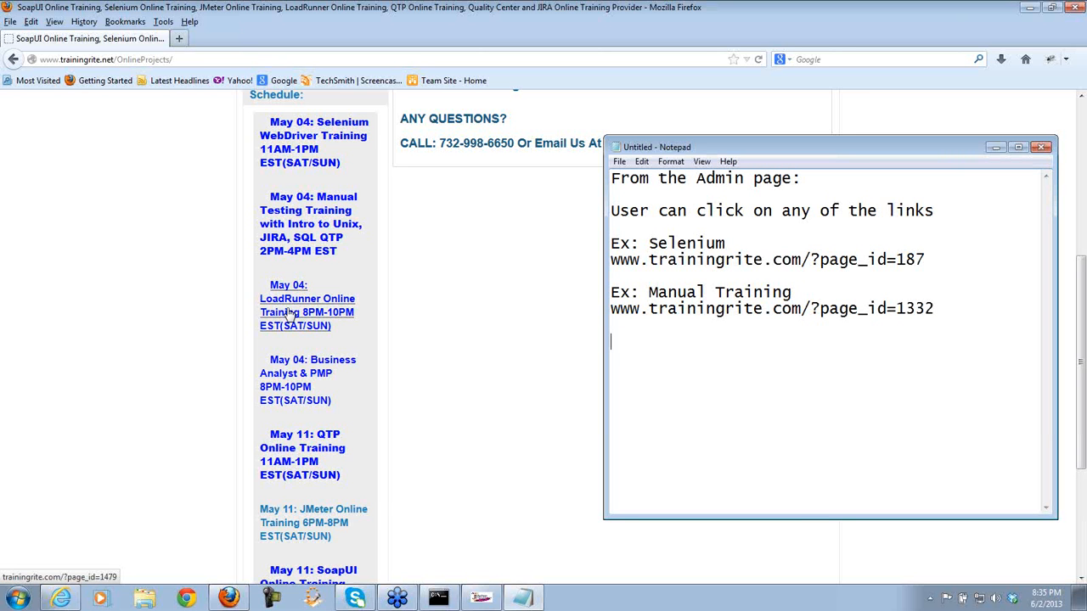
- Add an 'Ex: Load Runner' example with the same URL ending page_id=1479
text(Ex)
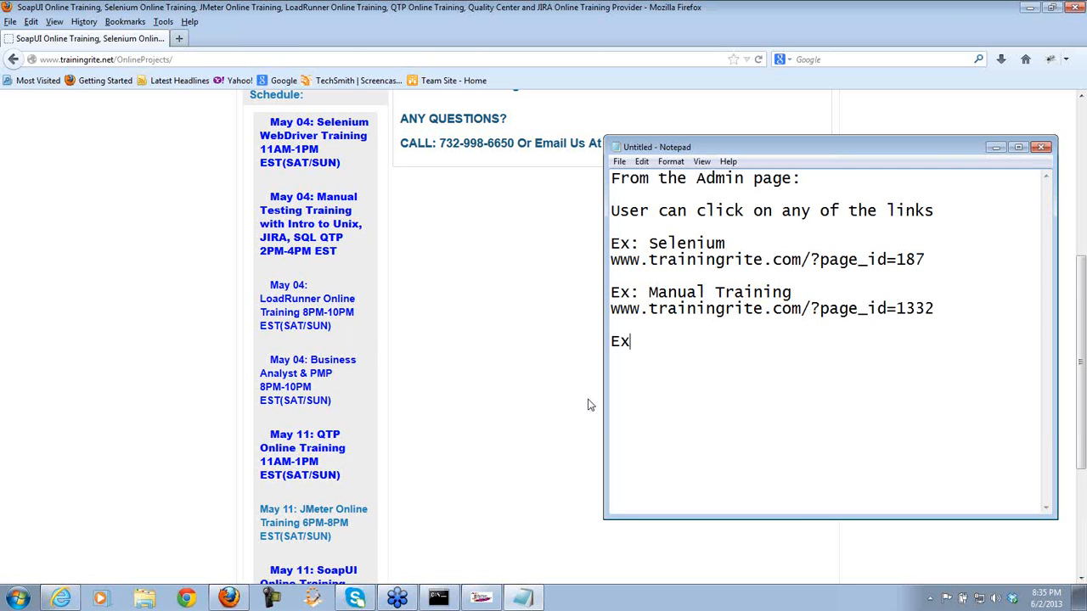
text(: Load Runner)
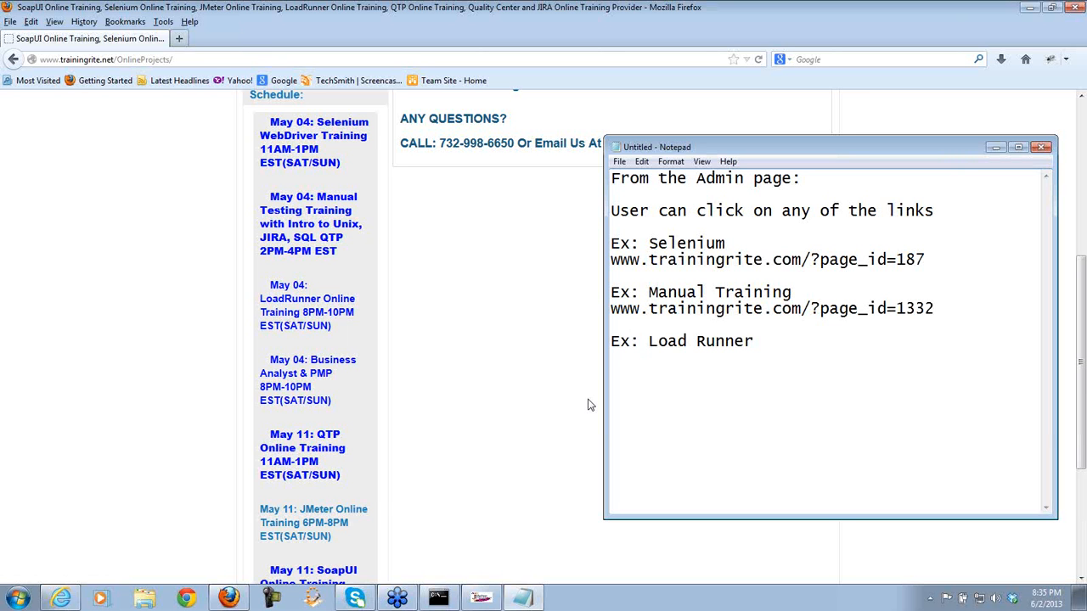
key(Return)
key(ctrl+v)
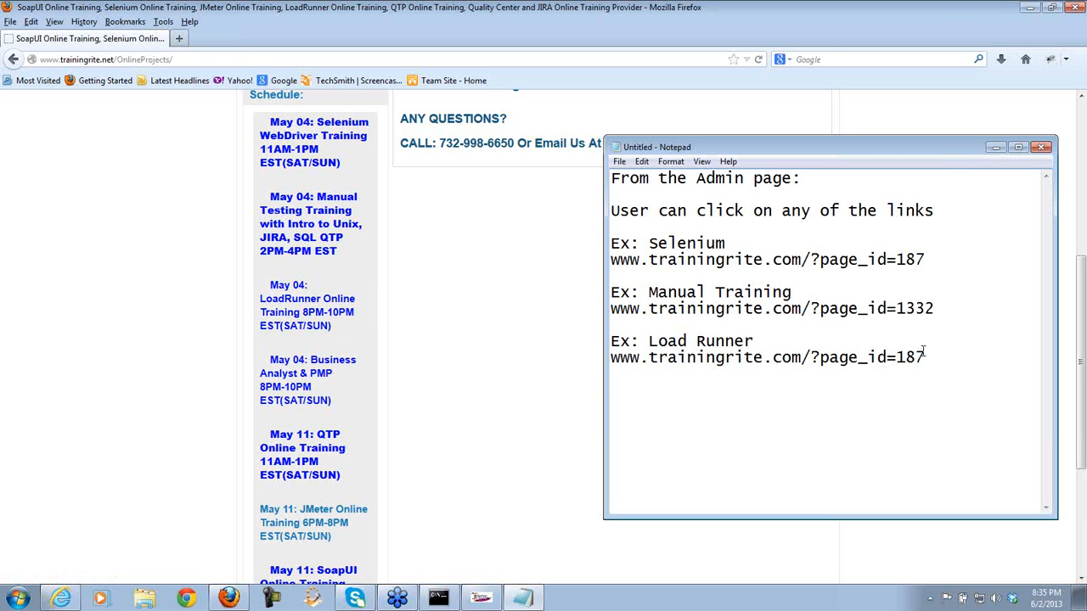
mouse_move(925, 357)
mouse_down()
mouse_move(896, 357)
mouse_move(905, 358)
mouse_up()
text(479)
drag(770, 239, 934, 359)
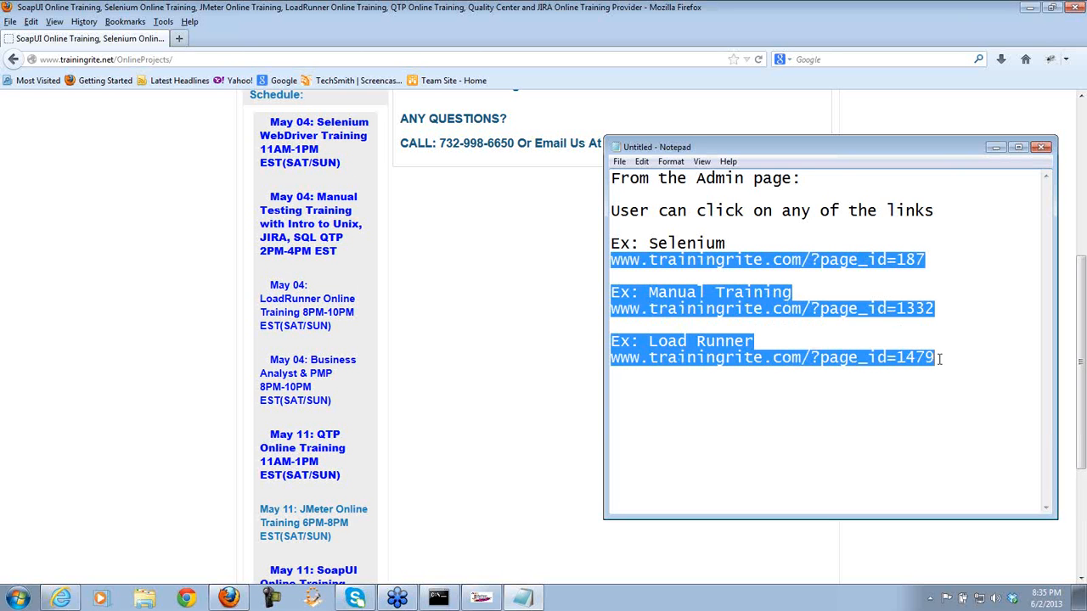
click(985, 385)
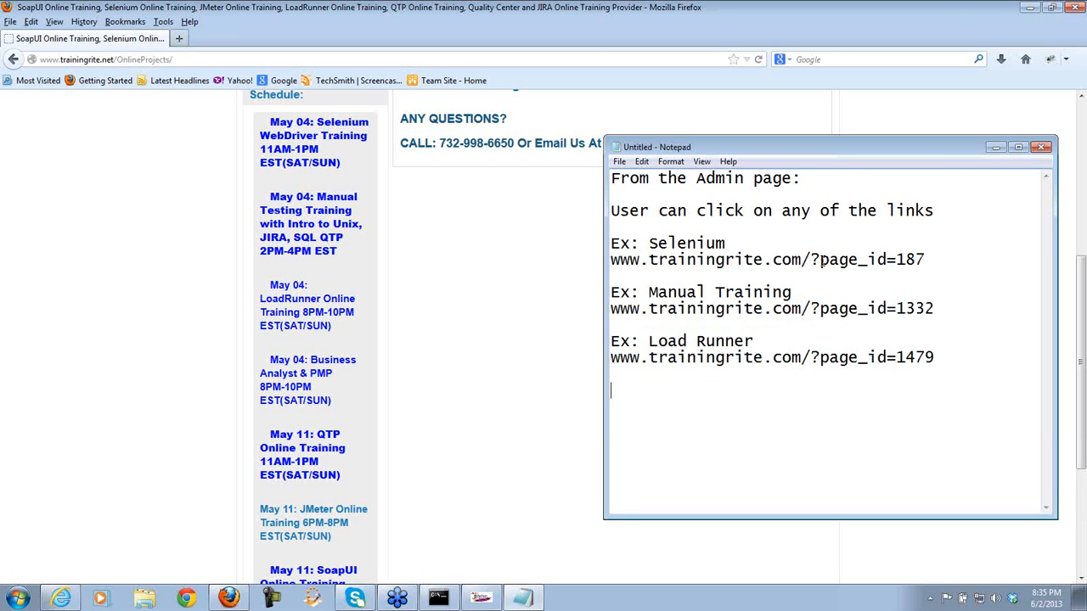
drag(820, 260, 610, 259)
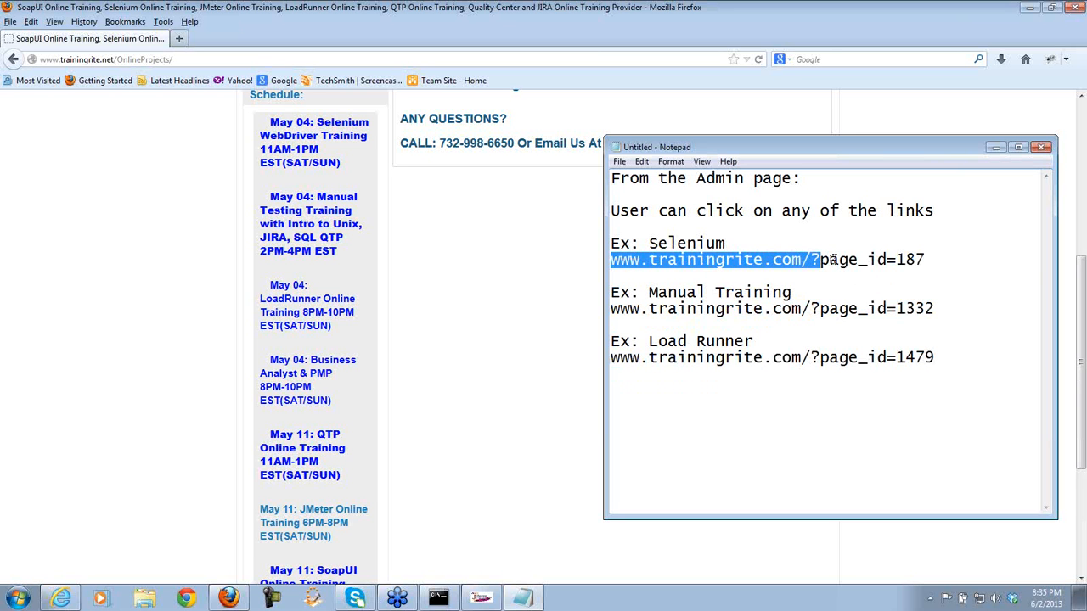
drag(898, 259, 817, 259)
drag(927, 260, 897, 260)
drag(933, 309, 896, 309)
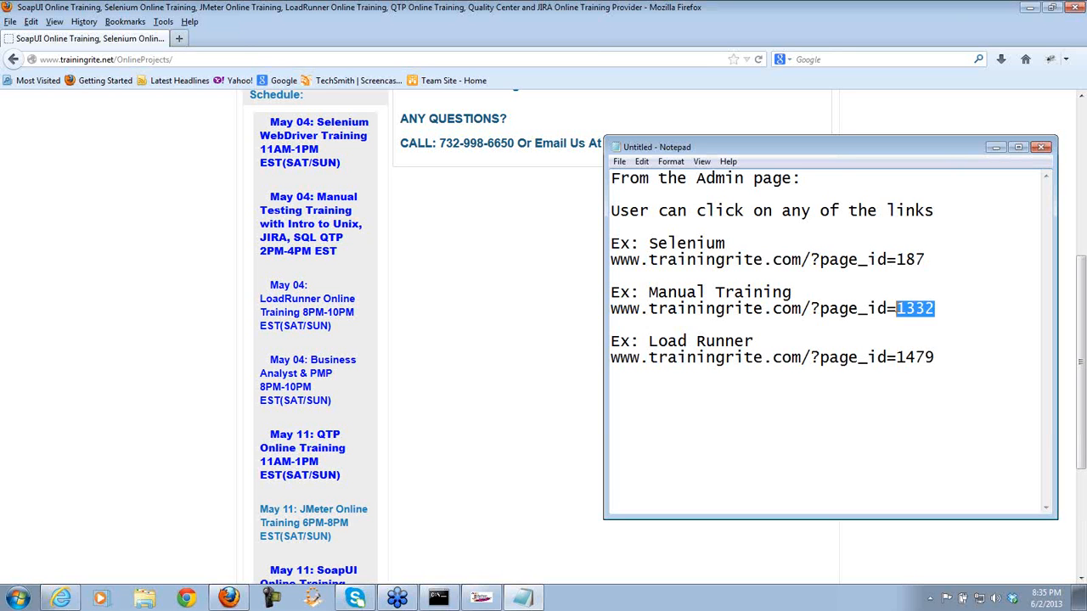
drag(934, 357, 898, 358)
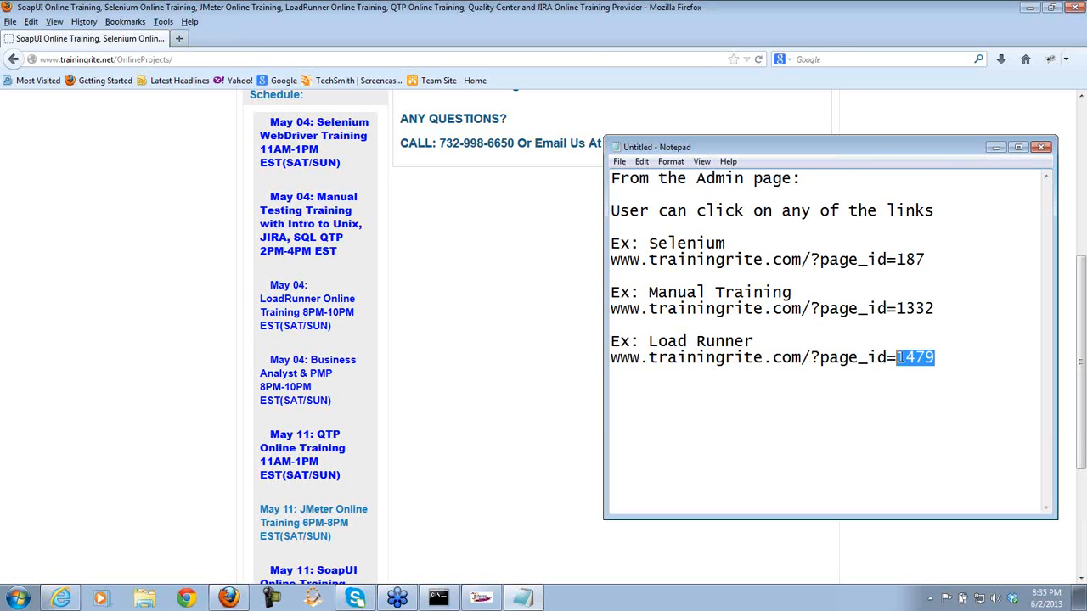
click(903, 401)
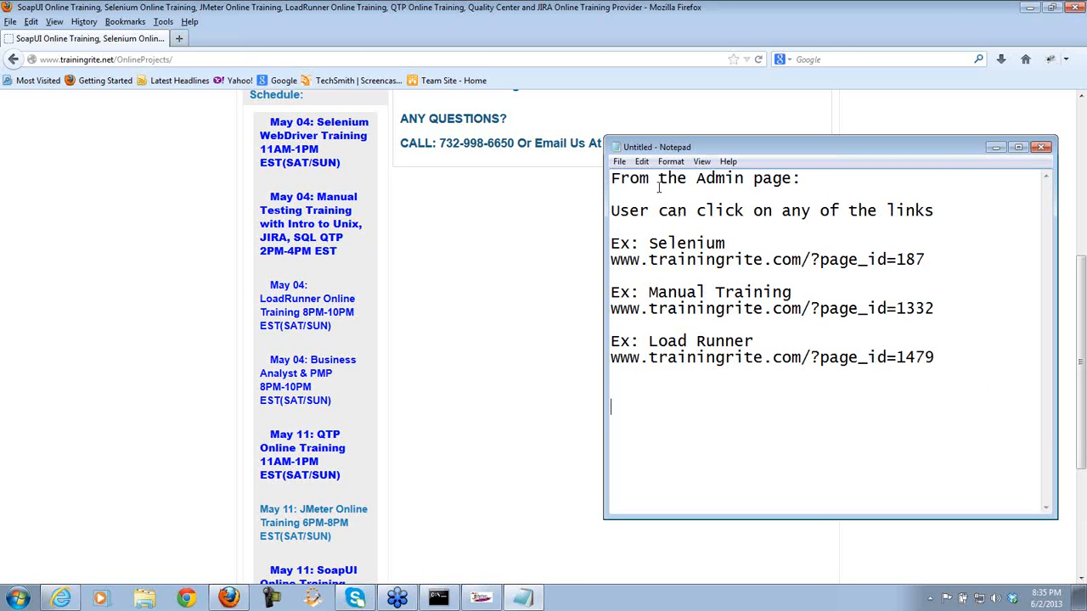
drag(799, 179, 603, 181)
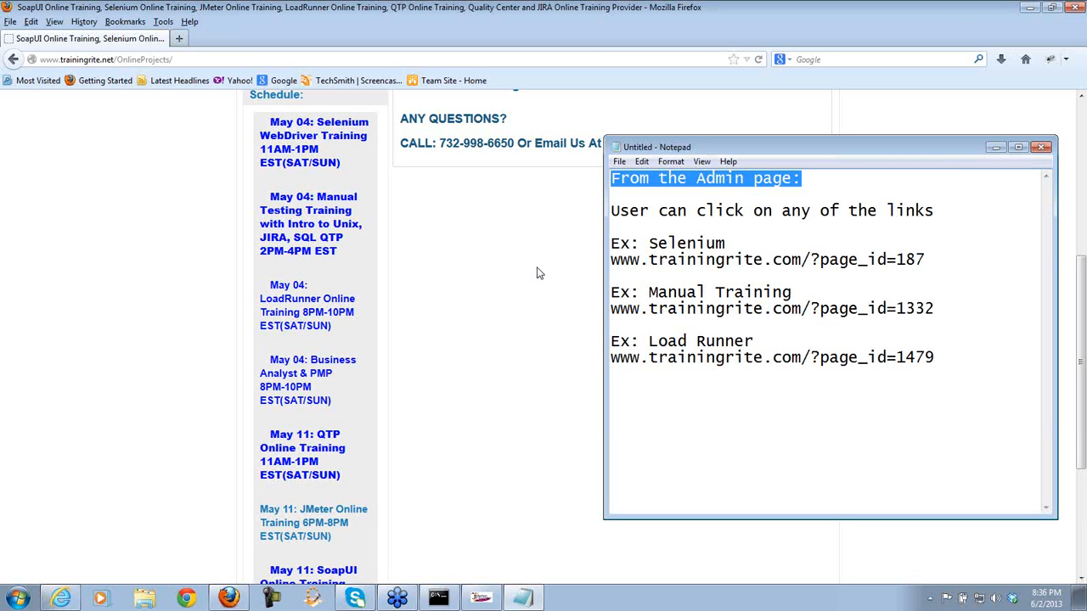
- View the /OnlineProjects/ - Admin Page request in JMeter, compare with the TrainingRite page in Firefox, then return
click(472, 601)
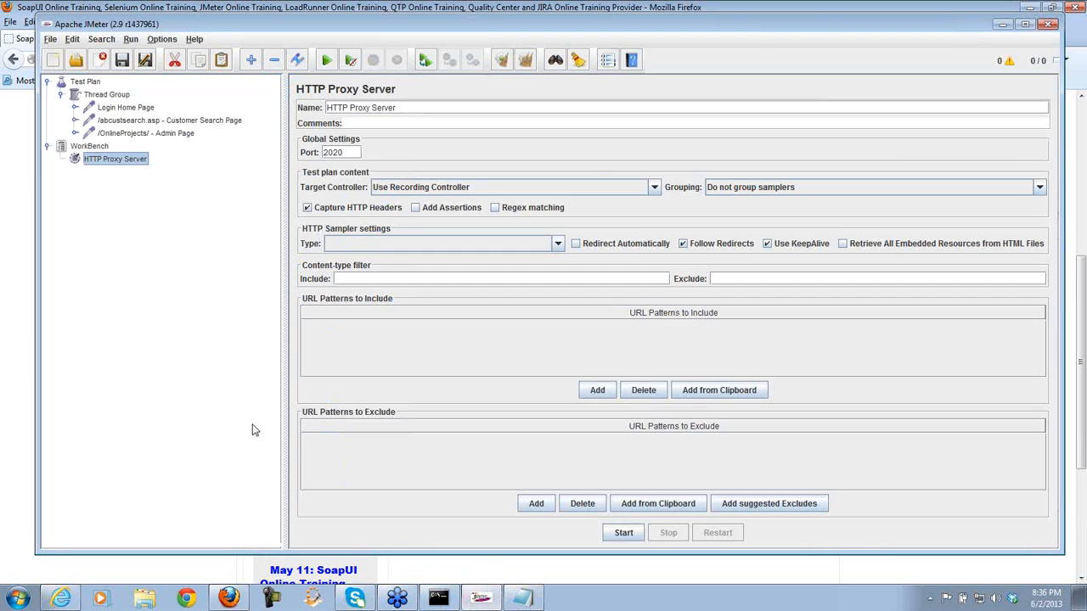
click(167, 138)
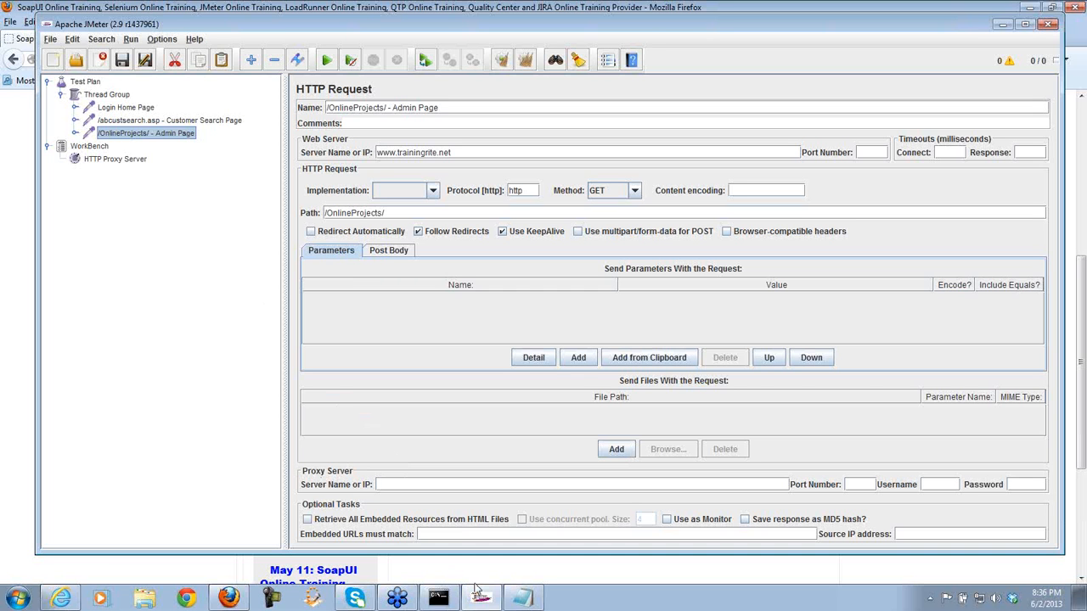
mouse_move(481, 600)
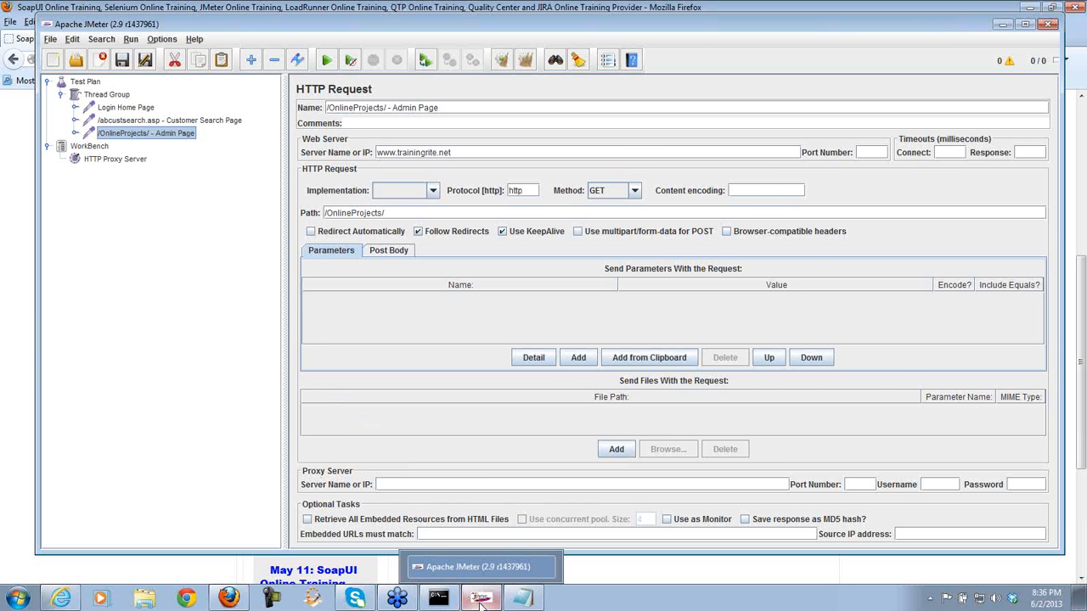
click(481, 599)
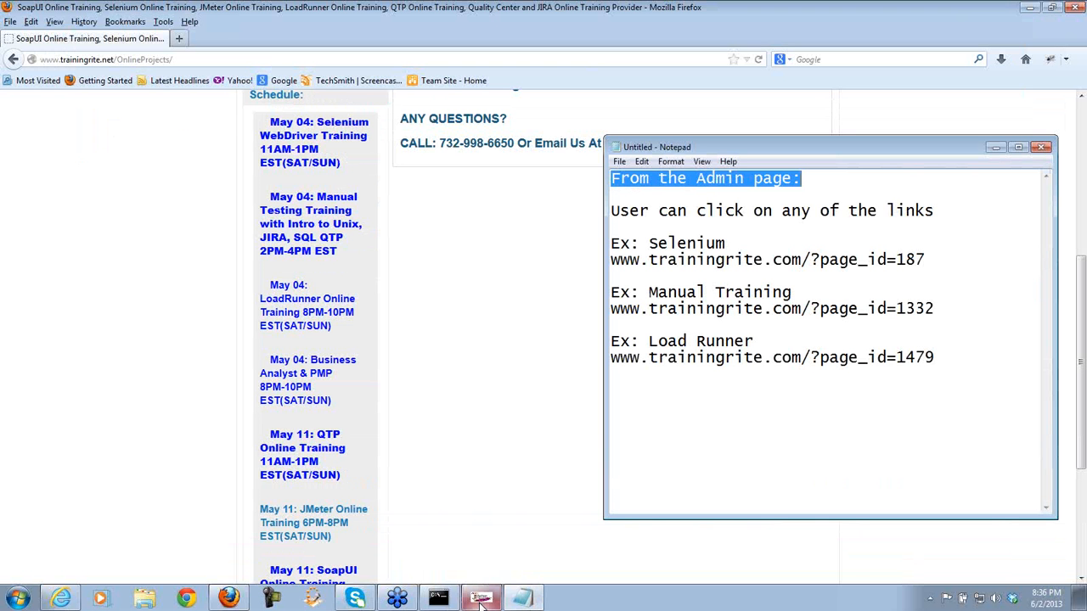
click(511, 379)
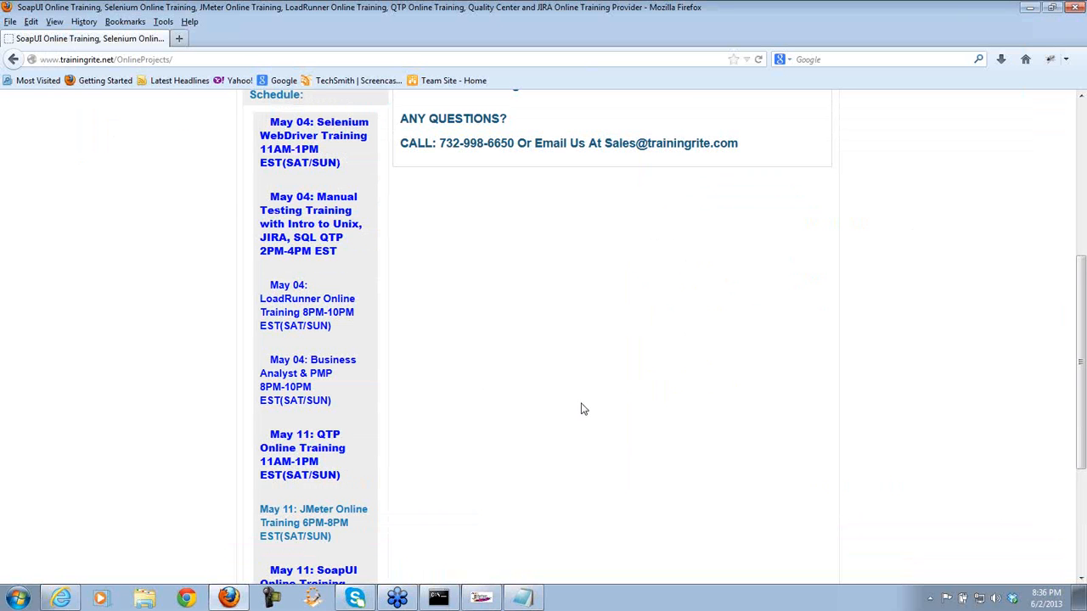
scroll(843, 255, up, 5)
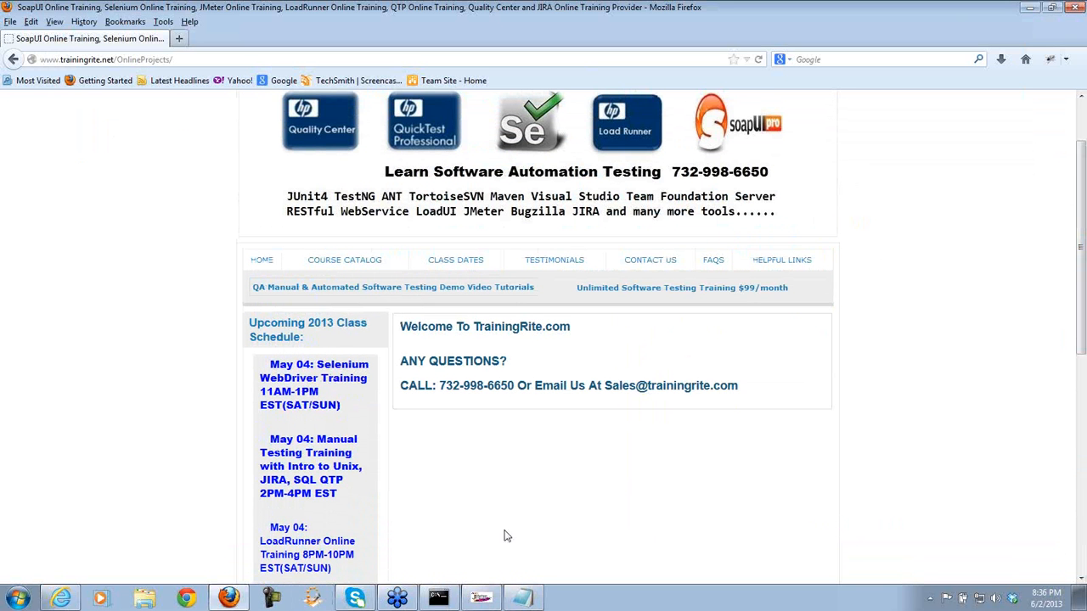
drag(1080, 273, 1080, 353)
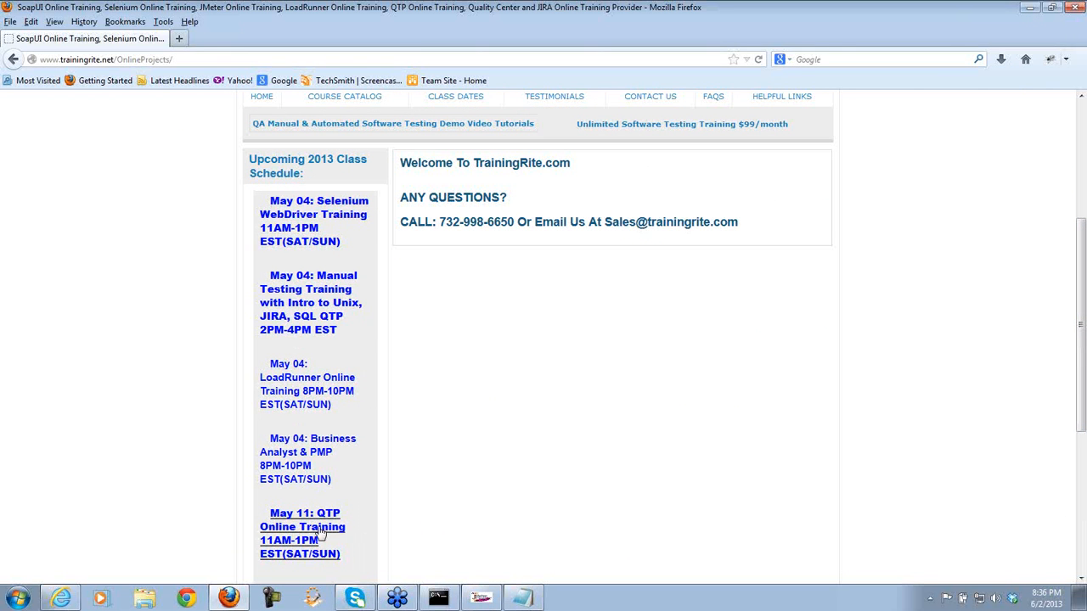
click(489, 598)
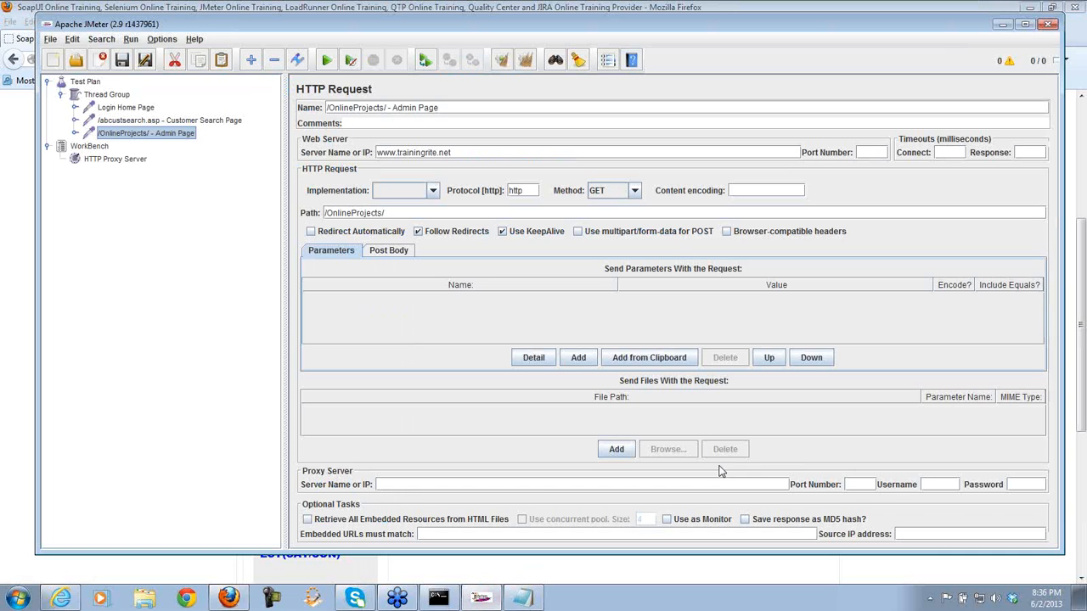
- Start HTTP Proxy Server recording and open the May 11: QTP Online Training page in Firefox
click(140, 161)
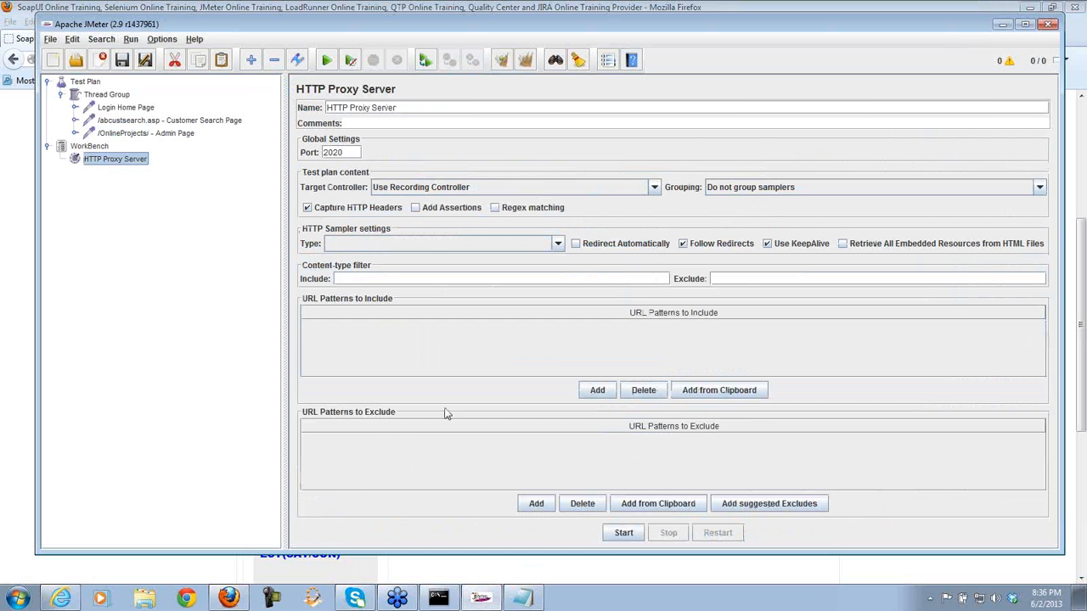
click(624, 533)
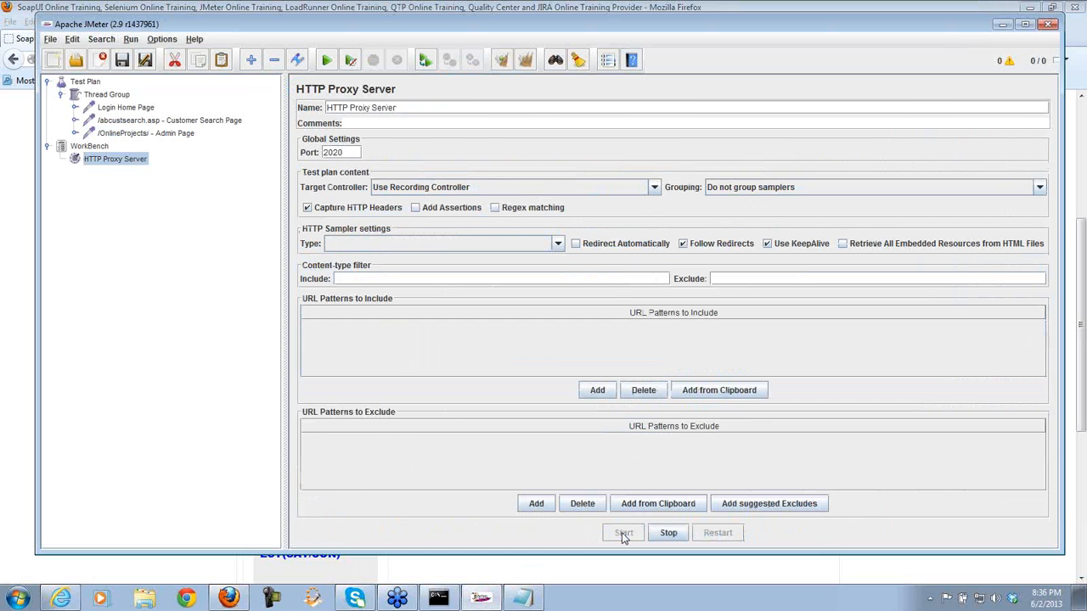
click(629, 577)
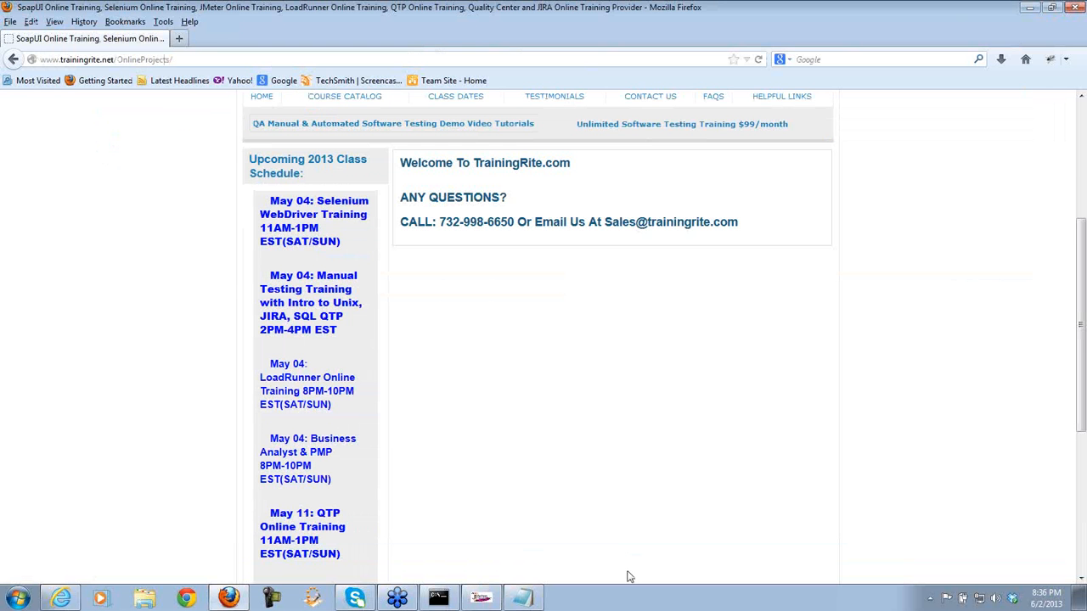
click(298, 534)
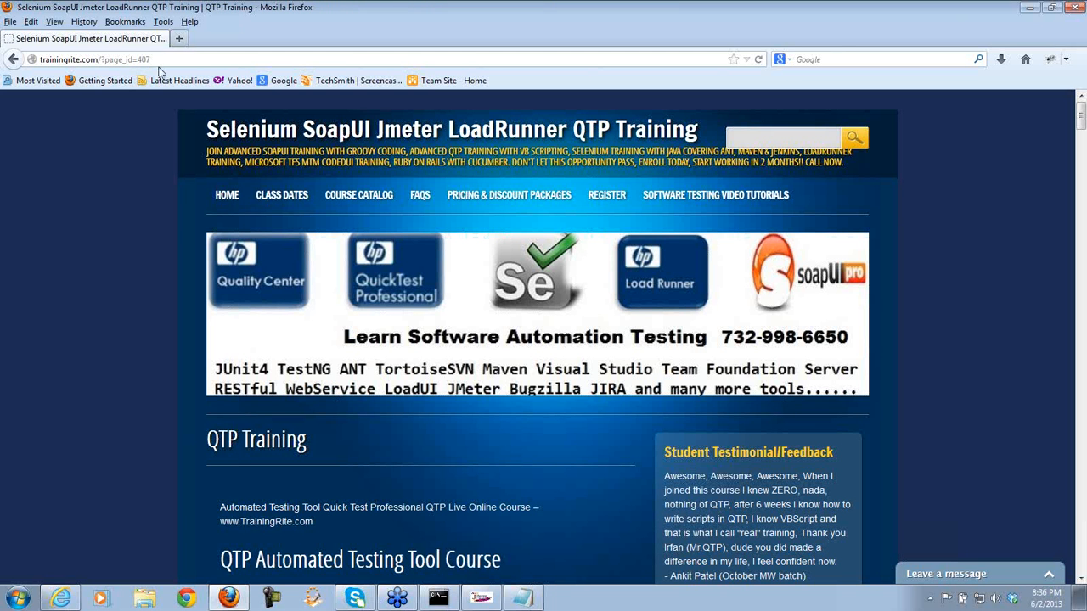
- Stop the proxy recording and inspect the comment-reply.js and page_id 407 '/' requests
click(480, 598)
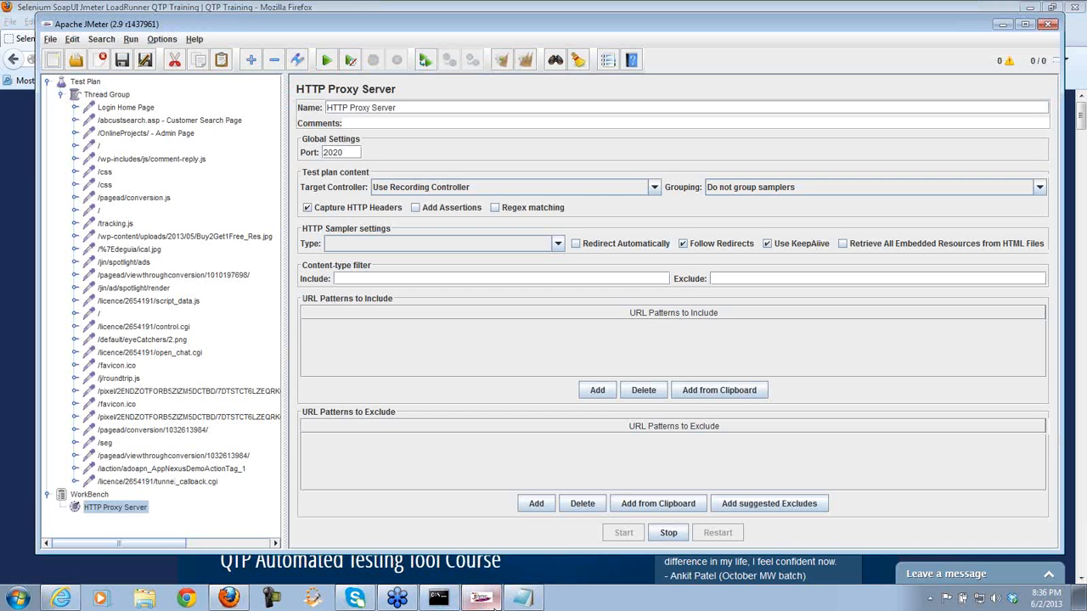
click(669, 534)
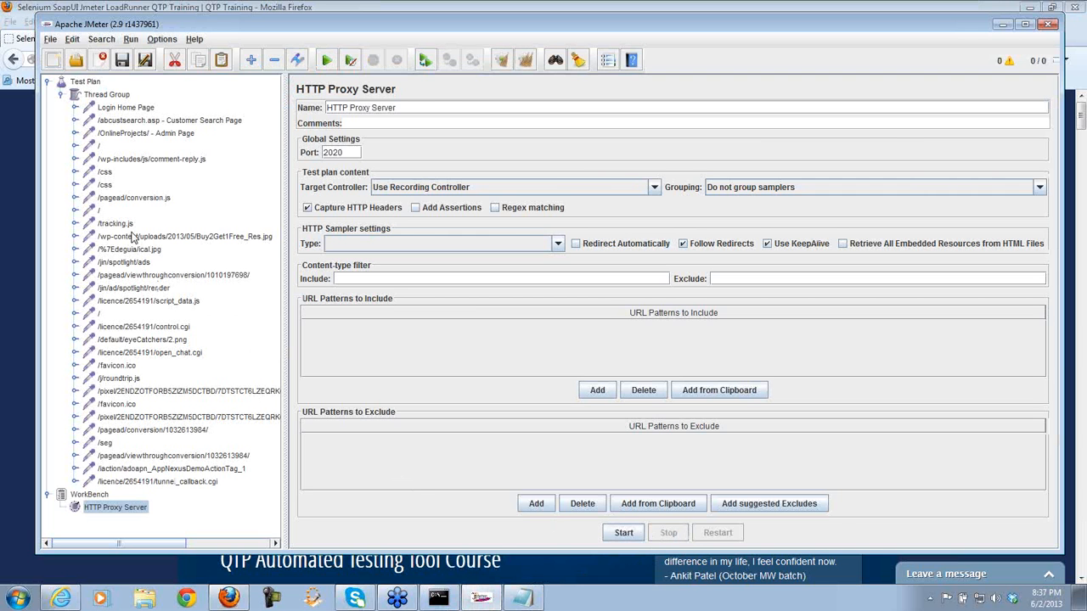
click(197, 161)
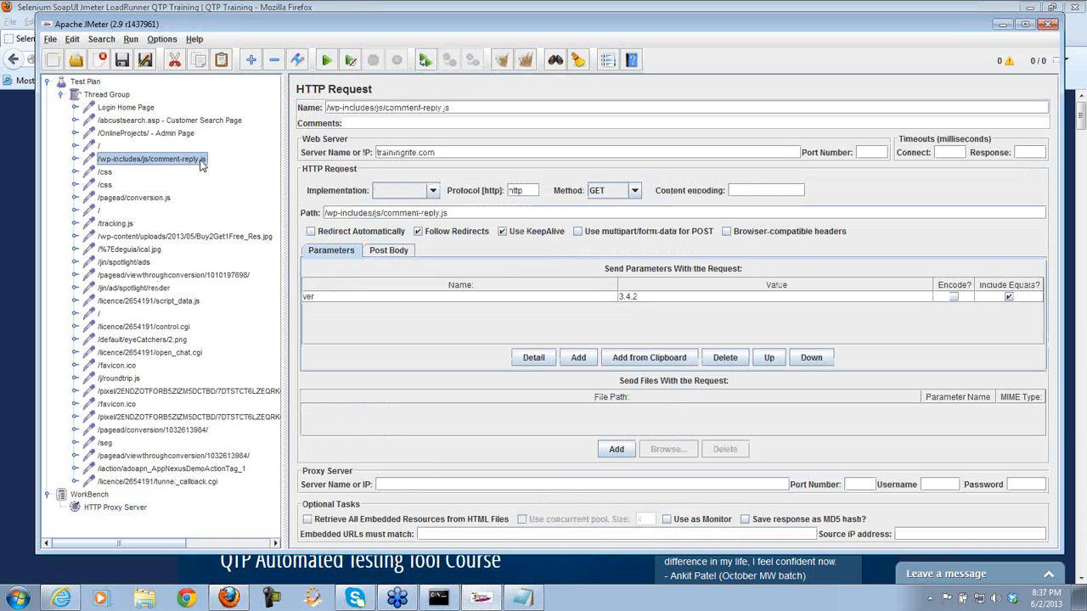
click(100, 147)
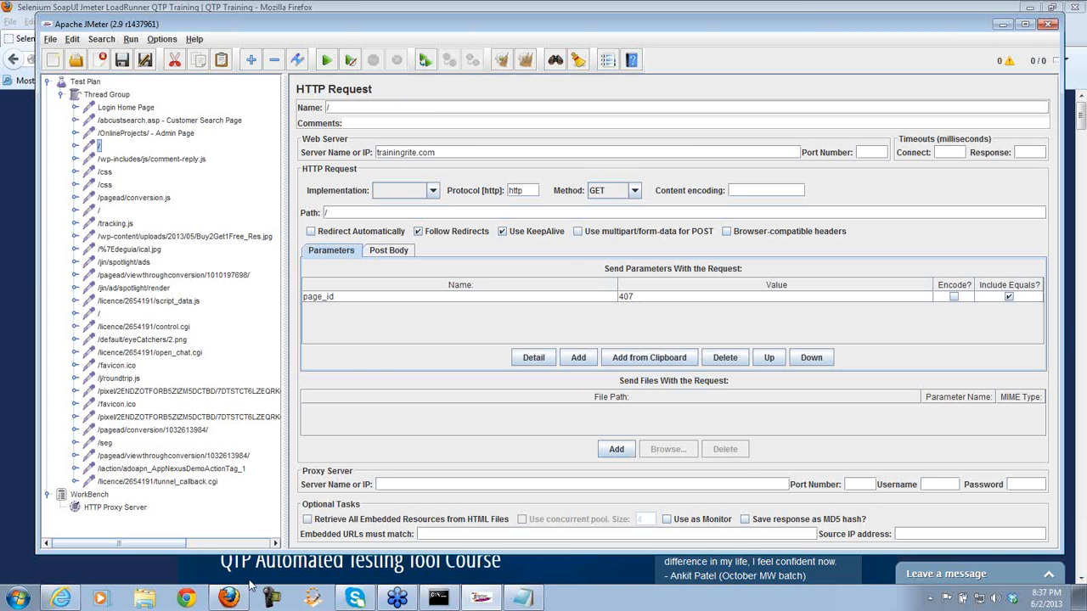
click(87, 576)
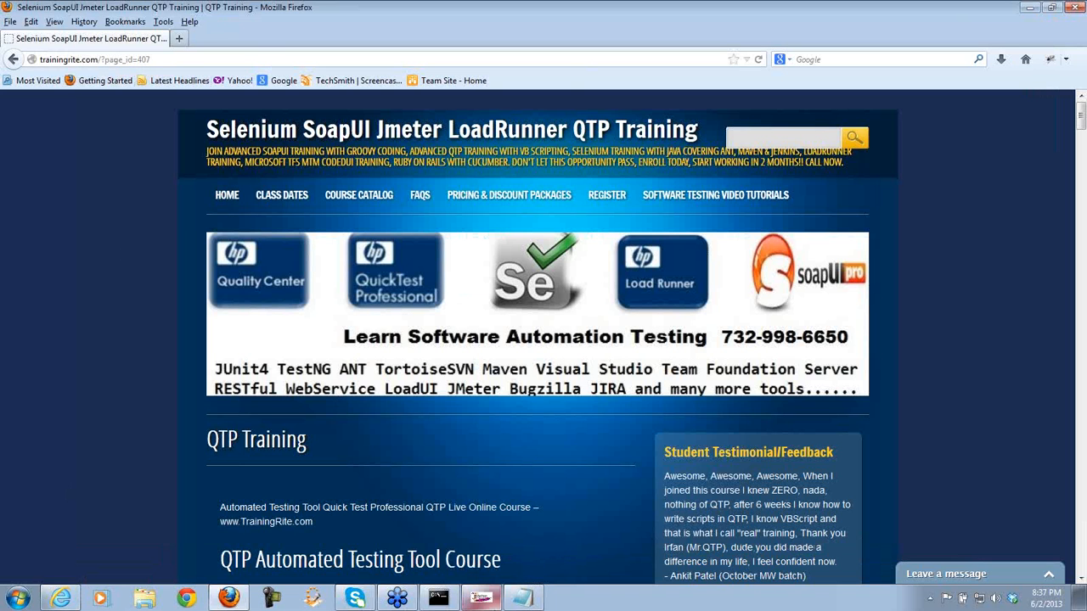
click(480, 597)
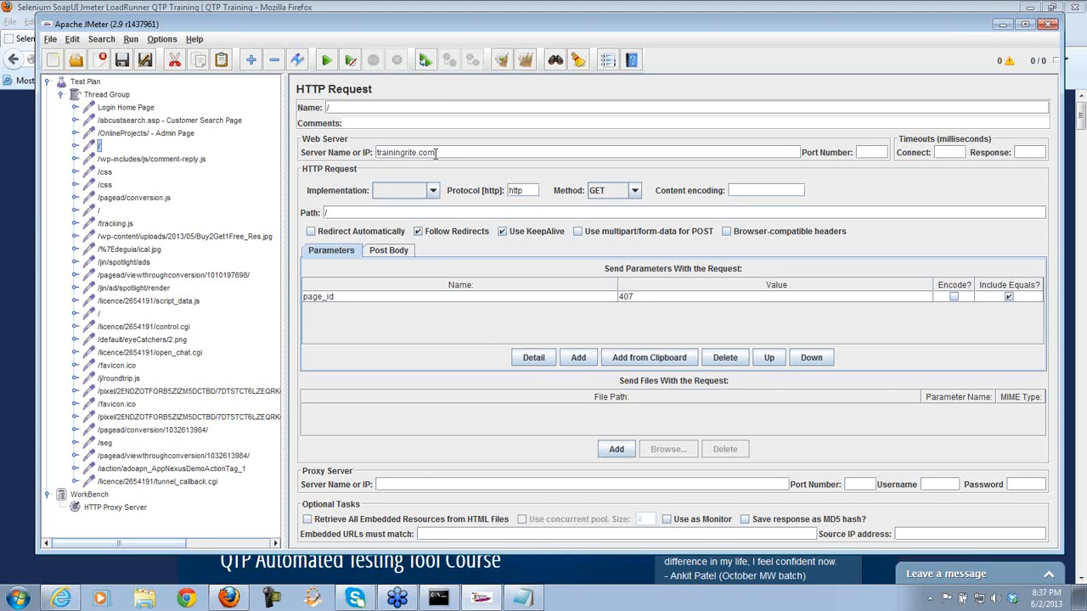
- Delete the comment-reply.js, open_chat.cgi and tunnel_callback.cgi samplers, confirming the removal
click(112, 161)
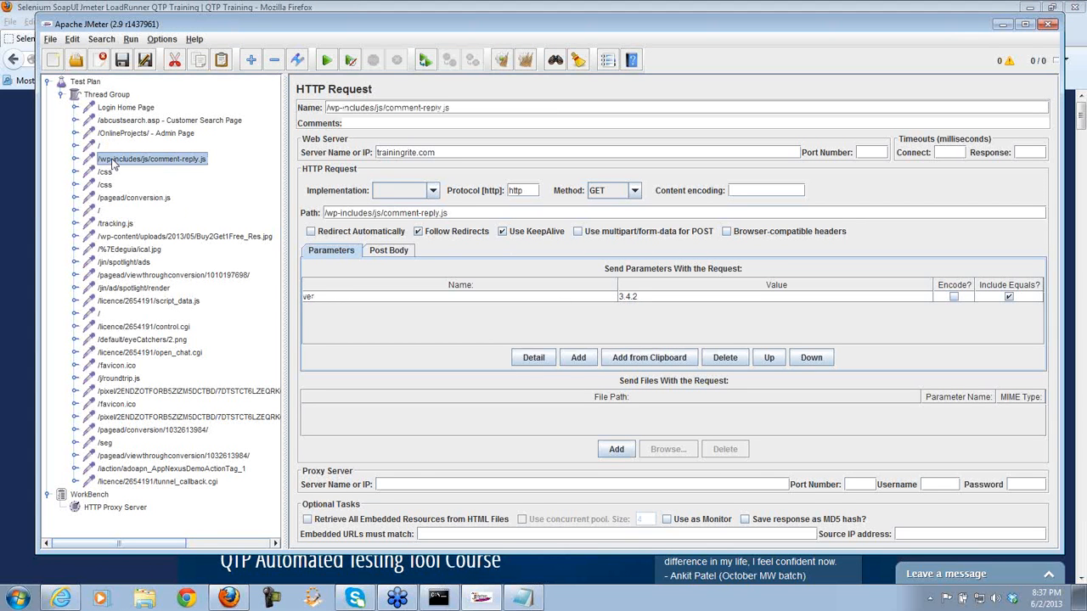
key(shift+Down)
key(shift+Down)
key(shift+Down)
key(shift+Down)
key(shift+Down)
key(shift+Down)
key(shift+Down)
key(shift+Down)
key(shift+Down)
key(shift+Down)
key(shift+Down)
key(shift+Down)
key(shift+Down)
key(shift+Down)
key(shift+Down)
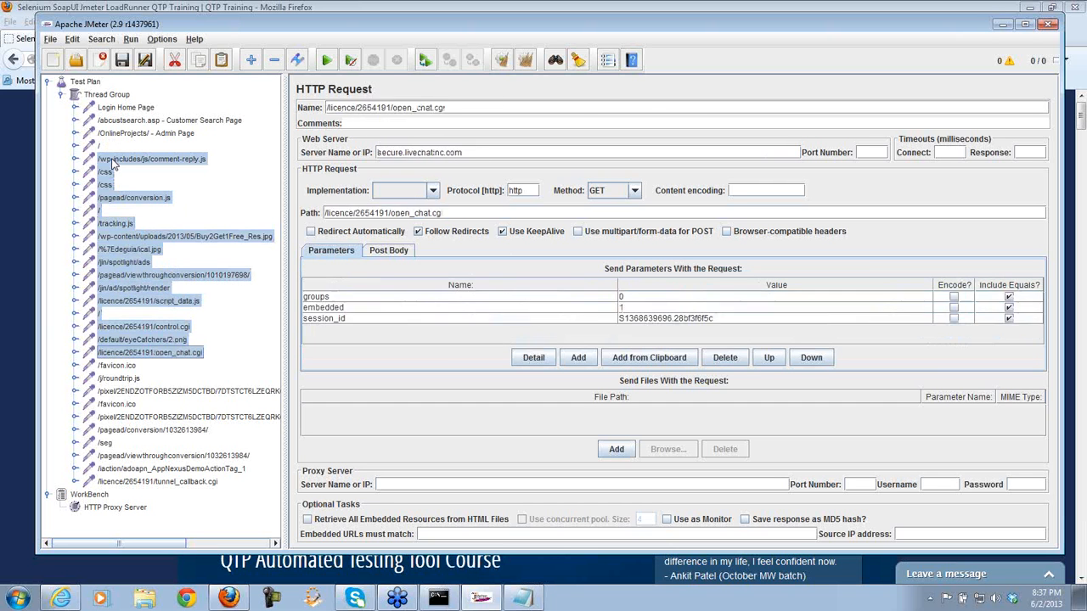
key(shift+Down)
key(shift+Down)
key(shift+Down)
key(shift+Down)
key(shift+Down)
key(shift+Down)
key(shift+Down)
key(shift+Down)
key(shift+Down)
key(shift+Down)
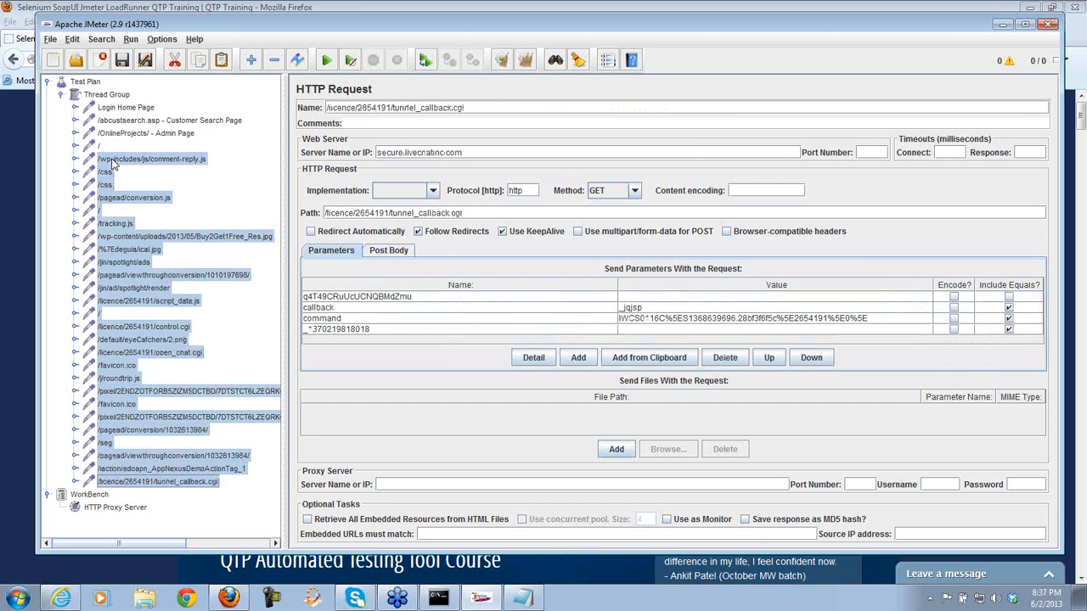
key(Delete)
key(Return)
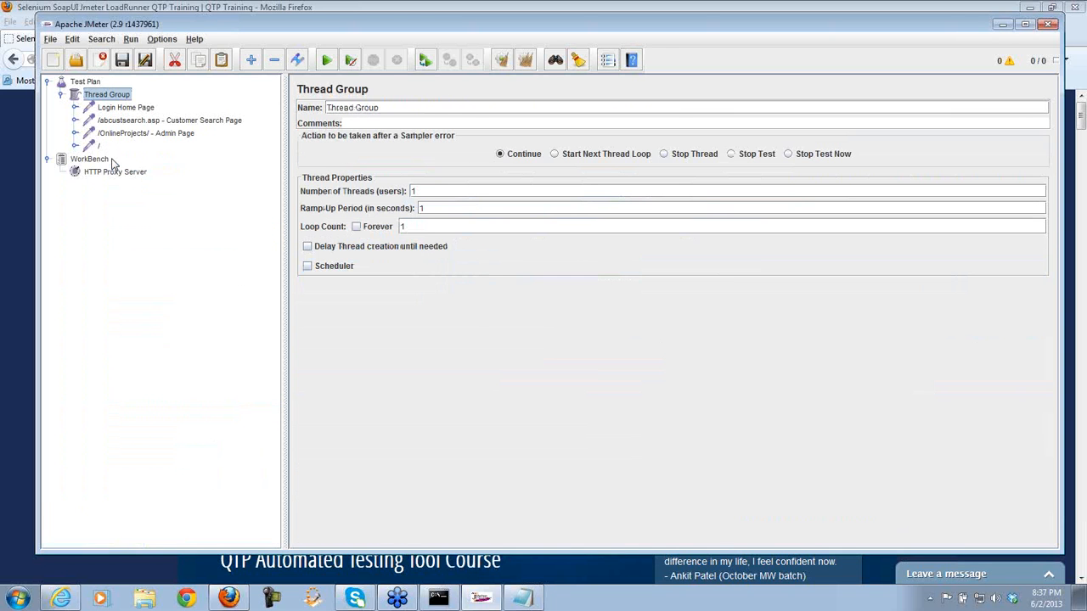
- Rename the '/' request sending page_id 407 to '/TrainingRite.com Course Page'
click(99, 147)
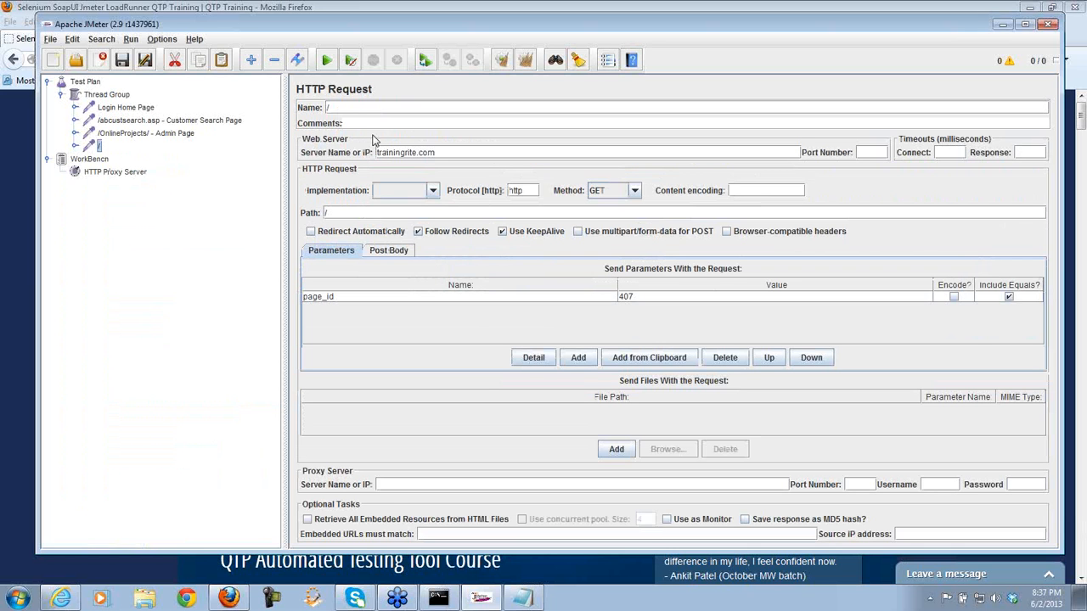
click(353, 107)
text(m.)
text(Course )
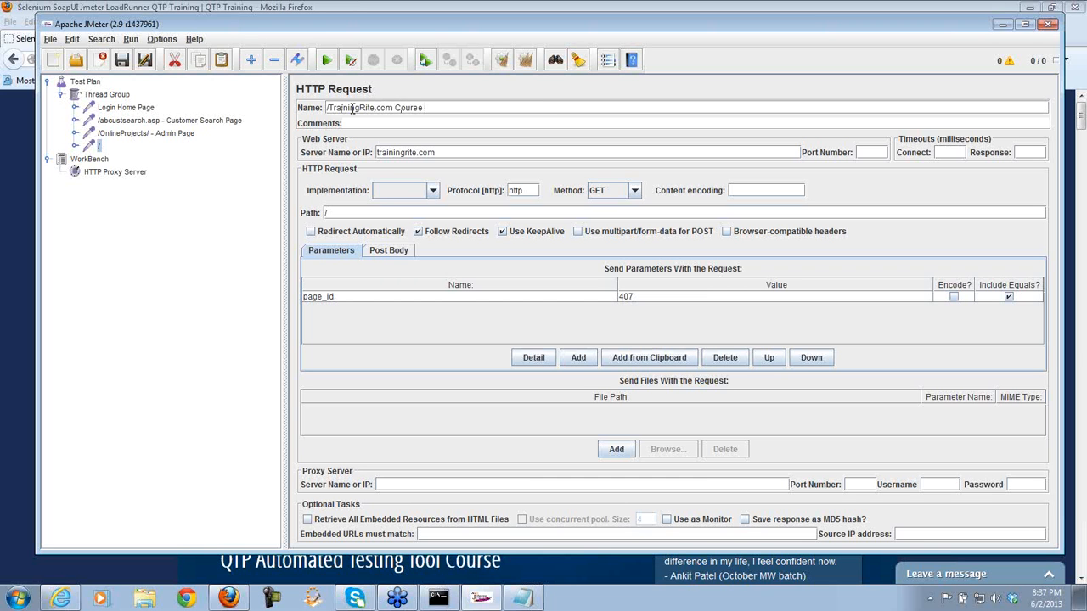
text(Page)
click(126, 98)
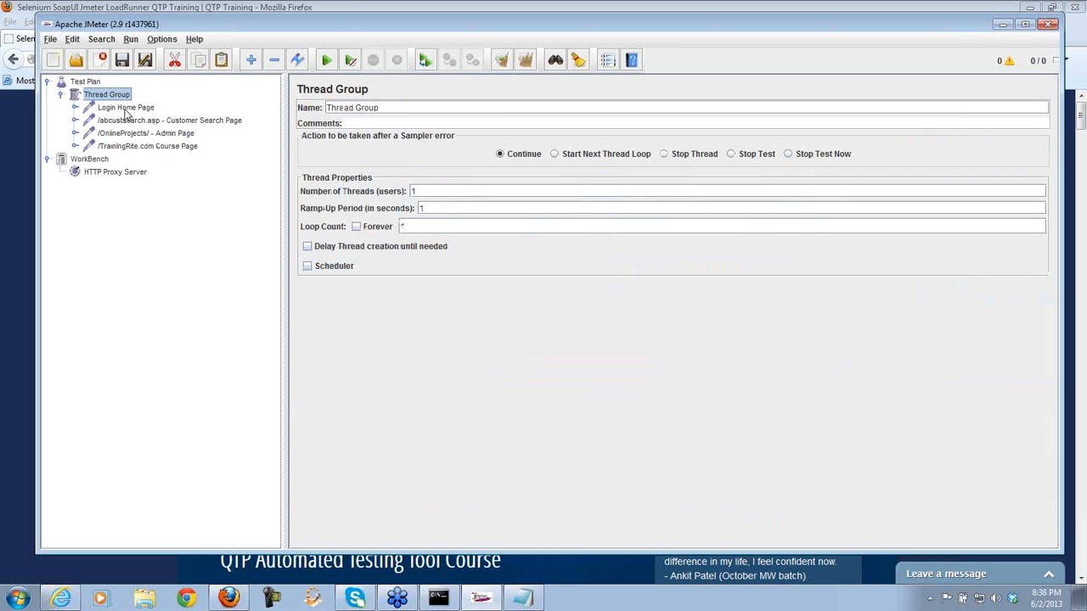
- Review the Login Home, Customer Search, Admin and Course Page requests, then go back in Firefox
click(125, 107)
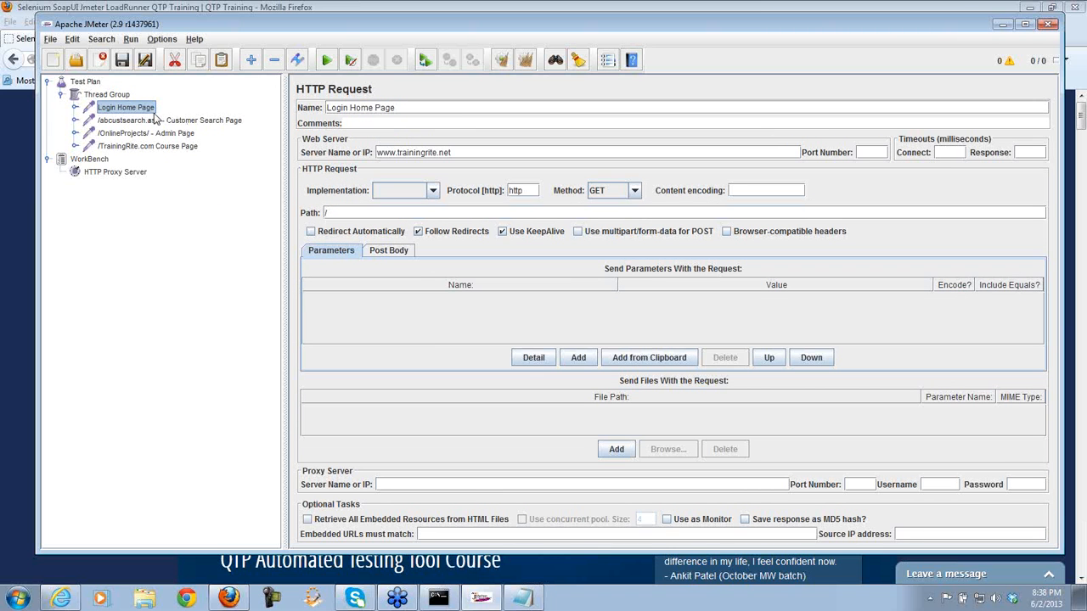
click(179, 122)
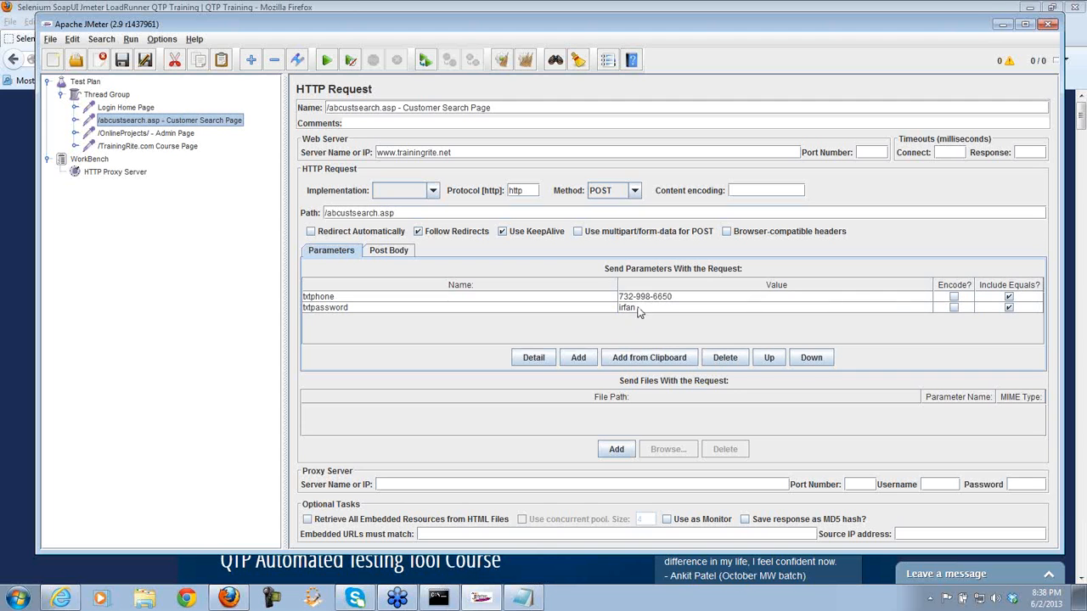
click(186, 137)
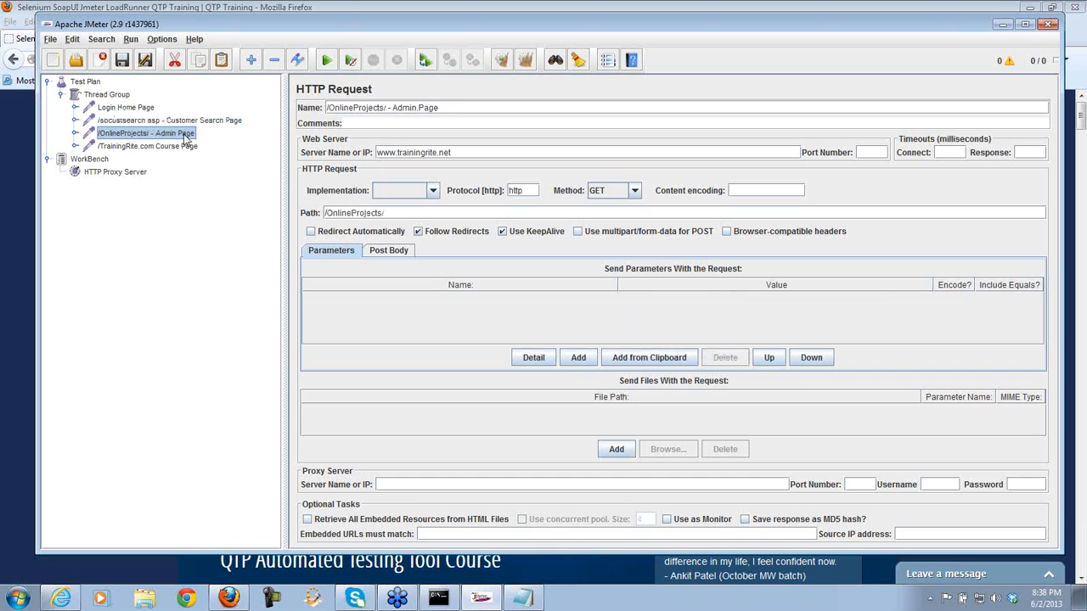
click(189, 148)
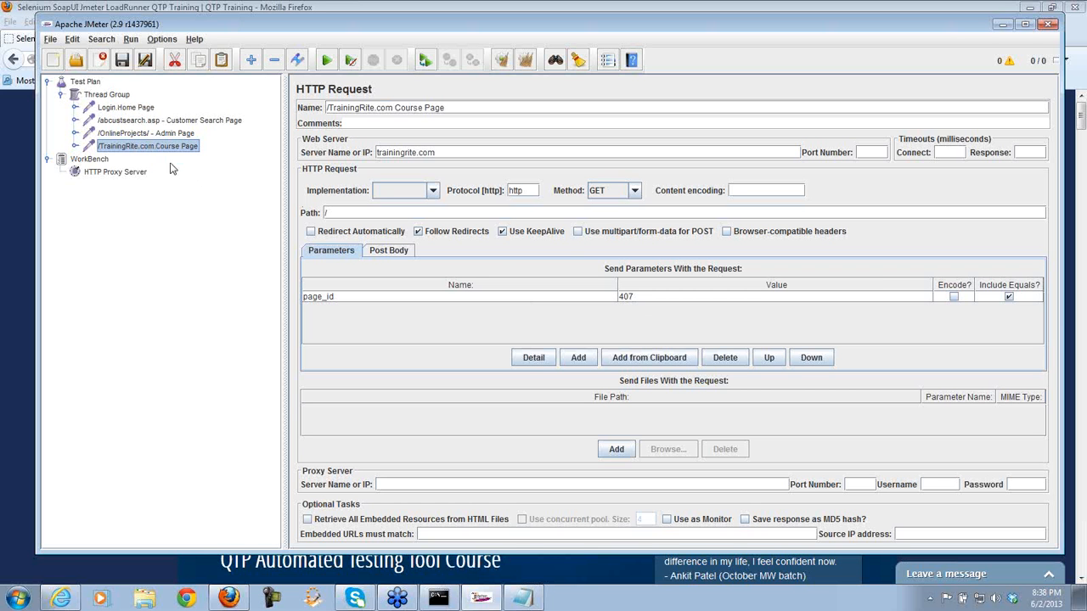
click(170, 564)
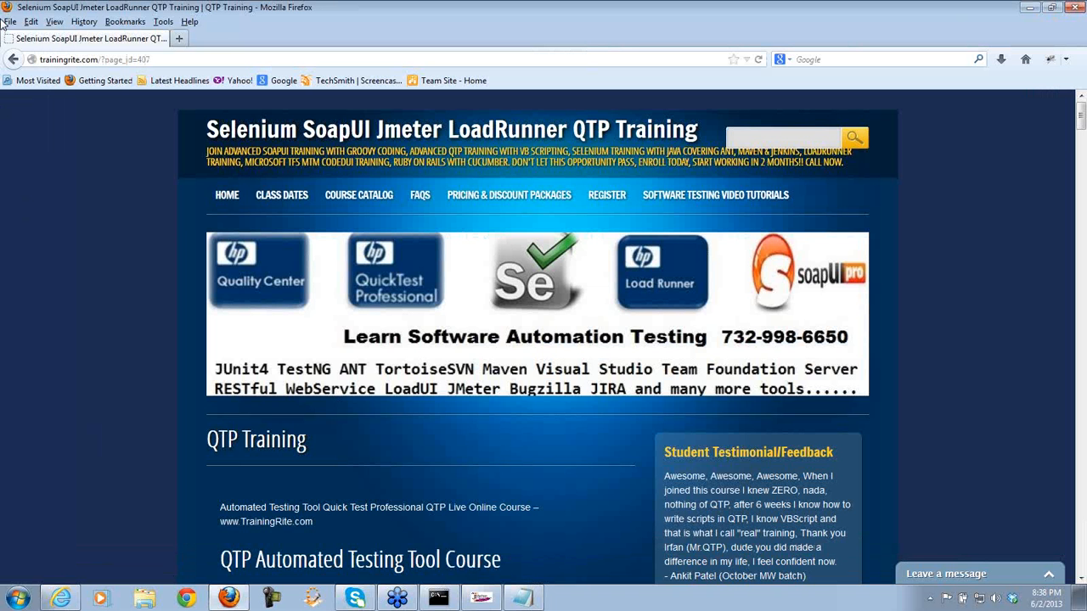
click(13, 59)
- Retry the TrainingRite login in Firefox, then switch through JMeter to Internet Explorer
click(13, 60)
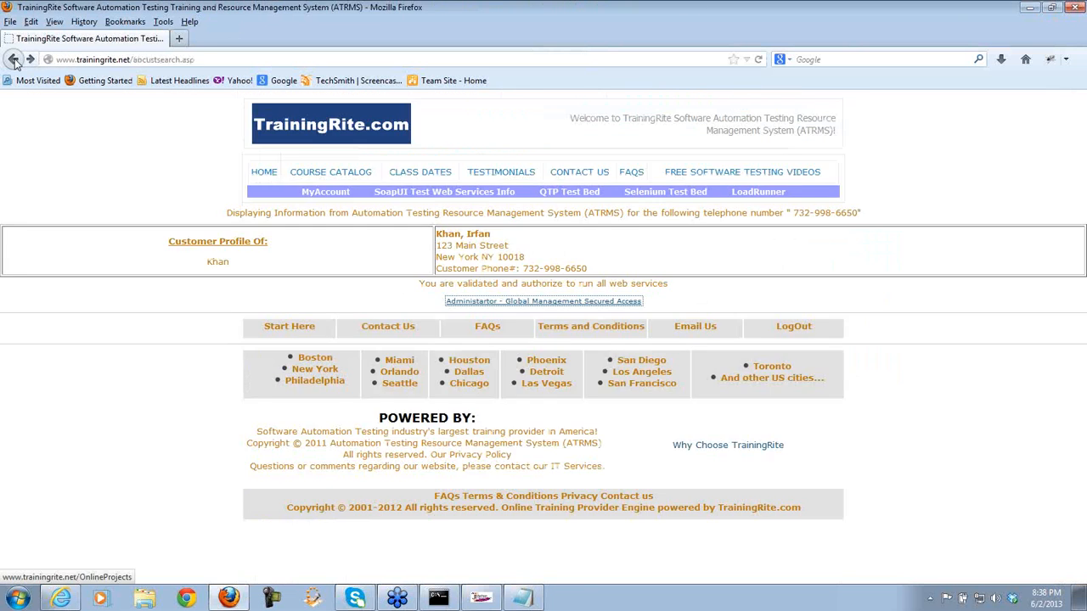
click(14, 59)
click(689, 295)
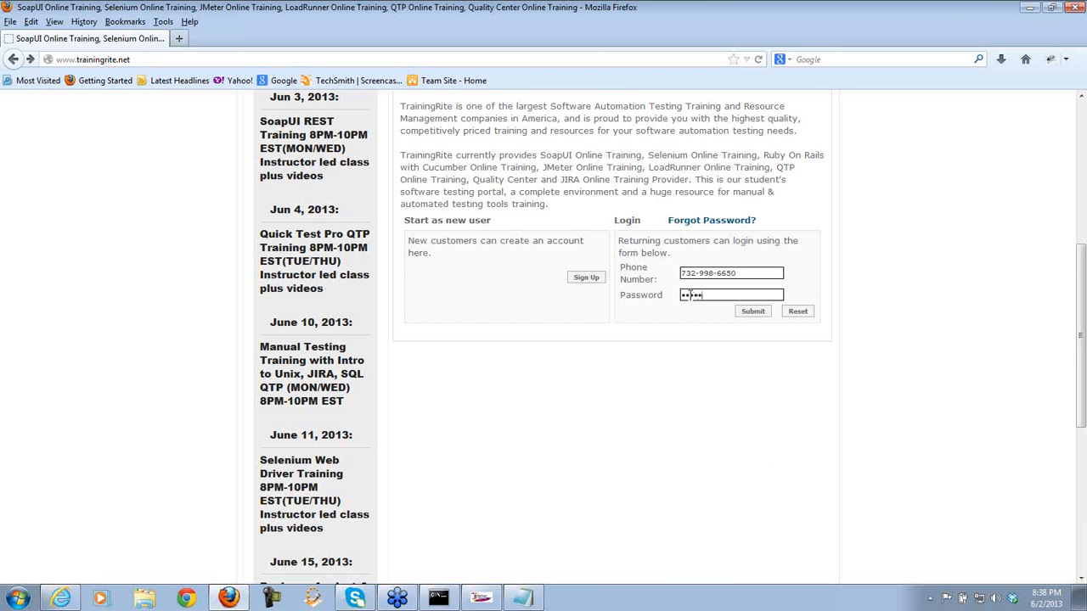
click(753, 313)
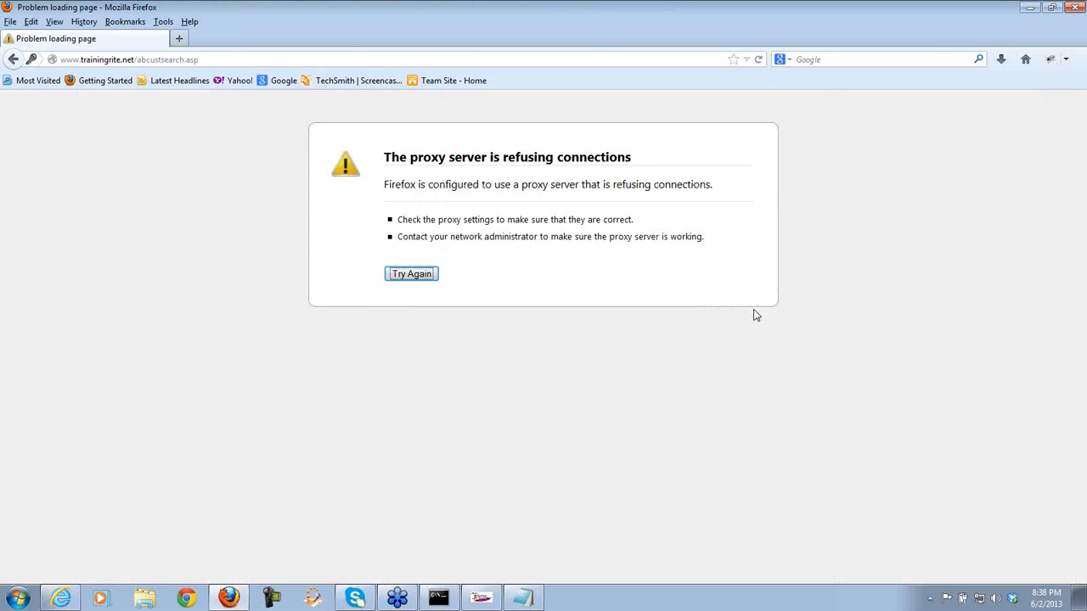
click(499, 592)
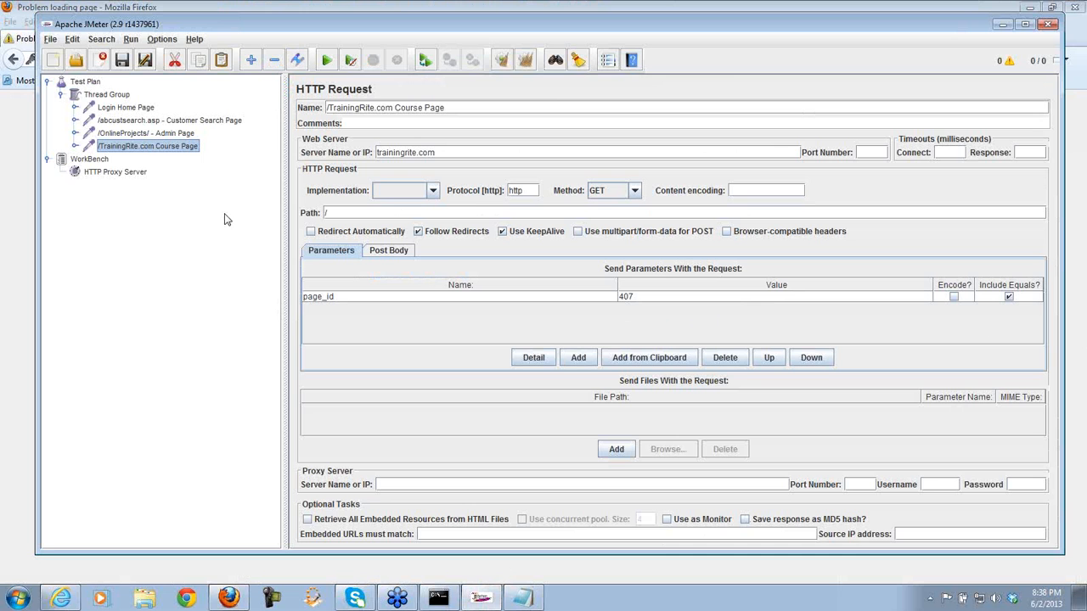
click(63, 597)
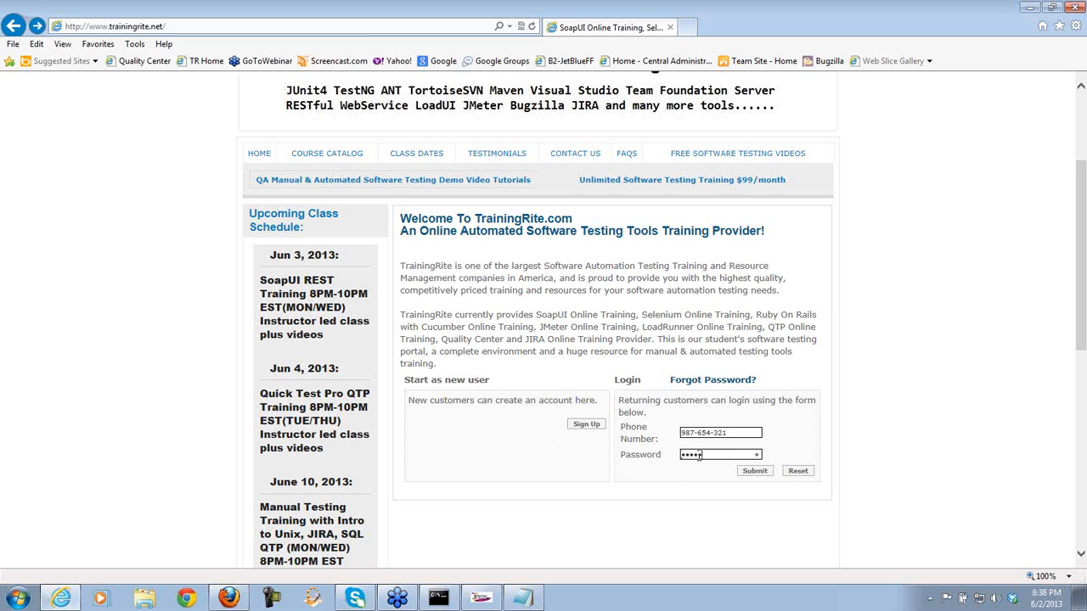
- Log into TrainingRite in Internet Explorer with the login phone number and password
click(754, 470)
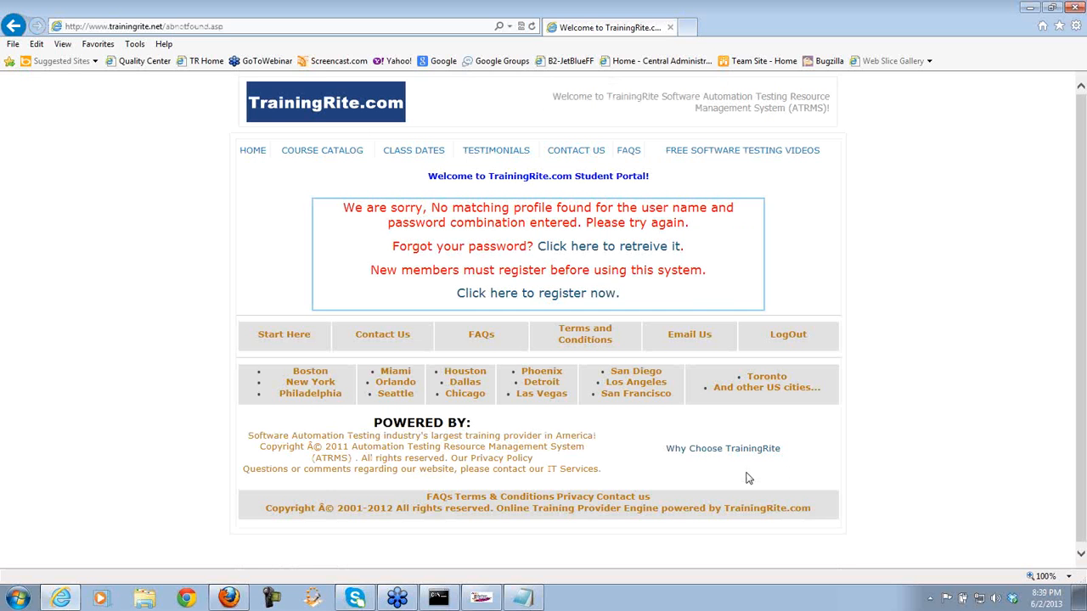
click(14, 27)
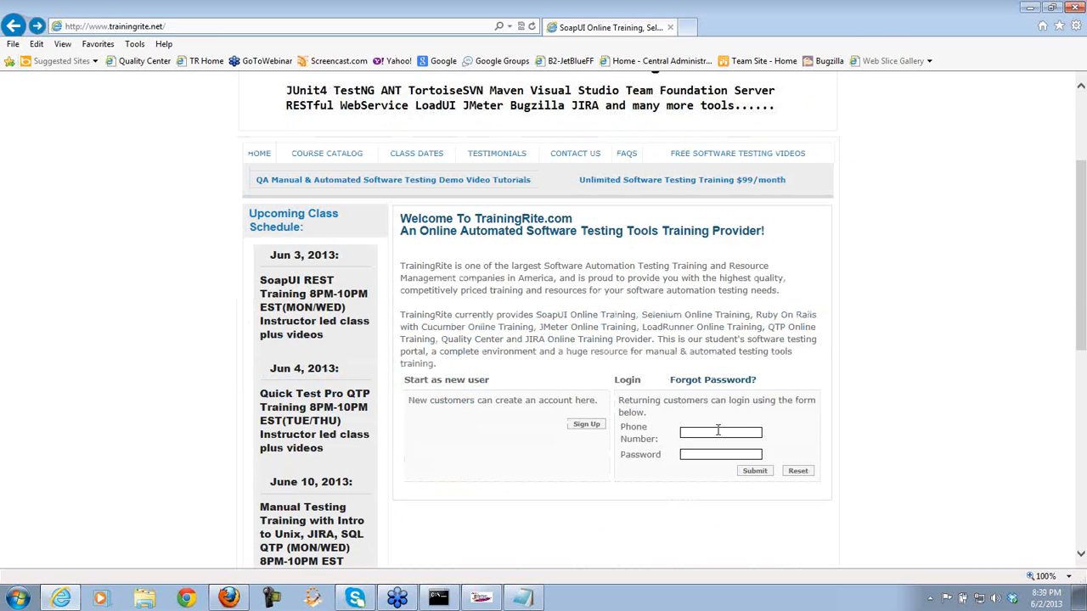
click(718, 432)
key(Tab)
click(747, 470)
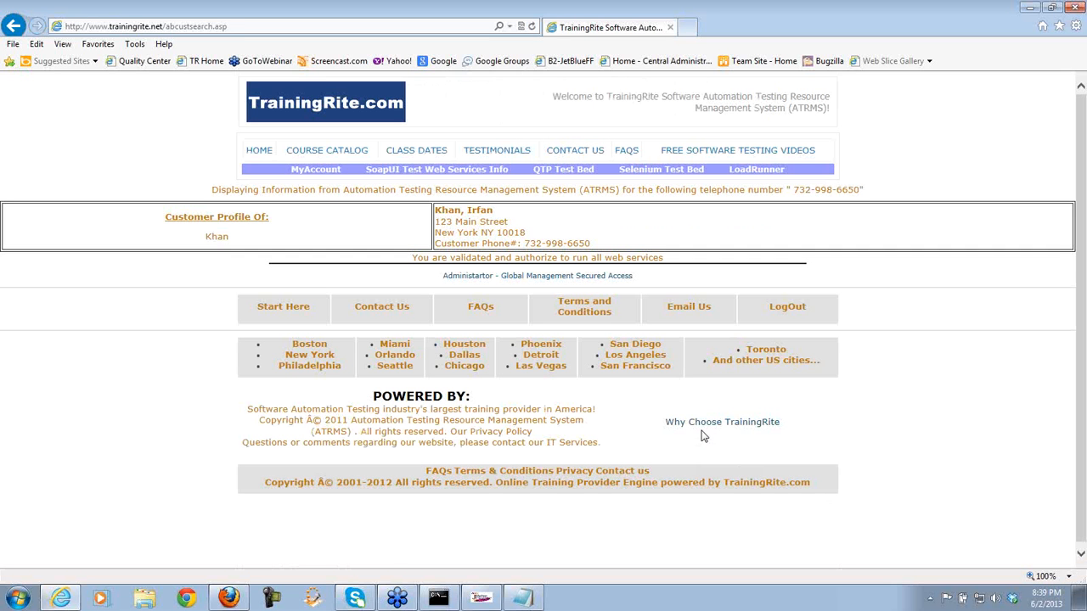
- Open the Secured Access admin page and follow the QTP course link to page_id=407
click(577, 279)
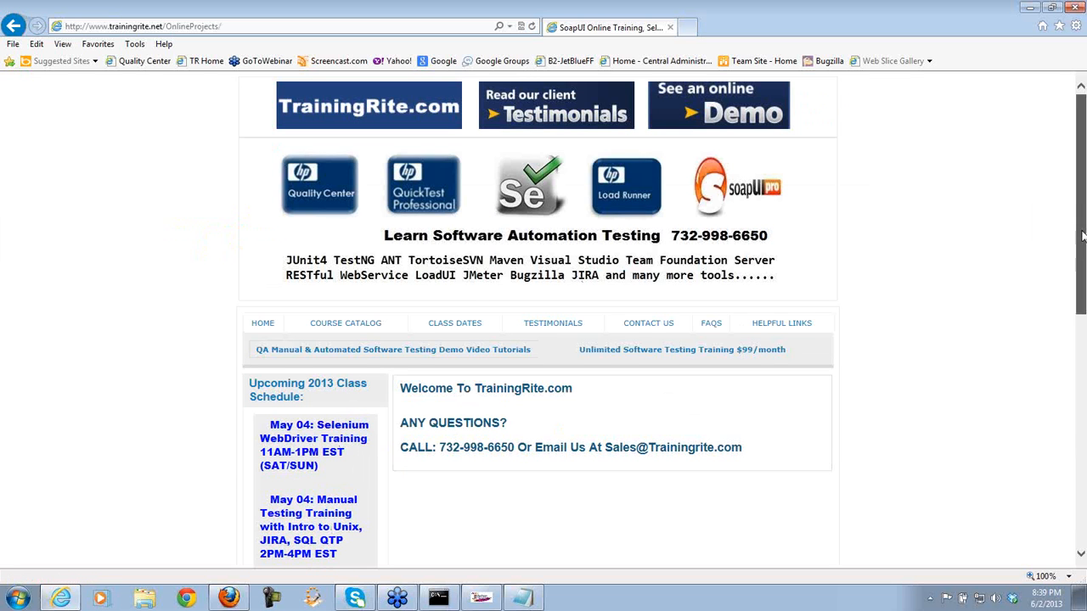
drag(1083, 236, 1083, 375)
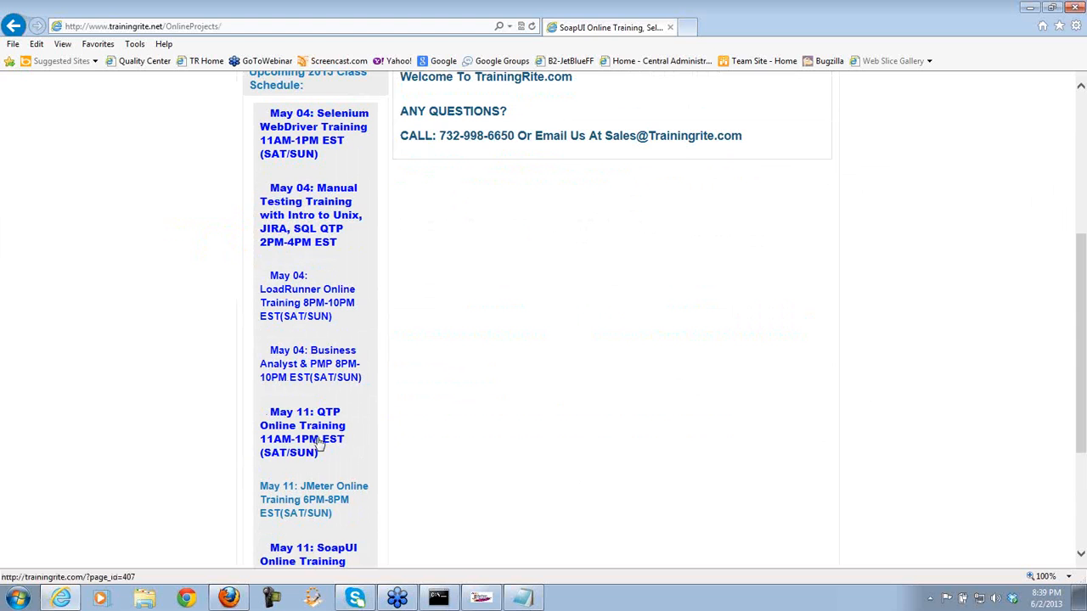
click(319, 443)
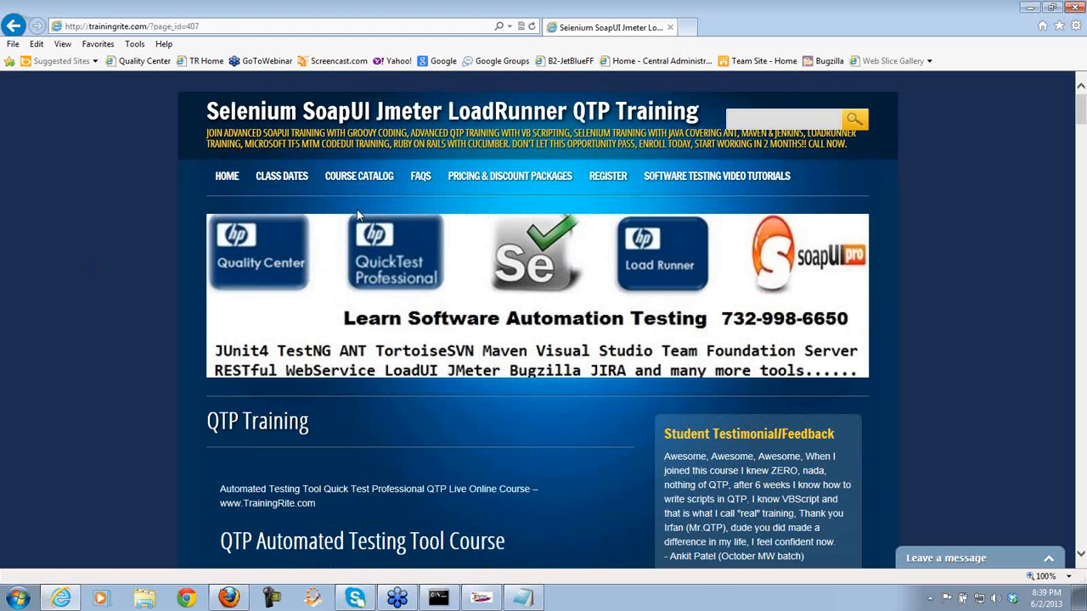
click(481, 598)
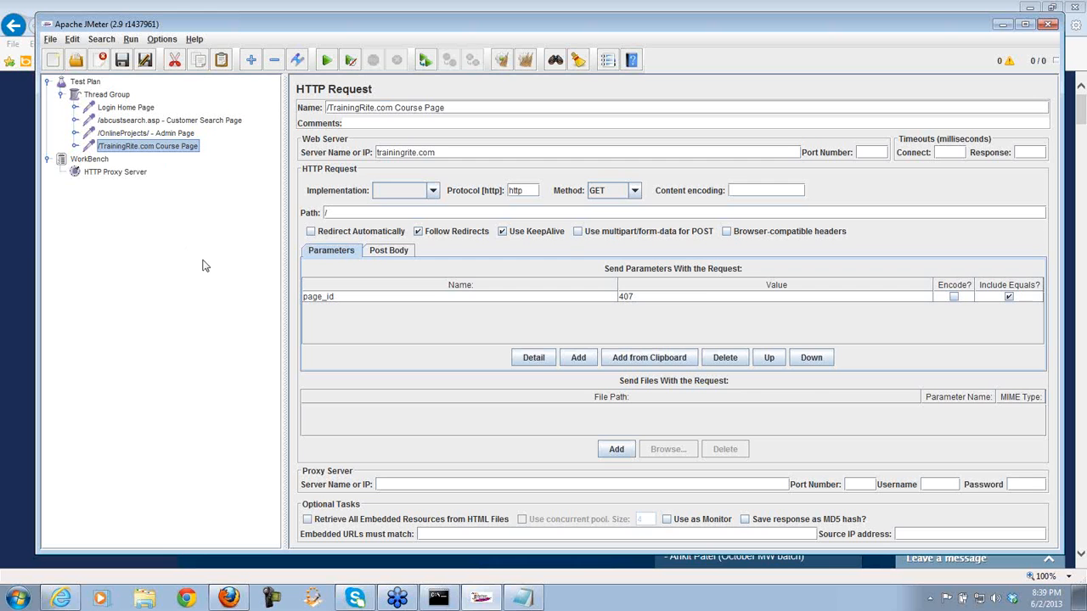
- Close the browser window showing the proxy error
click(127, 171)
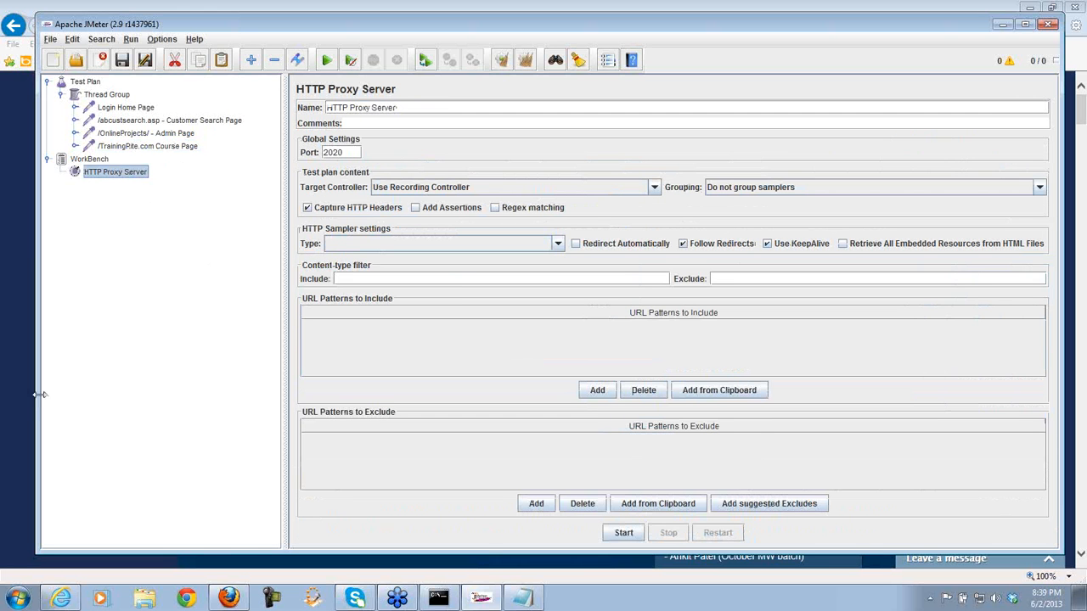
click(230, 597)
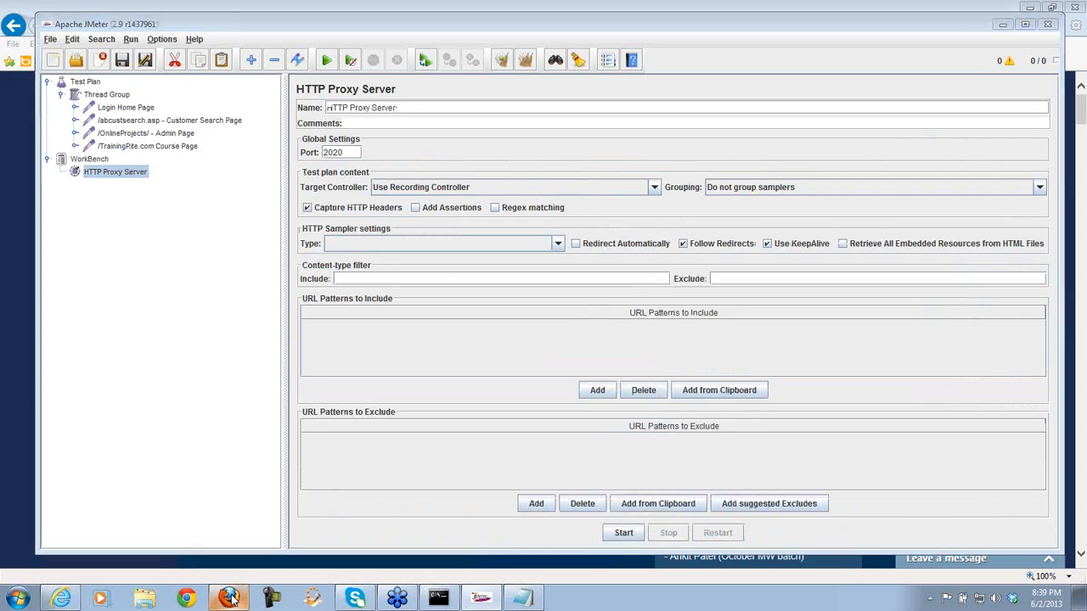
click(1077, 10)
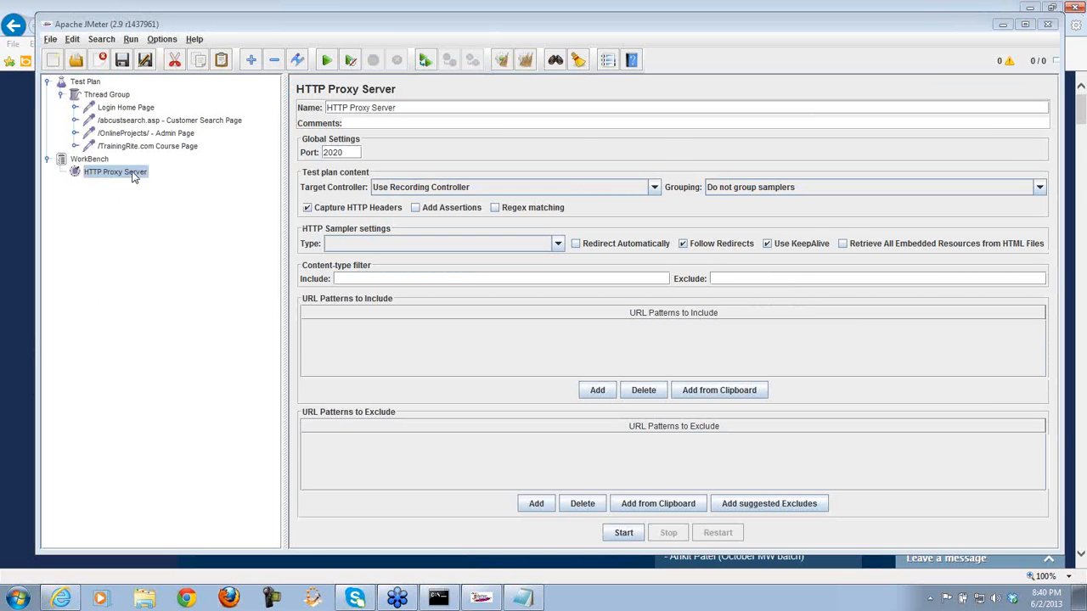
- Add a View Results Tree listener under the Thread Group
click(111, 95)
right_click(111, 95)
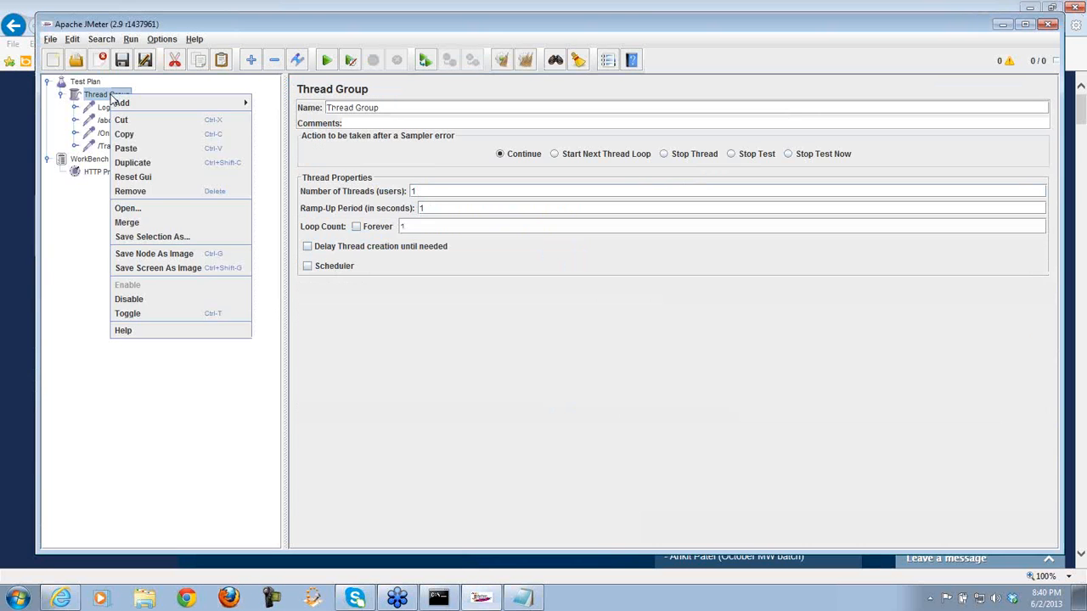
mouse_move(204, 105)
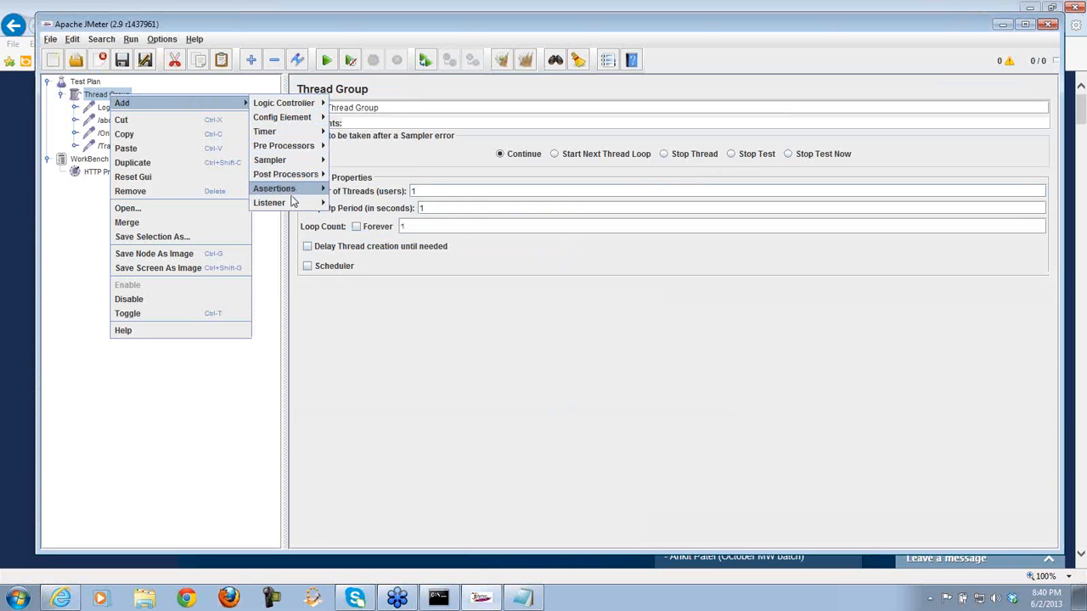
mouse_move(291, 206)
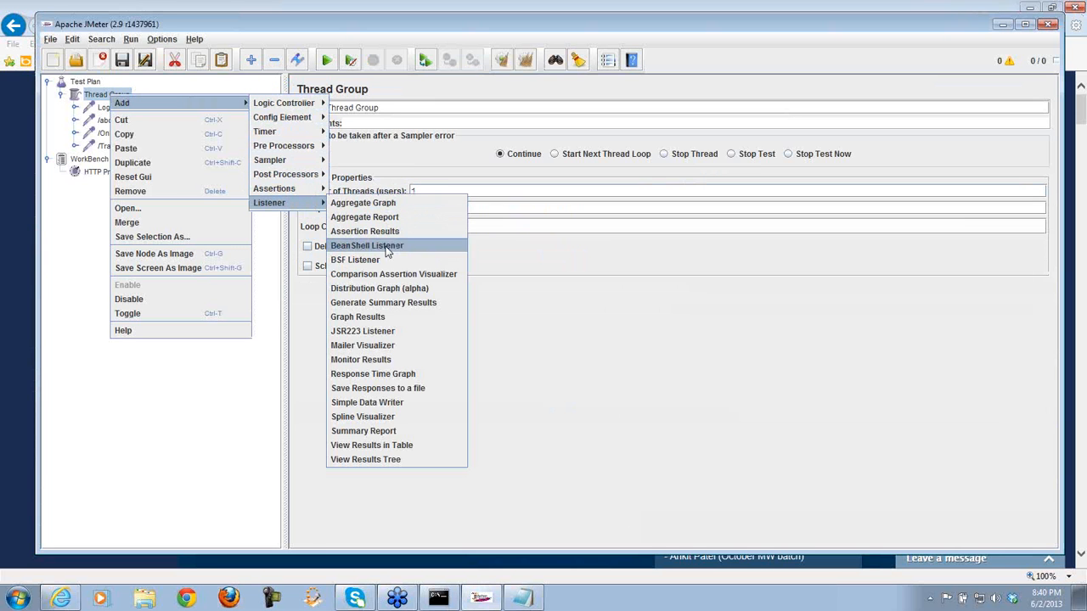
click(378, 461)
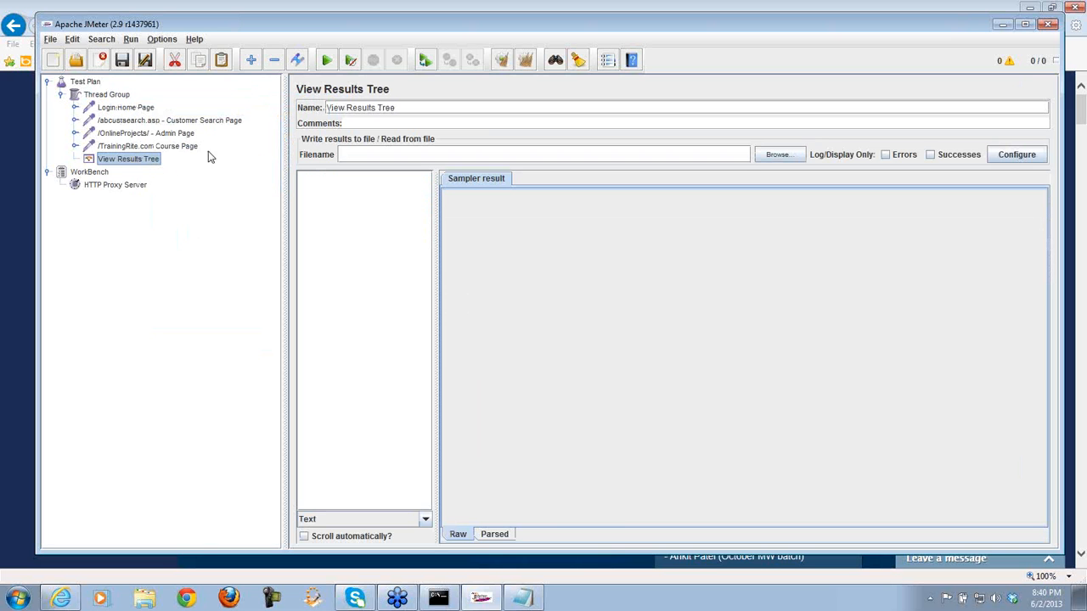
- Start the run and, when asked to save, browse to JMeterTraining\May_2013
click(326, 61)
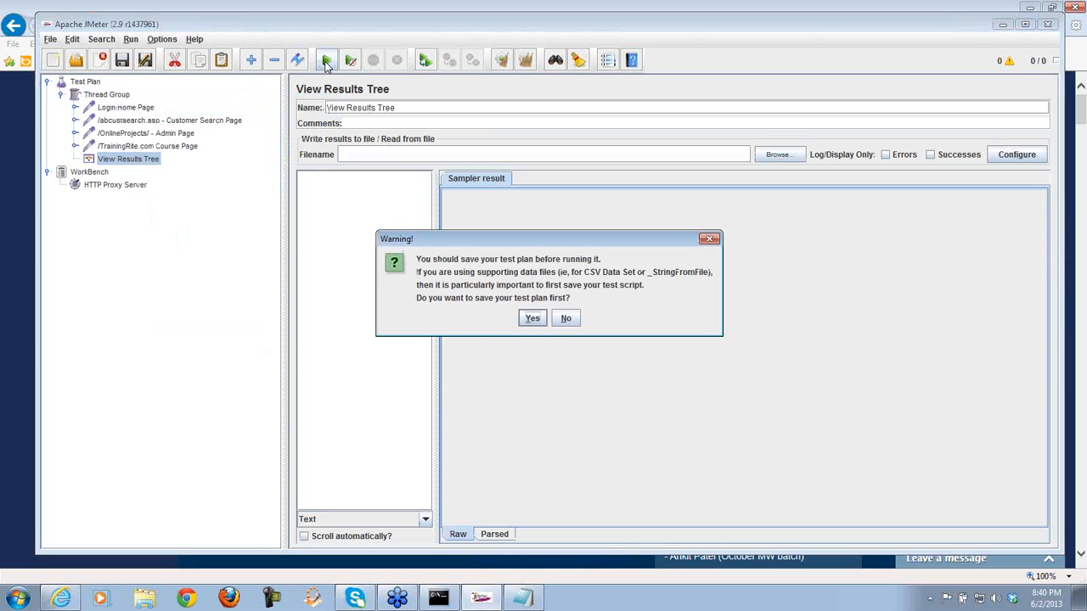
click(531, 318)
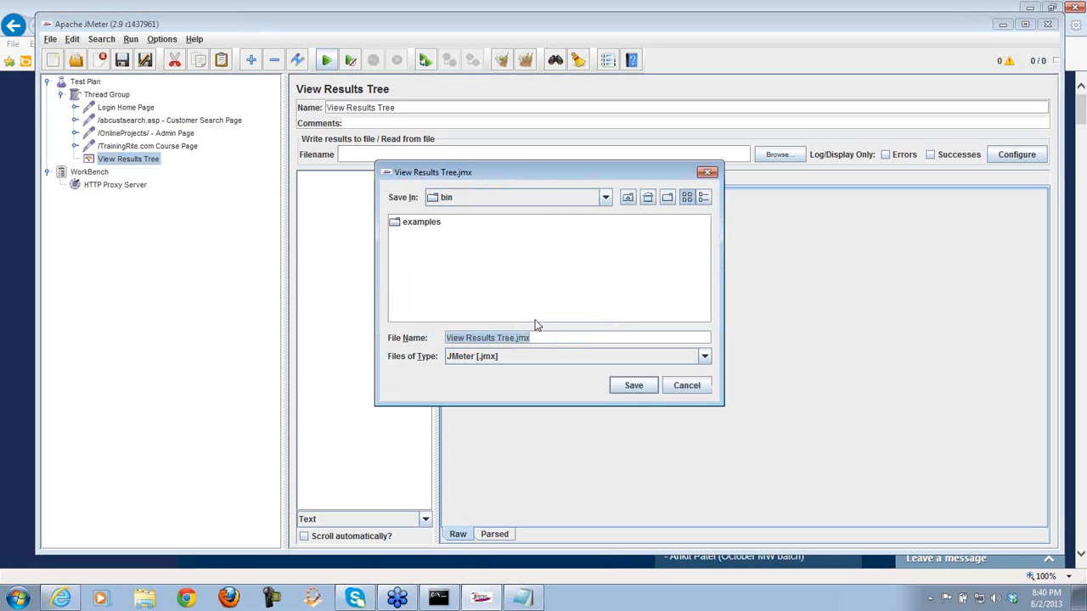
click(604, 198)
scroll(607, 289, up, 1)
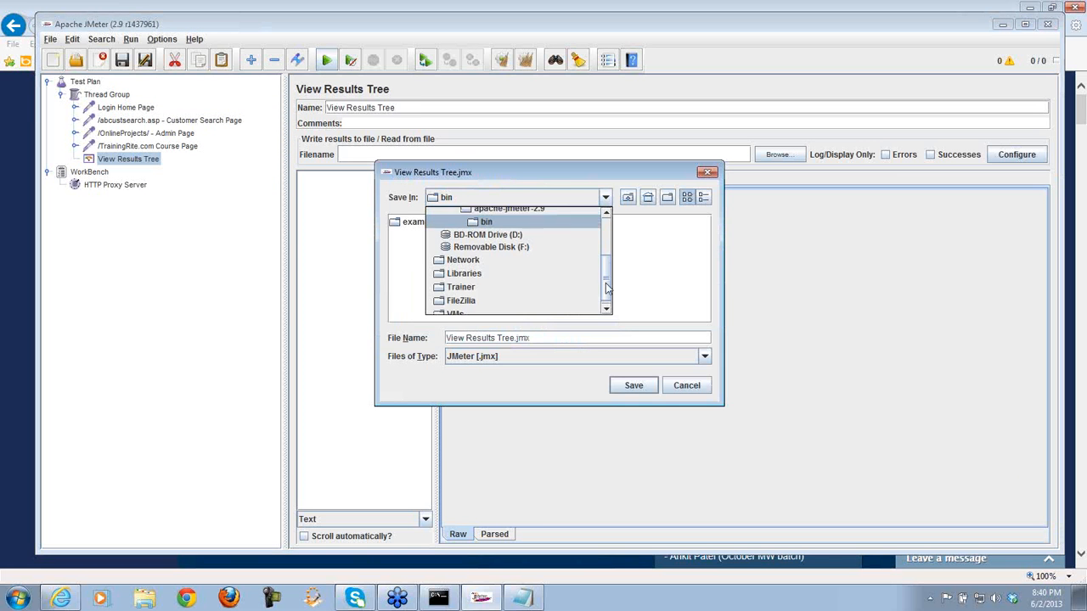
scroll(607, 289, up, 3)
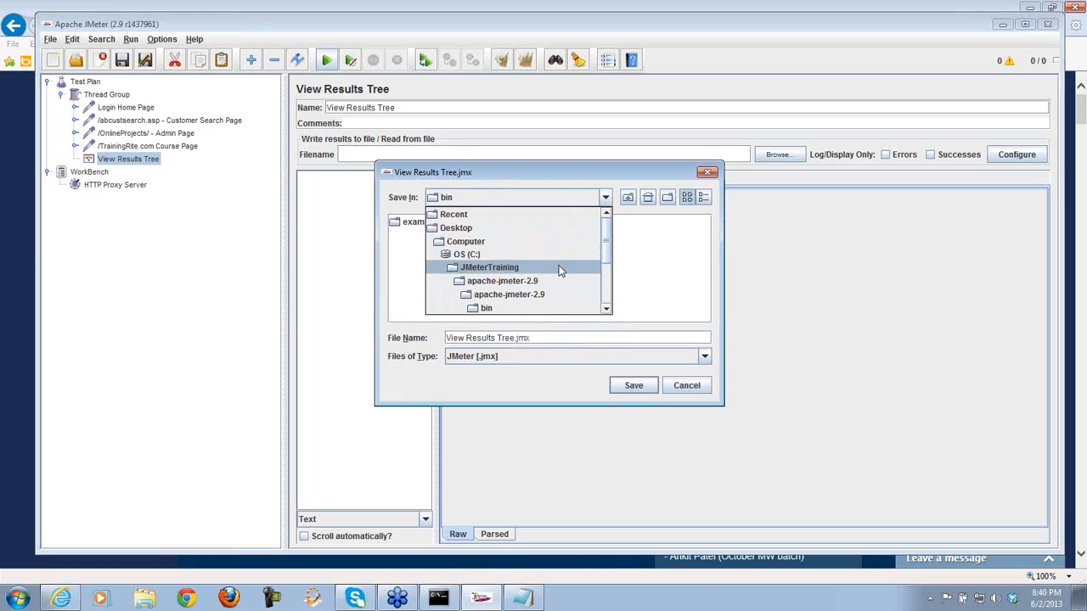
click(560, 270)
drag(537, 317, 617, 320)
double_click(594, 254)
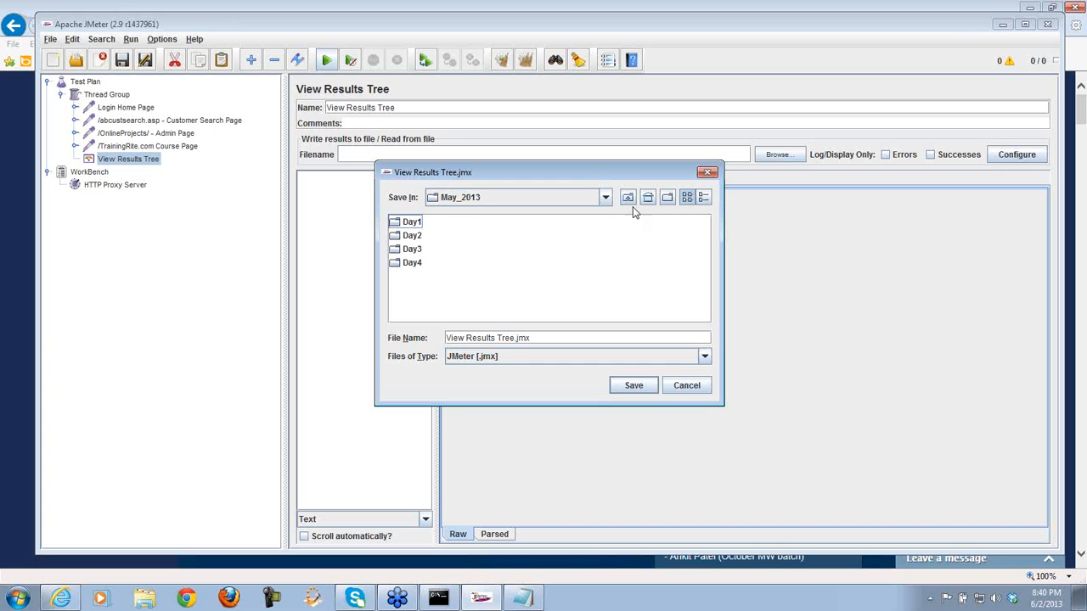
- Create a Day5 folder and save the plan there as TrainingRiteNET_PostProcessor.jmx
click(667, 199)
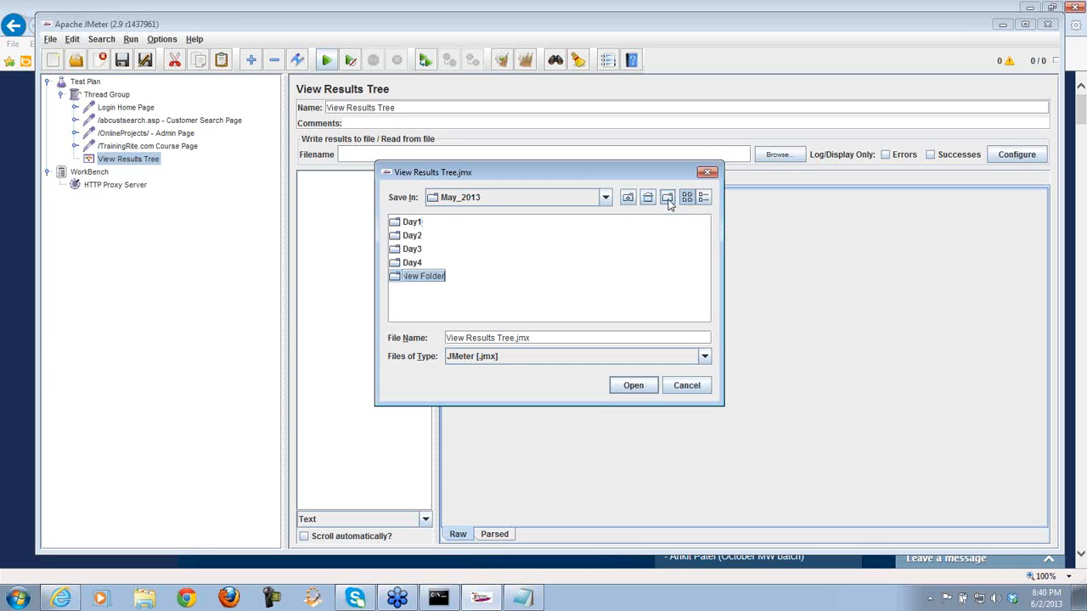
text(Day5)
key(Return)
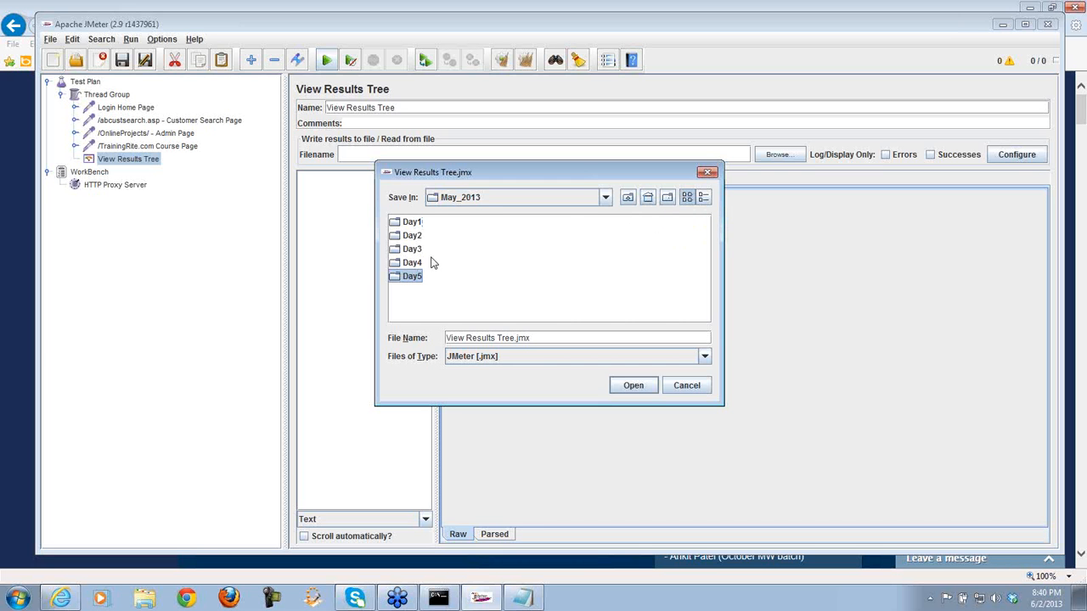
double_click(411, 278)
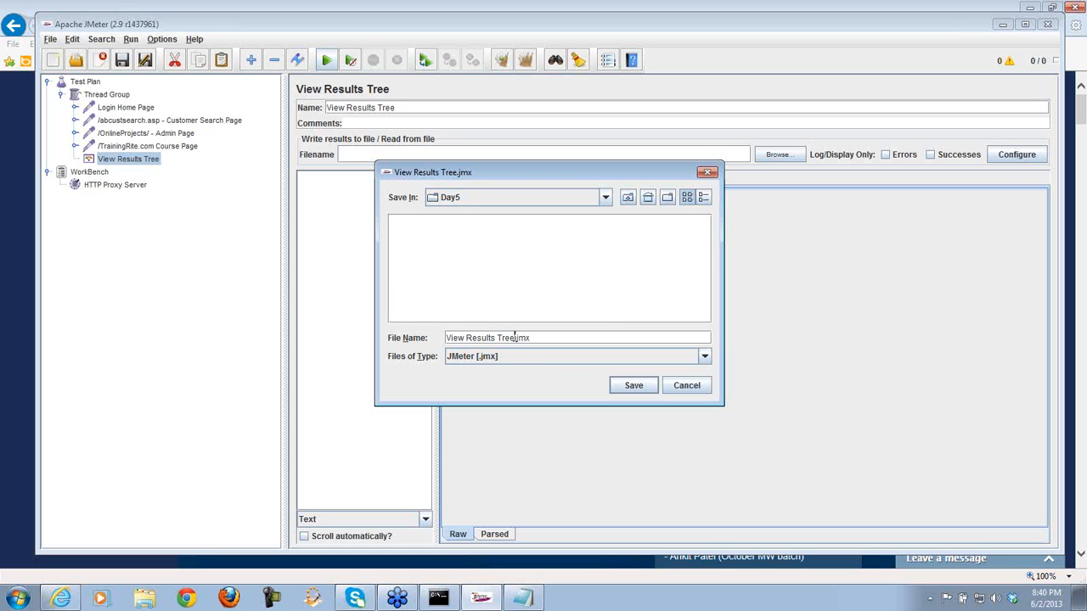
drag(512, 337, 441, 338)
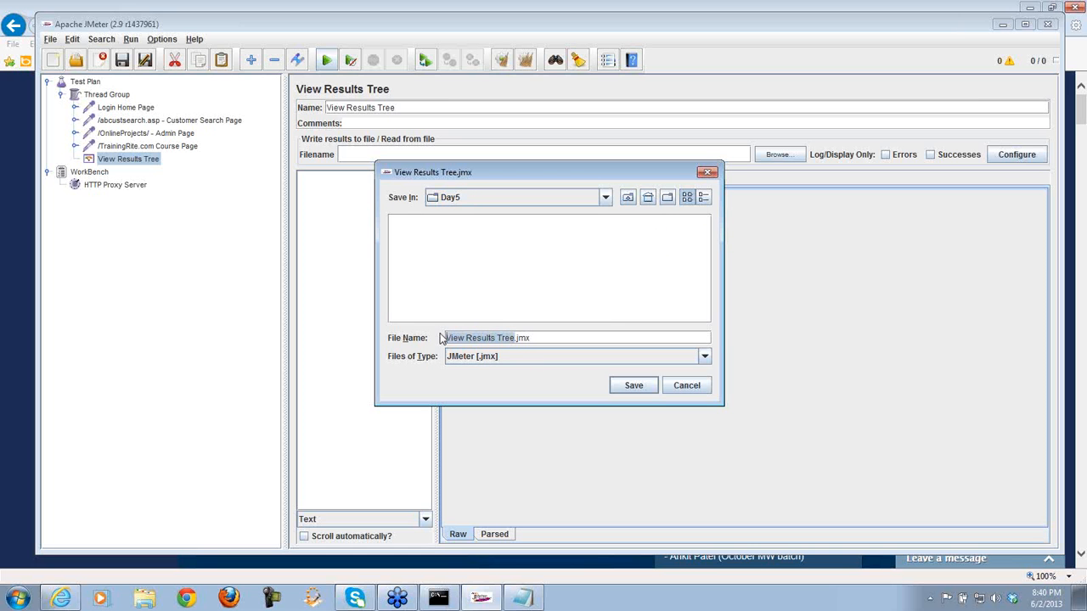
text(Training)
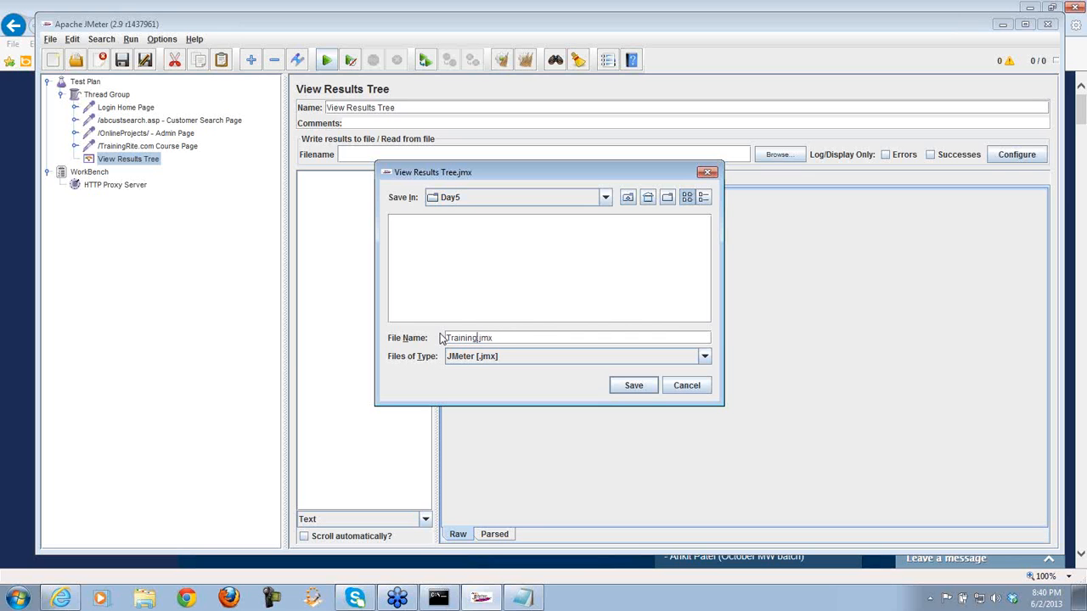
text(RiteNET_PostProcessor)
key(Return)
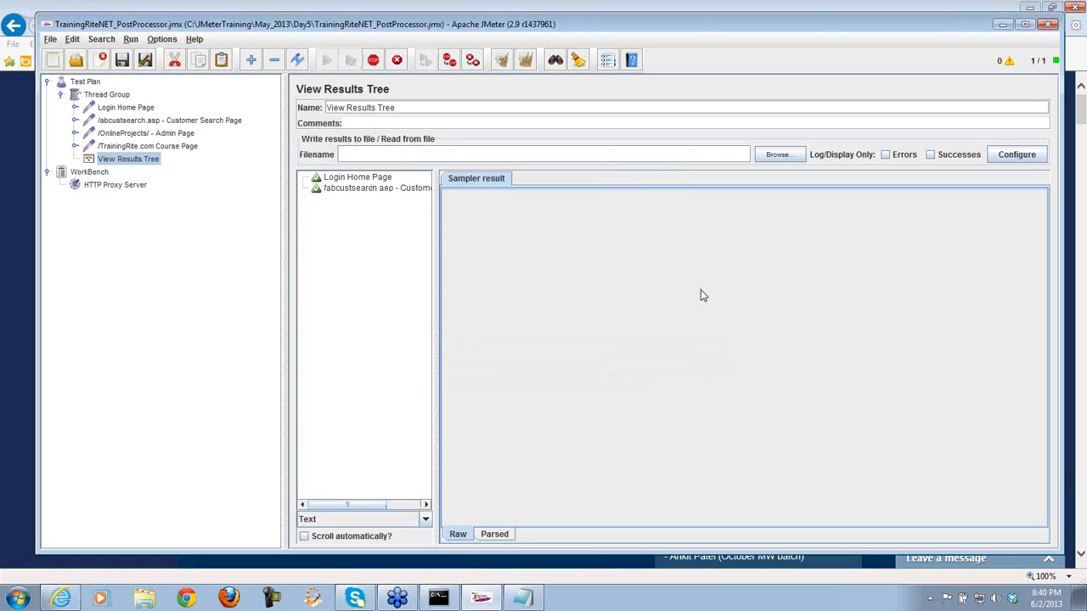
- Clear away the browser and Notepad, restore JMeter, and widen the View Results Tree list
click(1029, 8)
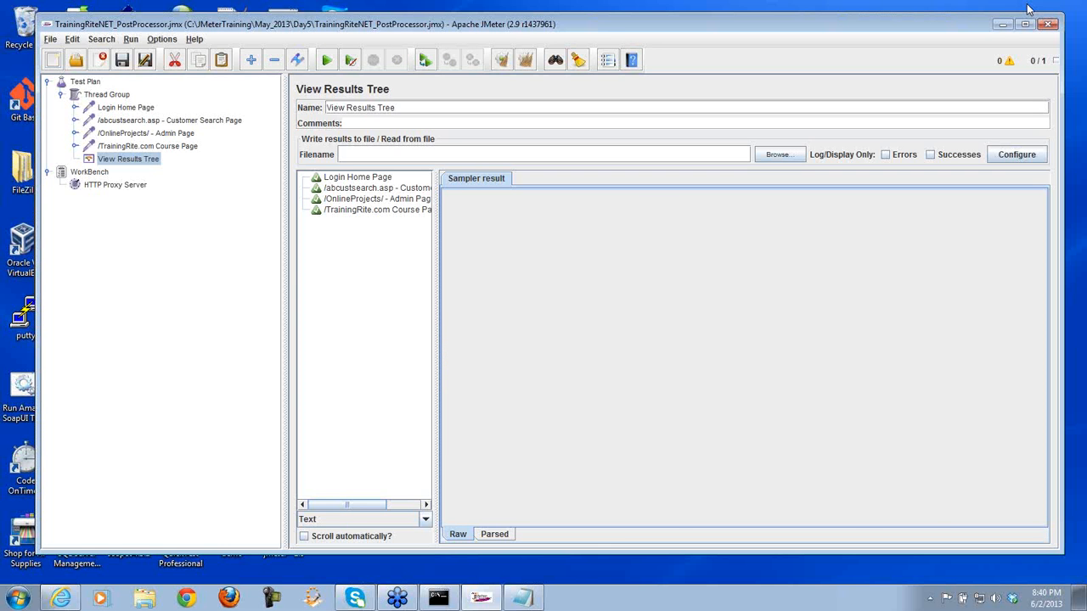
click(1000, 25)
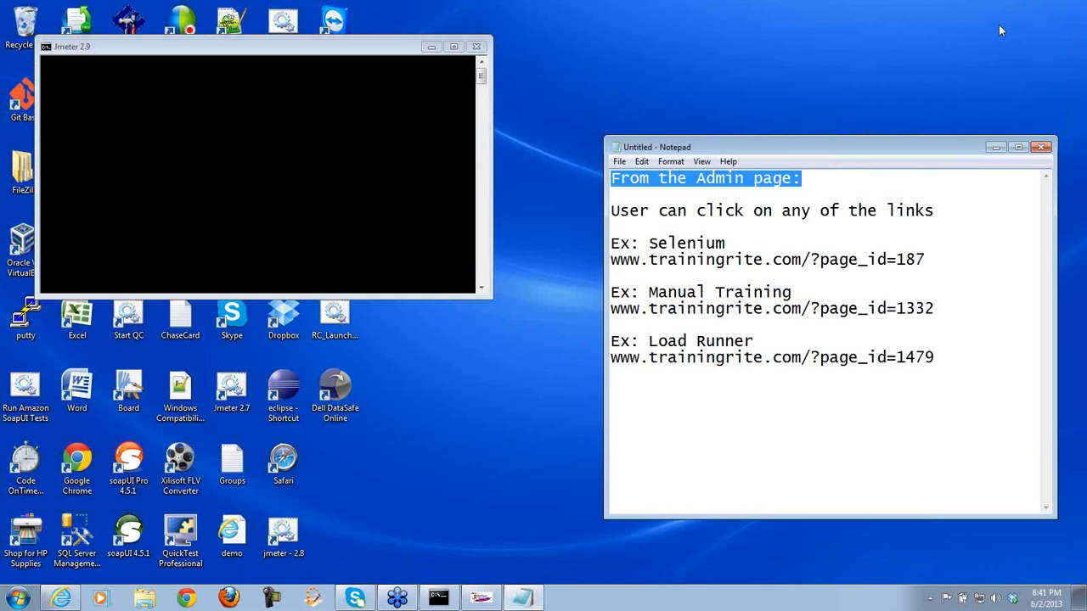
click(995, 148)
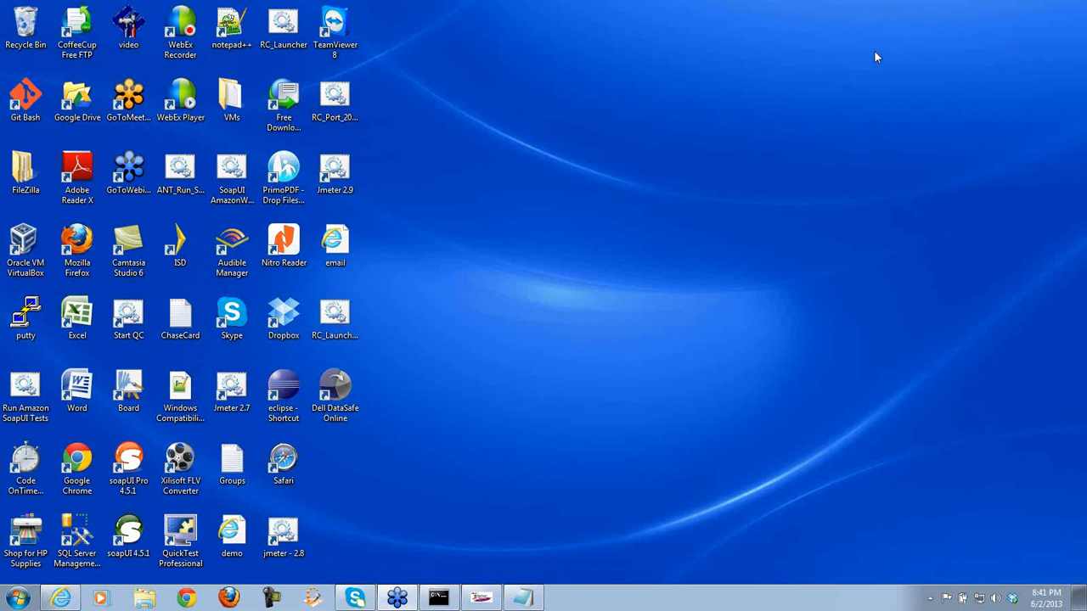
click(480, 601)
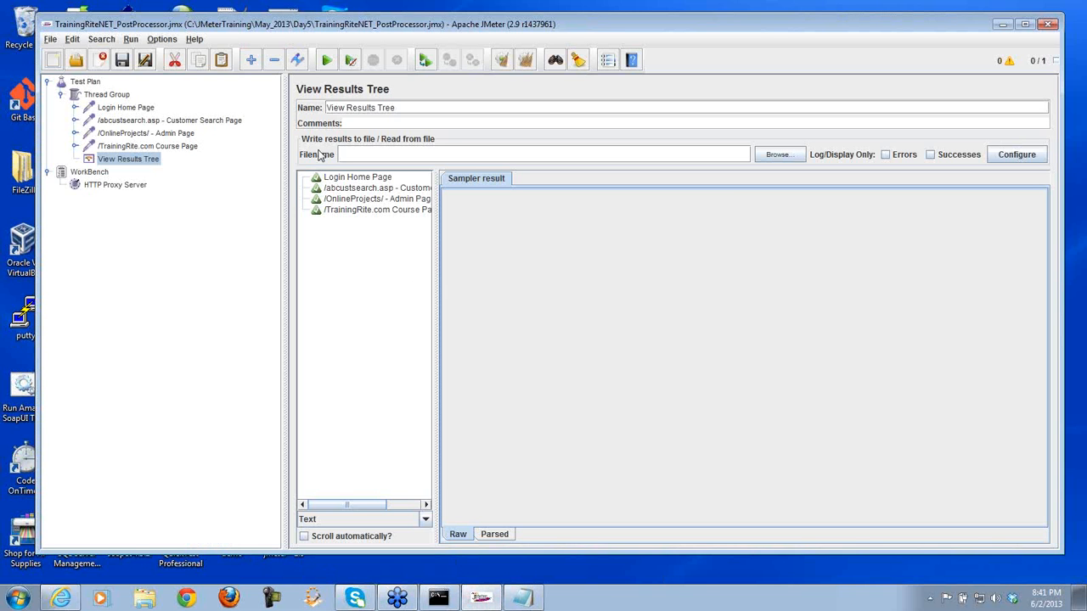
drag(286, 209, 225, 225)
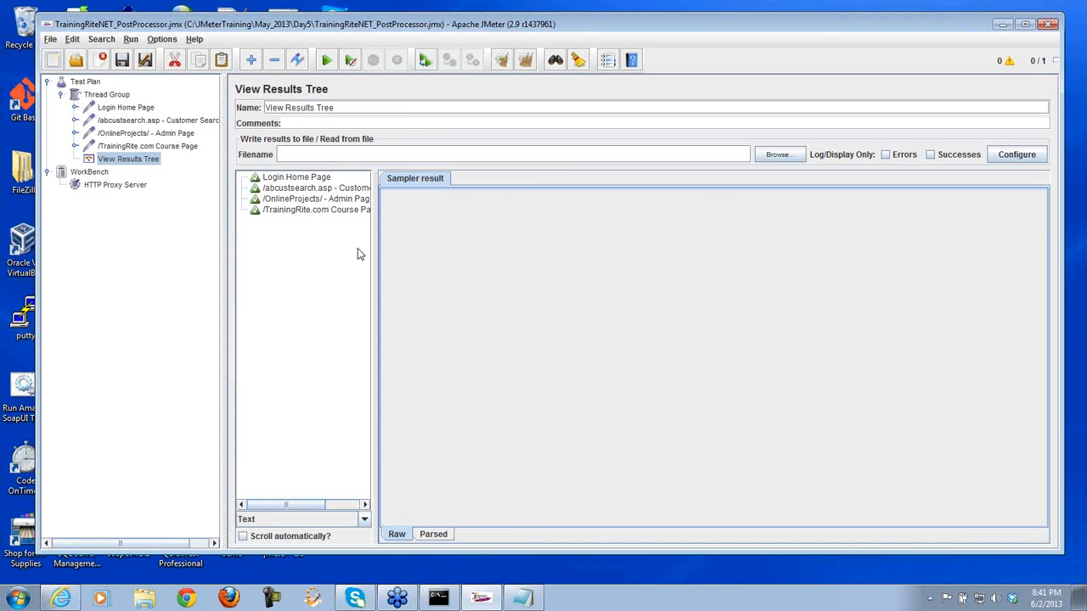
drag(374, 249, 436, 251)
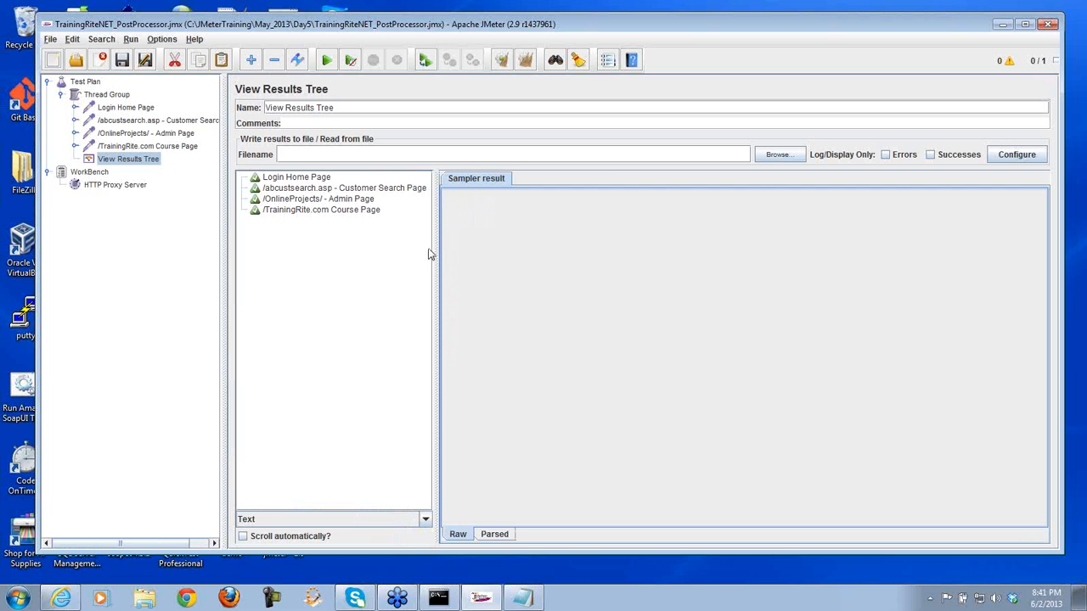
- Inspect the Login Home Page result's request and response, rendered as HTML with resources
click(288, 180)
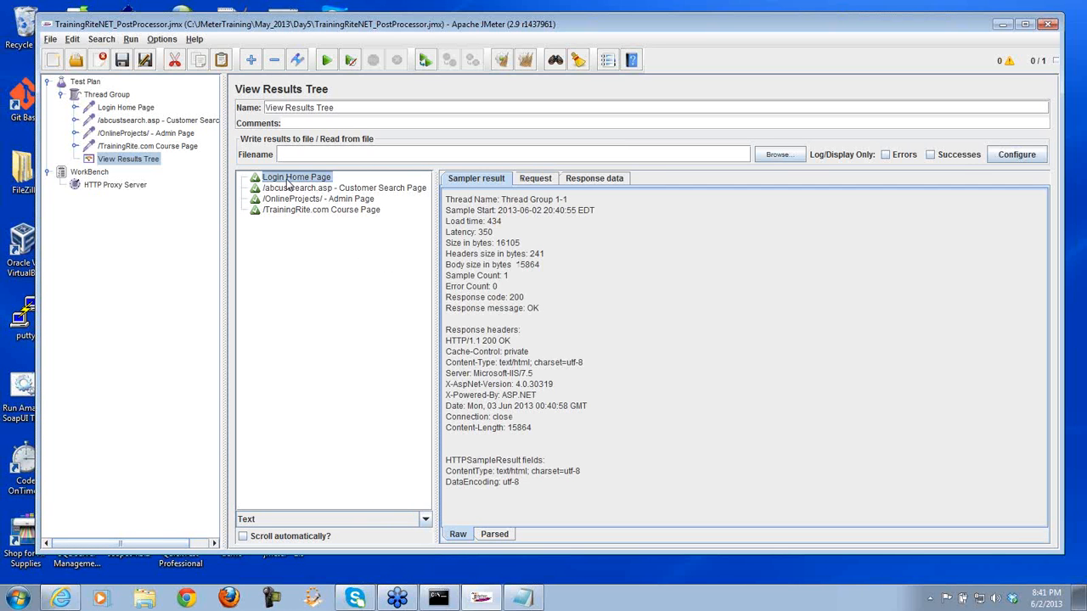
click(535, 181)
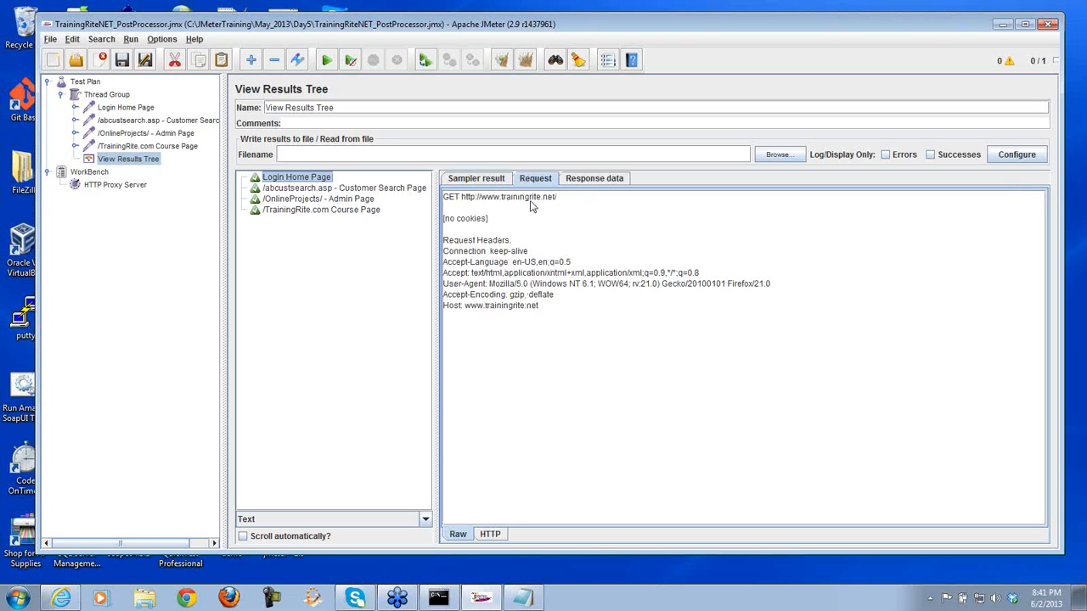
click(587, 183)
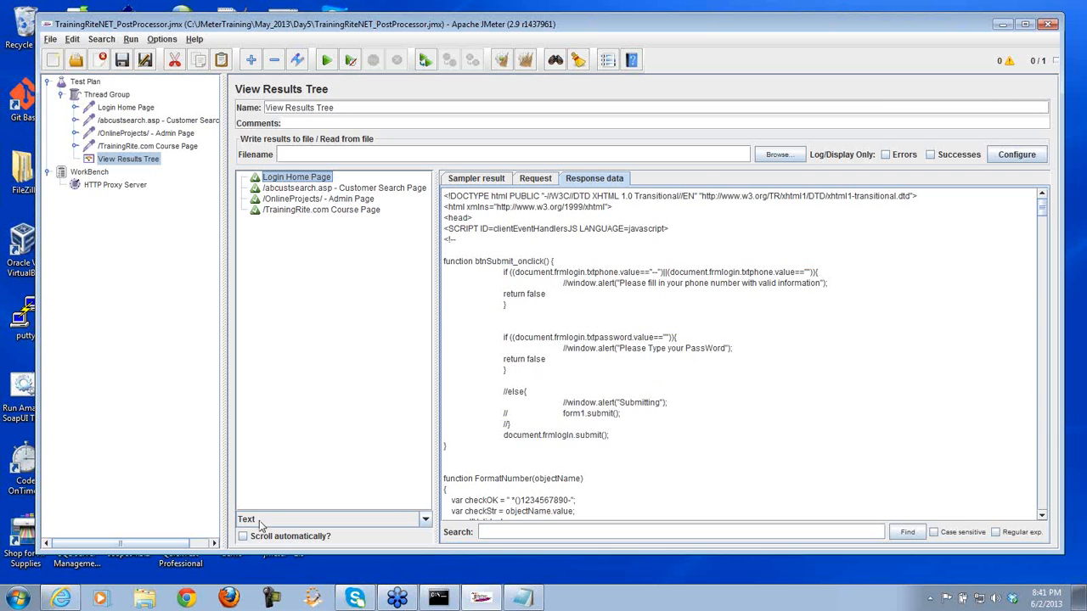
click(426, 520)
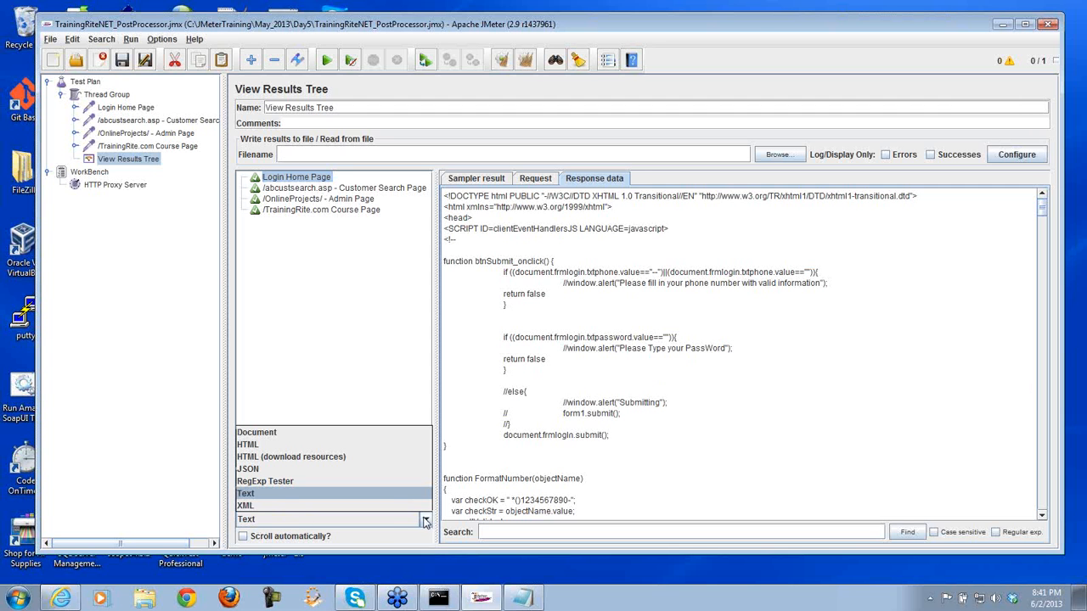
click(360, 463)
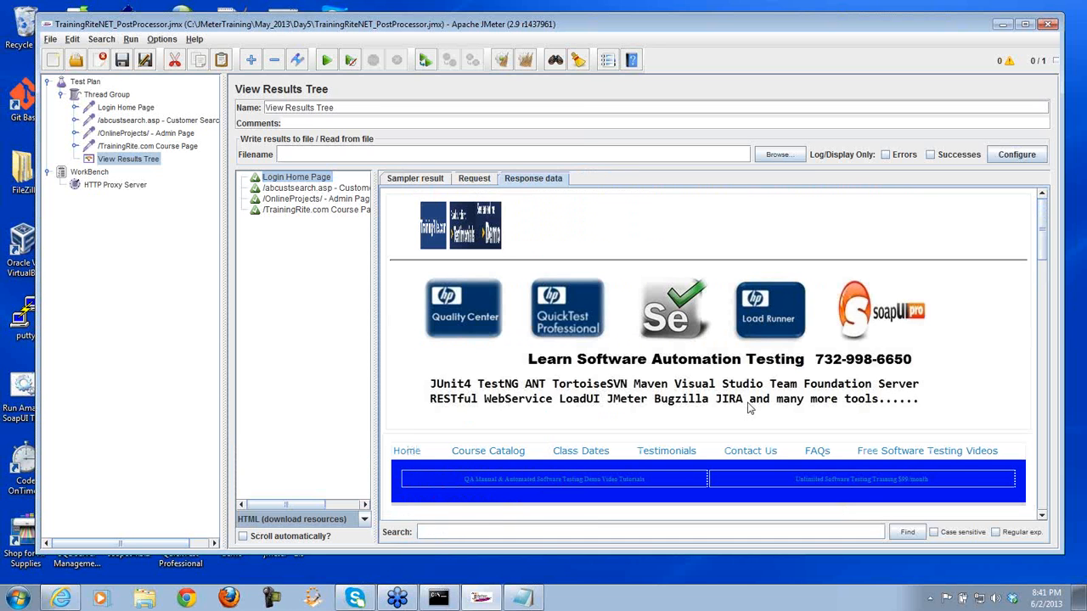
click(1041, 516)
scroll(1042, 518, down, 6)
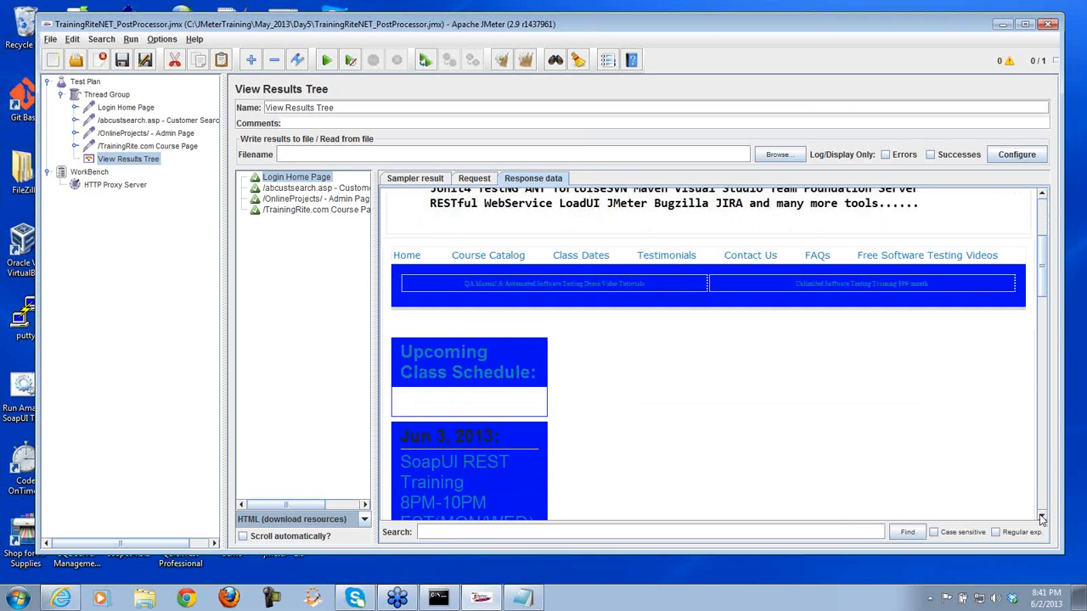
scroll(1046, 491, down, 15)
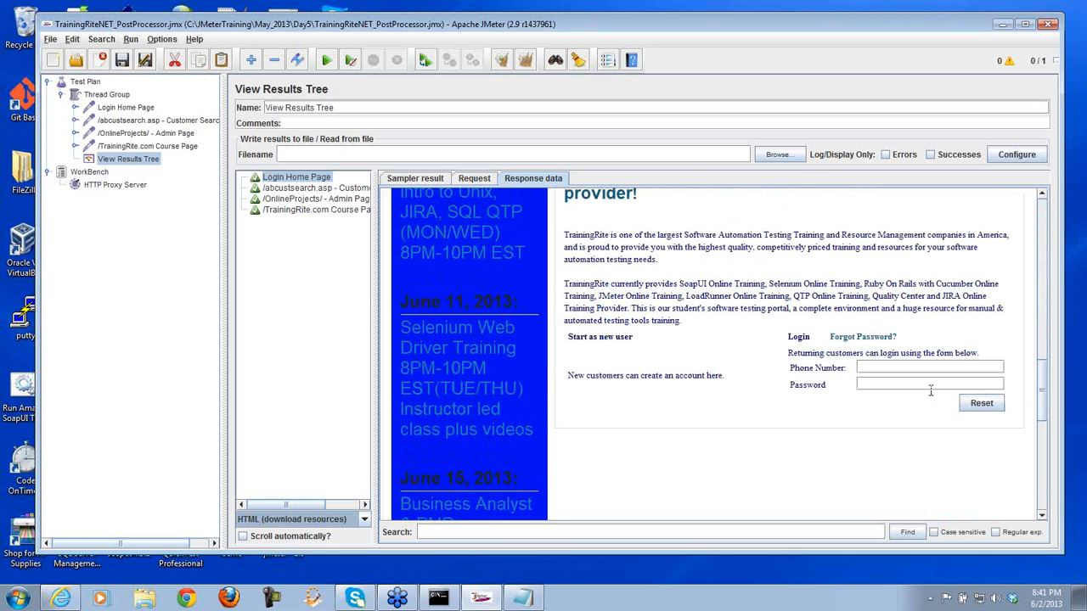
- Review the abcustsearch.asp customer search sample's request and response, then the Admin Page response
click(276, 189)
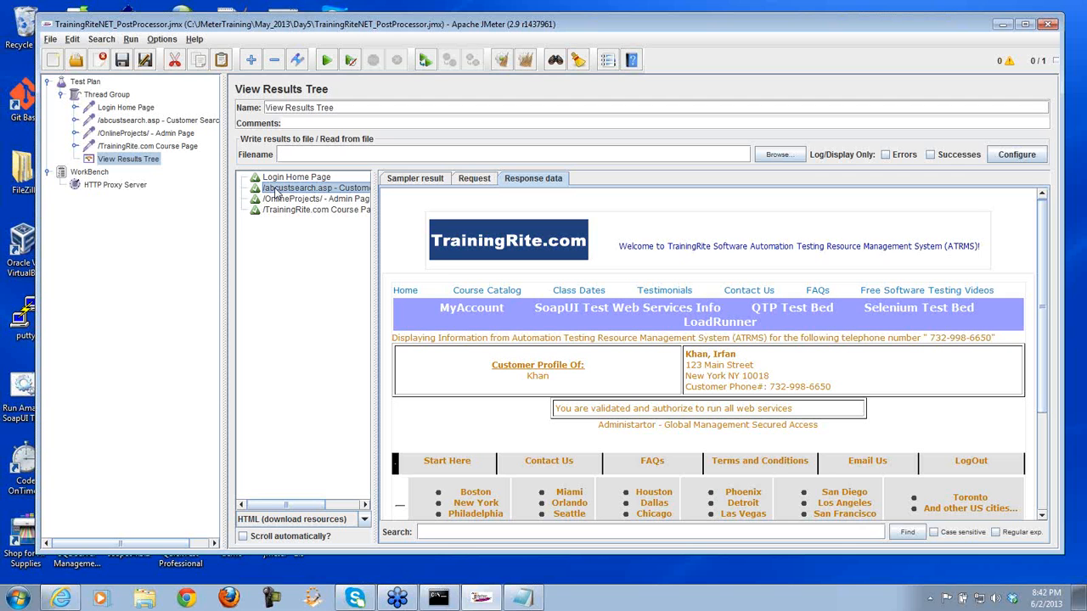
click(472, 179)
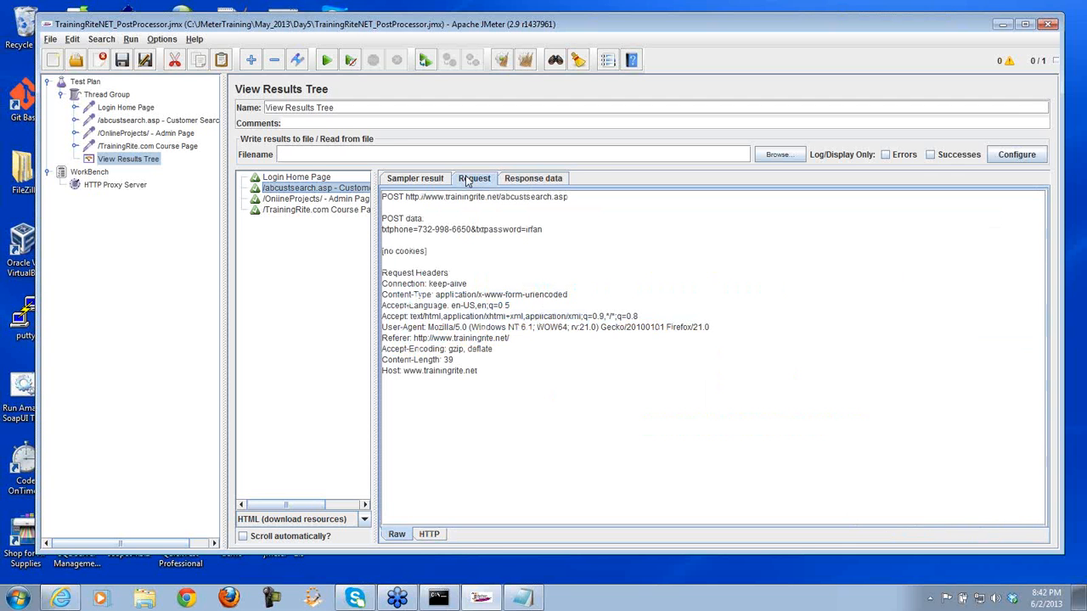
click(532, 180)
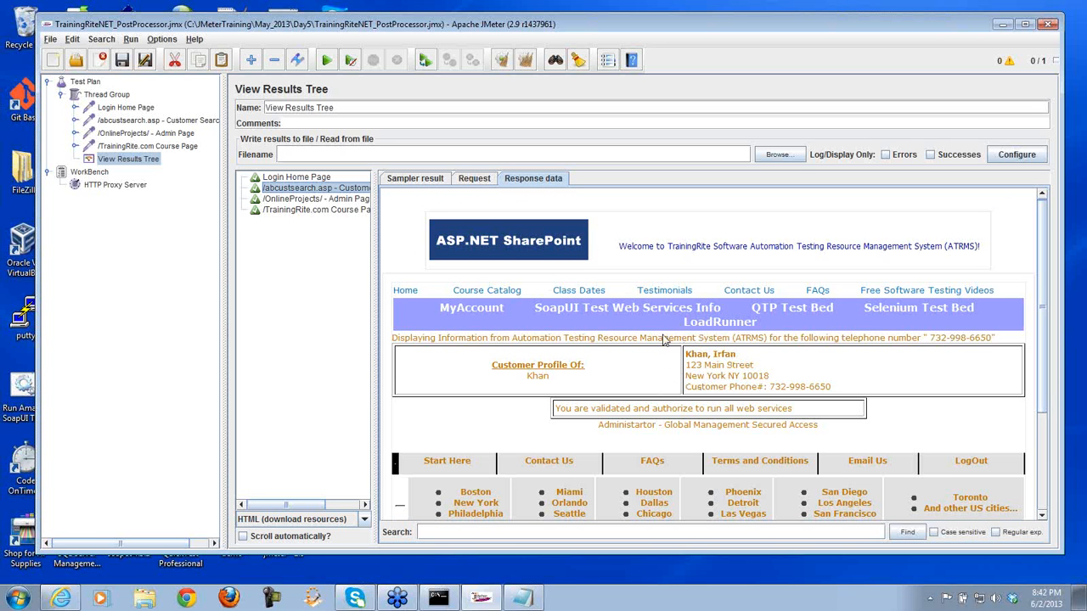
click(297, 199)
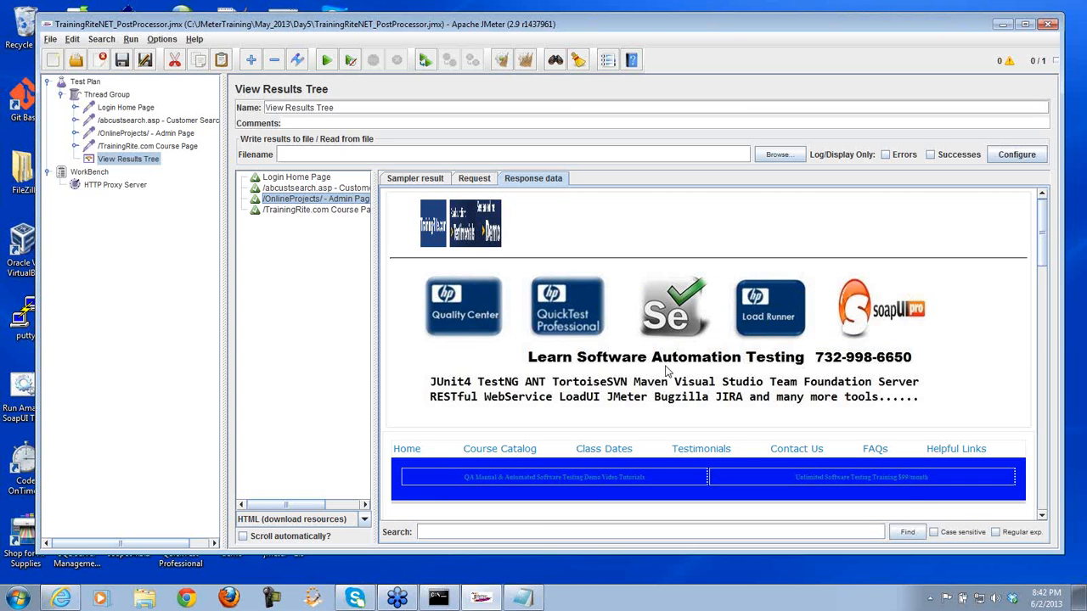
click(1041, 515)
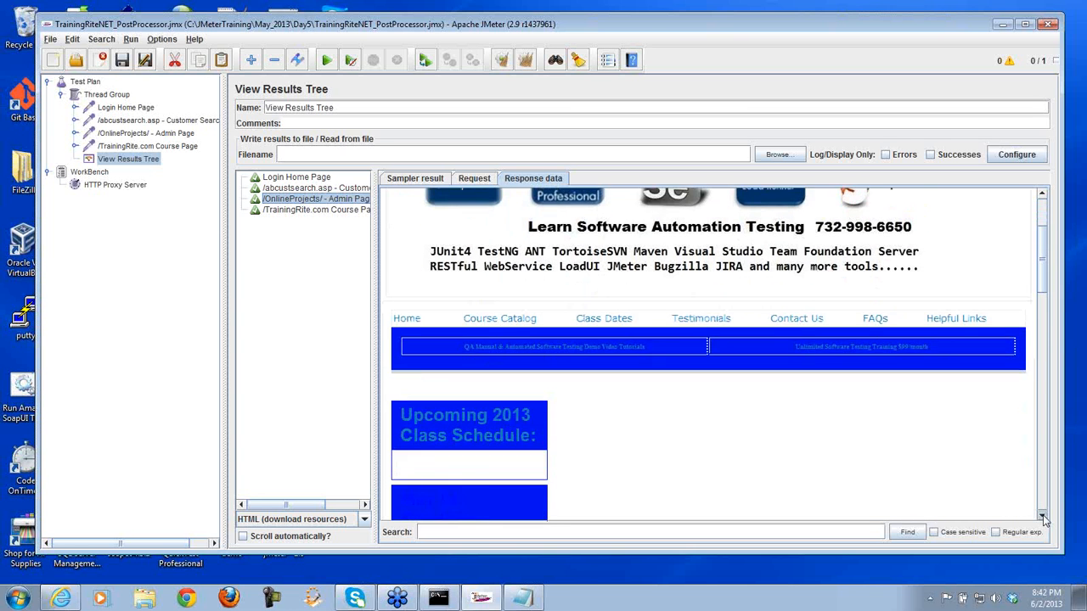
drag(1043, 520, 1044, 519)
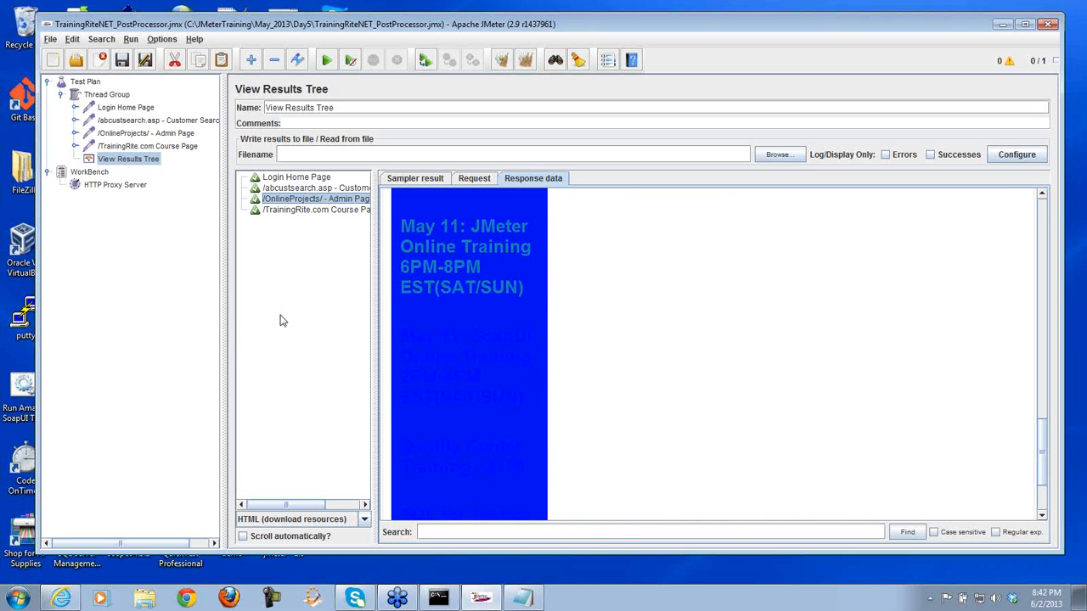
- Scroll through the rendered TrainingRite.com Course Page response
click(277, 212)
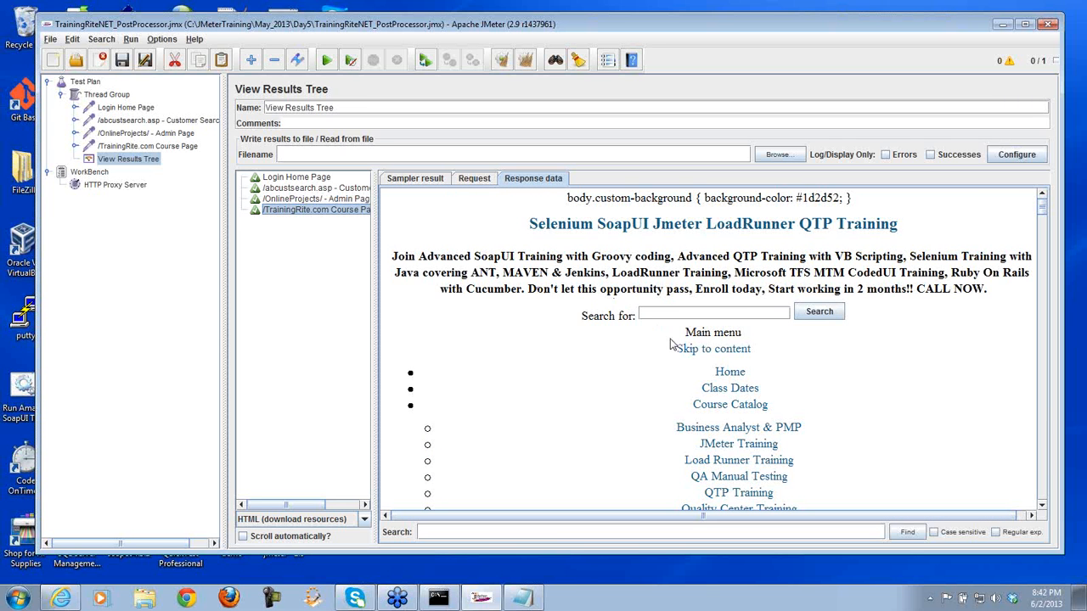
scroll(1046, 445, down, 10)
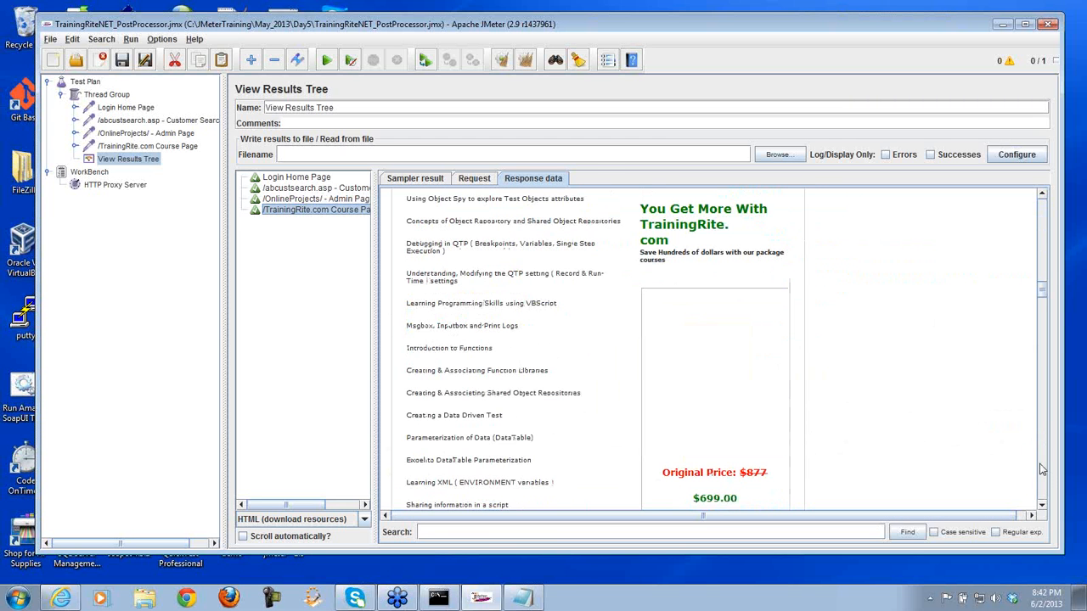
scroll(1044, 440, down, 10)
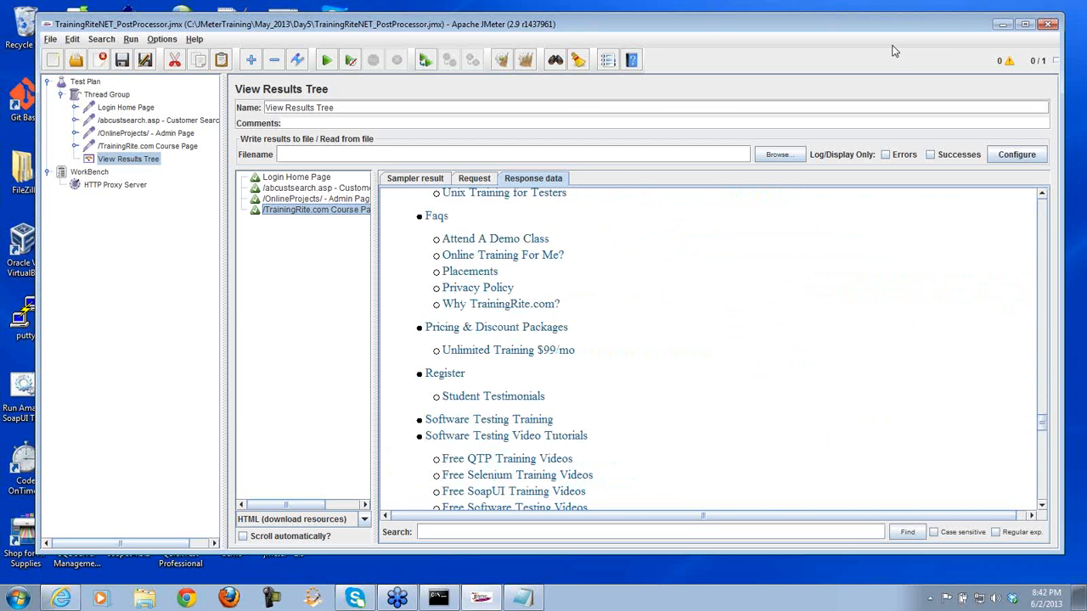
drag(1043, 422, 1041, 251)
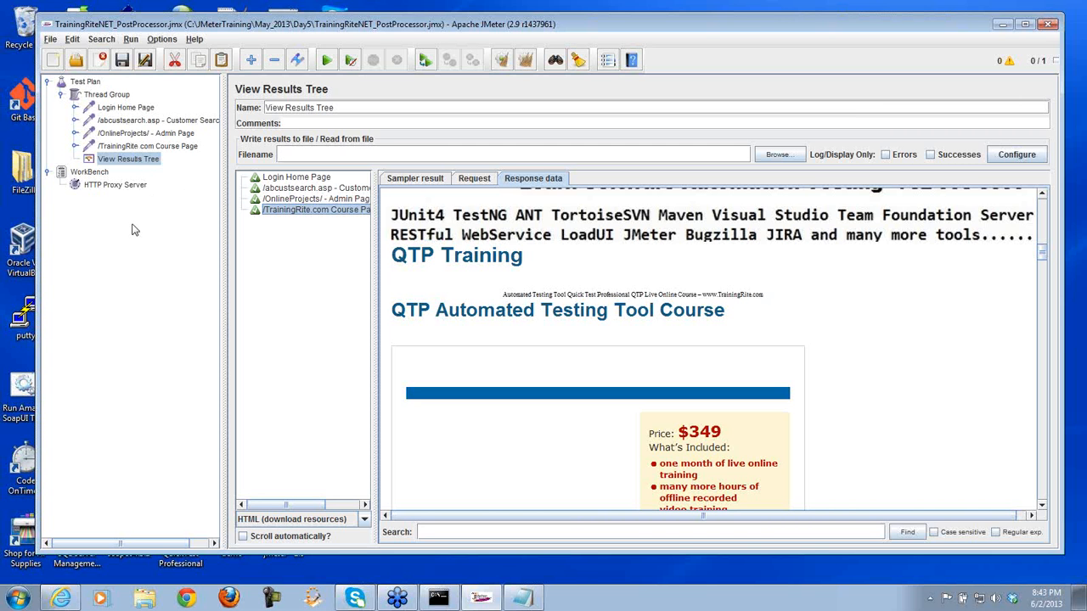
- Check the Thread Group's number of threads, then revisit the Login Home Page and Course Page results
click(111, 94)
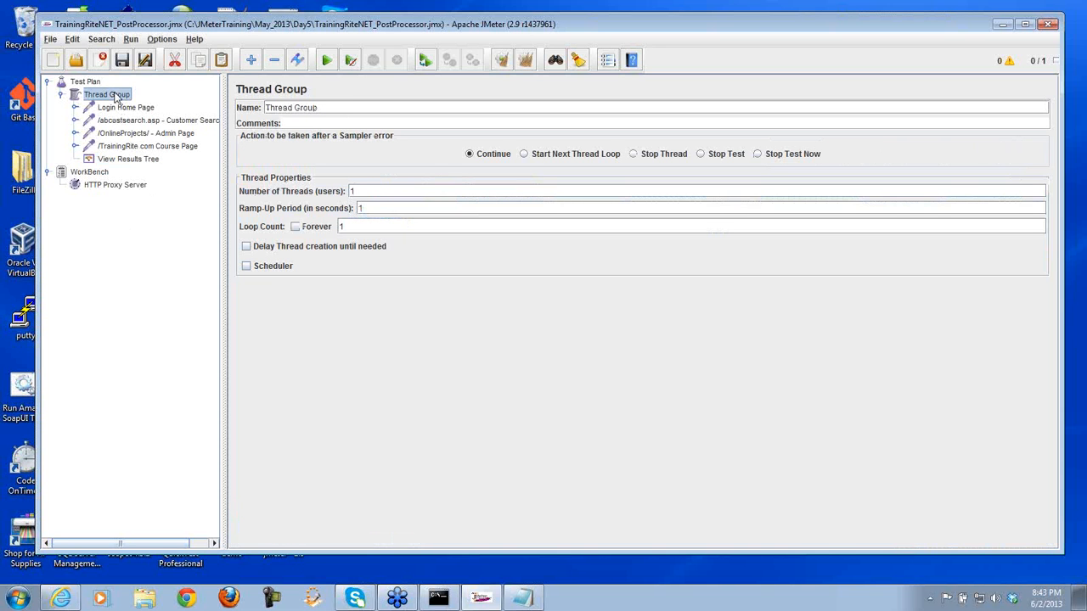
drag(364, 188, 344, 196)
click(136, 159)
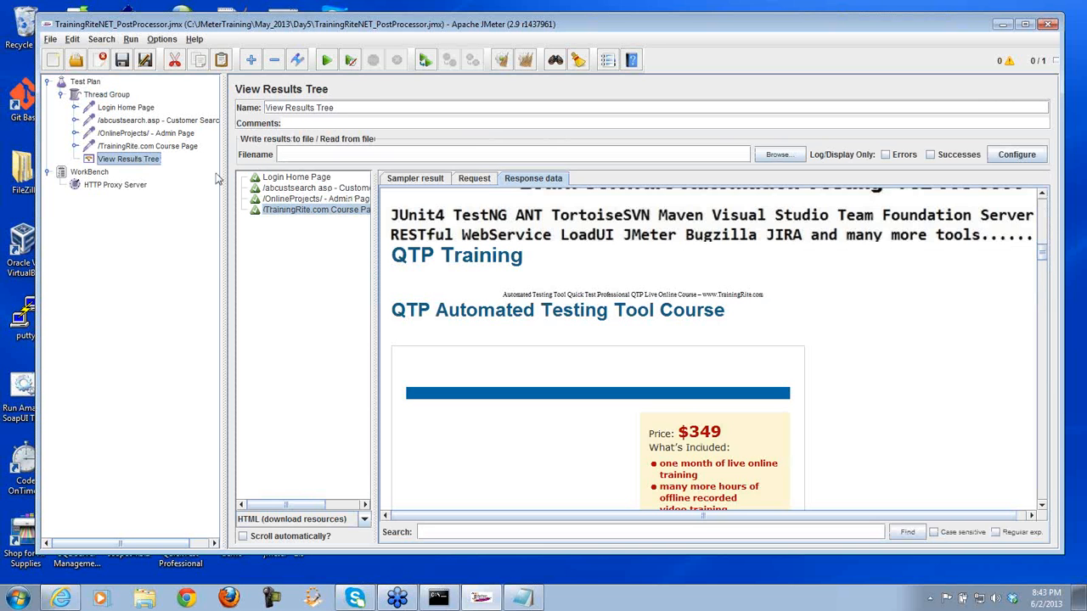
click(302, 177)
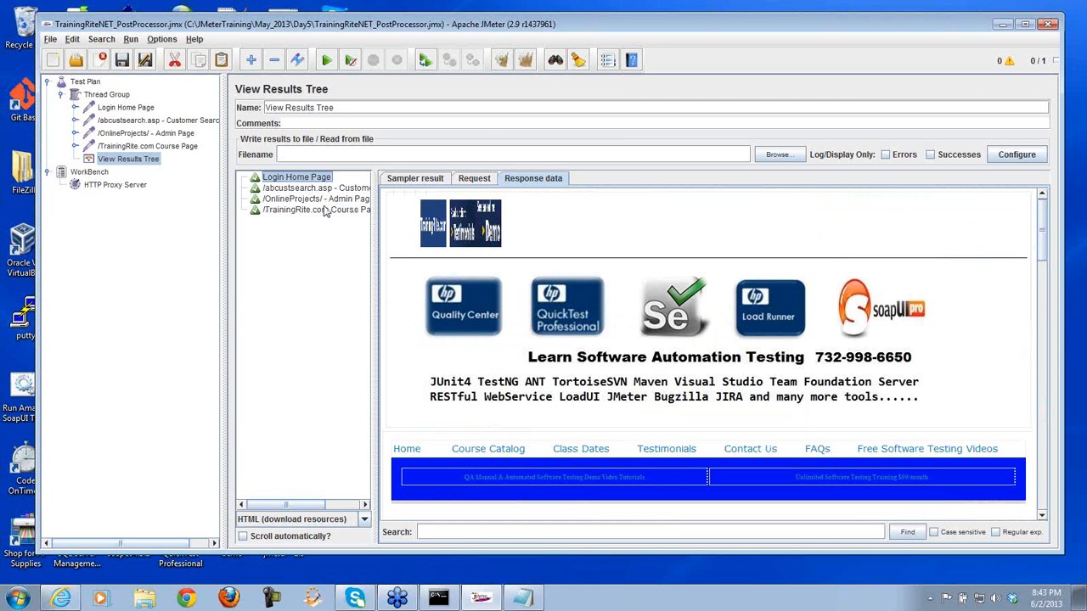
click(337, 211)
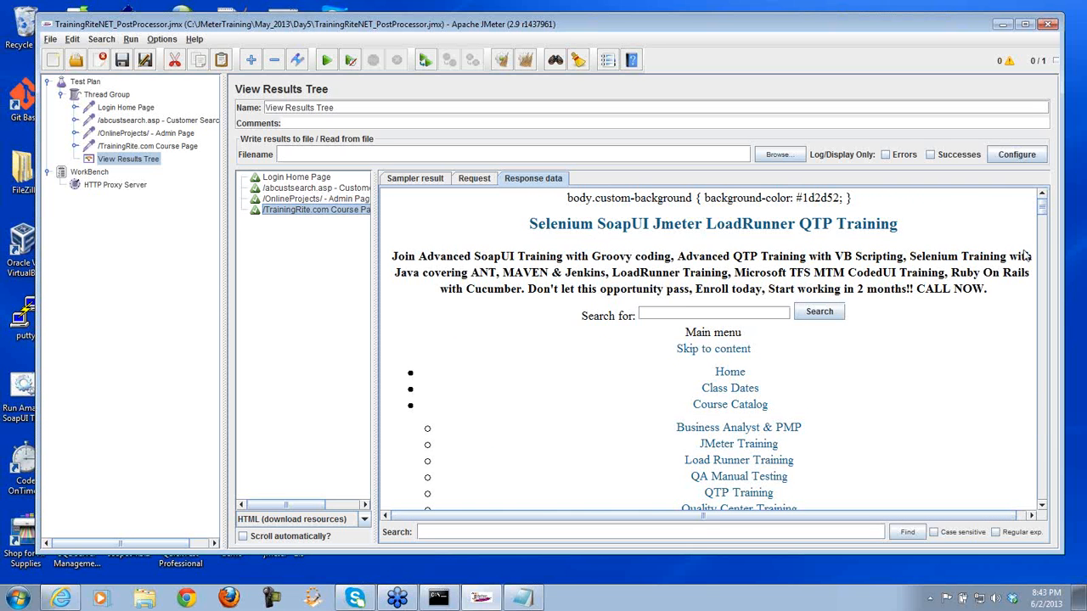
drag(1045, 206, 1045, 252)
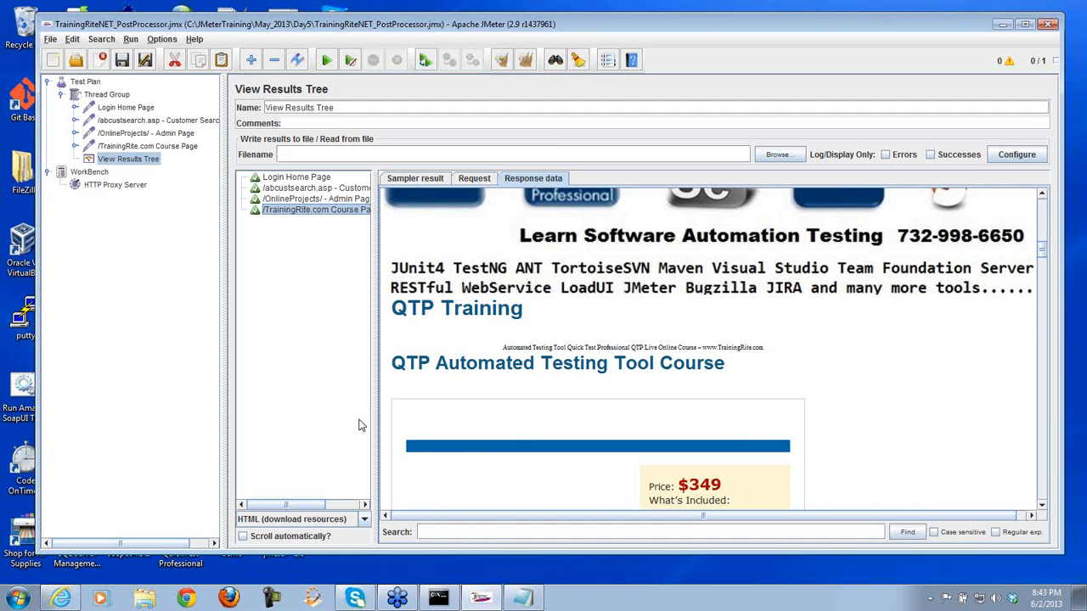
- Take the browser back to the OnlineProjects admin page, scroll down it, then return to JMeter
click(60, 598)
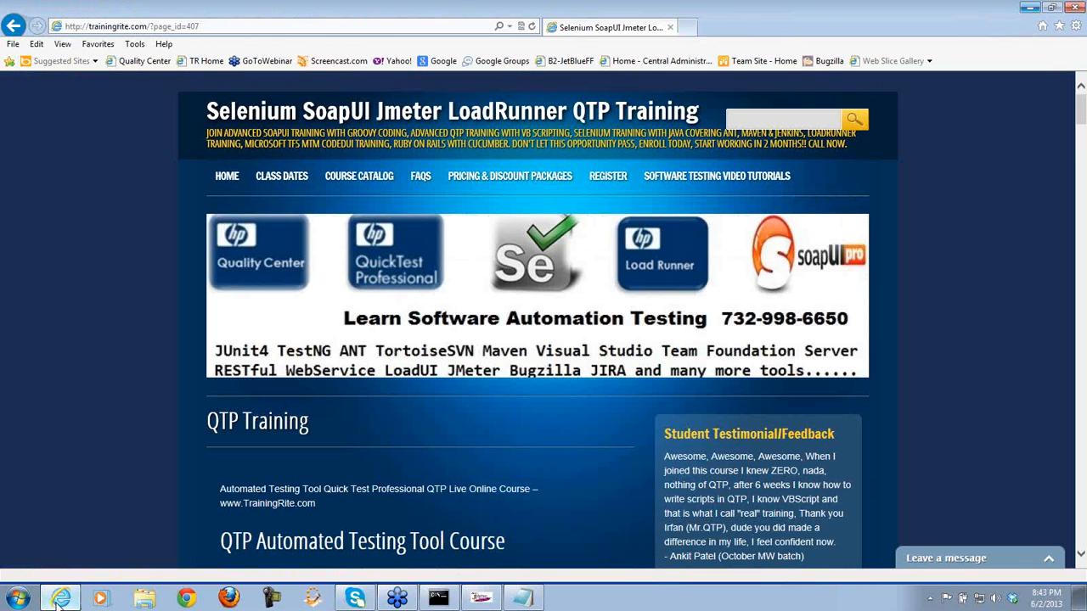
click(13, 25)
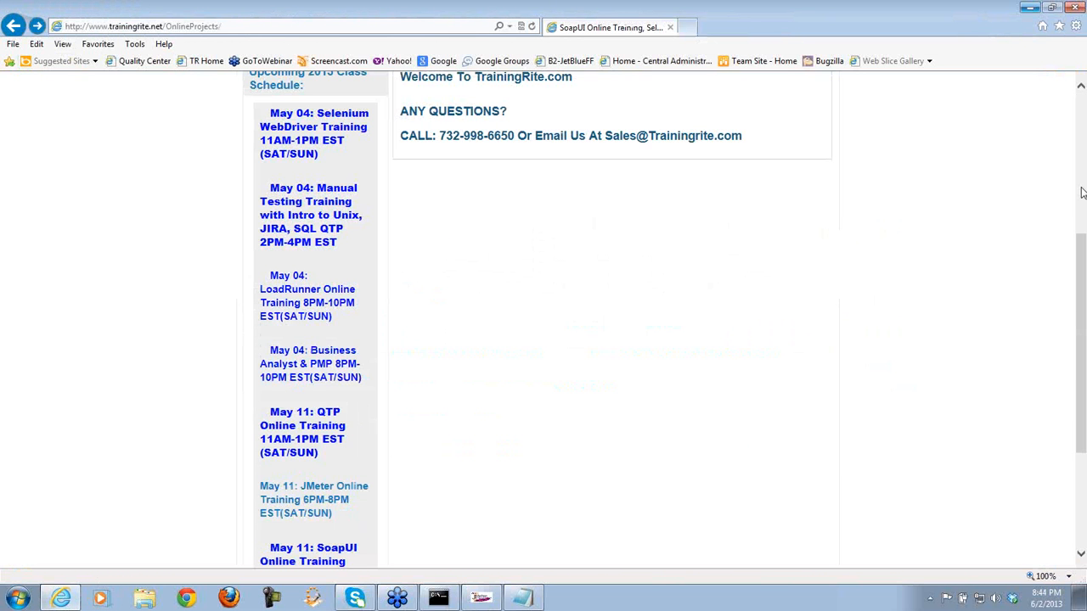
drag(1082, 253, 1082, 234)
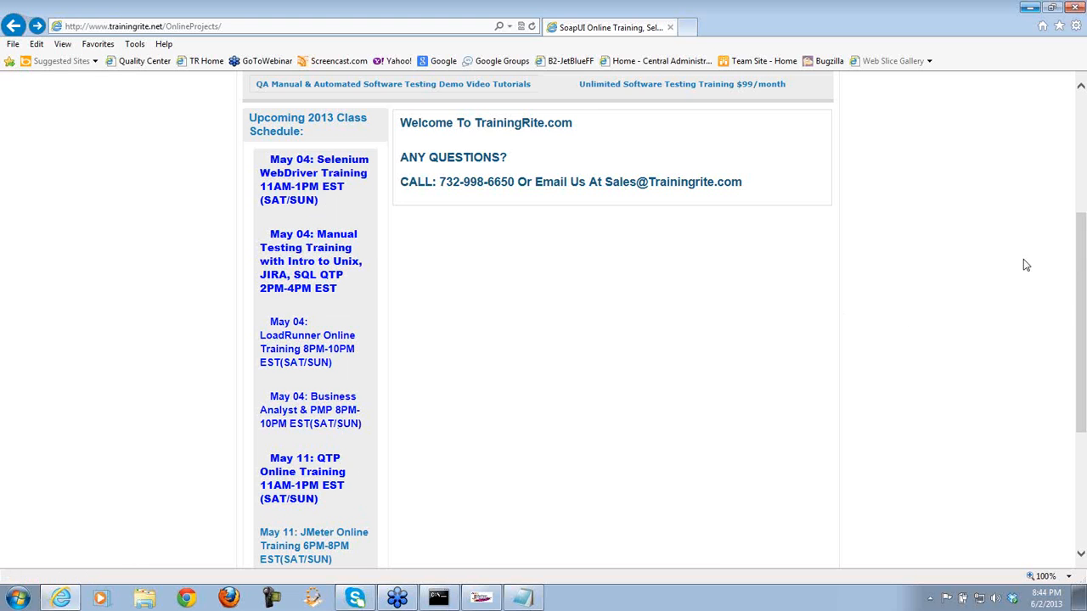
scroll(1080, 270, down, 3)
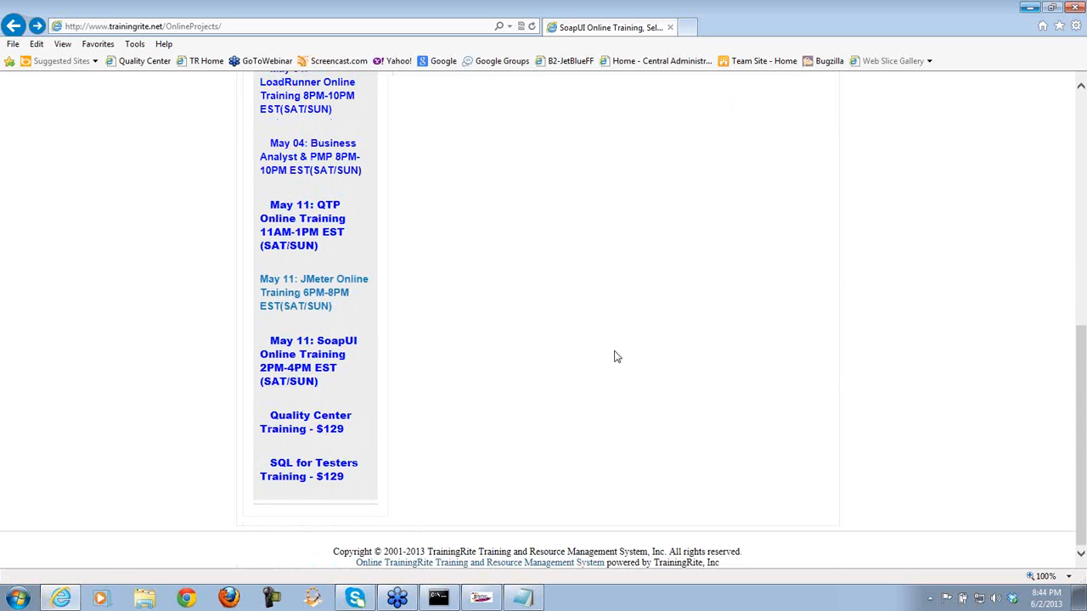
drag(1080, 355, 1080, 226)
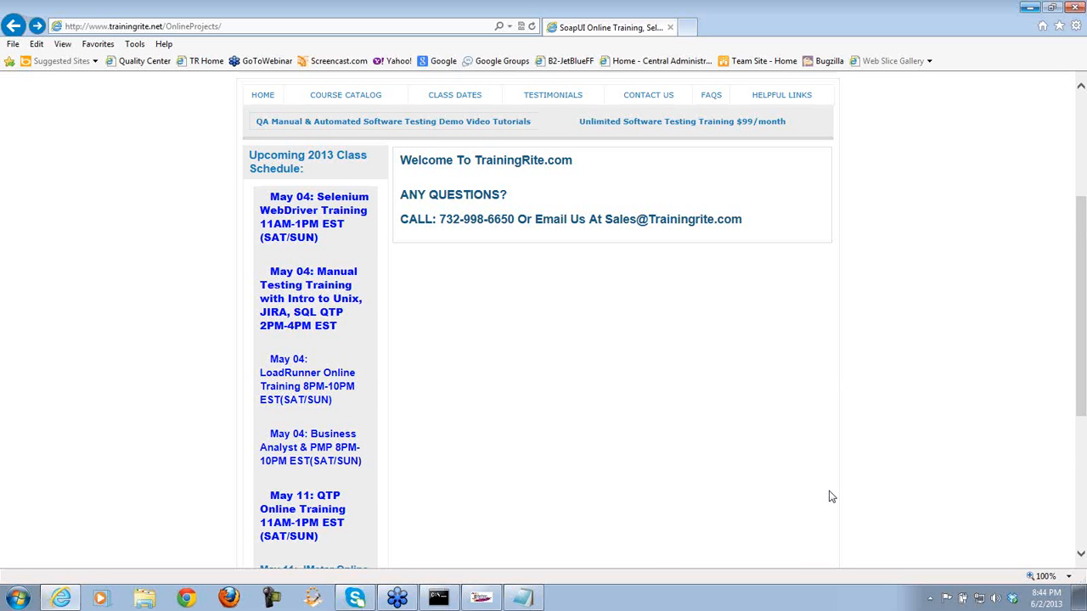
click(481, 598)
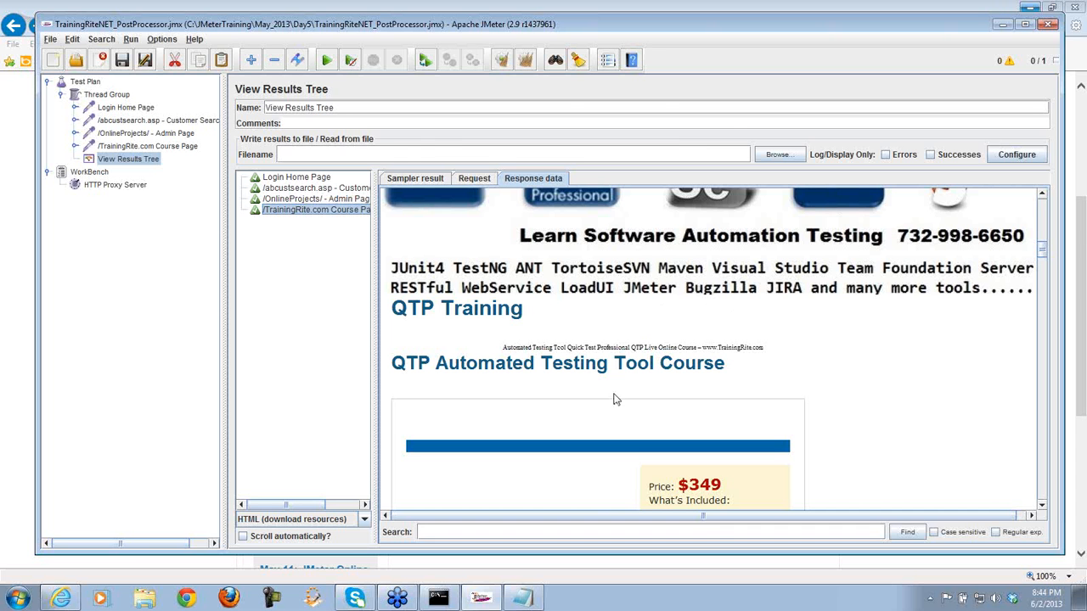
- Go back to the TrainingRite login page, enter the account password and submit the login form
click(68, 600)
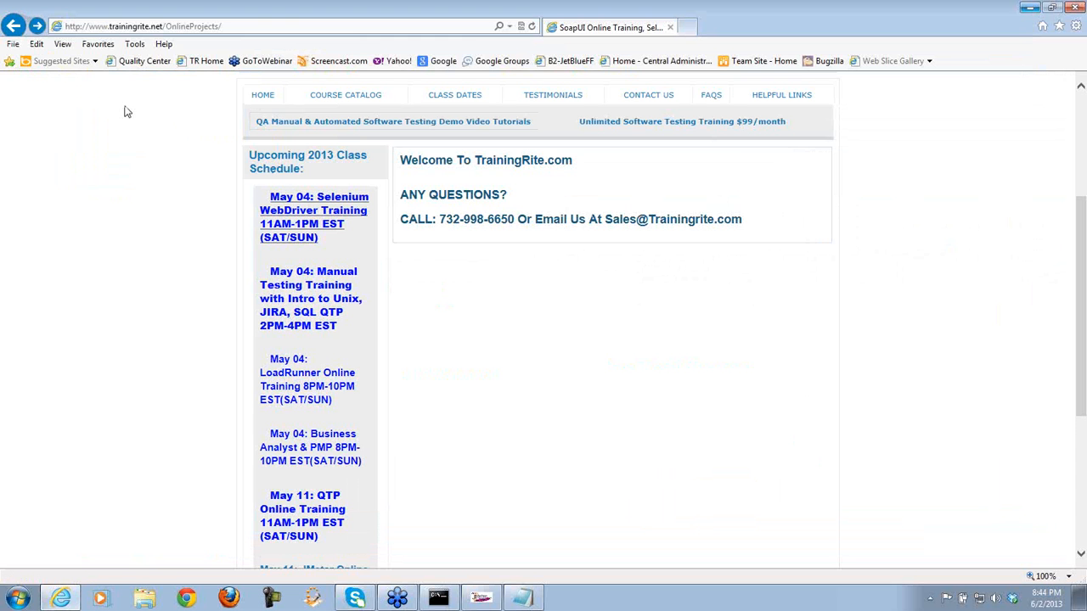
click(12, 26)
click(13, 26)
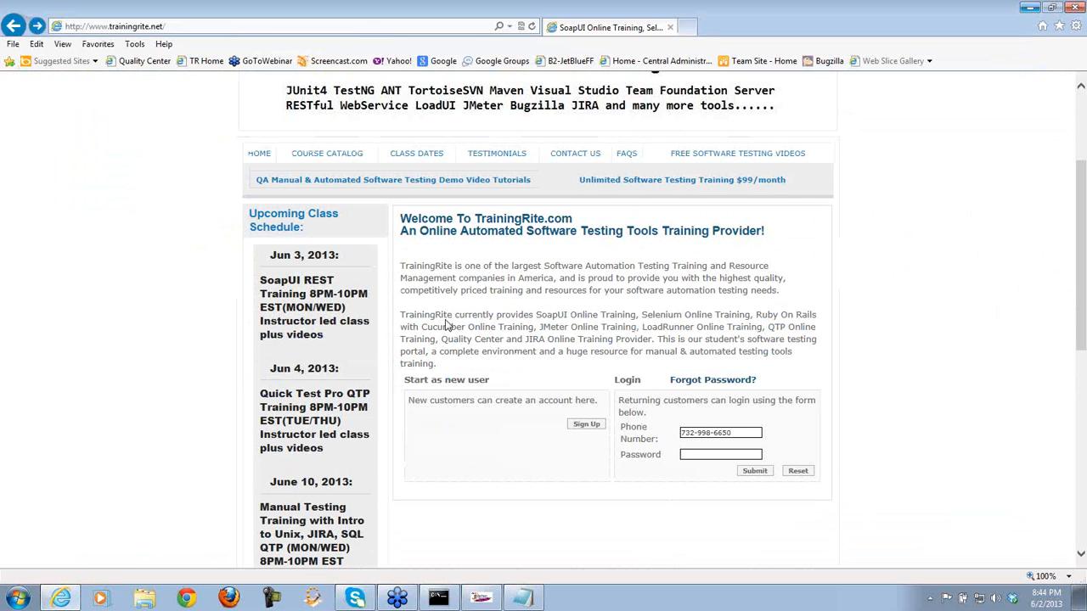
click(700, 454)
text(•••••)
click(737, 428)
click(754, 471)
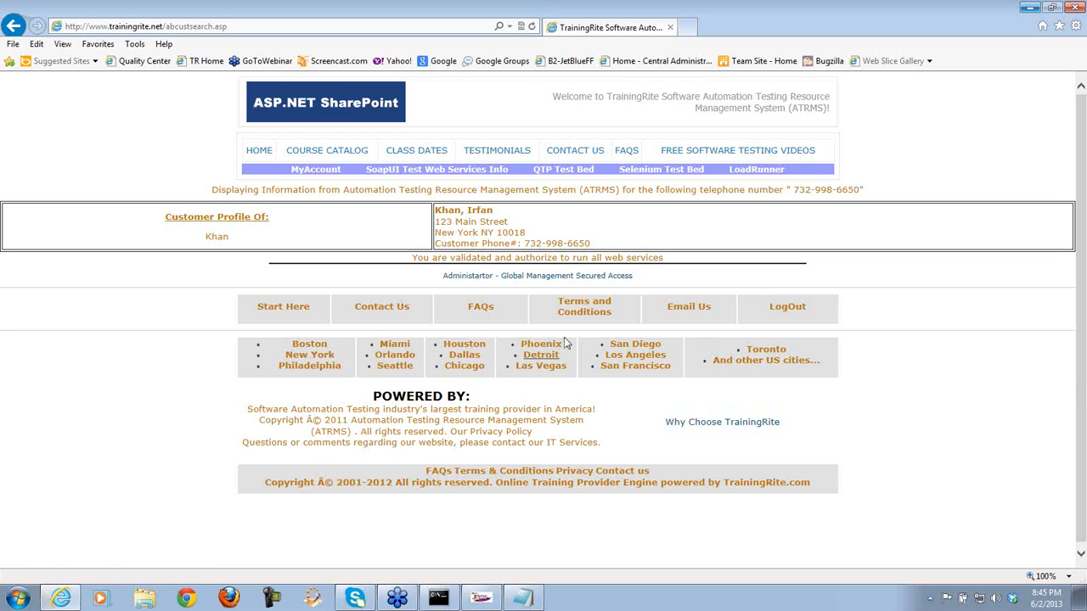
- Open the administrator OnlineProjects page, scroll through it, and return to JMeter
click(540, 277)
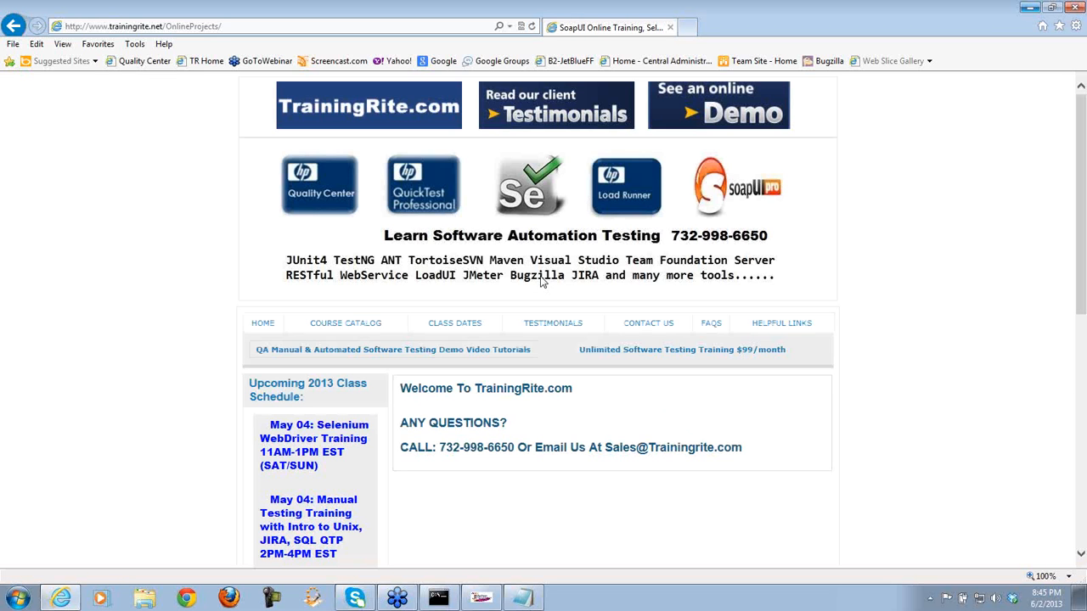
drag(1080, 166, 1081, 318)
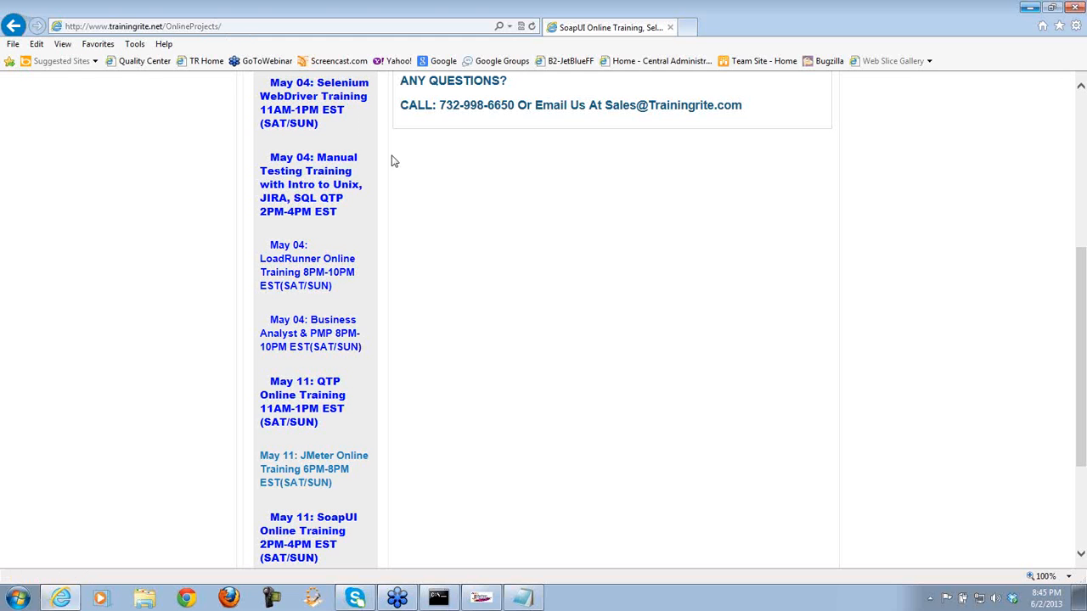
click(481, 598)
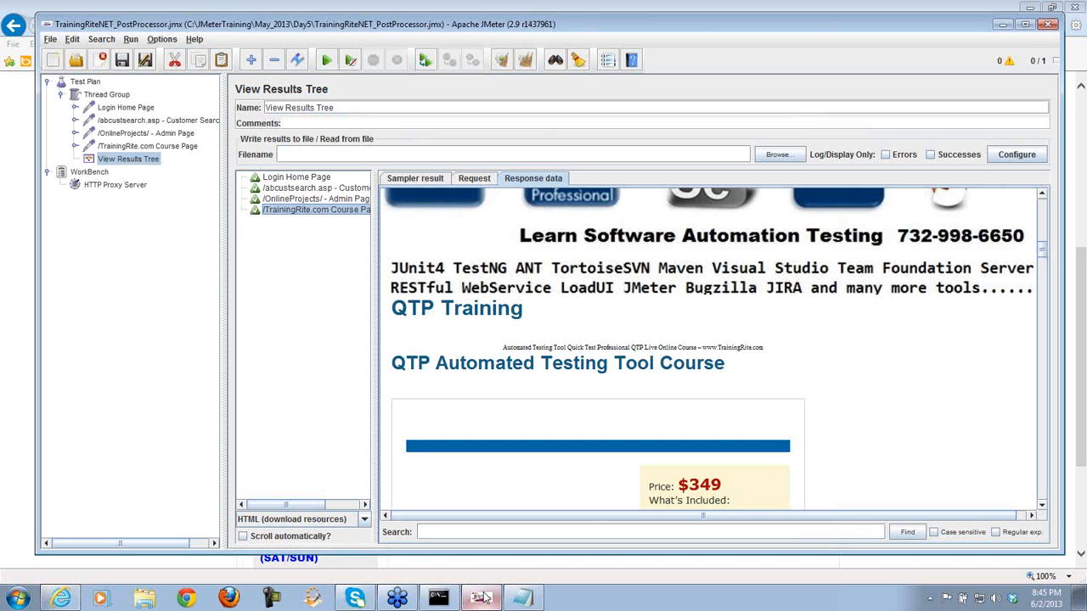
- Expand the /OnlineProjects/ - Admin Page node to reveal its HTTP Header Manager, then bring the browser forward
click(146, 134)
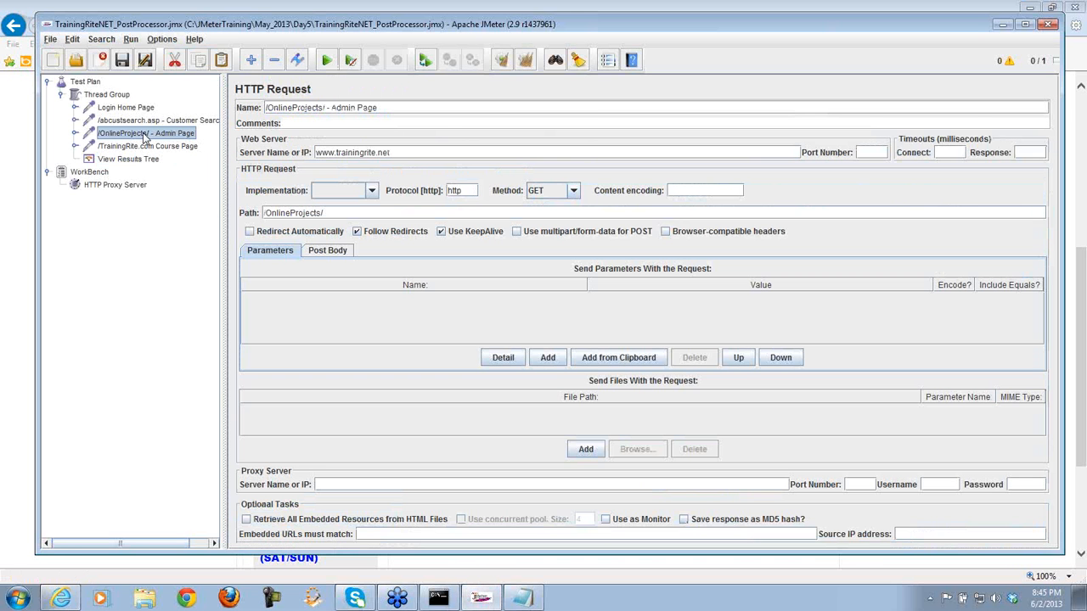
click(76, 134)
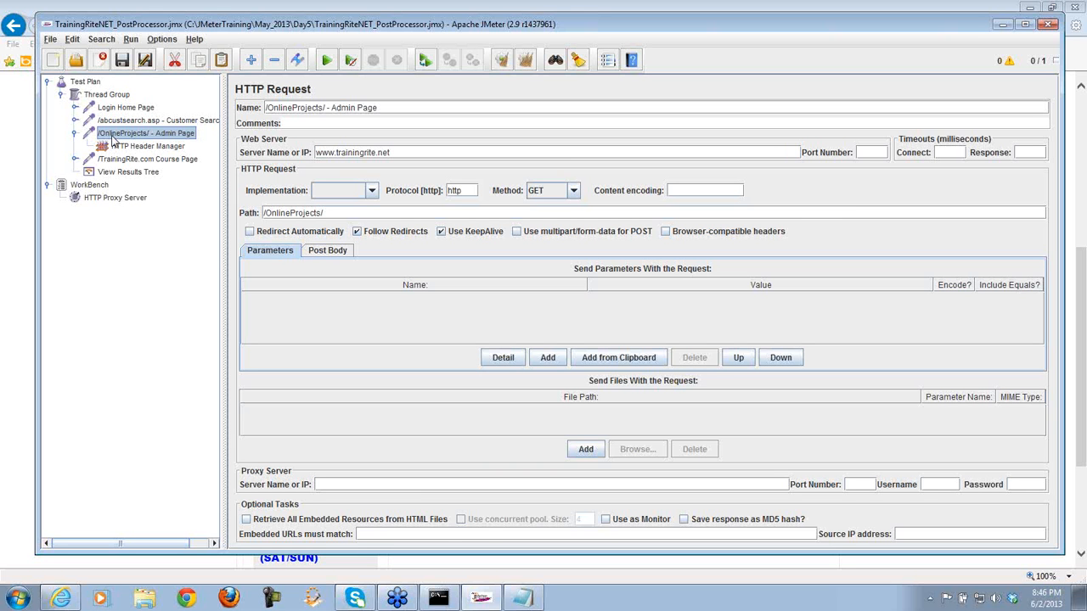
click(27, 356)
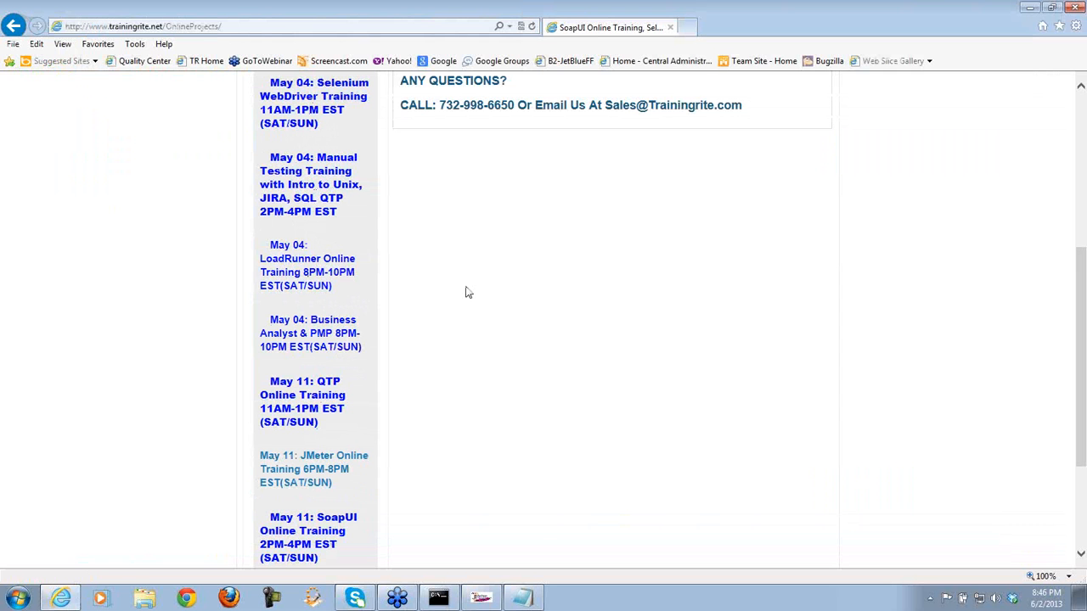
- In Notepad, highlight the Admin page example names: Selenium, Manual Training and Load Runner
click(522, 598)
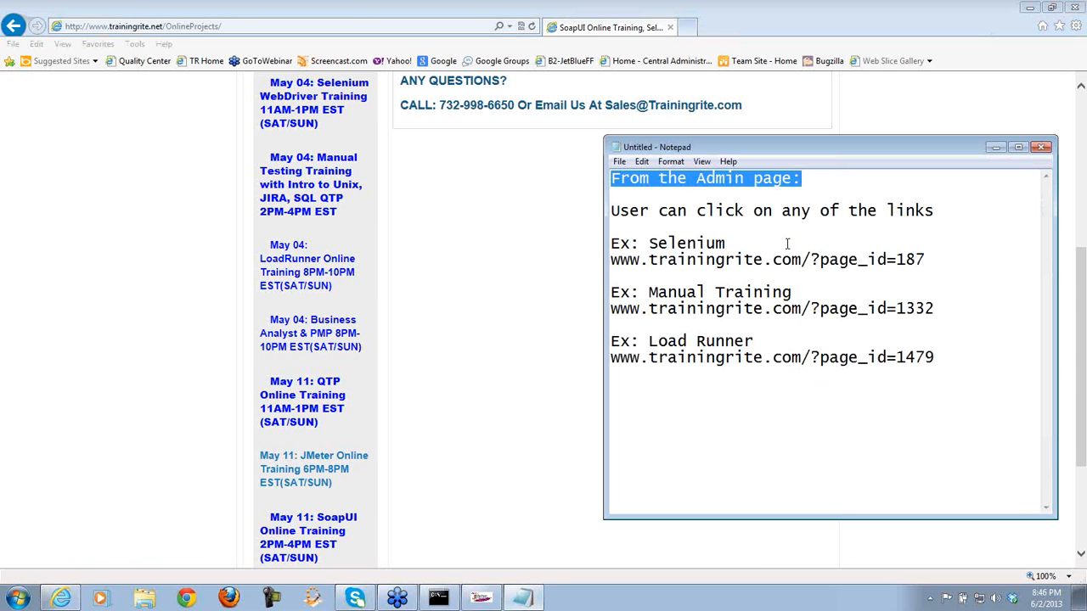
drag(812, 178, 614, 176)
drag(726, 243, 667, 244)
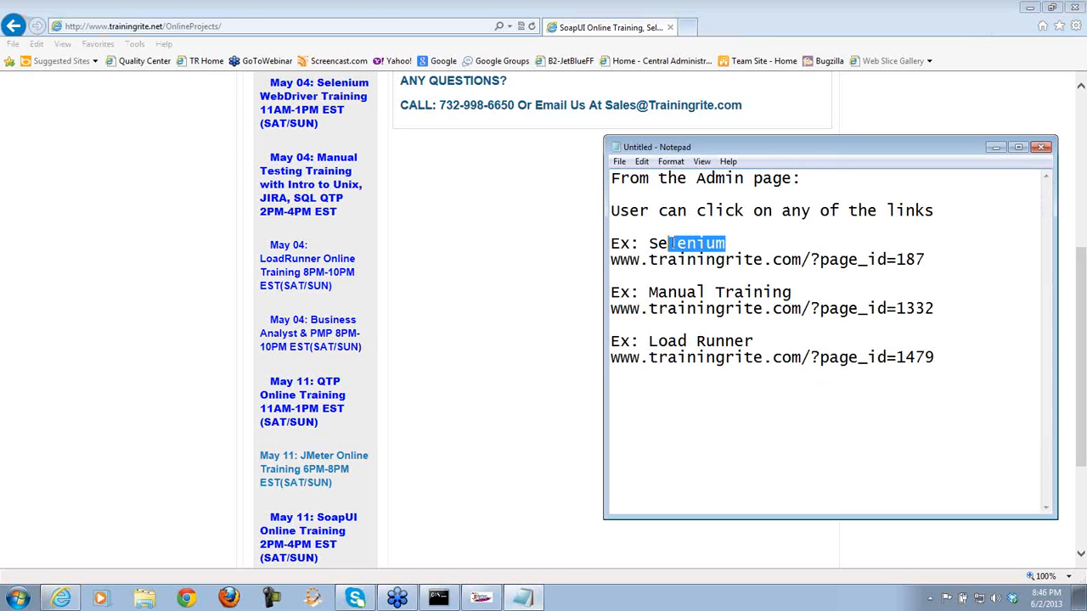
click(701, 291)
drag(701, 292, 769, 291)
drag(716, 341, 779, 346)
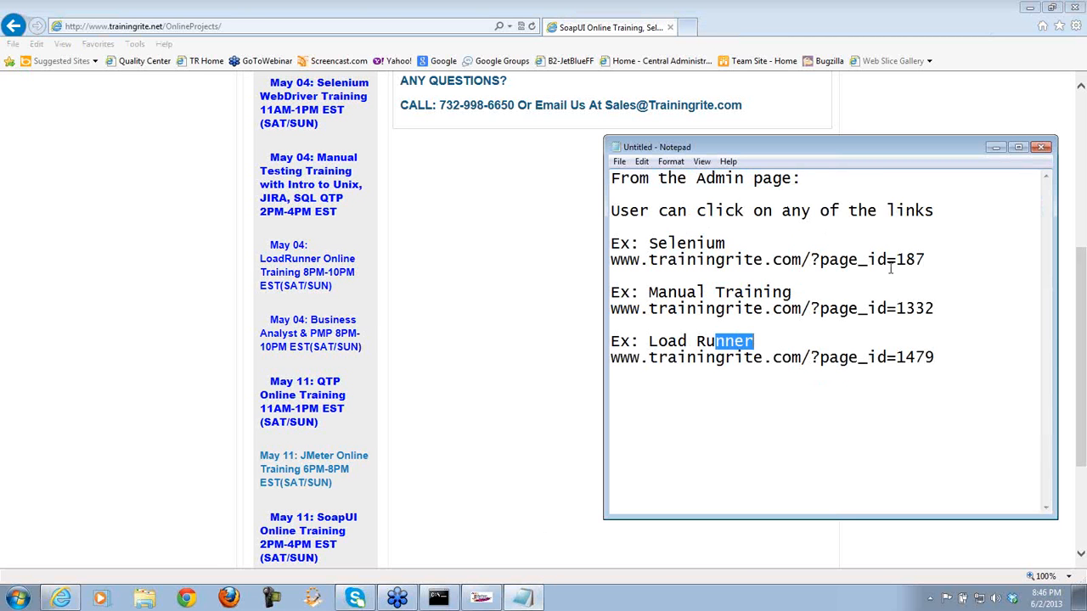
- Highlight the page_id values 187, 1332 and 1479, then return to JMeter
drag(896, 260, 926, 260)
drag(934, 309, 896, 309)
drag(934, 357, 896, 357)
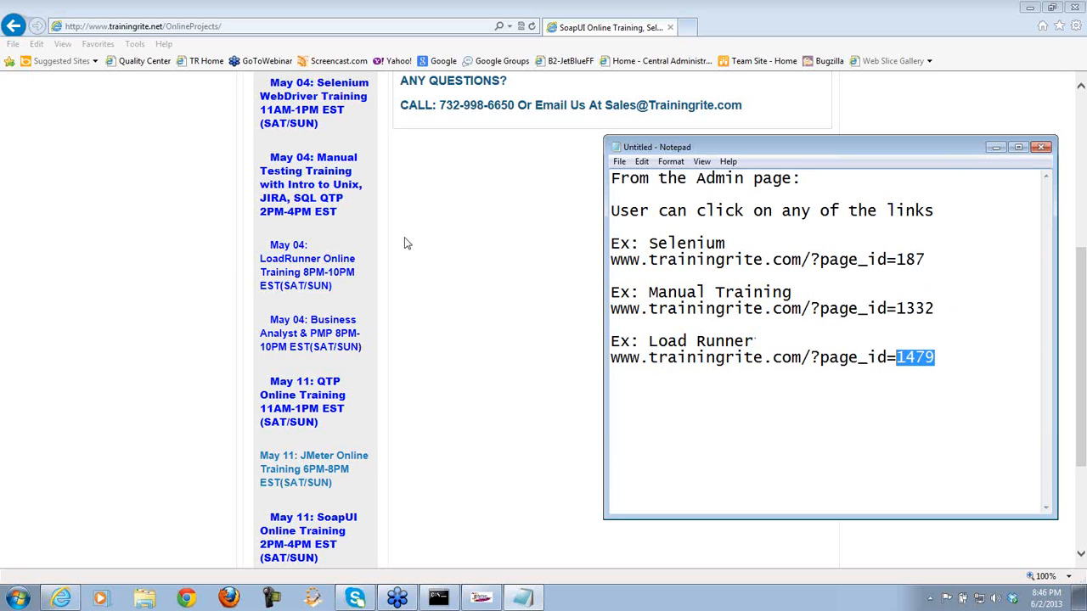
click(830, 391)
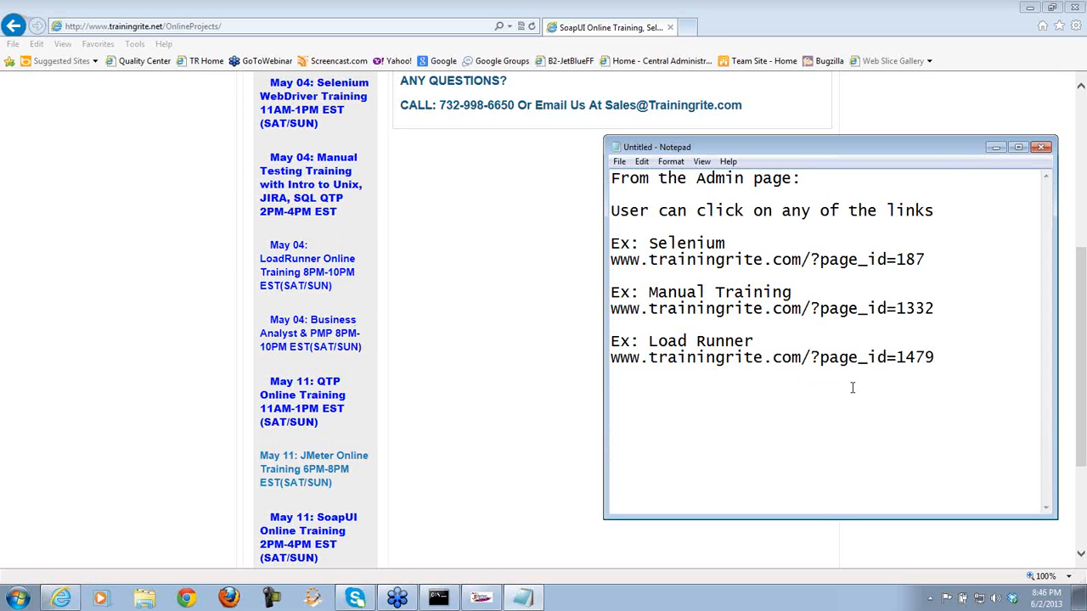
drag(953, 355, 610, 259)
click(881, 271)
drag(928, 260, 895, 260)
click(482, 598)
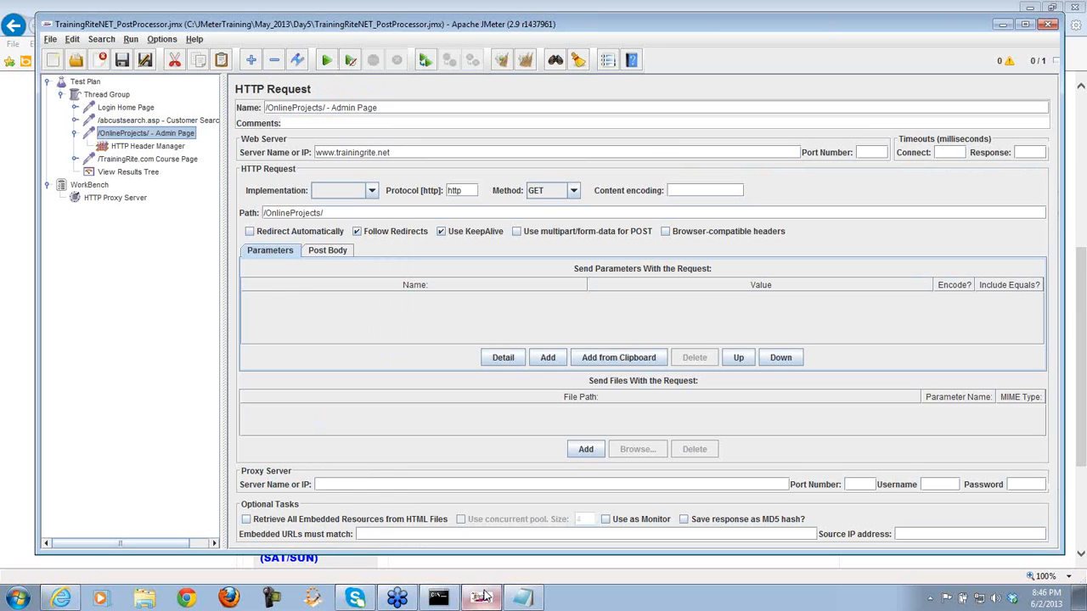
- Browse the Admin Page request's Add > Config Element menu, then switch to the TrainingRite page in the browser
right_click(169, 133)
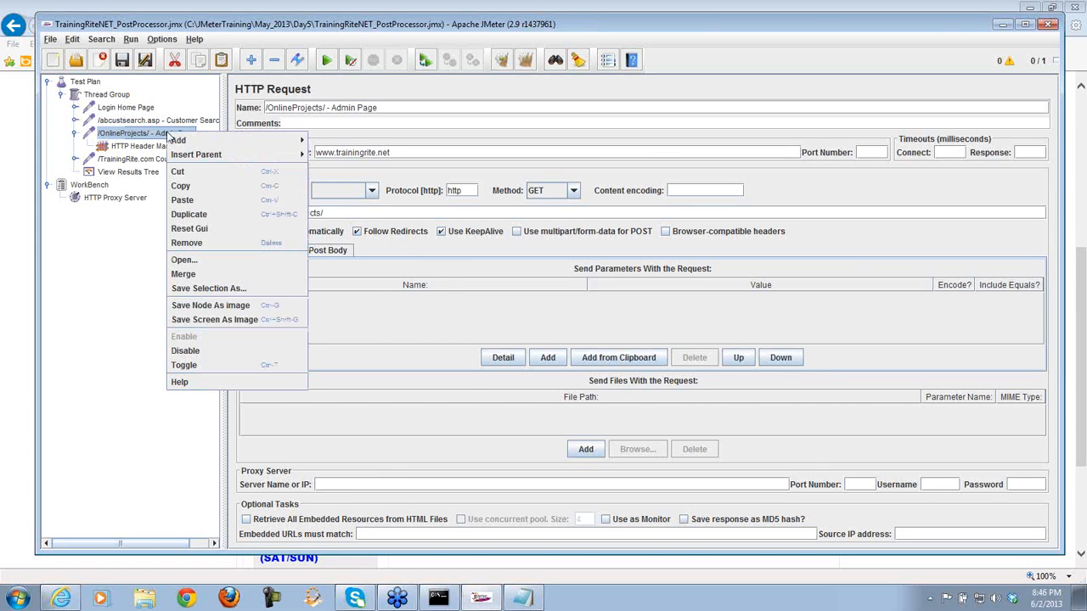
mouse_move(180, 140)
mouse_move(339, 146)
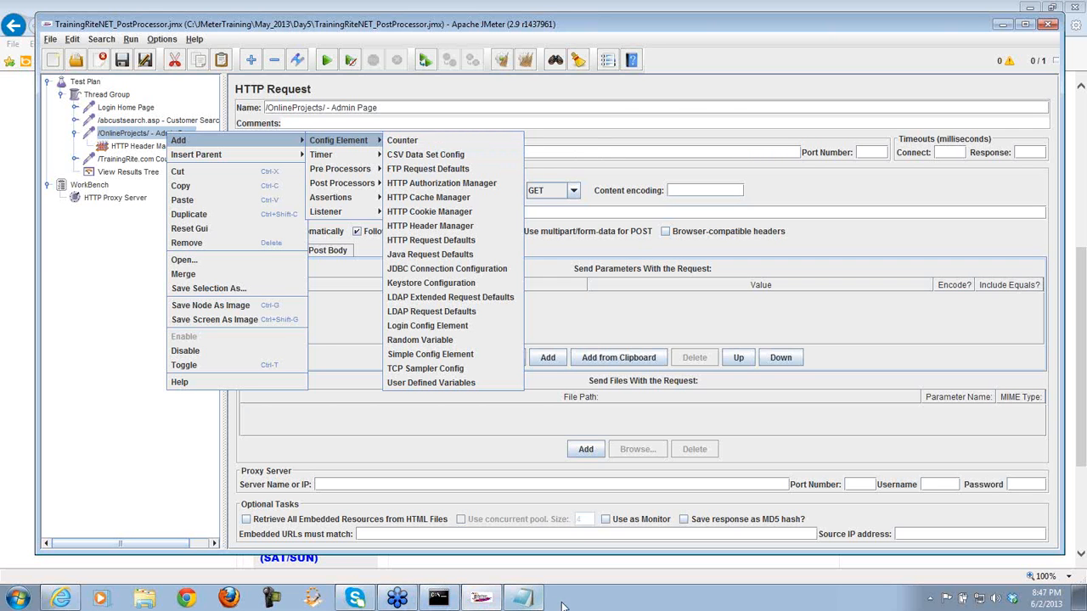
click(60, 598)
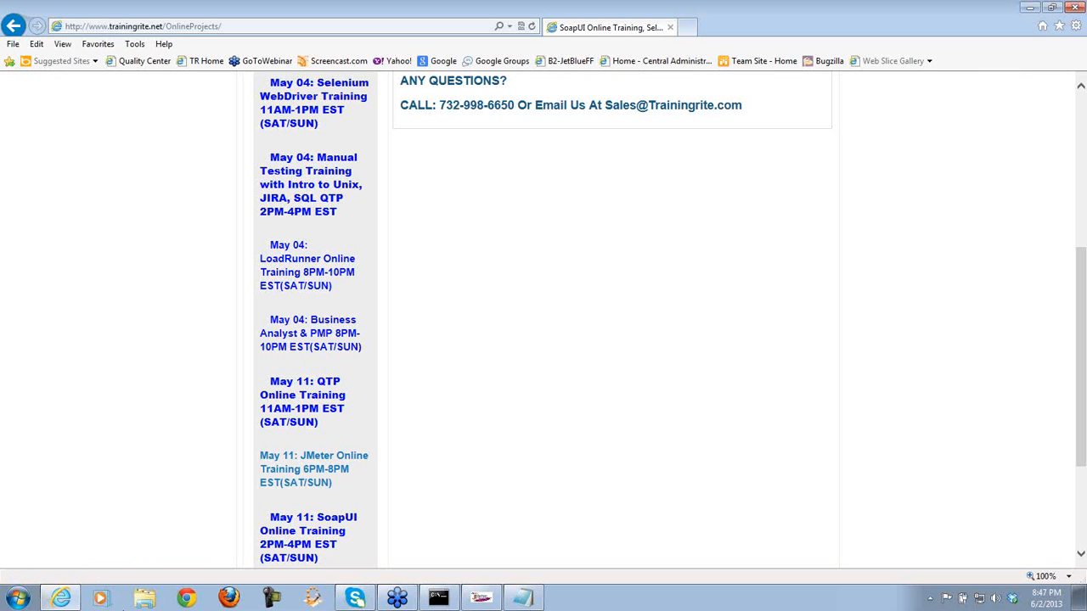
- In Notepad, highlight page_id values 1332 and 187, then return to JMeter
click(523, 599)
drag(935, 309, 896, 309)
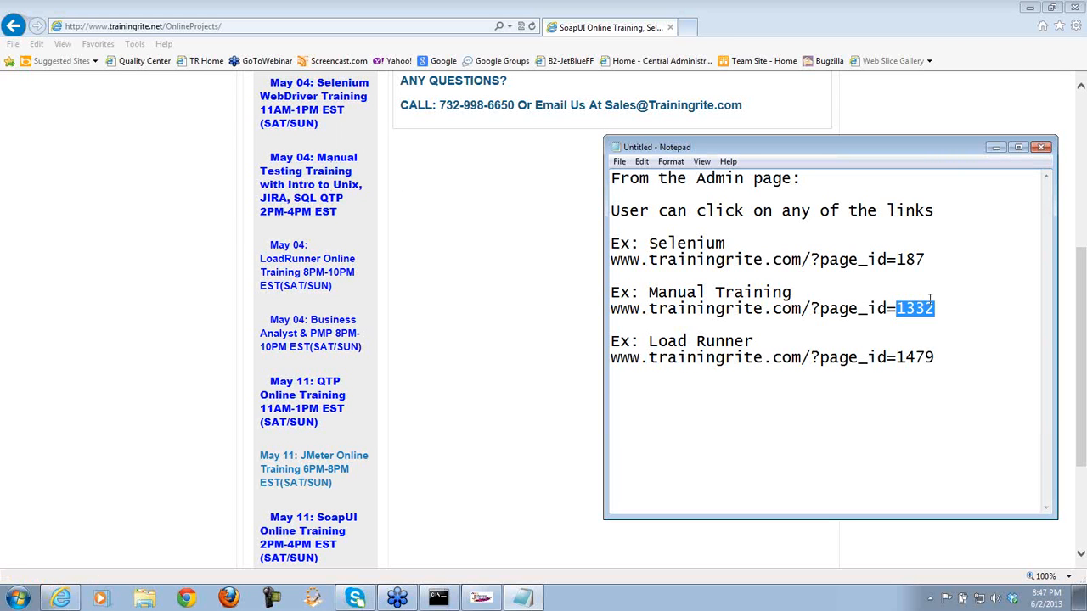
drag(925, 260, 895, 260)
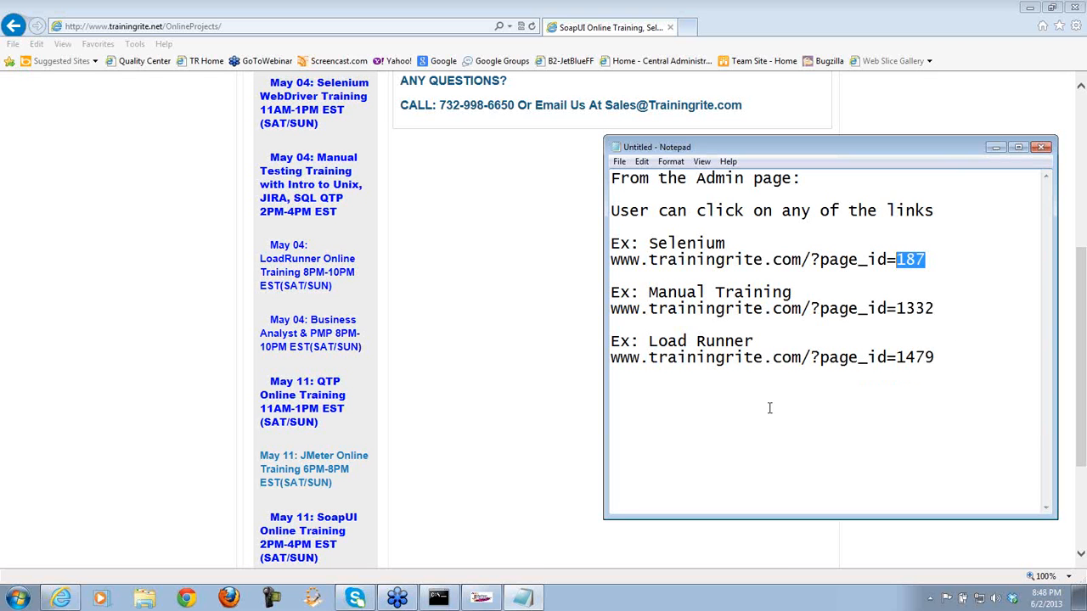
click(480, 598)
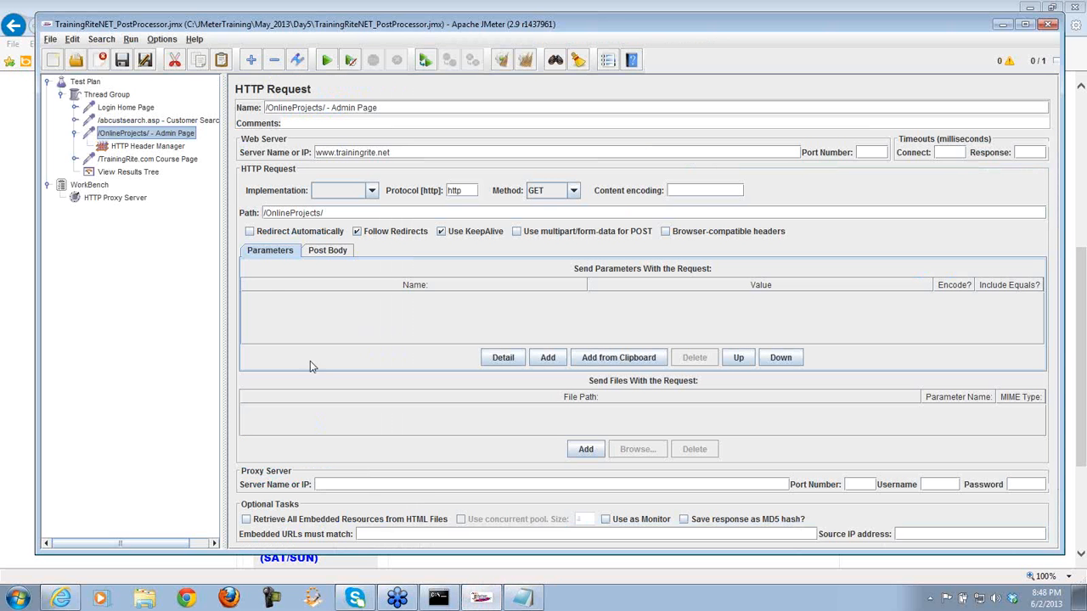
click(158, 160)
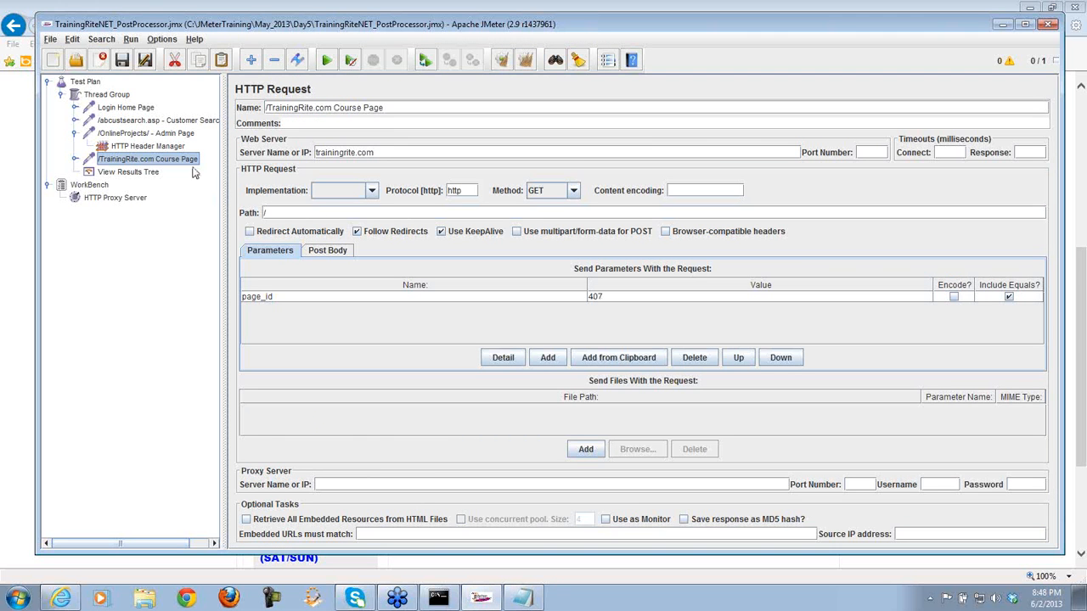
click(167, 136)
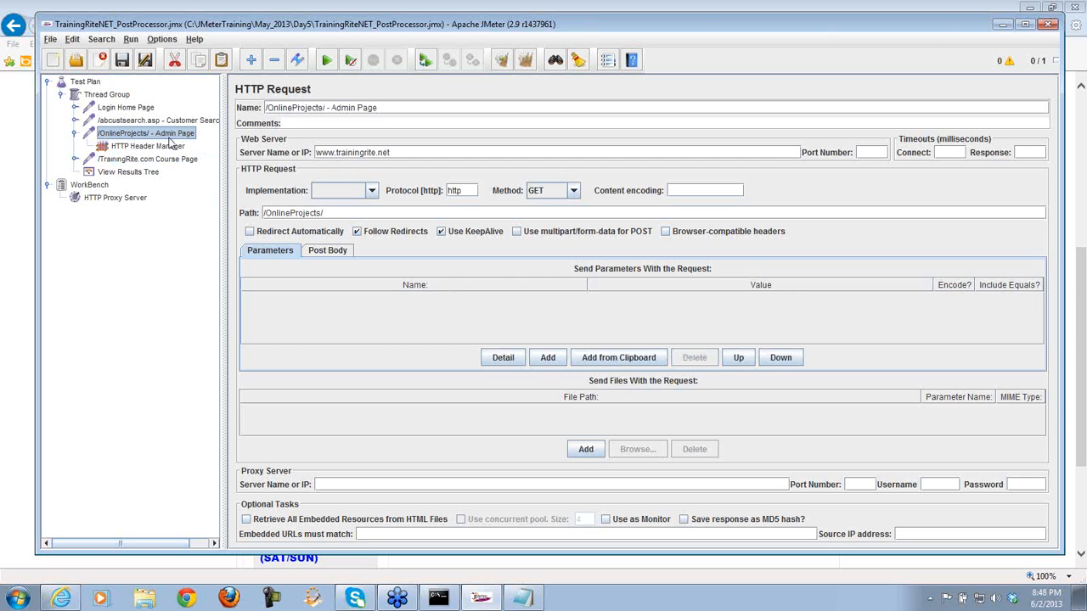
click(31, 328)
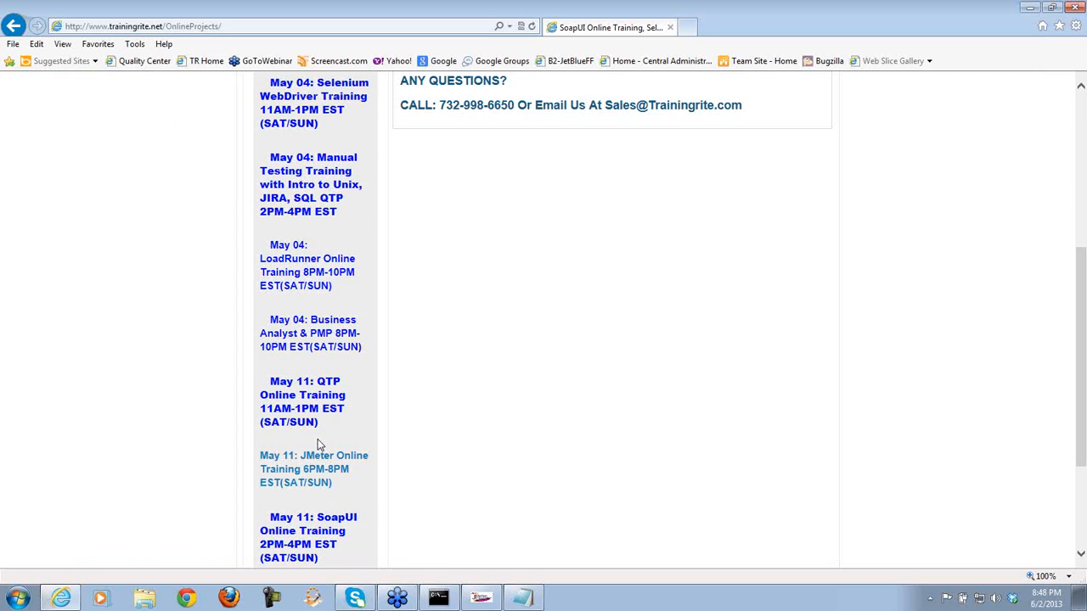
click(480, 597)
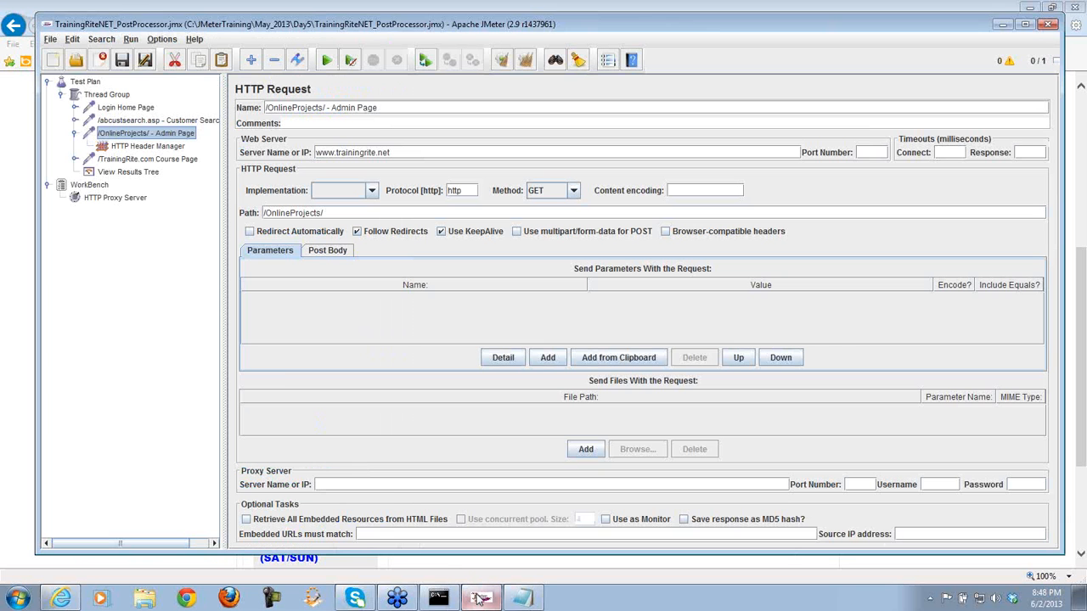
click(175, 166)
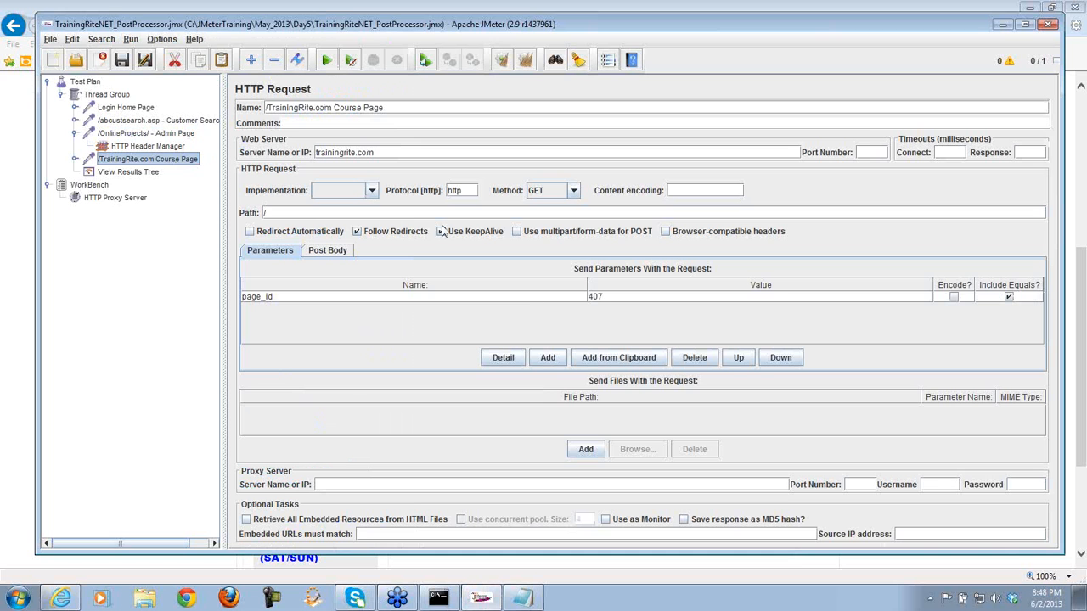
click(618, 304)
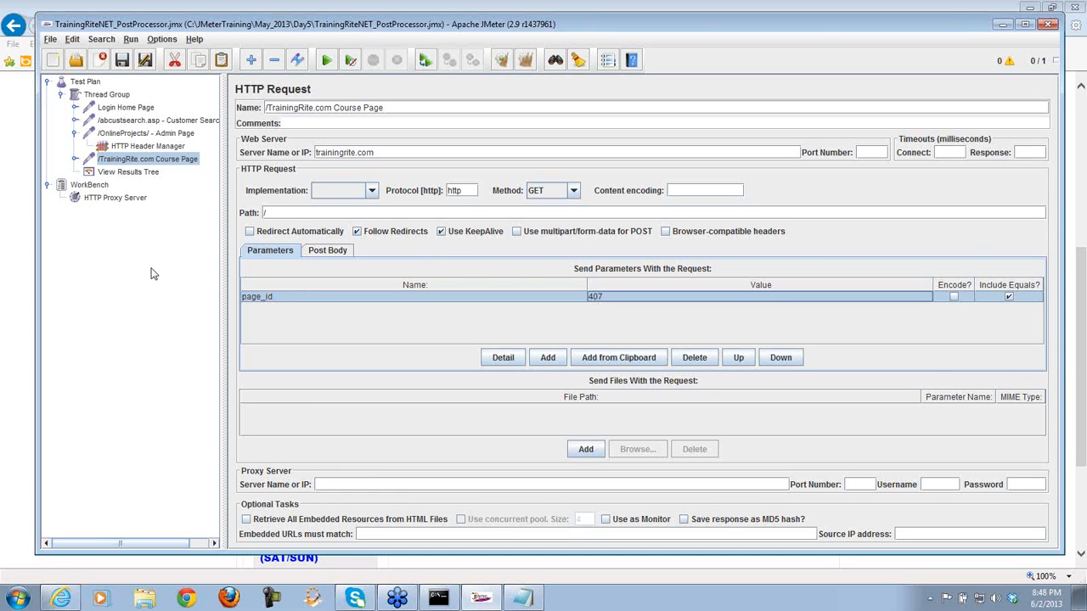
click(175, 134)
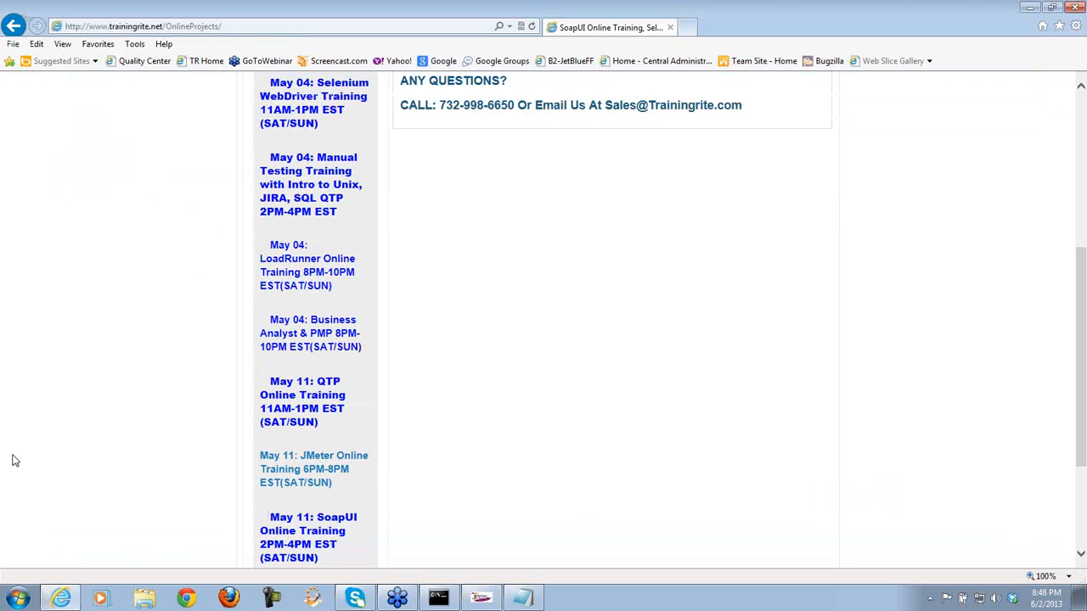
click(16, 459)
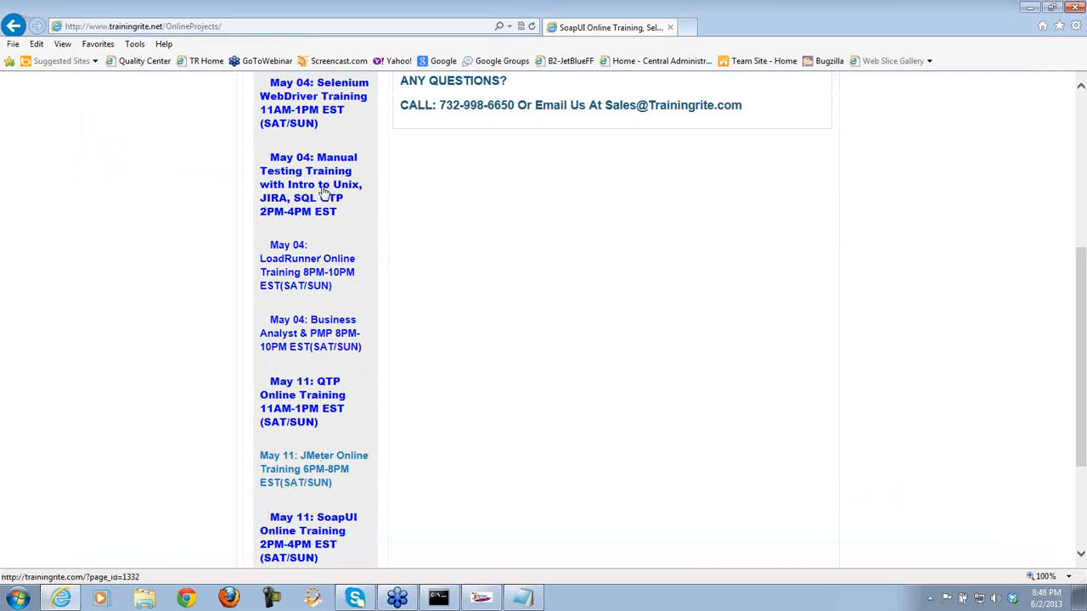
- Check the lower course links against the Notepad page_id notes, placing the cursor below the example links
click(522, 598)
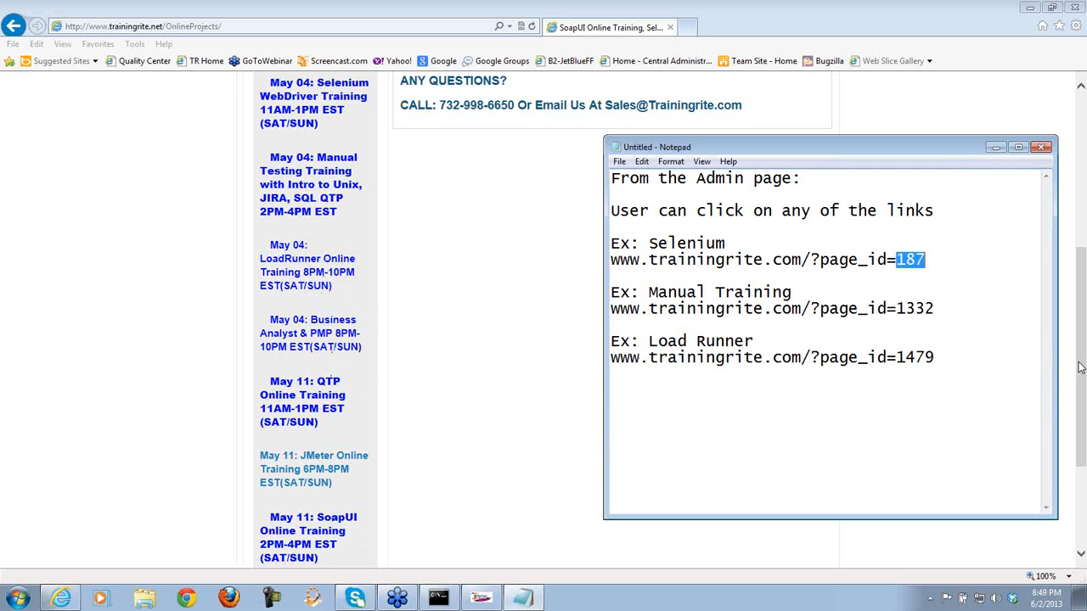
drag(1080, 368, 1079, 443)
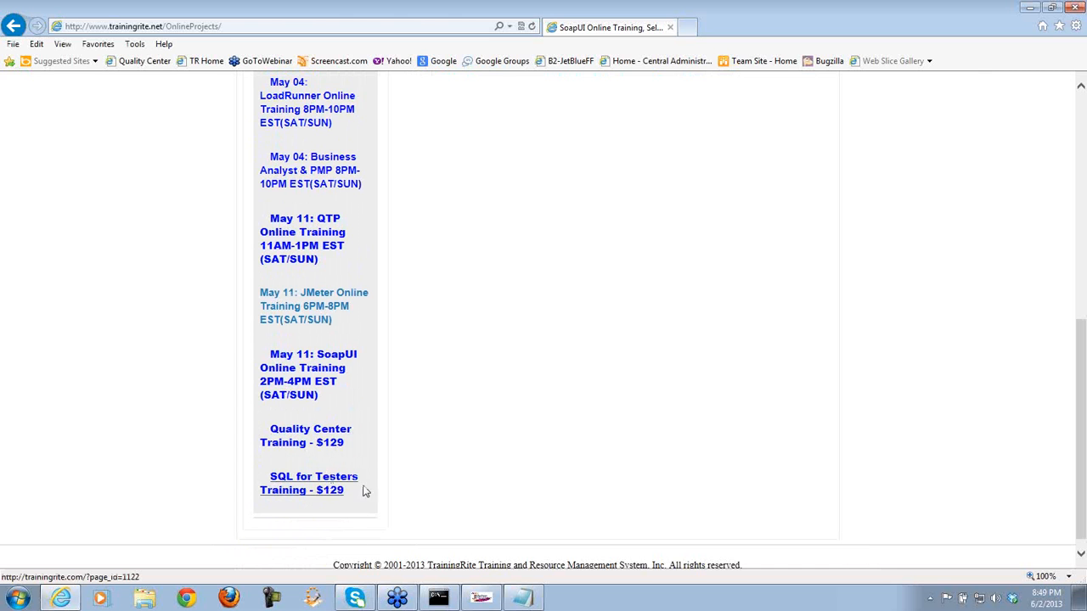
click(523, 598)
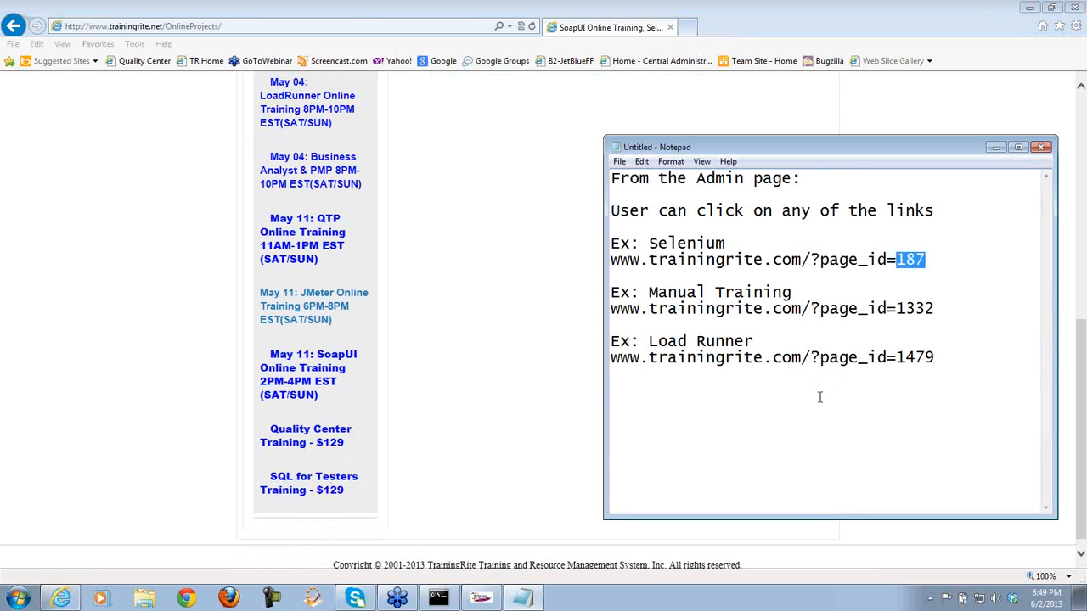
click(855, 417)
click(481, 597)
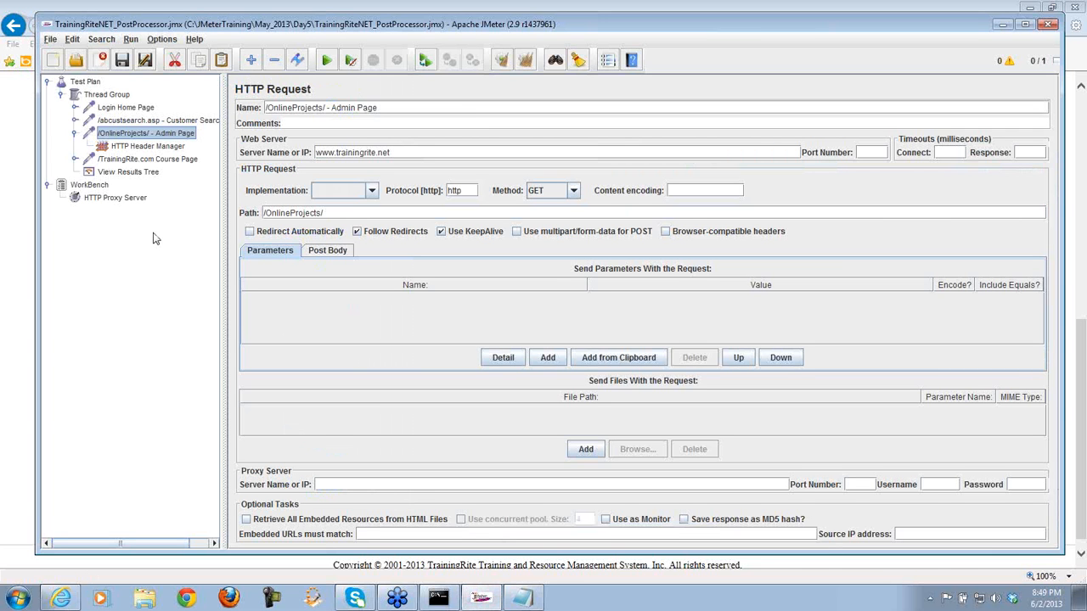
- Browse Add > Post Processors > Regular Expression Extractor for the Admin Page request, then bring up Notepad
right_click(148, 138)
mouse_move(227, 144)
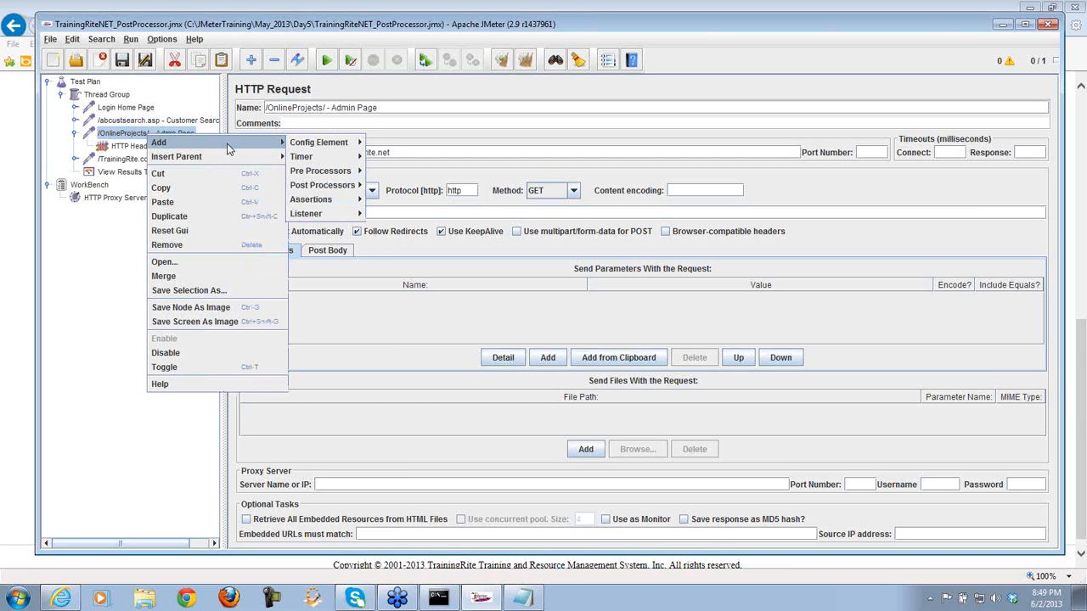
mouse_move(320, 174)
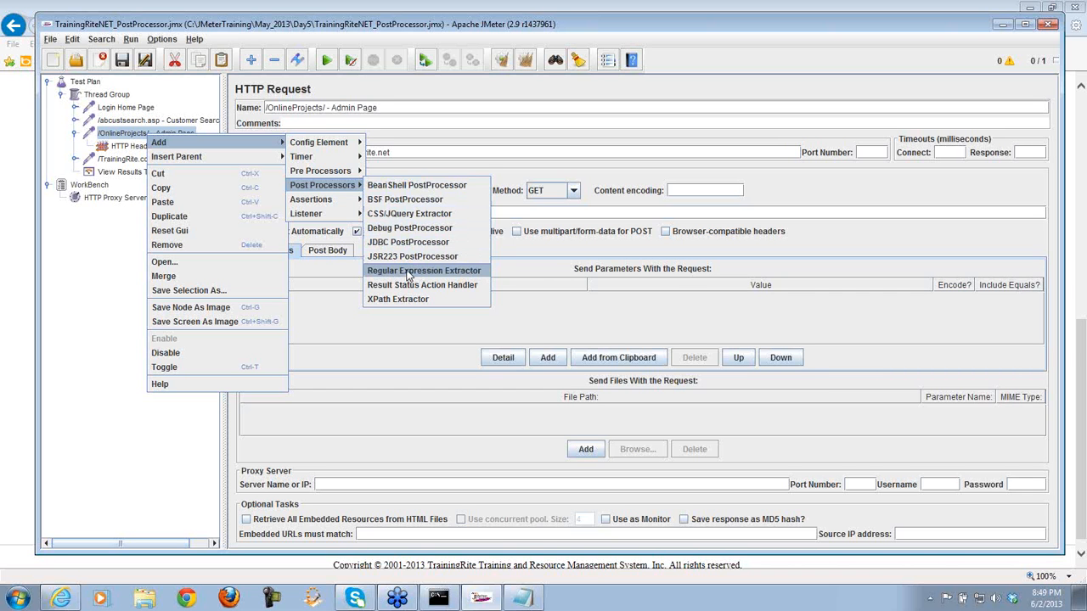
click(524, 599)
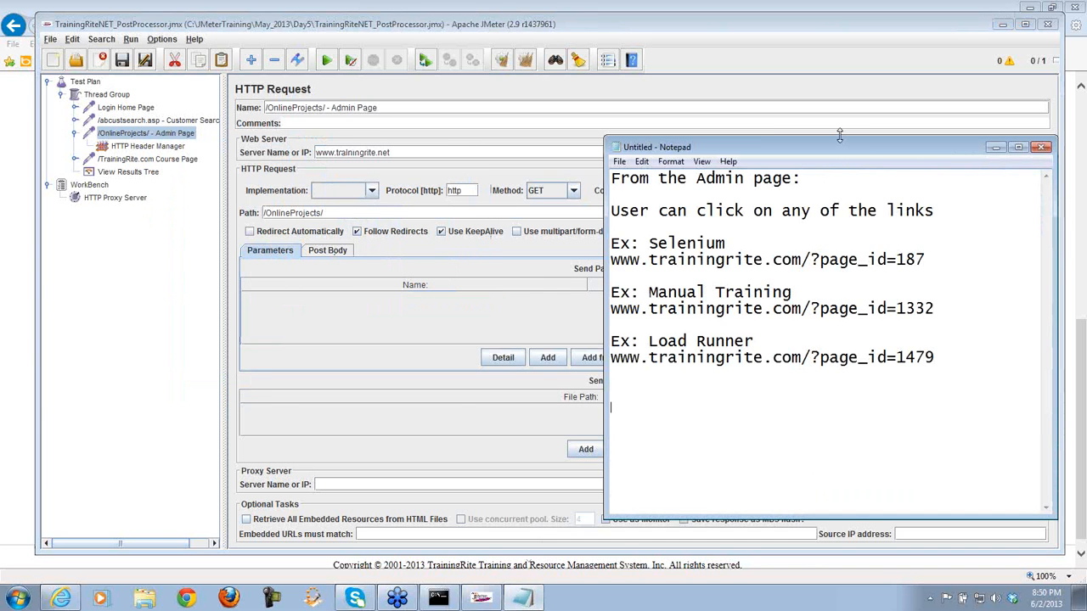
- Enlarge Notepad and add a dashed divider line with 'page_id' beneath the example links
drag(839, 136, 840, 19)
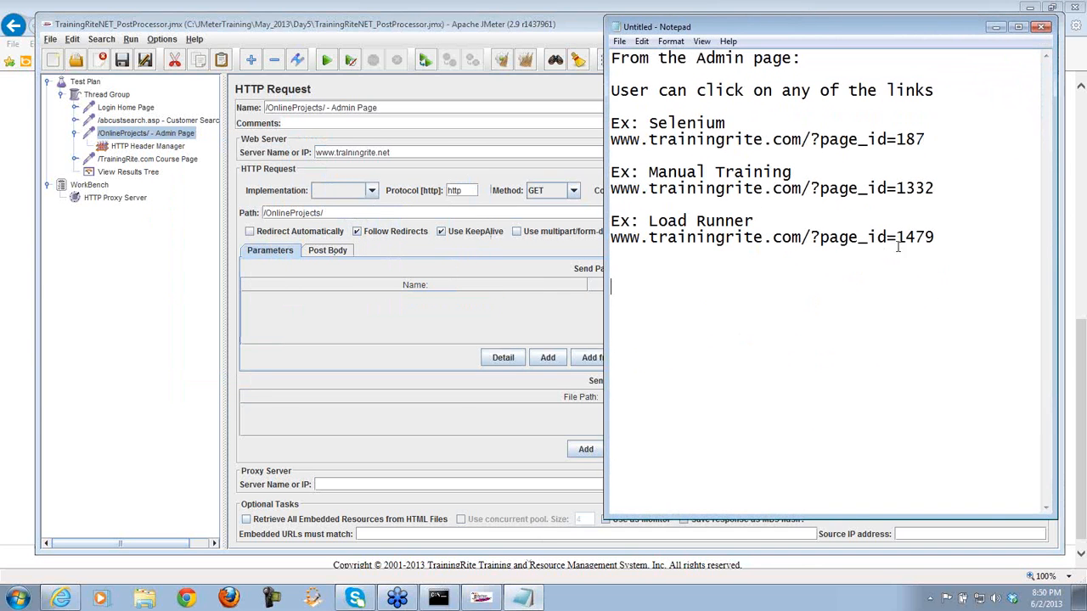
click(939, 237)
key(Return)
key(Return)
text(------------------------------------)
key(Return)
key(Return)
text(page)
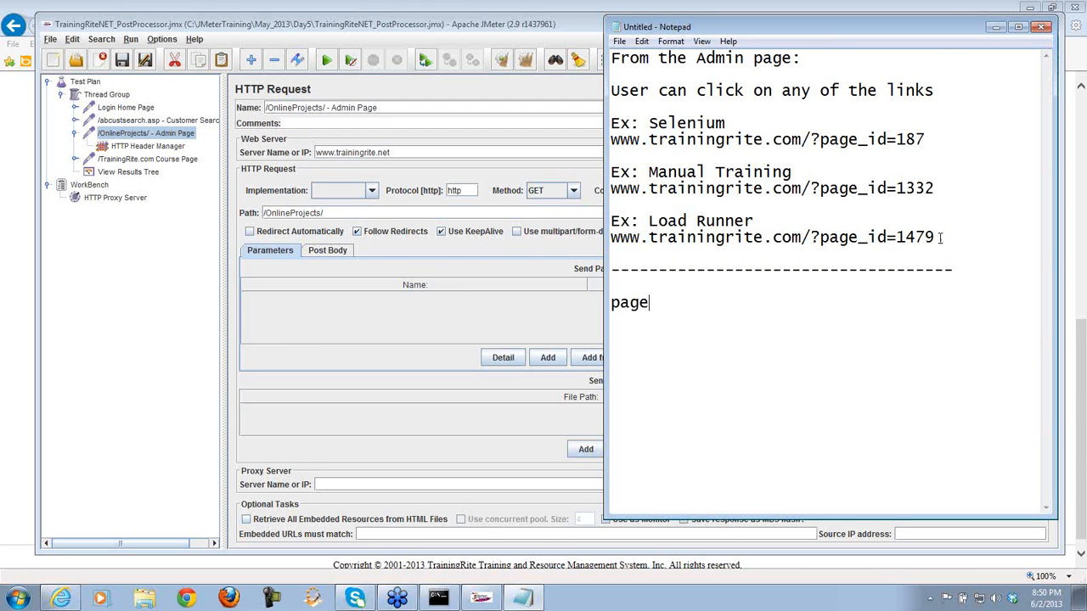
text(_id)
- Compare the Course Page and Admin Page request settings in JMeter against the notes
click(171, 161)
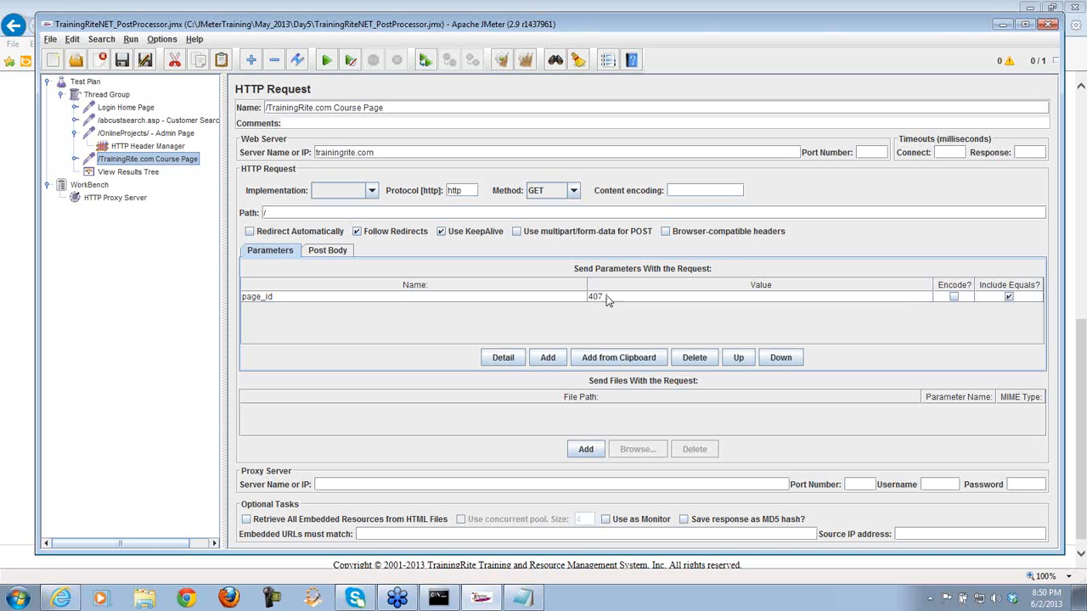
click(532, 599)
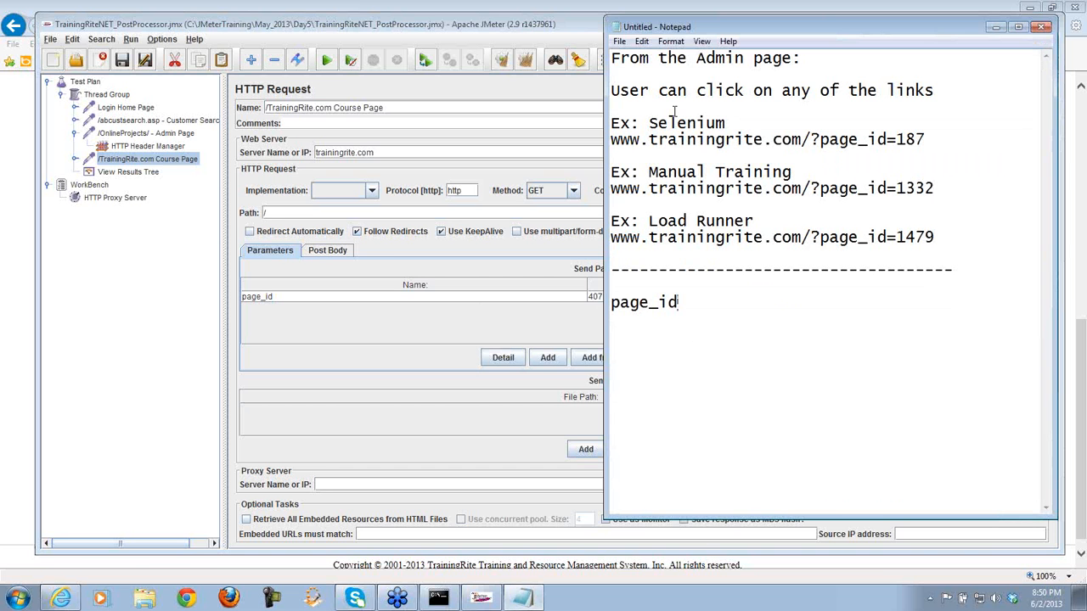
click(189, 136)
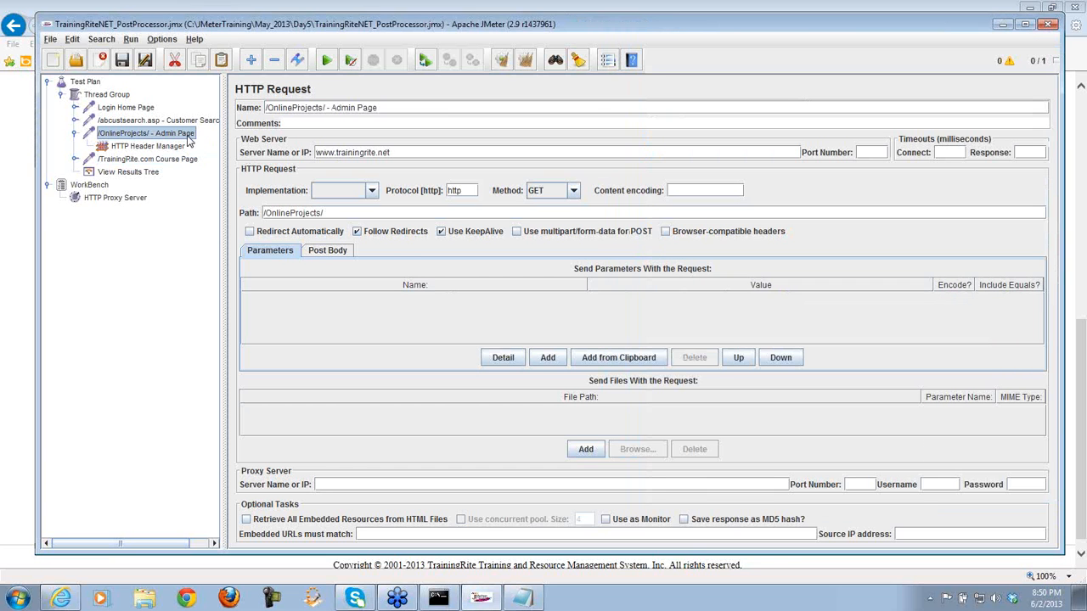
click(26, 477)
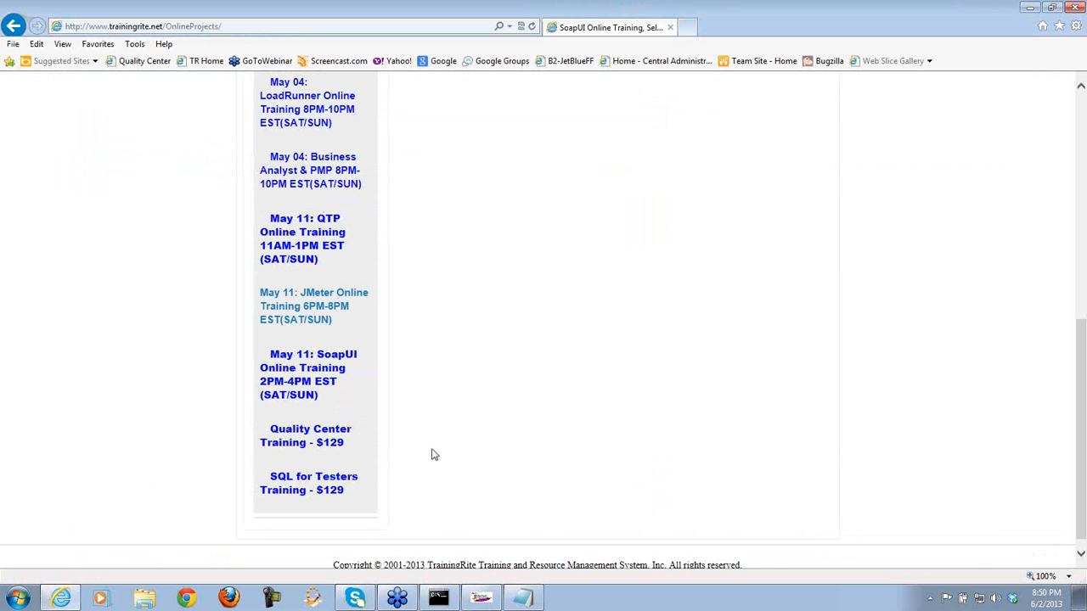
click(521, 599)
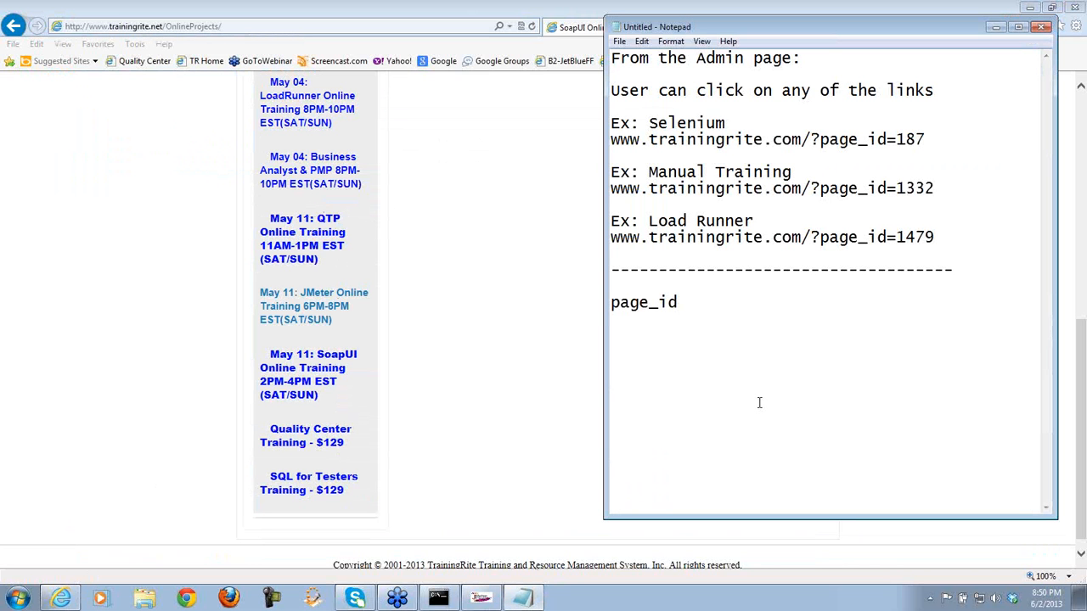
- Complete the line as 'page_id=???' and select the ??? placeholder
text(=)
text(???)
drag(719, 303, 689, 302)
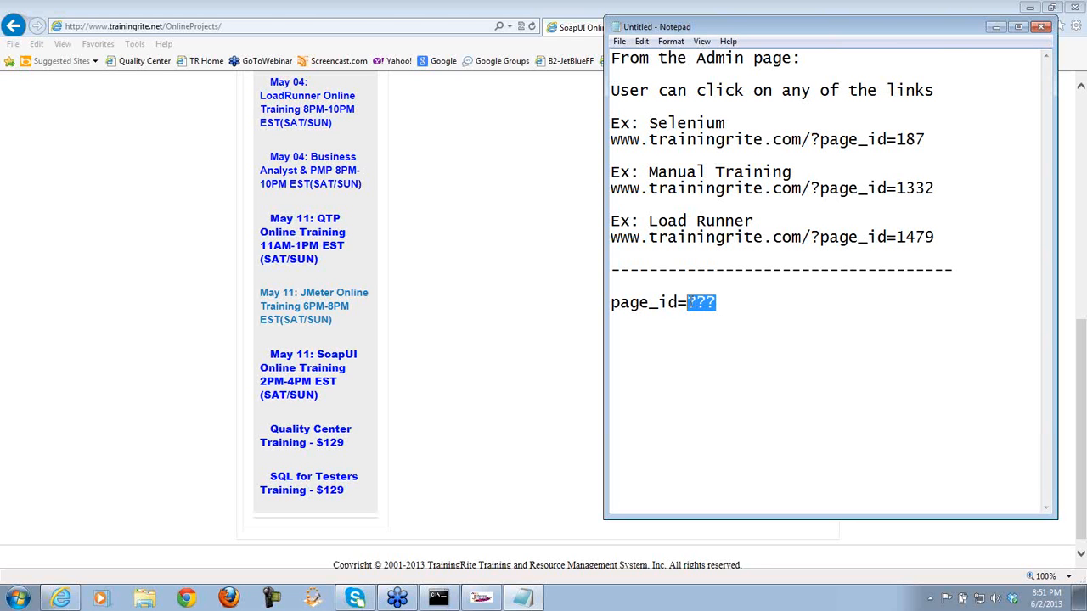
click(483, 599)
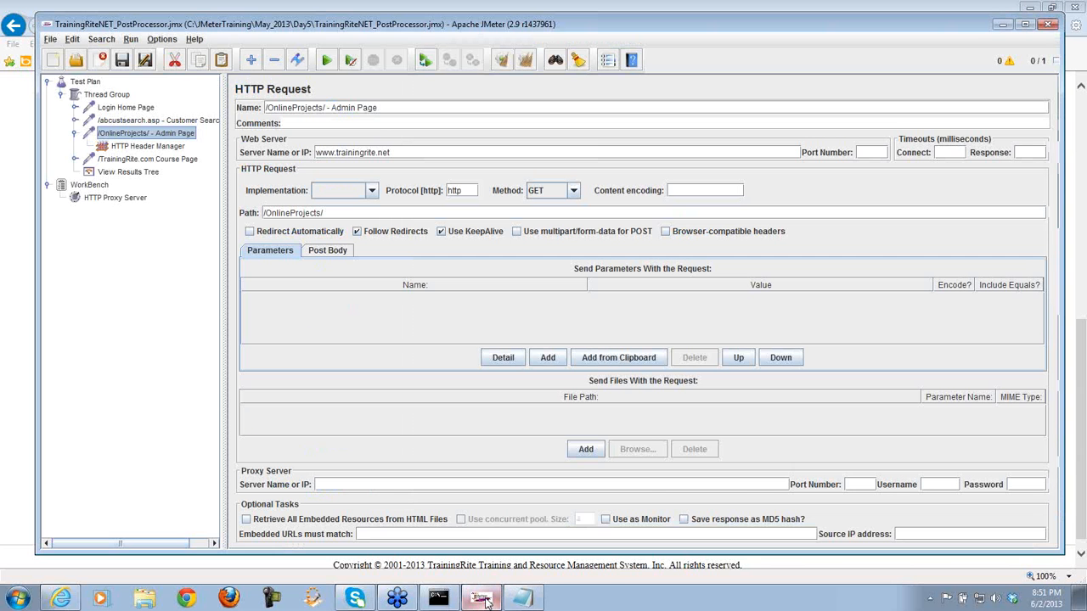
- Check the Course Page request with page_id 407, then reselect and deselect ??? in the notes
click(150, 161)
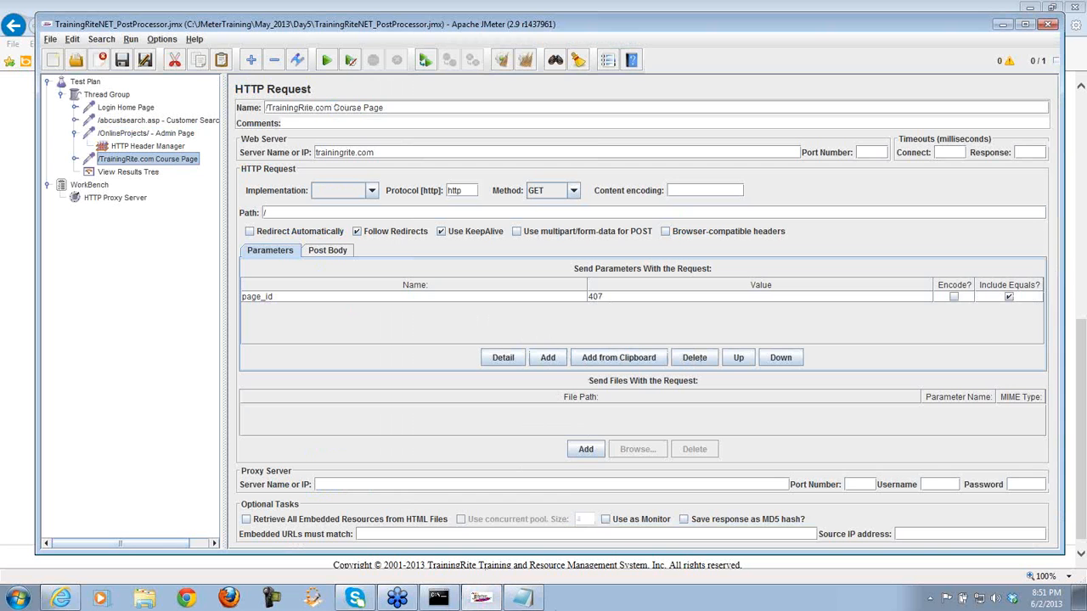
click(522, 599)
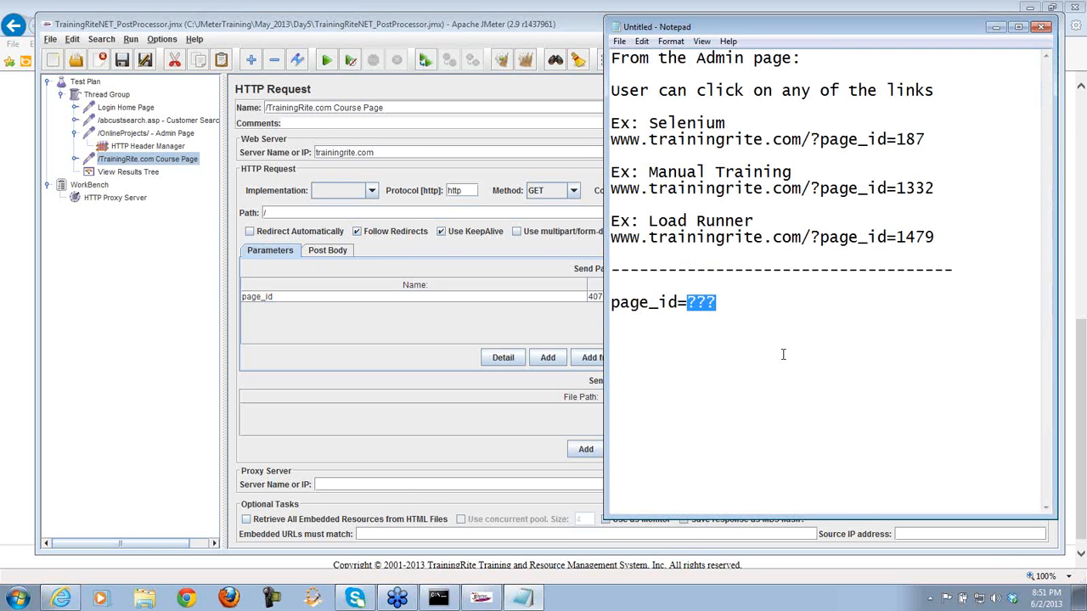
drag(720, 306, 686, 304)
click(727, 302)
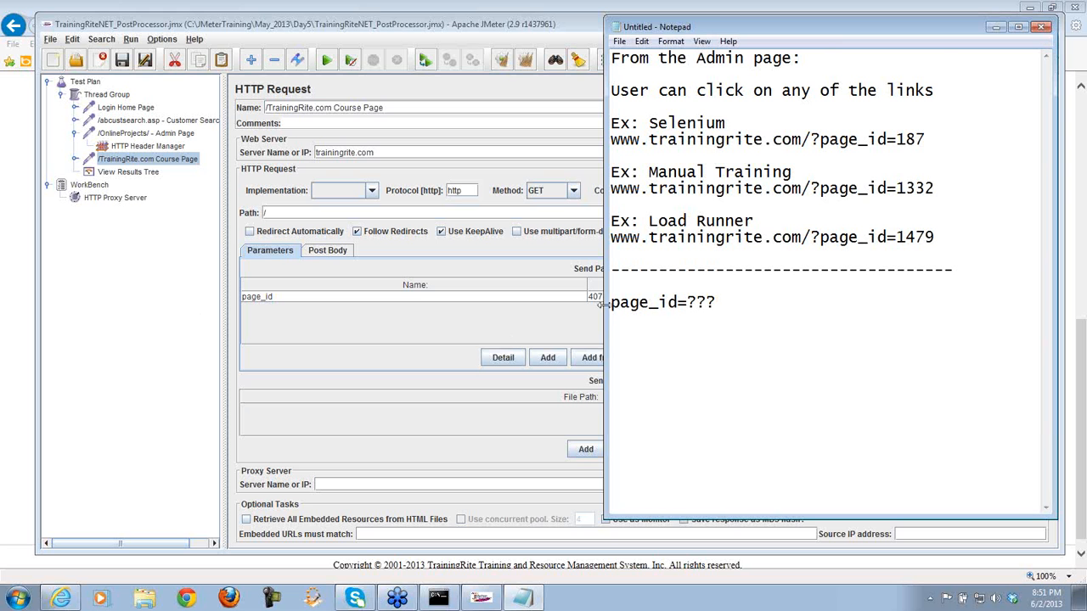
- In View Results Tree, select the /OnlineProjects/ - Admin Page result and render it as Text
click(116, 174)
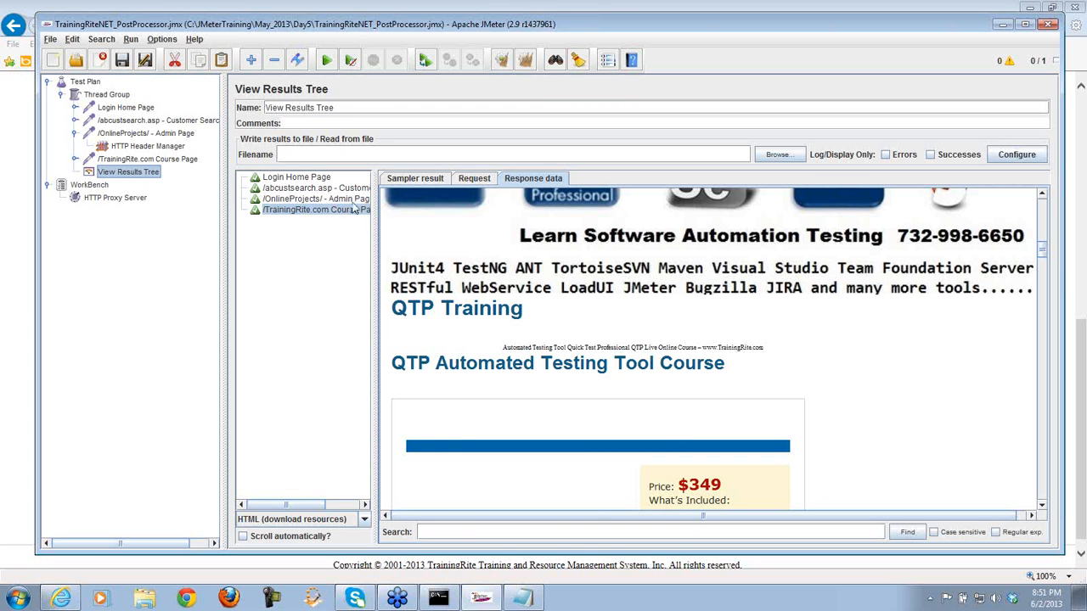
drag(375, 231, 420, 227)
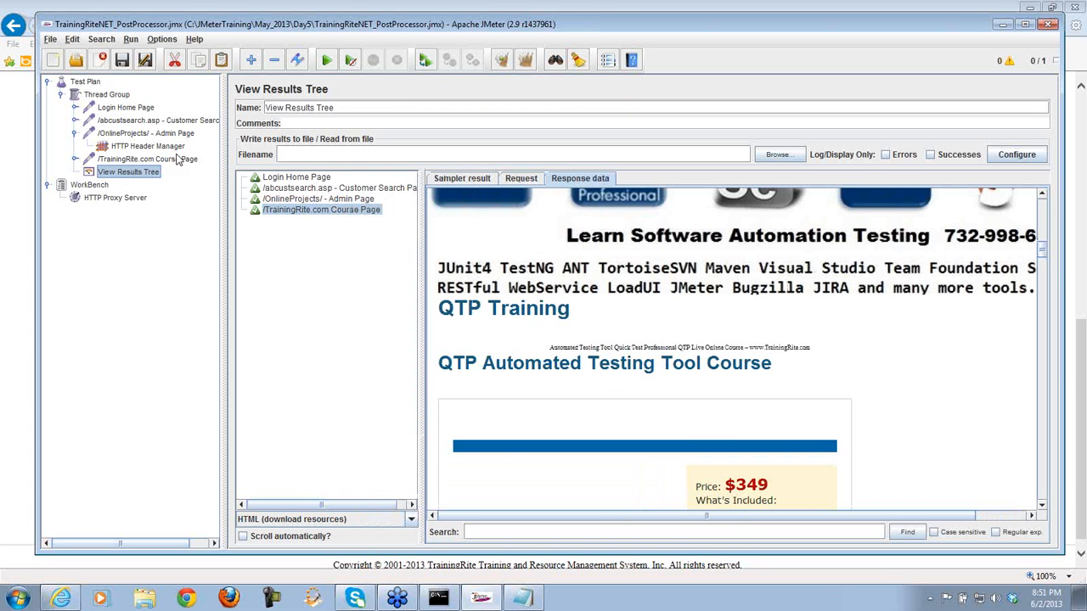
click(327, 199)
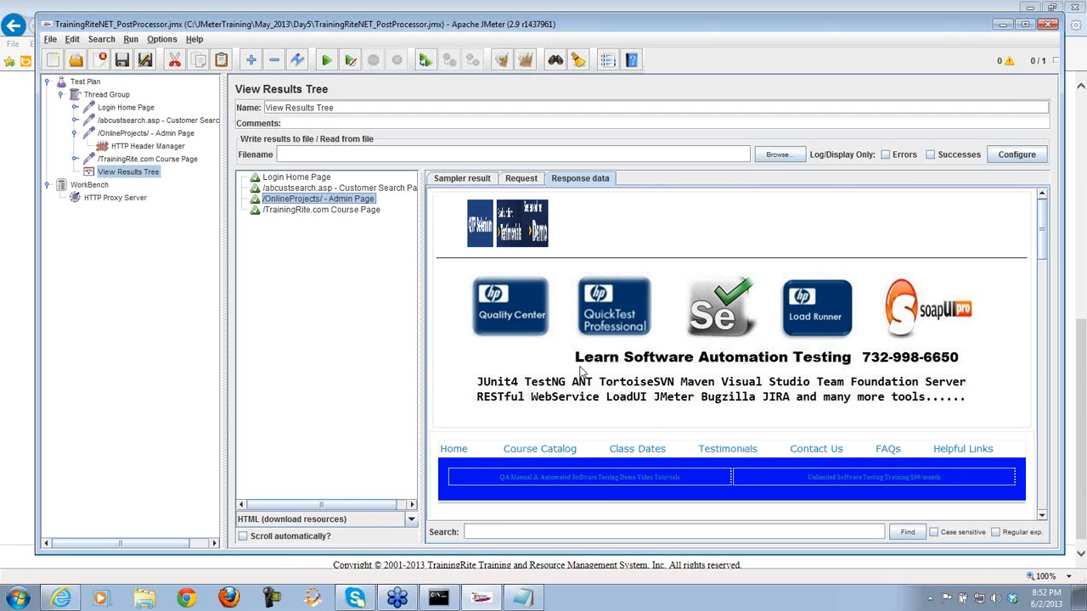
click(411, 520)
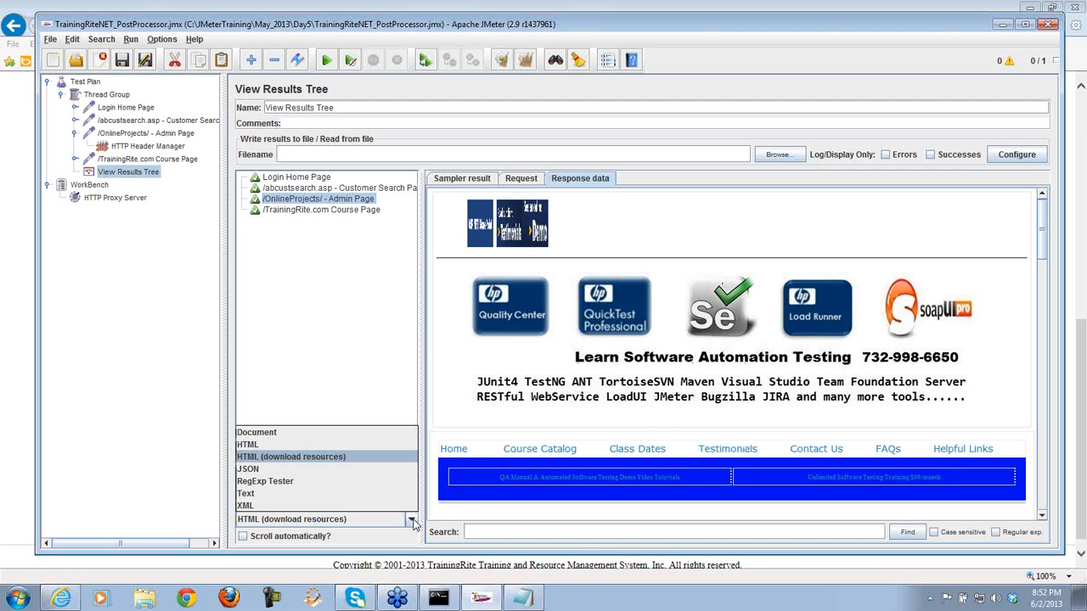
click(285, 494)
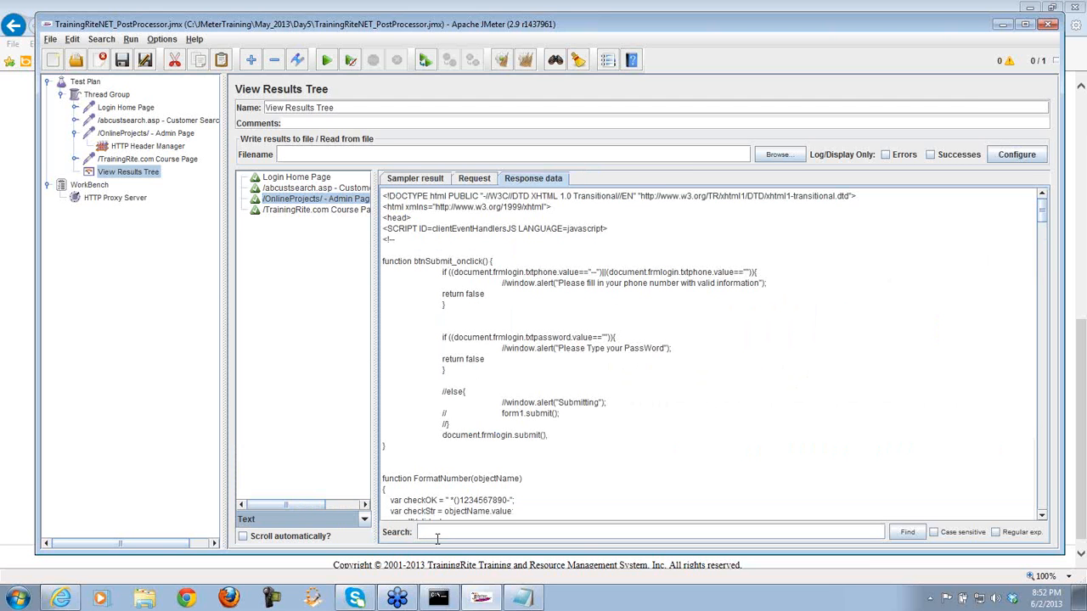
- Search the response for 'page_id=', stepping through matches 1332, 1479, 501, 518, 1102, 1122 until none remain
click(438, 533)
text(page)
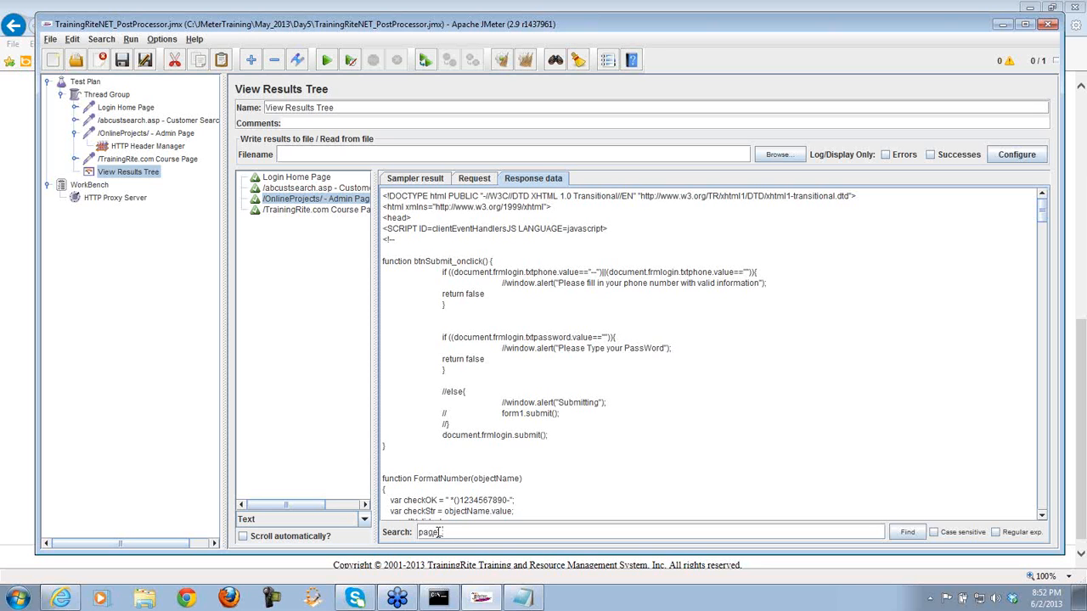
text(_id=)
click(907, 533)
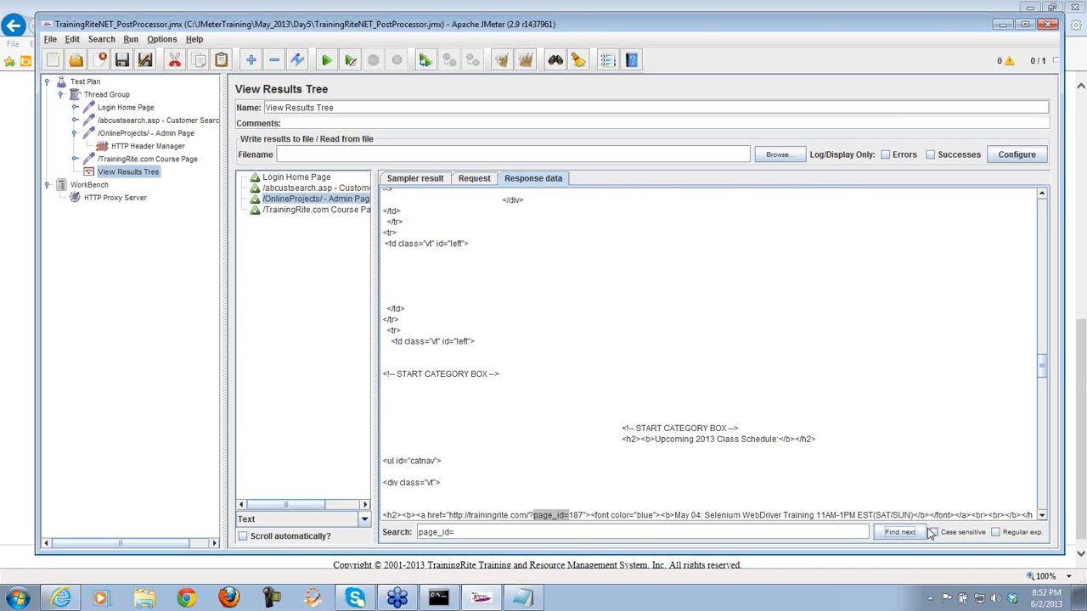
click(1043, 516)
scroll(1043, 516, down, 5)
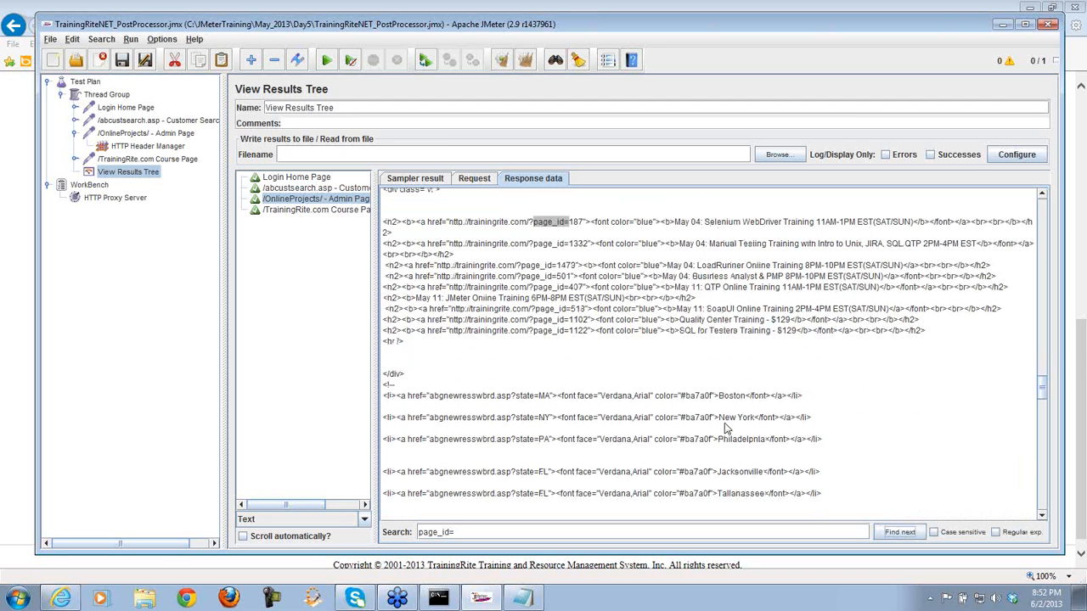
click(898, 534)
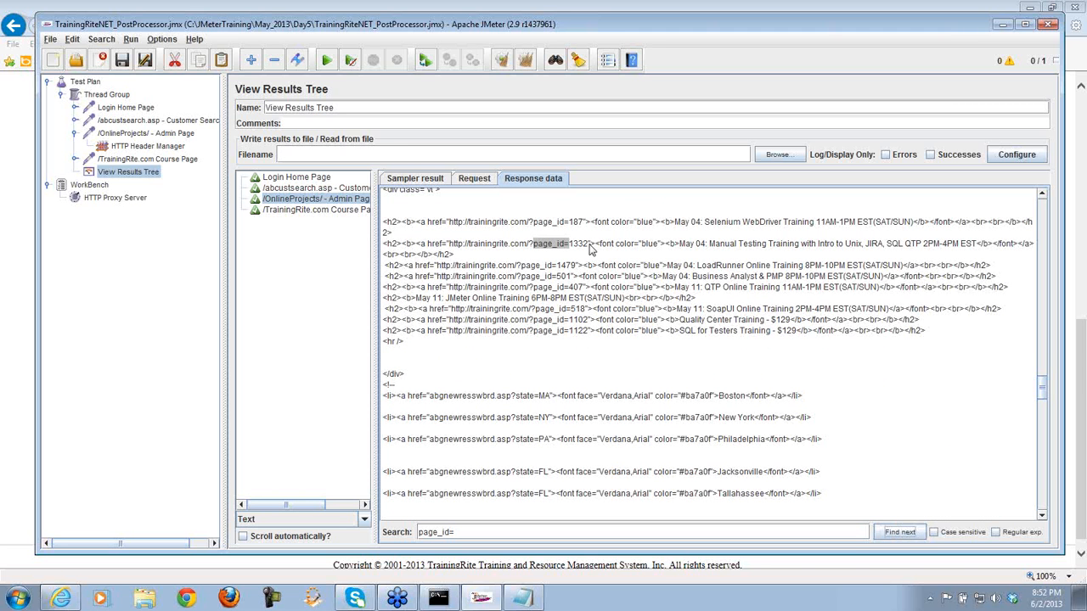
click(904, 535)
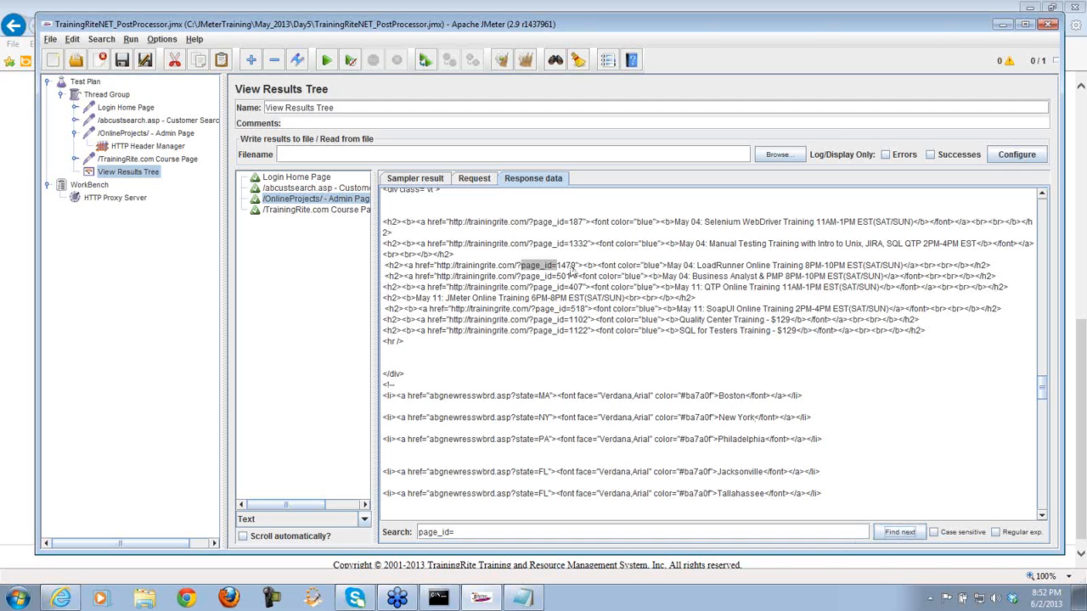
click(900, 532)
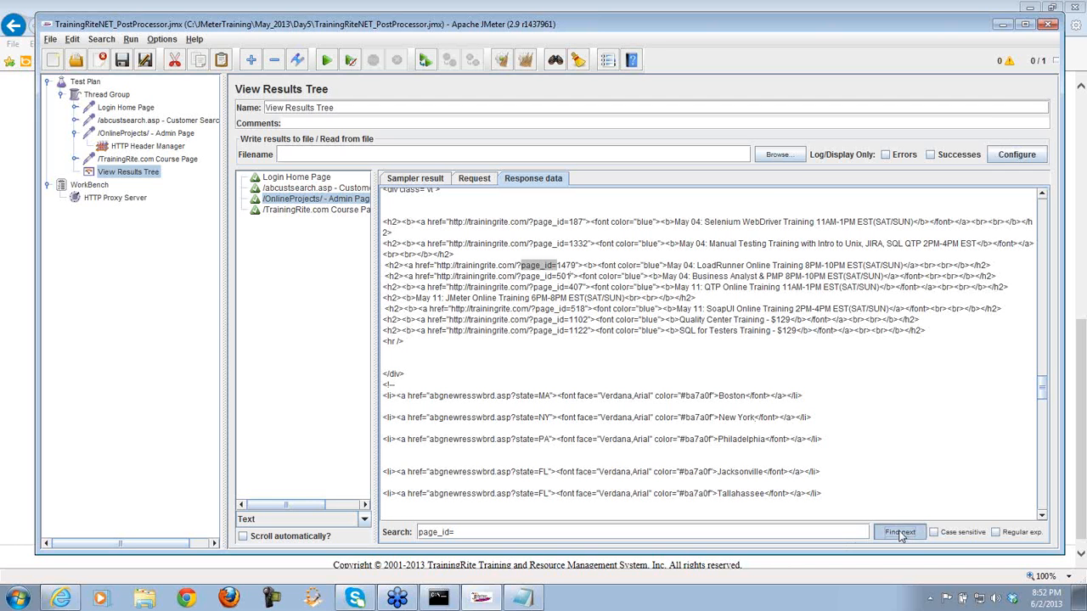
click(902, 535)
click(901, 535)
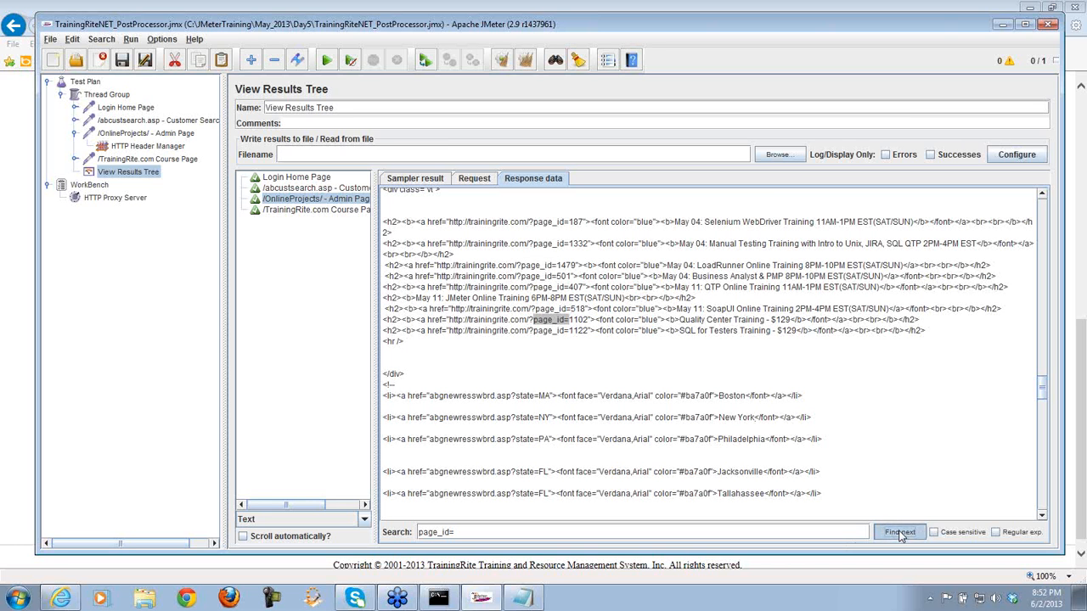
click(901, 535)
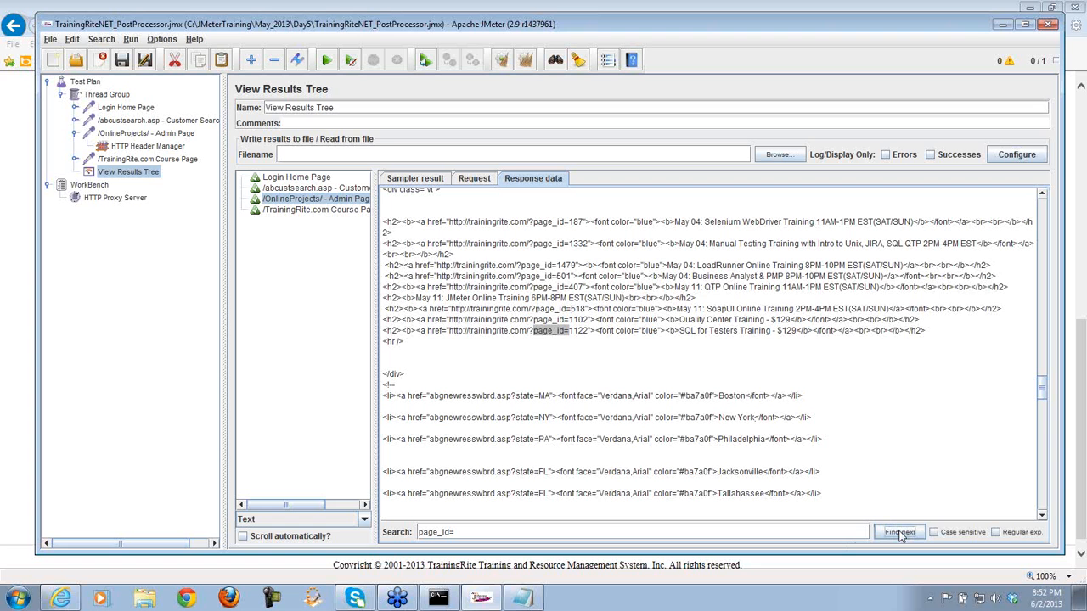
click(902, 535)
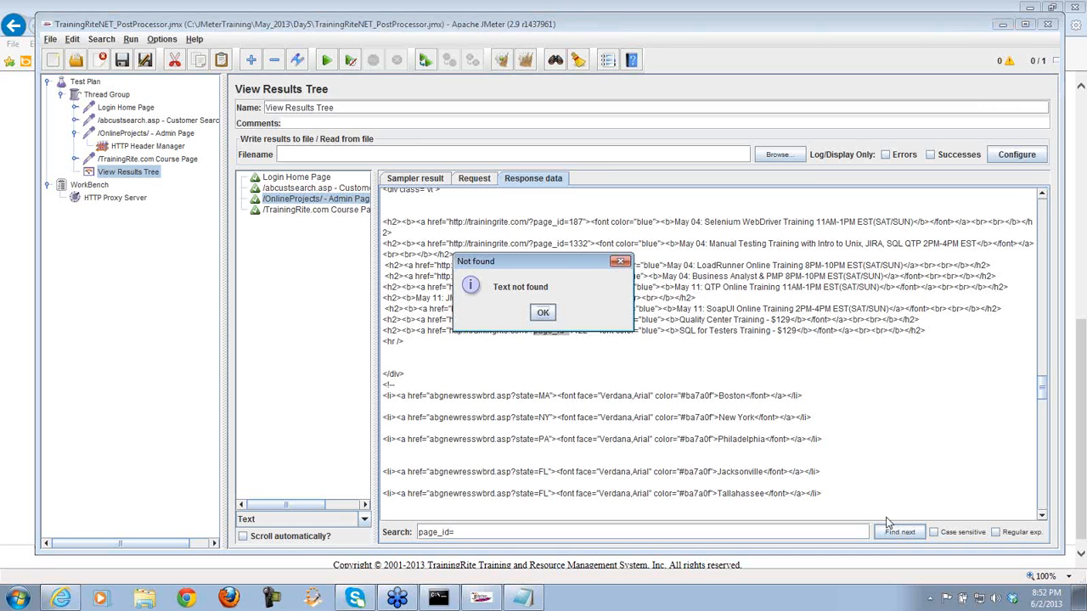
click(544, 313)
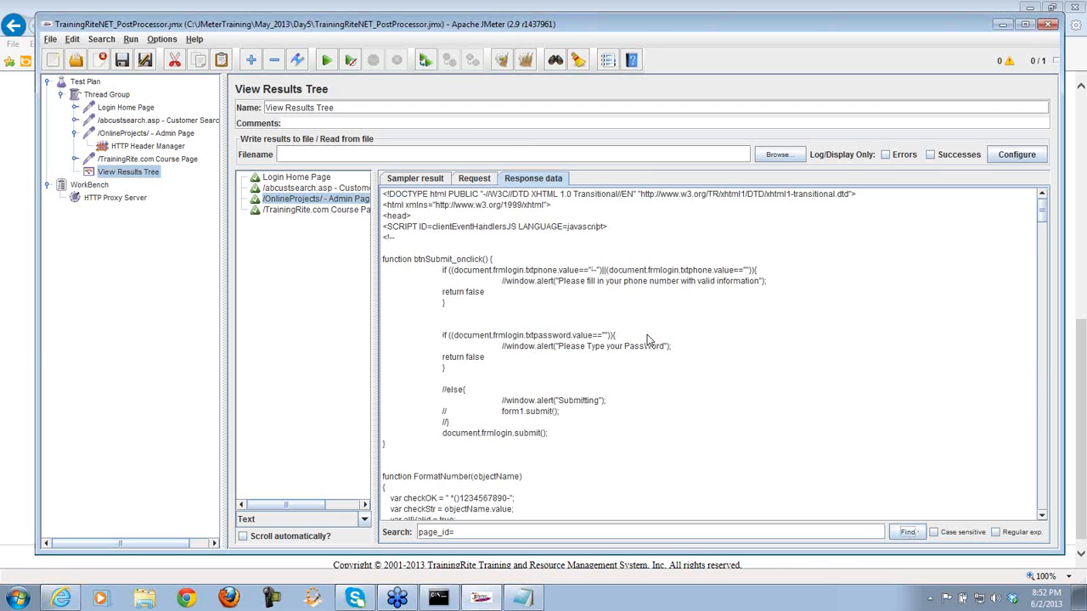
- Repeat the 'page_id=' search and highlight page_id=187 in the first link
click(906, 533)
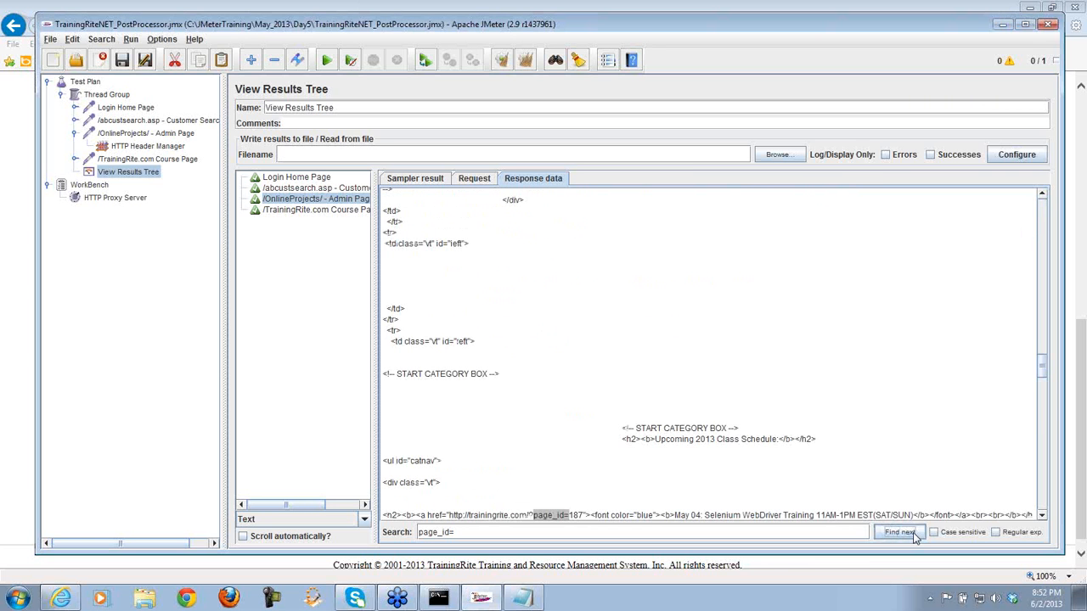
click(901, 532)
click(901, 532)
click(901, 532)
click(901, 533)
click(902, 532)
click(901, 532)
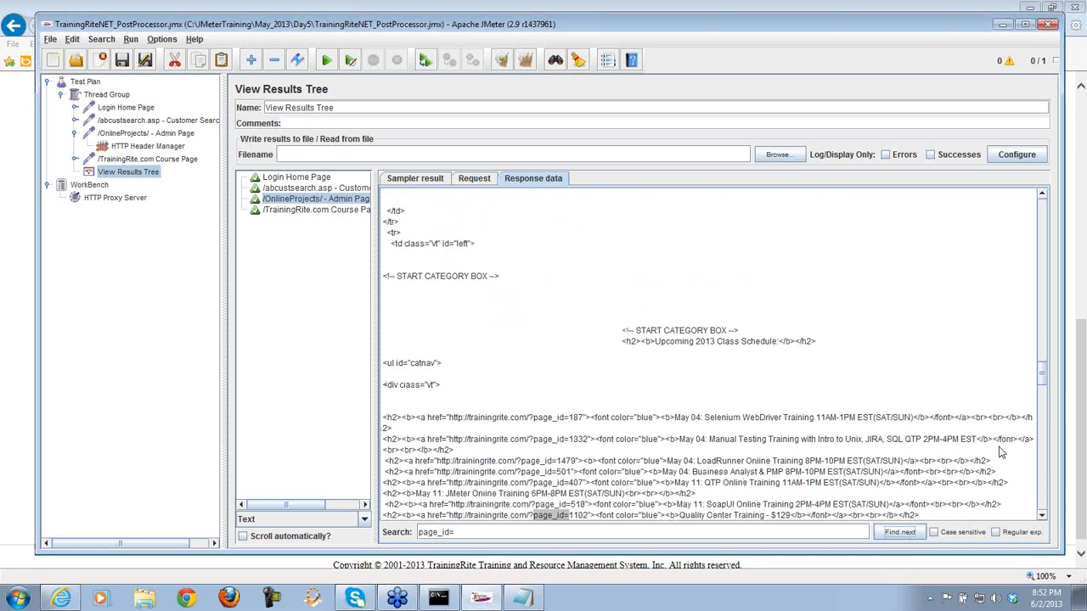
drag(1044, 373, 1045, 389)
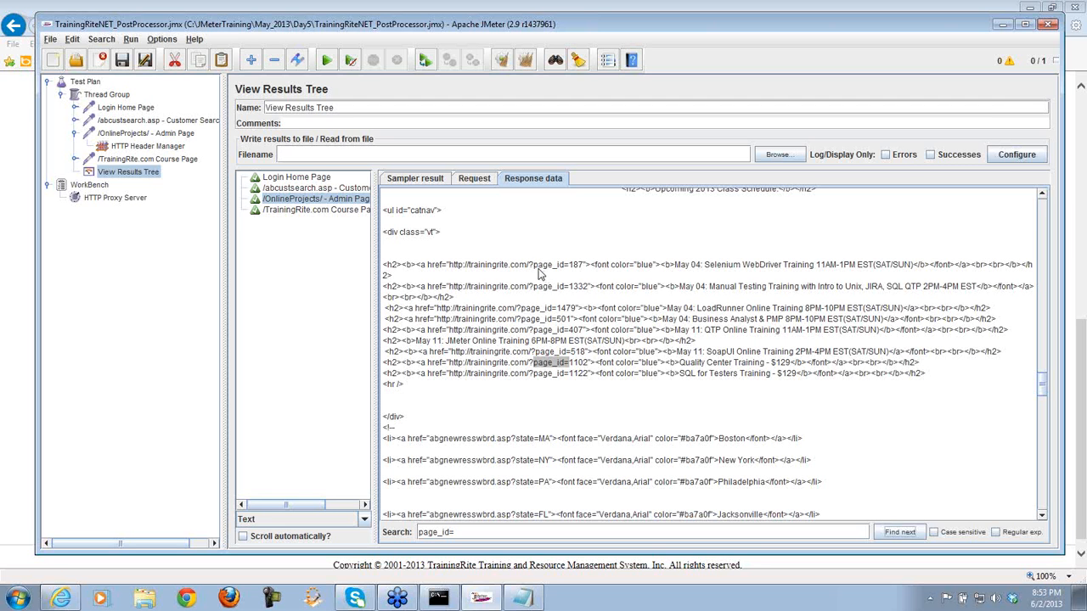
drag(534, 268, 584, 272)
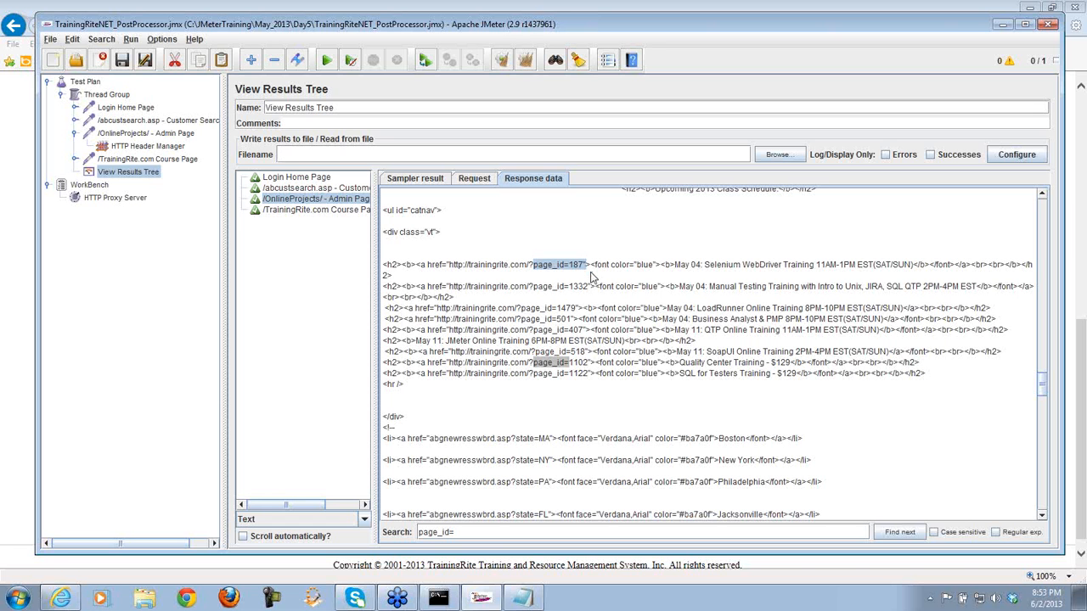
click(523, 597)
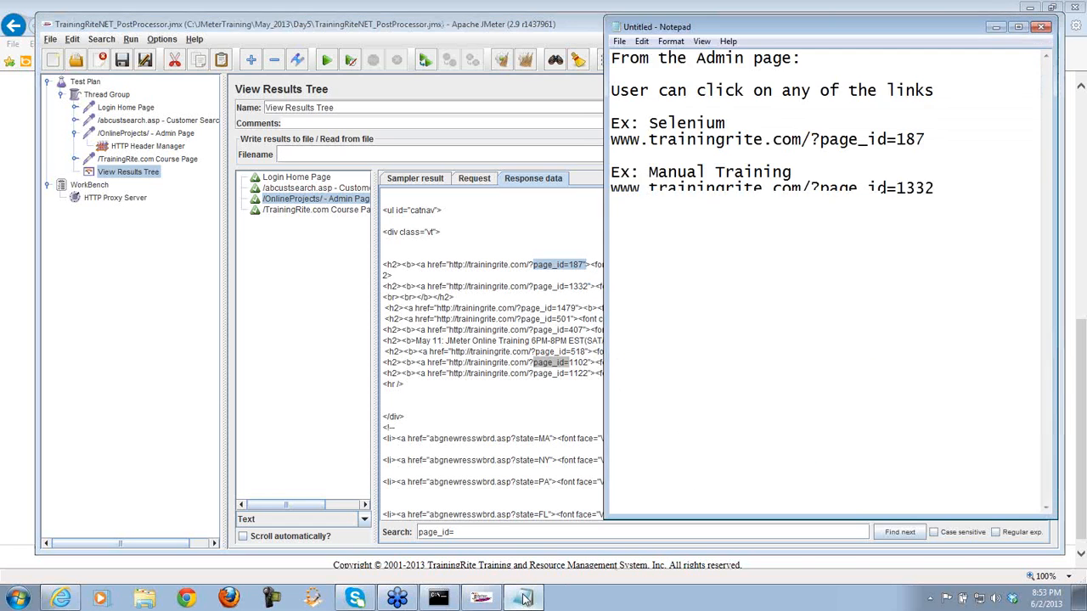
- Paste the sample 'page_id=187"' on a new line below page_id=???
drag(735, 303, 611, 305)
click(730, 303)
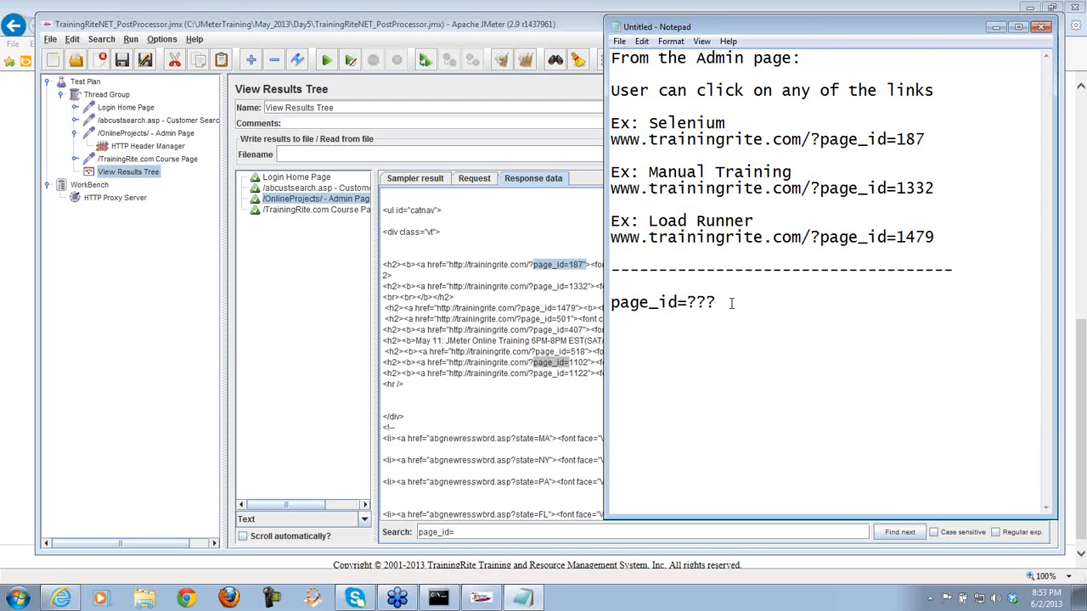
text(page_id=187")
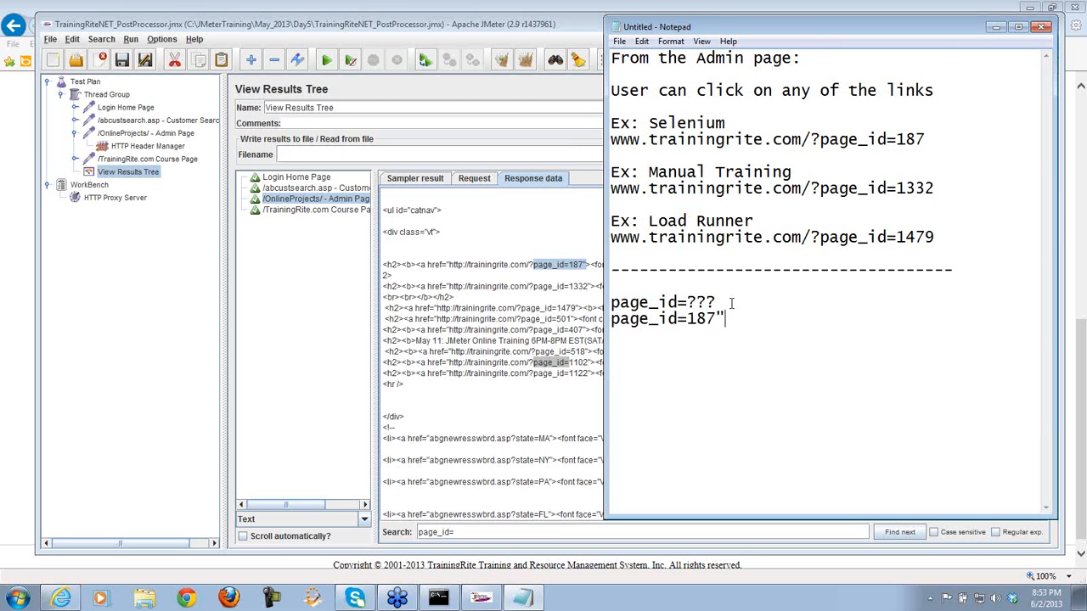
mouse_move(716, 318)
mouse_down()
mouse_move(686, 318)
mouse_move(718, 318)
mouse_up()
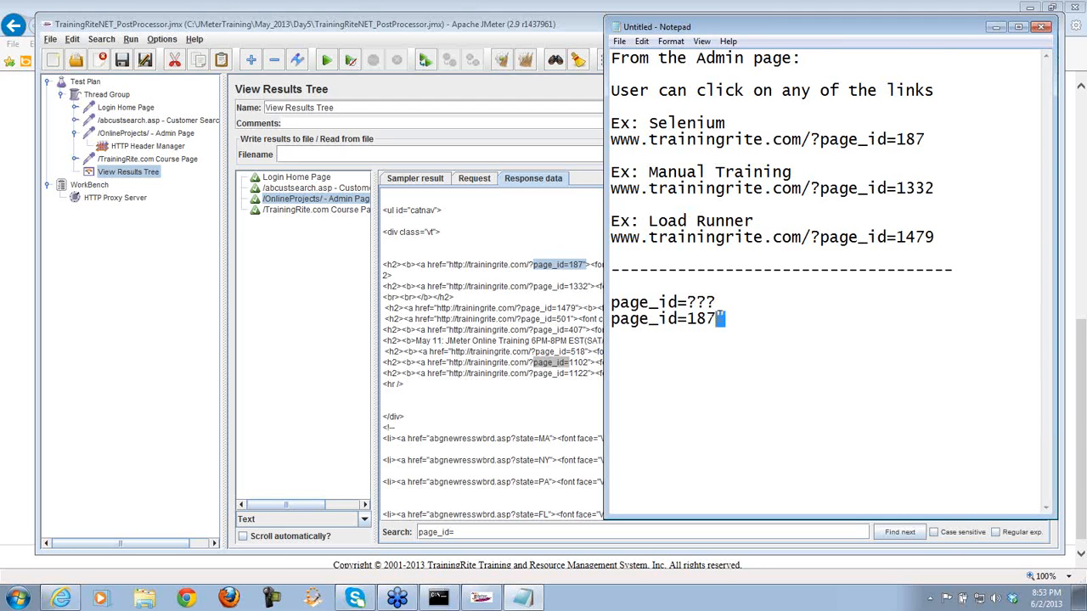
click(744, 321)
key(Return)
key(Return)
- Add the note 'Pattern Matching is done using Reg Expression' below the sample line
text(Pattern)
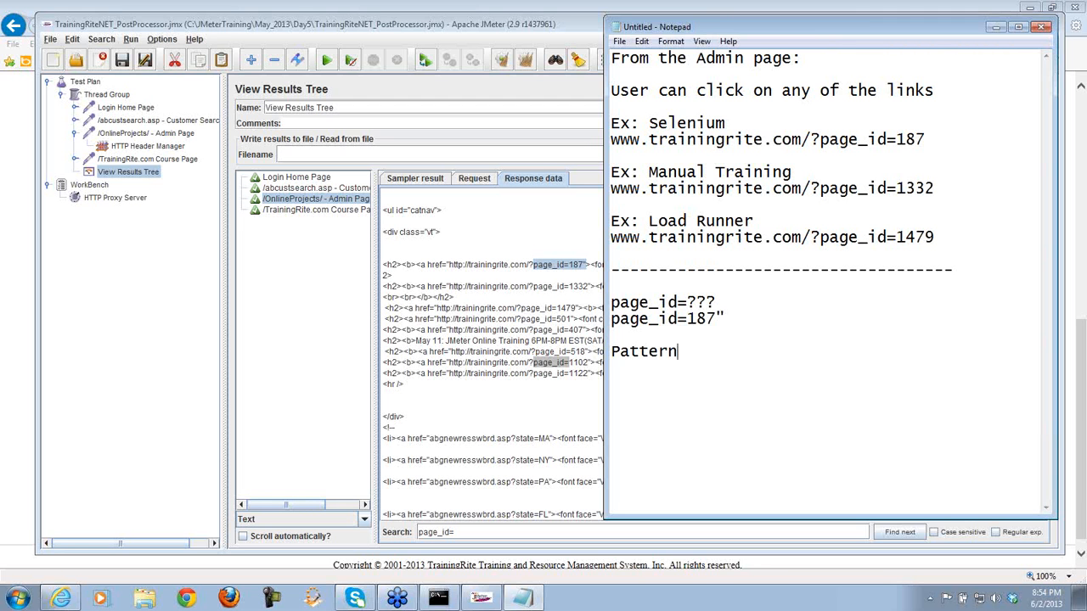
text( Matching )
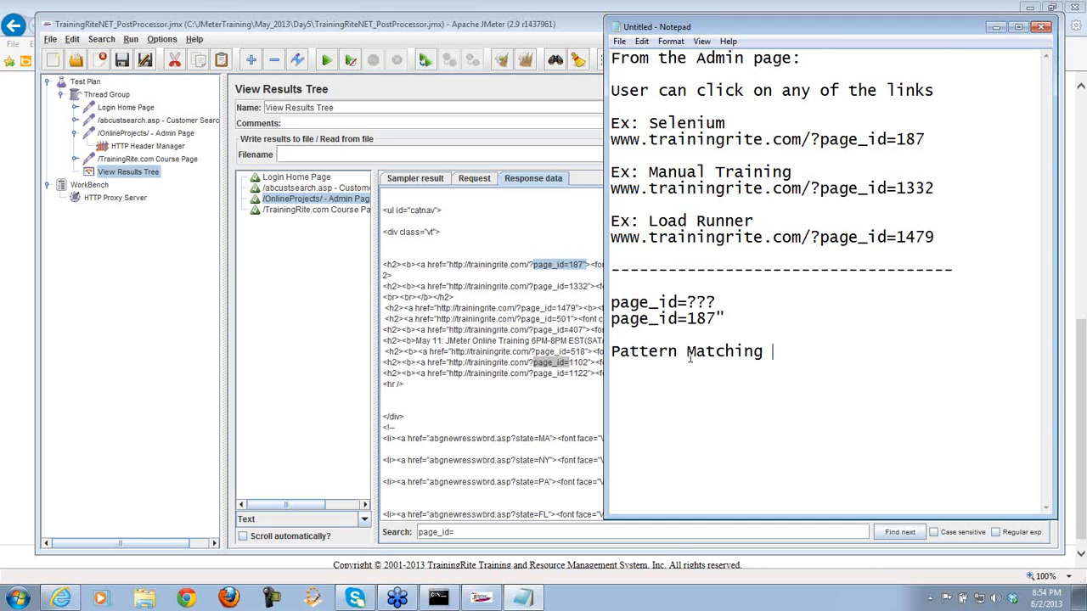
text(is done using R)
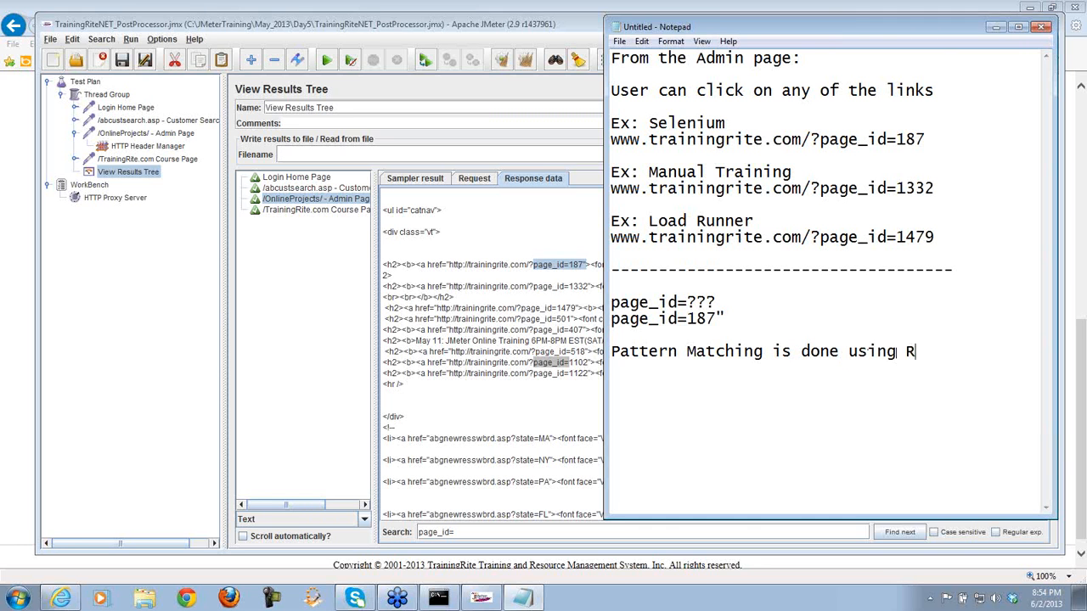
text(eg Expressio)
text(n)
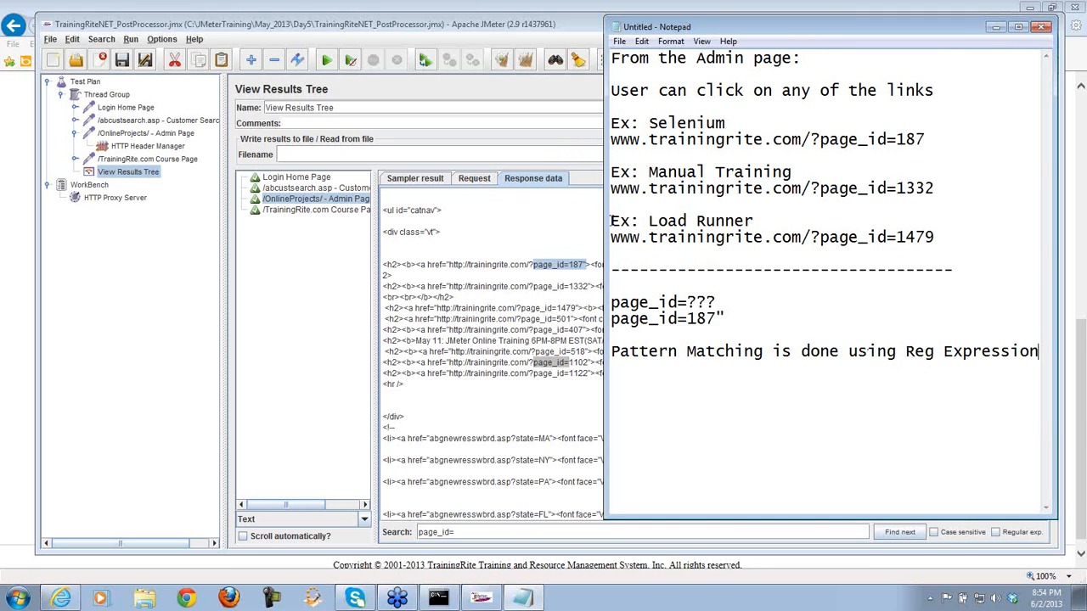
key(Return)
drag(725, 319, 609, 318)
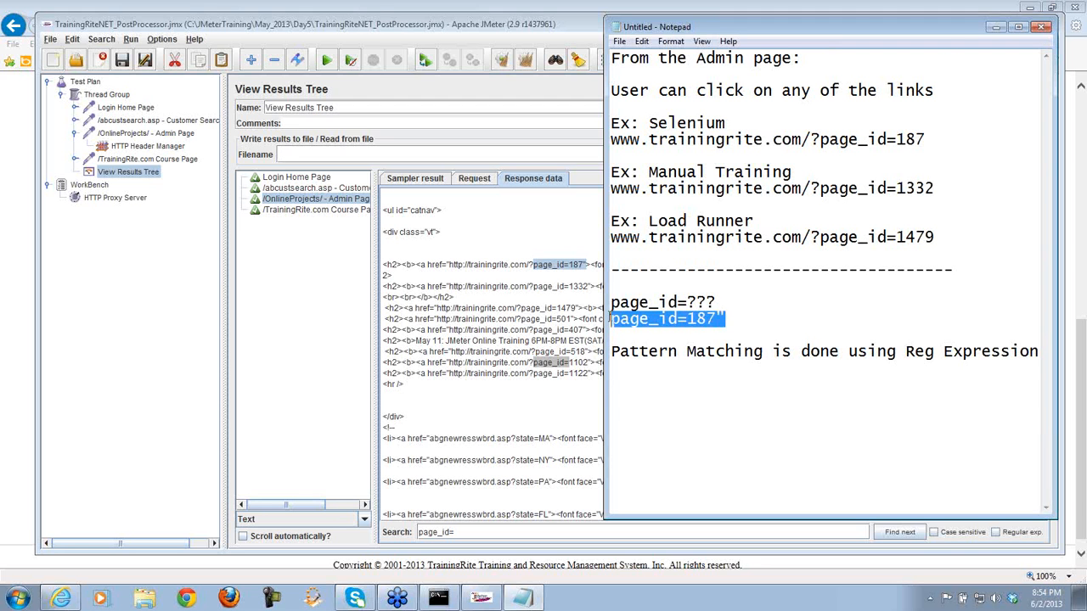
click(633, 377)
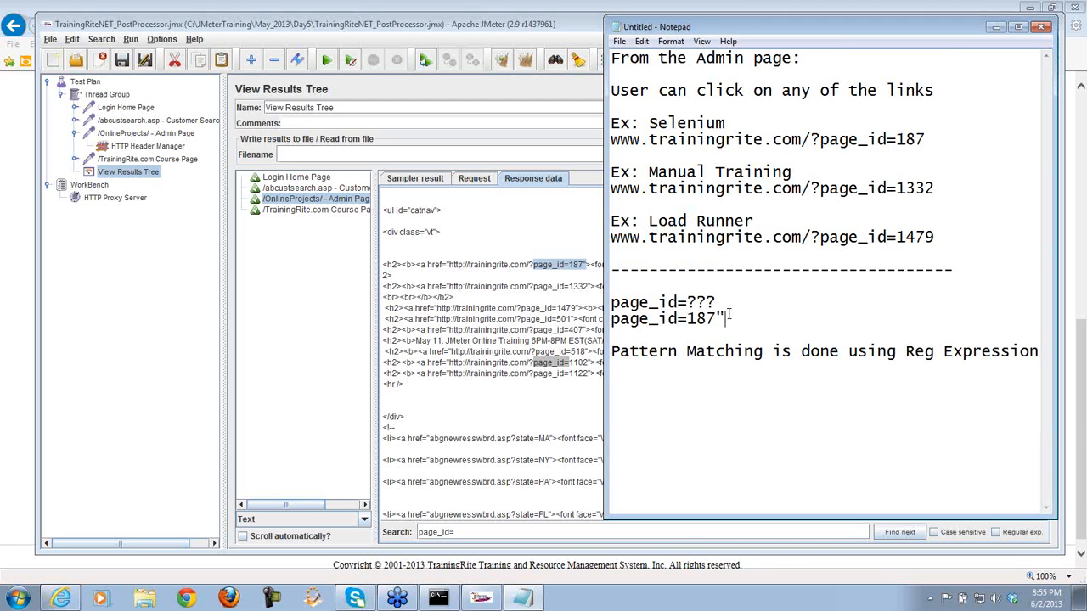
drag(726, 319, 613, 320)
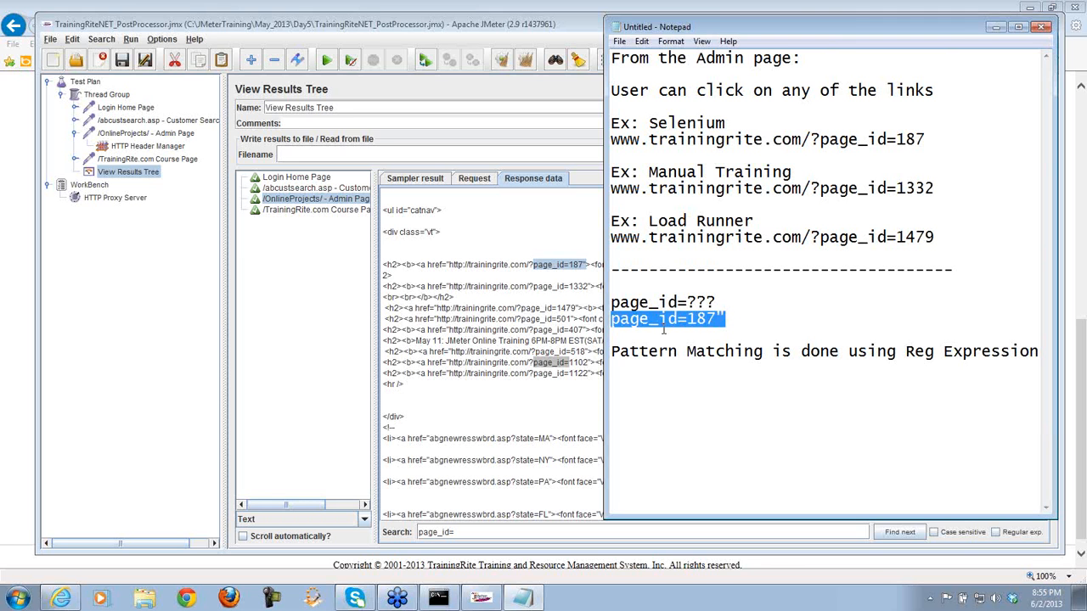
click(717, 319)
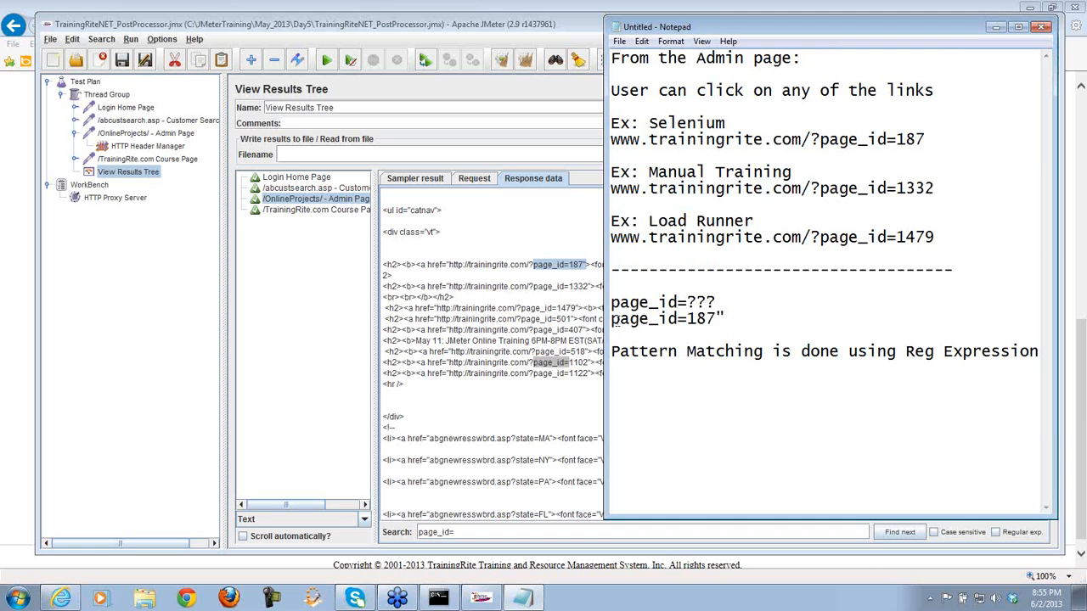
- Highlight page_id= and the values 1479 and 187 in the examples, narrowing the Notepad window
drag(612, 320, 687, 320)
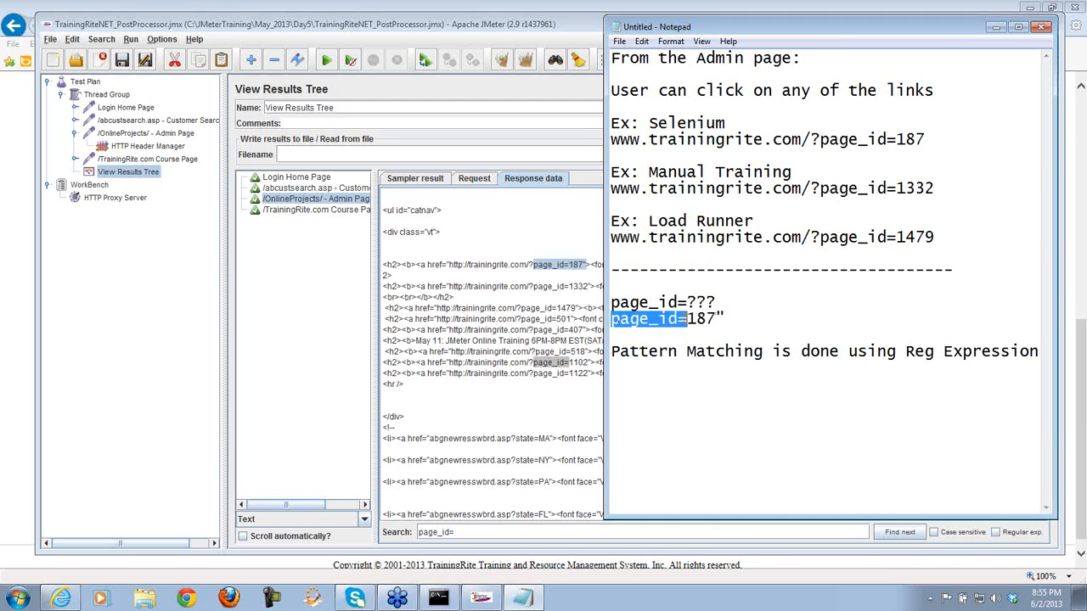
drag(897, 239, 822, 243)
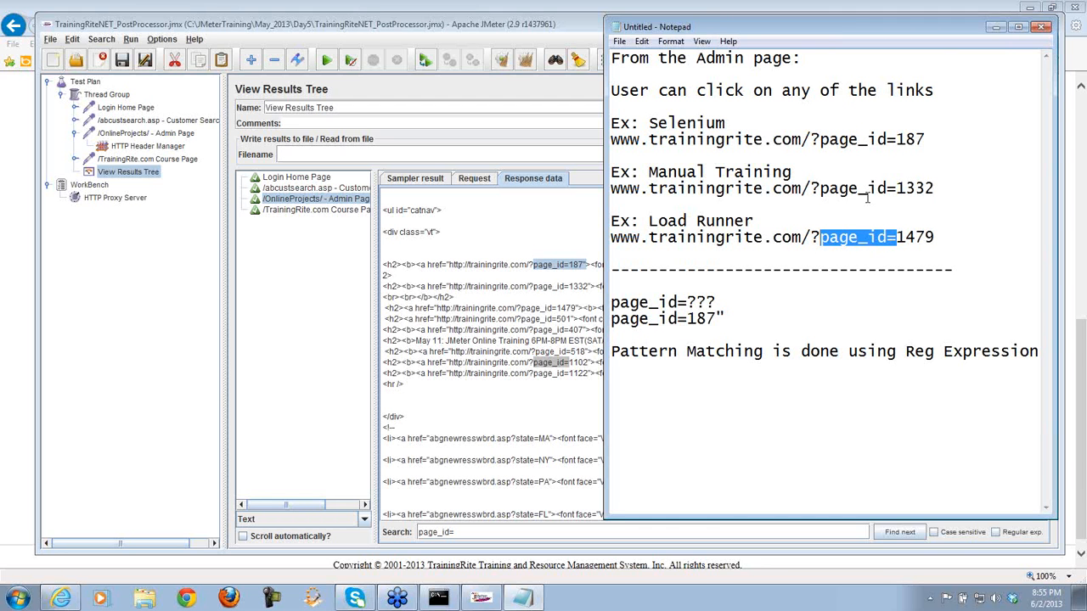
click(934, 238)
drag(934, 239, 898, 237)
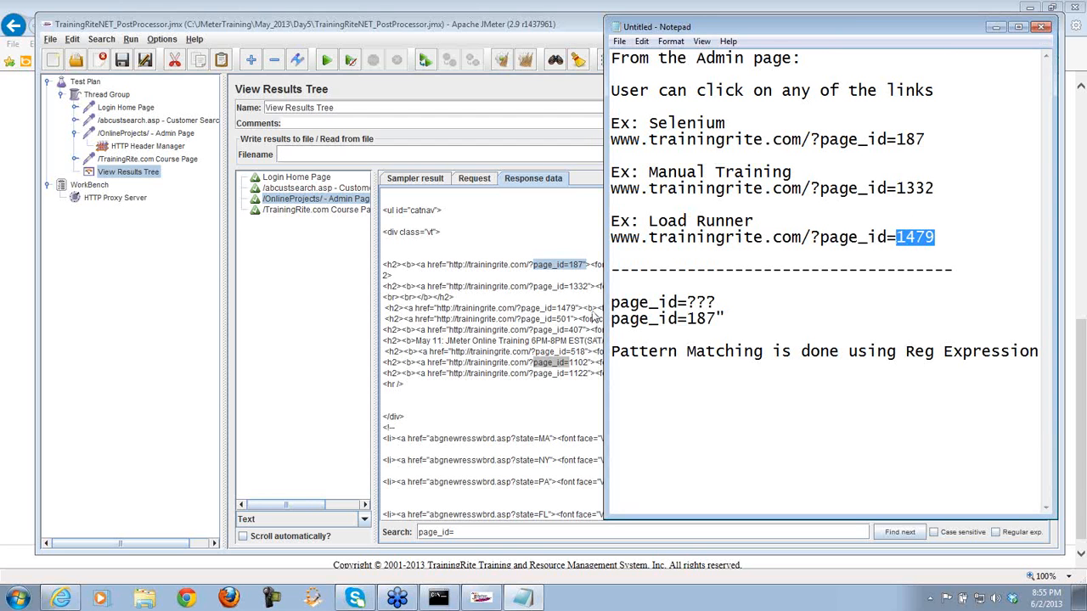
drag(605, 318, 650, 308)
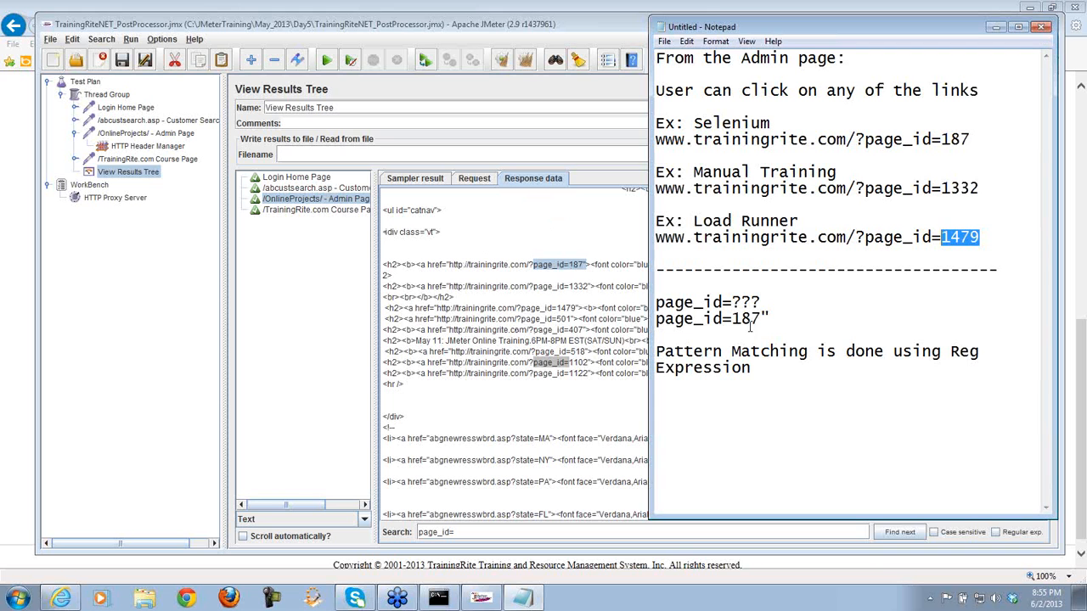
drag(761, 319, 732, 319)
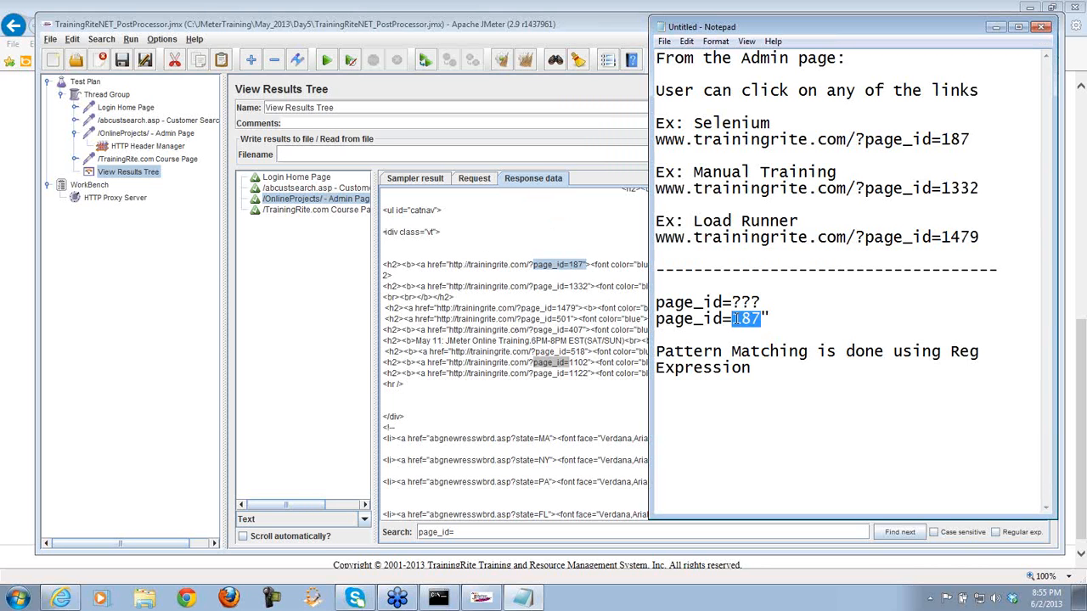
click(754, 369)
- Type the list '1. Left Boundary', '2. Regular Expression (ACTUAL PART)', '3. Right Boundary'
key(Return)
key(Return)
text(1. Left)
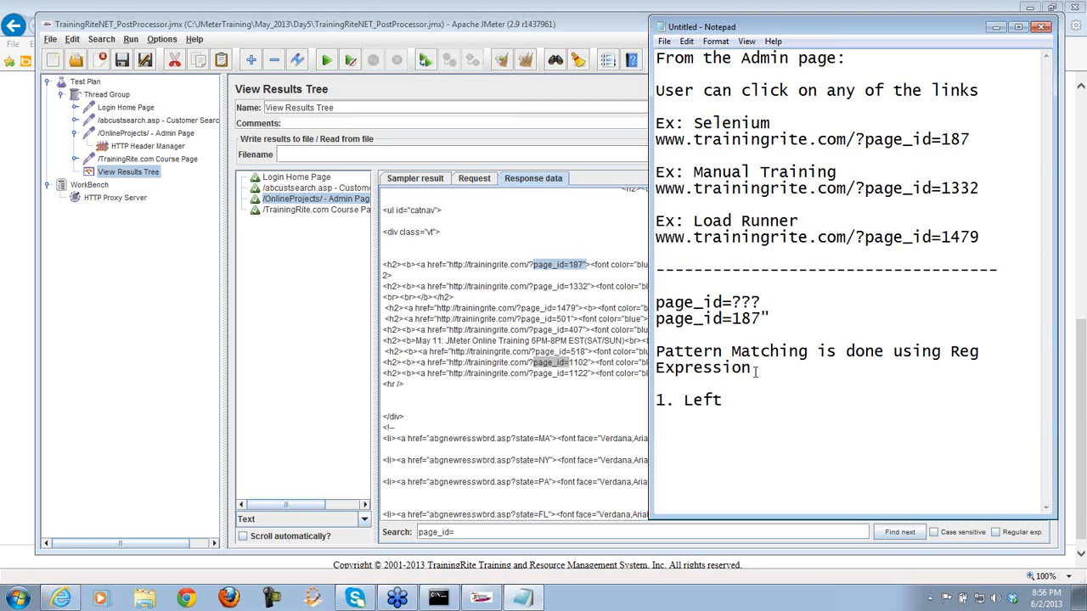
text( Boundary)
key(Return)
text(2.)
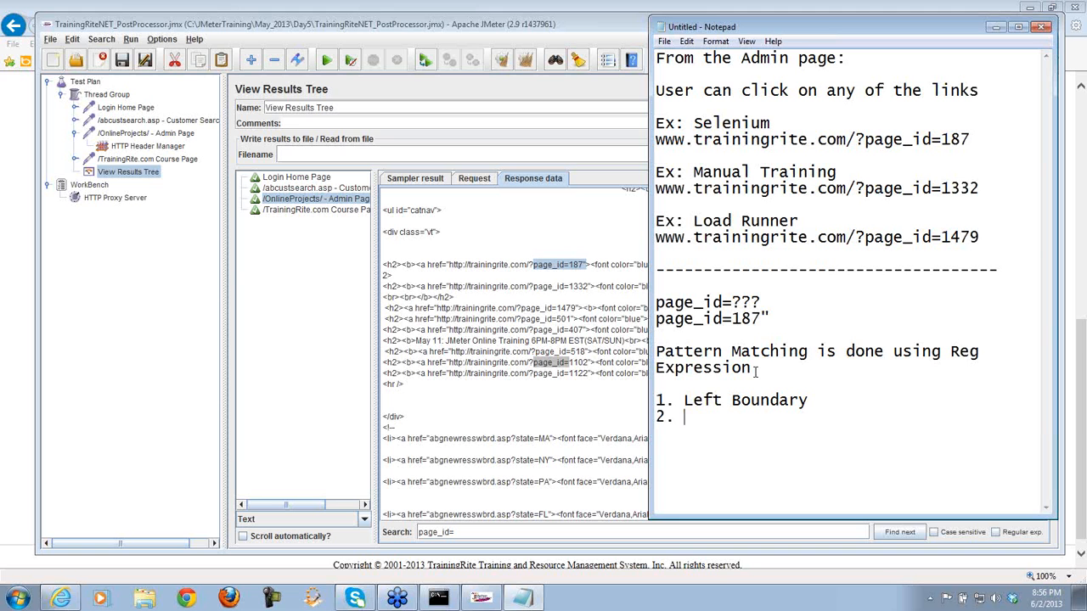
text(Regular Exp)
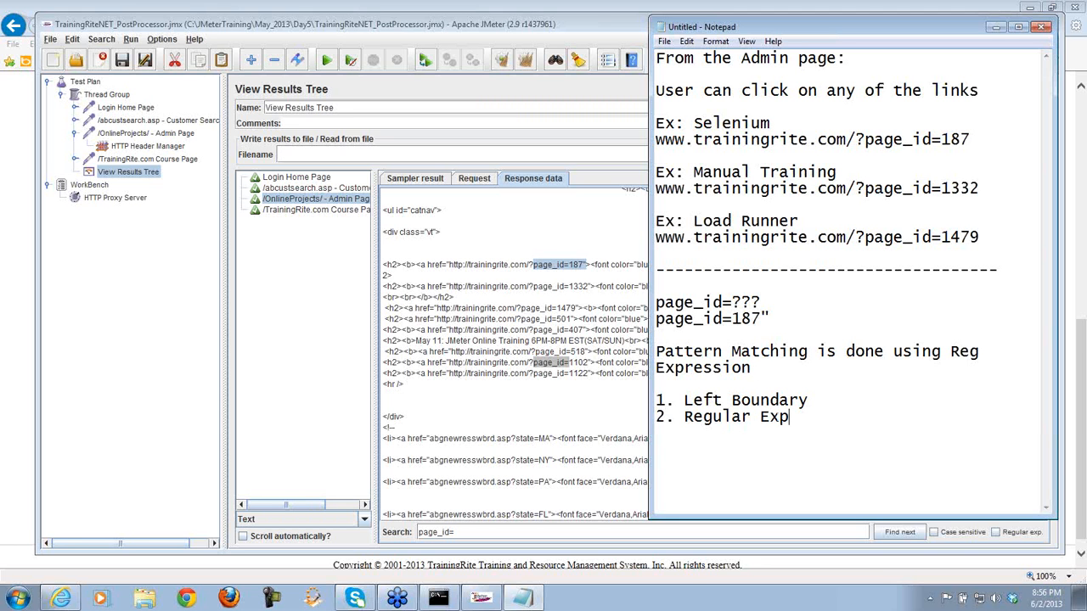
text(ression (ACTUAL )
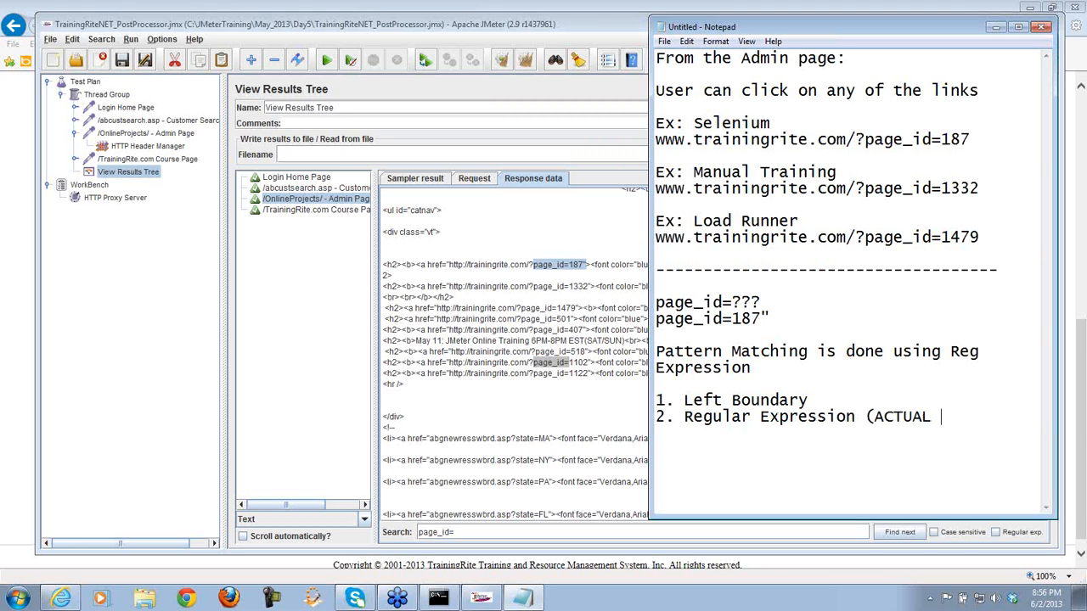
text(PART))
key(Return)
text(3.)
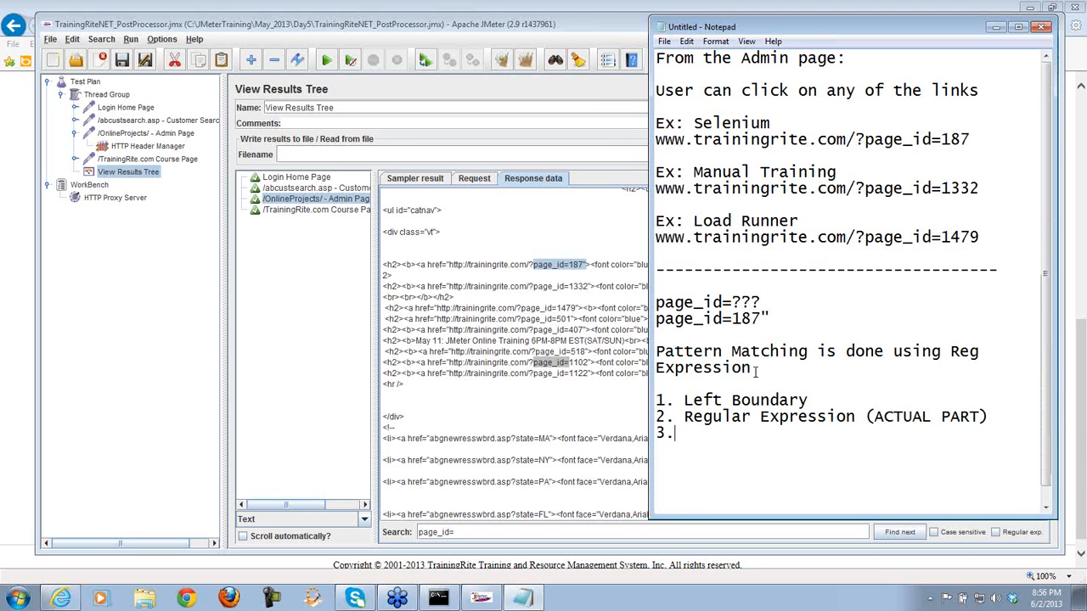
text( Right Boun)
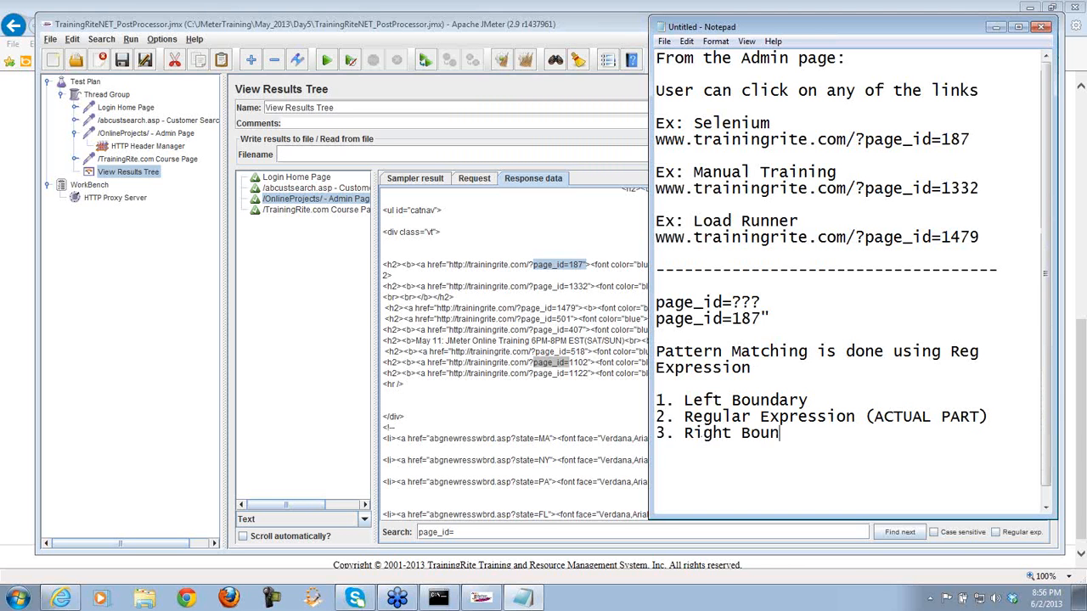
text(dary)
key(Return)
key(Return)
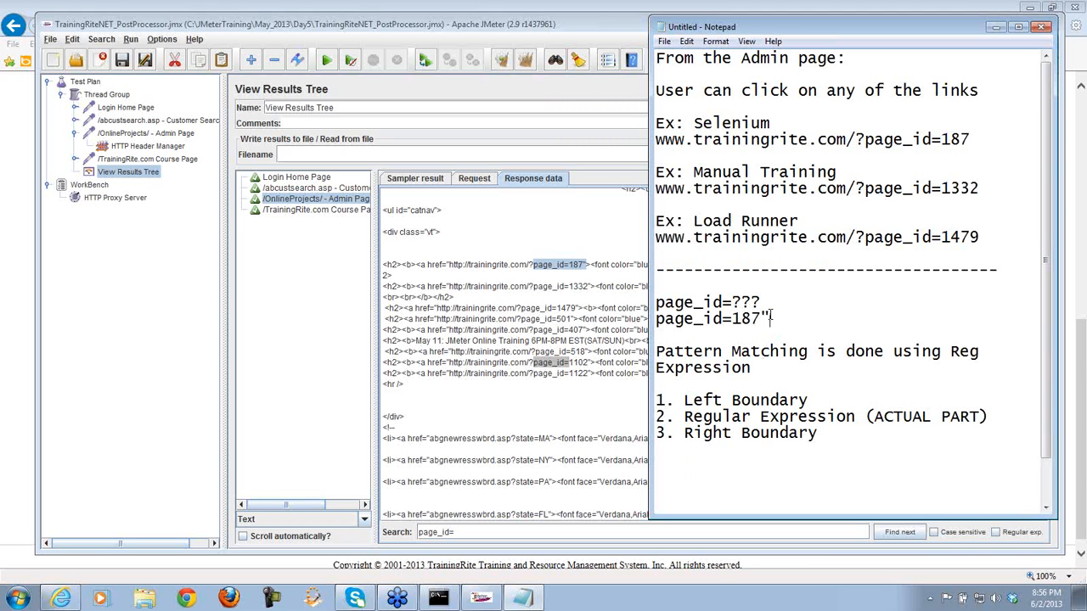
- Highlight 187 in the page_id=187" sample as the actual part to capture
drag(770, 320, 655, 320)
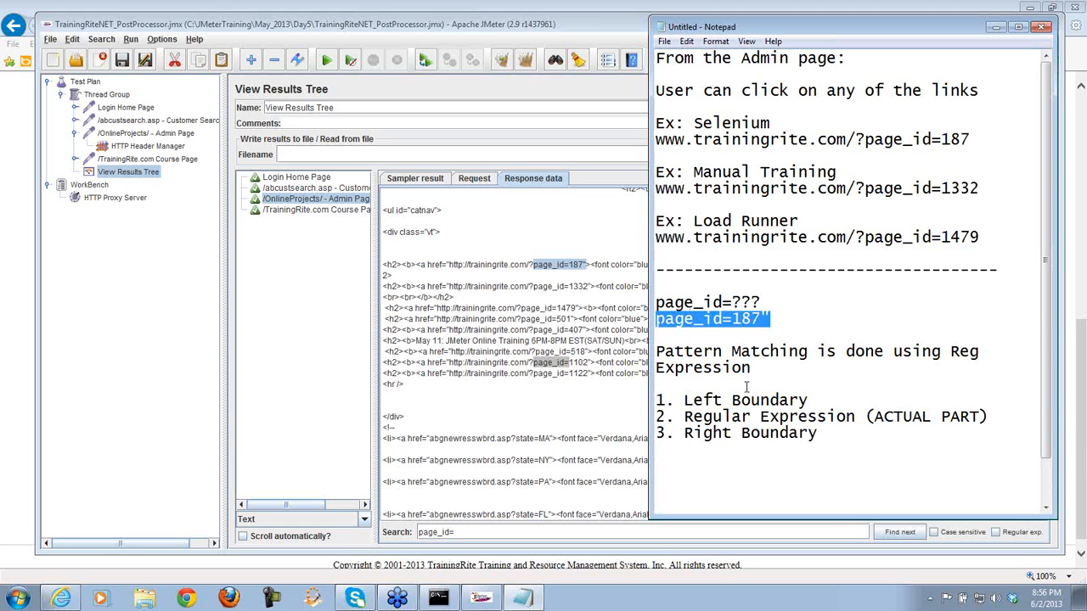
drag(762, 319, 733, 319)
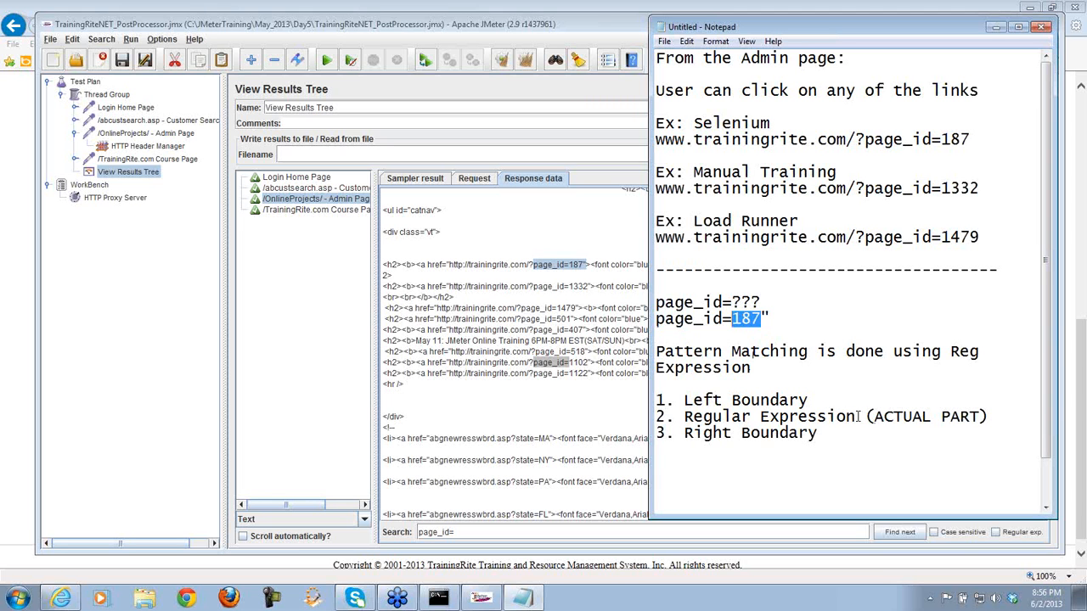
click(761, 318)
drag(761, 318, 733, 319)
- Add a 'page_id="' line below the list, mirroring the sample's closing quote
click(722, 475)
text(page)
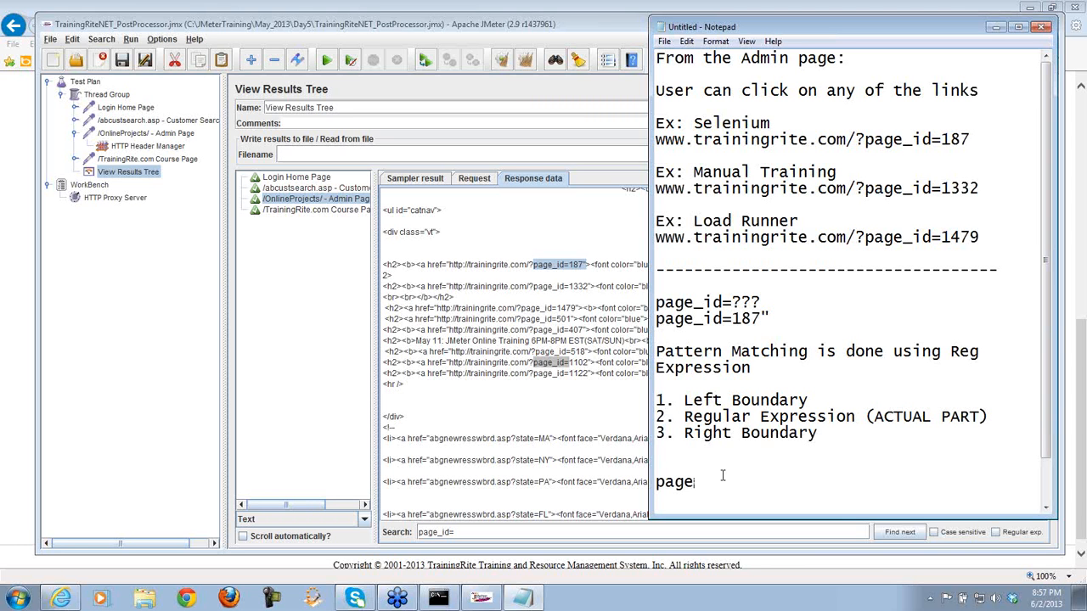
text(_id=)
drag(761, 319, 734, 319)
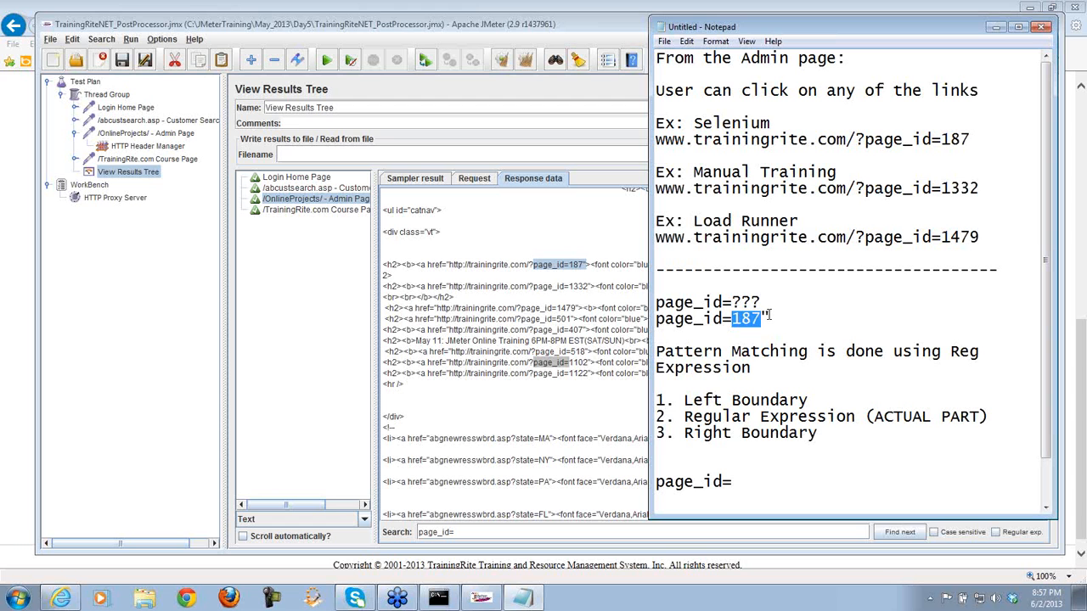
drag(769, 316, 764, 314)
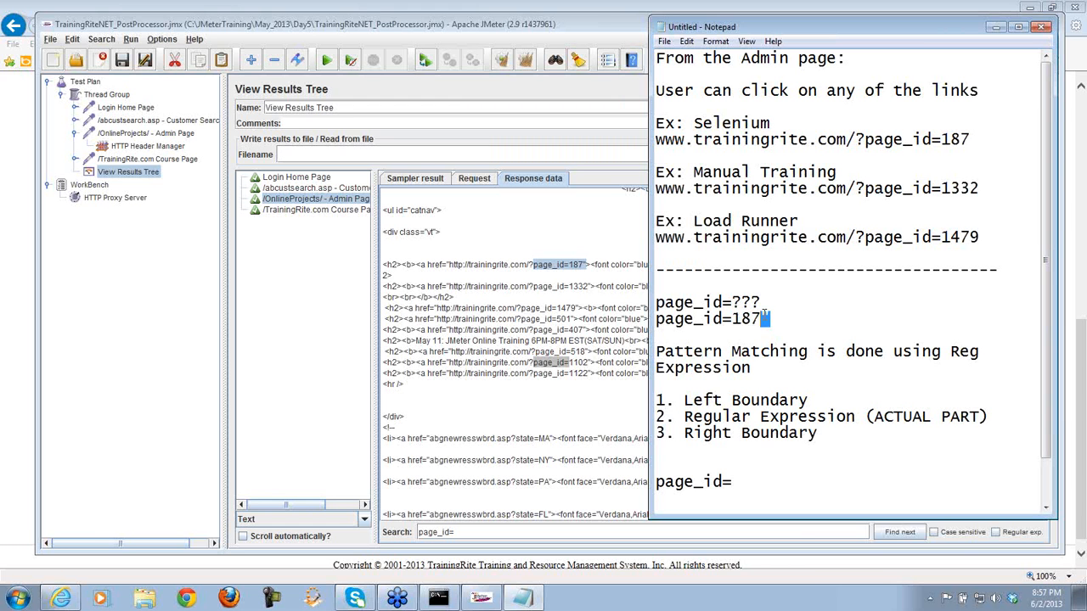
click(768, 484)
text(")
- Append '(page_id=)' to Left Boundary and '(")' to Right Boundary
click(810, 399)
drag(811, 400, 684, 401)
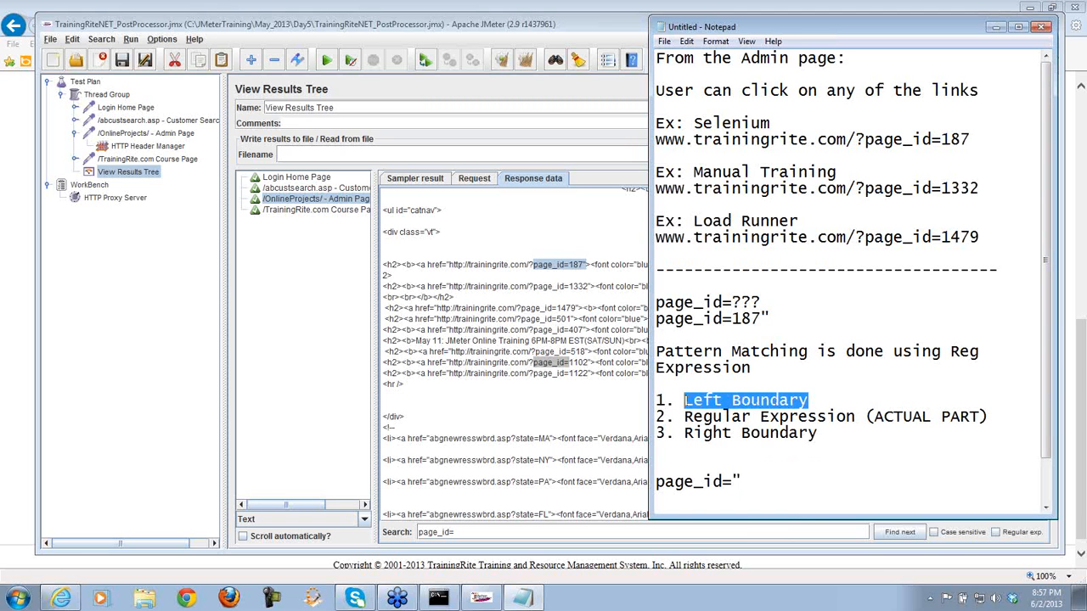
click(835, 401)
text(()
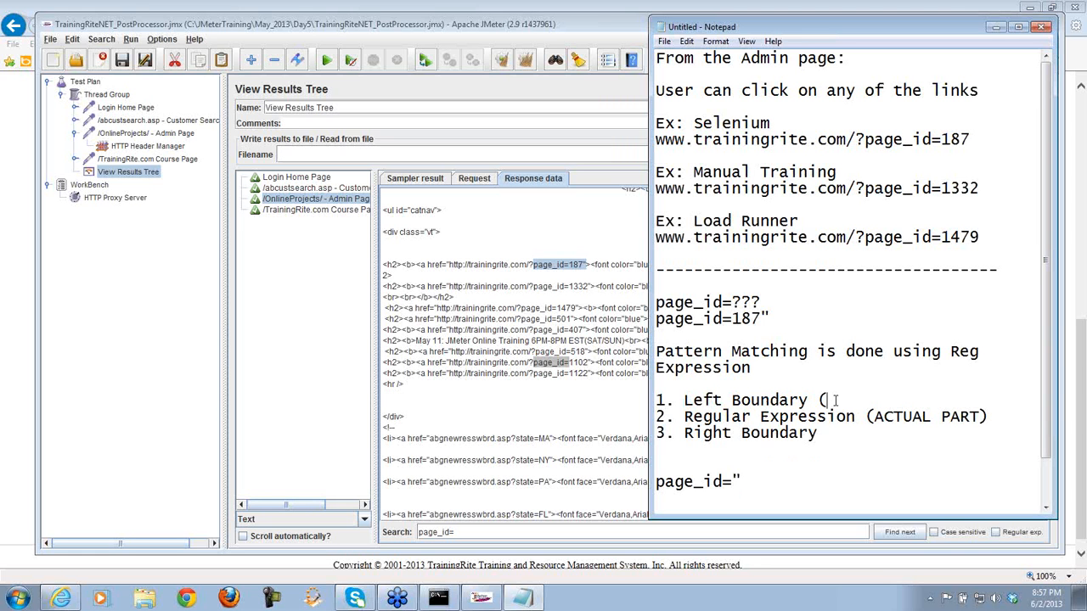
text(page_id=))
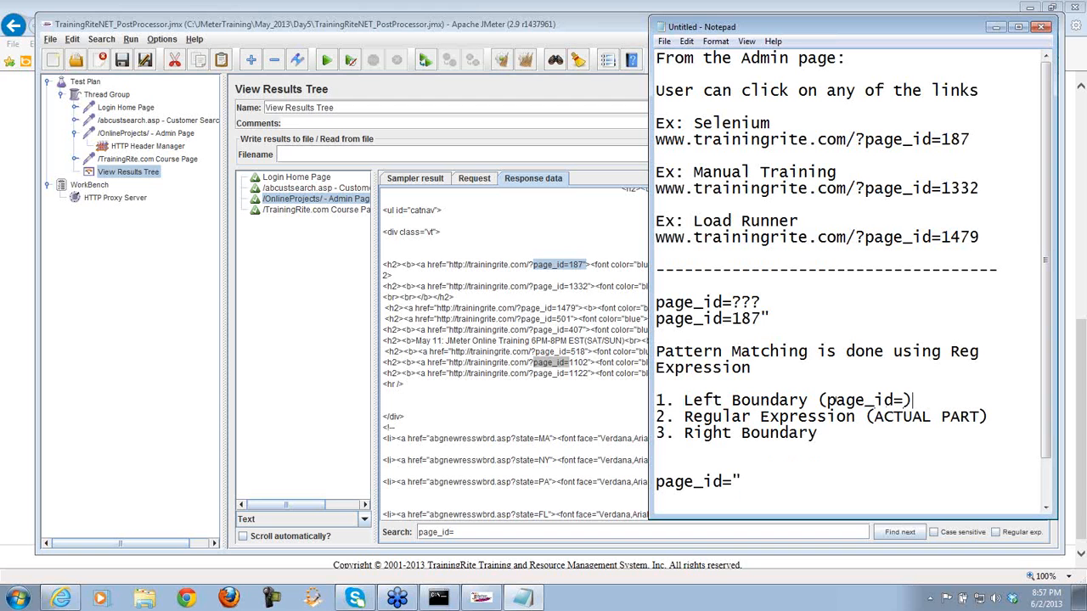
click(846, 430)
text(("))
- Replace ACTUAL PART with \d+ and highlight each of the three pattern parts
drag(762, 319, 732, 320)
drag(982, 417, 873, 417)
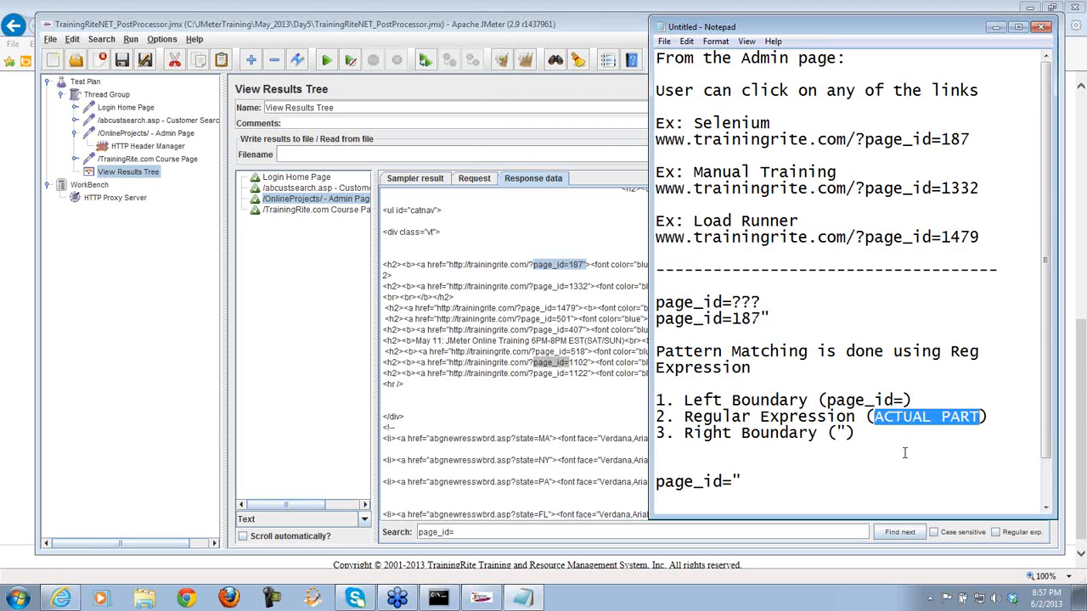
text(\d)
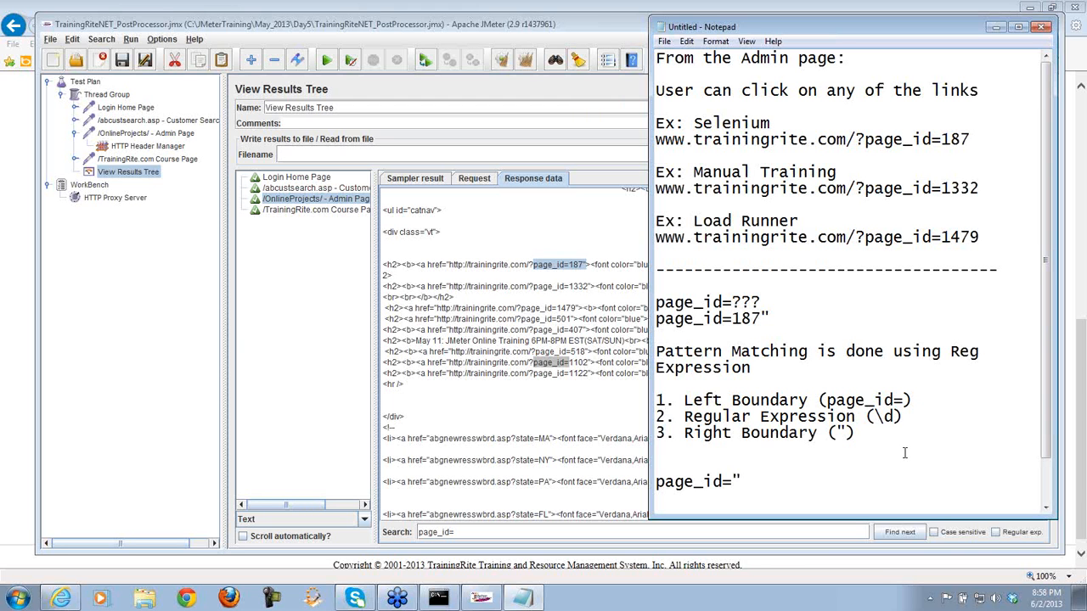
text(+)
drag(905, 417, 877, 417)
drag(896, 417, 892, 417)
click(930, 431)
drag(820, 400, 912, 396)
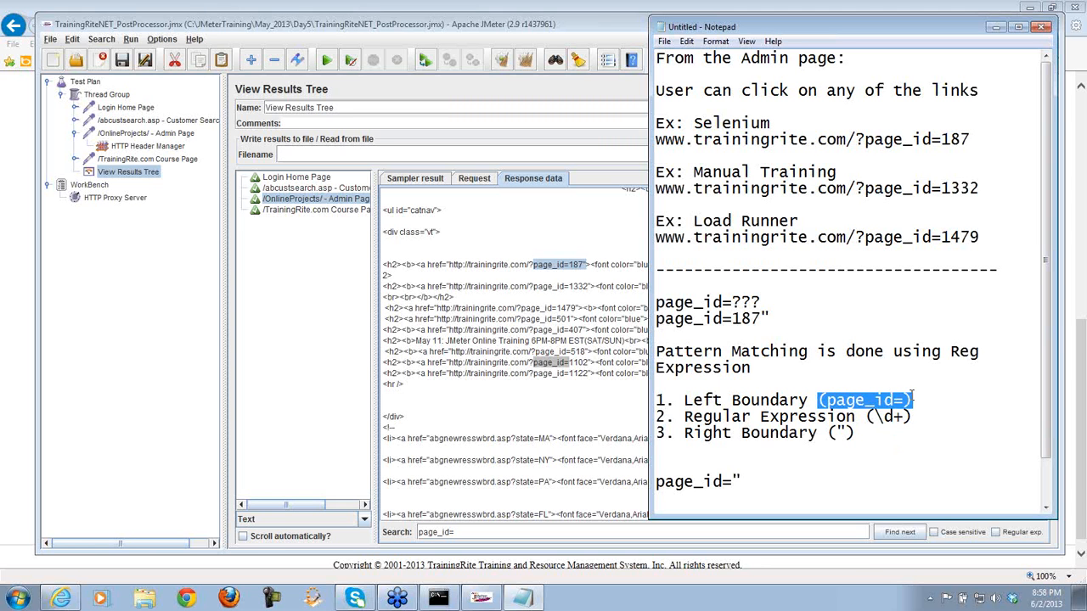
drag(856, 433, 826, 433)
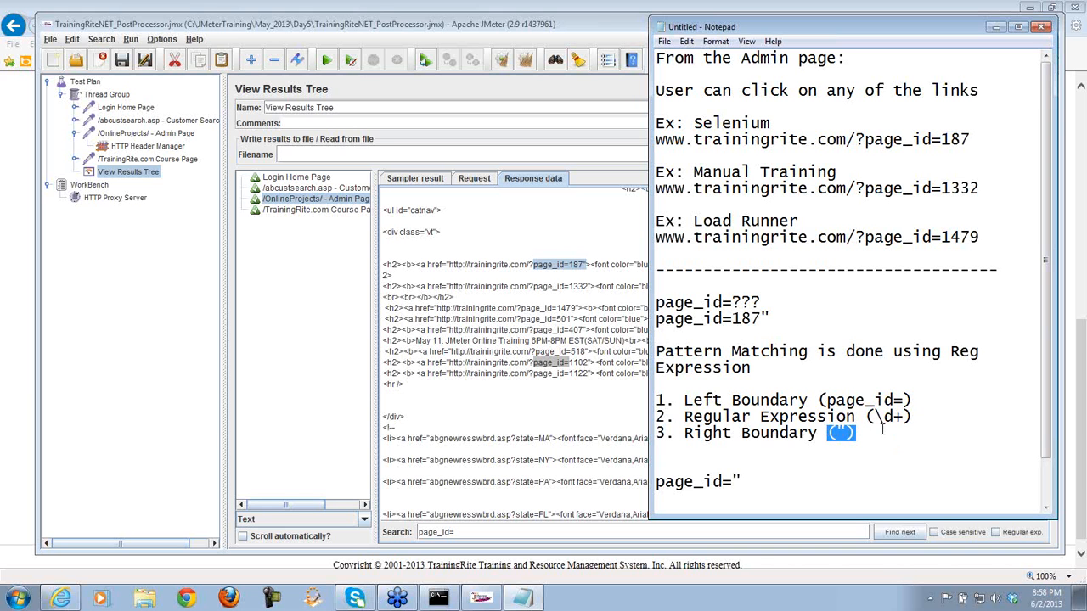
drag(917, 416, 868, 417)
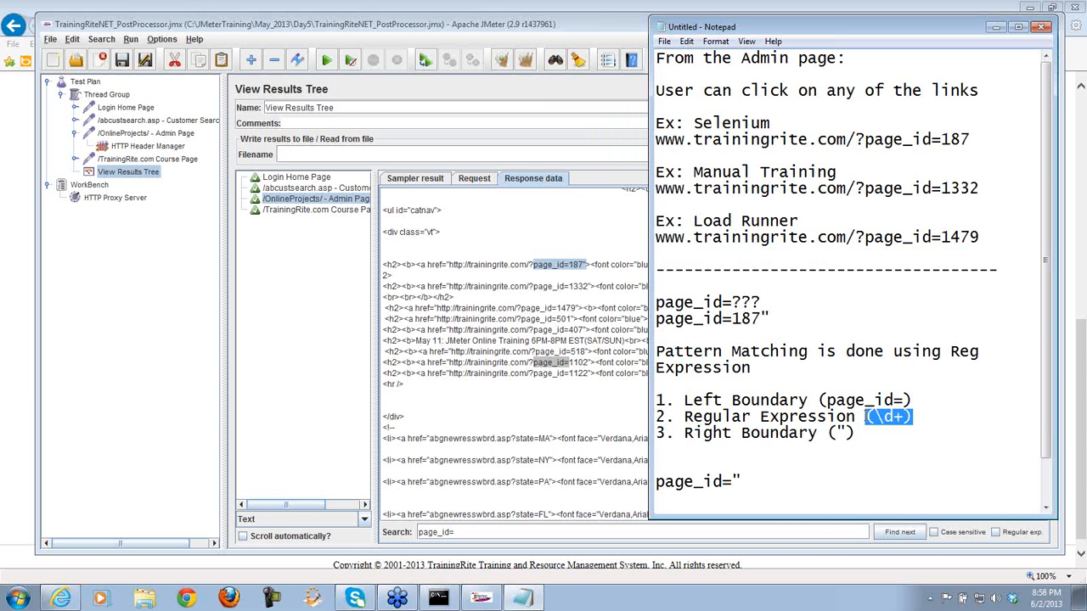
drag(744, 482, 656, 485)
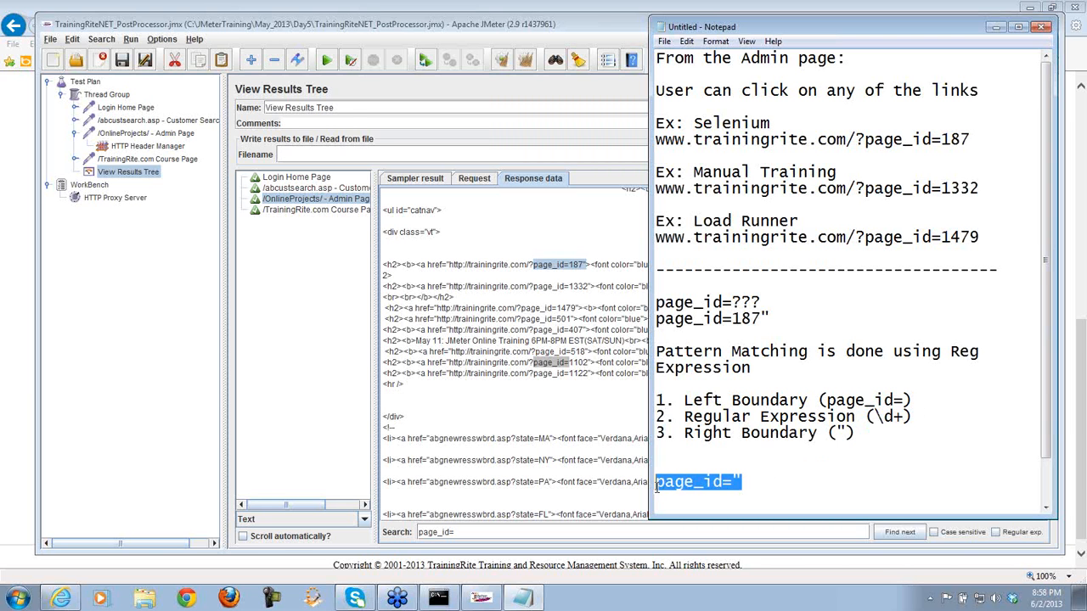
- Replace the last line with the assembled pattern page_id=(\d+)" and select it
key(Delete)
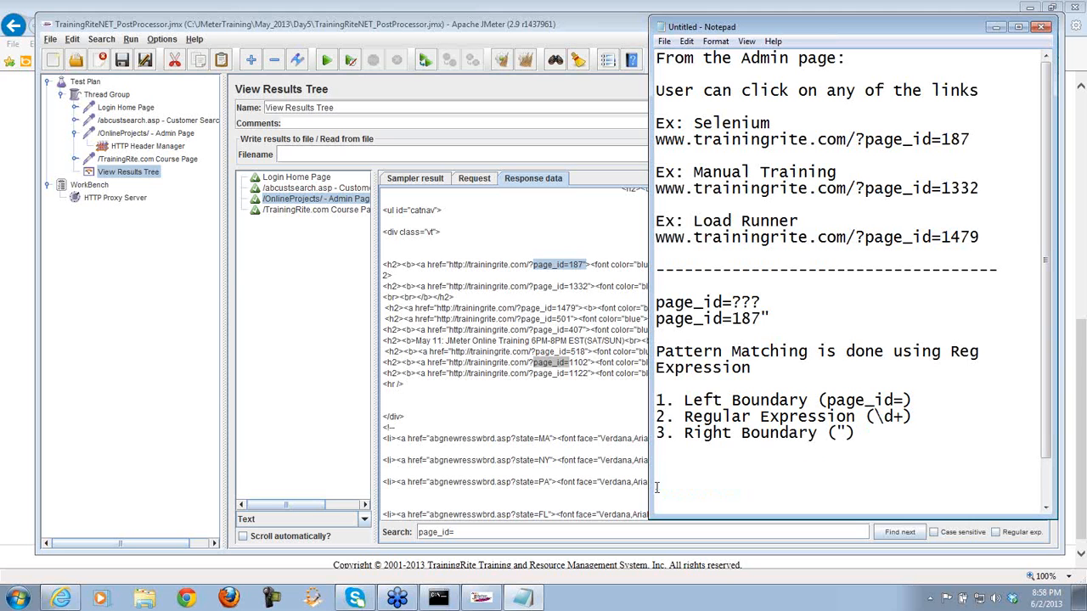
text(page_id=)
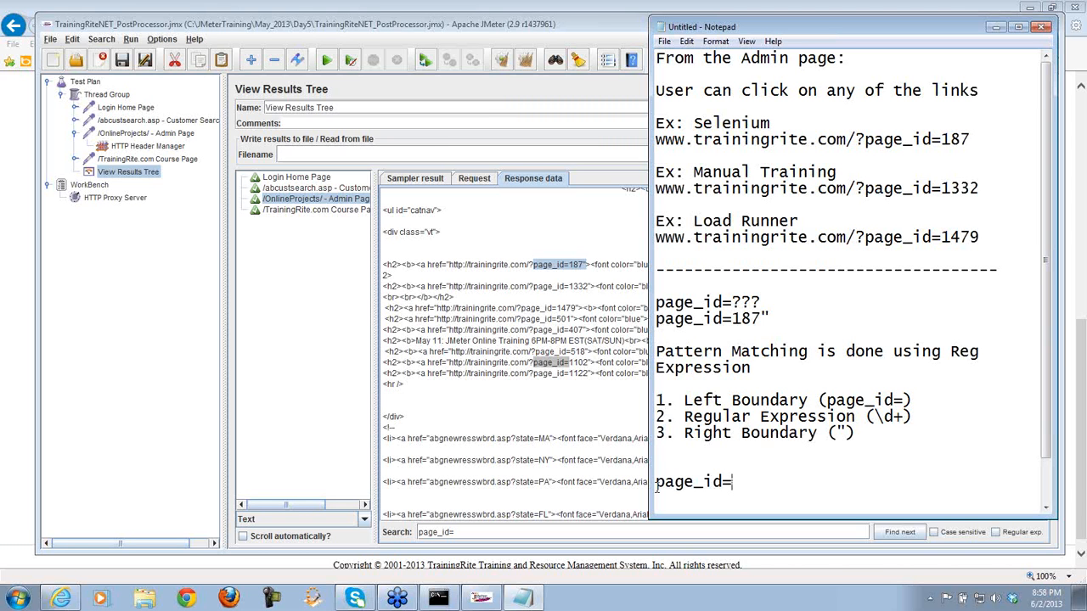
click(824, 400)
drag(866, 417, 914, 418)
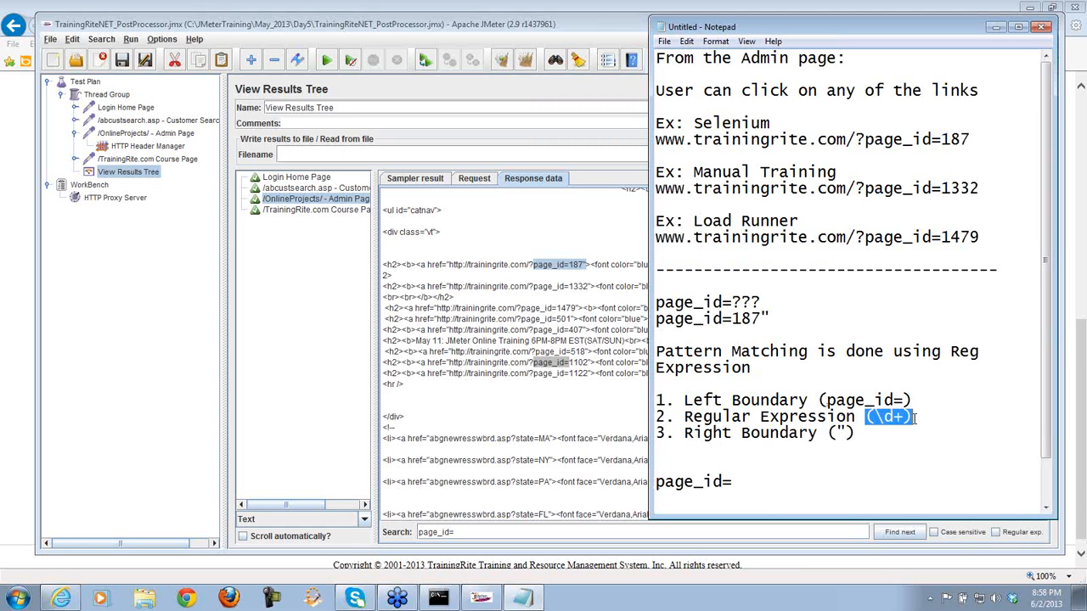
drag(735, 482, 680, 489)
click(751, 483)
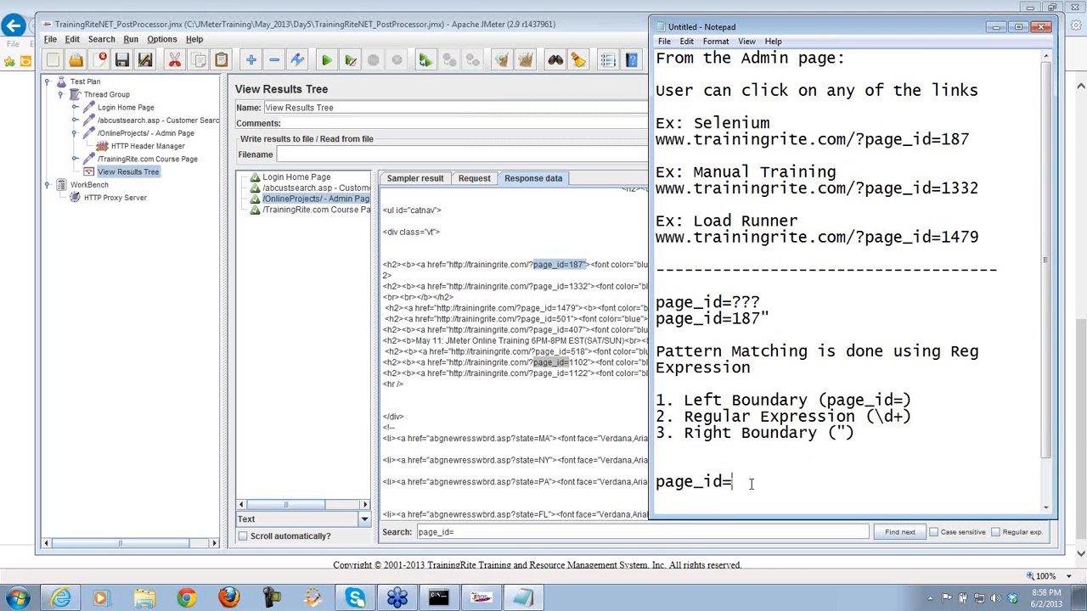
text((\d+)")
drag(789, 481, 656, 492)
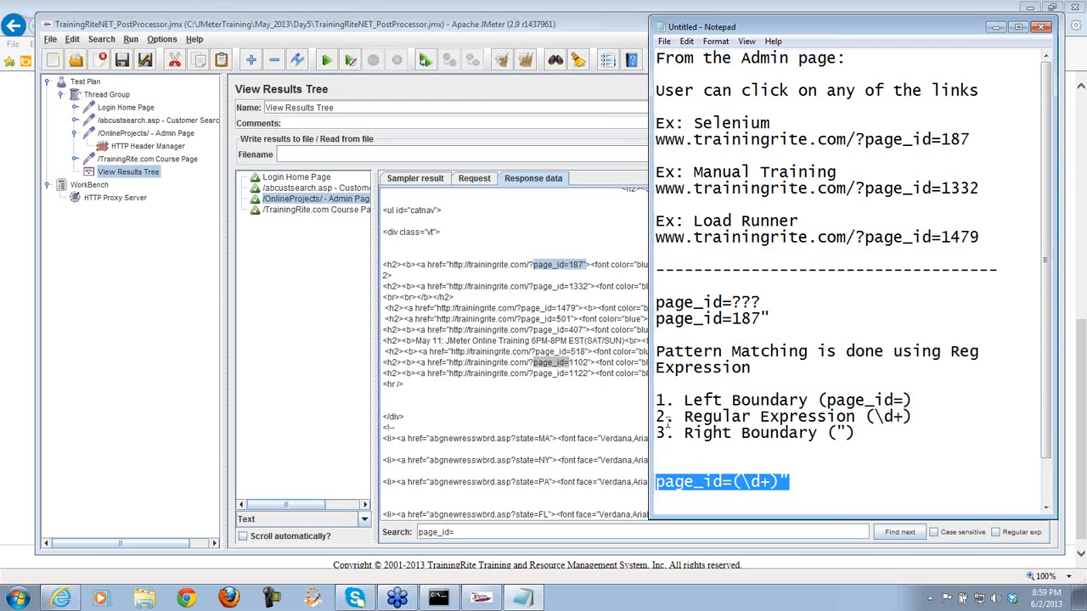
drag(801, 478, 656, 482)
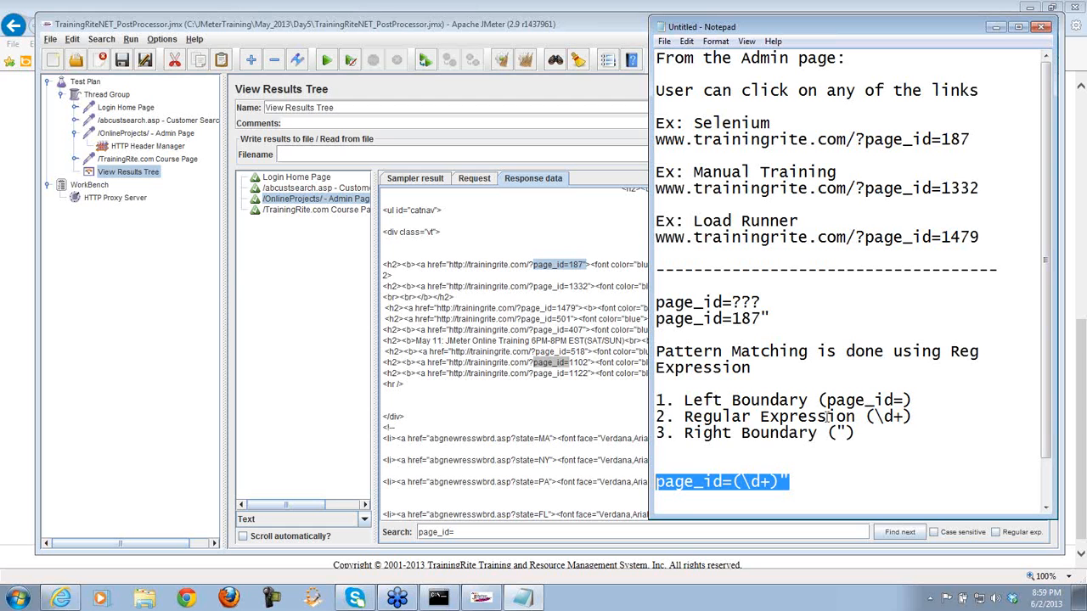
- Compare each part of page_id=(\d+)" against the page_id=187" sample, reselecting the full pattern
drag(913, 416, 685, 433)
click(864, 439)
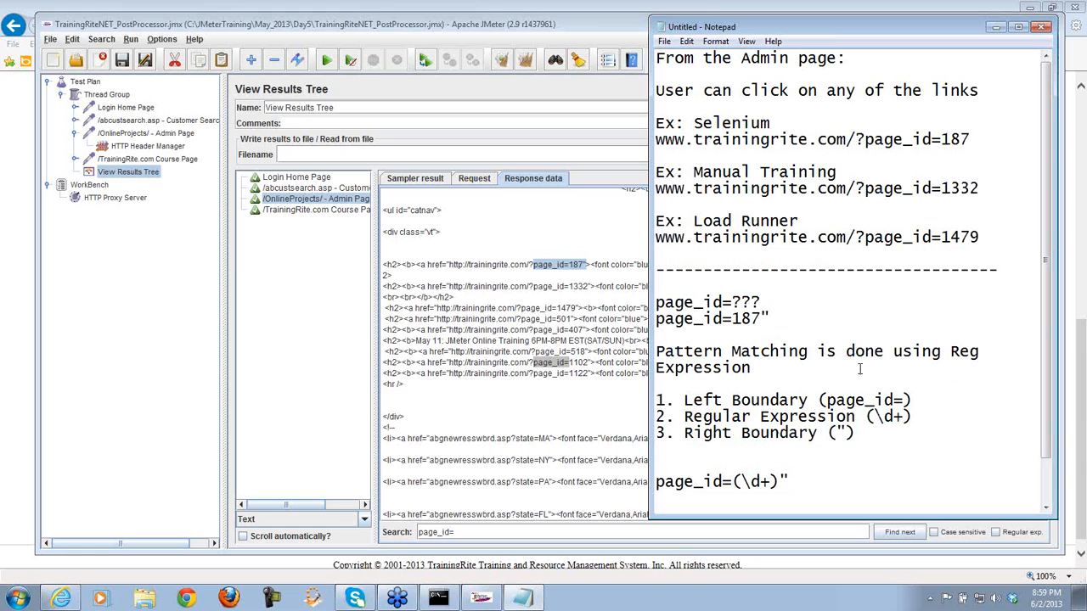
drag(763, 319, 656, 319)
click(732, 319)
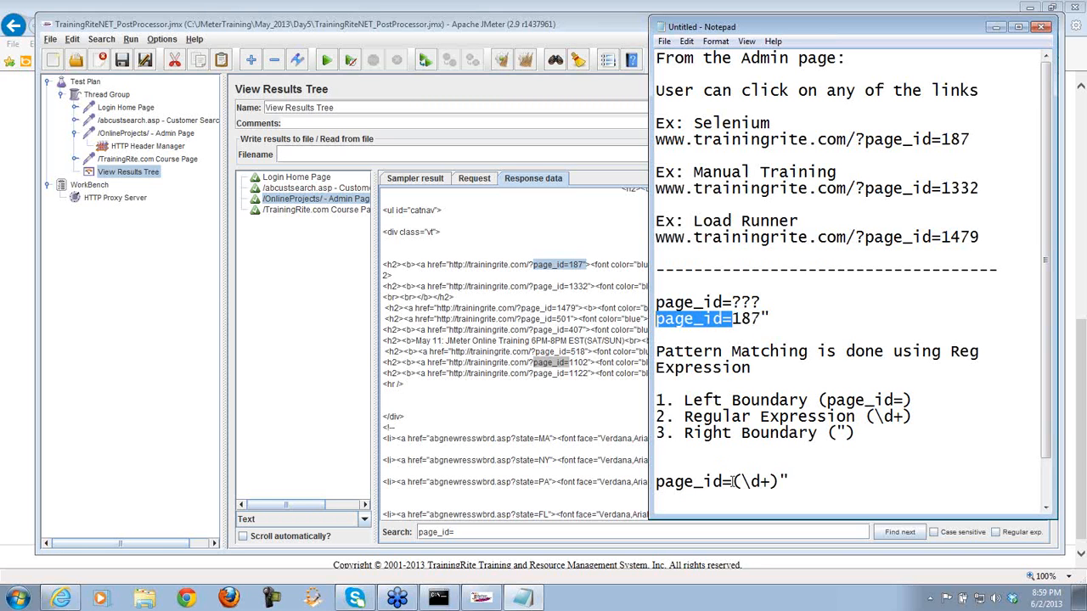
drag(732, 482, 656, 482)
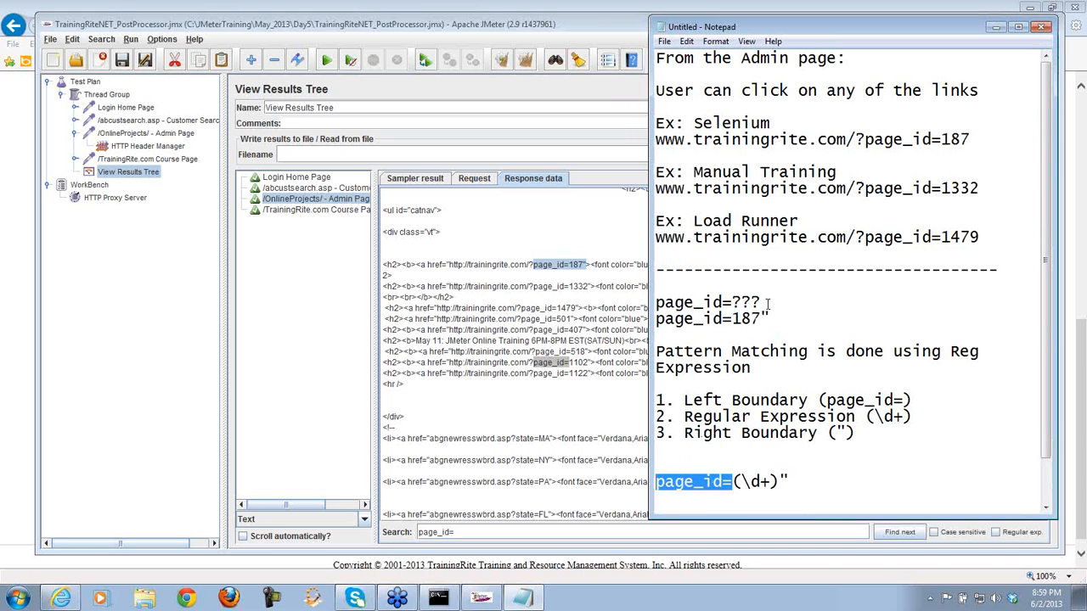
drag(759, 318, 770, 318)
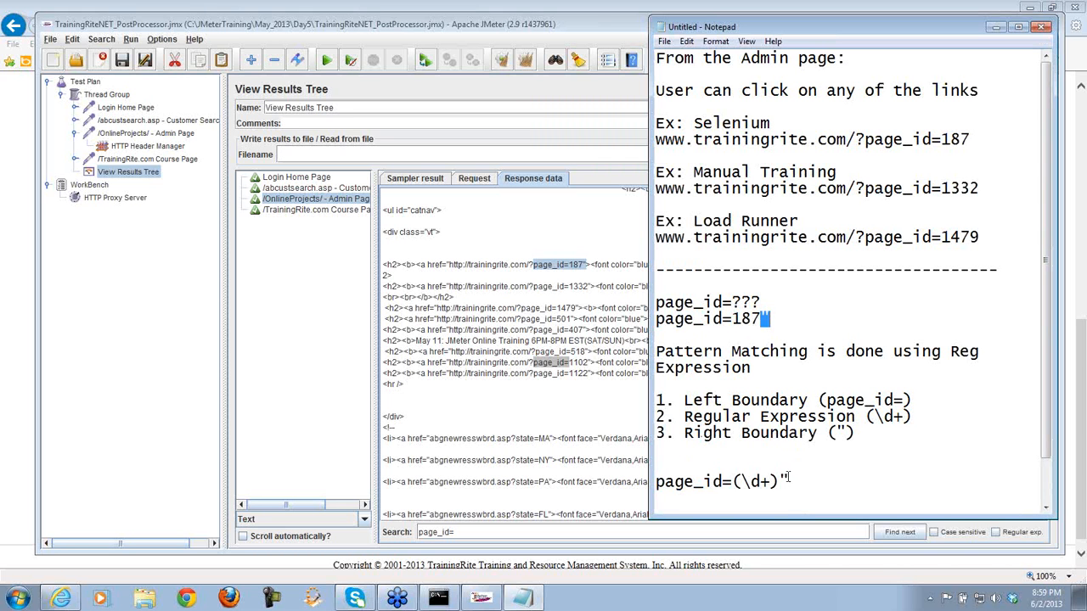
drag(778, 481, 790, 482)
drag(761, 318, 732, 318)
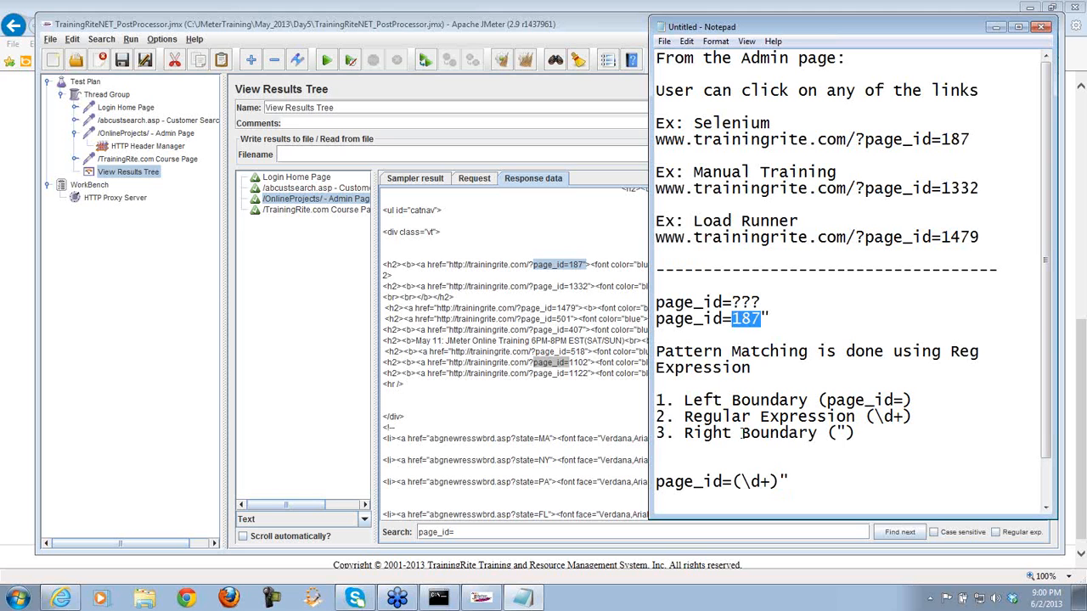
mouse_move(744, 481)
mouse_down()
mouse_move(733, 482)
mouse_move(777, 481)
mouse_move(742, 482)
mouse_up()
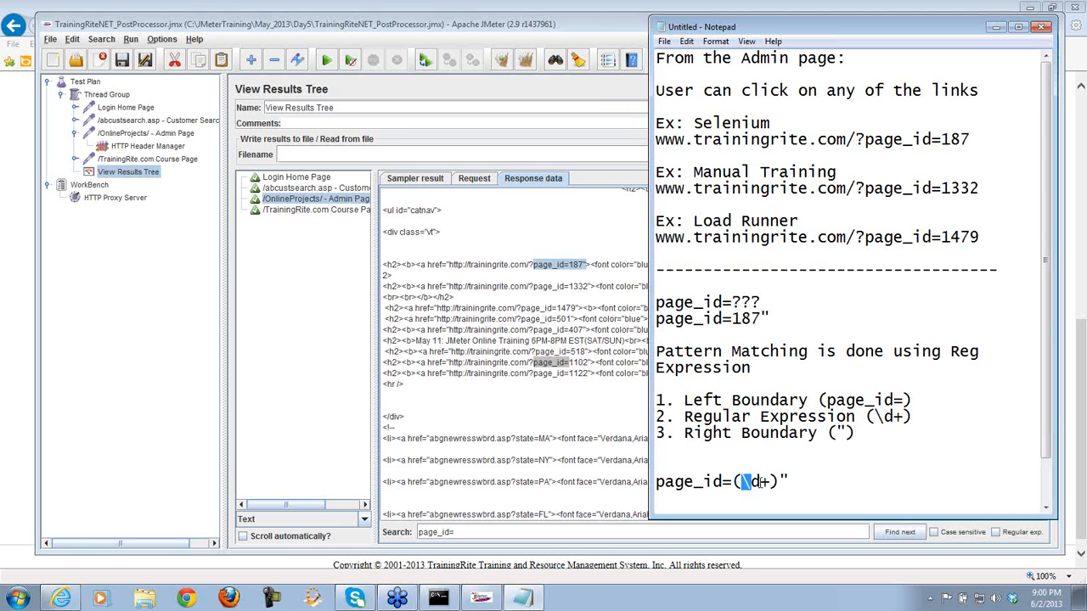
drag(656, 482, 795, 484)
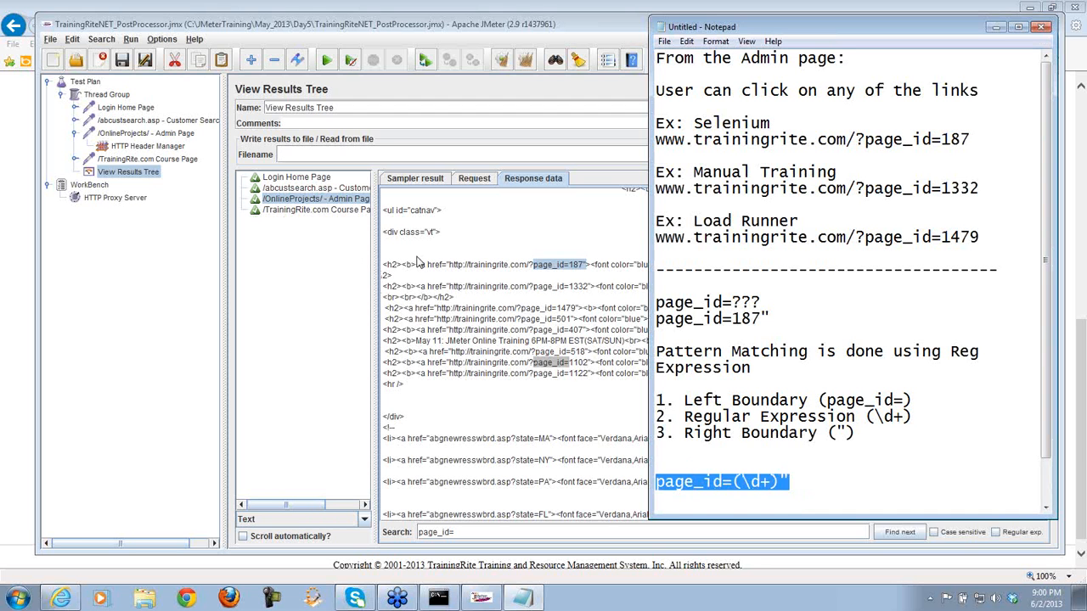
click(140, 135)
- Attach a Post Processors > Regular Expression Extractor to the /OnlineProjects/ - Admin Page request
right_click(140, 136)
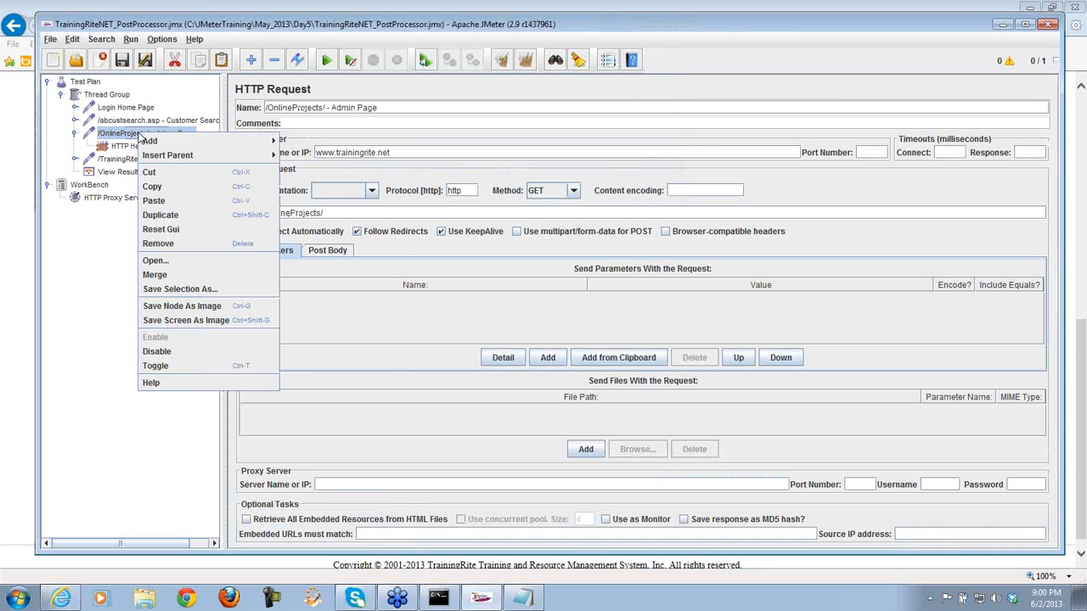
mouse_move(149, 141)
mouse_move(329, 187)
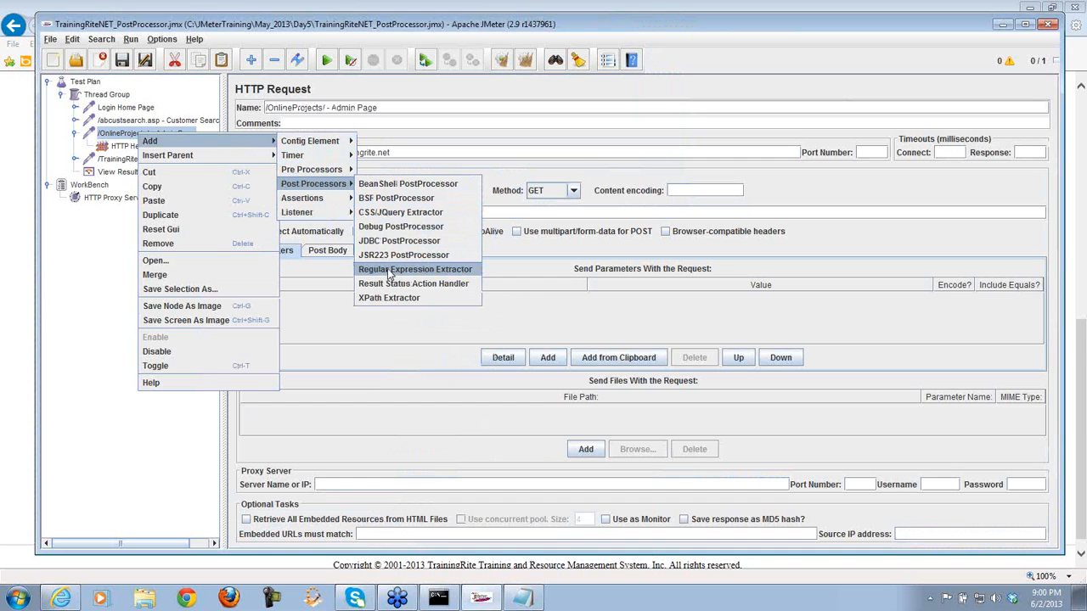
click(389, 271)
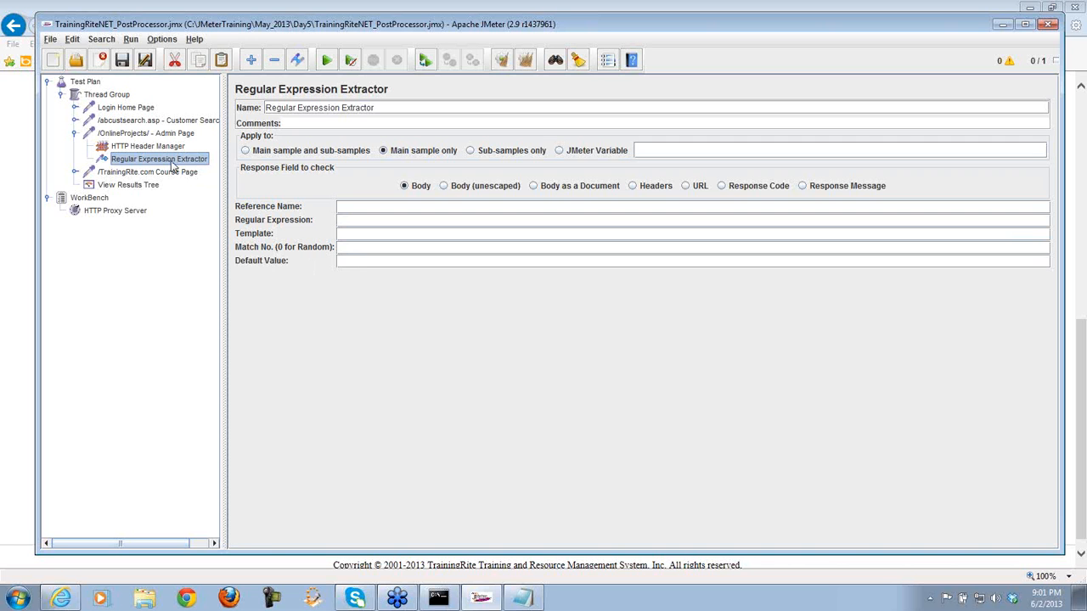
- Enter page_id as the Reference Name and paste page_id=(\d+)" from the notes as the Regular Expression
click(343, 206)
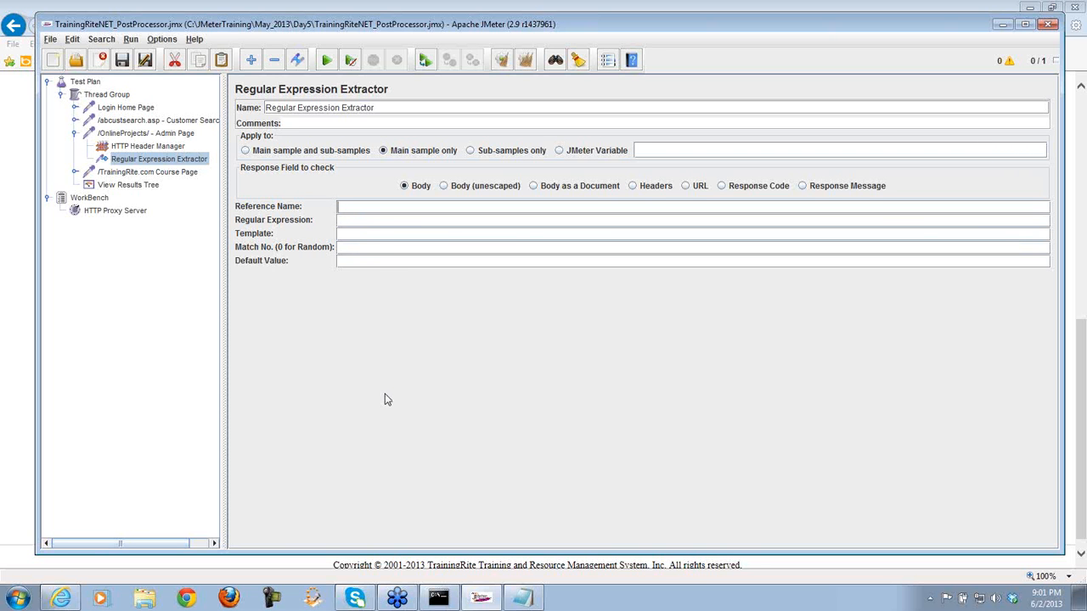
text(page_id)
click(354, 222)
click(525, 599)
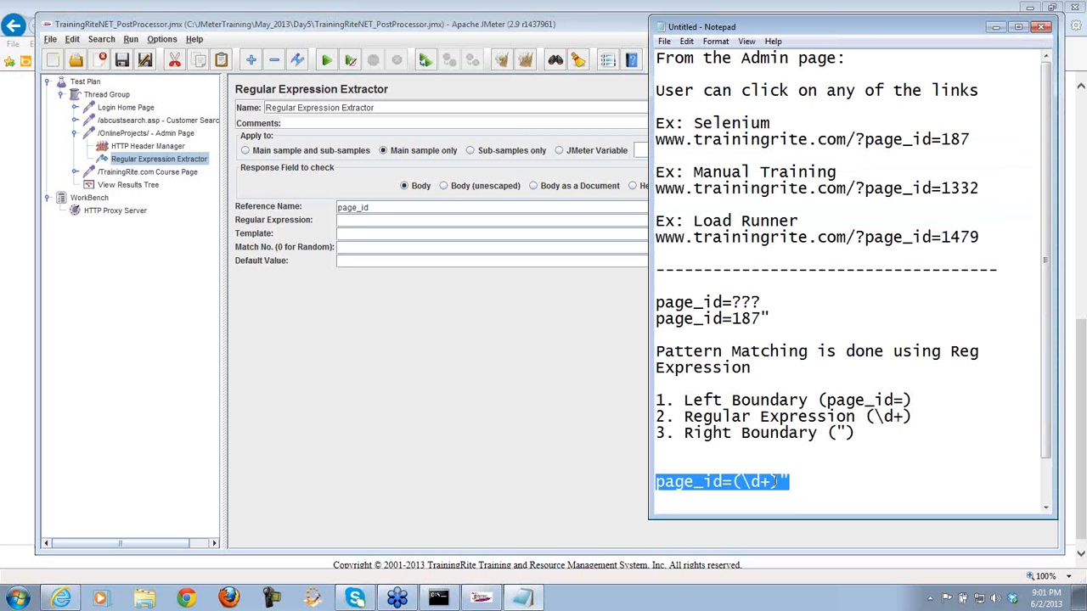
click(802, 482)
drag(802, 481, 655, 484)
key(ctrl+c)
click(362, 220)
key(ctrl+v)
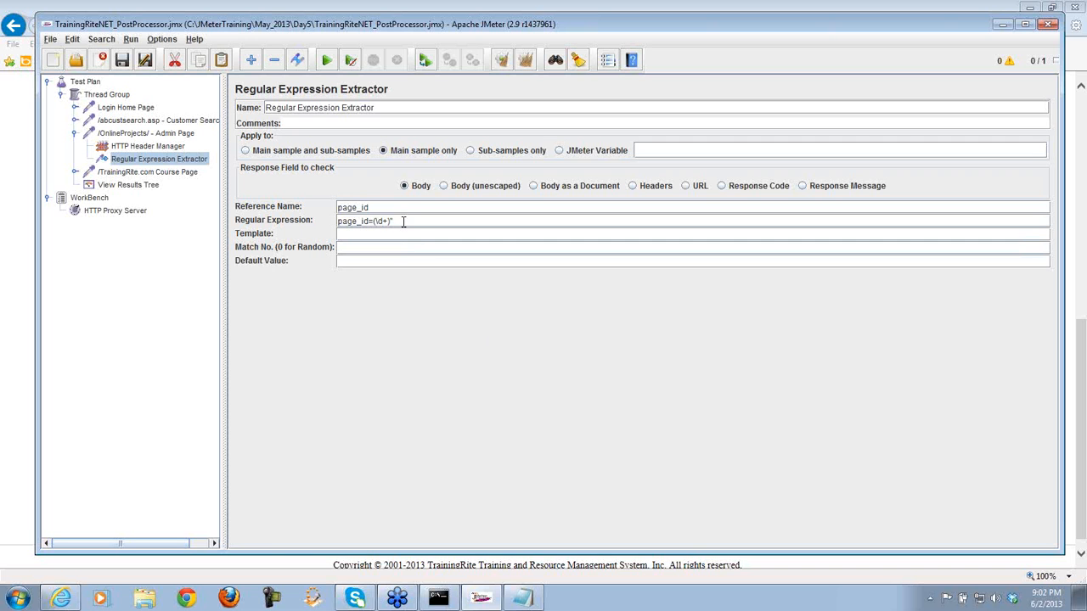
drag(391, 221, 336, 225)
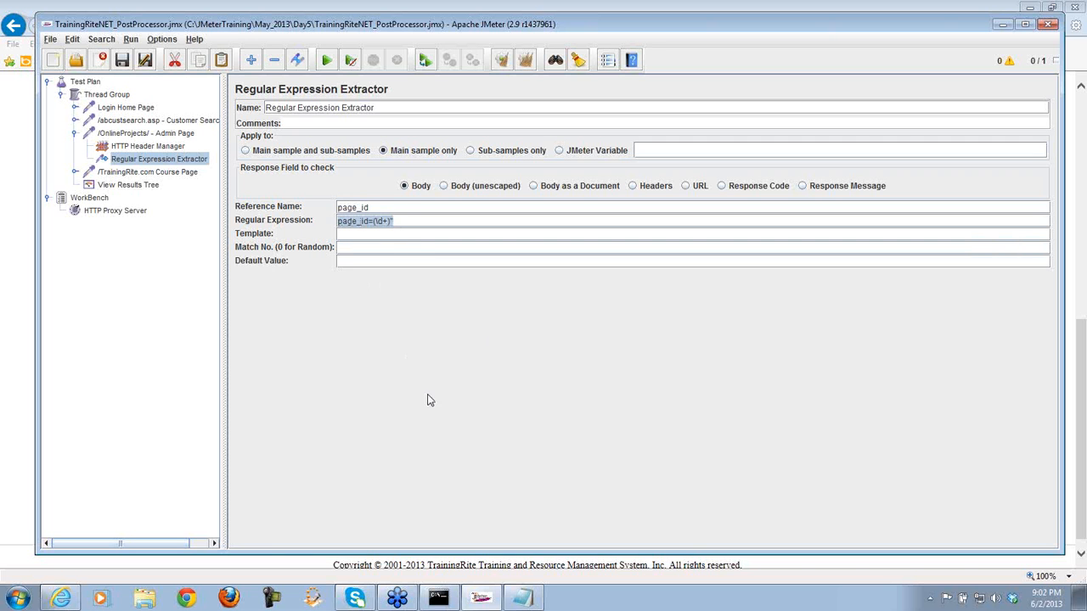
- Enter $1$ as the extractor template, then look over the browser and notes
click(374, 237)
text($1$)
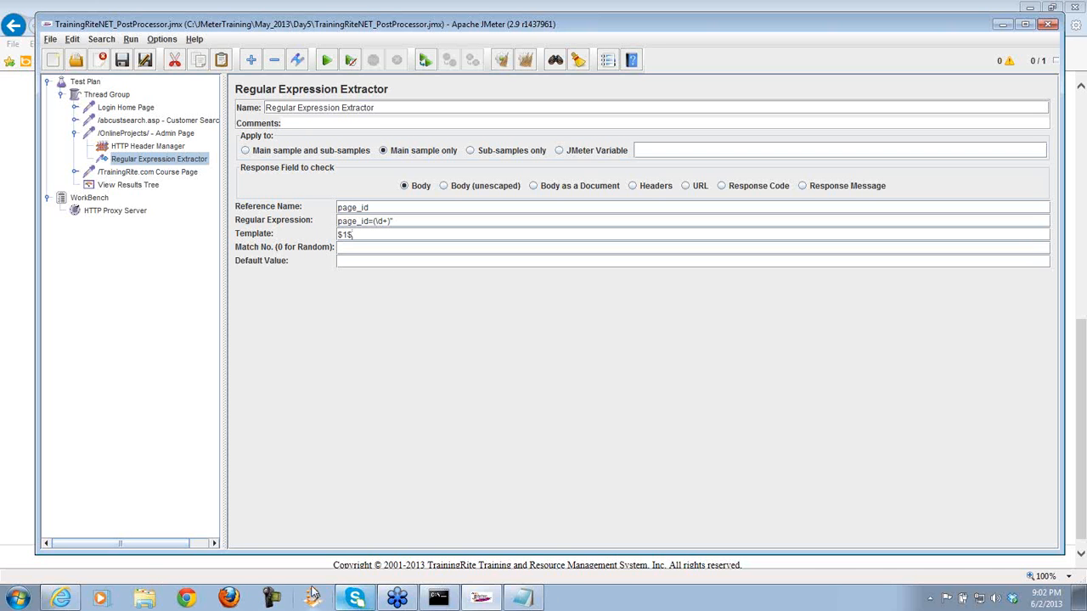
click(482, 599)
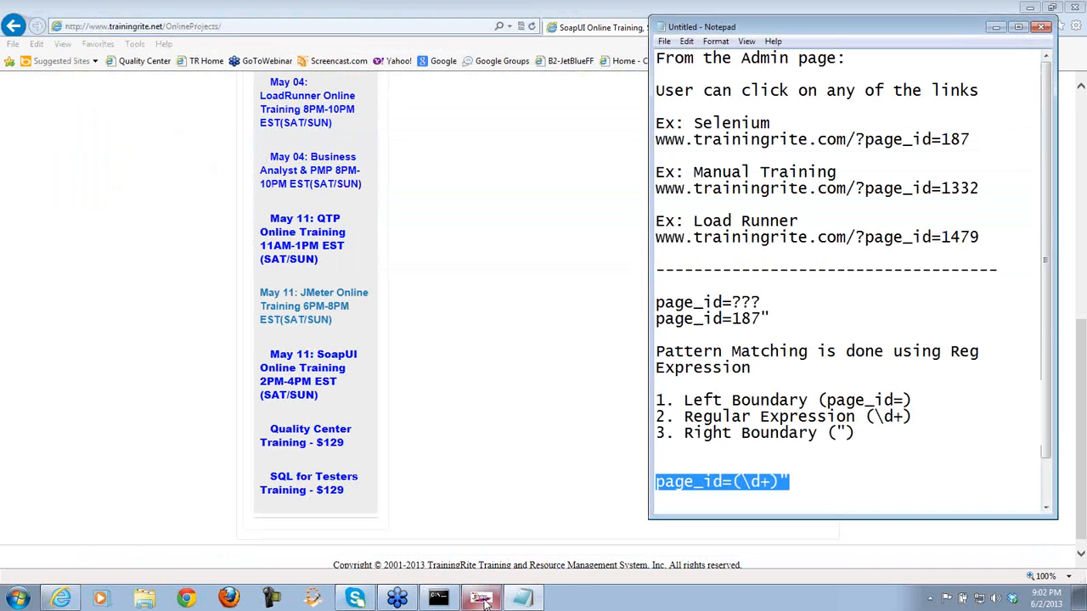
click(482, 599)
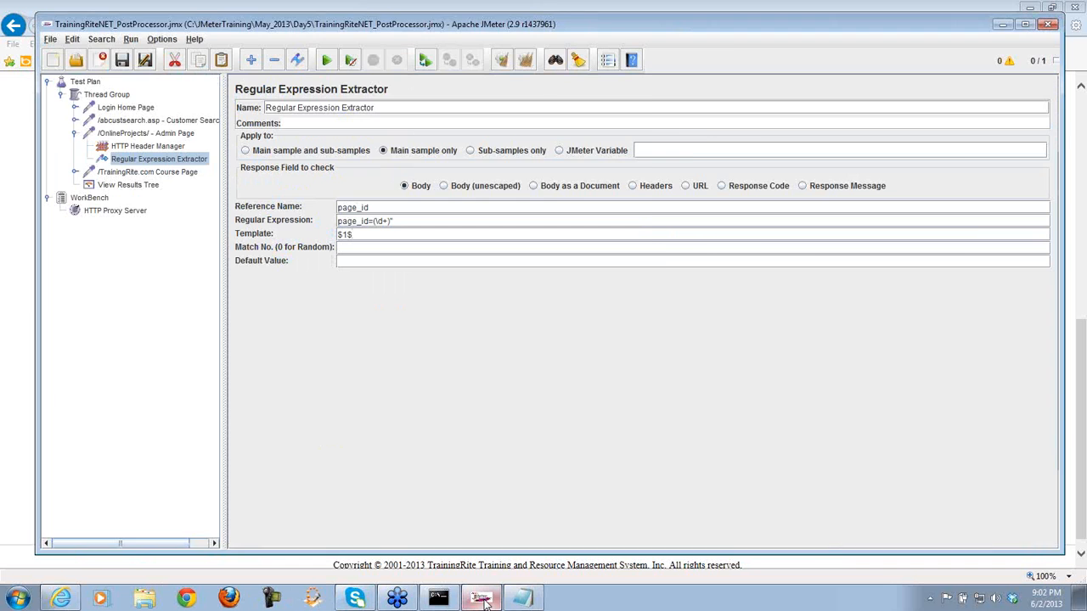
click(482, 599)
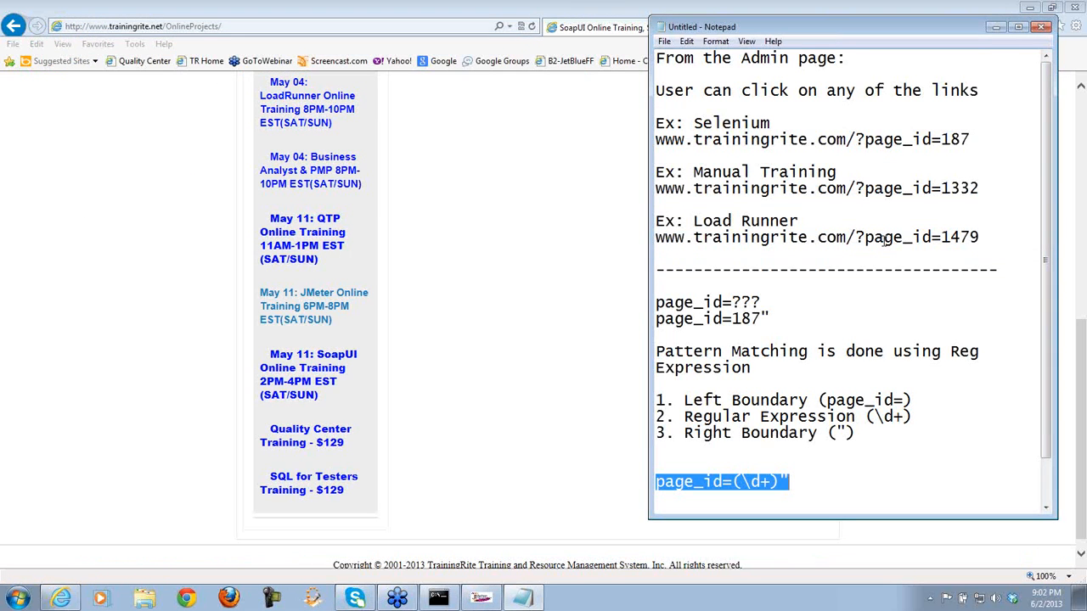
drag(1081, 354, 1077, 152)
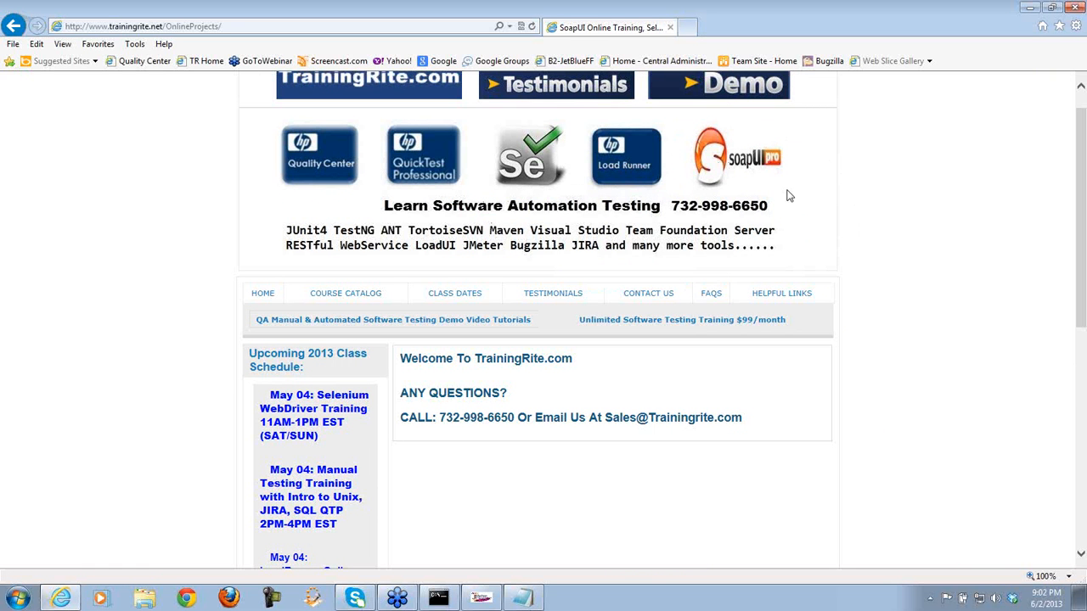
- Touch up the template, then review the template $1$, reference name page_id and regular expression
click(481, 599)
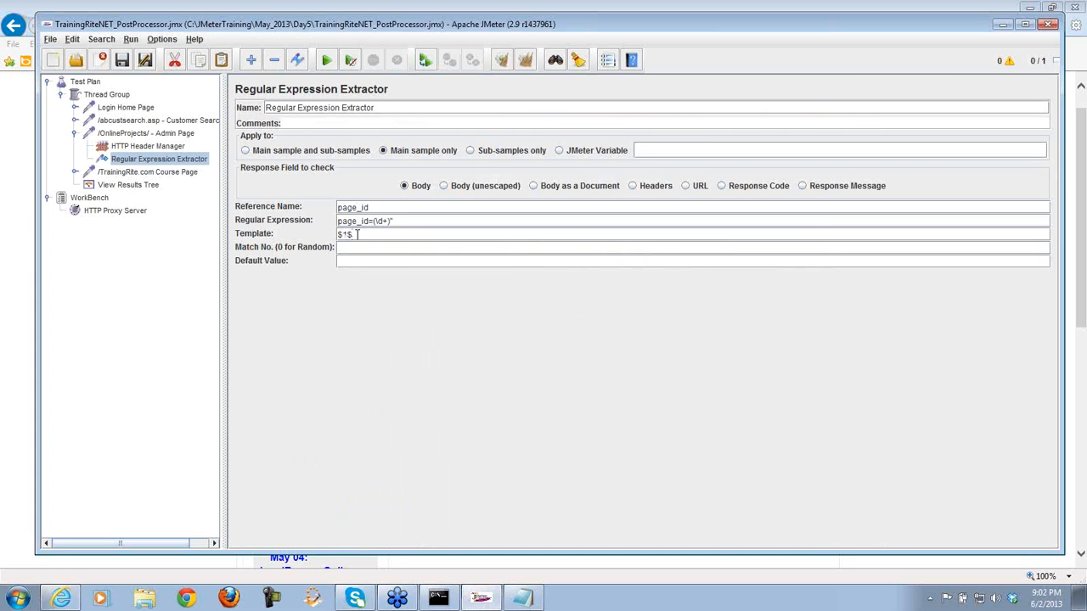
drag(356, 235, 331, 235)
click(348, 235)
text($2$)
key(BackSpace)
key(BackSpace)
key(BackSpace)
drag(393, 234, 333, 235)
drag(388, 208, 335, 209)
drag(415, 223, 327, 236)
- Set Match No. to 0 for a random match, checking the schedule page's course links
click(351, 248)
click(27, 488)
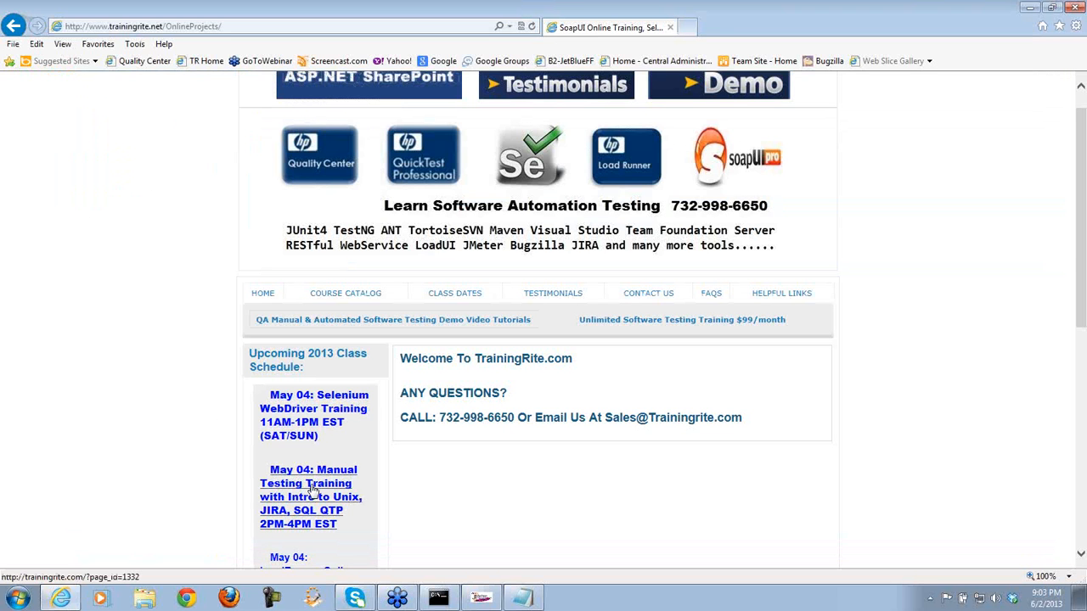
scroll(551, 314, down, 3)
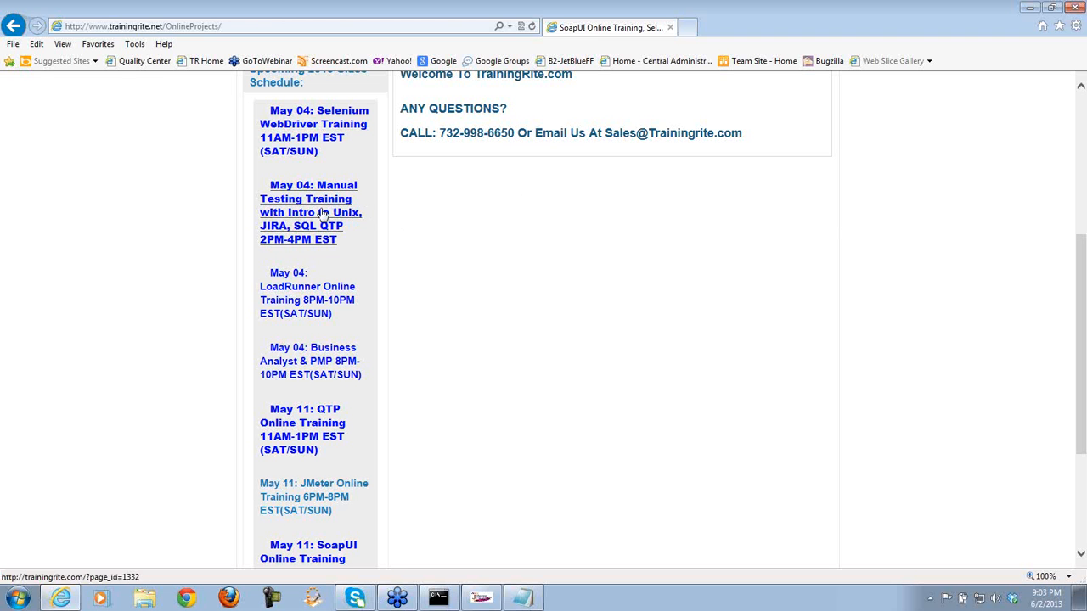
click(523, 597)
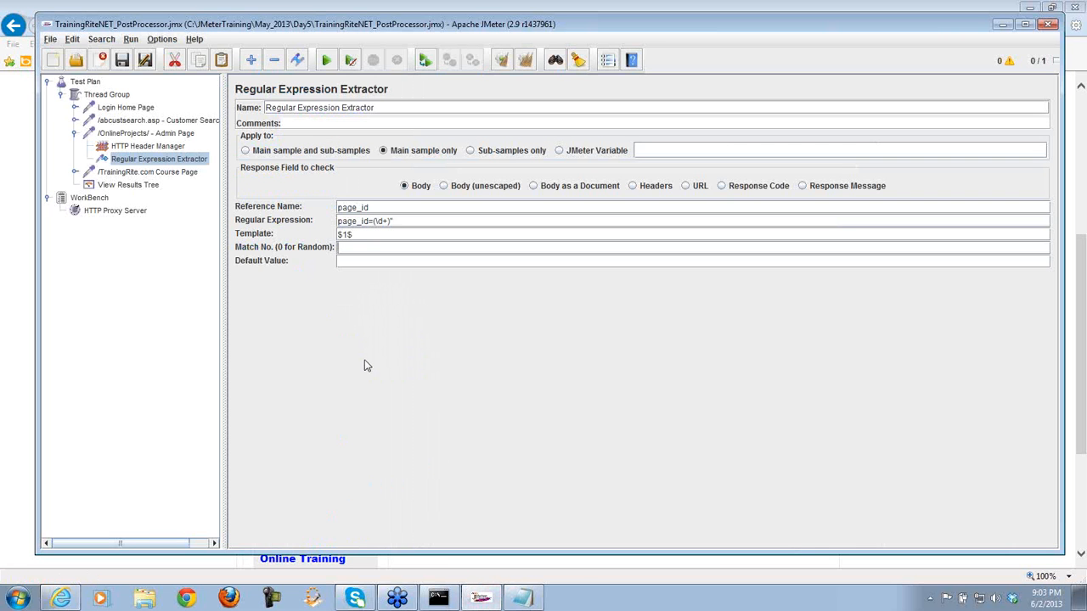
text(0)
click(351, 261)
click(22, 401)
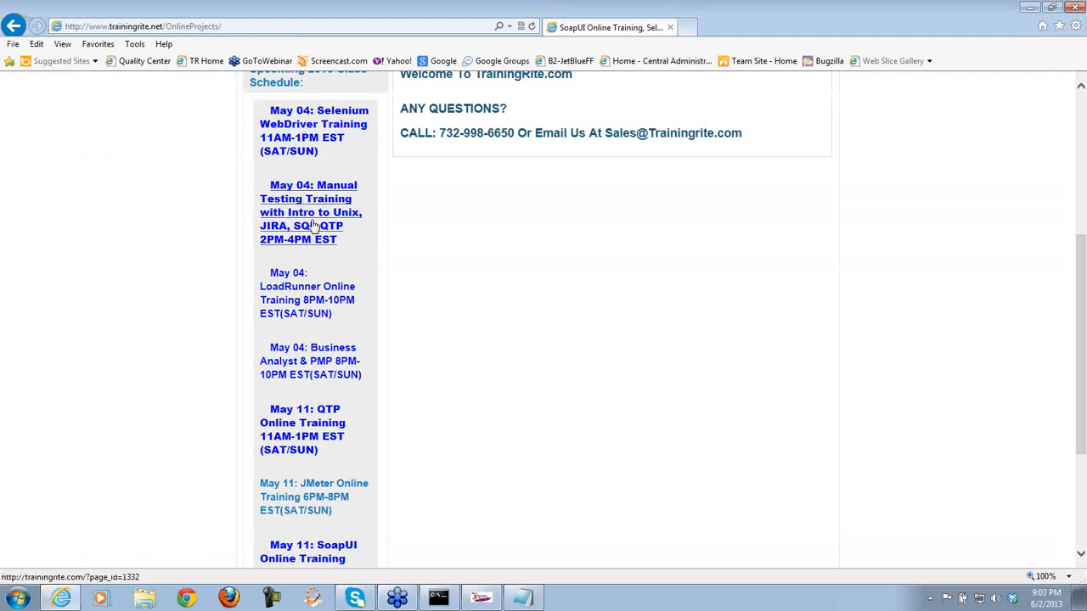
click(482, 599)
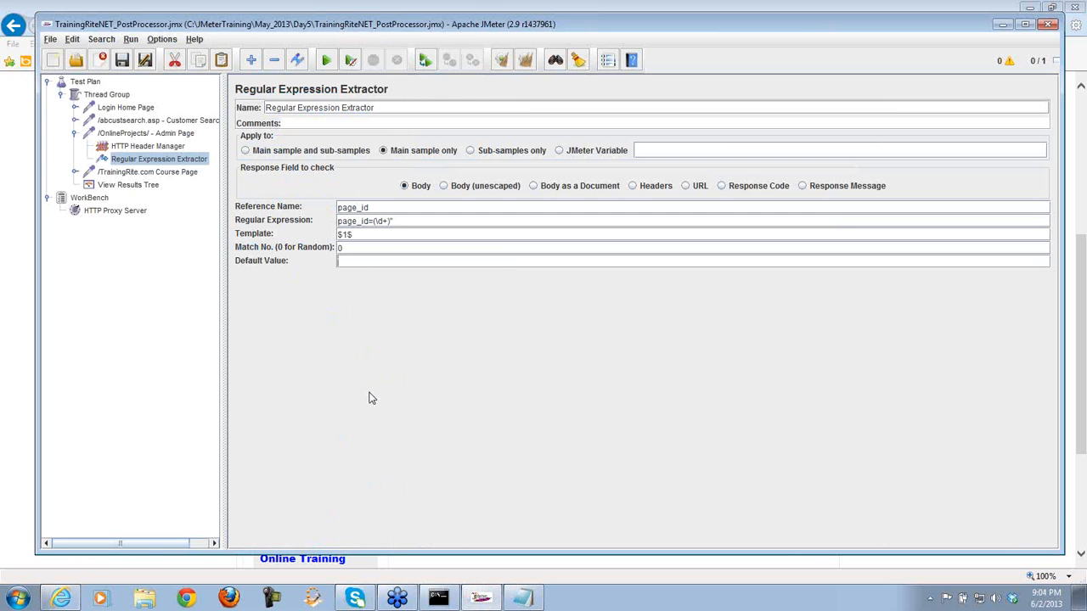
- Enter page_idNOTFOUND as the default value, save the test plan, and open View Results Tree
text(page_idNOTFOUND)
click(121, 59)
drag(398, 221, 337, 221)
key(ctrl+c)
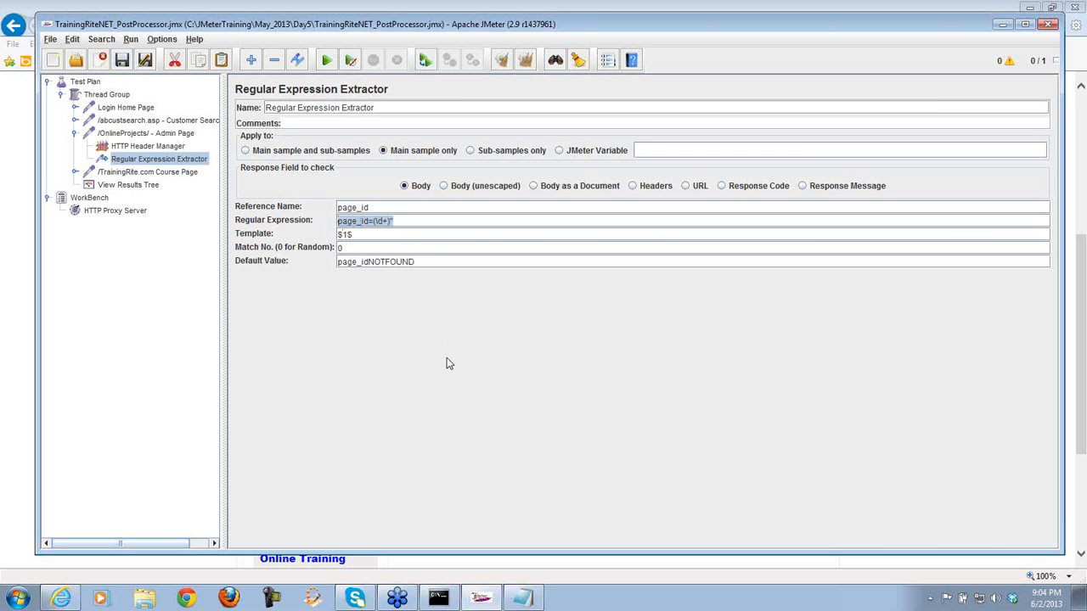
click(138, 186)
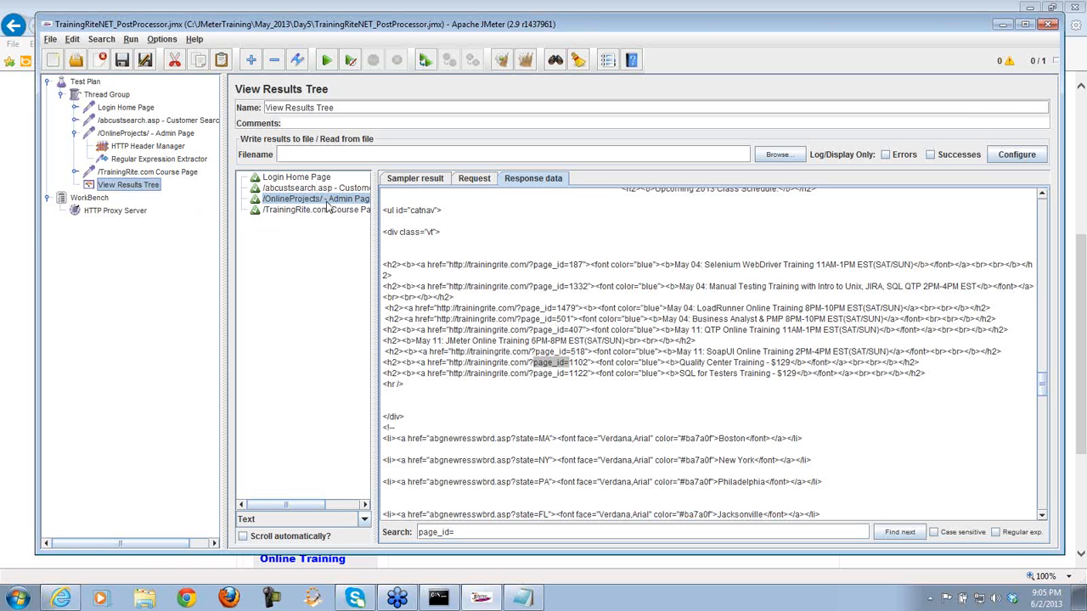
- Test page_id=(\d+)" in the RegExp Tester against the Admin Page response, finding 8 matches
drag(373, 212, 409, 213)
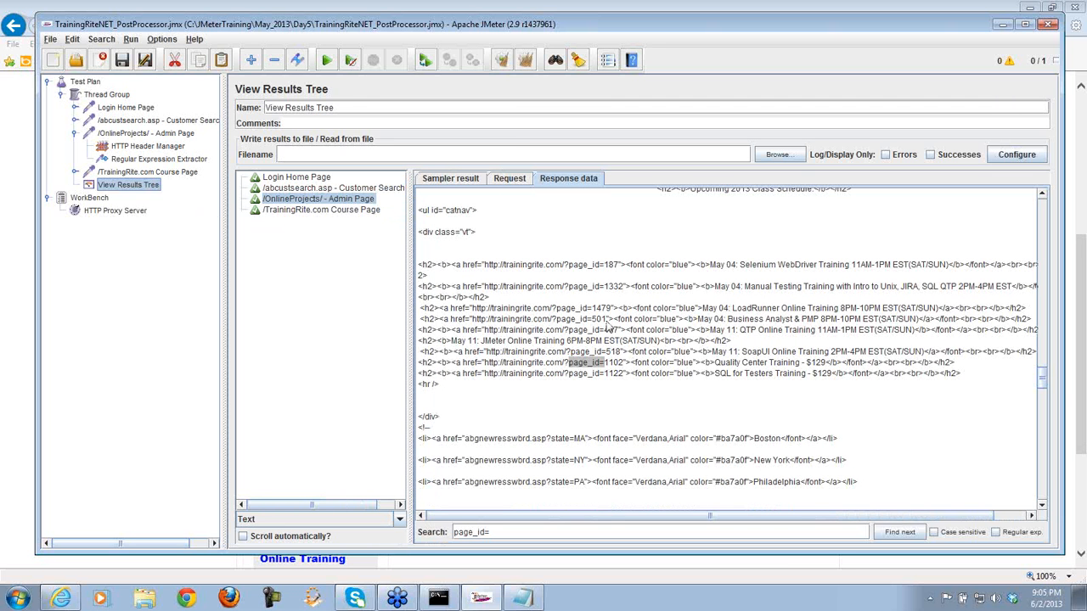
click(400, 519)
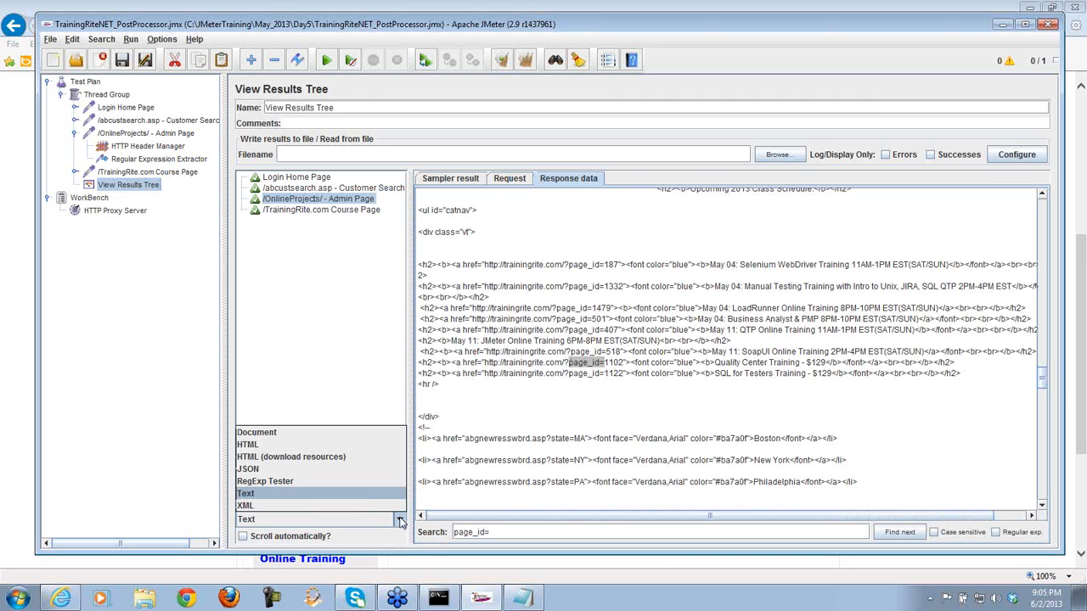
click(343, 482)
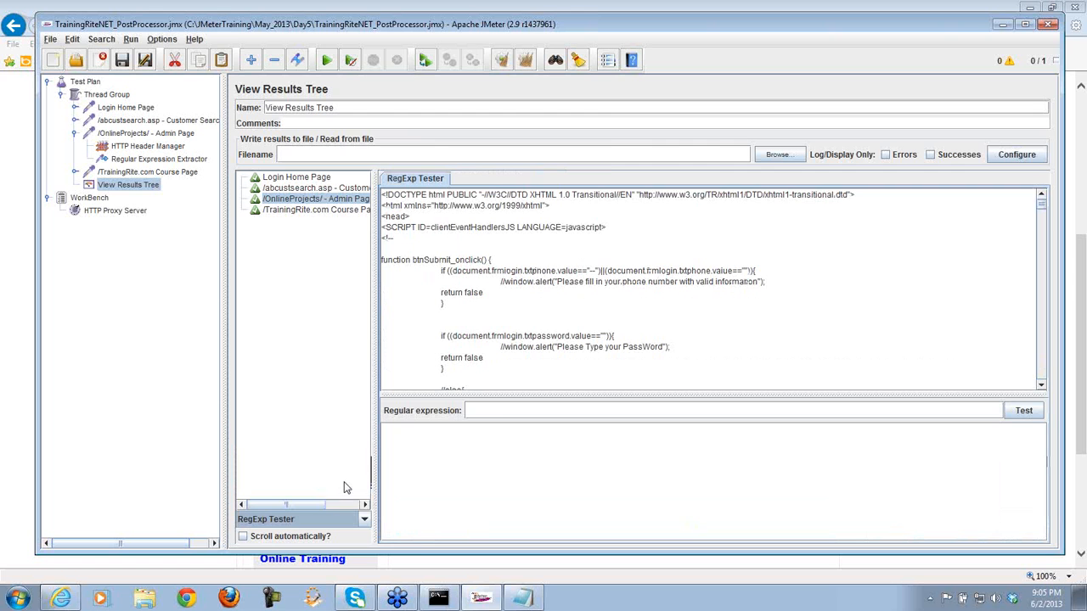
click(496, 411)
key(ctrl+v)
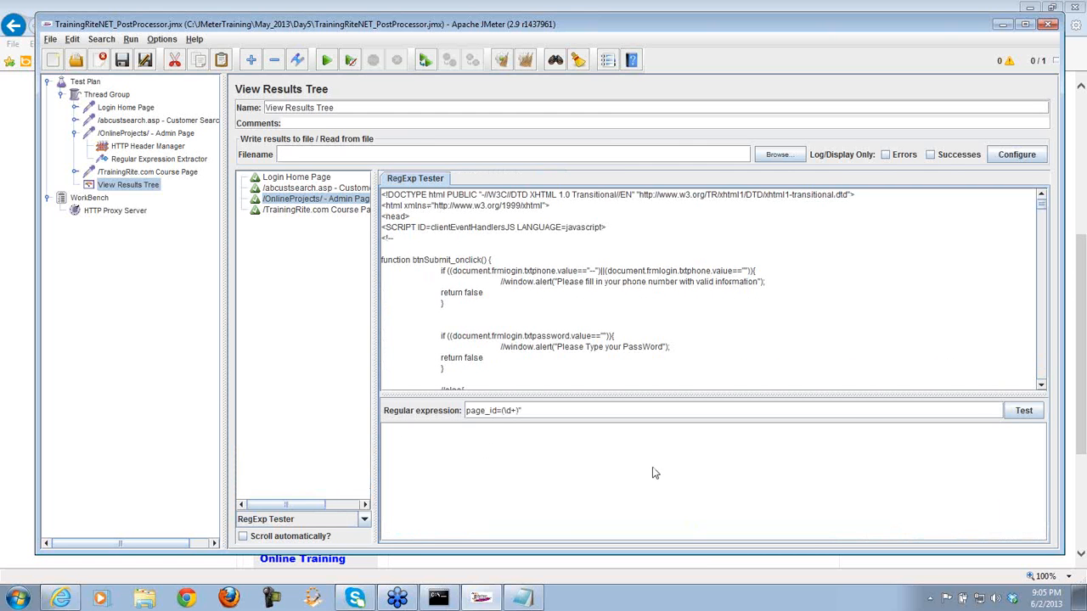
click(1024, 413)
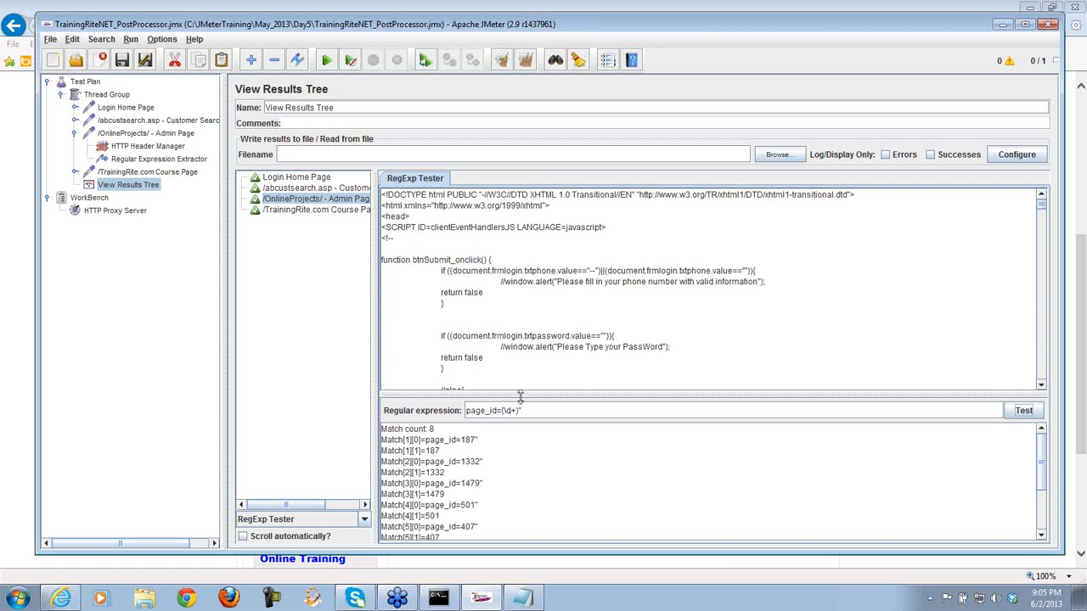
drag(521, 395, 522, 293)
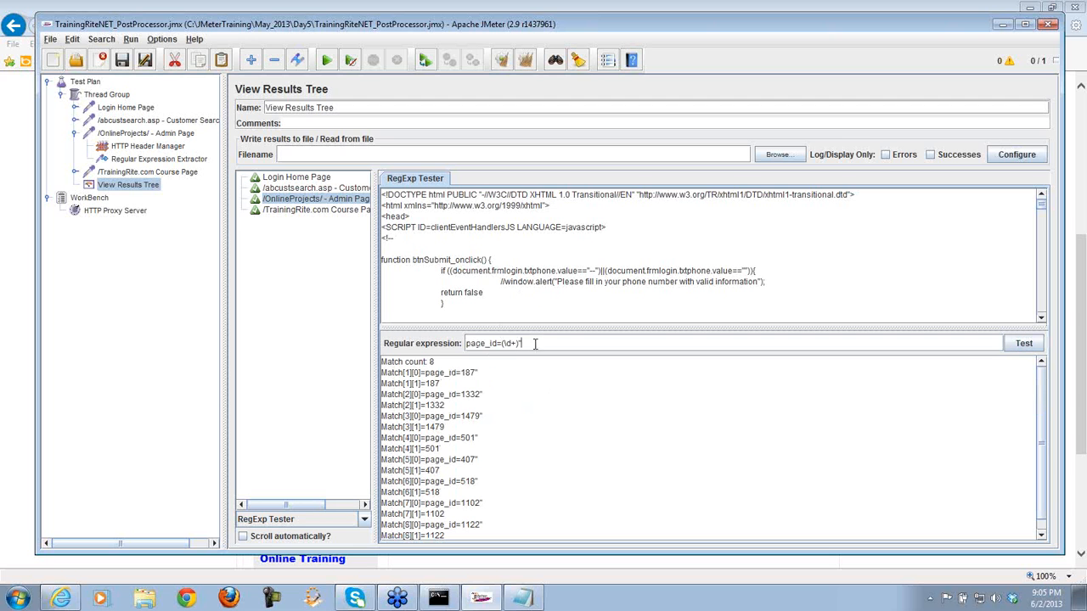
drag(535, 345, 464, 351)
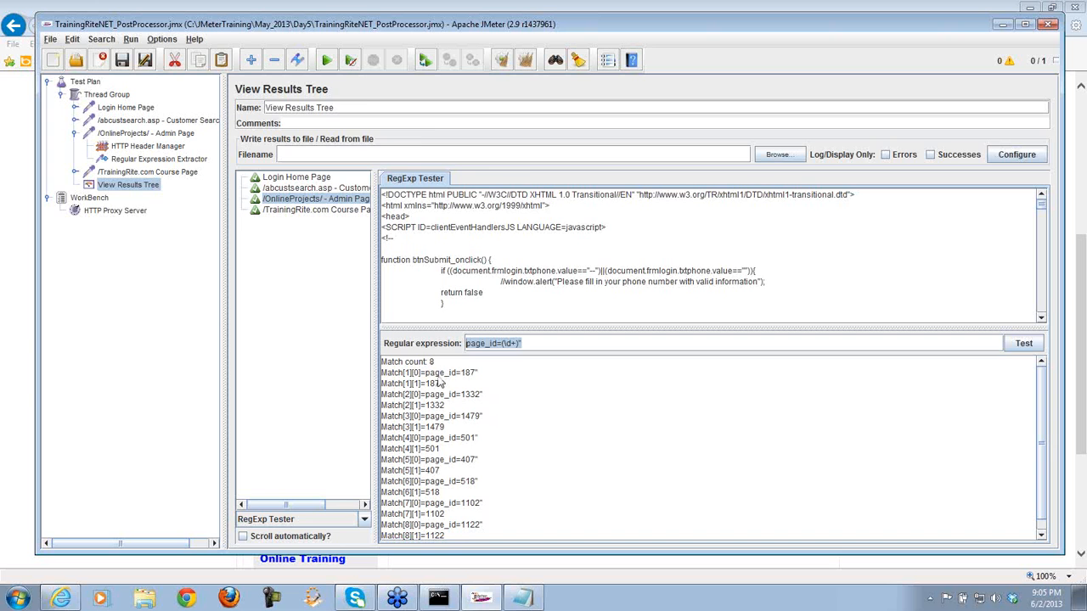
click(194, 165)
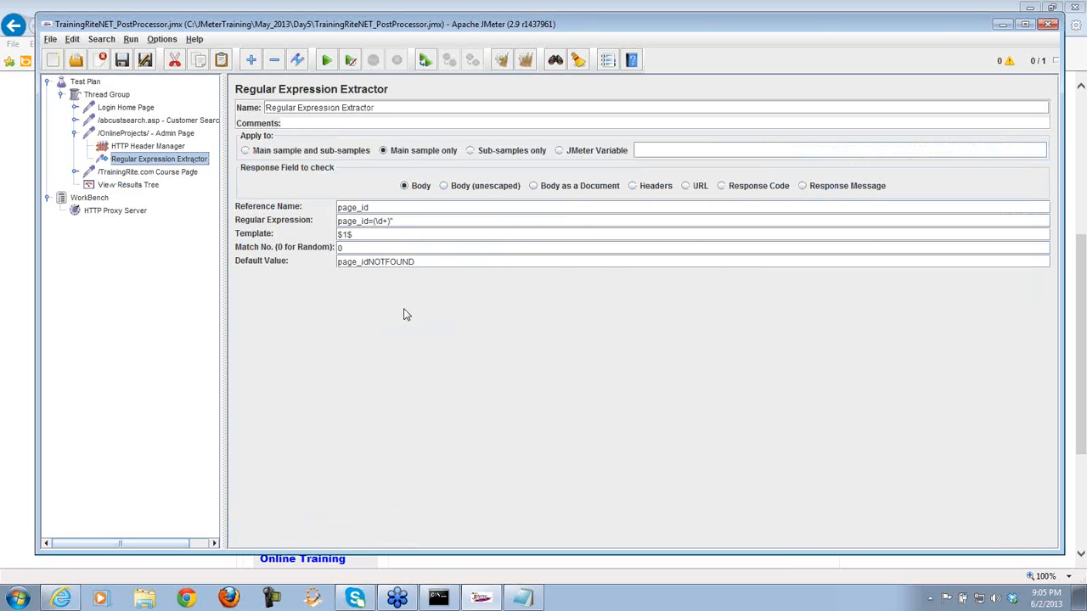
- Copy the page_id=(\d+)" pattern line from the notes again
click(523, 598)
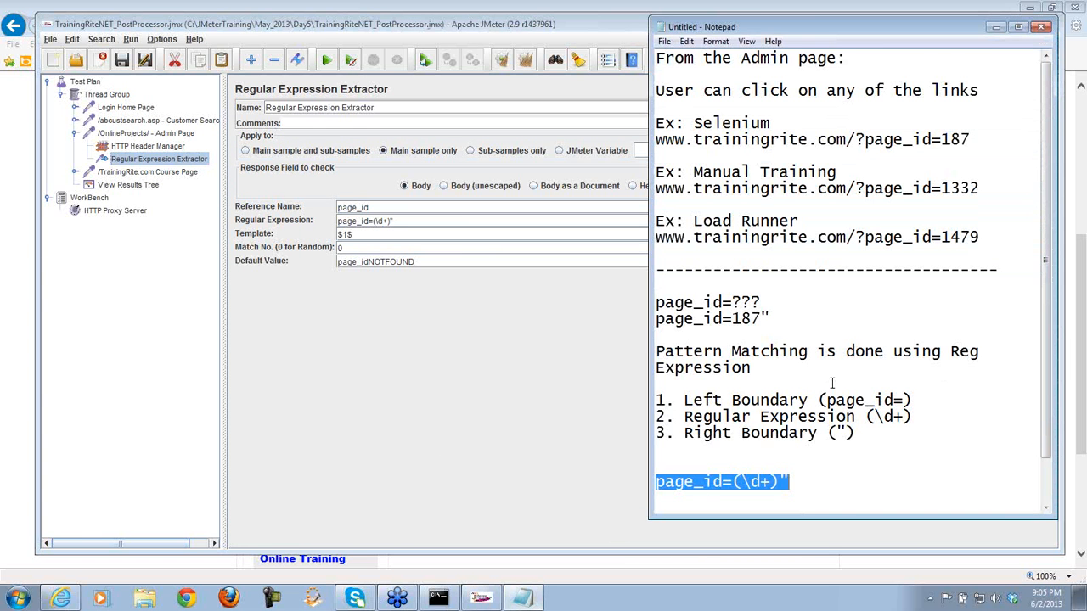
click(800, 478)
key(BackSpace)
key(BackSpace)
key(BackSpace)
key(BackSpace)
key(BackSpace)
drag(765, 478, 656, 482)
key(ctrl+c)
- Retest the pattern in the RegExp Tester, confirming 8 matches, then show the extractor settings
click(130, 186)
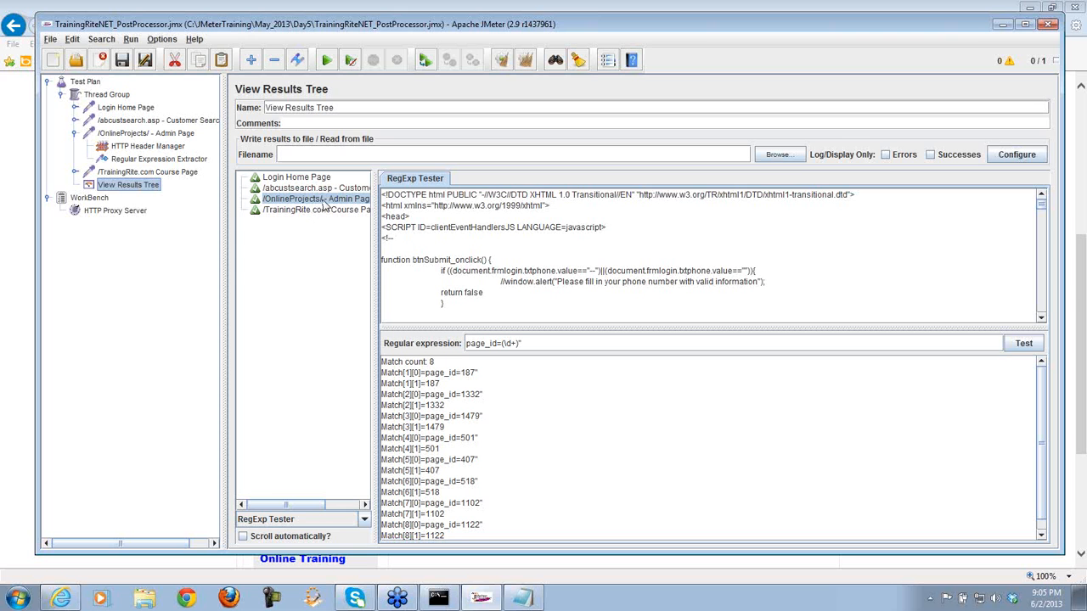
click(364, 519)
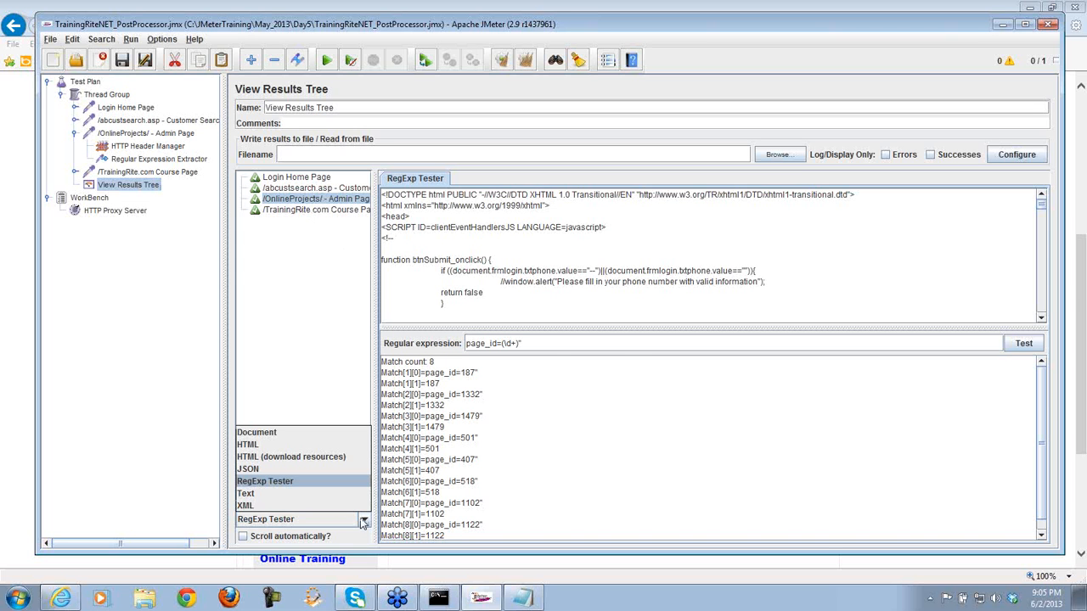
click(315, 486)
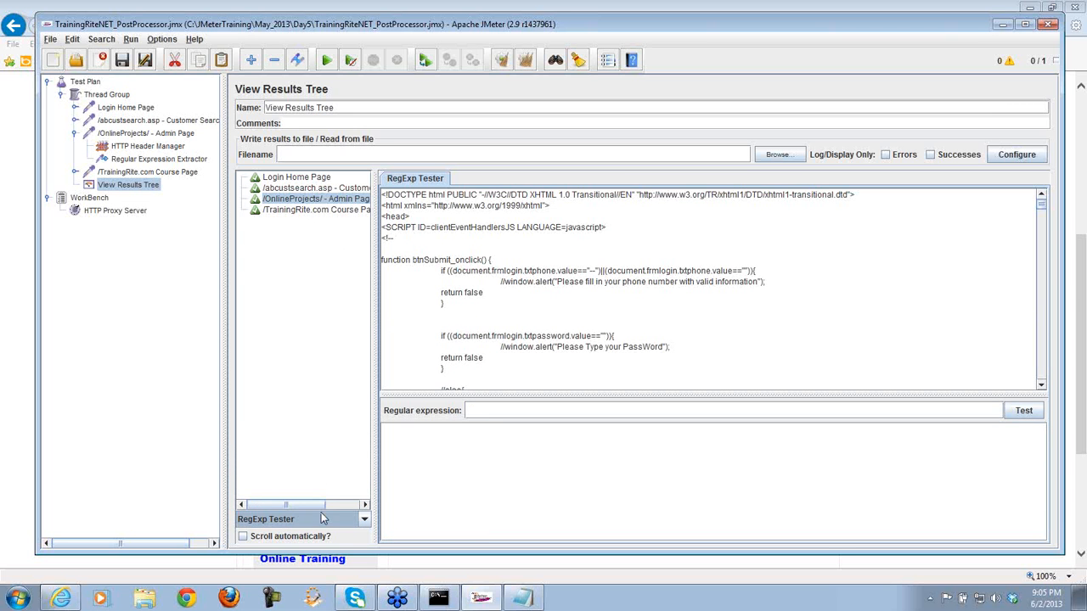
click(498, 410)
key(ctrl+v)
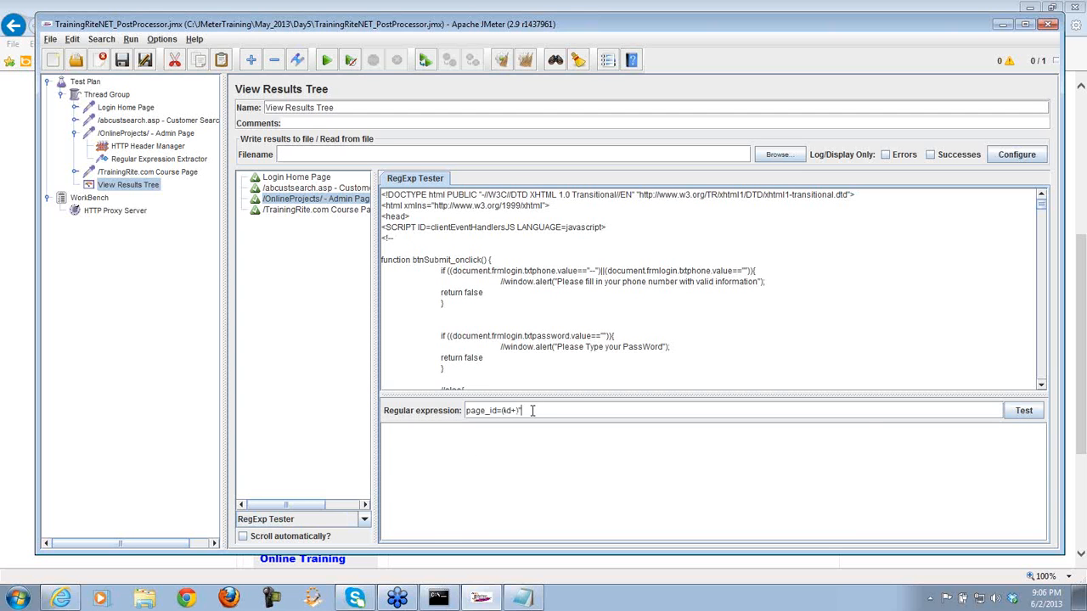
click(1025, 415)
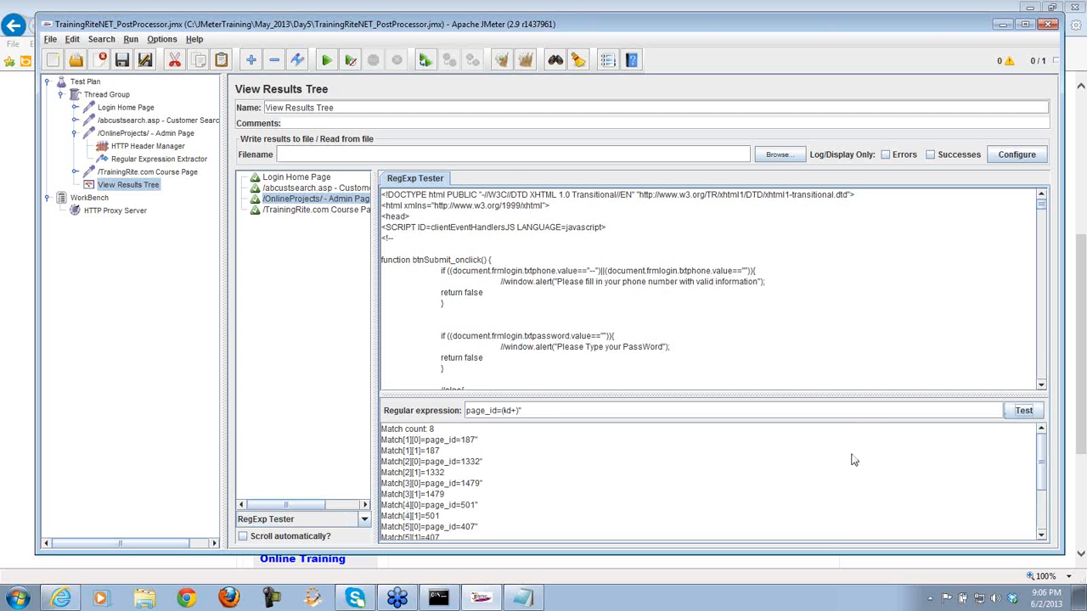
drag(820, 393, 807, 303)
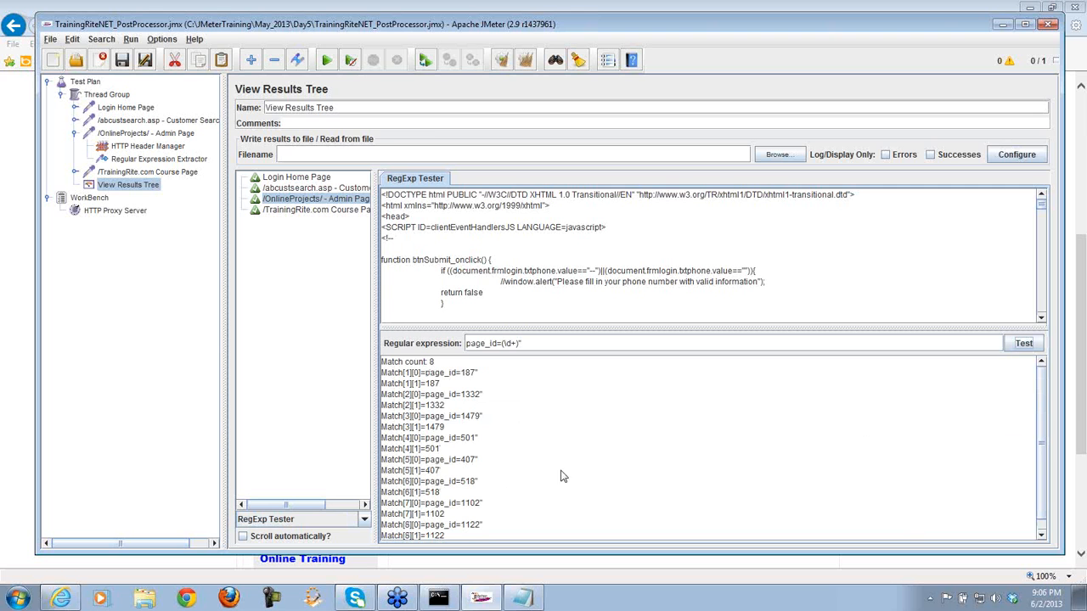
click(147, 160)
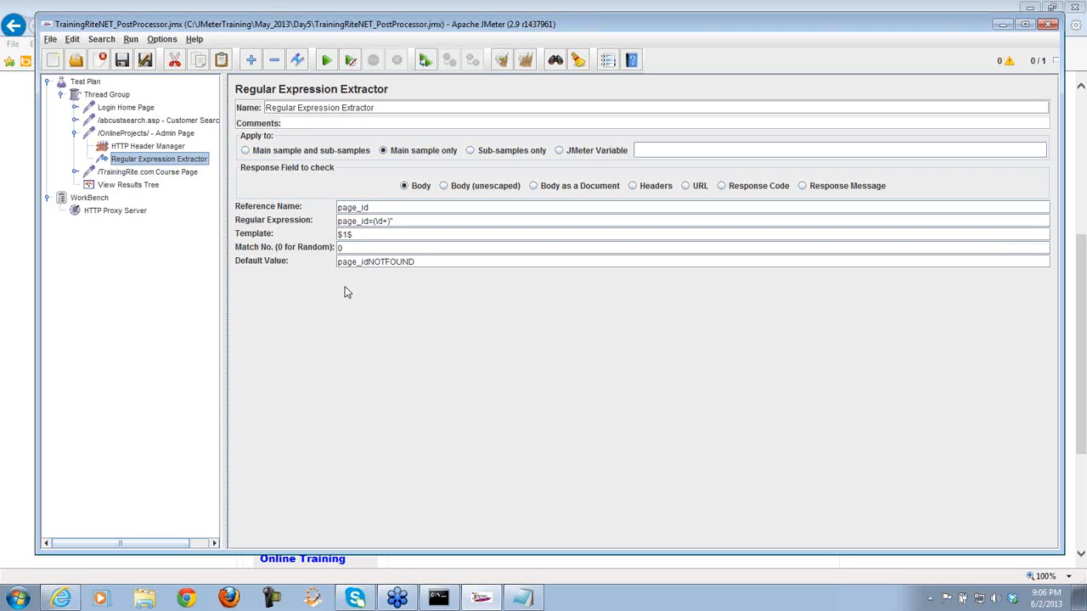
- Compare the Thread Group's 10 threads and extractor name page_id with the Course Page's page_id 407
click(124, 96)
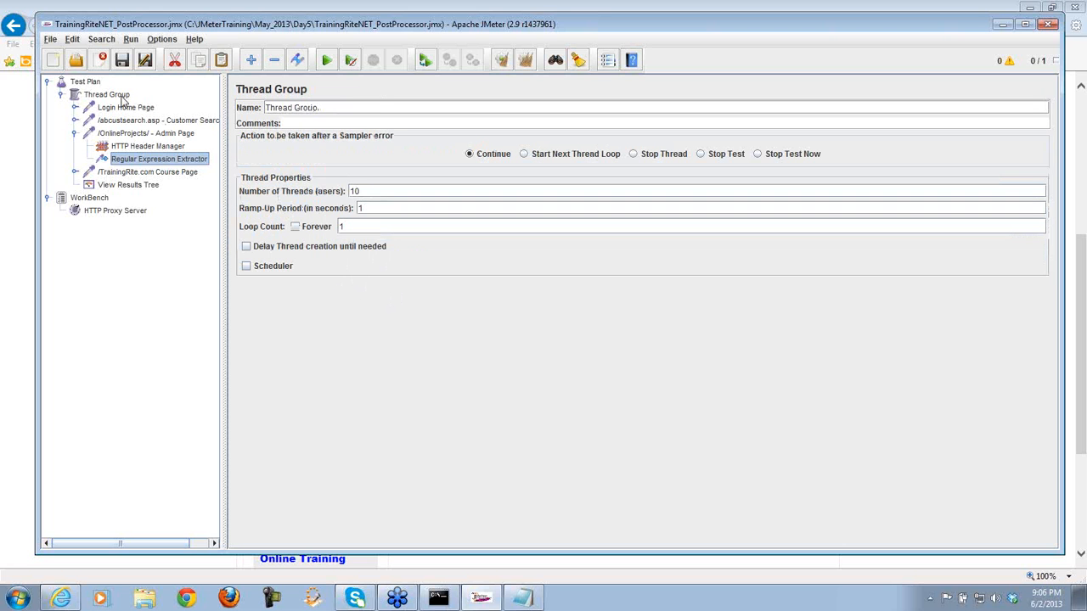
double_click(353, 191)
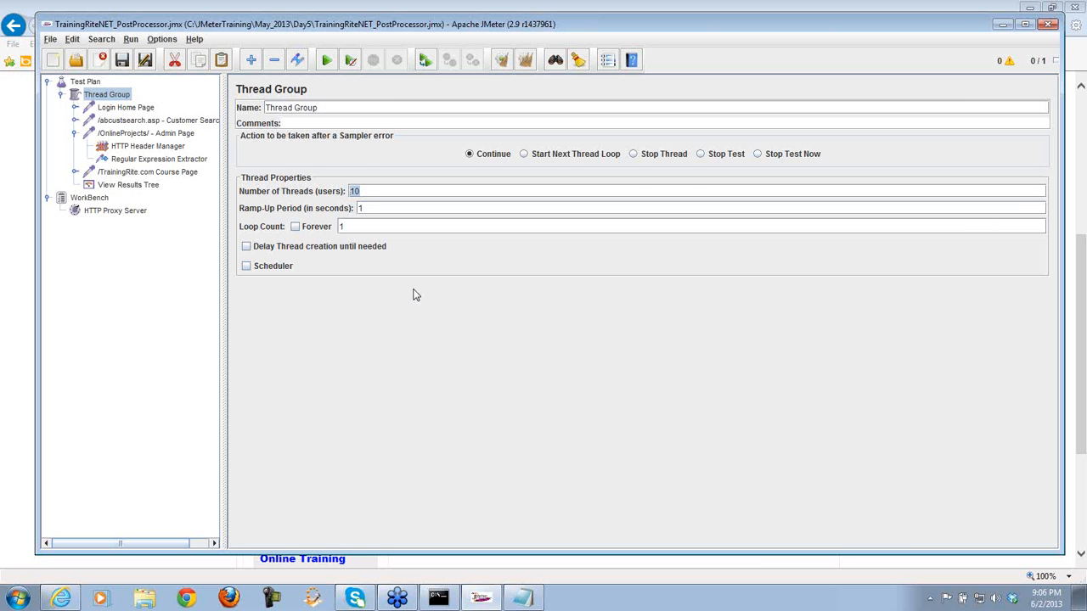
click(143, 160)
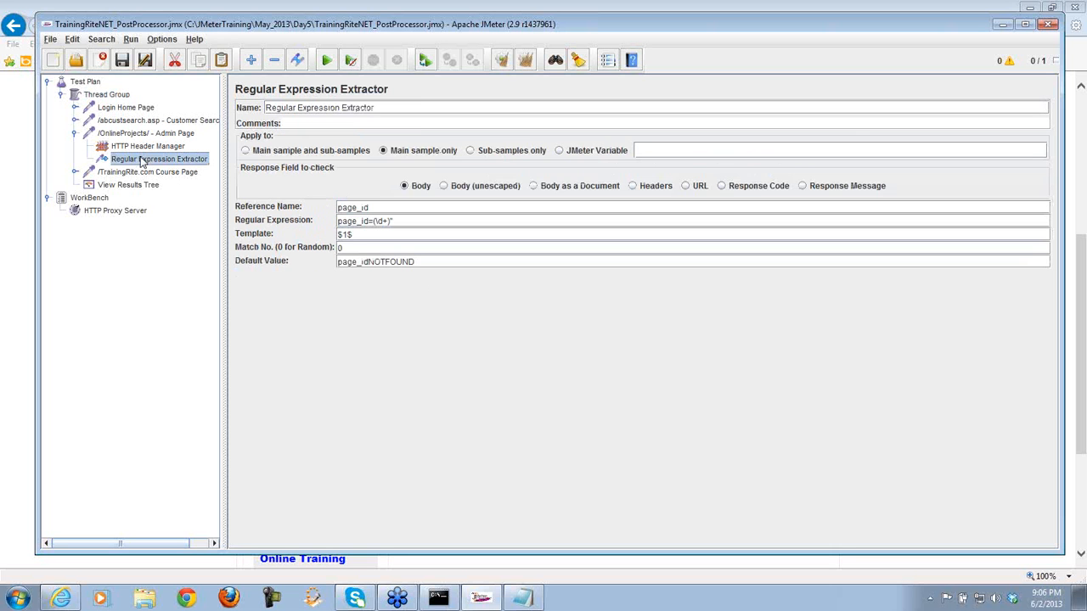
click(168, 174)
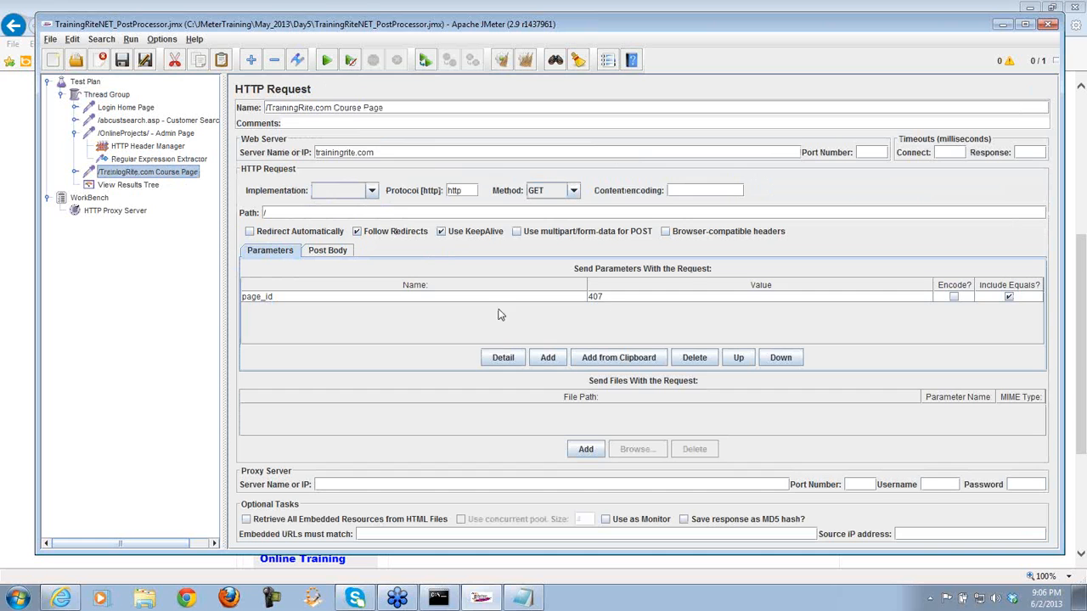
click(611, 298)
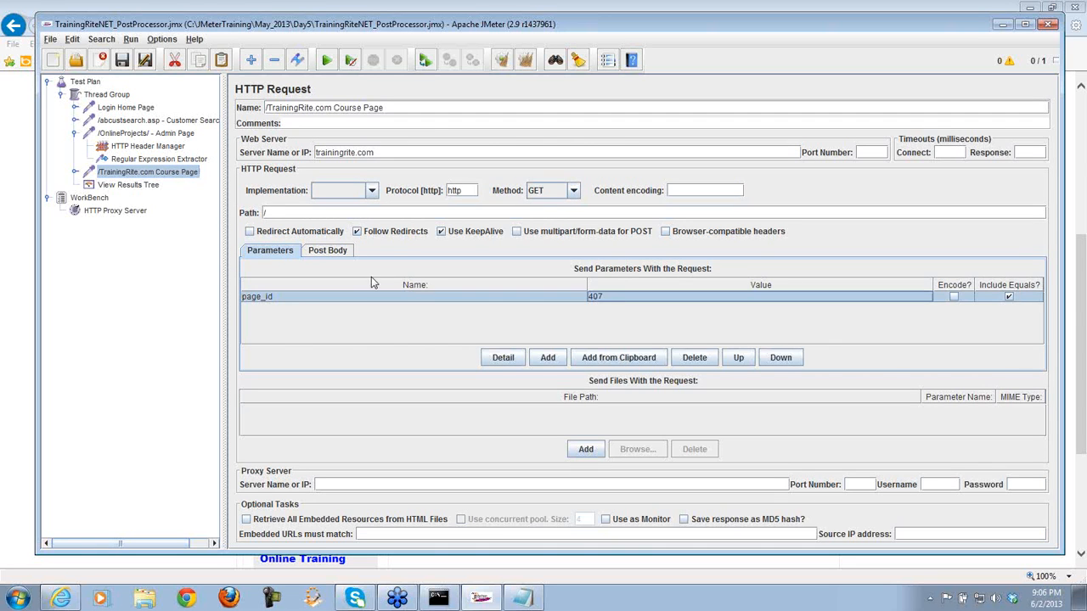
click(201, 161)
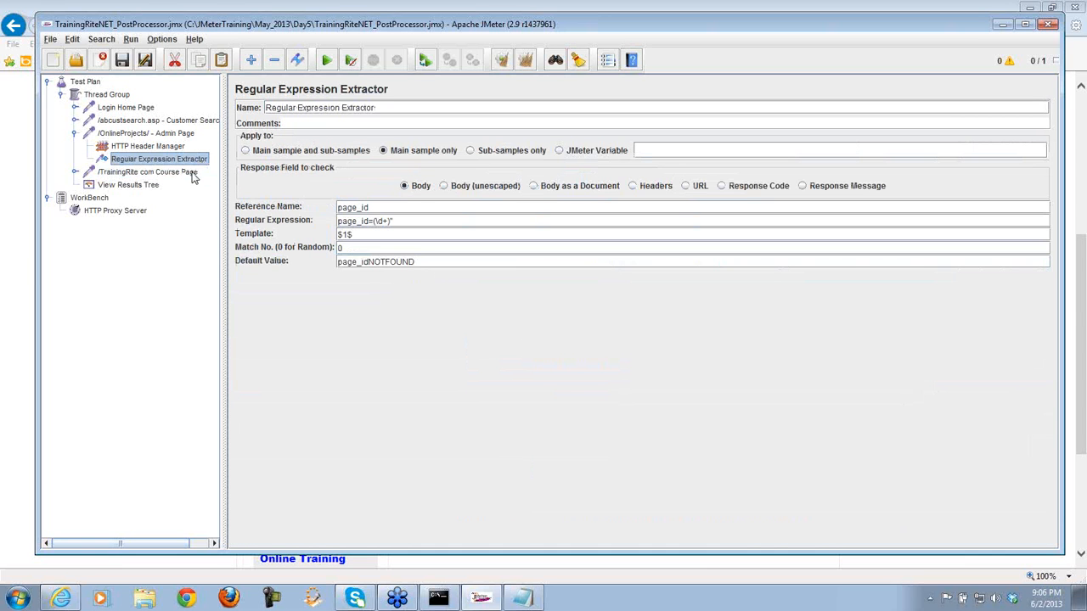
click(191, 172)
click(195, 162)
double_click(369, 207)
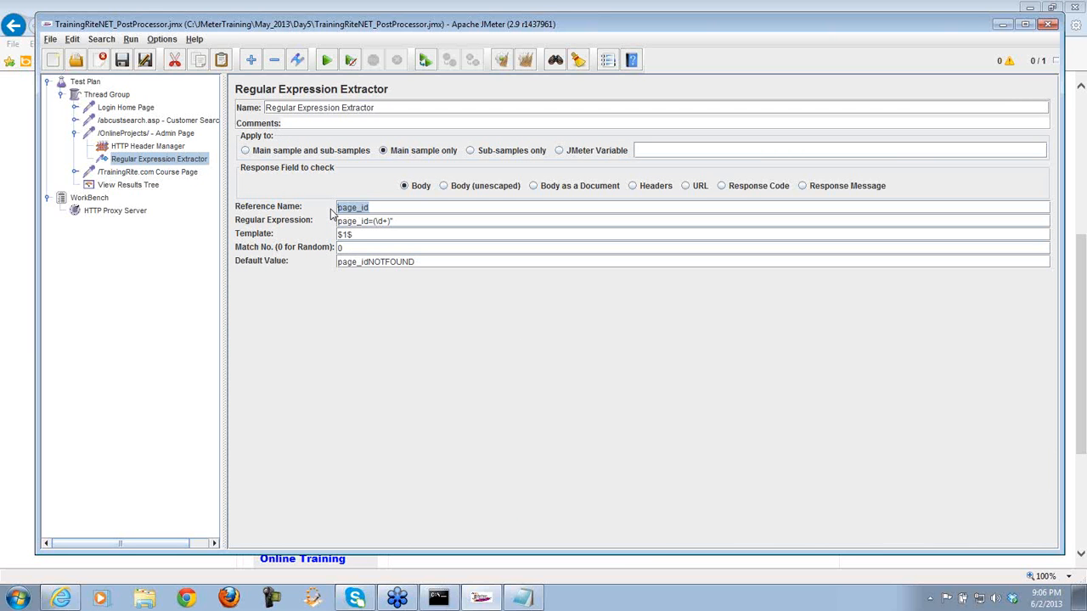
click(185, 173)
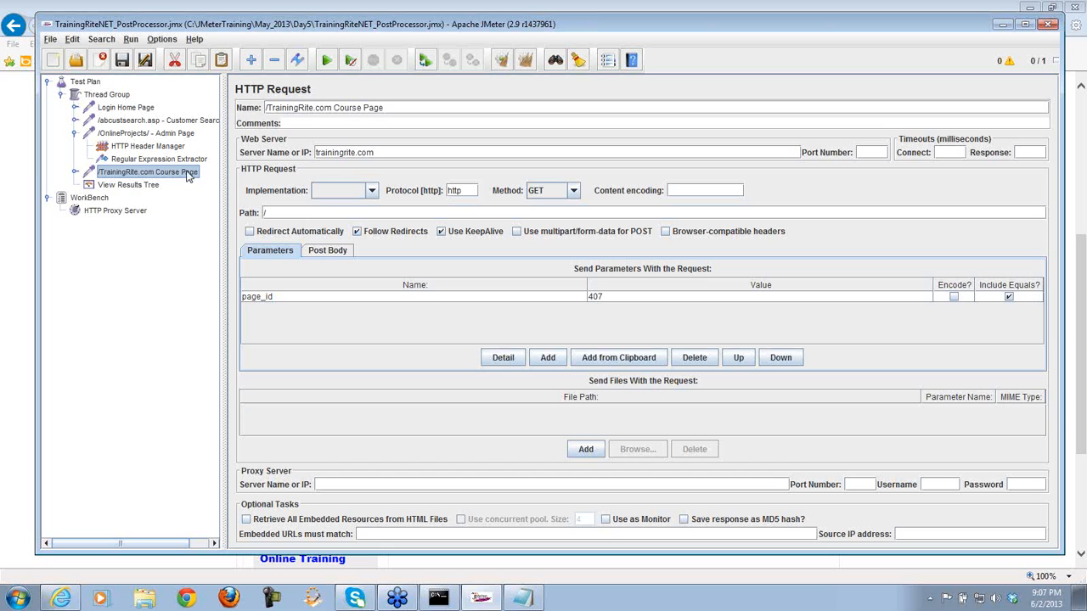
- Replace the Course Page's page_id value 407 with ${page_id} and save the test plan
double_click(606, 298)
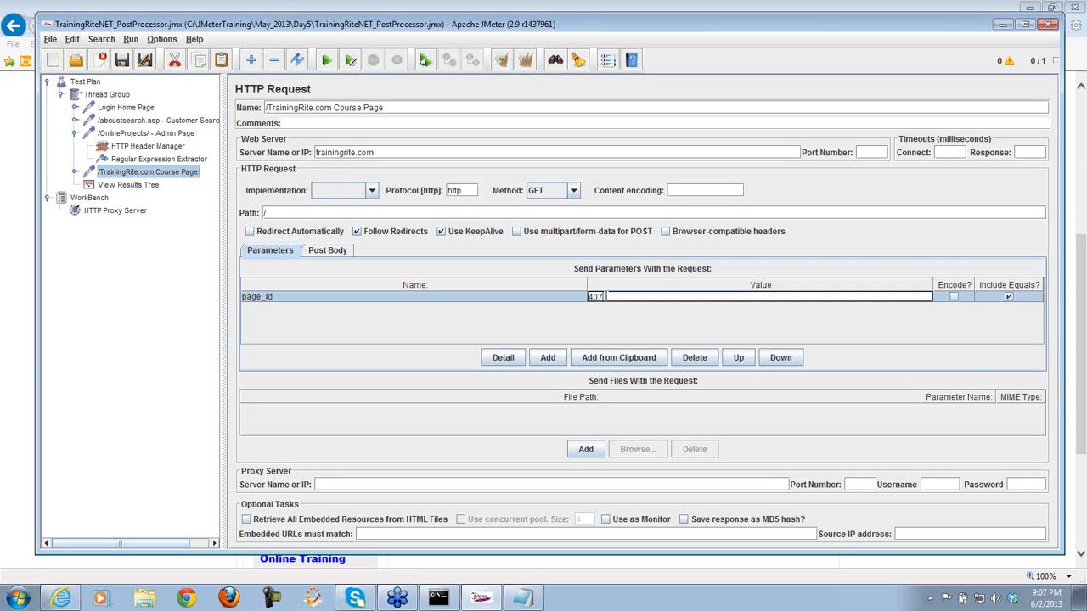
key(BackSpace)
key(BackSpace)
key(BackSpace)
text(${})
key(Left)
text(page_id)
click(196, 161)
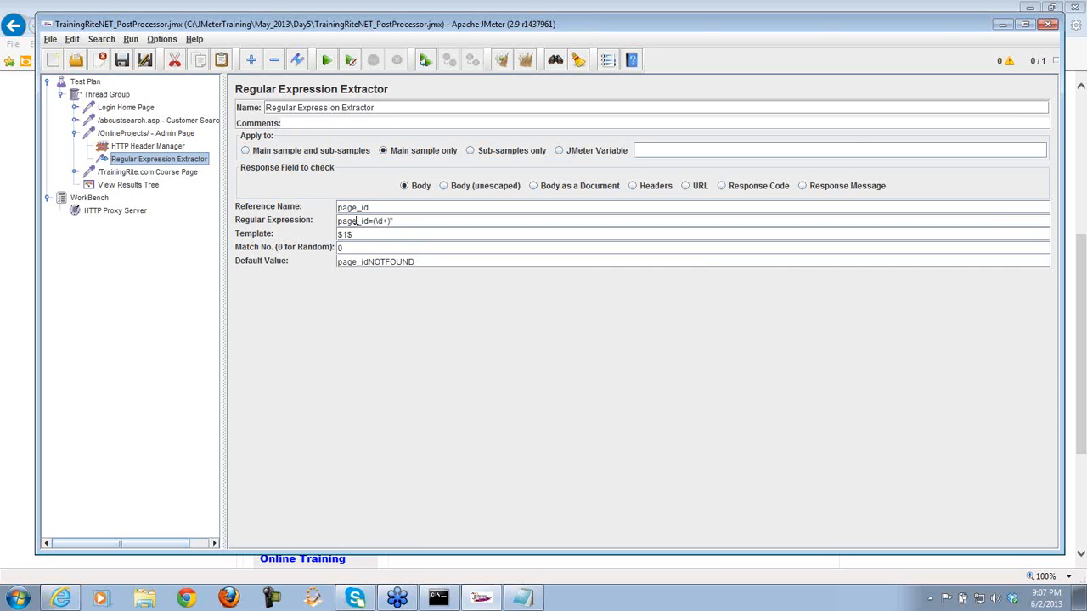
click(175, 178)
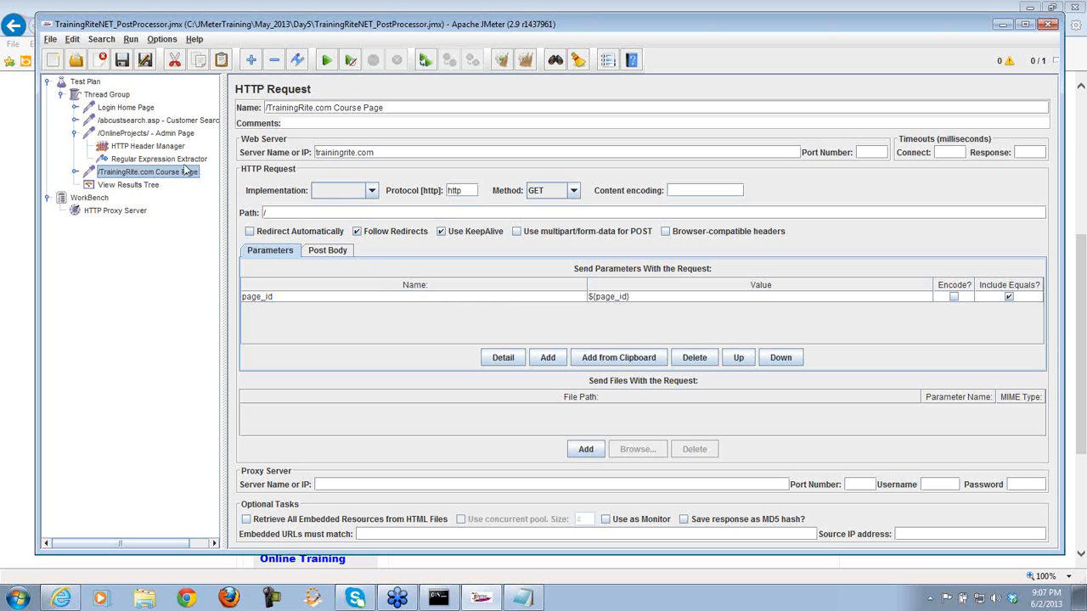
click(125, 66)
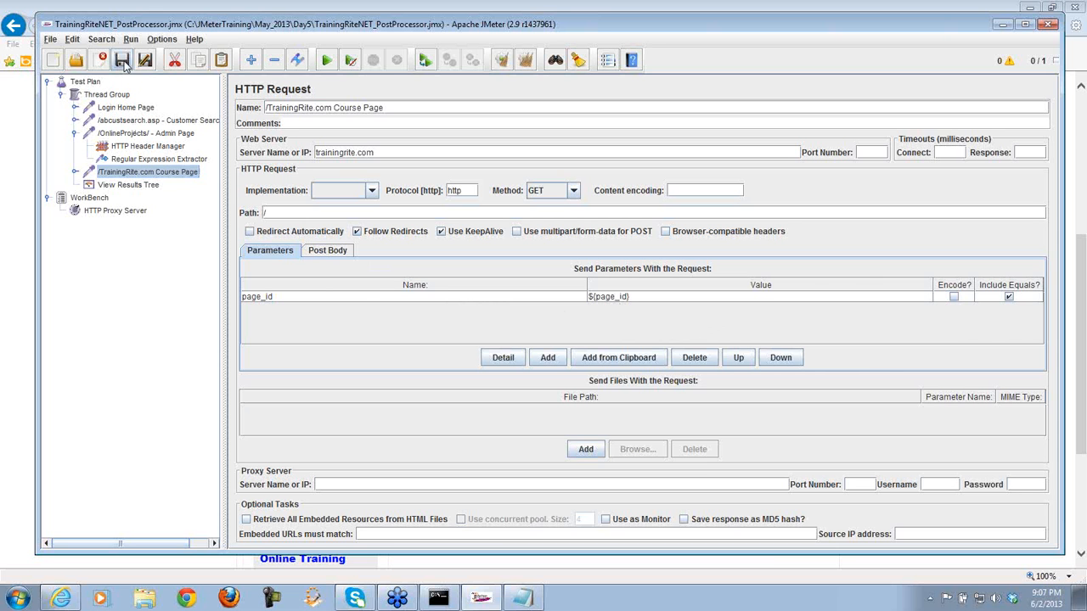
- Clear the View Results Tree and rerun the test plan, widening the sample list
click(127, 185)
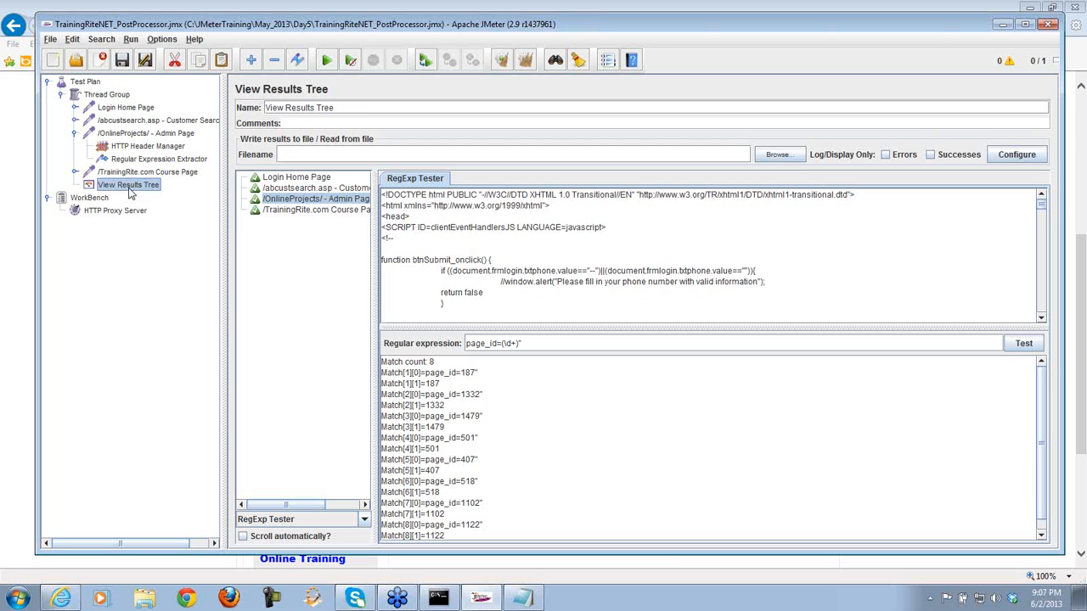
click(526, 61)
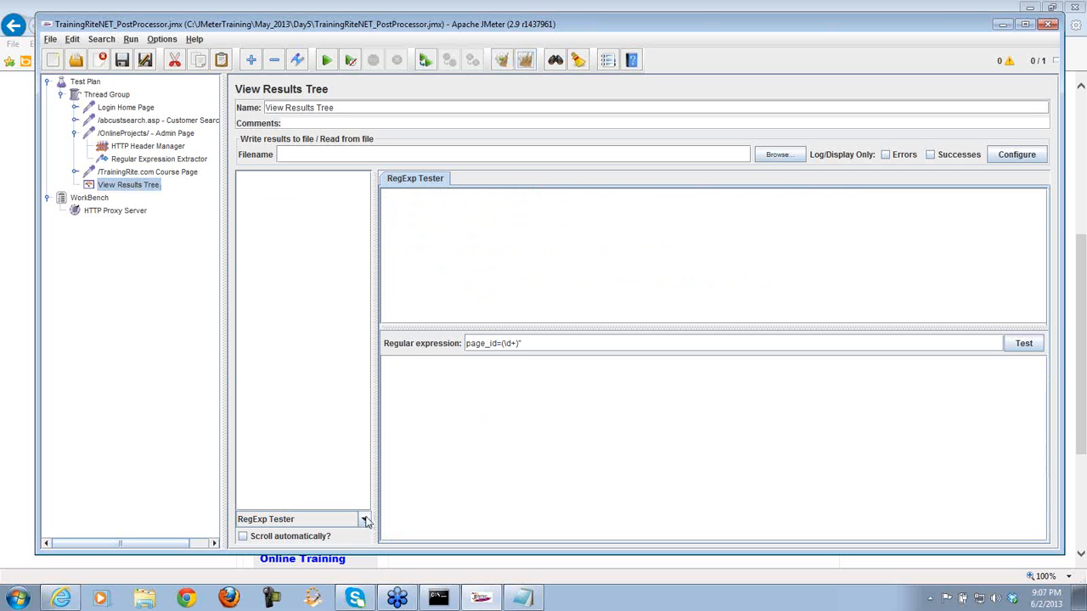
click(327, 62)
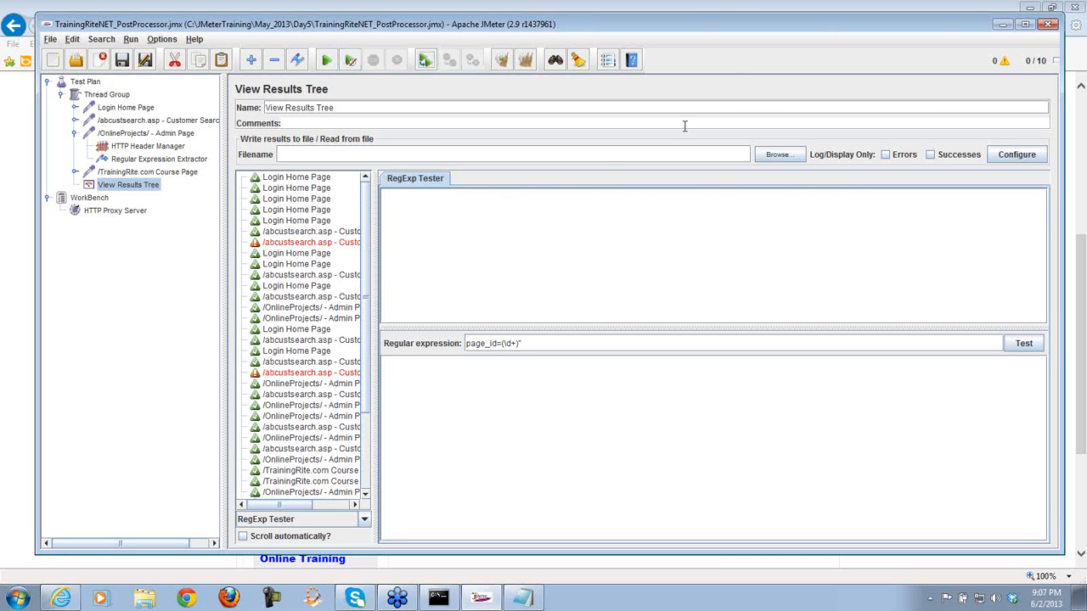
drag(720, 14, 719, 15)
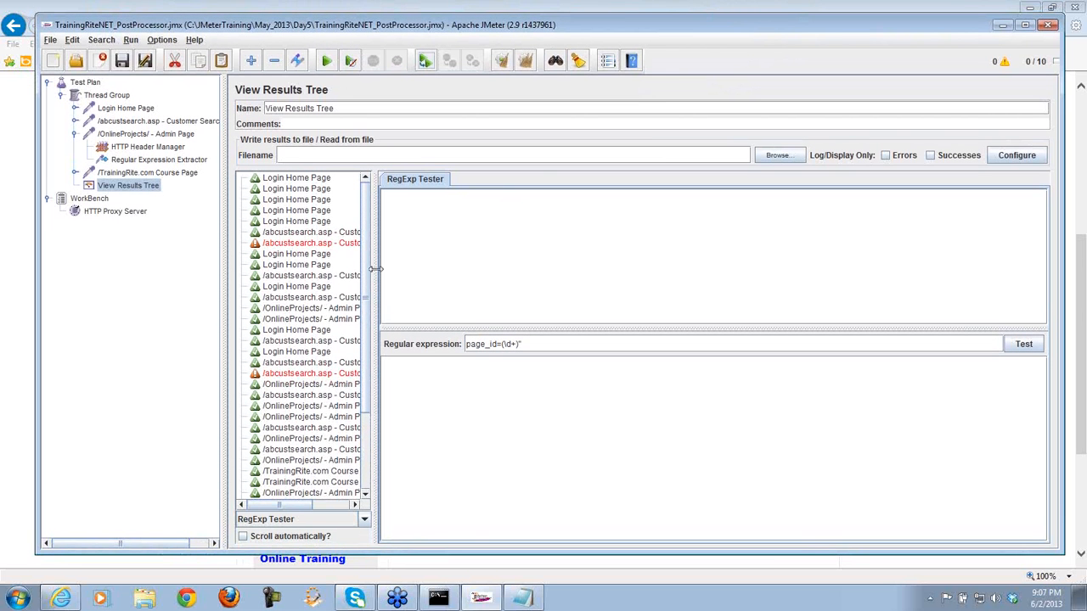
drag(376, 269, 470, 263)
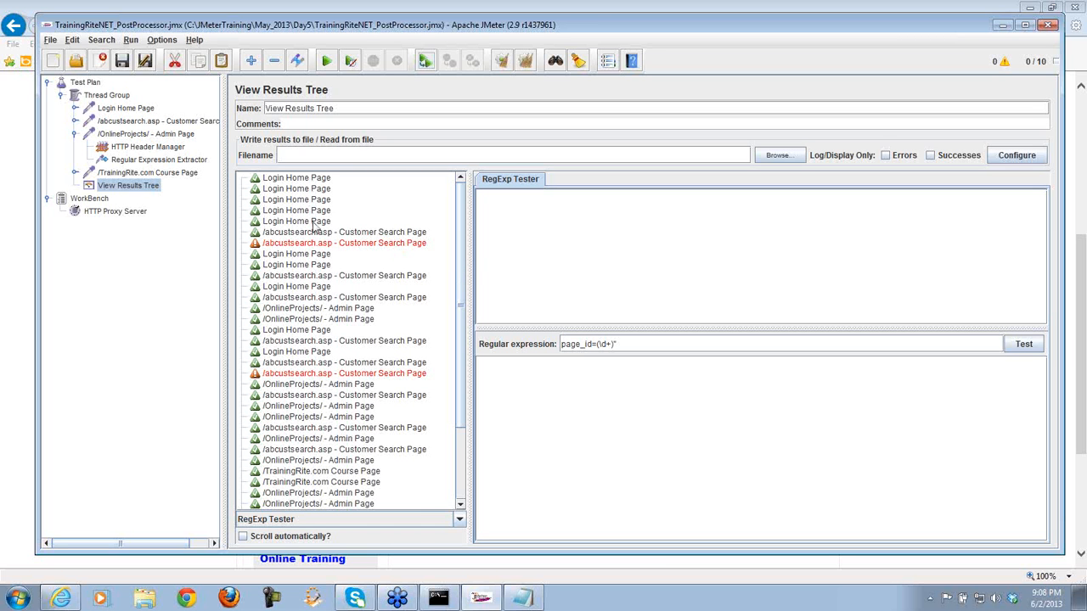
- Check the Thread Group's 10 threads and launch Notepad
click(104, 97)
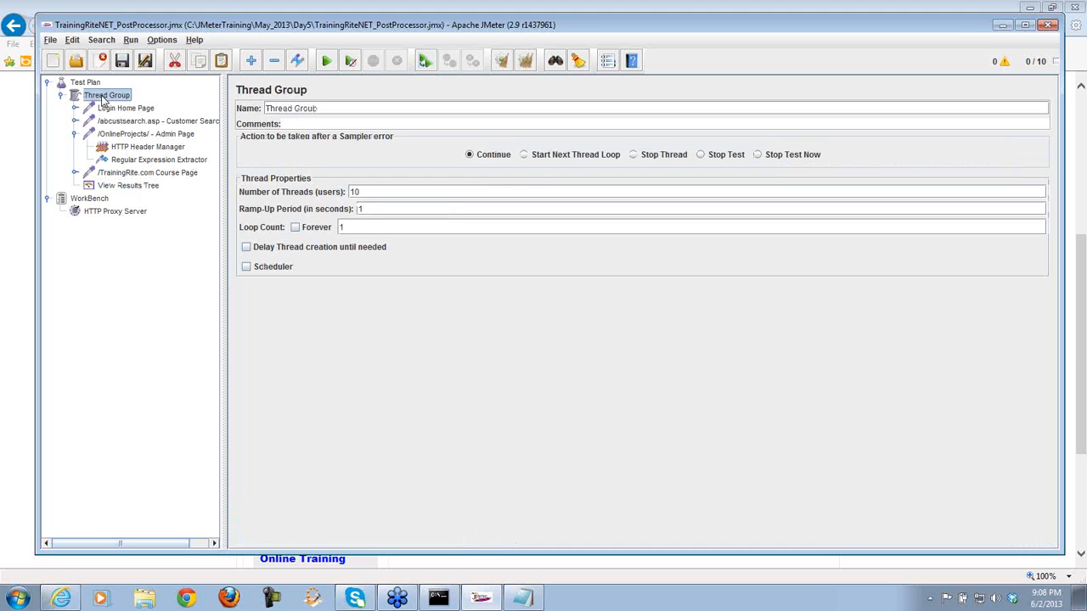
double_click(353, 192)
click(15, 599)
click(39, 276)
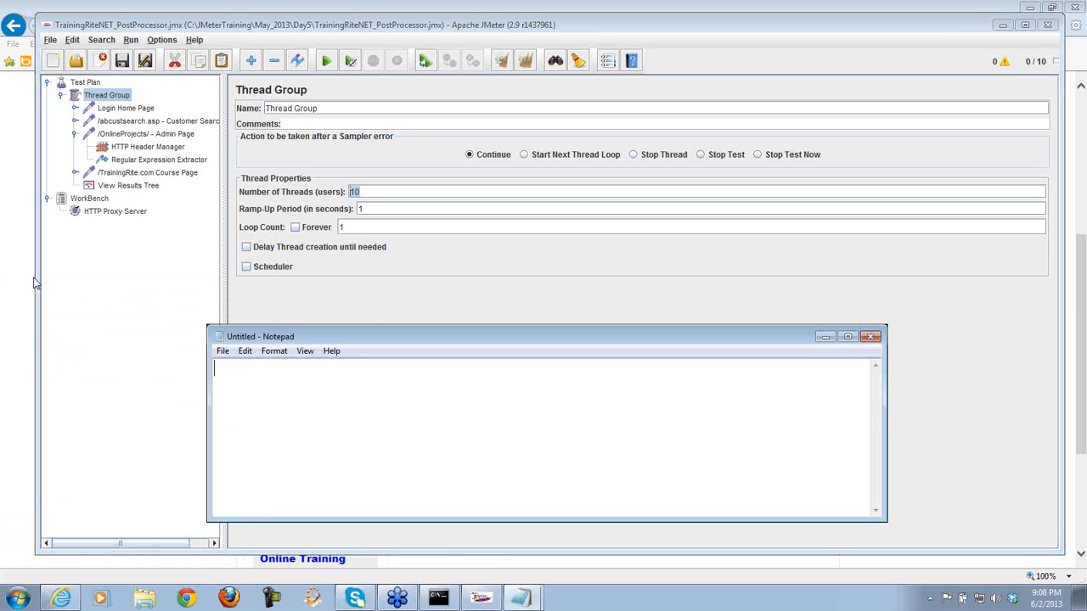
- Enlarge Notepad and add two rows of dashes, then return to JMeter's View Results Tree
drag(373, 323, 371, 76)
key(Return)
key(Return)
key(Return)
key(Return)
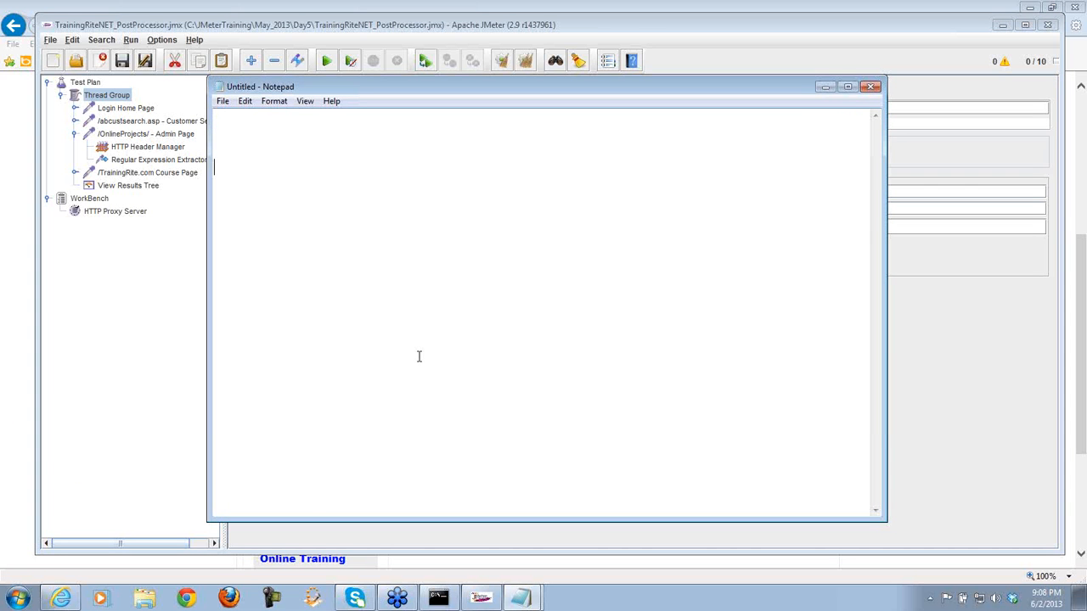
text(---------- ---)
key(Return)
key(Return)
key(Return)
key(Return)
key(Return)
text(----------------------)
click(127, 185)
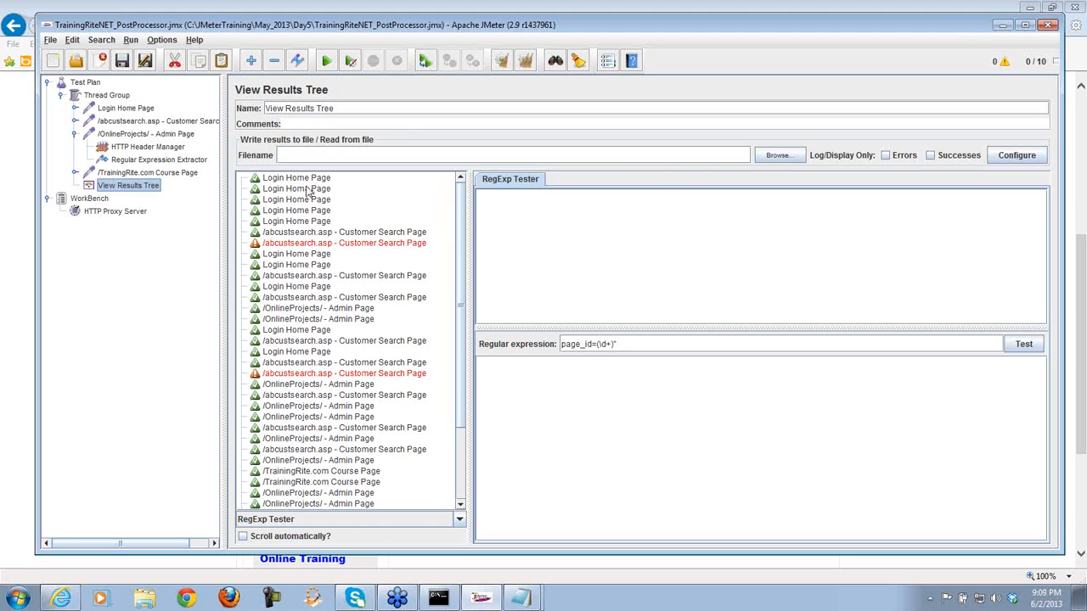
- Set the Thread Group to 1 thread and review the login, customer search and admin requests
click(114, 97)
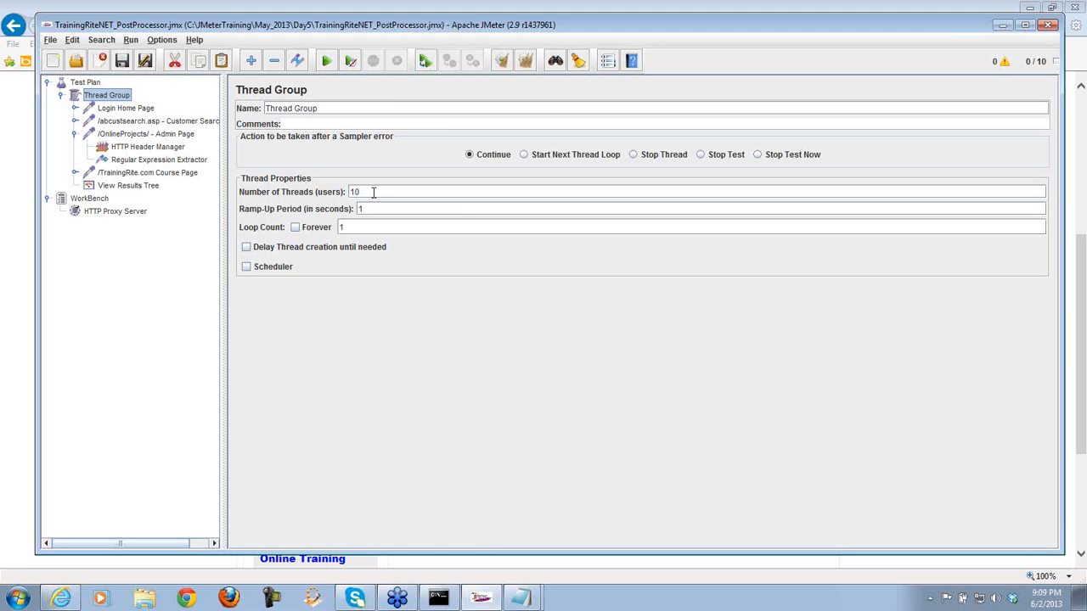
drag(373, 193, 337, 187)
text(1)
click(352, 228)
click(150, 112)
click(150, 122)
click(152, 134)
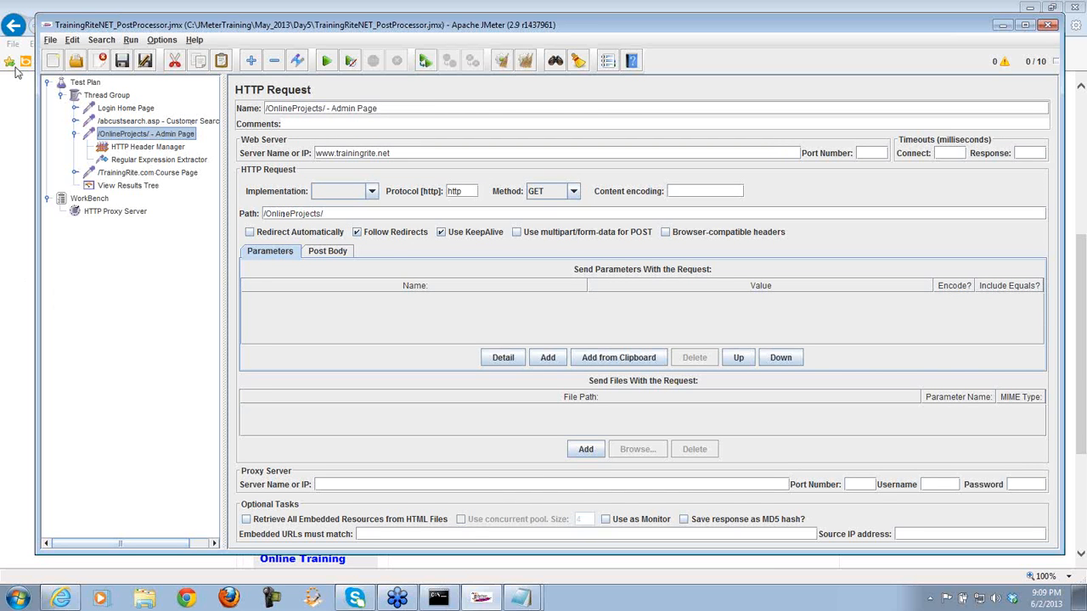
- Clear the View Results Tree, rerun the test plan, and widen the sample list
click(147, 187)
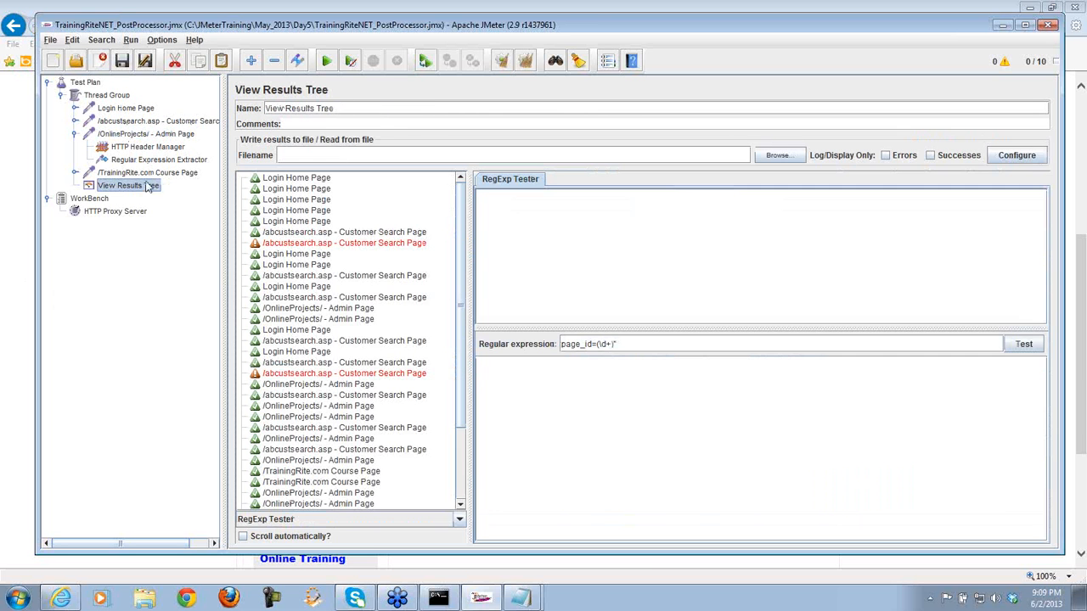
click(525, 62)
click(327, 62)
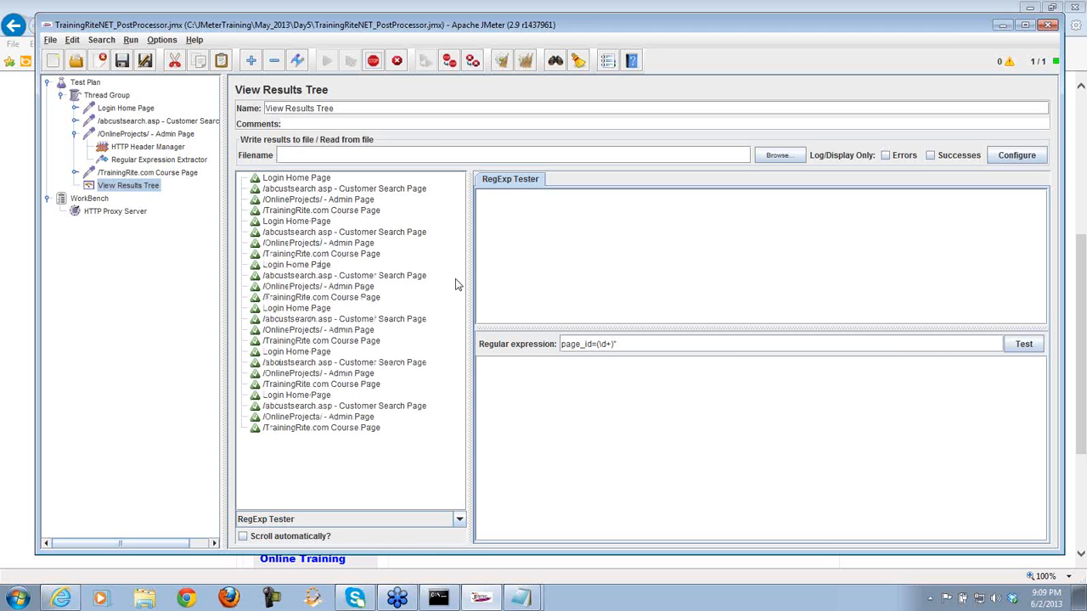
drag(471, 270, 504, 266)
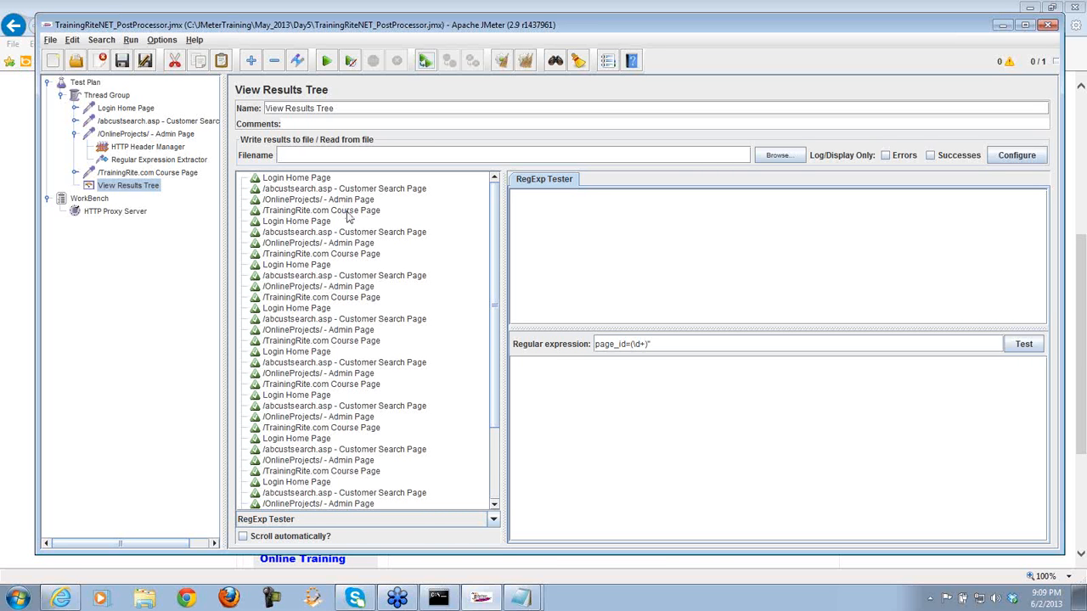
- Show a course page sample's response rendered as HTML (download resources)
click(347, 212)
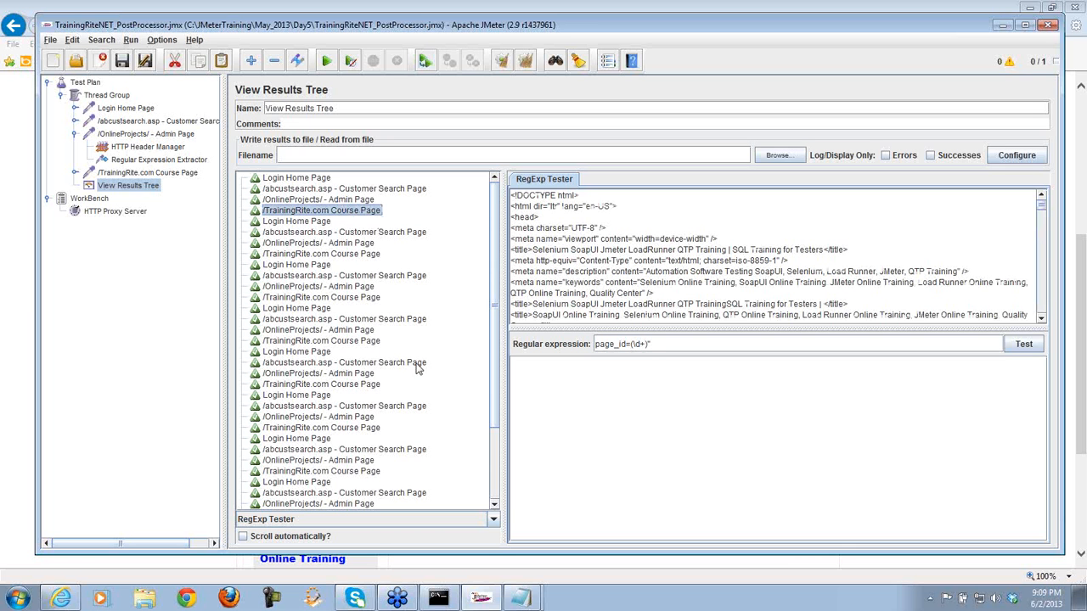
click(493, 520)
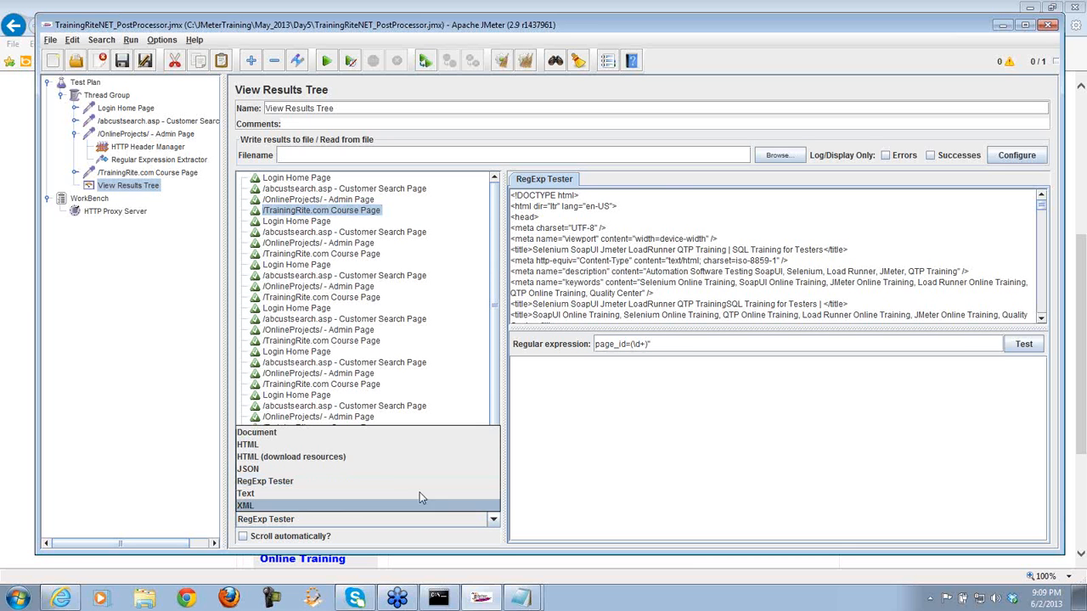
click(379, 459)
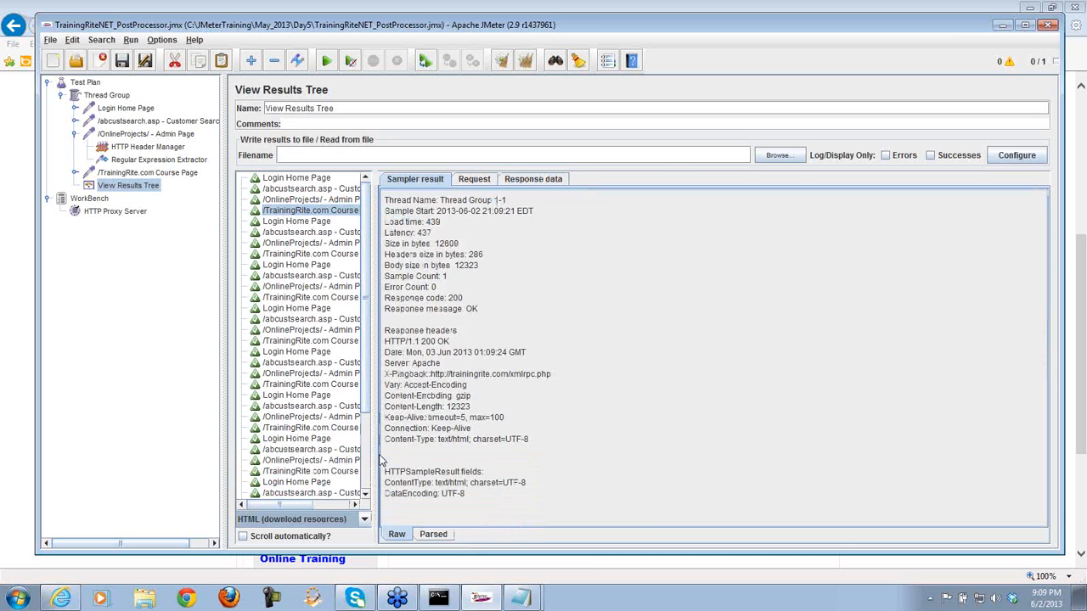
click(535, 179)
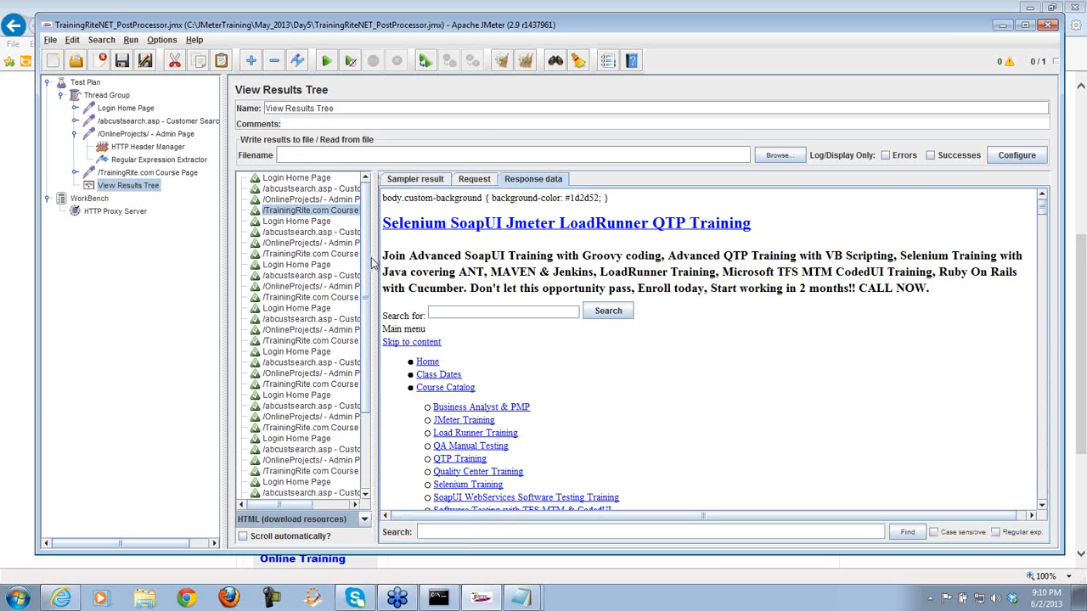
drag(374, 256, 450, 253)
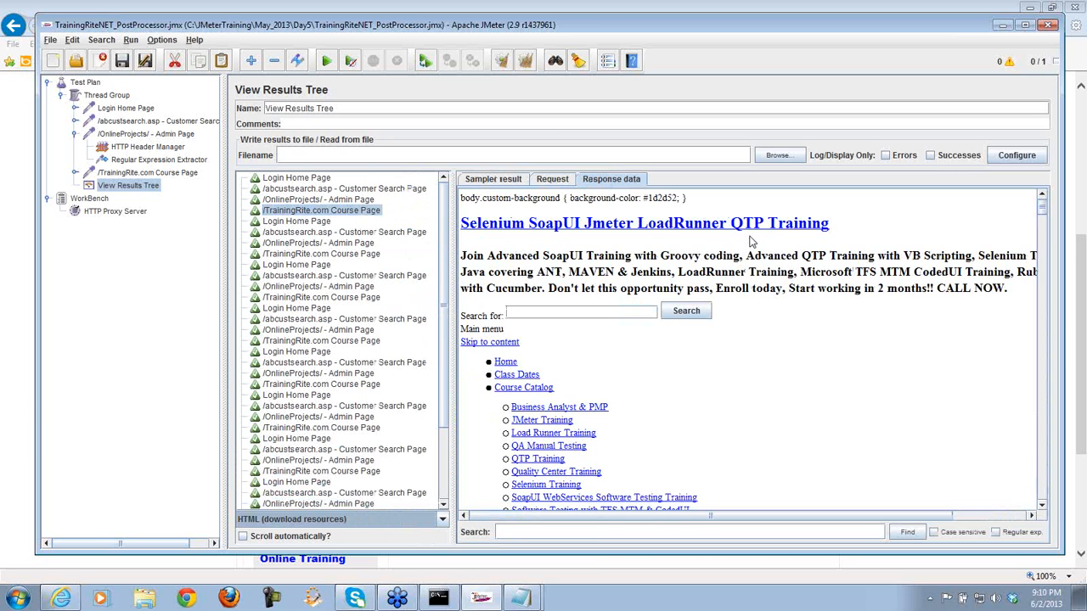
drag(1042, 210, 1042, 259)
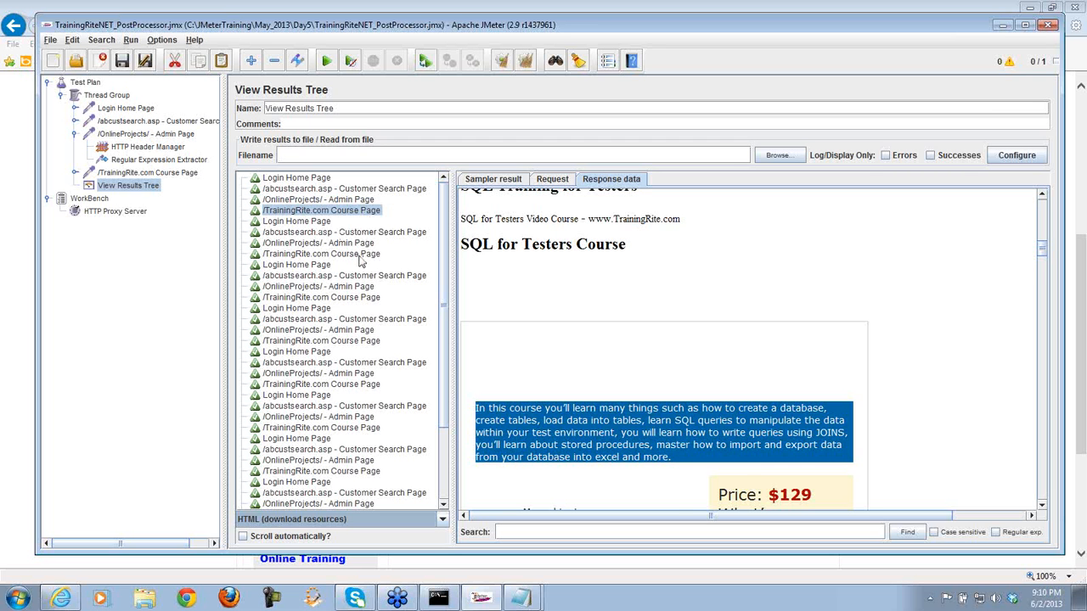
- Browse the rendered responses of the remaining course page samples down to the last one
click(359, 255)
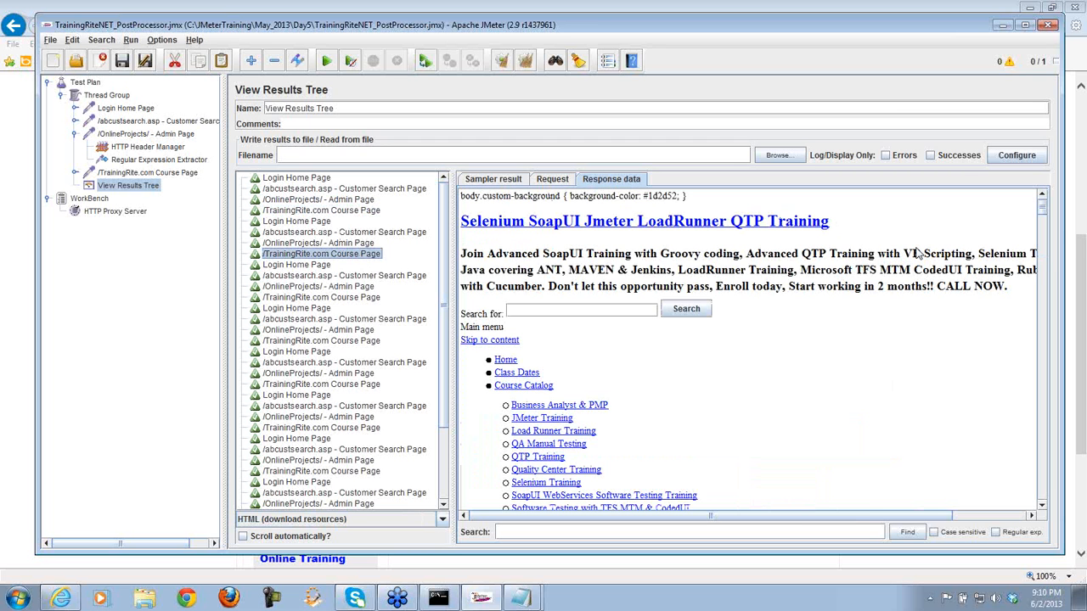
drag(1042, 212, 1047, 250)
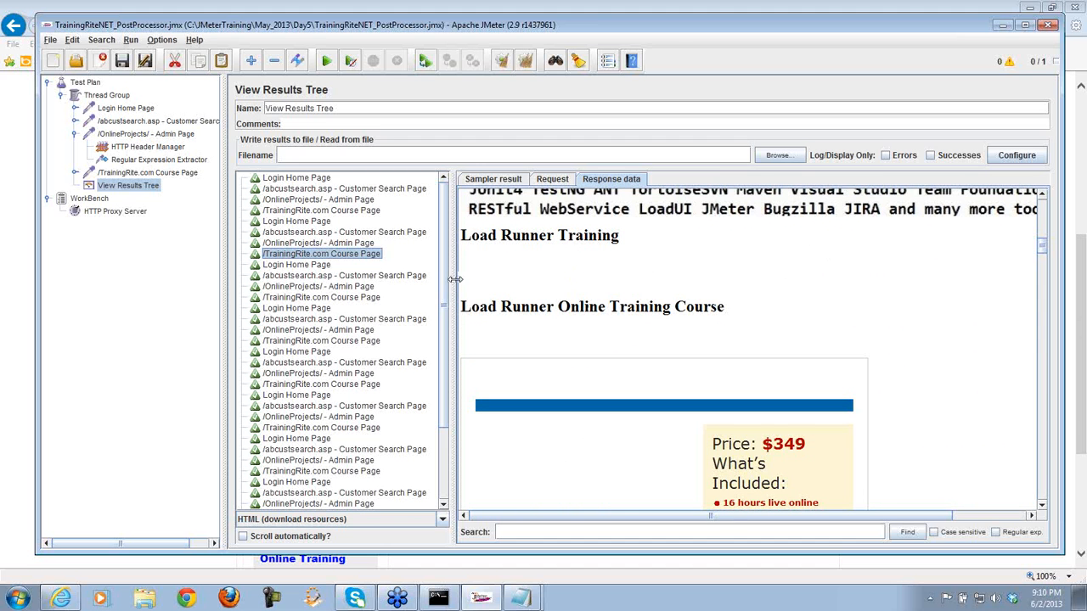
click(371, 299)
drag(1043, 206, 1046, 249)
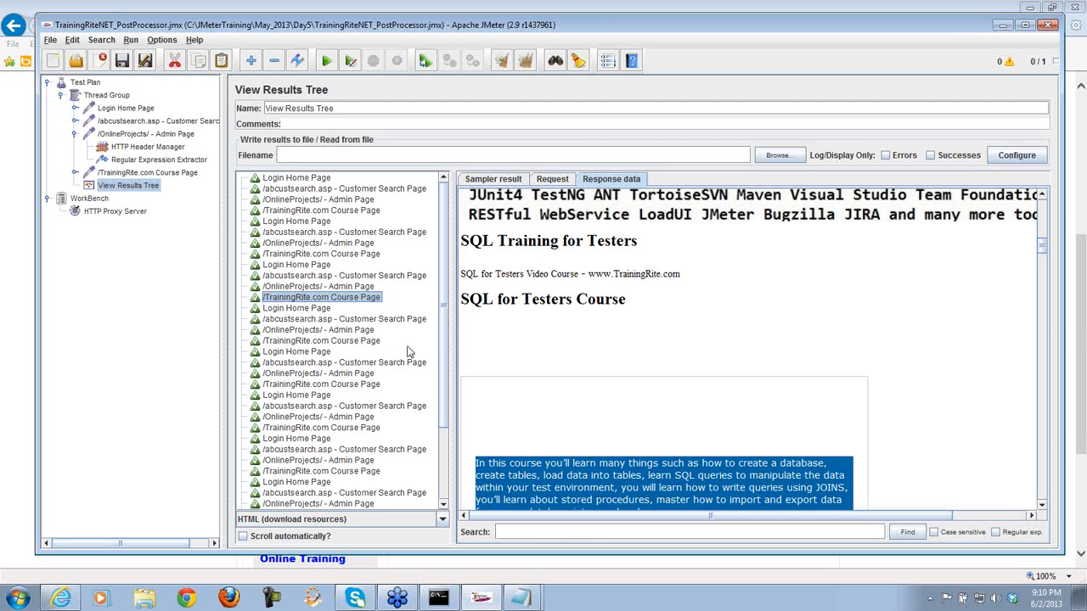
click(351, 344)
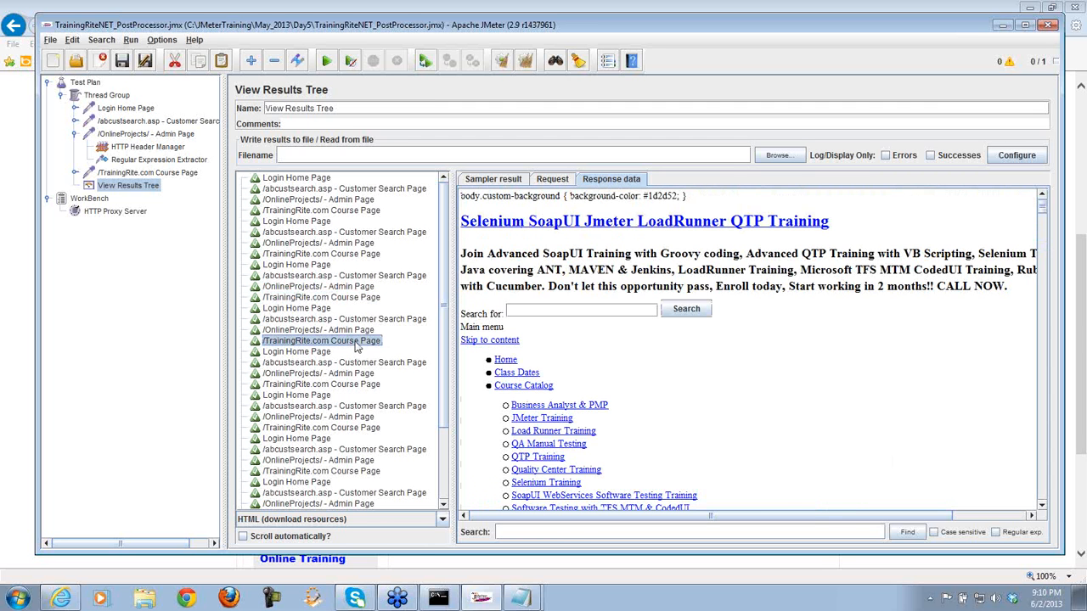
drag(1044, 212, 1046, 246)
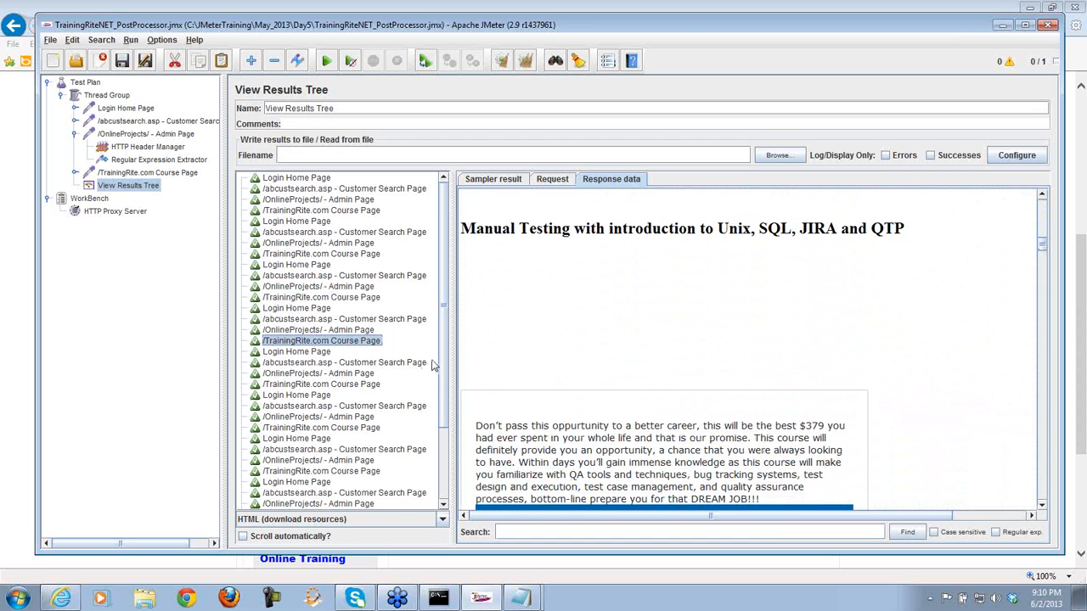
scroll(447, 365, down, 3)
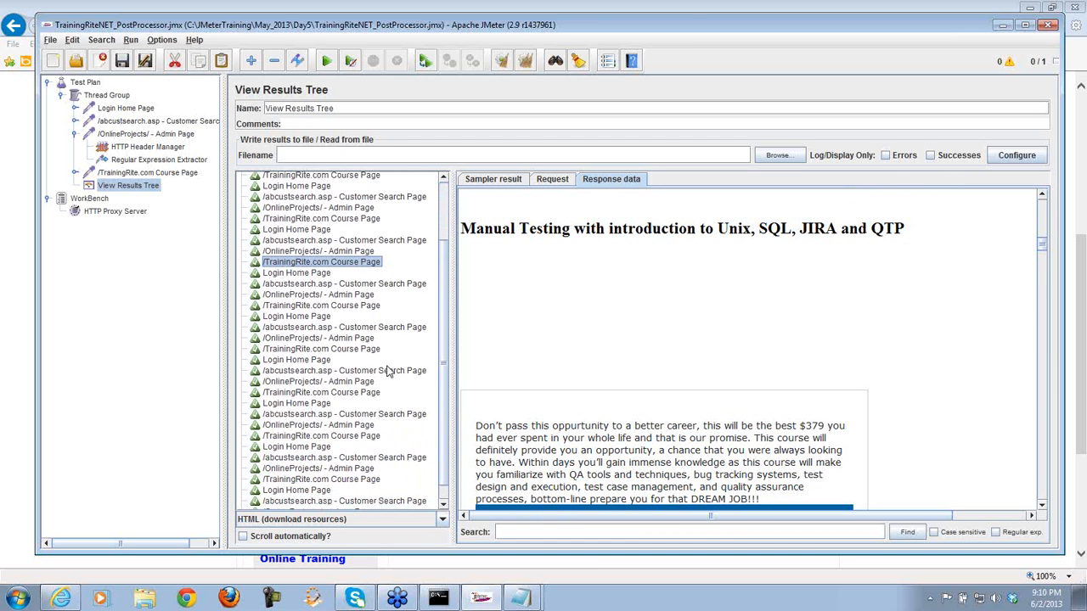
click(359, 308)
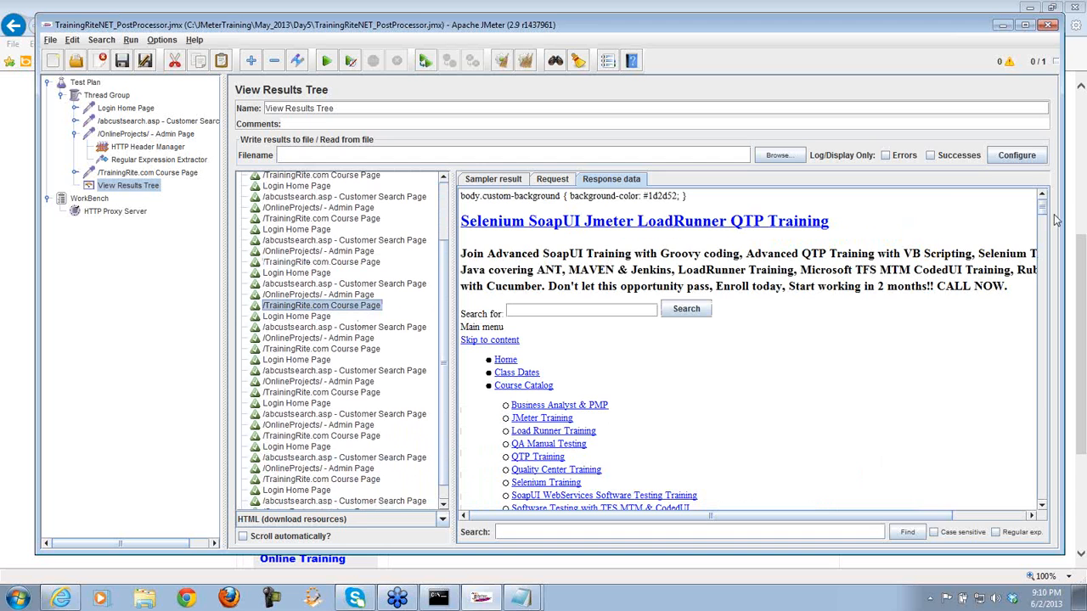
drag(1043, 210, 1049, 251)
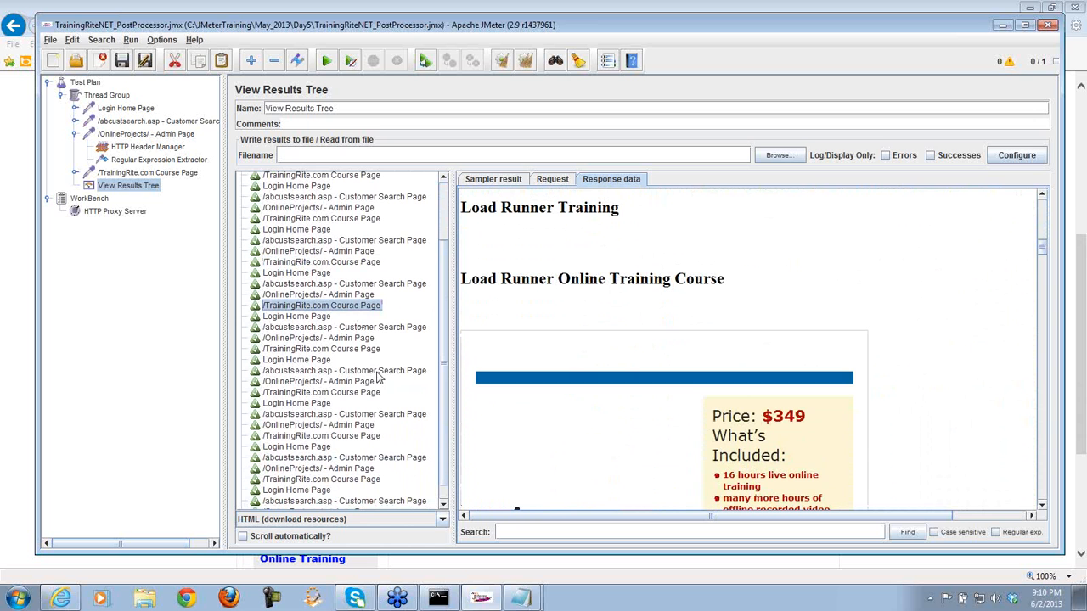
click(359, 349)
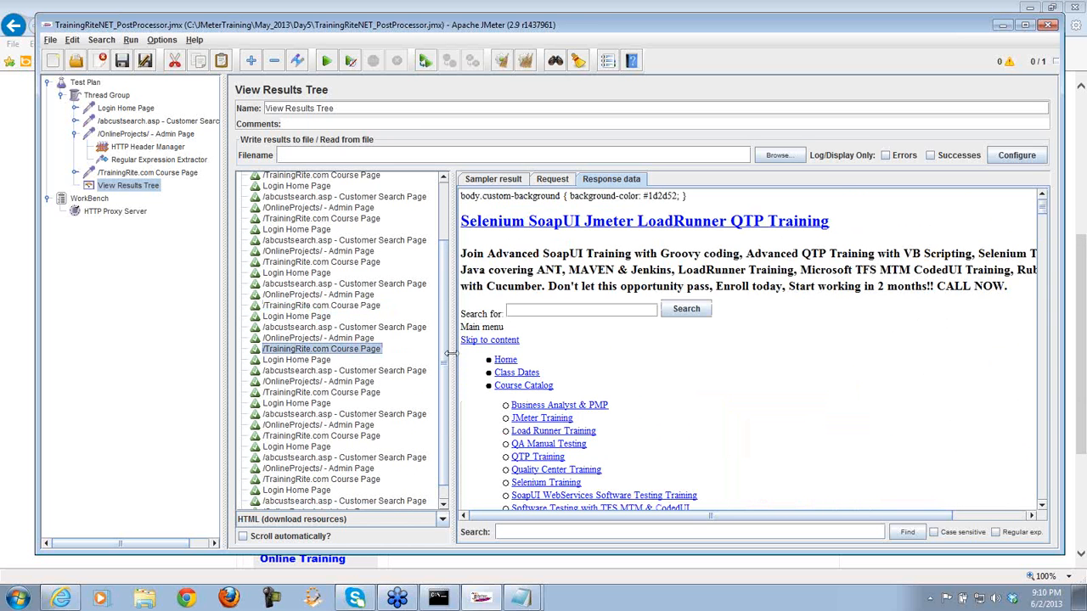
drag(1043, 208, 1045, 247)
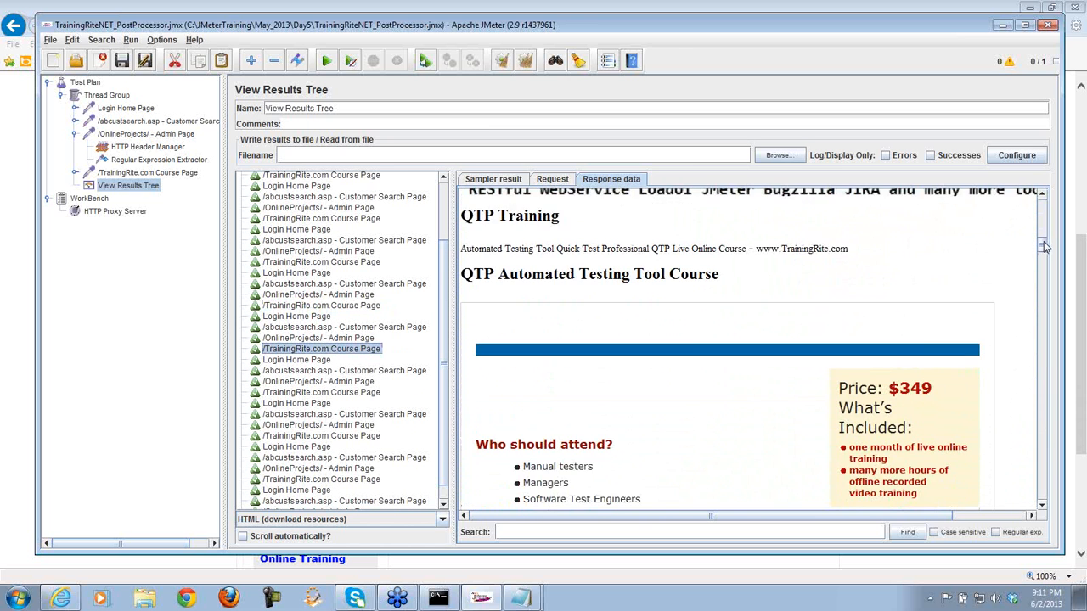
click(365, 394)
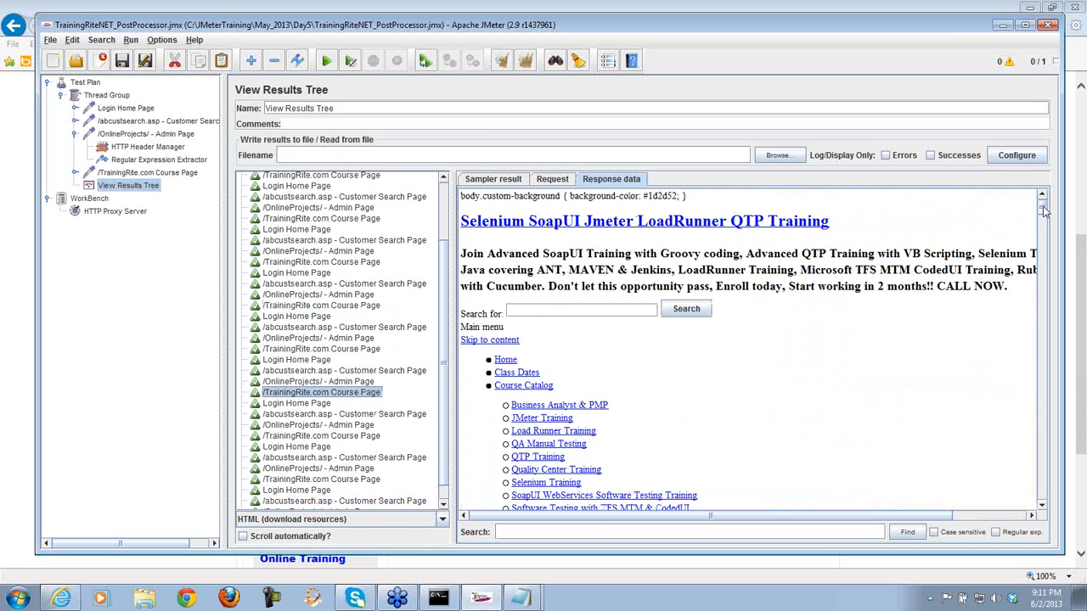
drag(1043, 209, 1047, 253)
scroll(443, 429, down, 1)
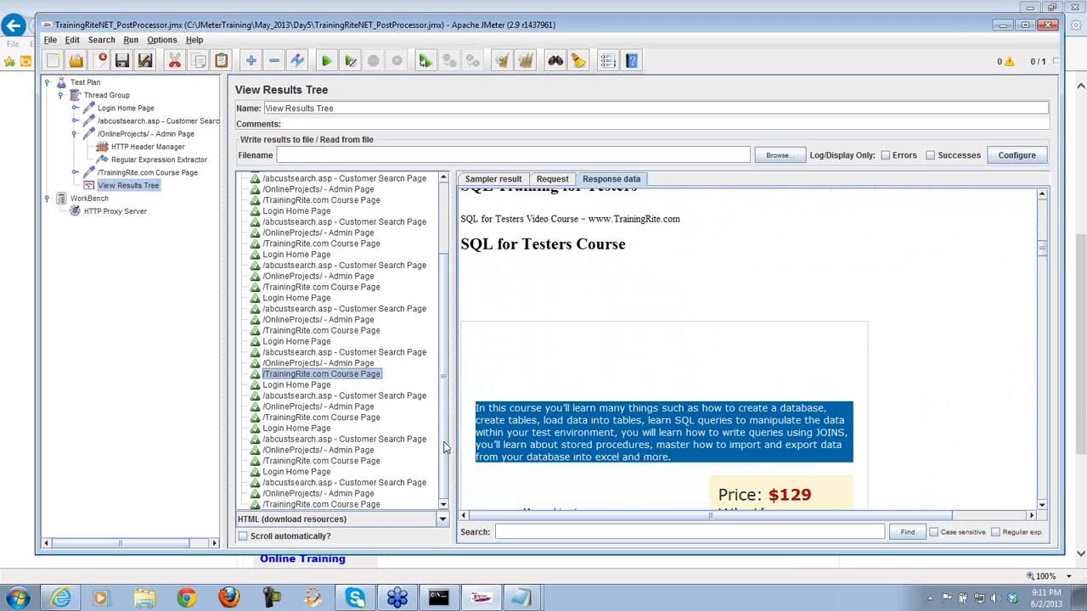
click(356, 420)
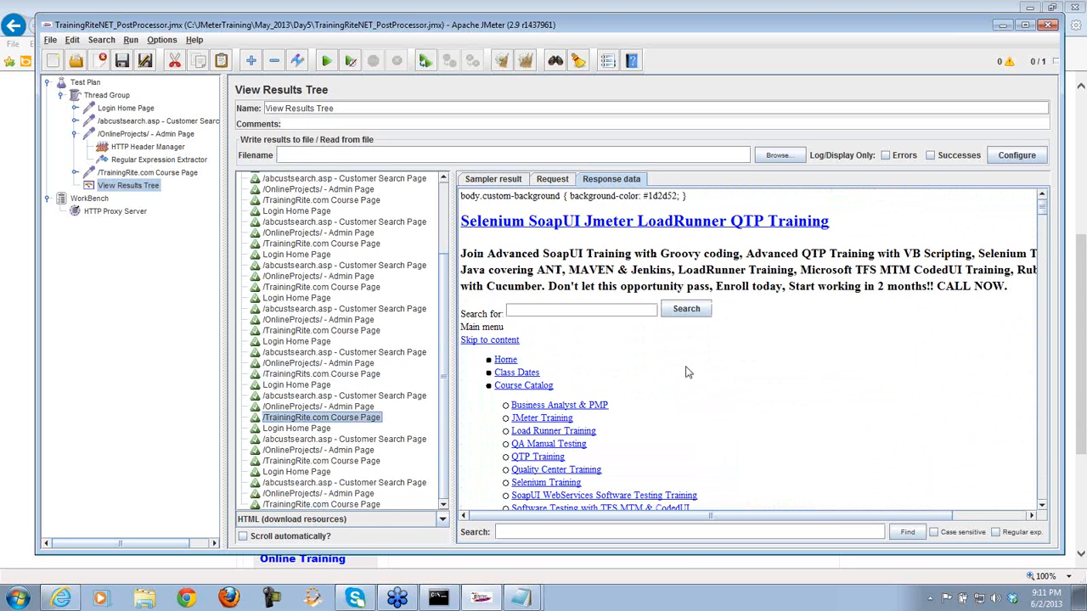
drag(1044, 210, 1049, 251)
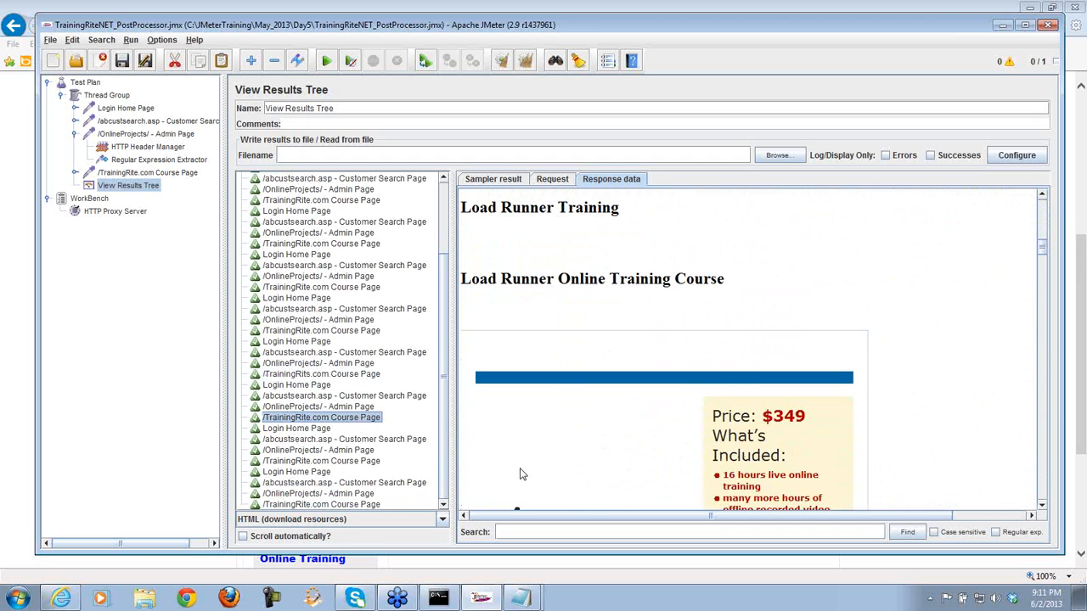
click(365, 463)
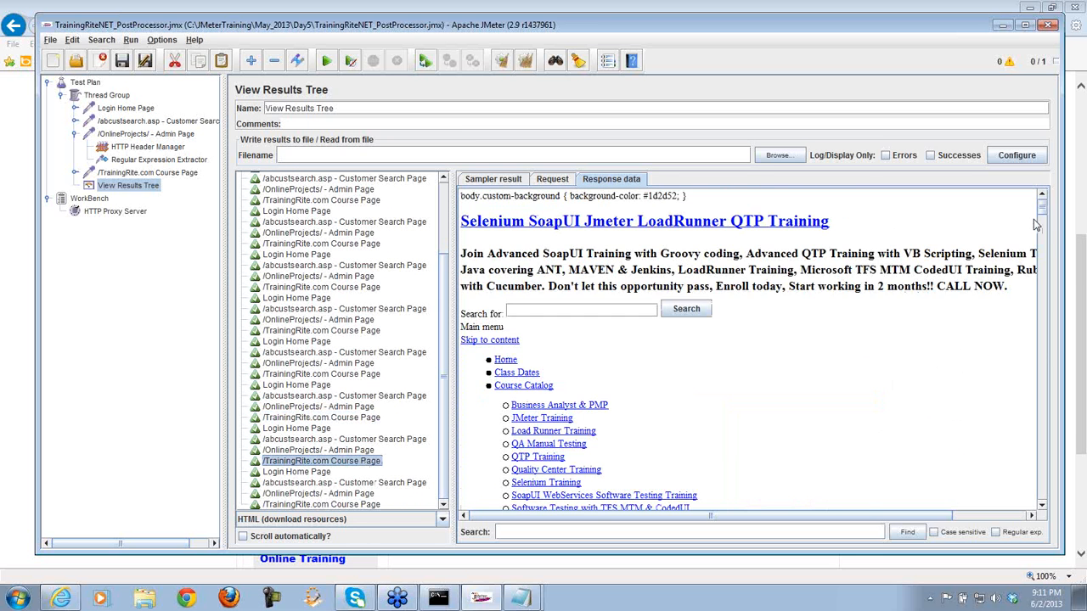
drag(1046, 214, 1045, 253)
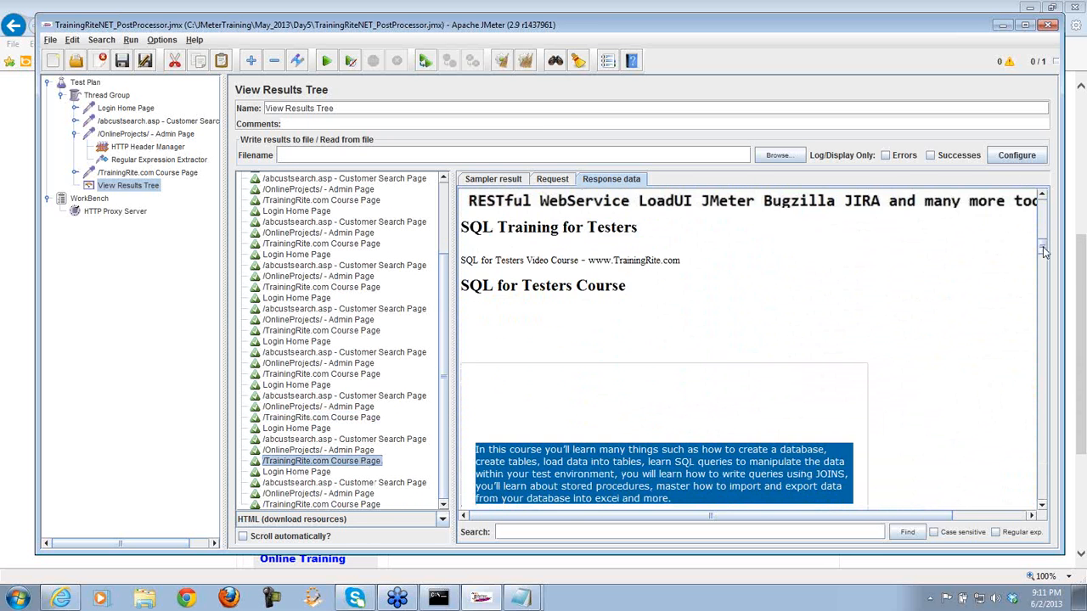
click(371, 504)
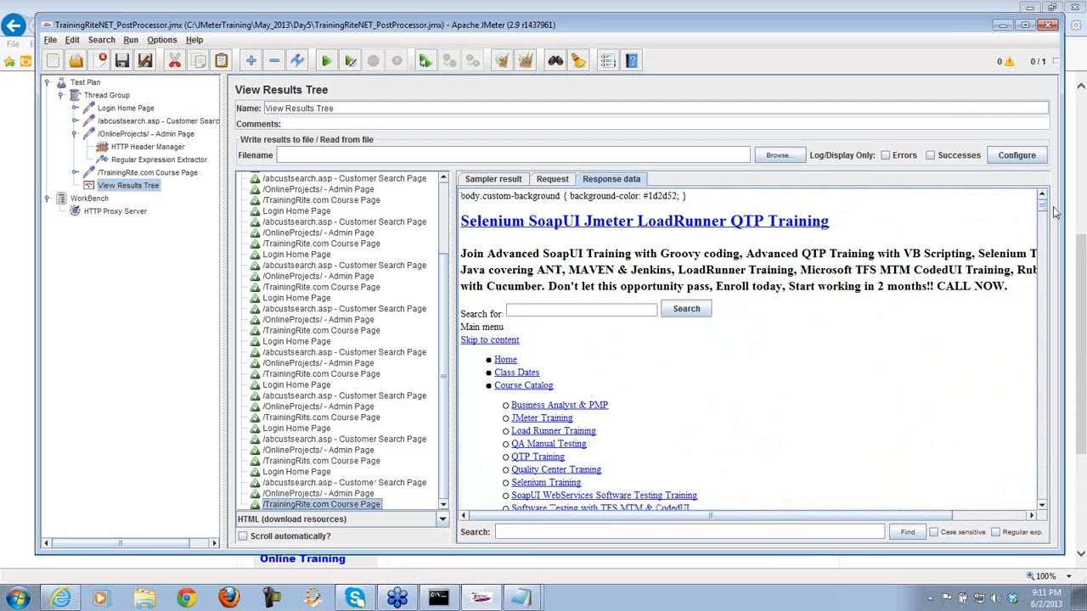
drag(1044, 212, 1047, 236)
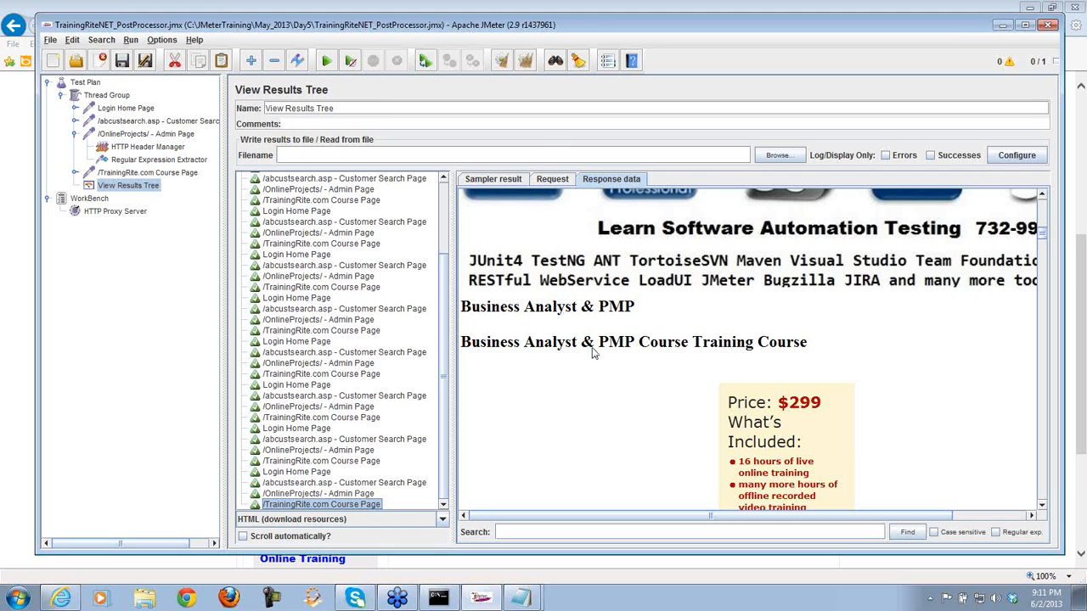
- Open the Regular Expression Extractor settings, then bring the live site in Internet Explorer forward
click(161, 164)
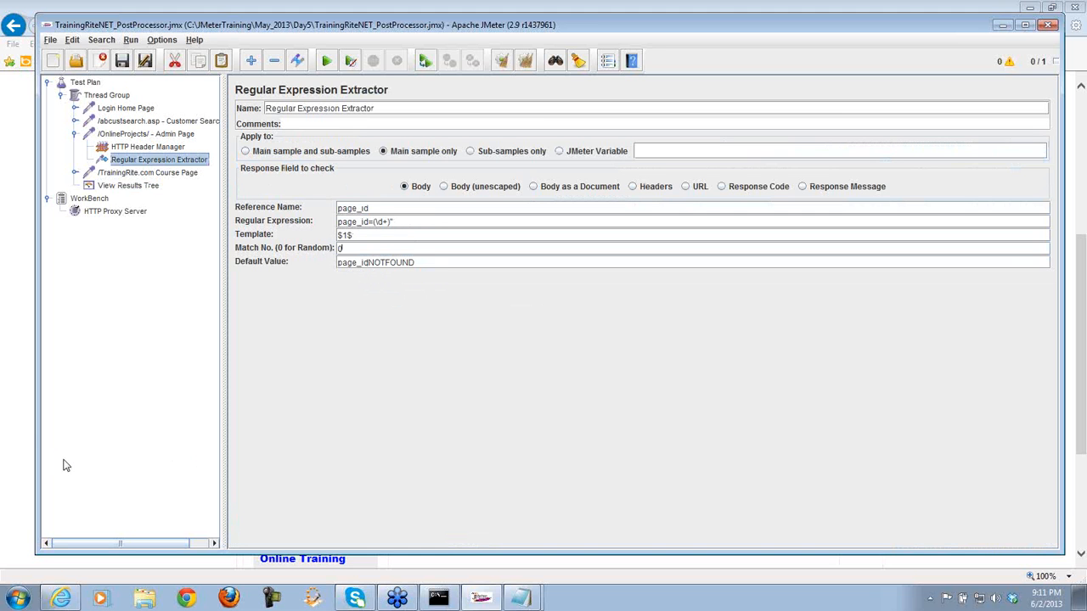
drag(38, 434, 127, 439)
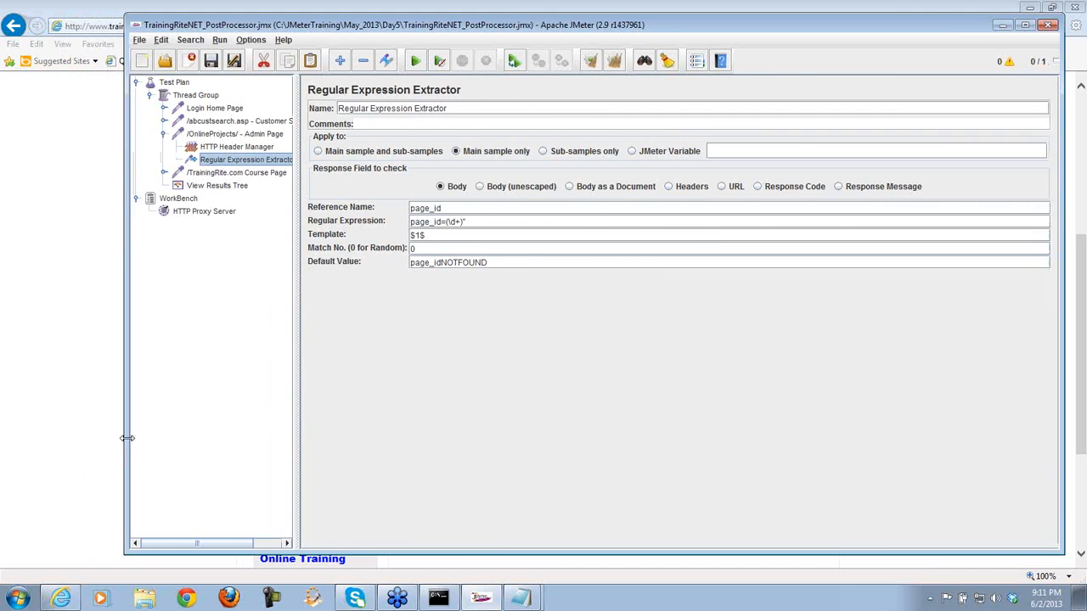
click(56, 405)
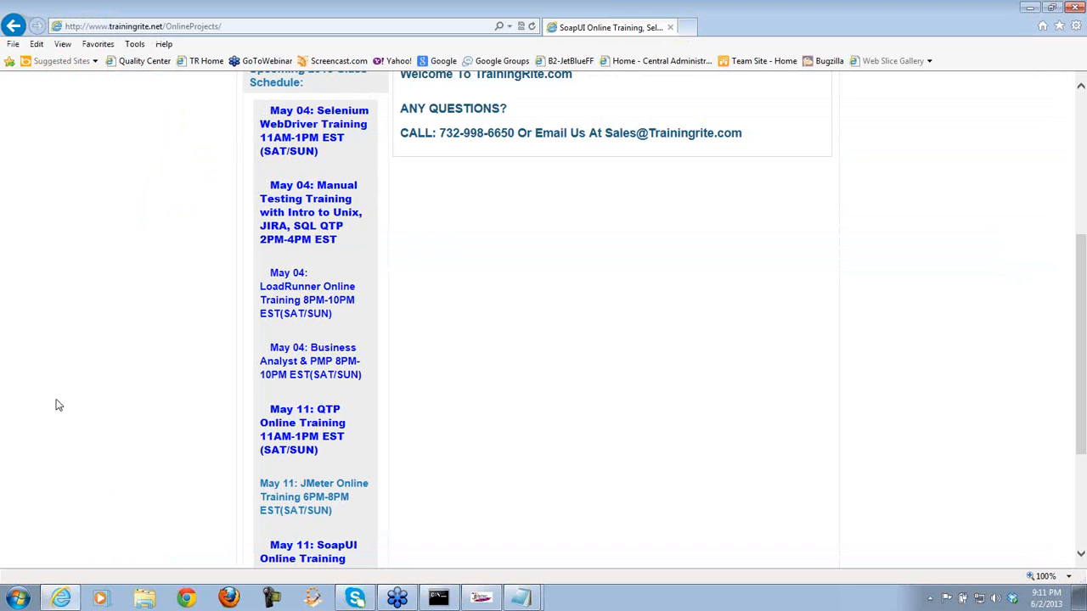
- Go back to the trainingrite.net home page and submit the customer's phone number and password
click(14, 26)
click(14, 26)
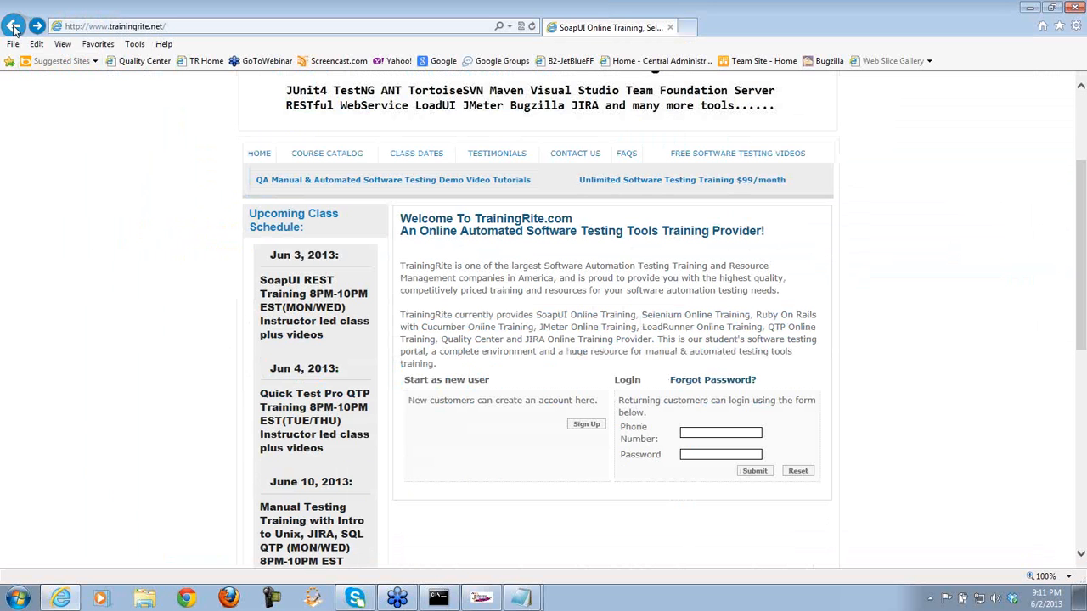
click(724, 432)
text(987654321)
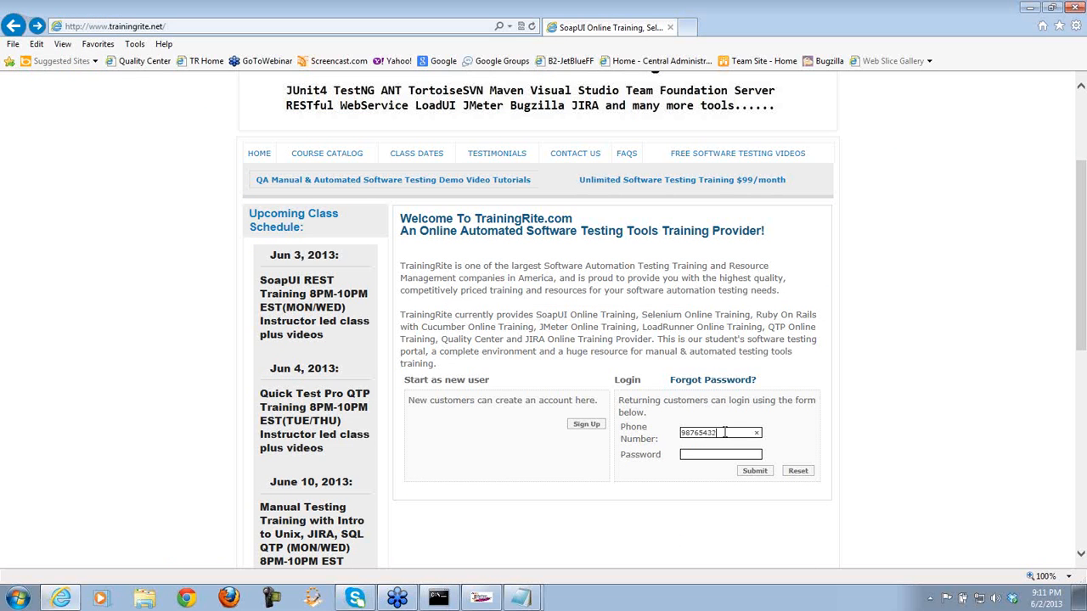
key(Tab)
click(755, 471)
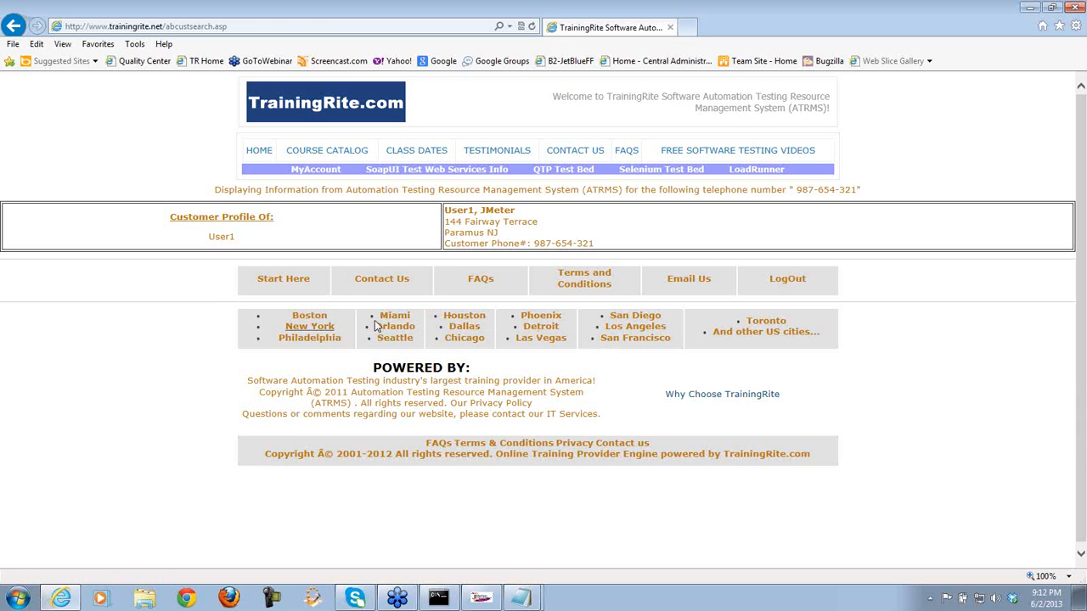
click(465, 329)
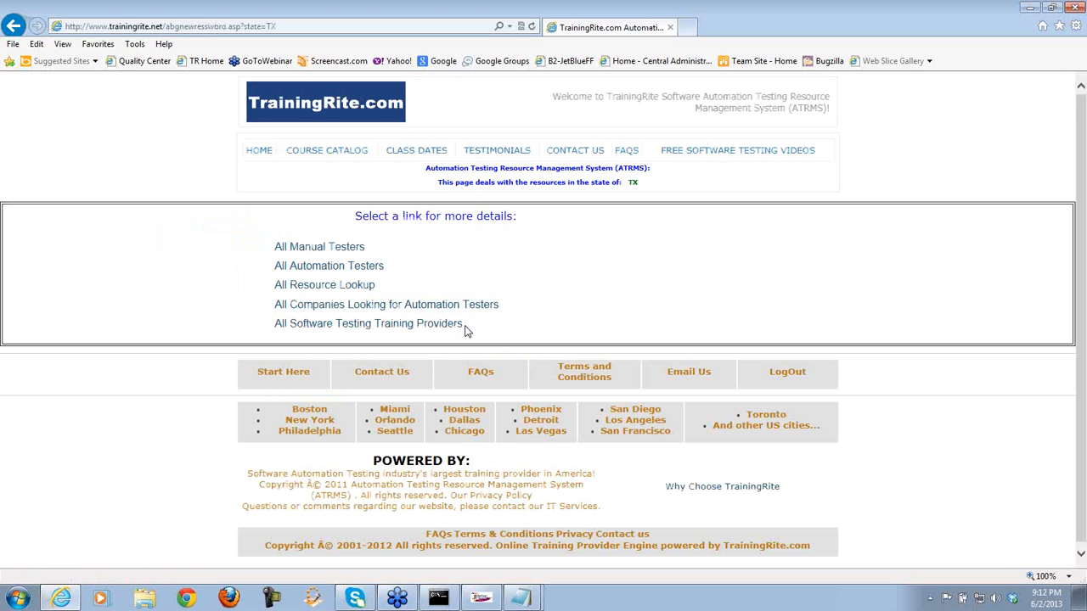
double_click(630, 183)
click(922, 312)
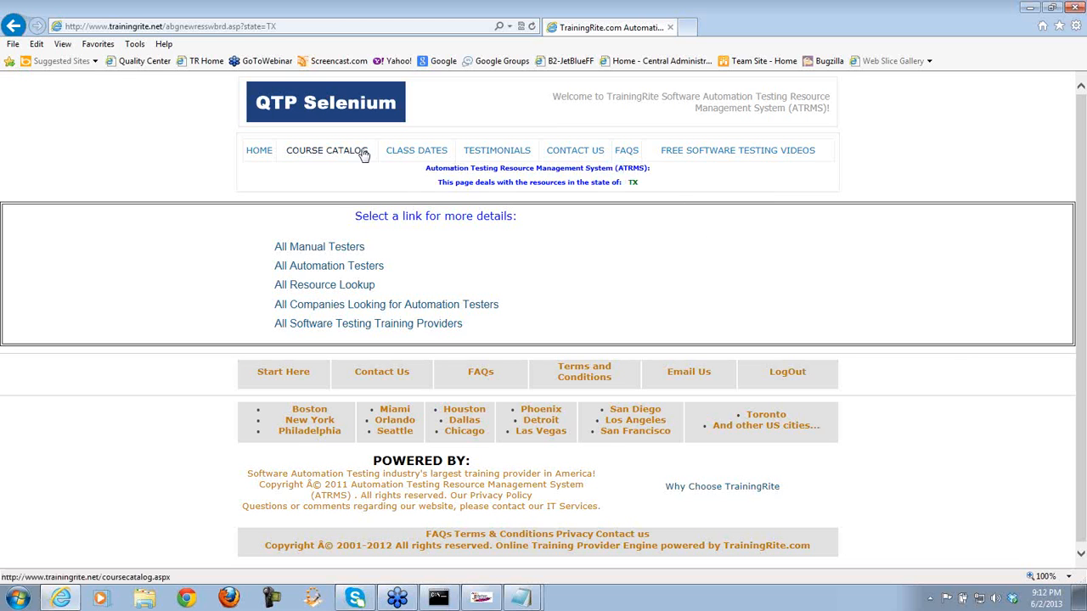
click(15, 26)
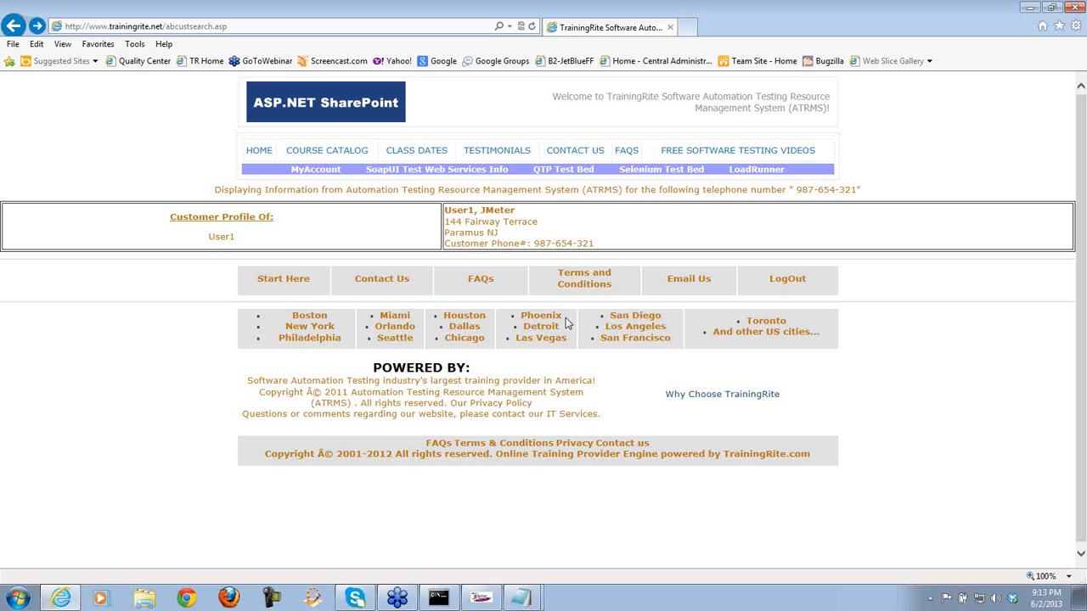
- Save TrainingRiteNET_PostProcessor, start a new blank Test Plan, and return to Internet Explorer
click(481, 600)
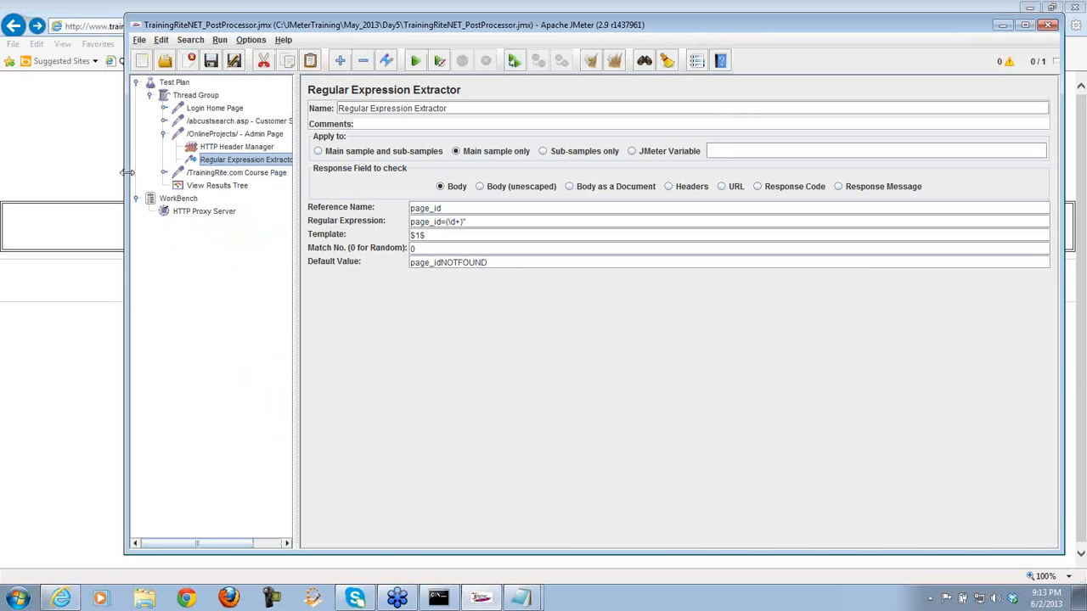
drag(124, 175, 60, 170)
click(126, 63)
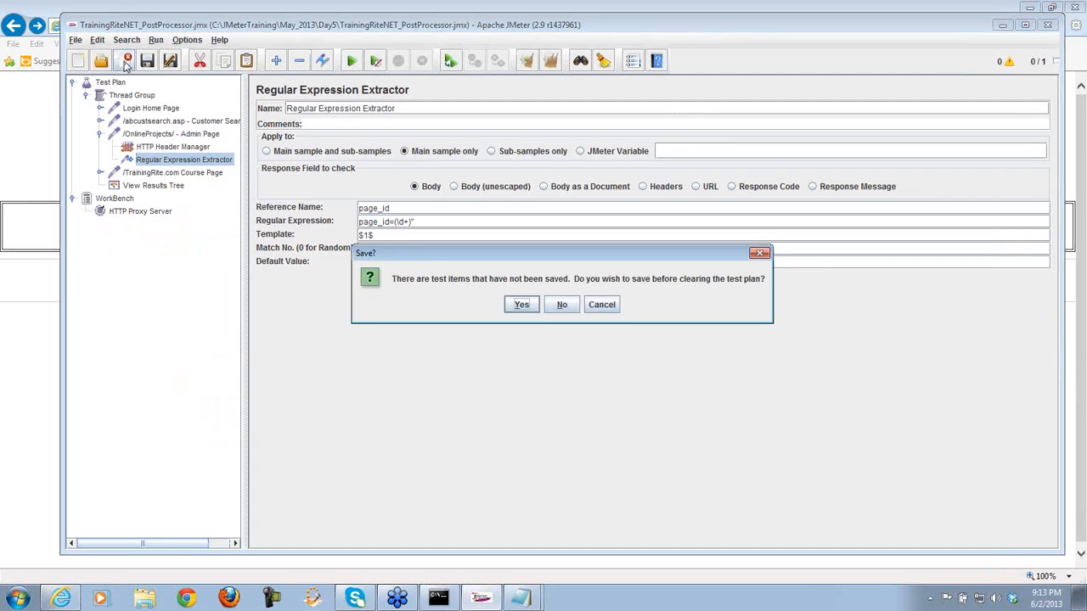
click(521, 305)
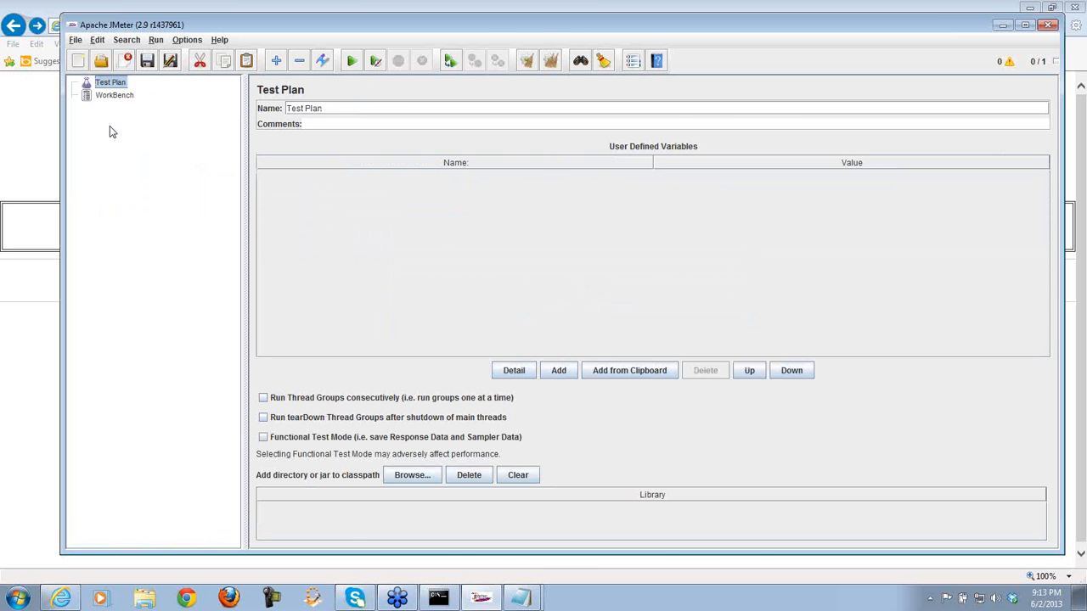
click(27, 364)
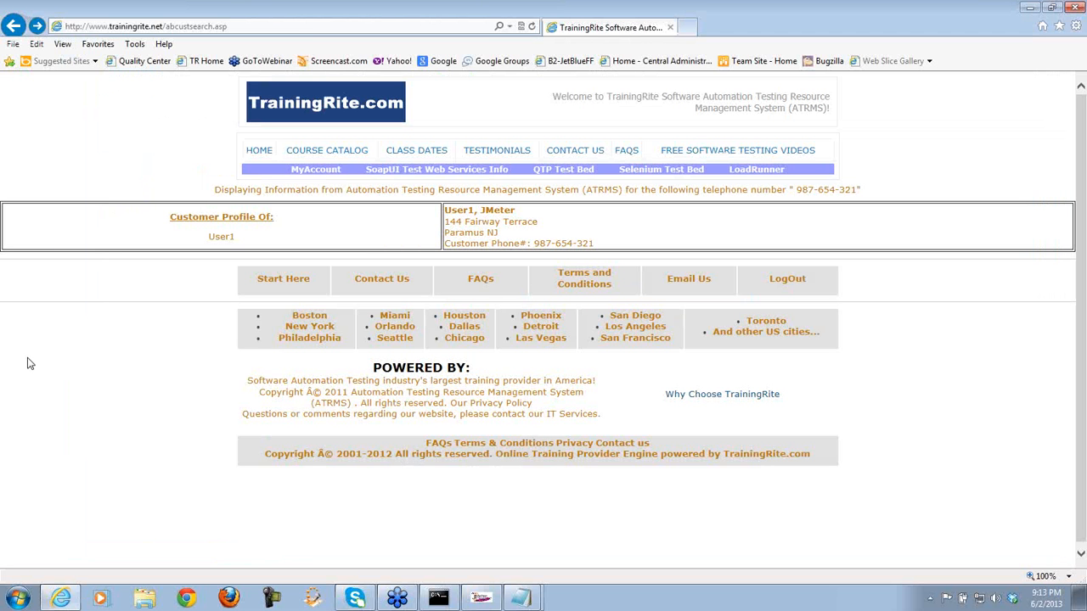
- Go back in Internet Explorer, decline Firefox as default browser, and select JMeter's WorkBench
click(14, 27)
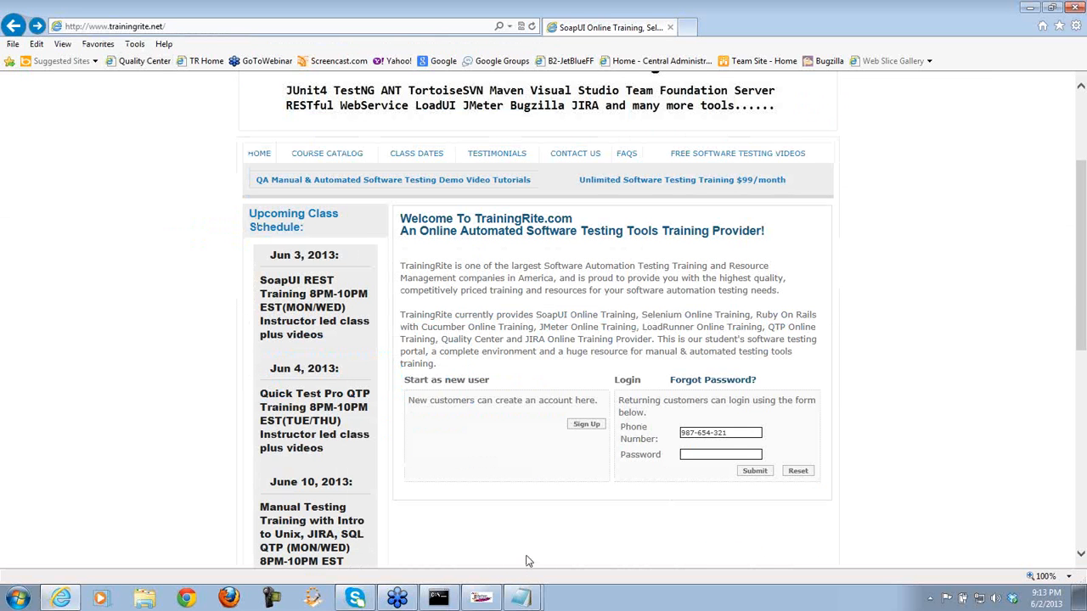
click(241, 598)
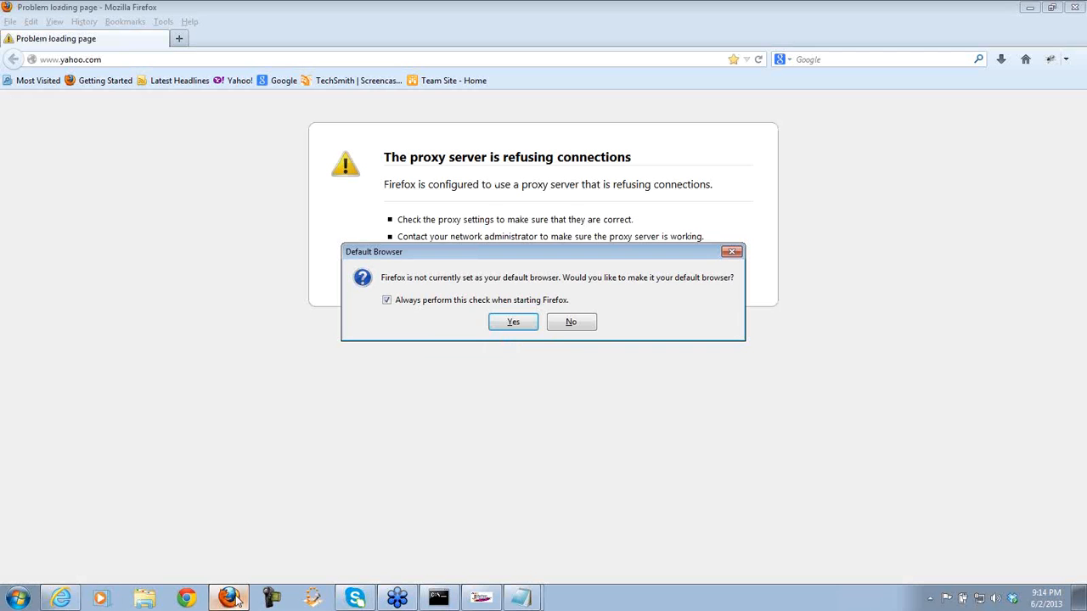
click(574, 323)
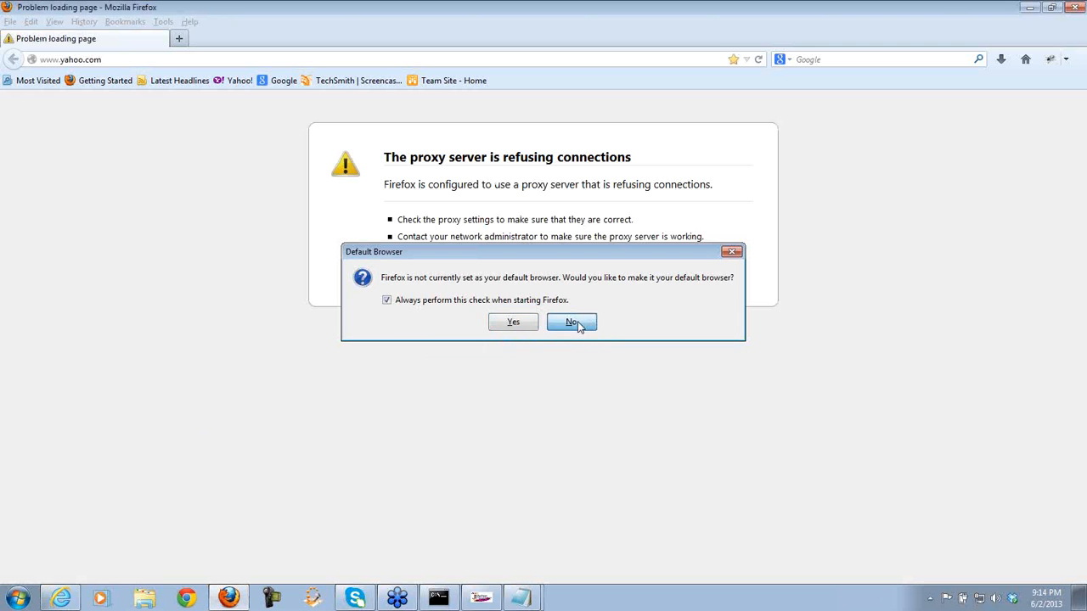
click(475, 597)
click(119, 97)
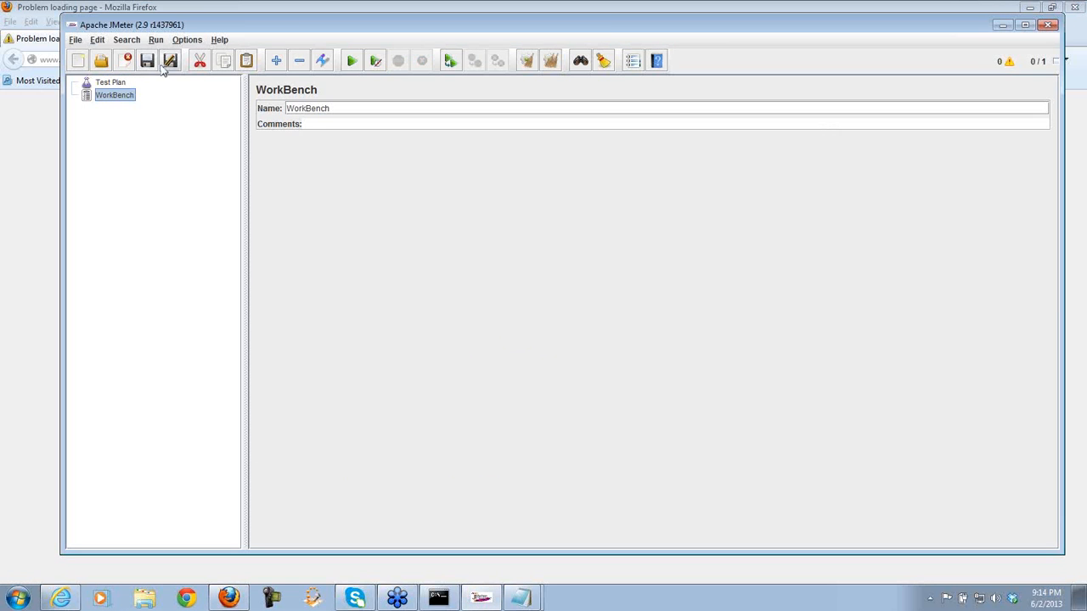
- Add an HTTP Proxy Server under WorkBench and change its port from 8080 to 2020
right_click(108, 97)
mouse_move(114, 102)
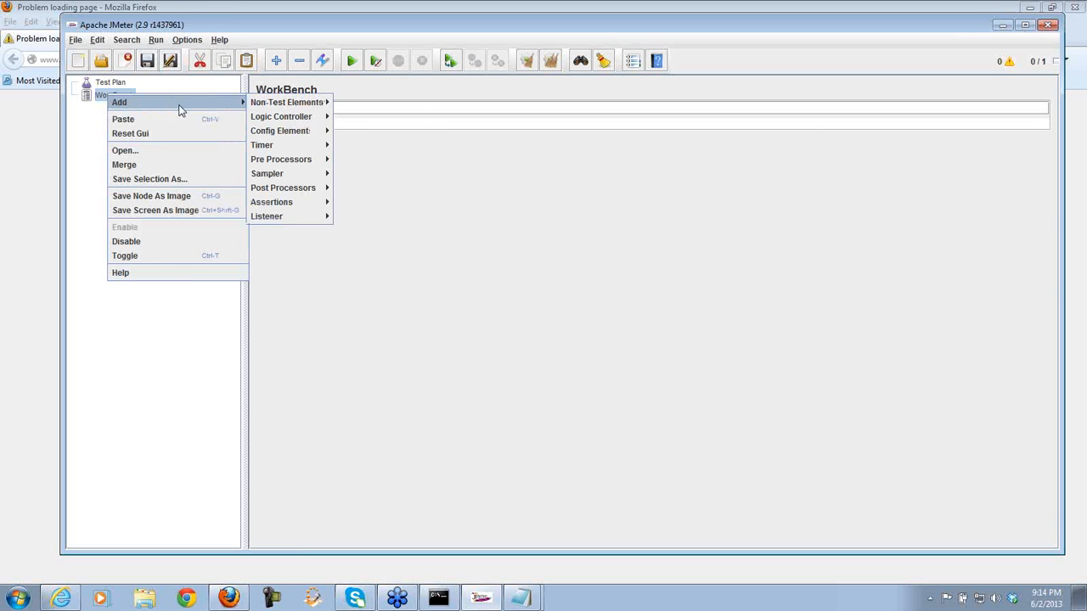
mouse_move(299, 104)
click(371, 117)
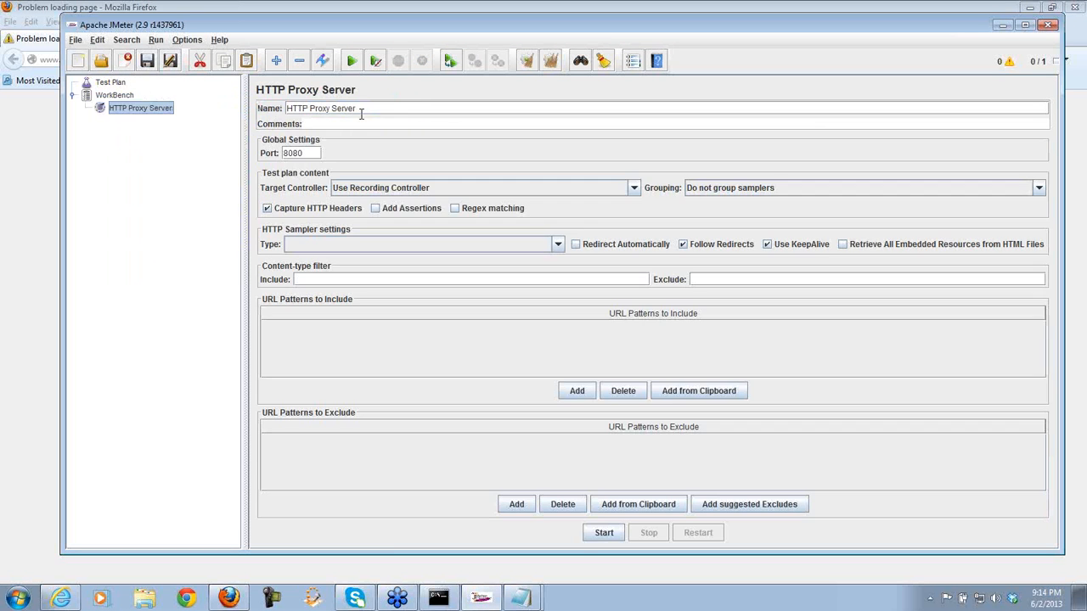
click(311, 153)
drag(311, 152, 263, 161)
text(2020)
drag(652, 553, 650, 572)
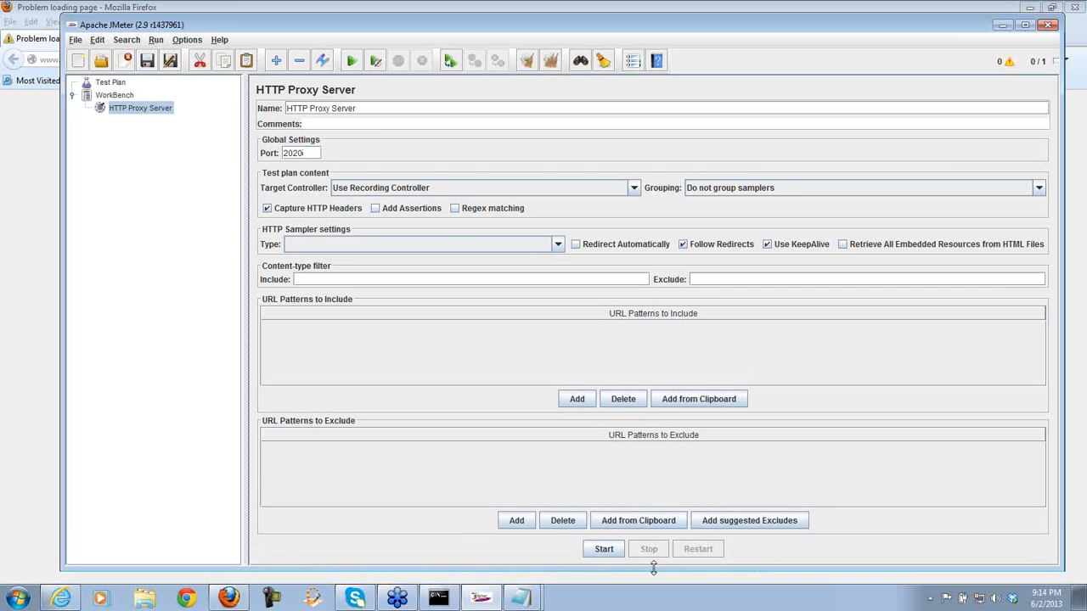
- Add a Thread Group to the Test Plan with a Recording Controller inside it
click(111, 83)
right_click(116, 84)
mouse_move(163, 99)
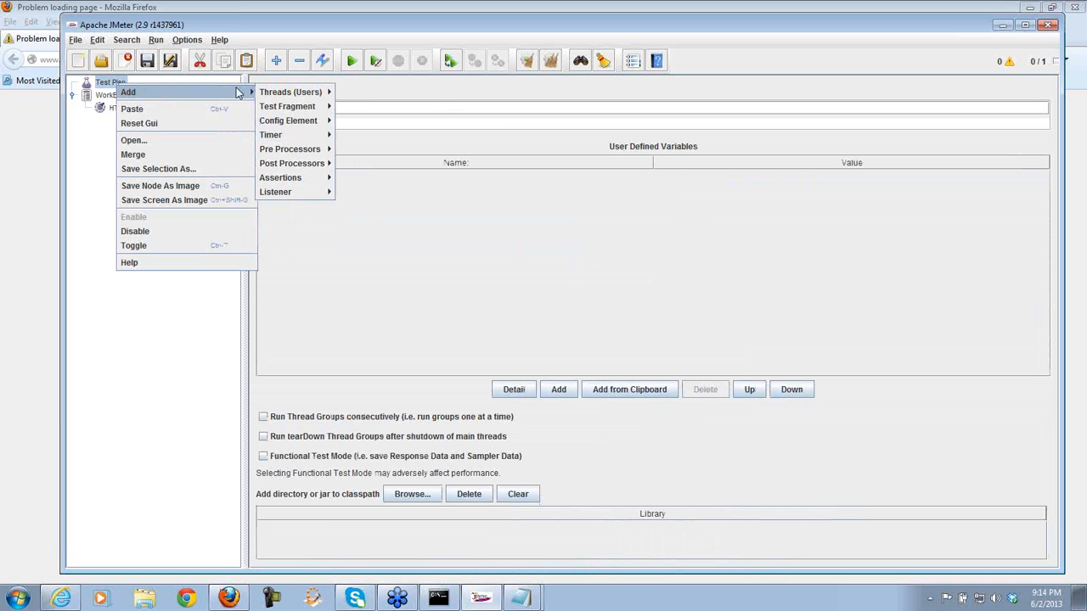
mouse_move(302, 93)
click(356, 92)
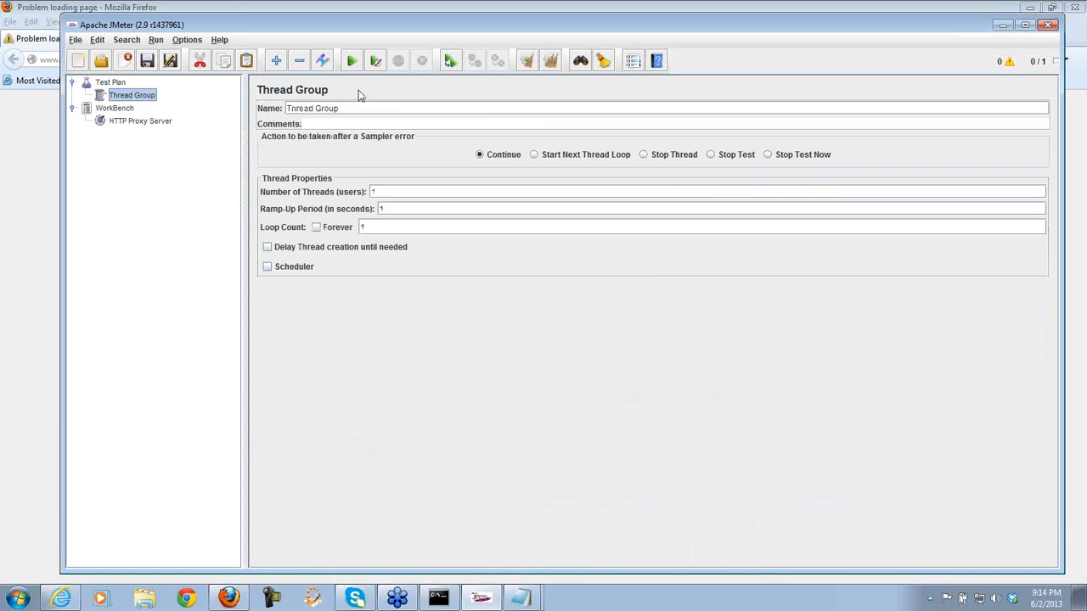
right_click(142, 99)
mouse_move(217, 102)
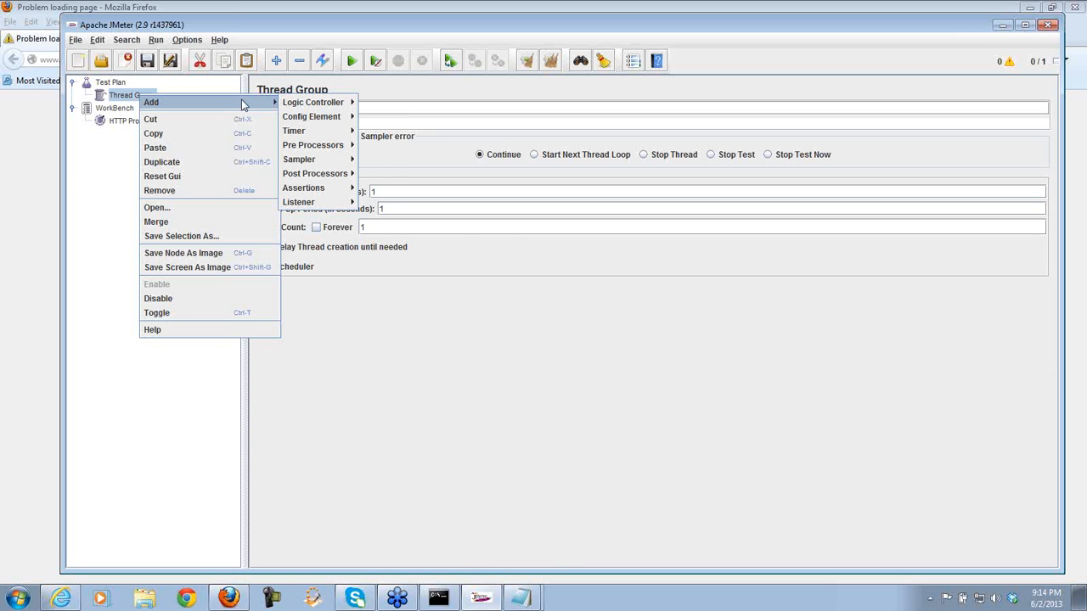
mouse_move(315, 108)
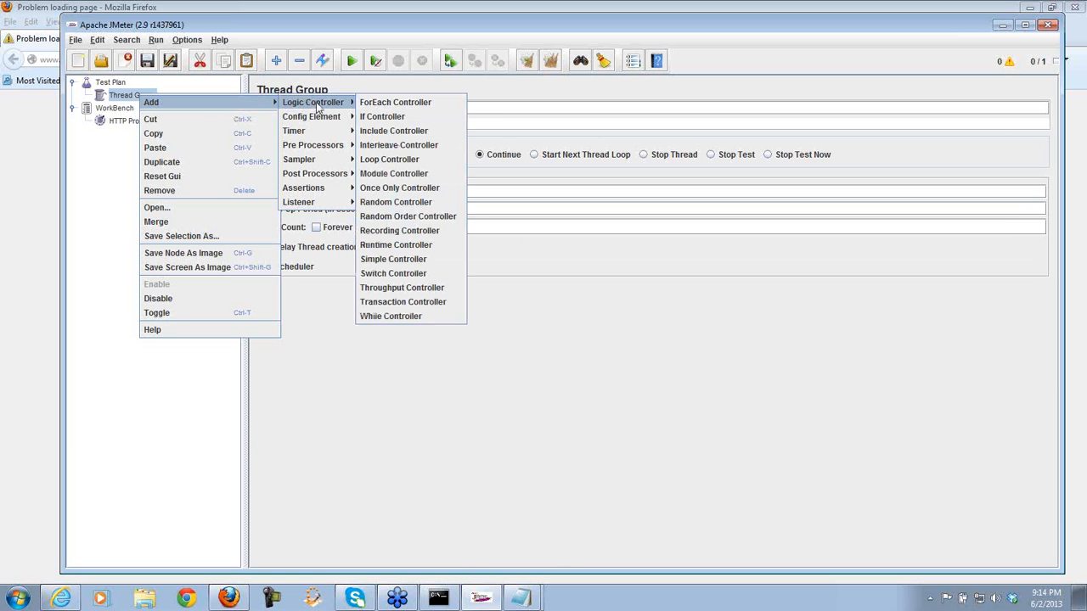
click(417, 235)
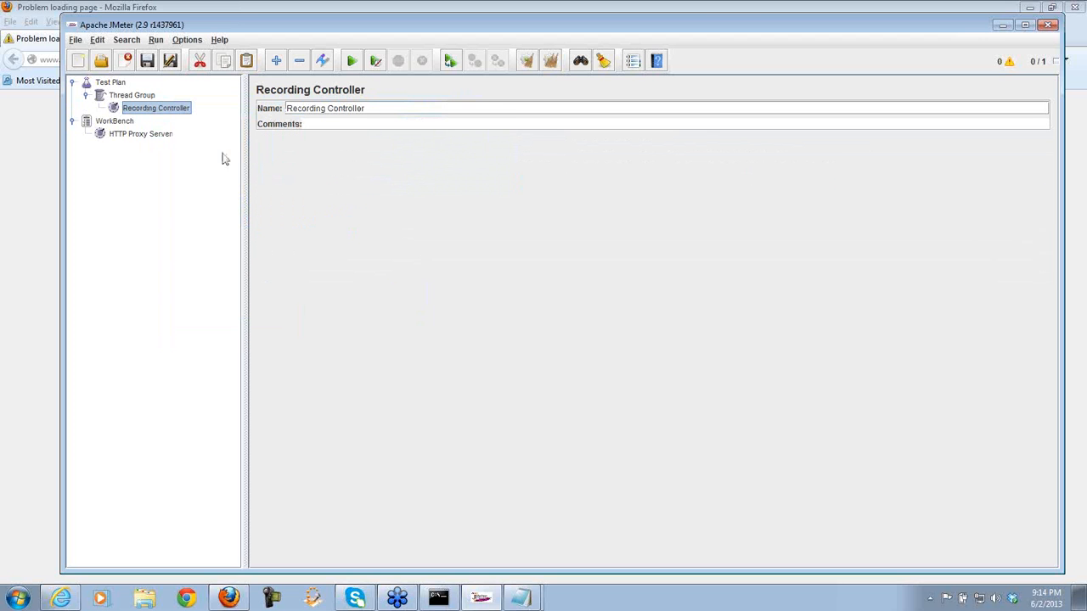
- Set the proxy's Target Controller to the Thread Group's Recording Controller and start it
click(153, 134)
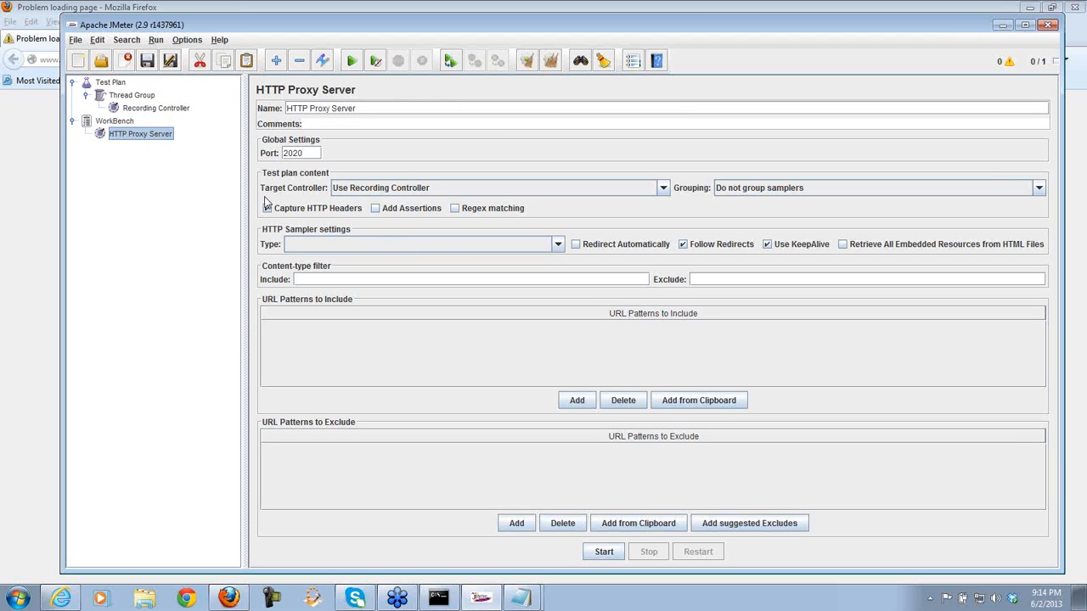
click(663, 188)
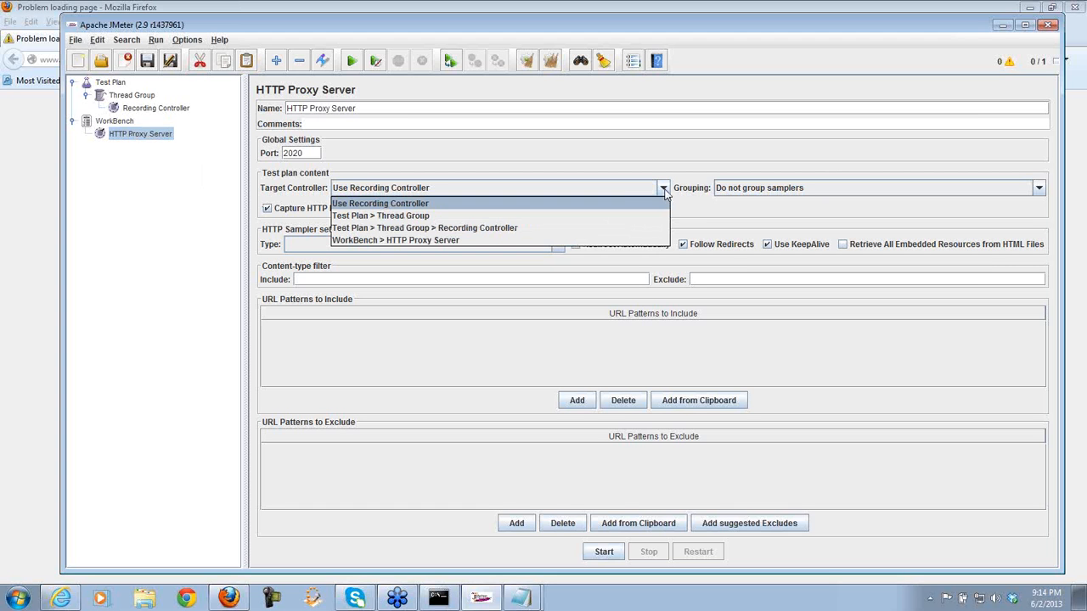
click(458, 230)
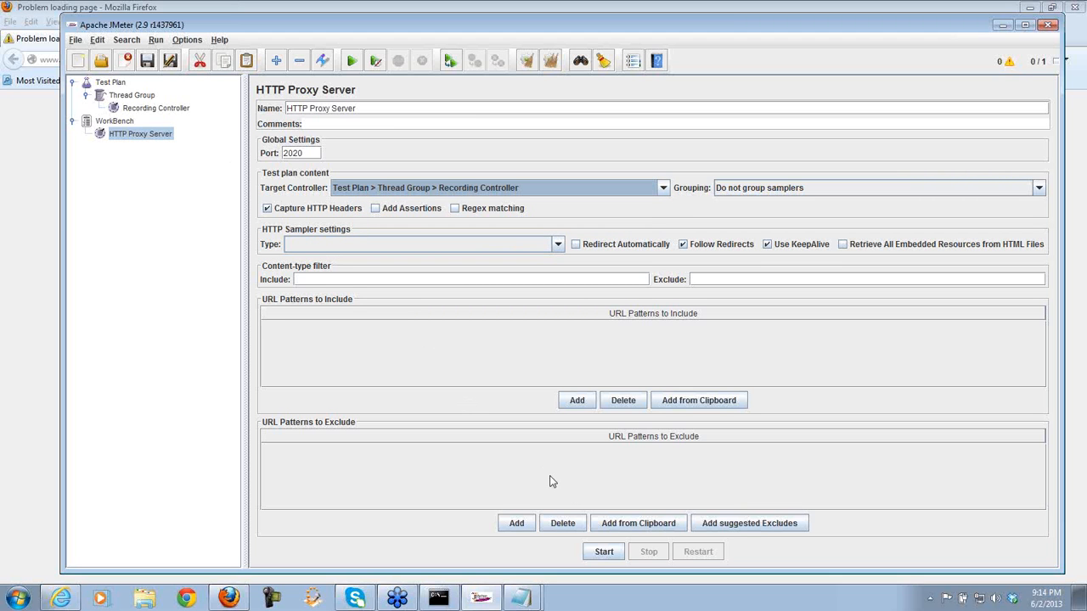
click(604, 552)
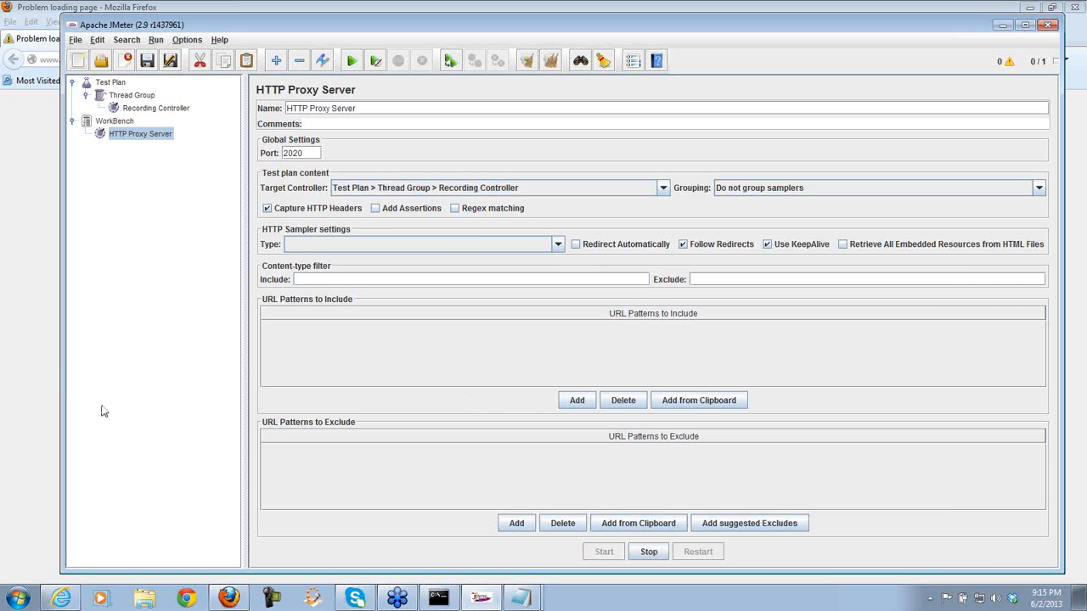
click(50, 359)
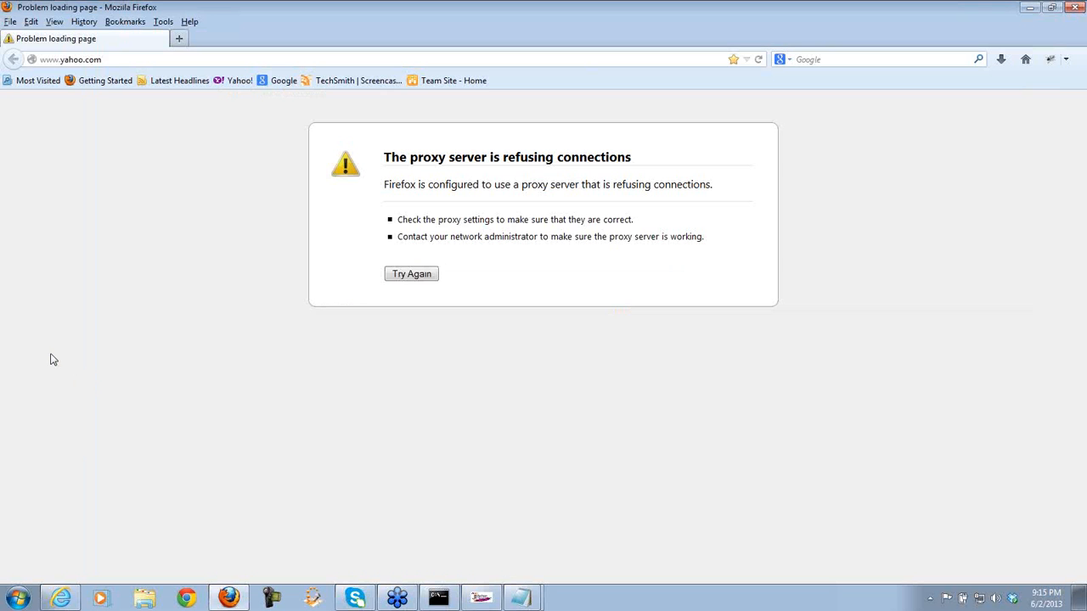
click(83, 60)
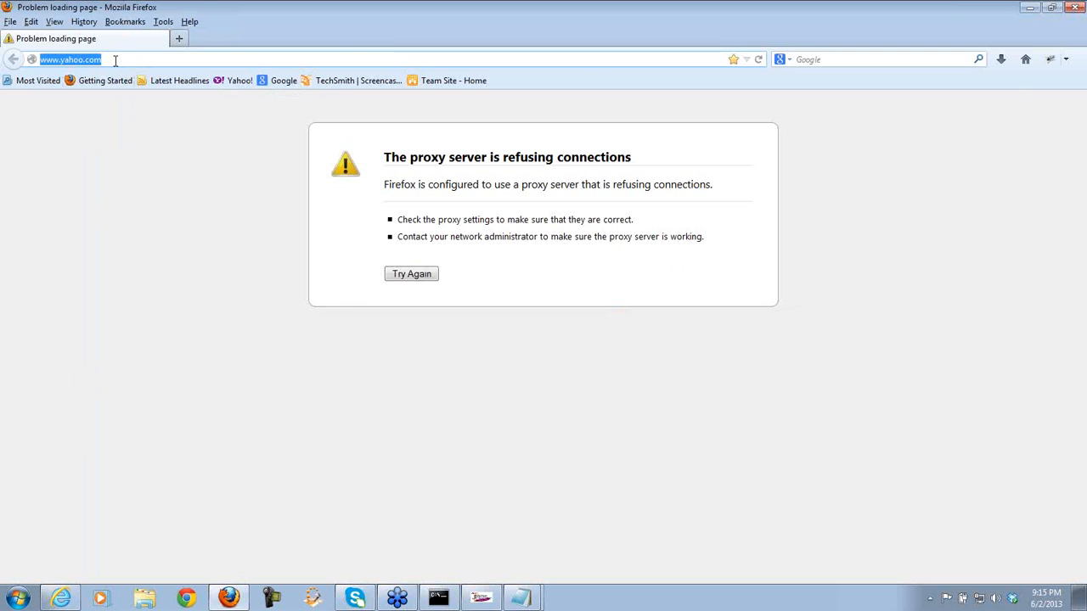
text(www.tr)
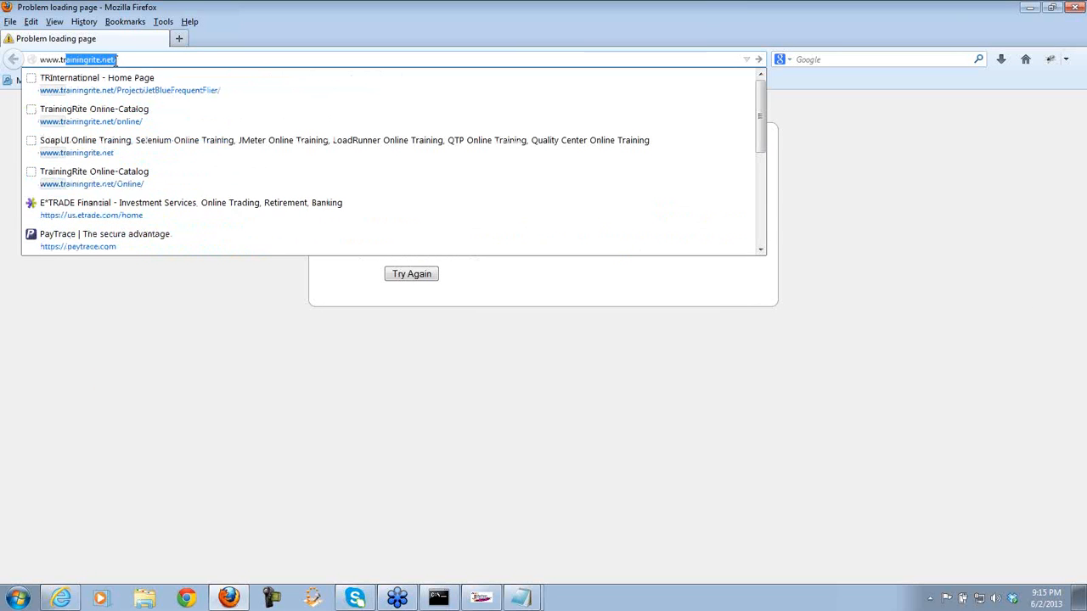
text(ainingri)
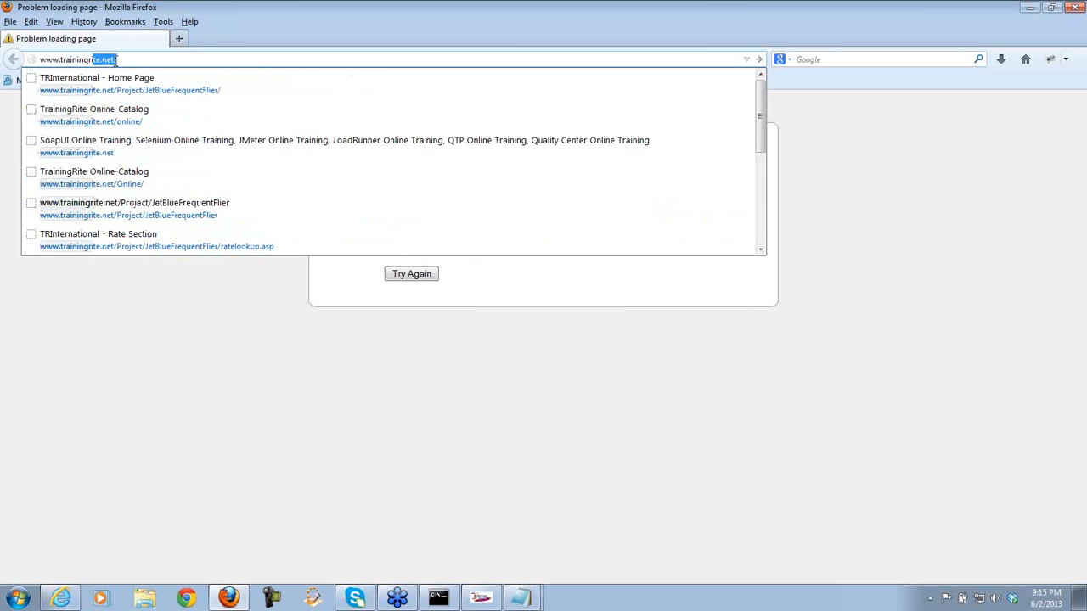
text(te.net)
key(Return)
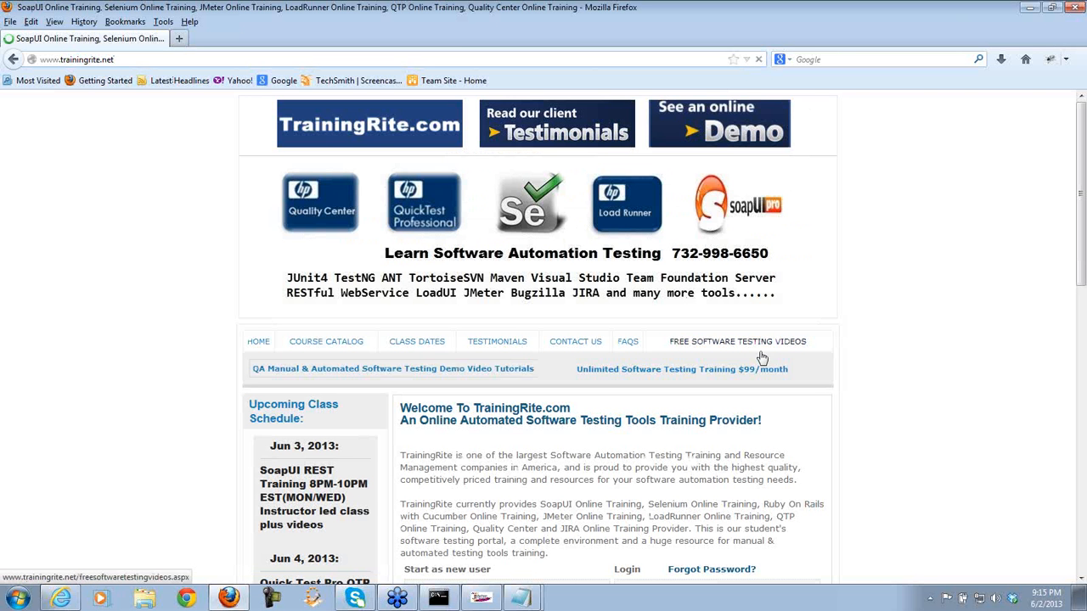
click(481, 598)
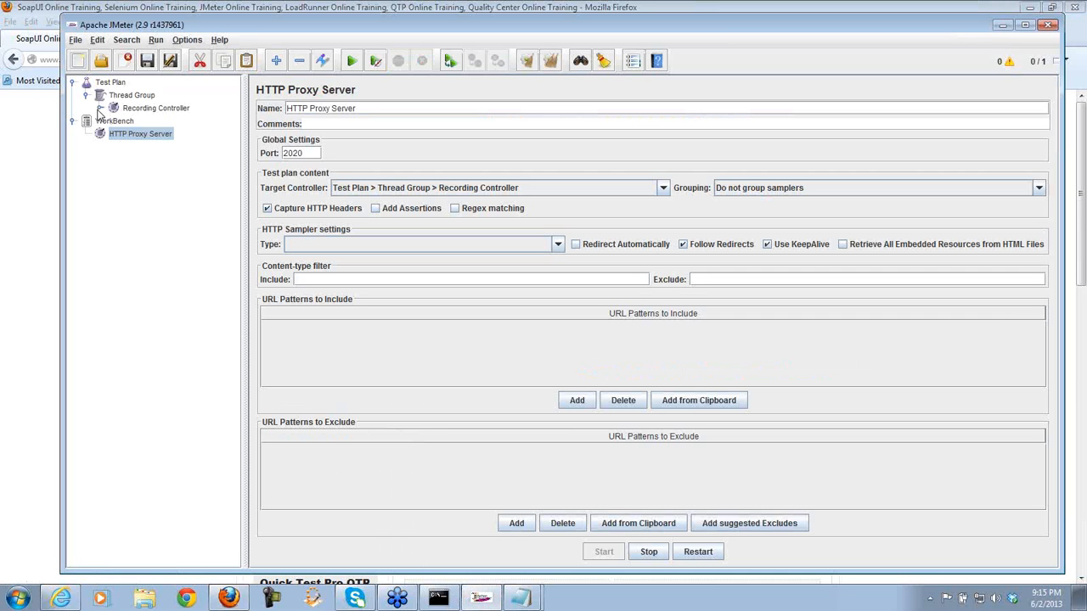
click(101, 109)
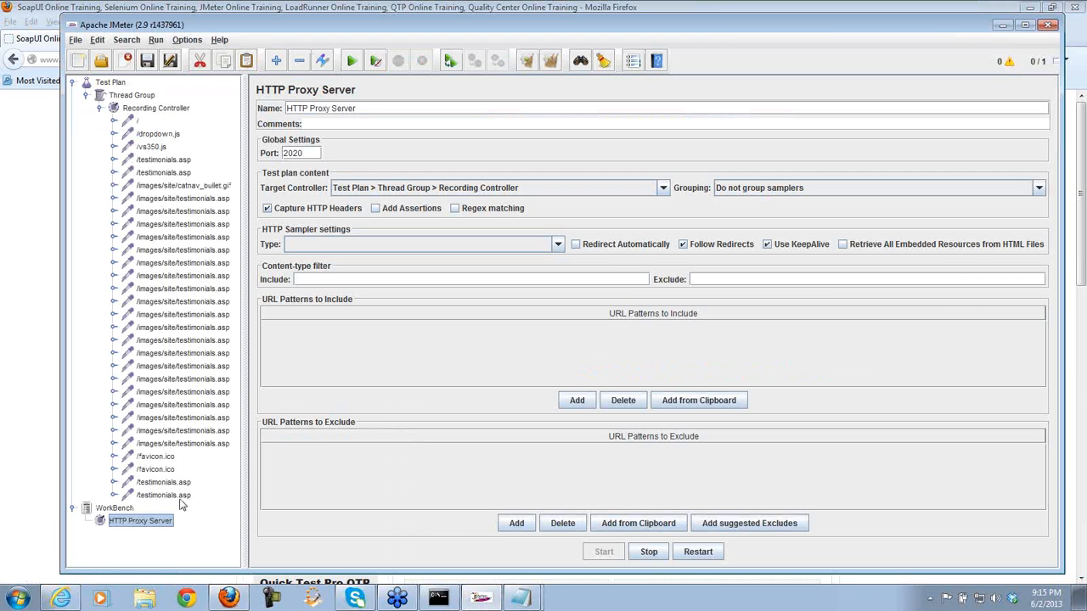
click(137, 121)
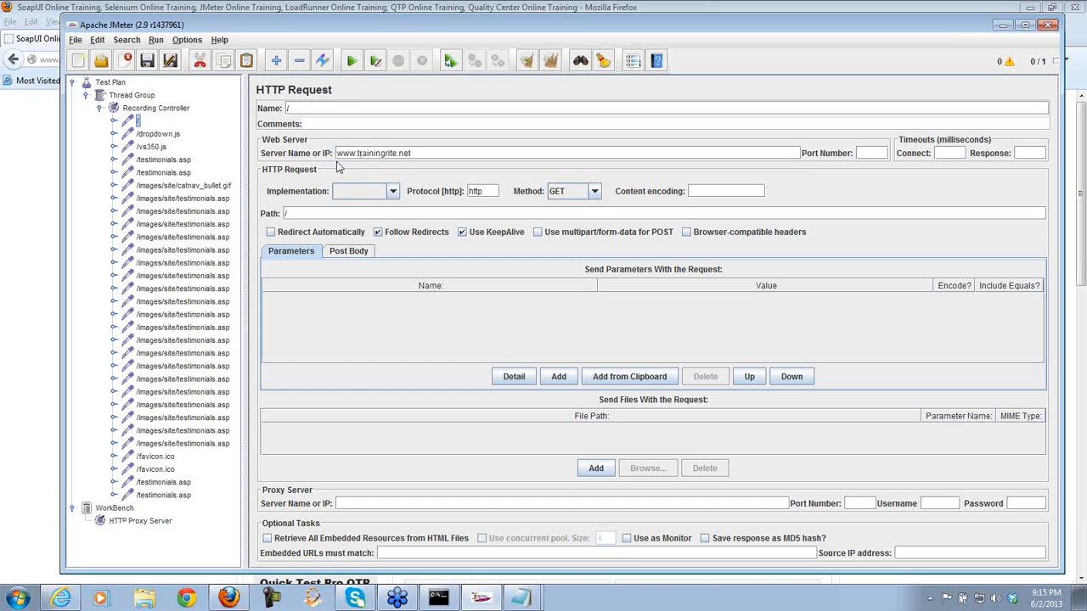
- Delete the recorded requests from /dropdown.js through the last /testimonials.asp
click(162, 134)
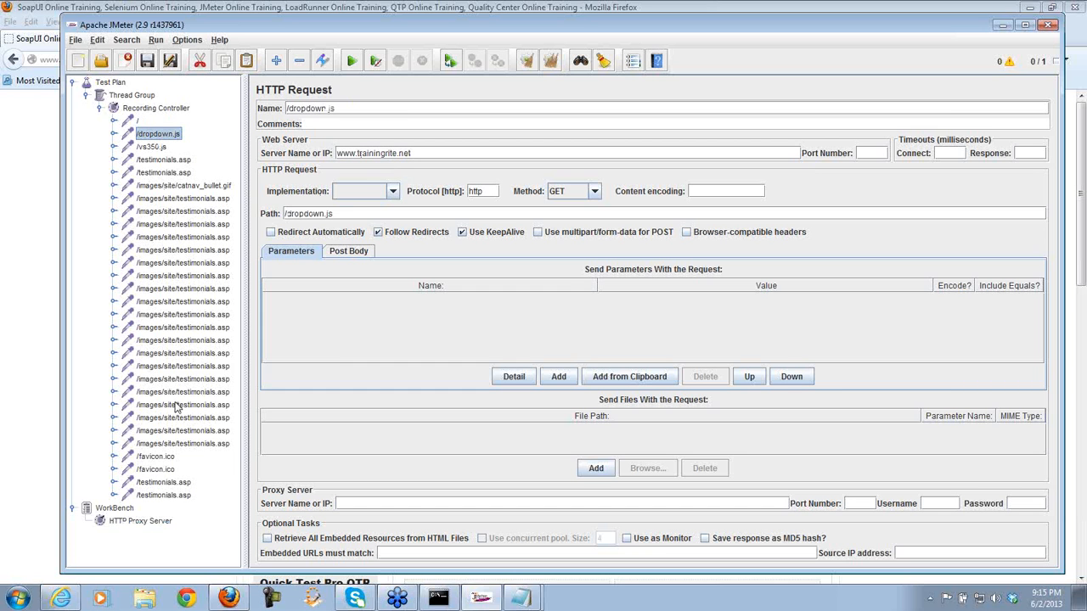
shift+click(168, 498)
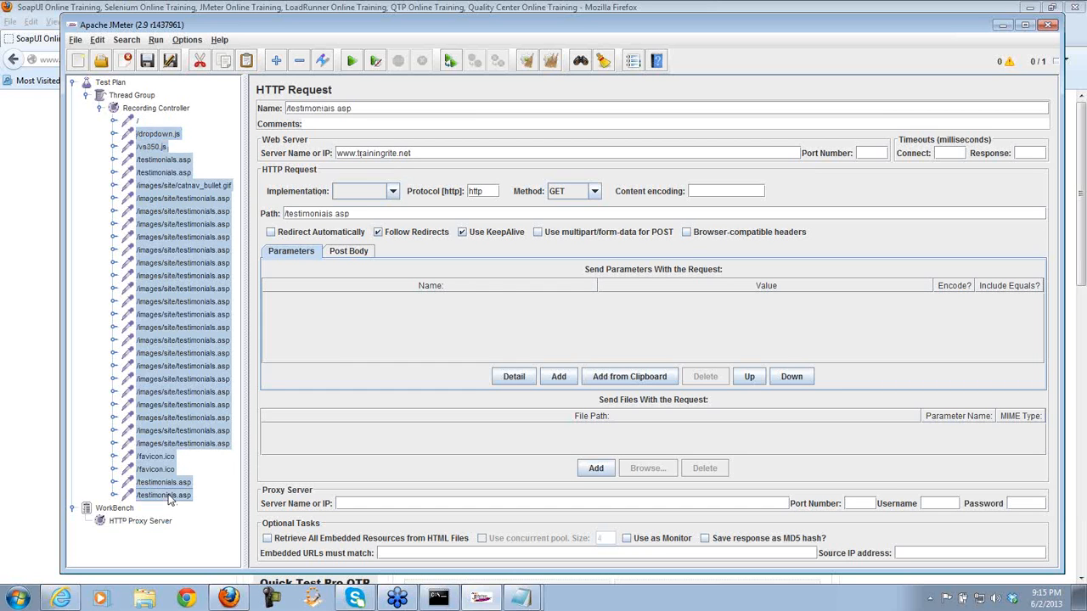
key(Delete)
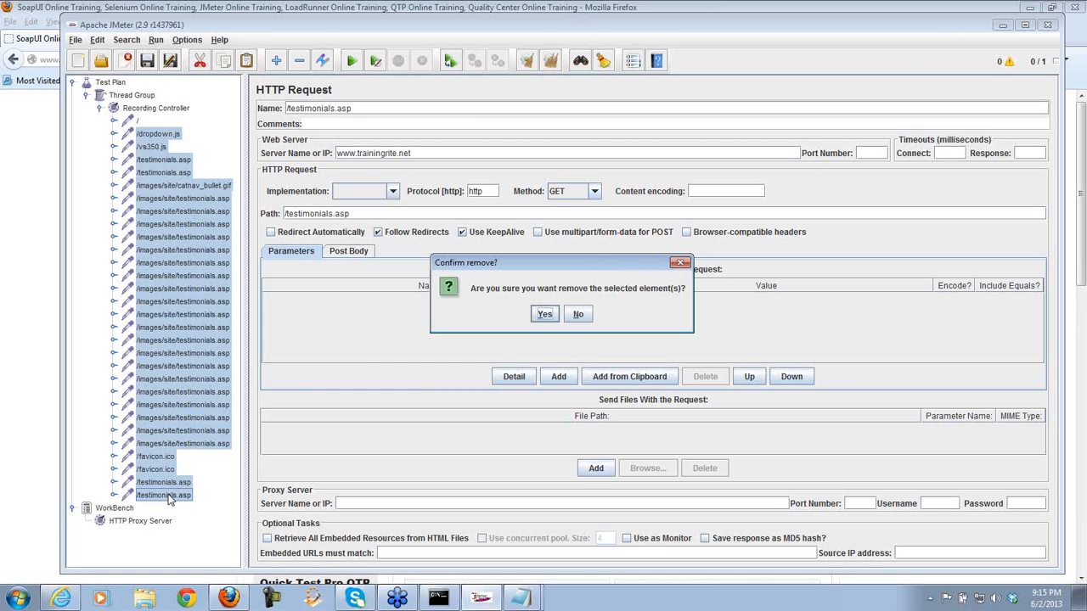
click(541, 315)
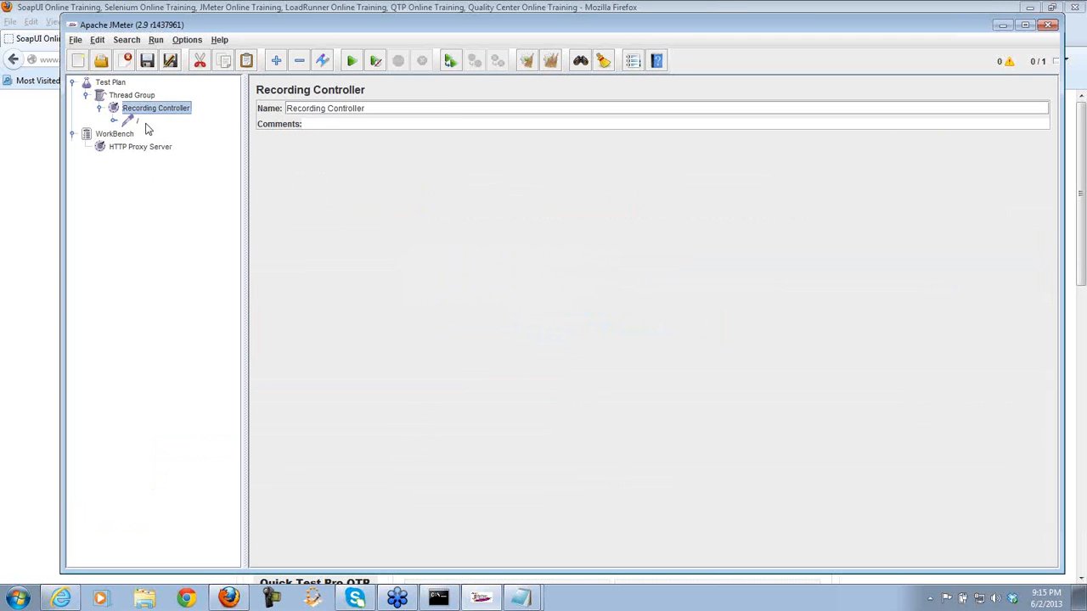
- Rename the remaining / request to 'Home Page - Login'
click(139, 123)
click(308, 107)
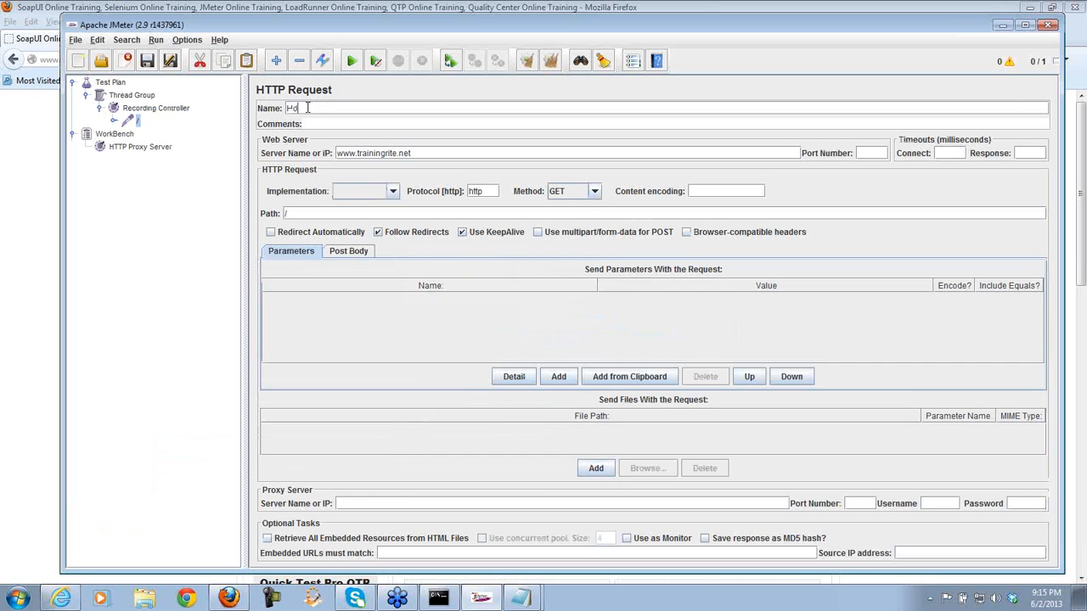
text(Home Page - Login)
click(172, 110)
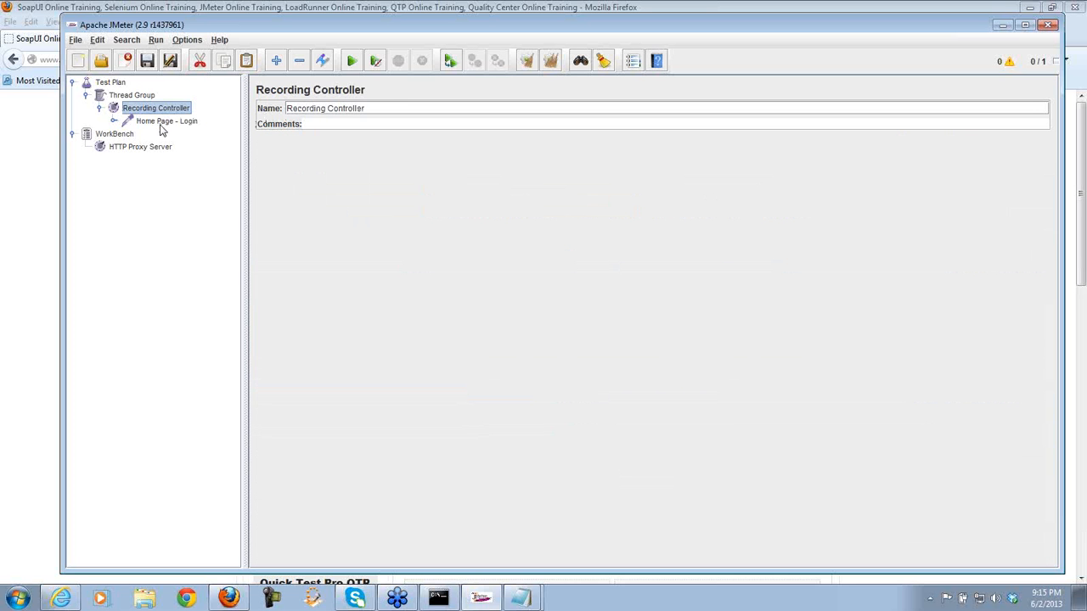
- Log in on the TrainingRite form in Firefox with the customer's phone number and password, then return to JMeter
click(161, 126)
click(155, 150)
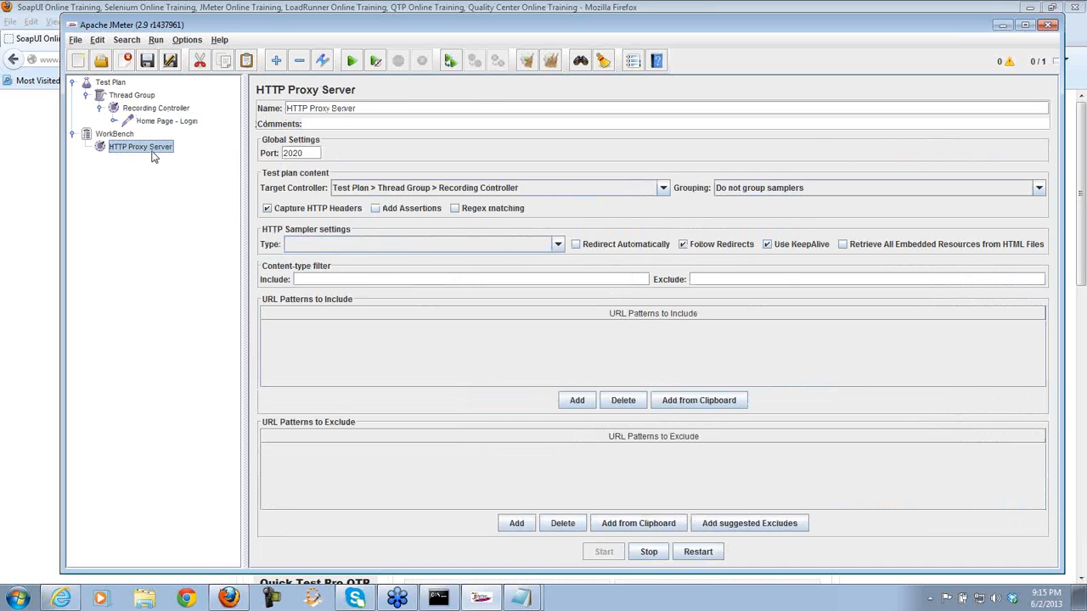
click(41, 204)
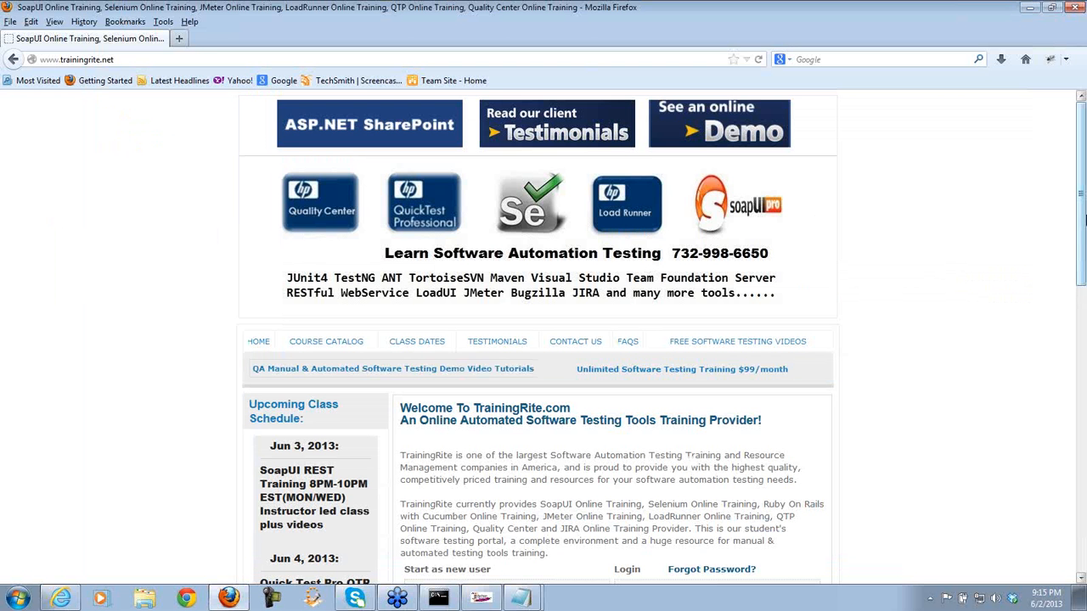
scroll(1085, 220, down, 8)
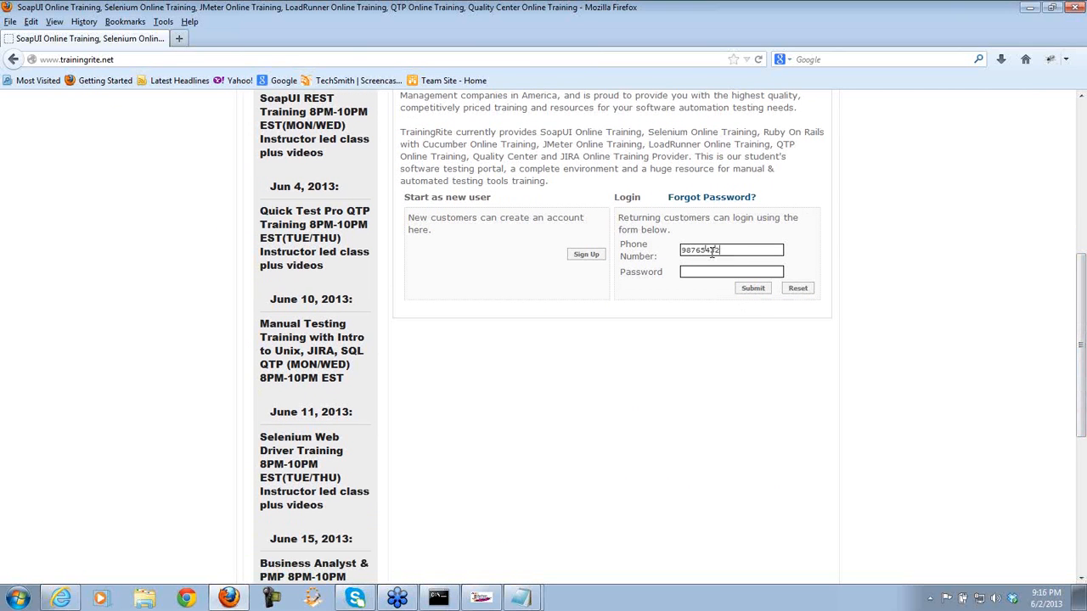
key(Tab)
click(752, 290)
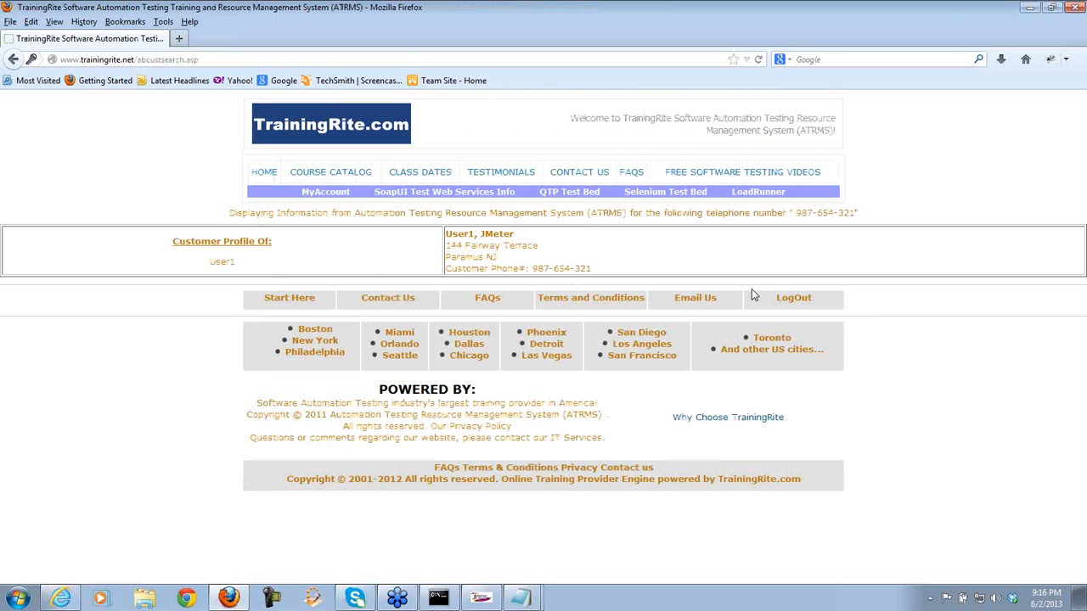
click(481, 598)
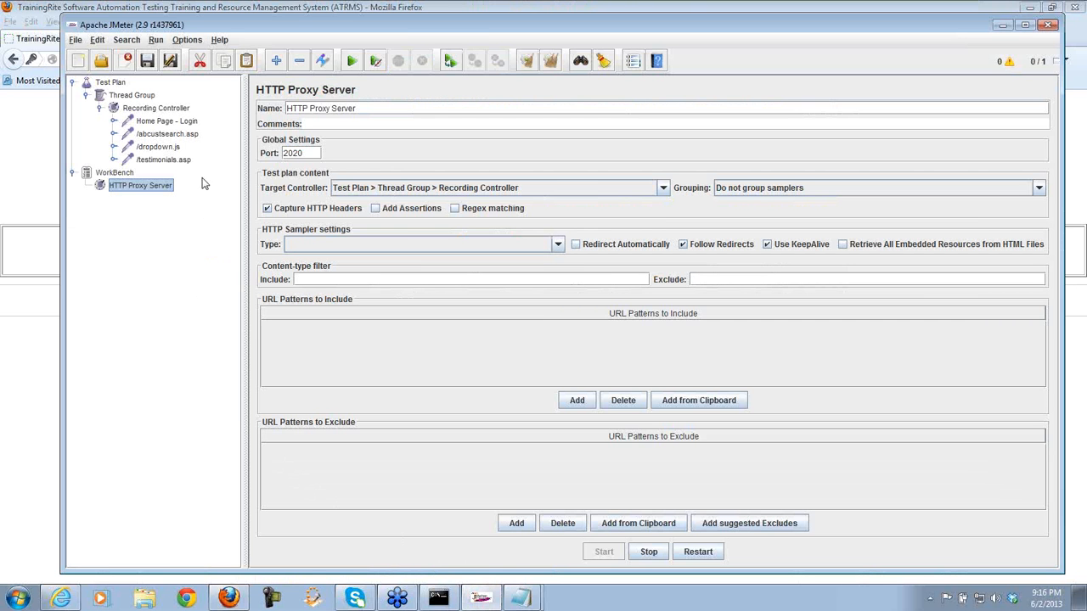
- Rename the /abcustsearch.asp request to '/abcustsearch.asp - Customer Successful LoggedIn Page'
drag(426, 29, 431, 133)
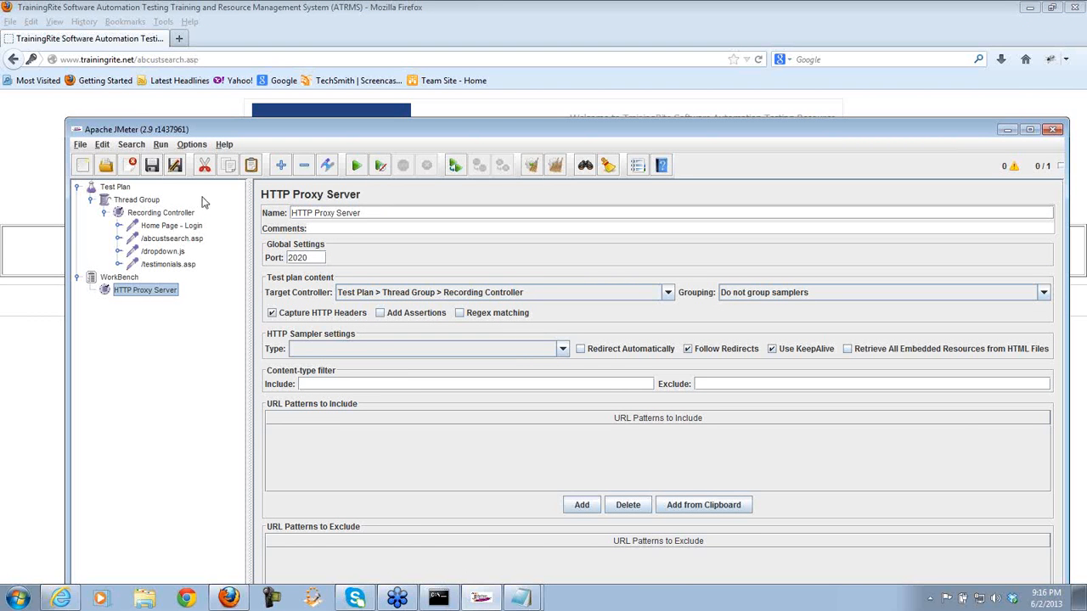
click(171, 238)
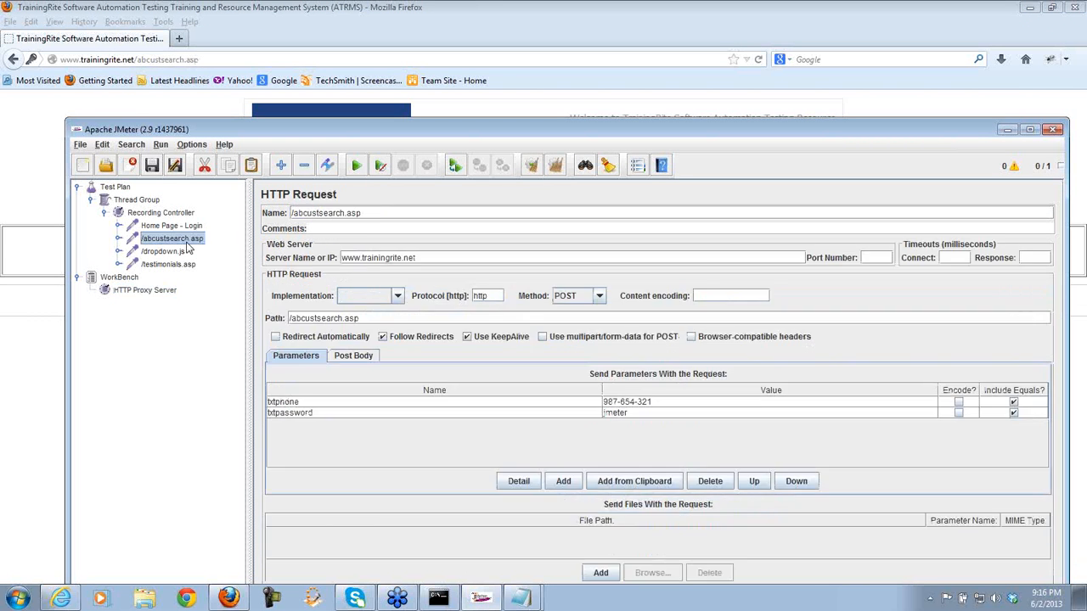
click(384, 213)
text(- Customer)
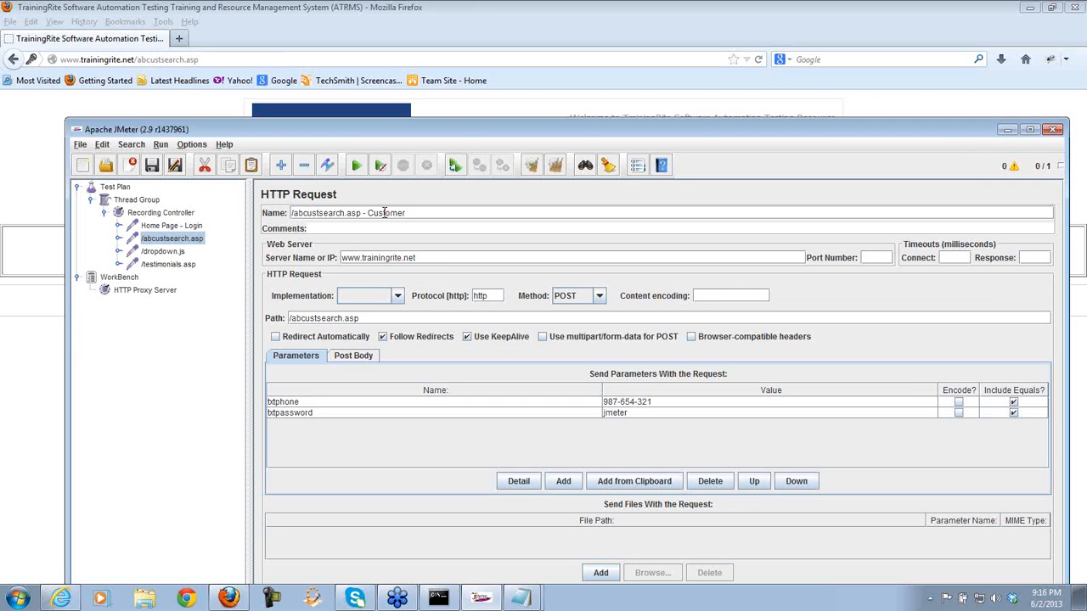
text( Search Page)
drag(434, 213, 413, 213)
text(uccessful Logged)
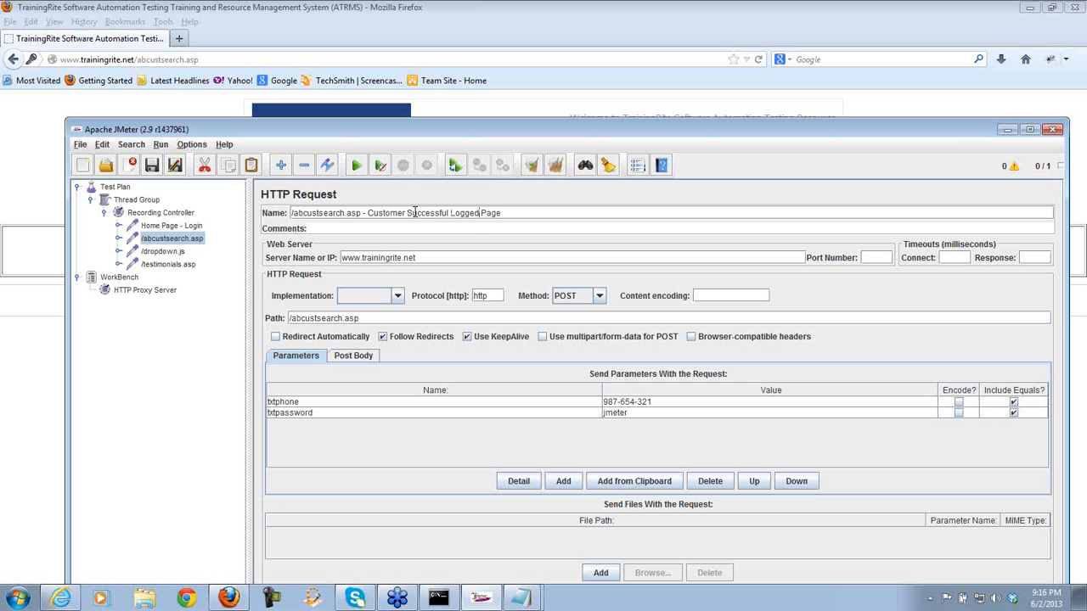
text(in)
key(BackSpace)
key(BackSpace)
text(In)
- Delete the /dropdown.js and /testimonials.asp requests, then switch back to Firefox
click(162, 251)
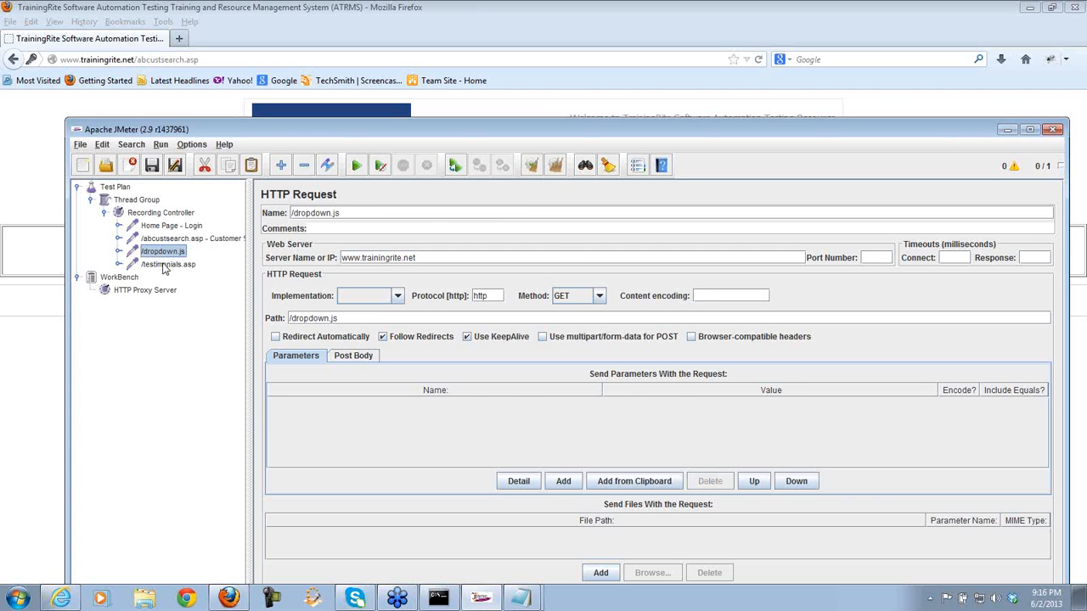
ctrl+click(165, 266)
key(Delete)
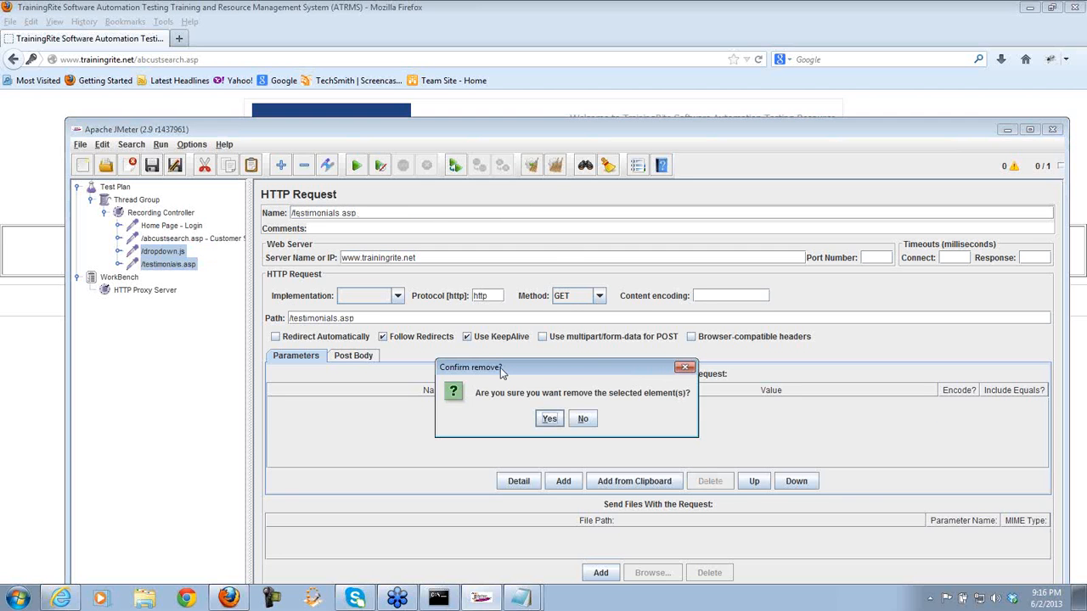
click(549, 420)
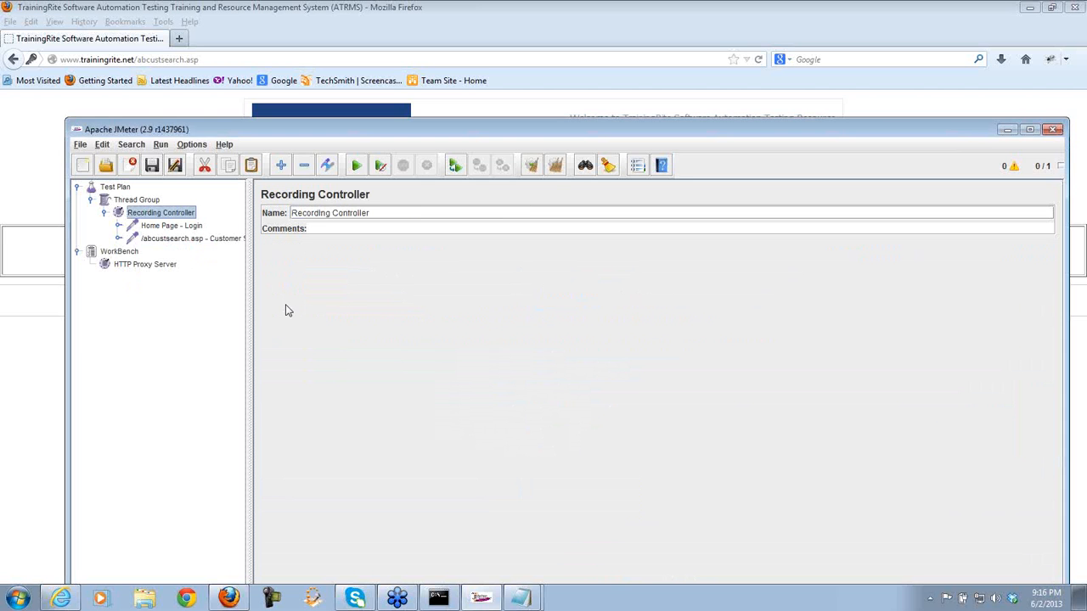
click(172, 228)
click(177, 240)
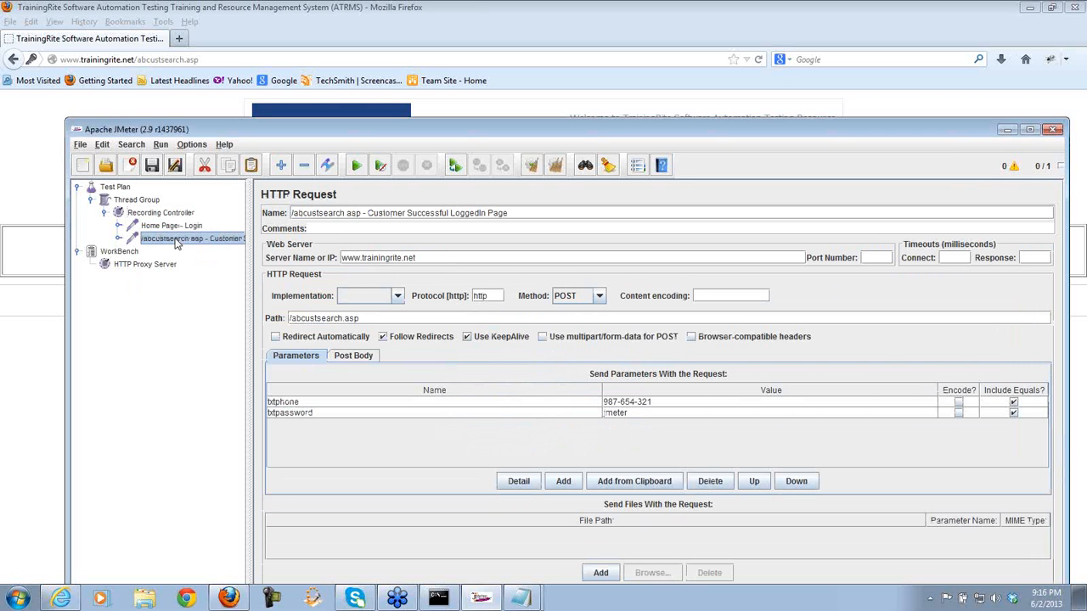
click(49, 365)
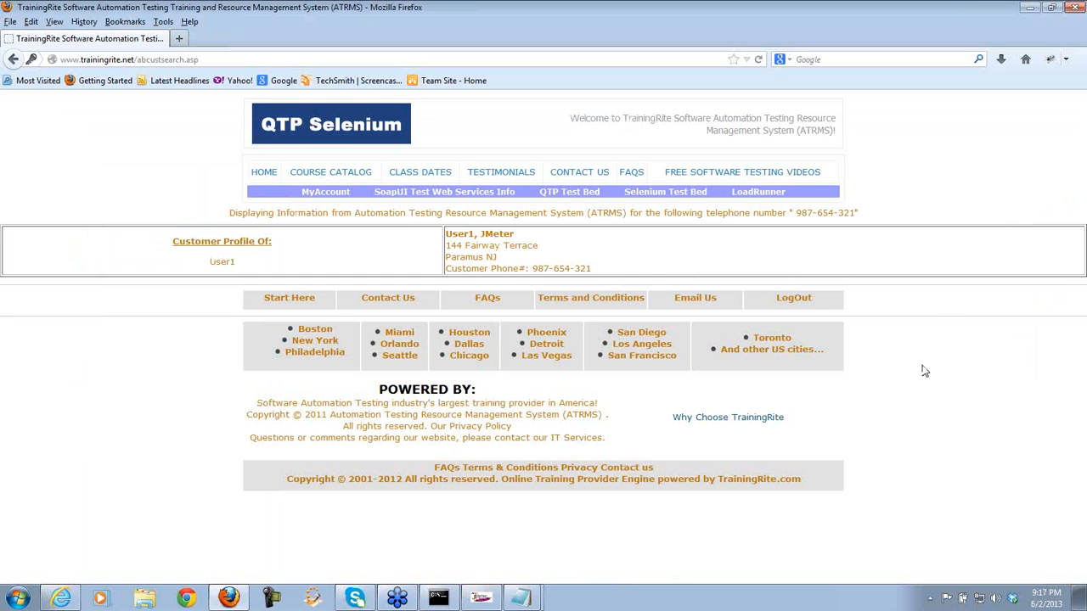
- Open the Miami (FL) location page in Firefox, then switch back to JMeter to see the new samplers
click(396, 334)
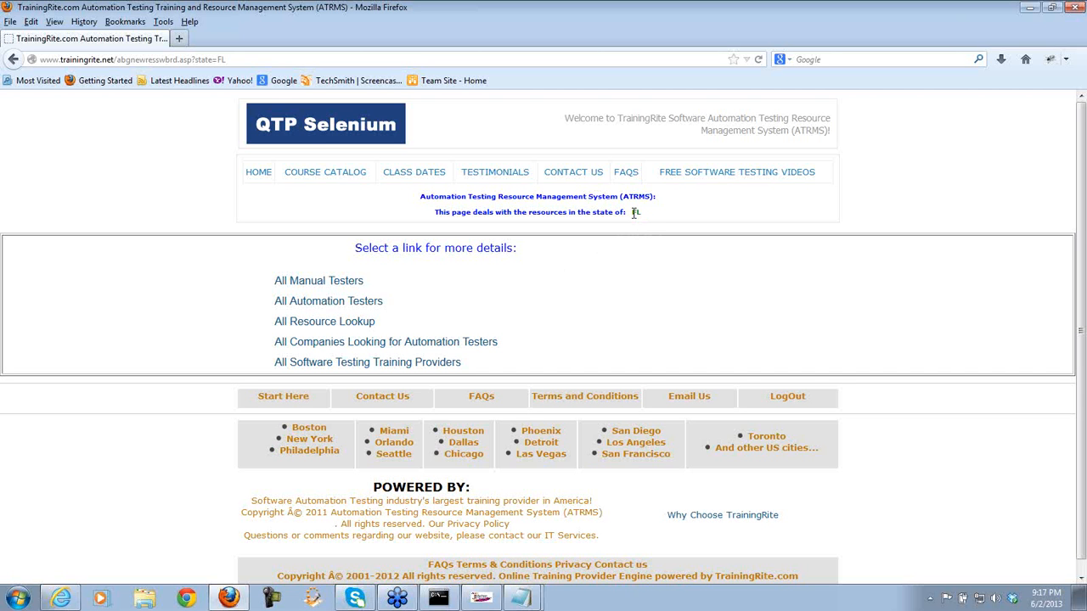
click(487, 601)
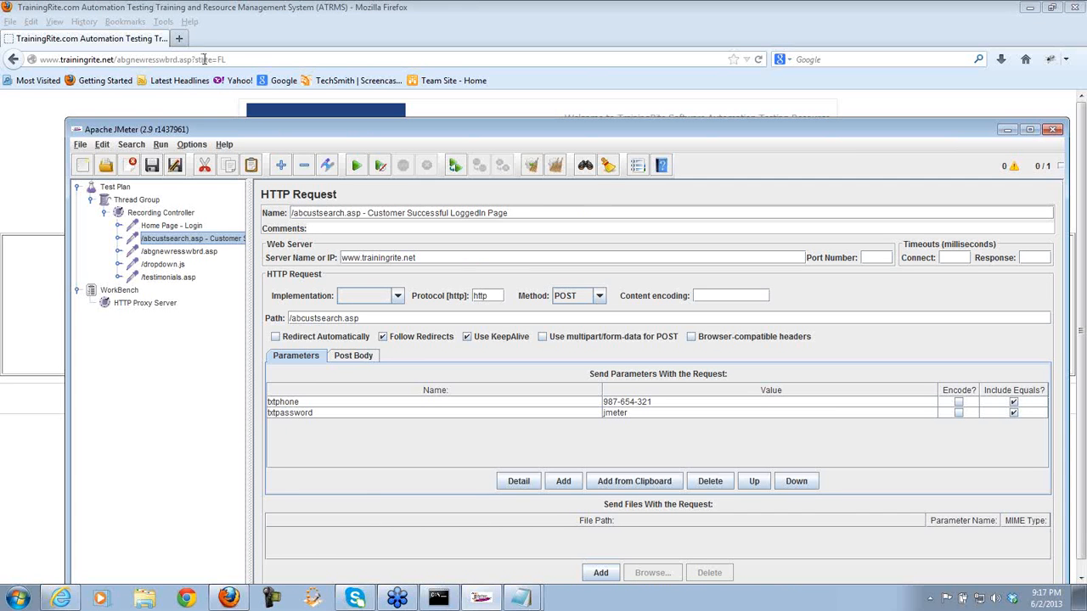
- Delete the recorded /dropdown.js and /testimonials.asp samplers
click(189, 254)
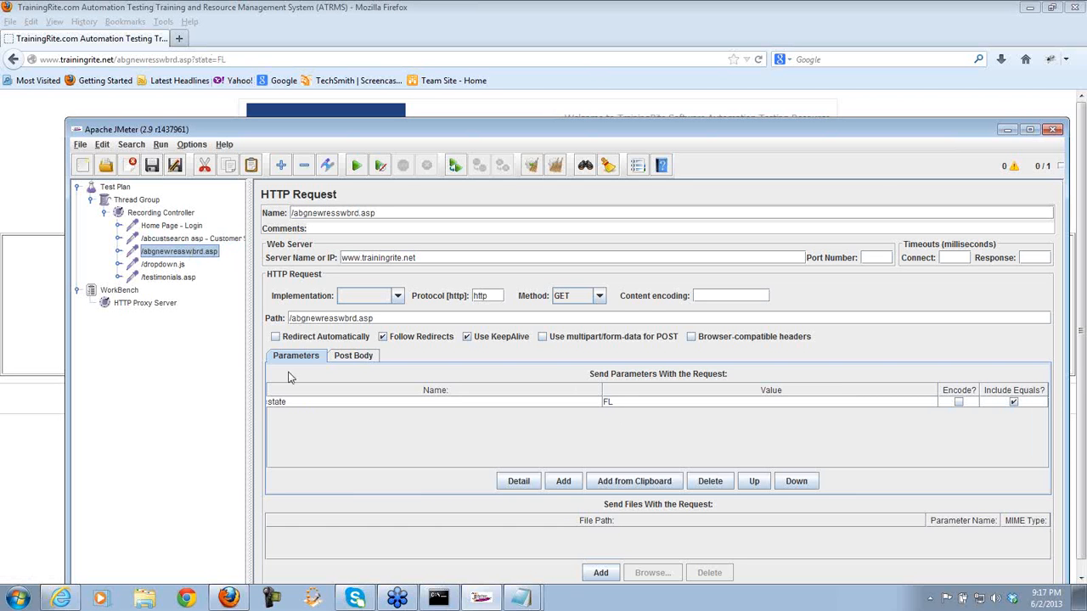
click(176, 266)
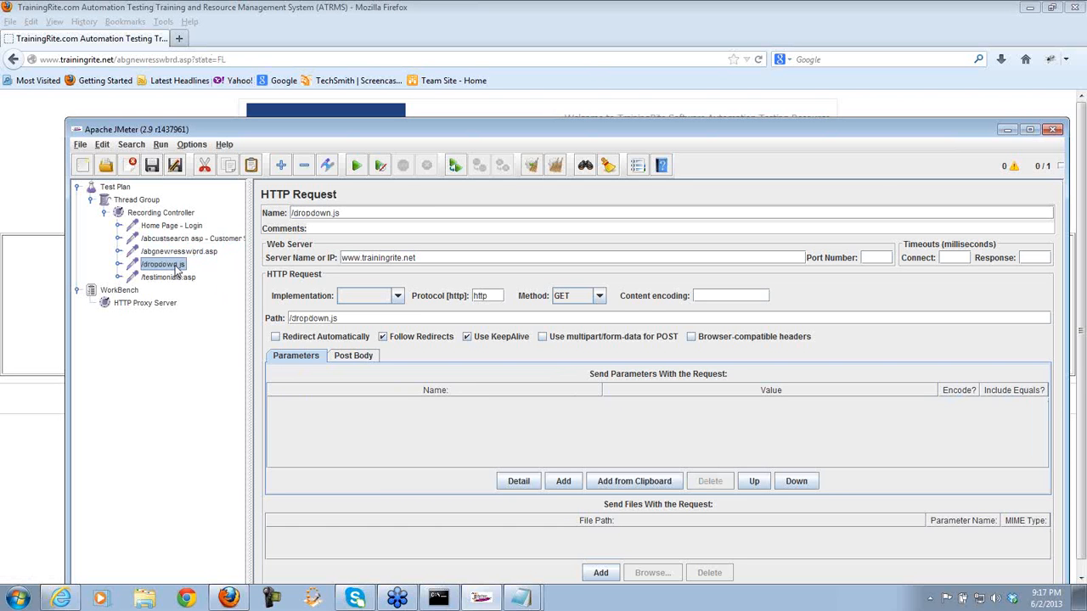
key(shift+Down)
key(Delete)
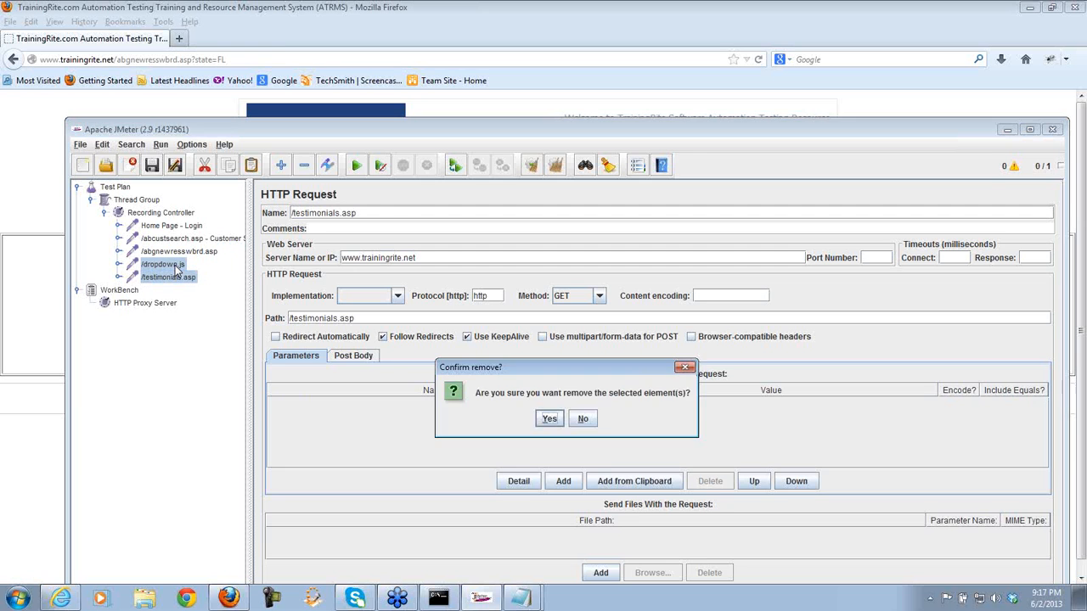
key(Return)
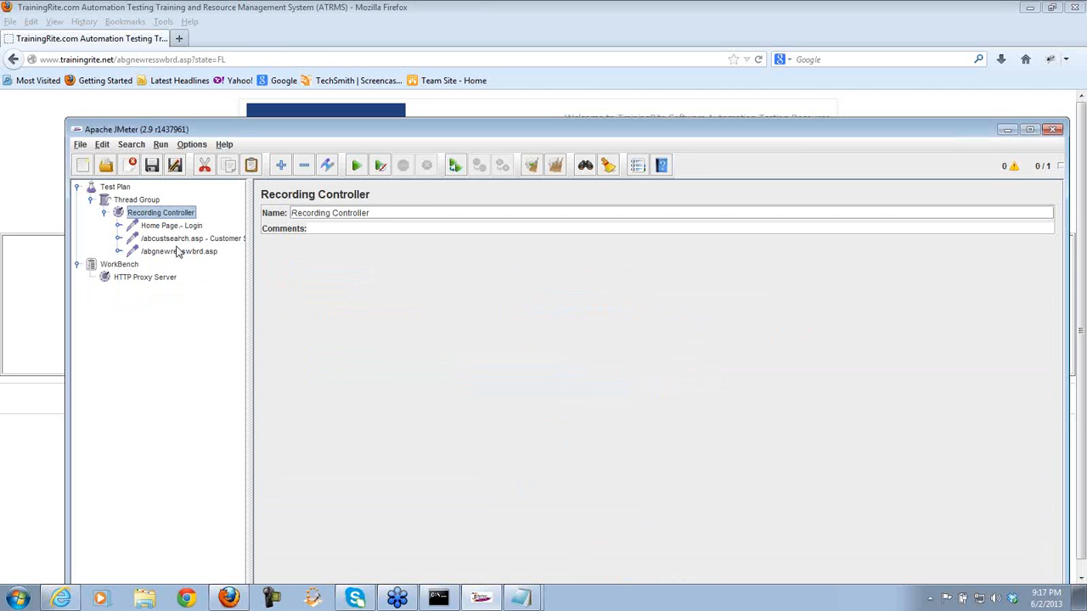
- Rename the /abgnewresswbrd.asp sampler to '/abgnewresswbrd.asp - Location'
click(179, 252)
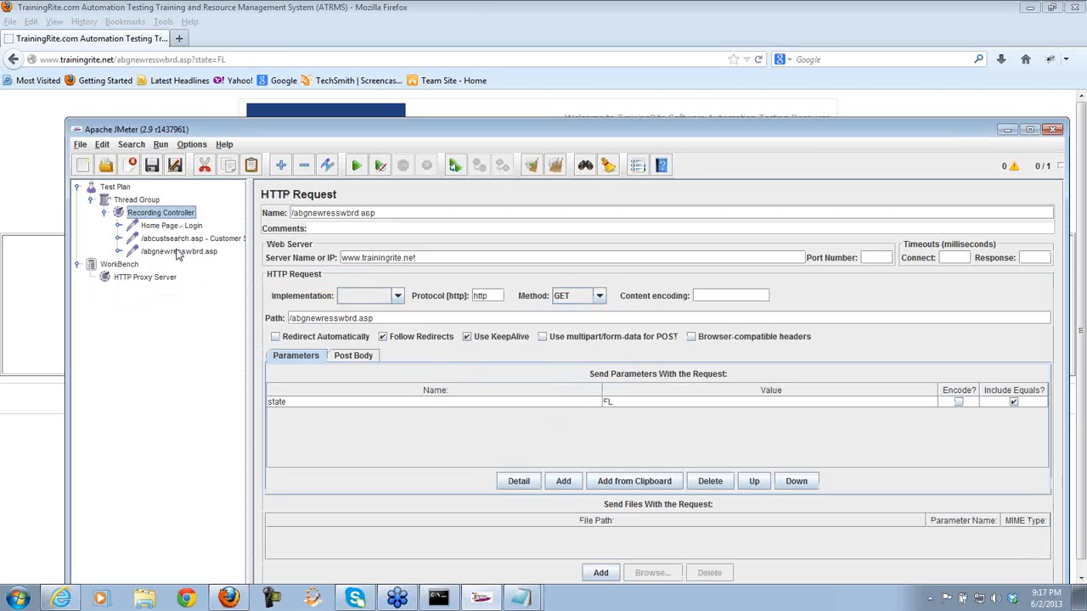
click(386, 213)
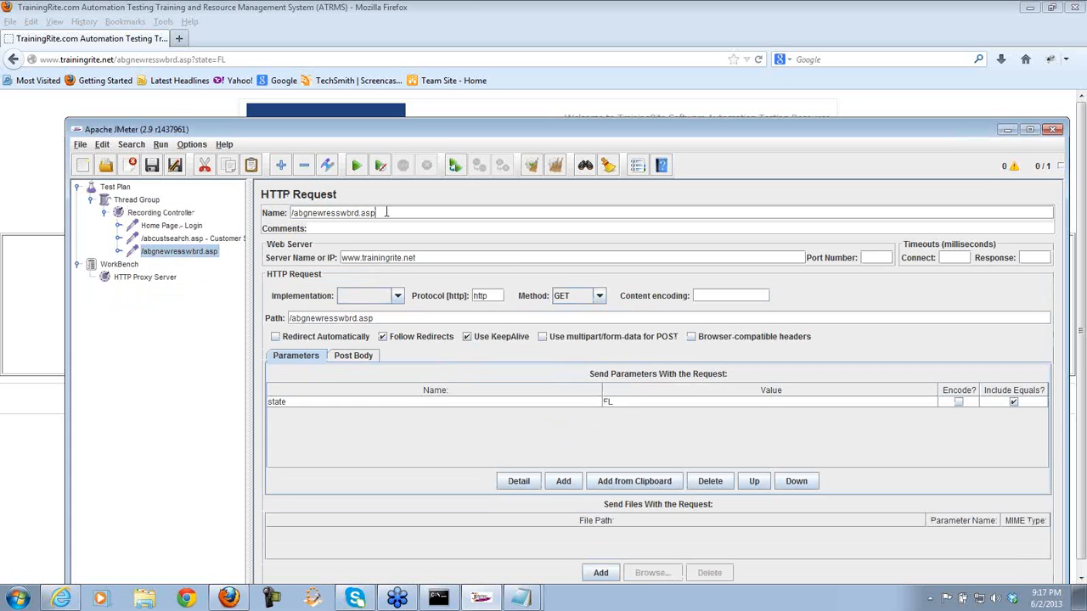
mouse_move(445, 129)
mouse_down()
mouse_move(441, 529)
mouse_move(448, 114)
mouse_move(426, 138)
mouse_up()
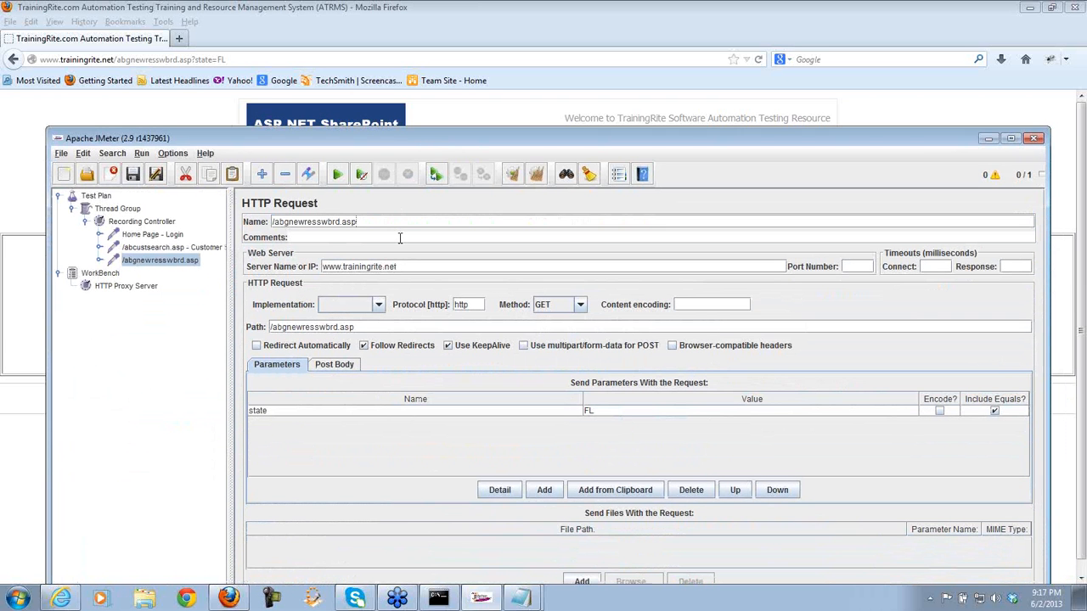
text(- Location)
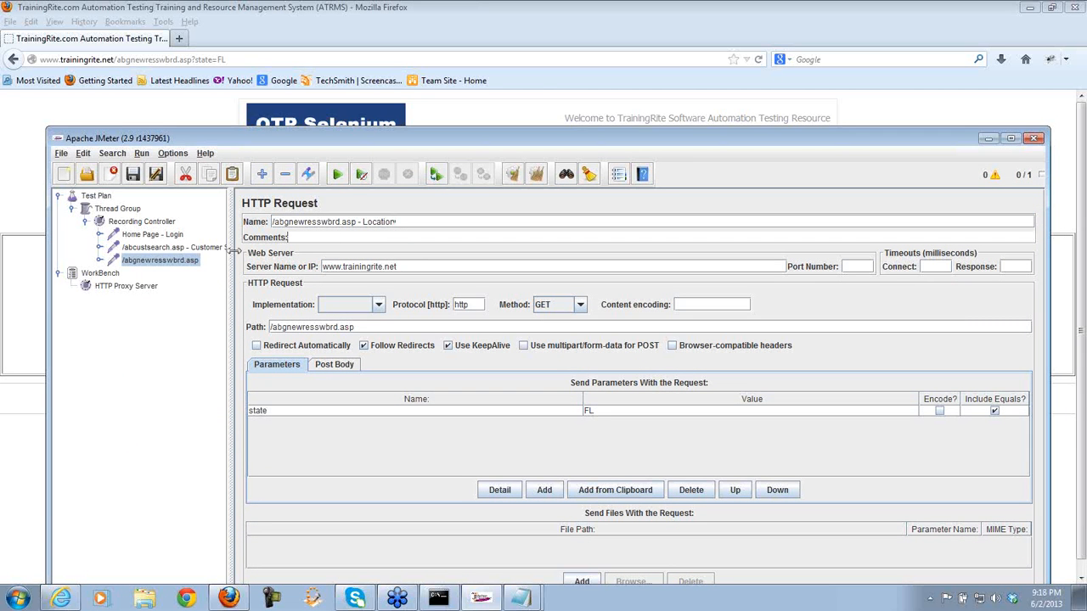
- Widen the tree to show full request names and stop the HTTP Proxy Server
click(203, 248)
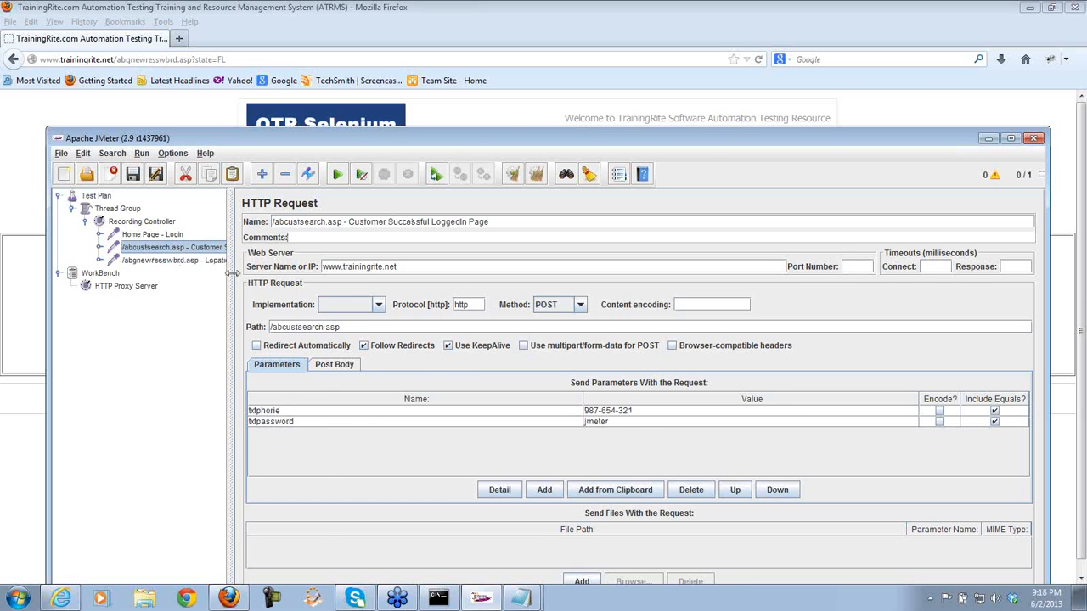
drag(230, 272, 304, 273)
drag(391, 140, 374, 55)
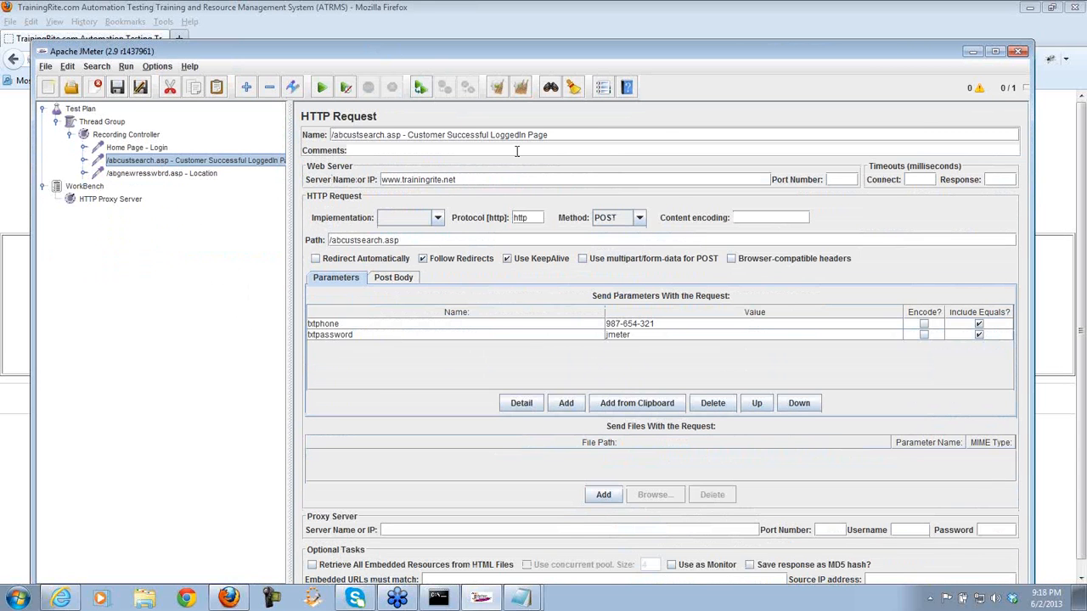
drag(534, 53, 528, 26)
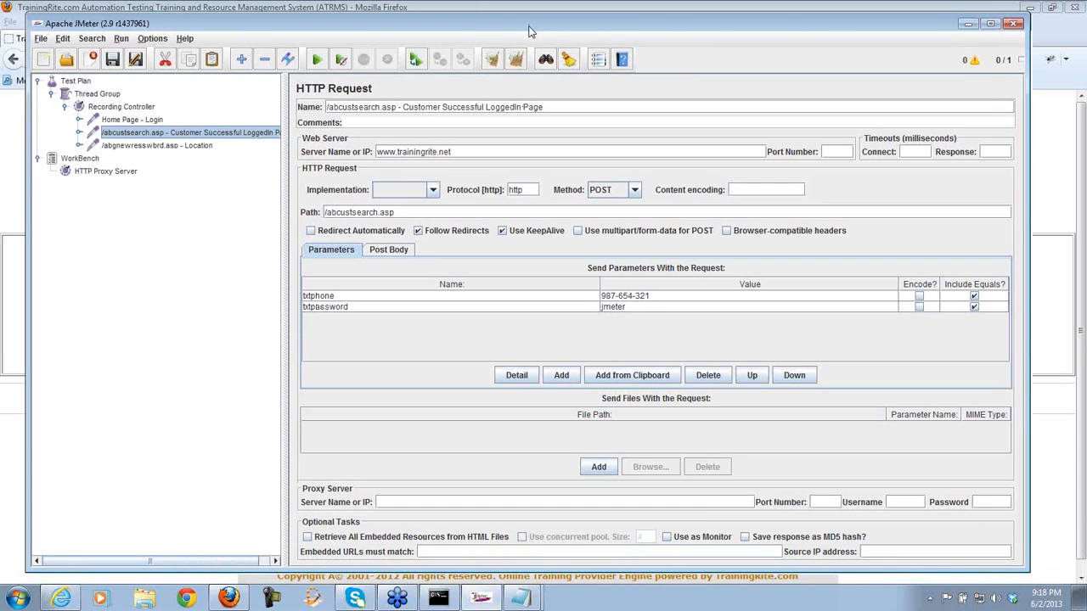
click(122, 171)
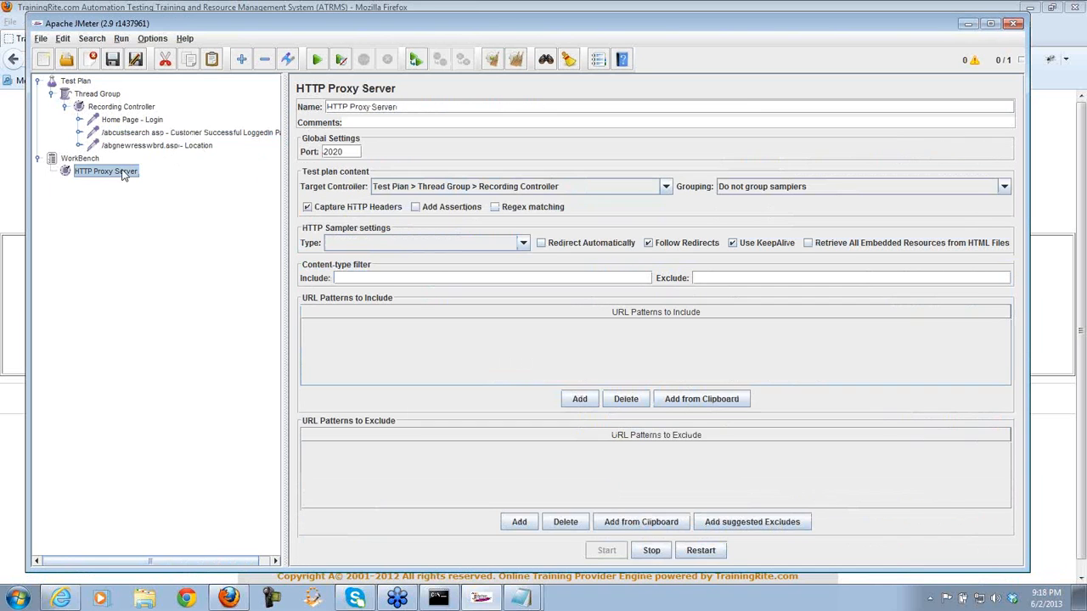
click(651, 551)
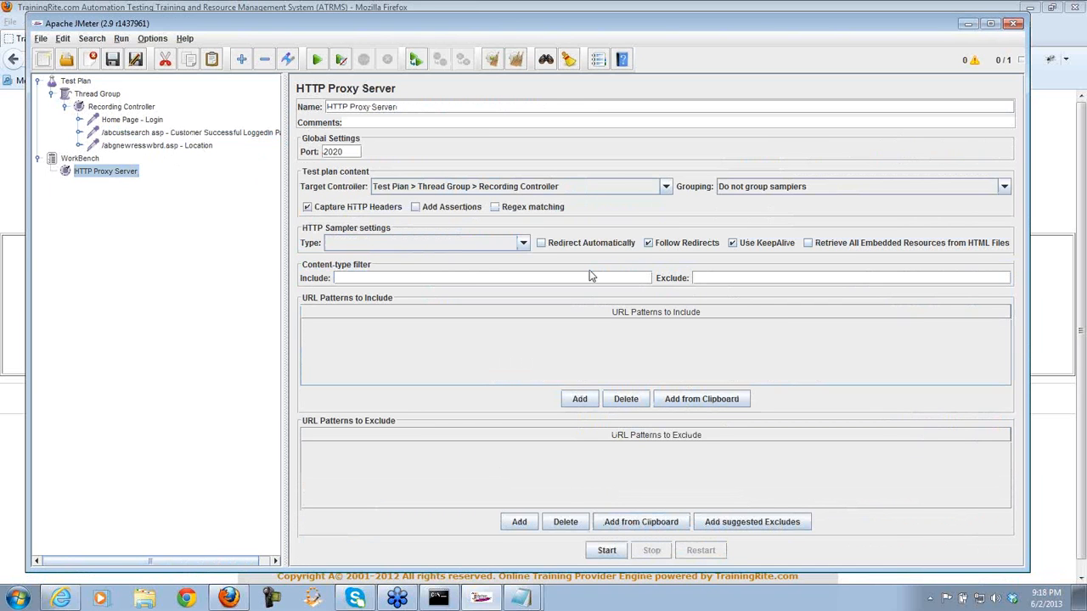
- Add a View Results Tree listener to the Thread Group
click(106, 96)
right_click(107, 96)
mouse_move(200, 105)
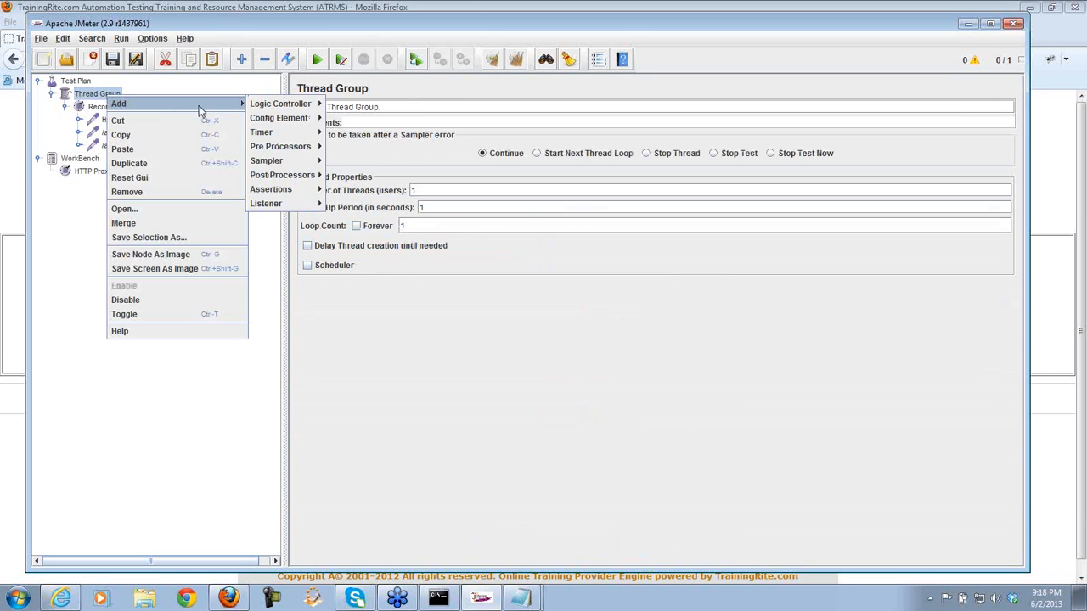
mouse_move(285, 205)
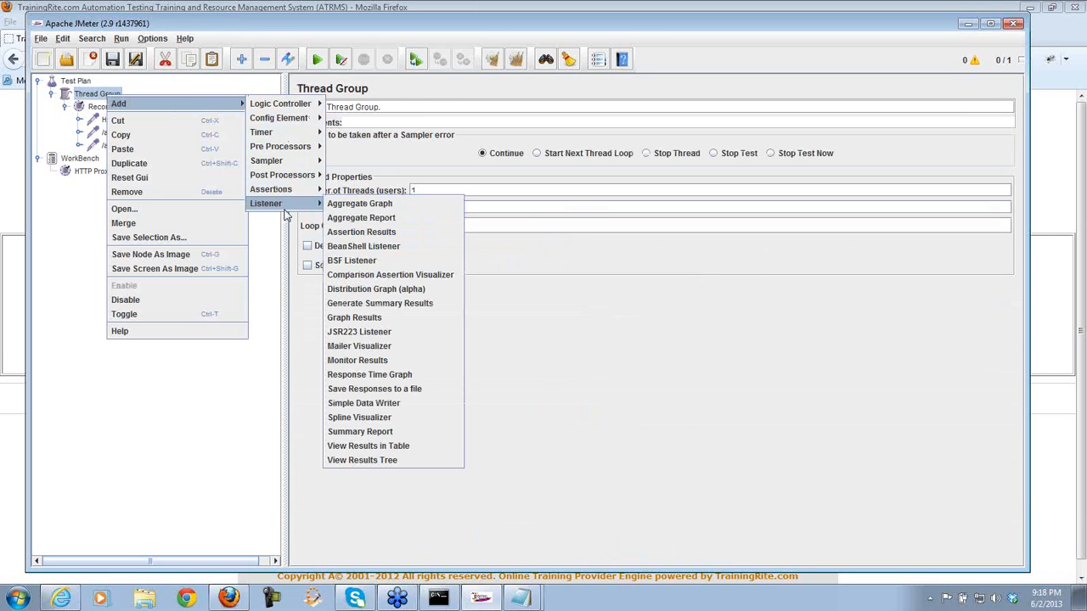
click(378, 459)
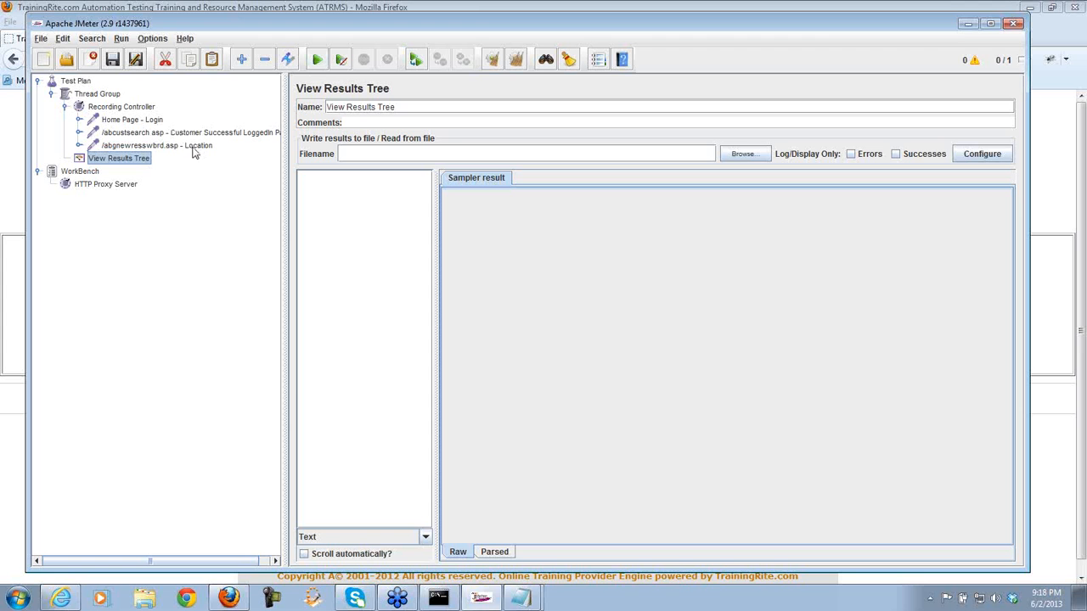
- Start the test, saving the plan as TrainingRiteNET_PostProcessor_Locations.jmx
click(317, 60)
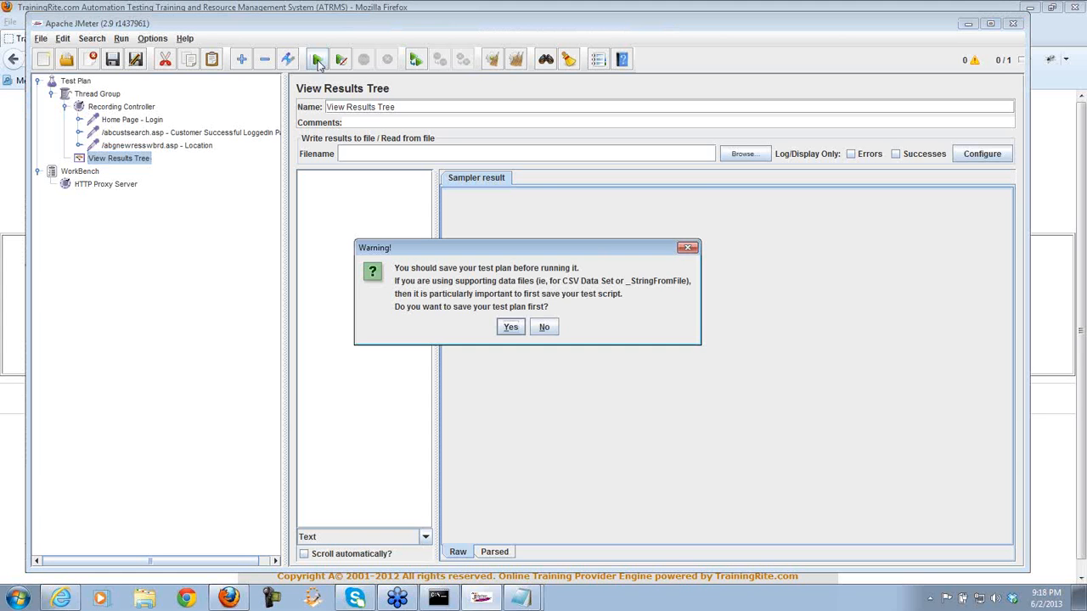
click(511, 326)
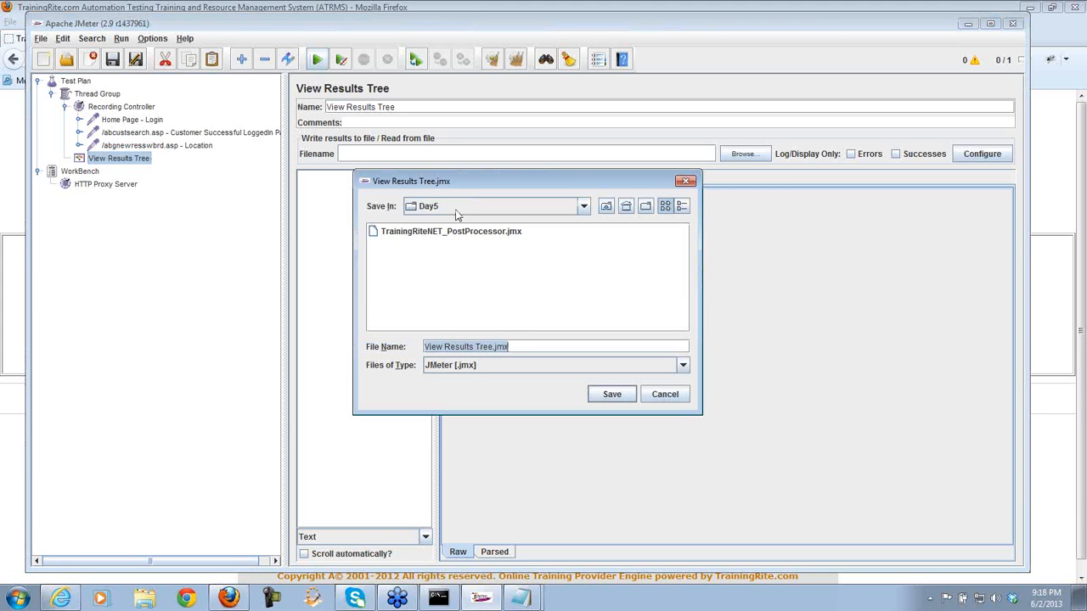
click(494, 347)
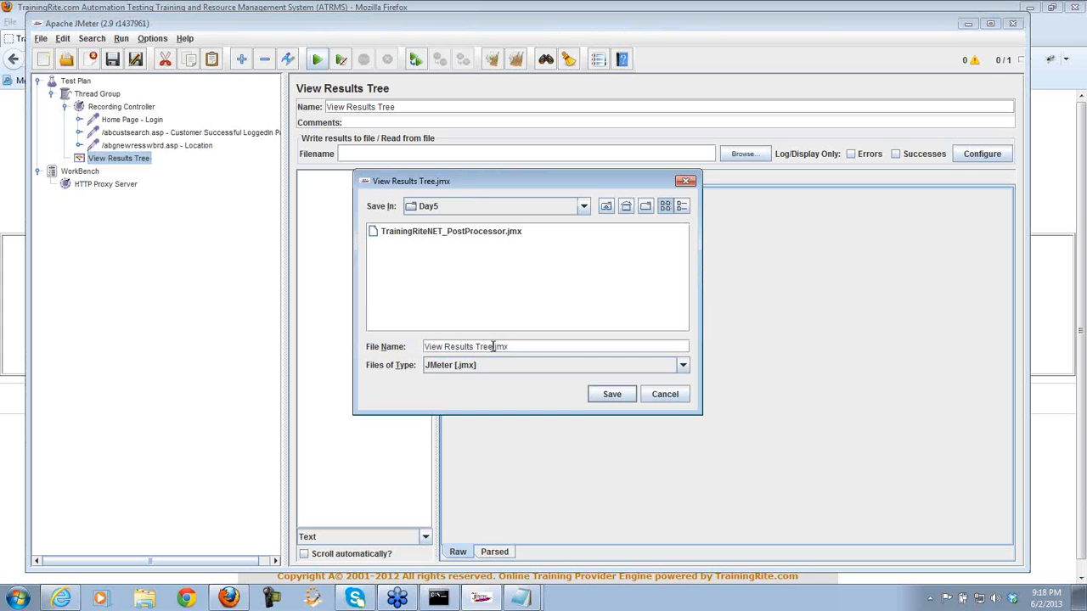
click(478, 235)
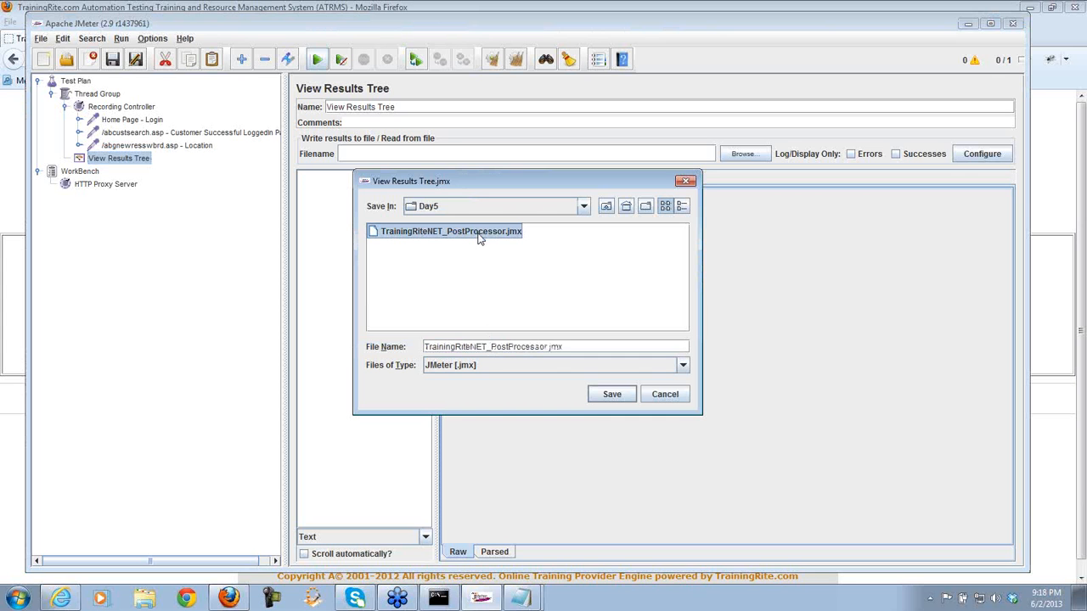
click(546, 347)
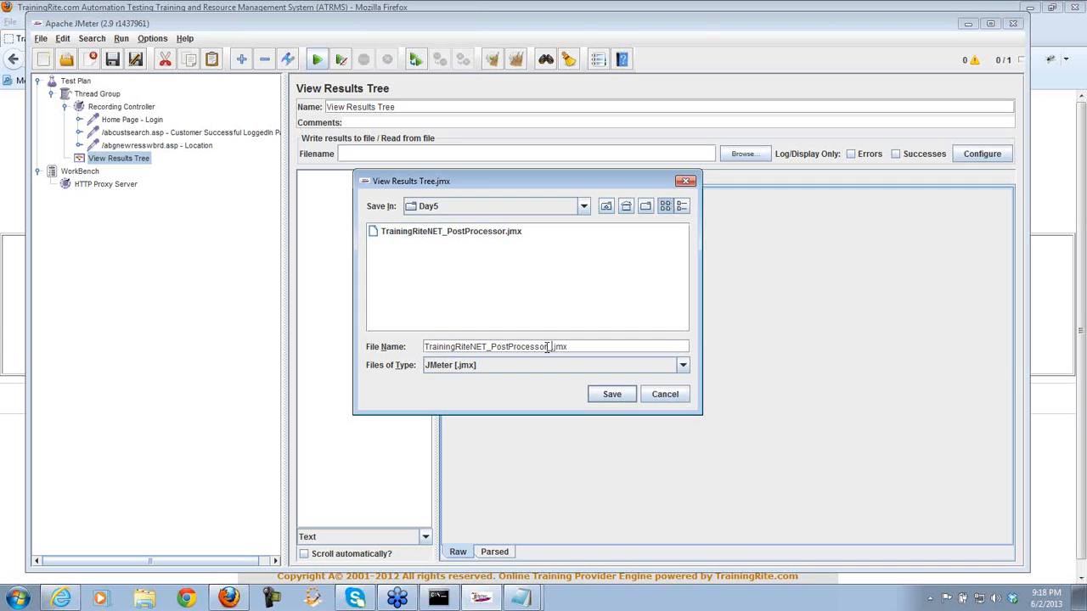
text(_Loca)
text(tions)
key(Return)
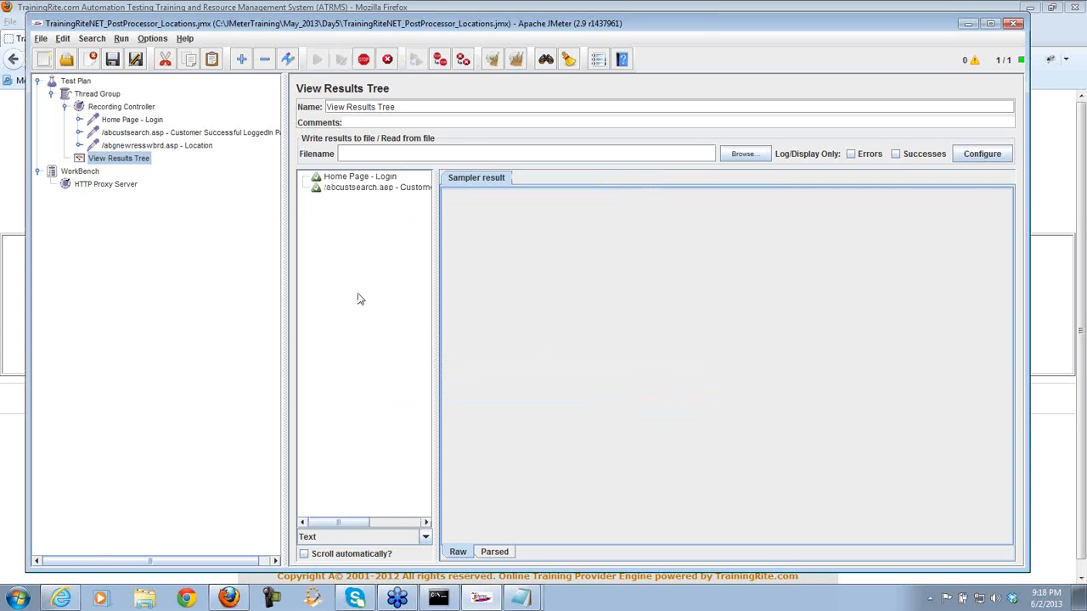
- Inspect the Home Page - Login request and response, rendered as HTML (download resources)
drag(436, 260, 463, 259)
click(384, 179)
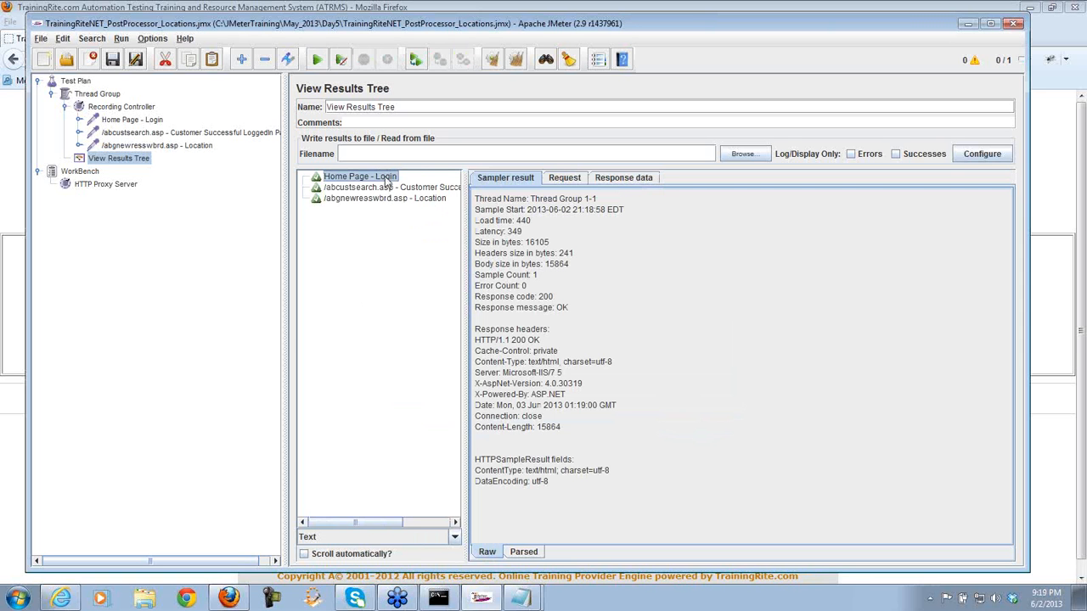
click(563, 180)
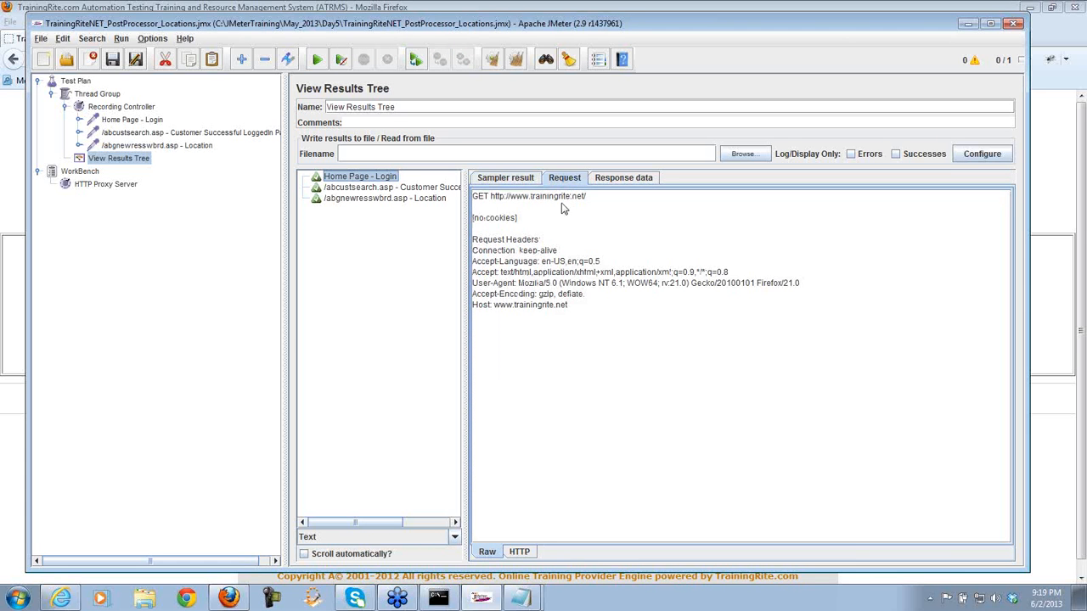
click(629, 178)
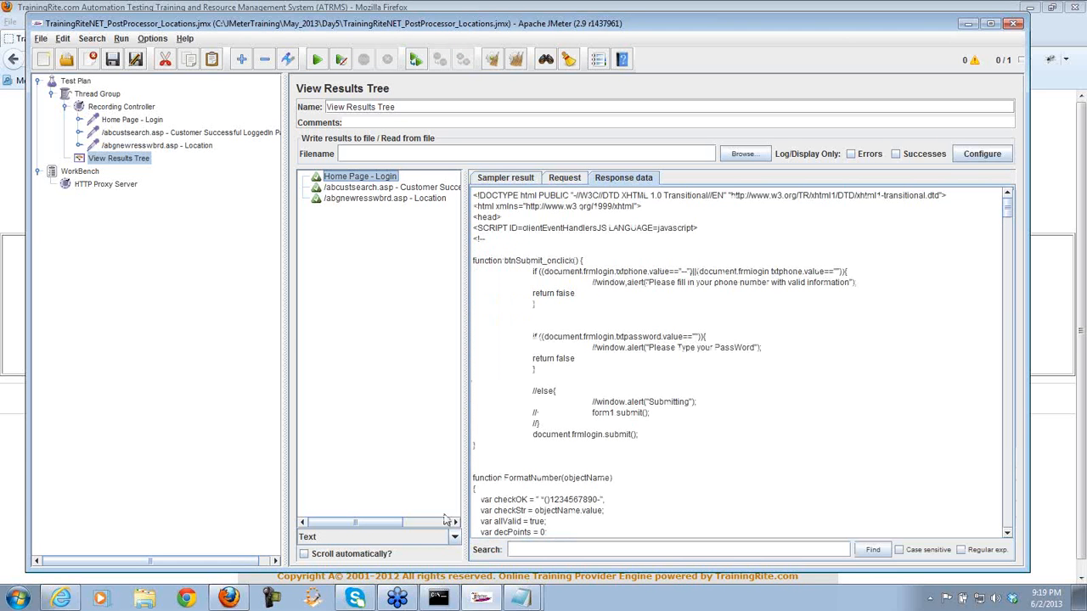
click(453, 537)
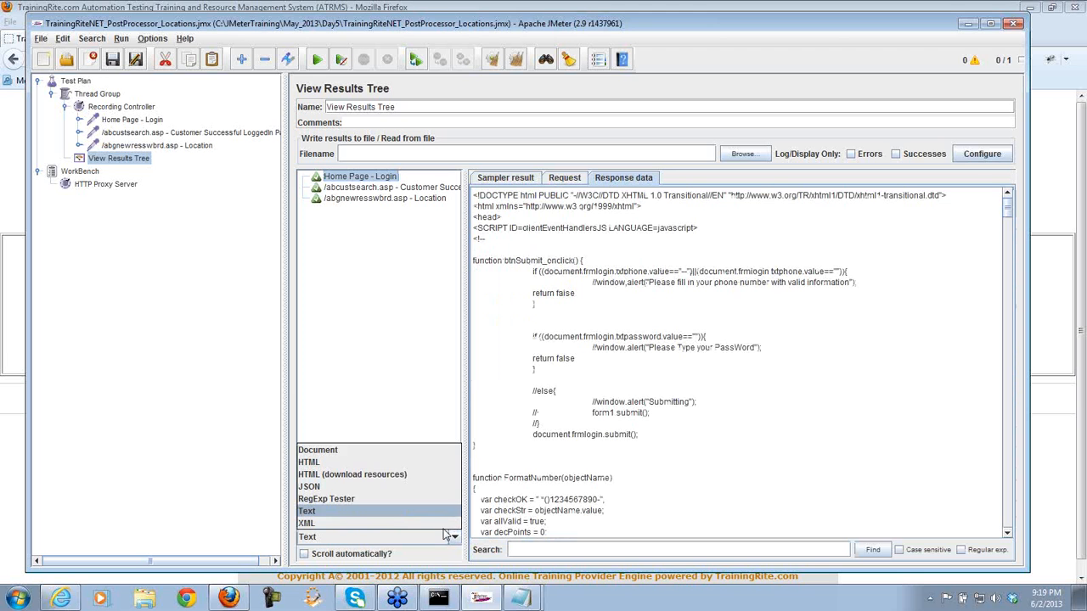
click(365, 475)
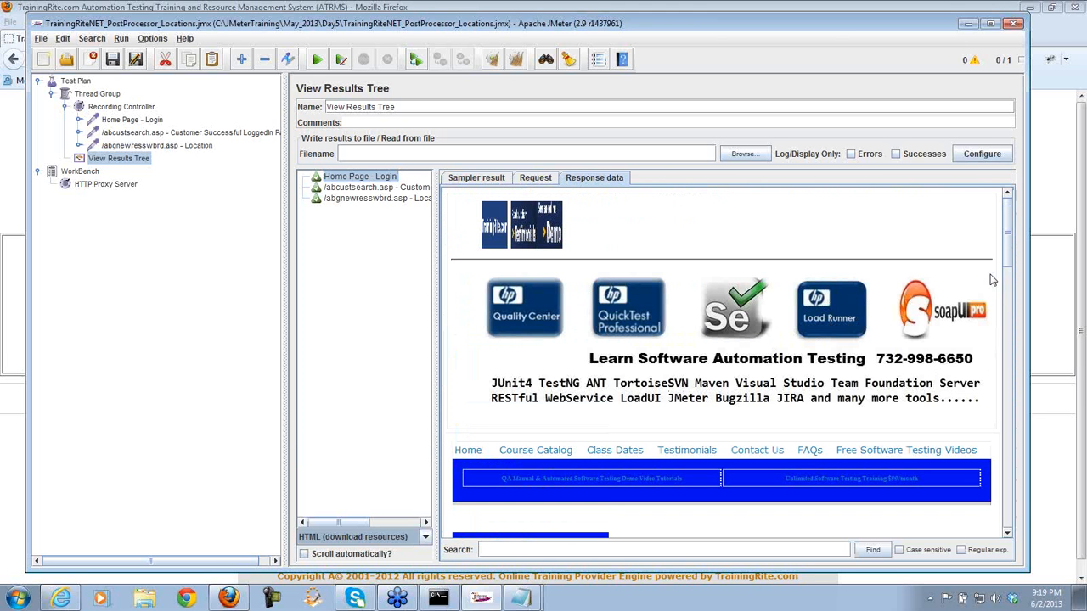
- View the /abcustsearch.asp result showing the customer profile page
drag(1007, 240, 1006, 353)
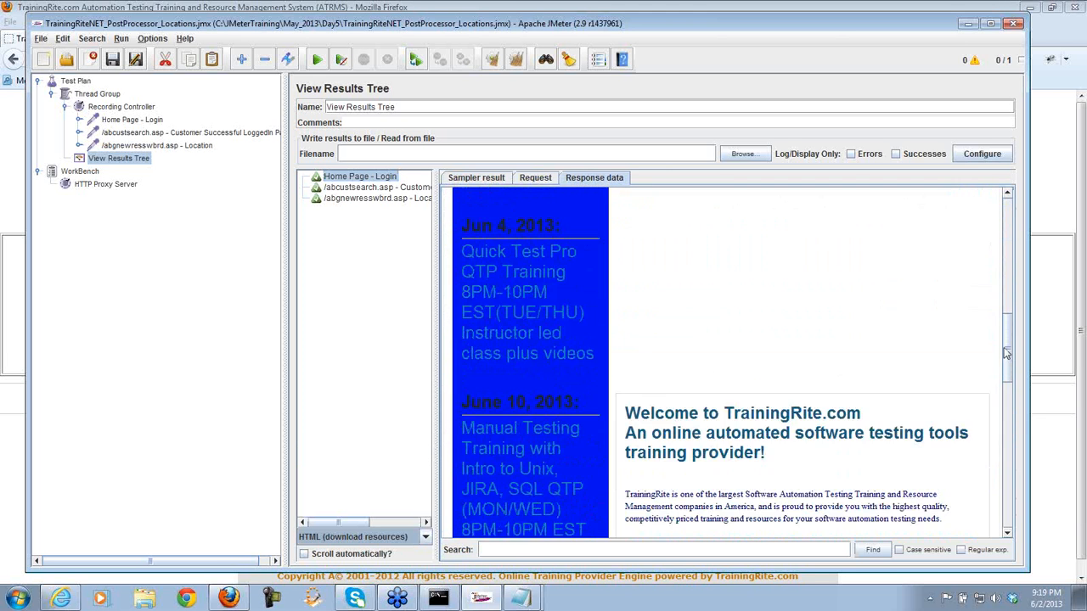
scroll(937, 379, down, 5)
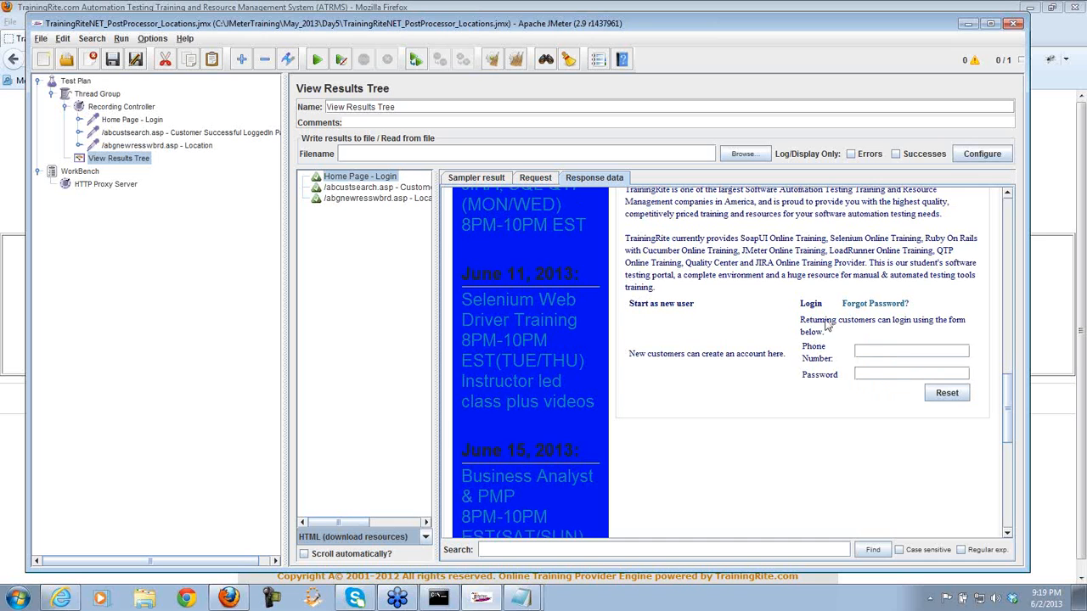
click(384, 188)
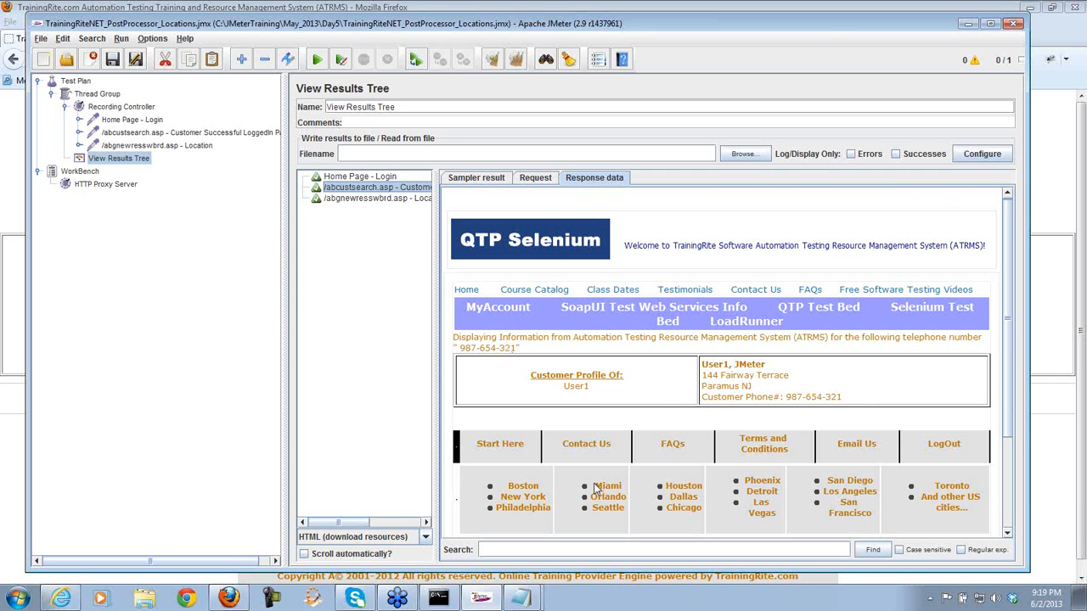
- Compare the Location and /abcustsearch.asp results, then view the /abcustsearch.asp sampler's settings
click(386, 199)
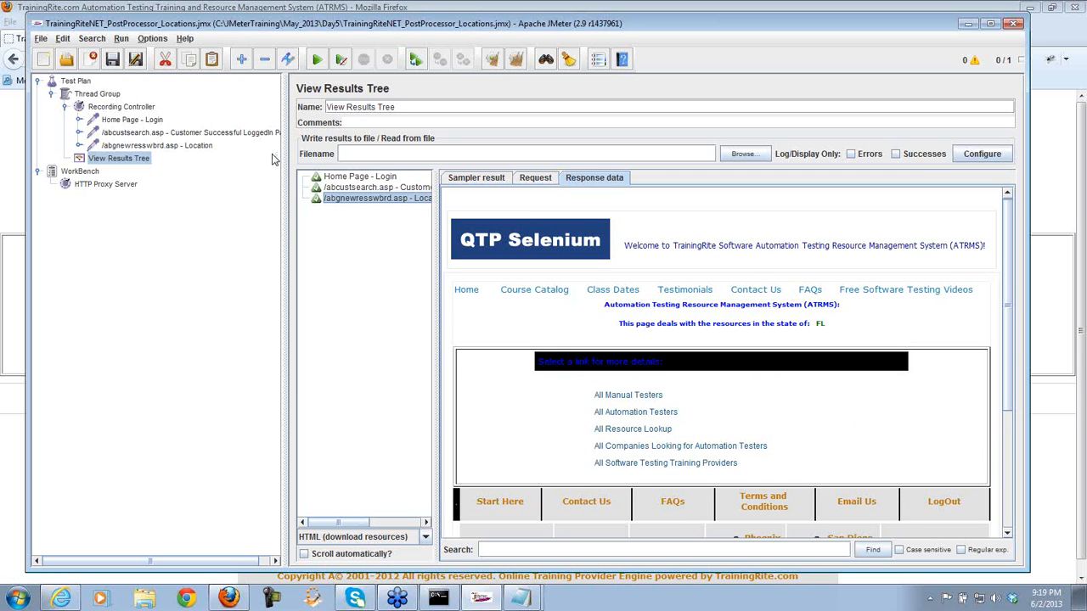
click(346, 187)
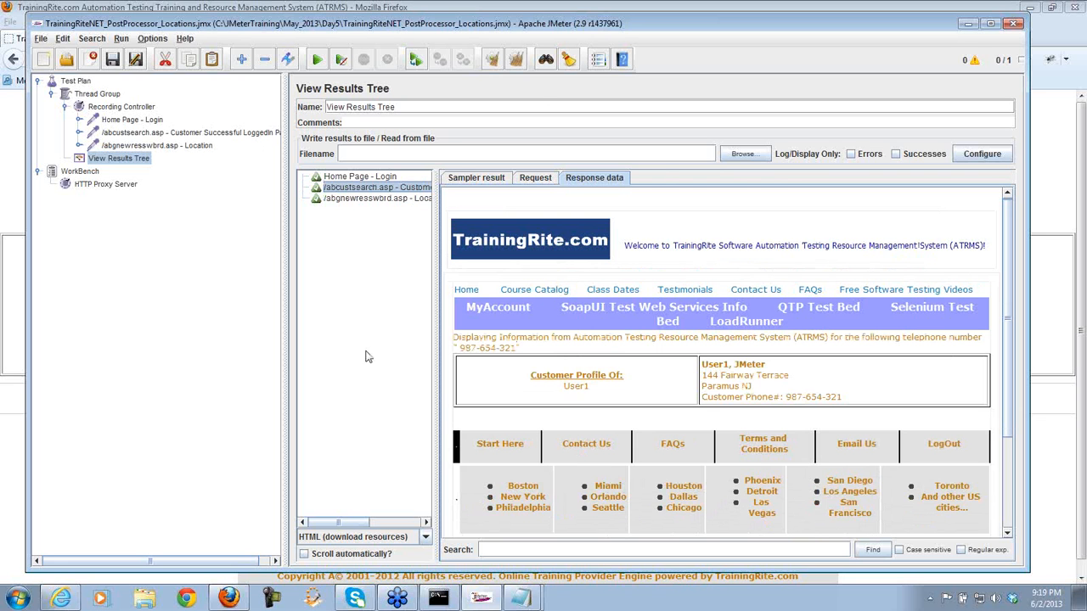
click(181, 133)
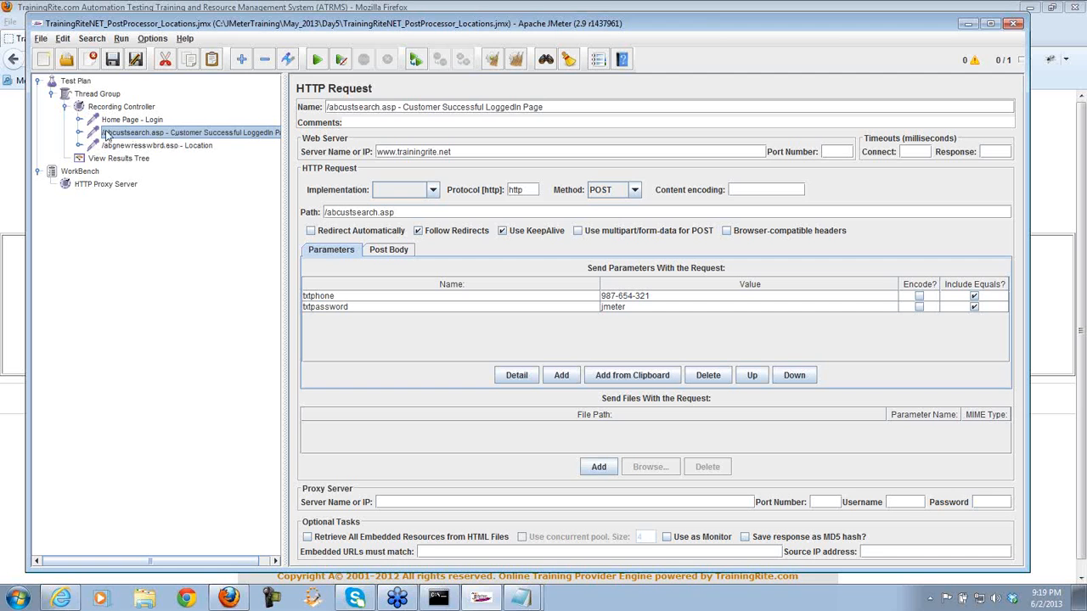
click(79, 134)
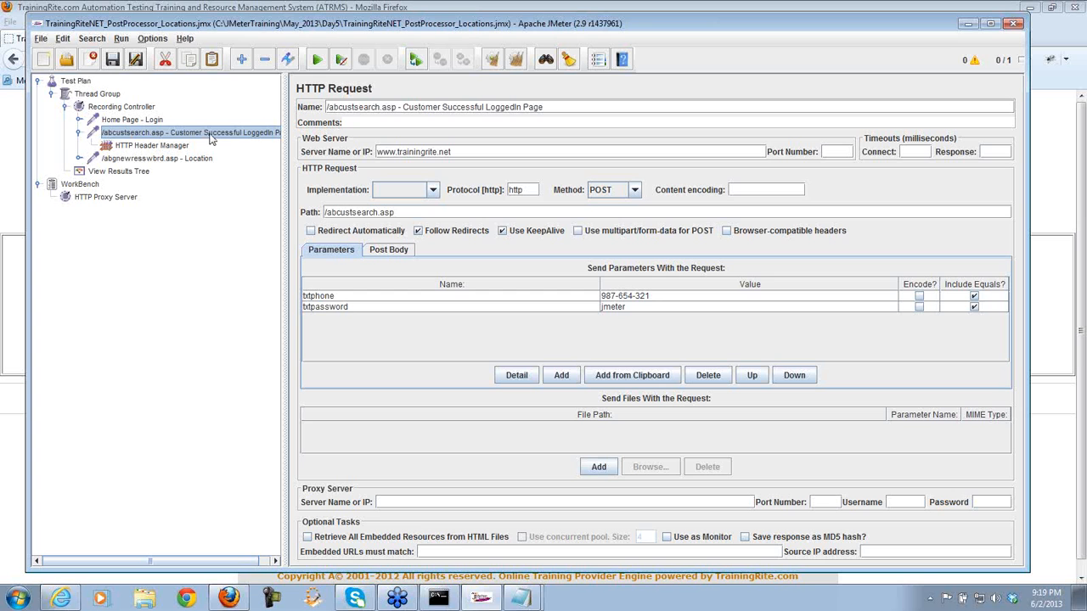
click(149, 173)
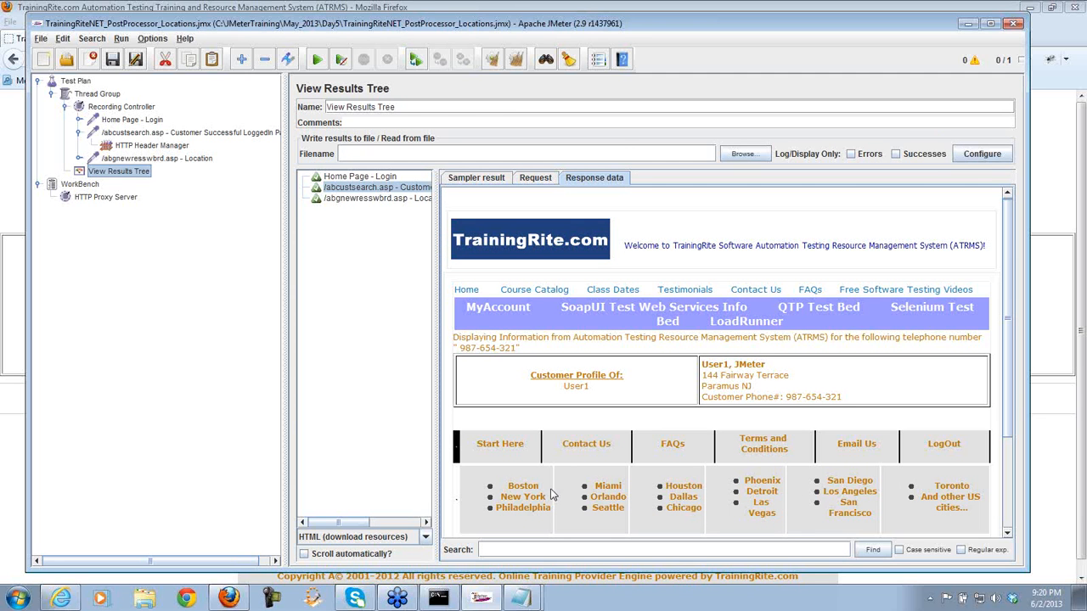
- Load the trainingrite.net home page in Internet Explorer
click(60, 599)
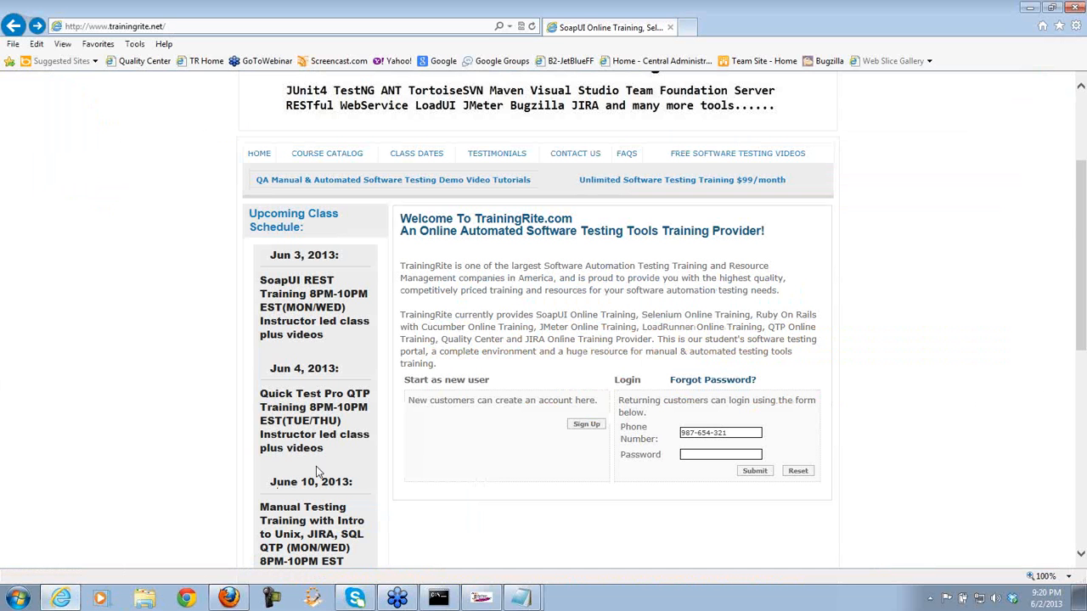
click(14, 26)
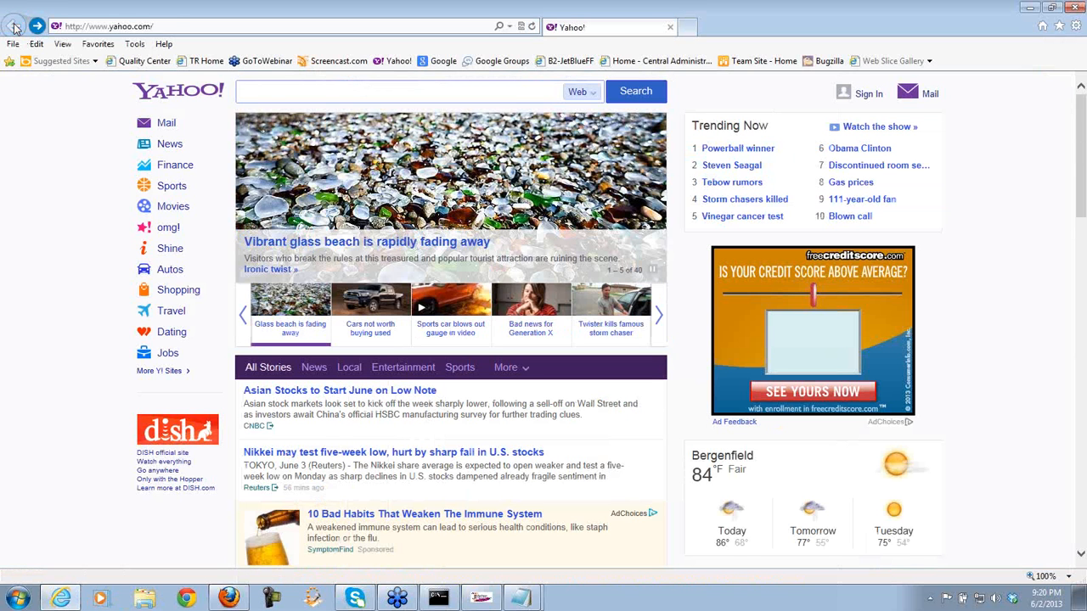
click(189, 26)
text(t)
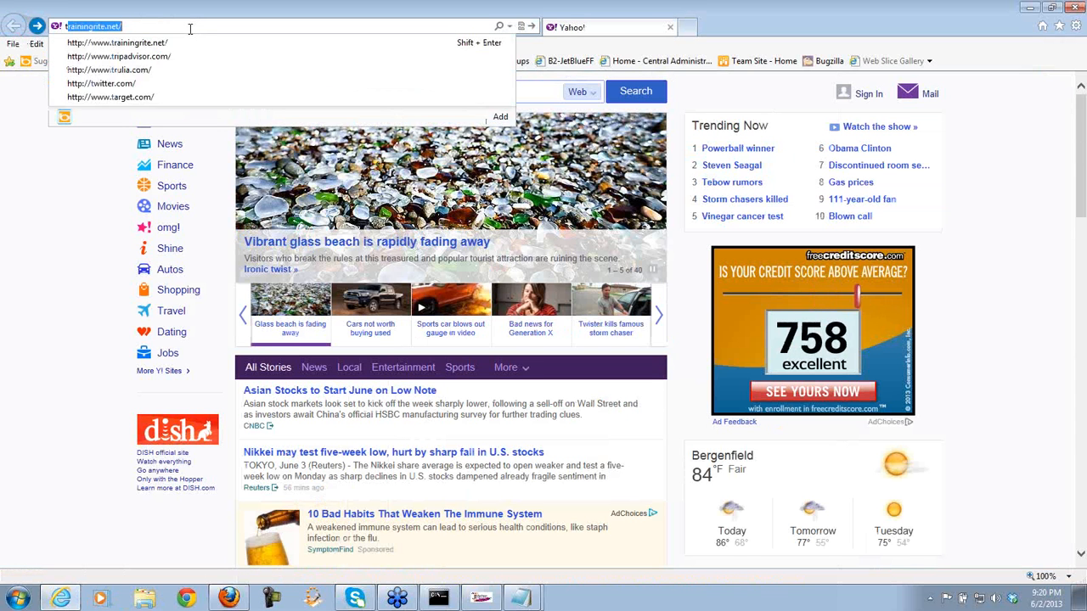
text(rainingri)
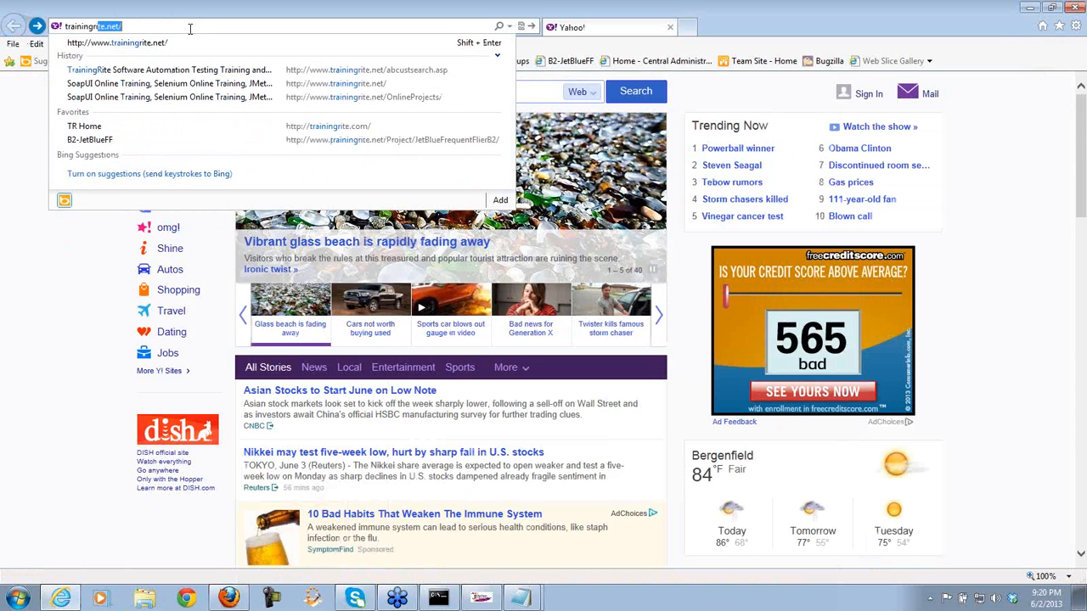
text(t)
key(Return)
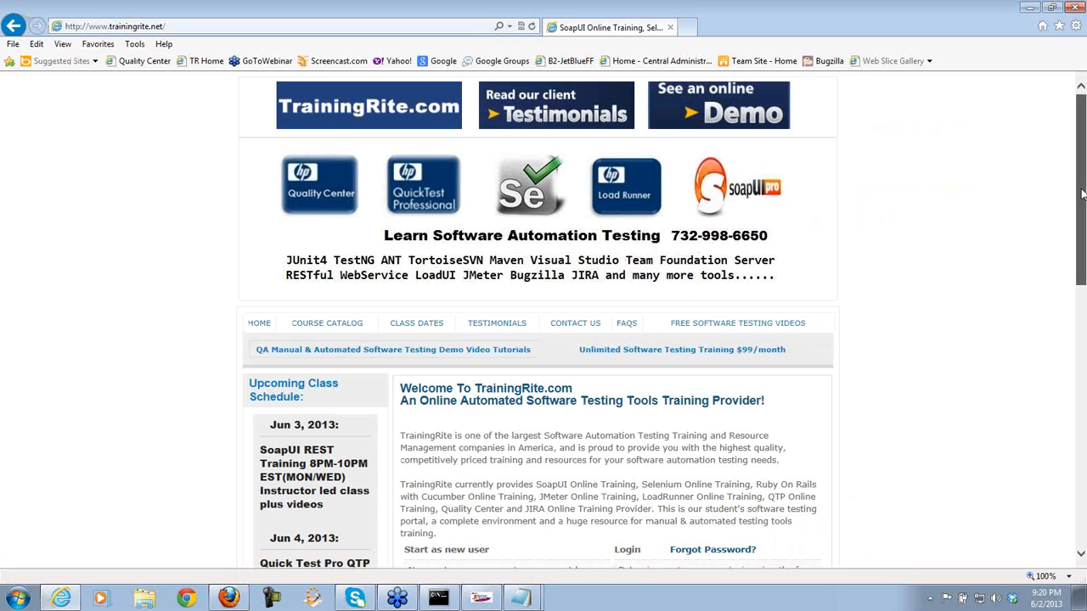
- Log in with the customer's phone number and password
scroll(978, 311, down, 4)
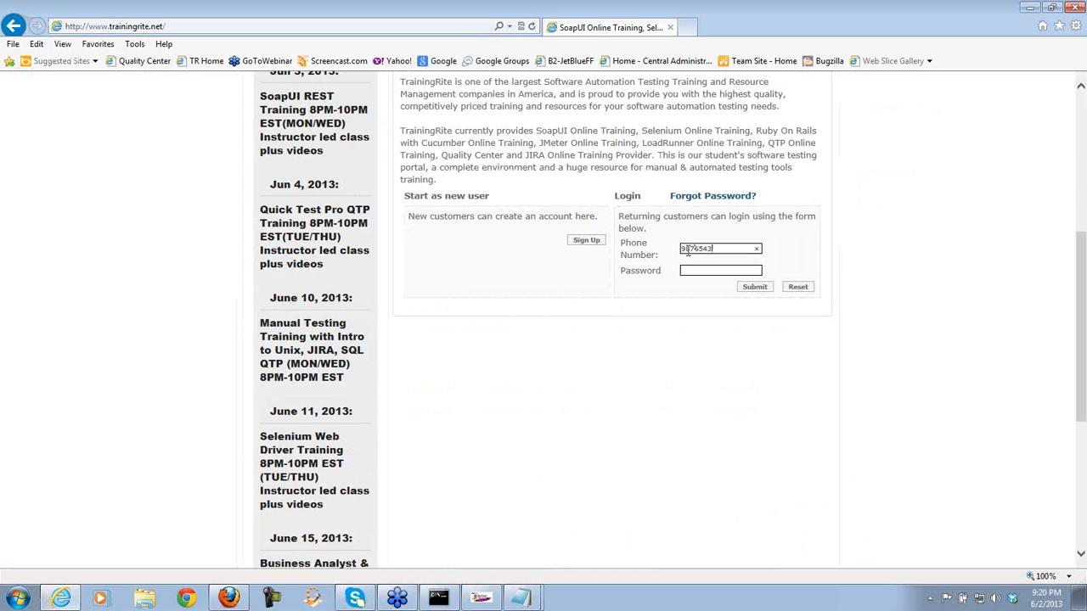
key(Tab)
text(•••)
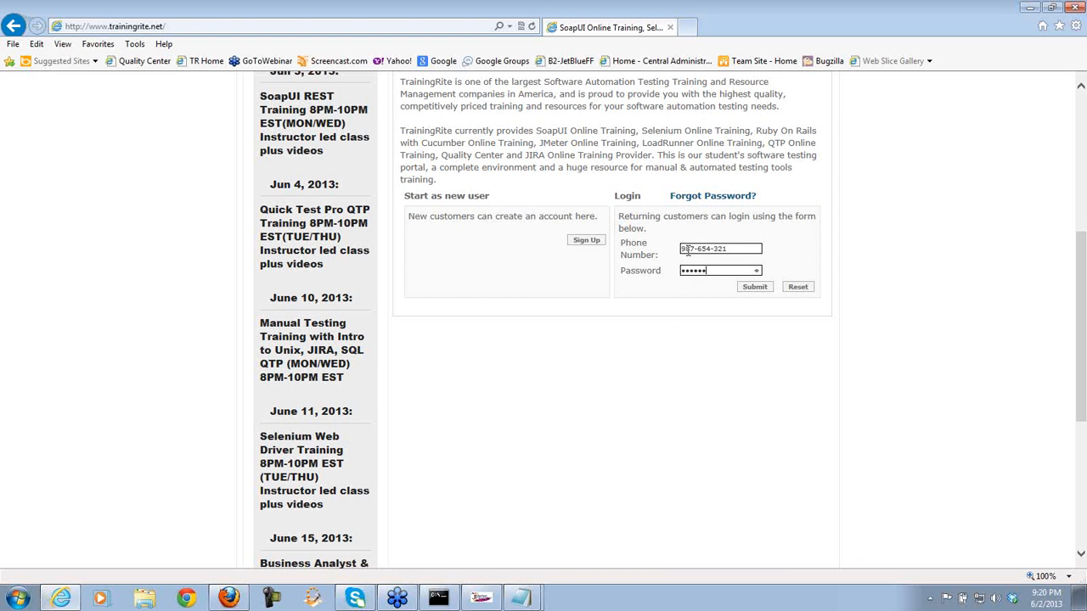
click(755, 287)
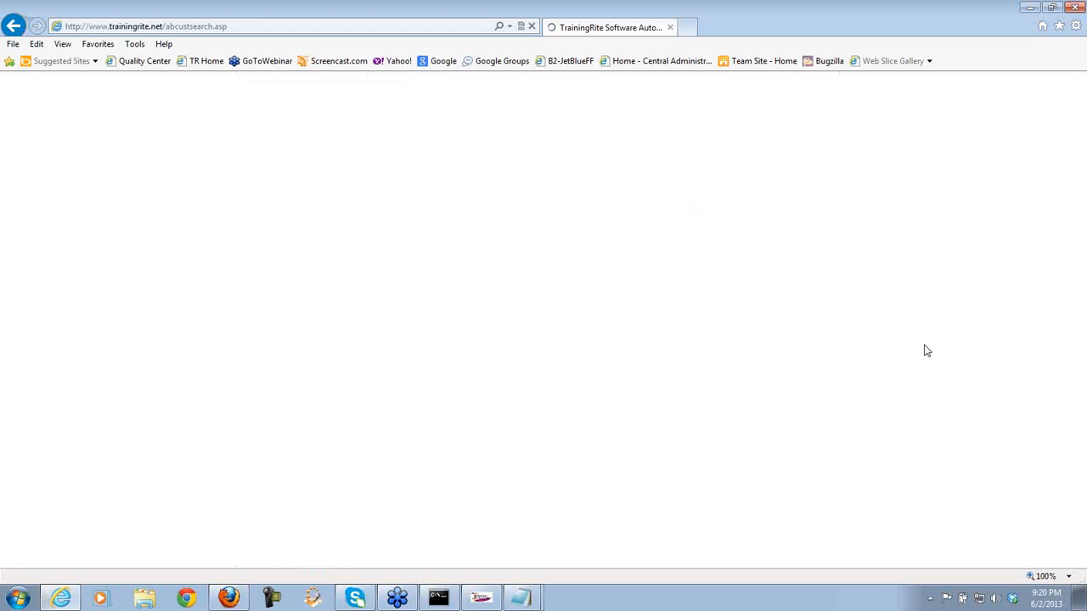
- Open the Los Angeles location page and check its state=CA value in the URL
scroll(1080, 246, down, 1)
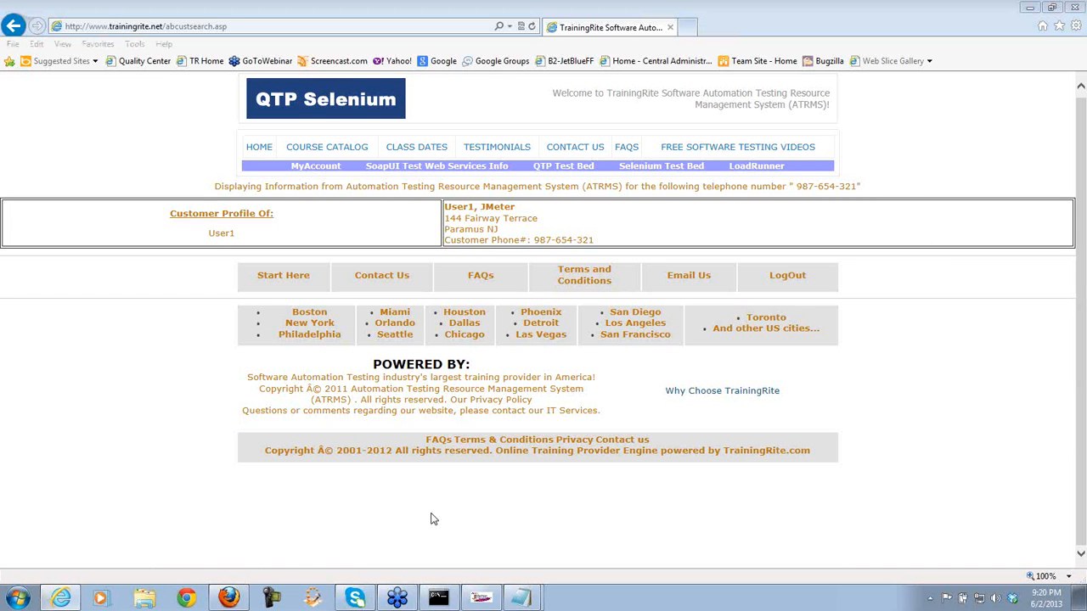
click(917, 232)
drag(99, 576, 346, 576)
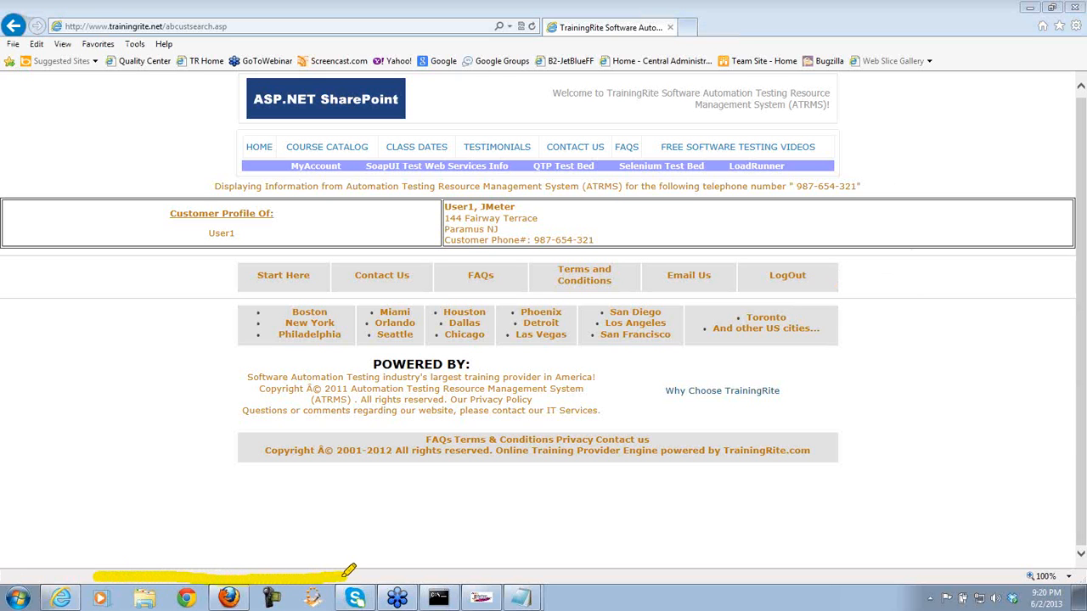
click(908, 206)
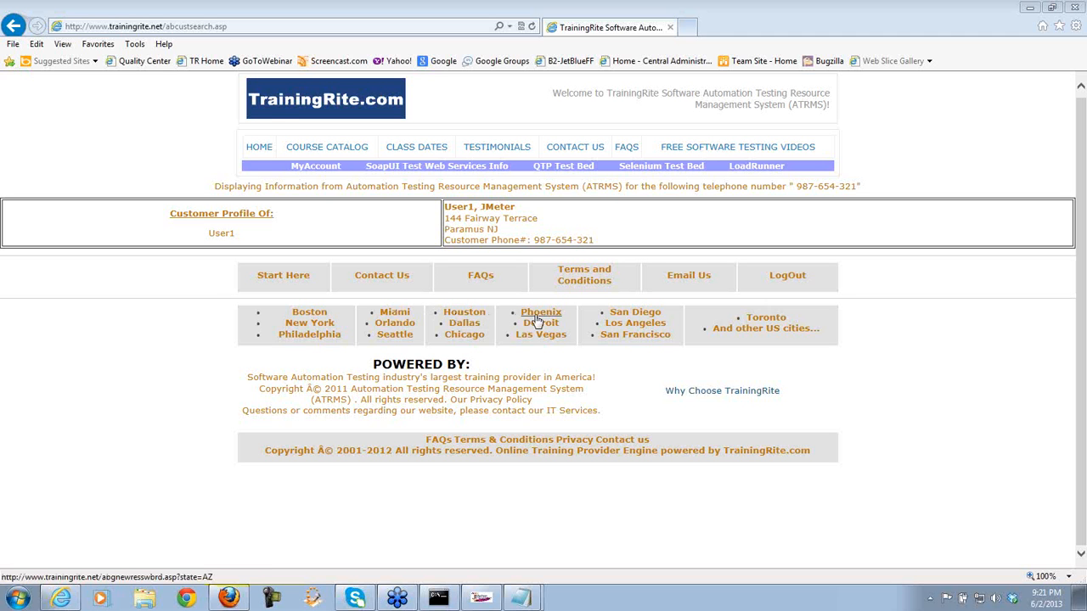
click(629, 327)
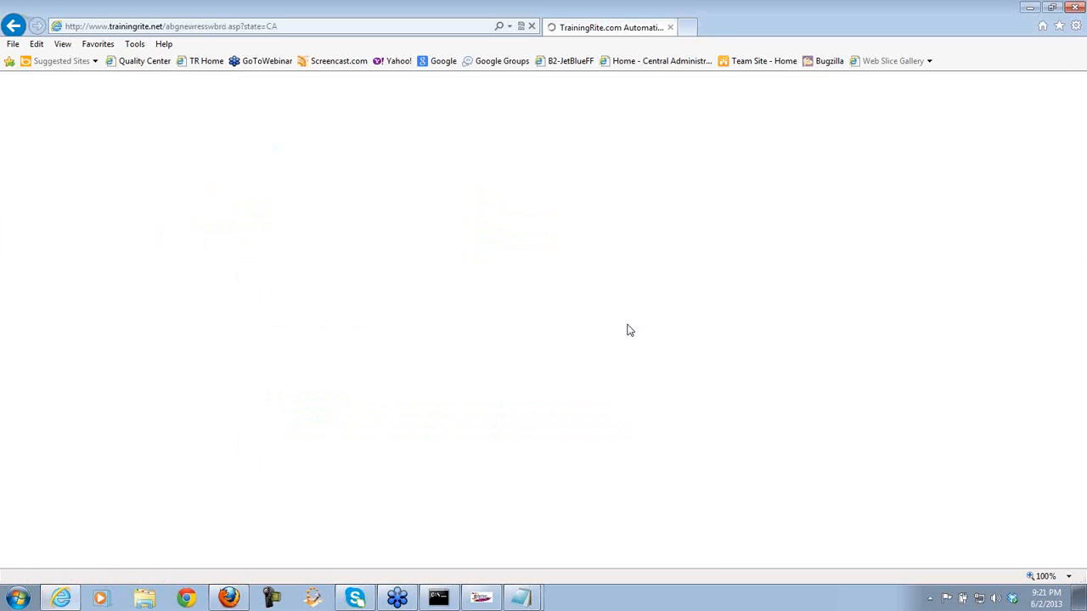
click(257, 26)
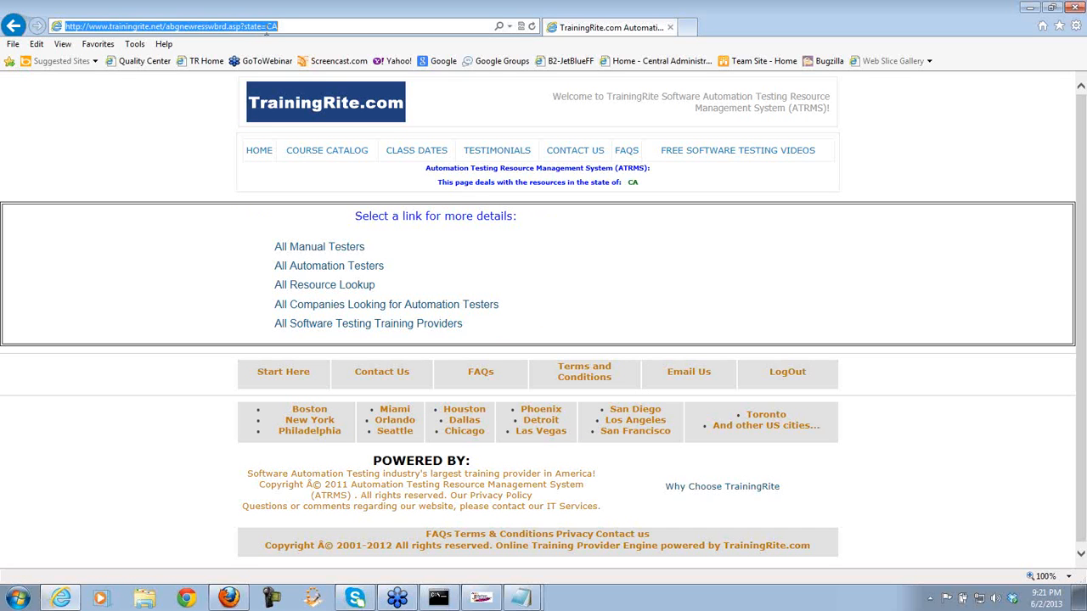
double_click(271, 27)
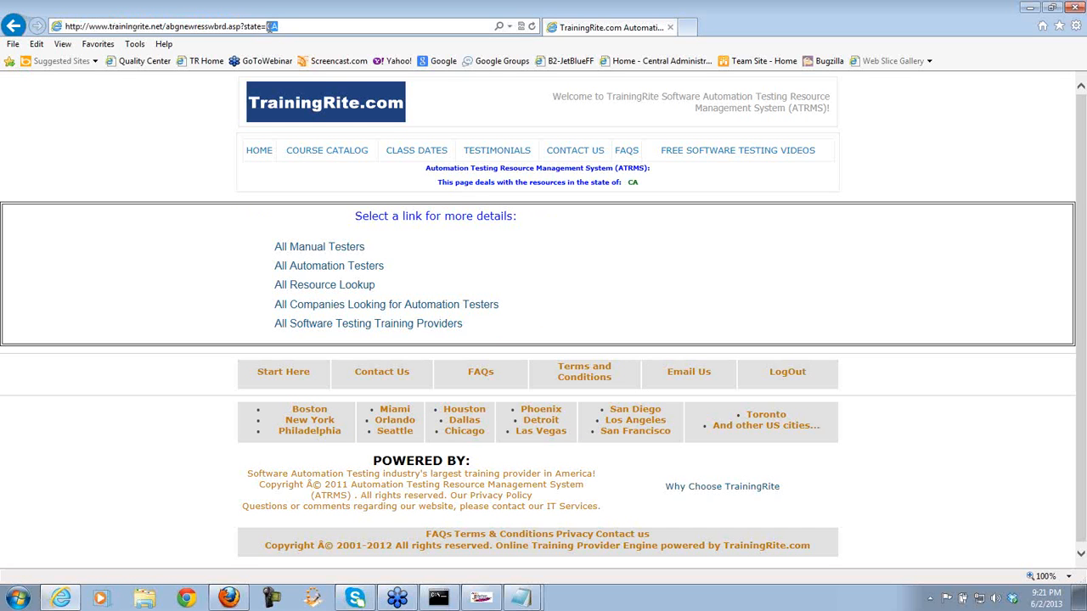
click(14, 26)
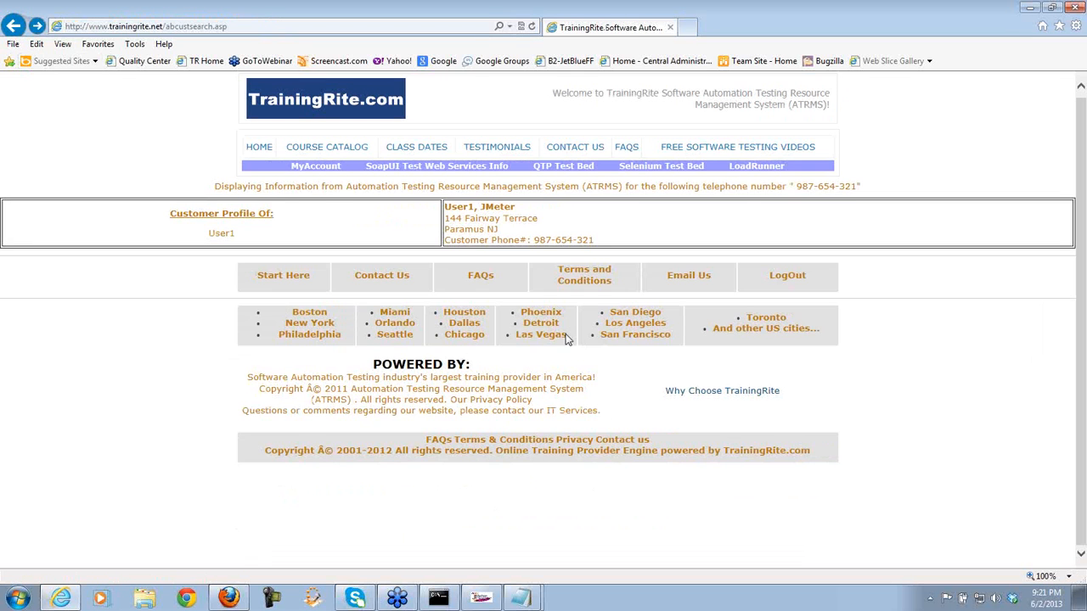
- Visit the Orlando (FL), New York and Philadelphia (PA) location pages in turn
click(390, 325)
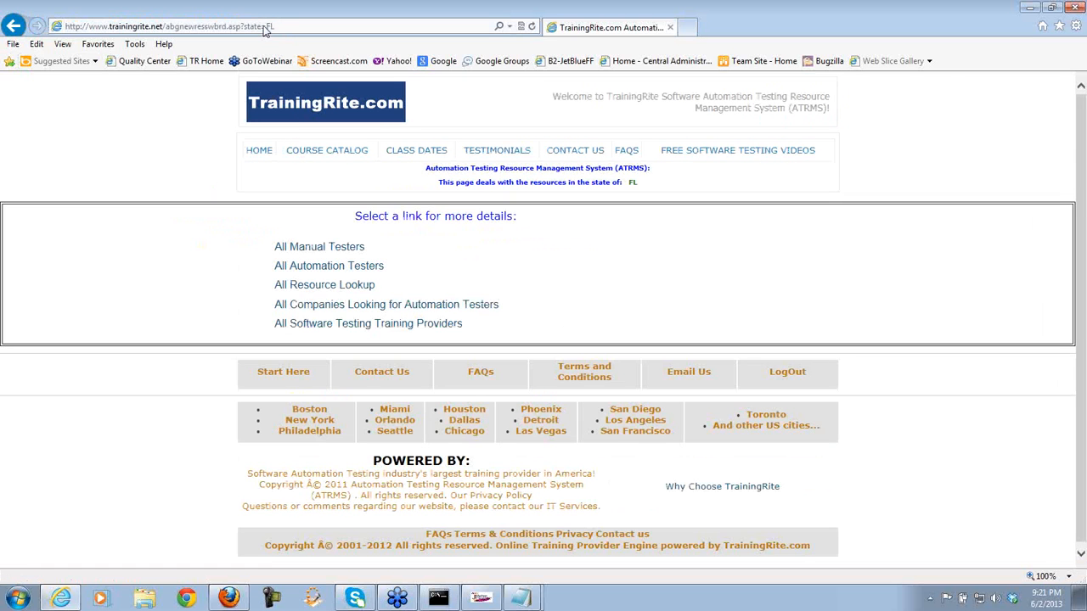
click(274, 27)
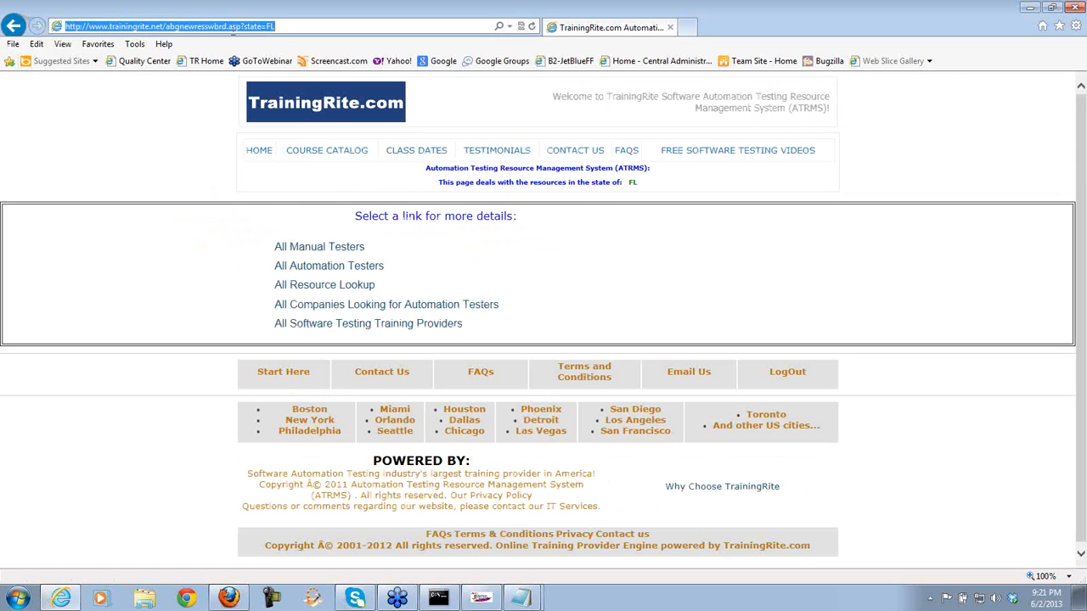
click(14, 26)
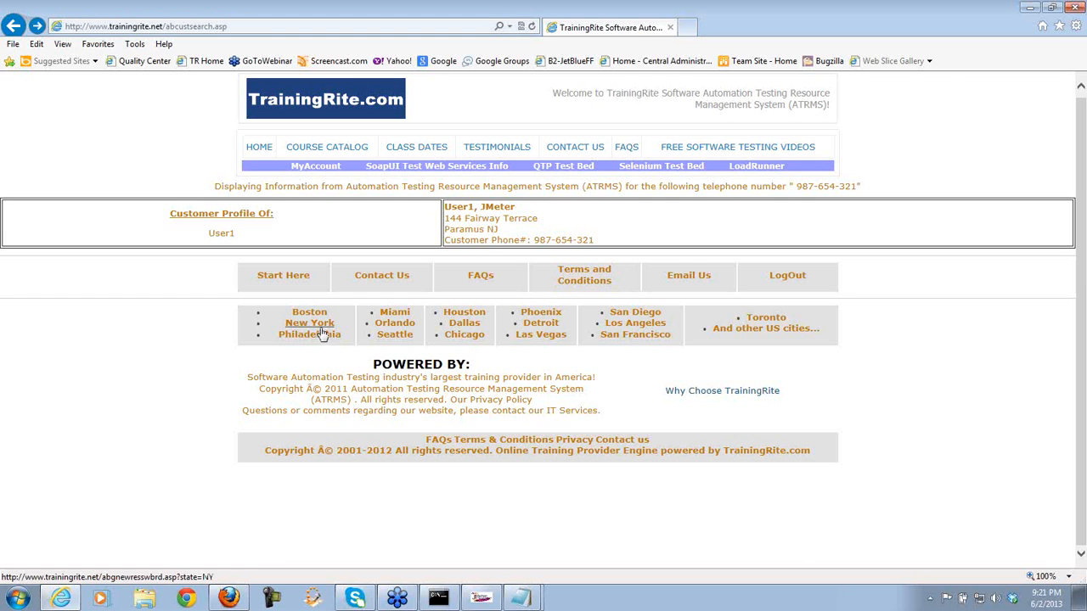
click(325, 328)
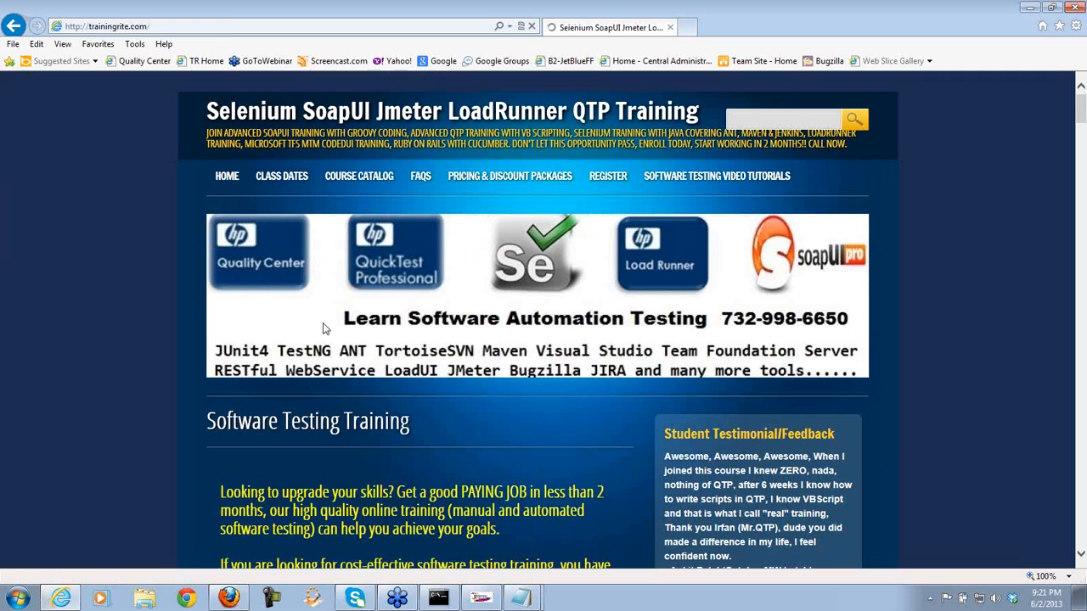
click(14, 27)
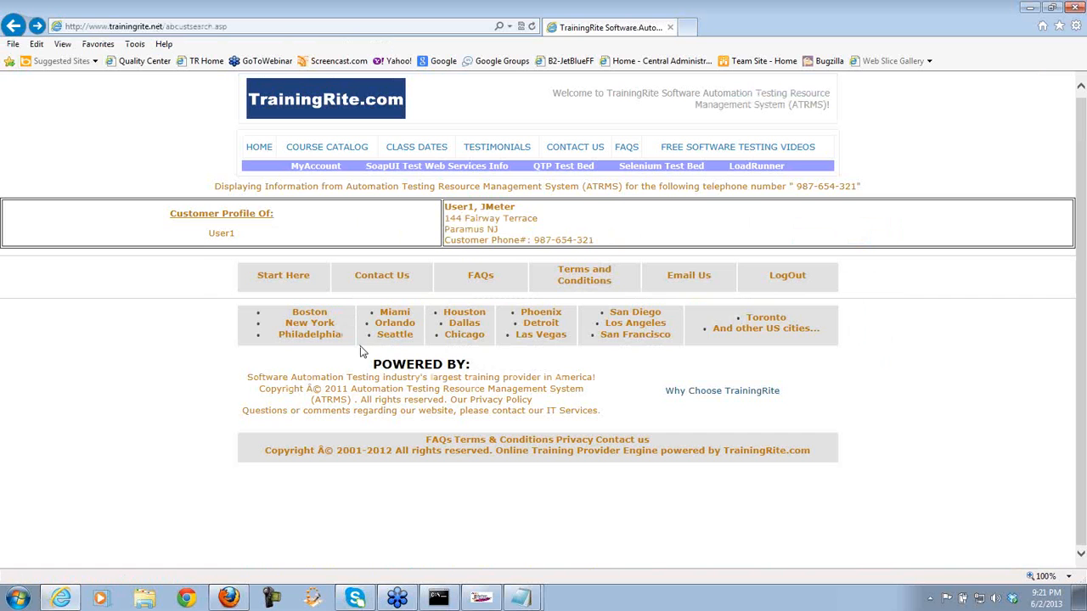
click(310, 335)
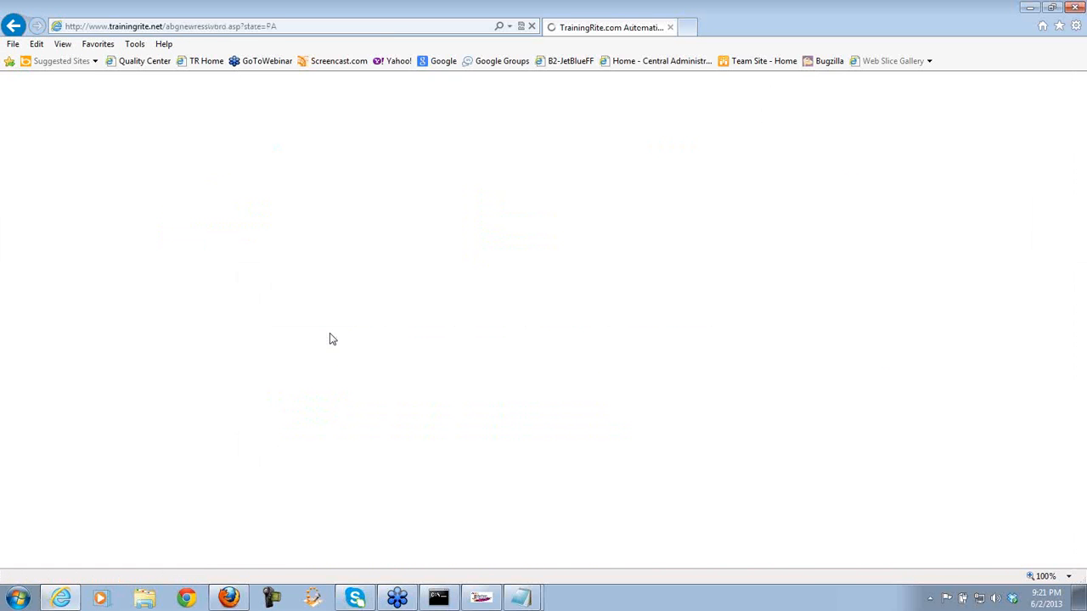
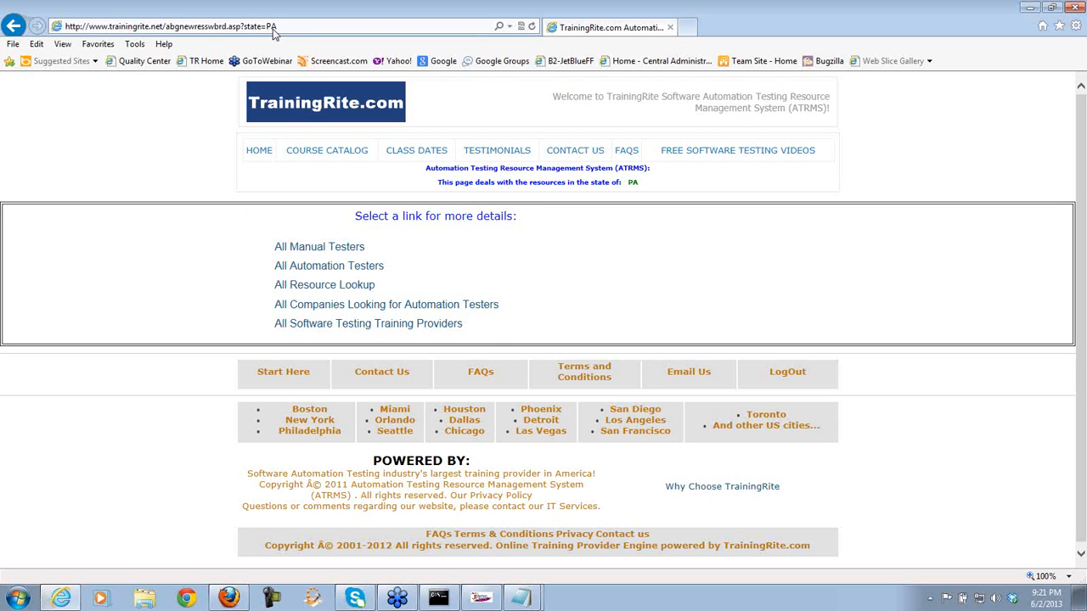
- Select state=PA in Internet Explorer's address bar and switch to the dashed-line Notepad note
click(286, 28)
drag(286, 28, 245, 24)
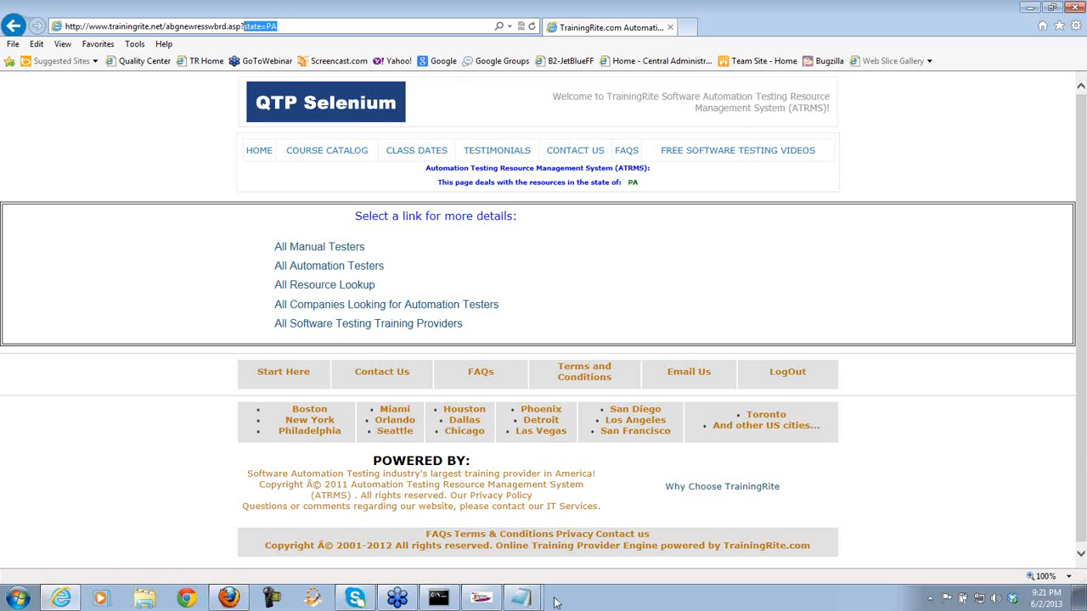
click(523, 601)
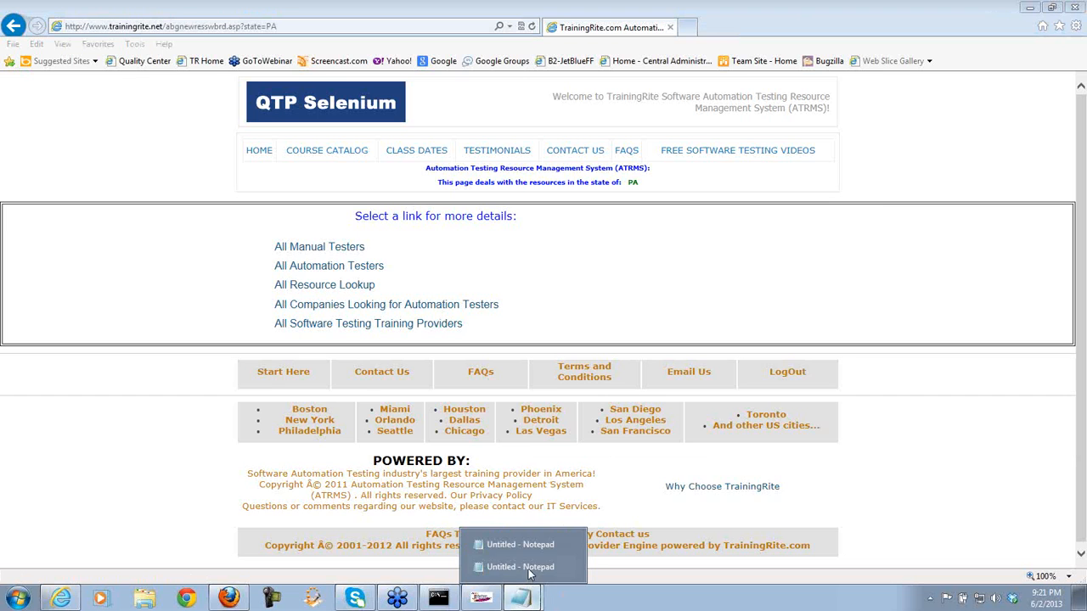
click(528, 576)
- Arrange the admin-page notes on the left and the dashed-line notes on the right
click(524, 599)
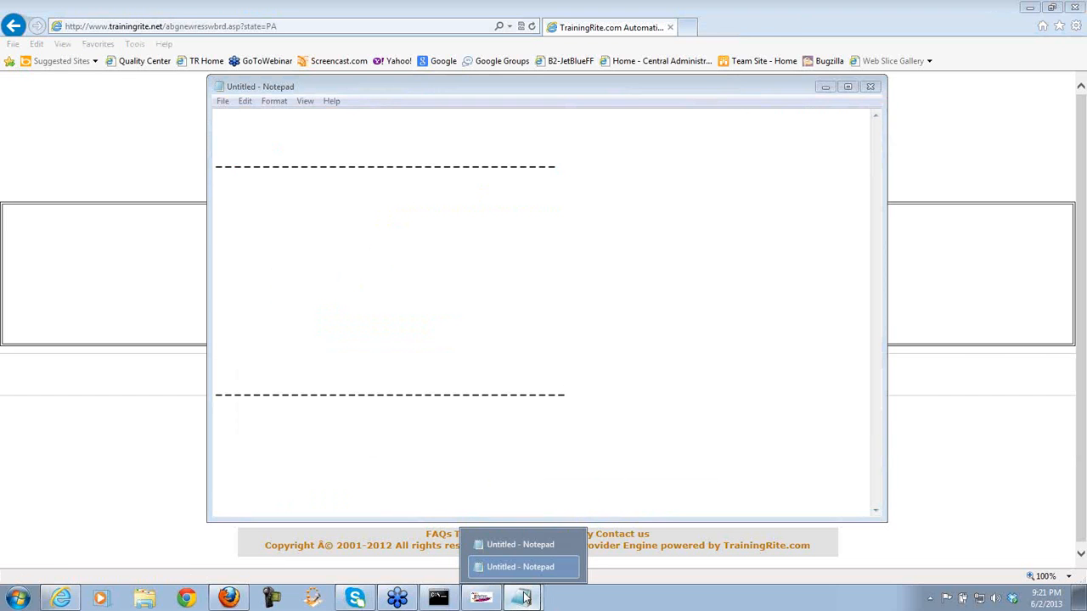
click(533, 545)
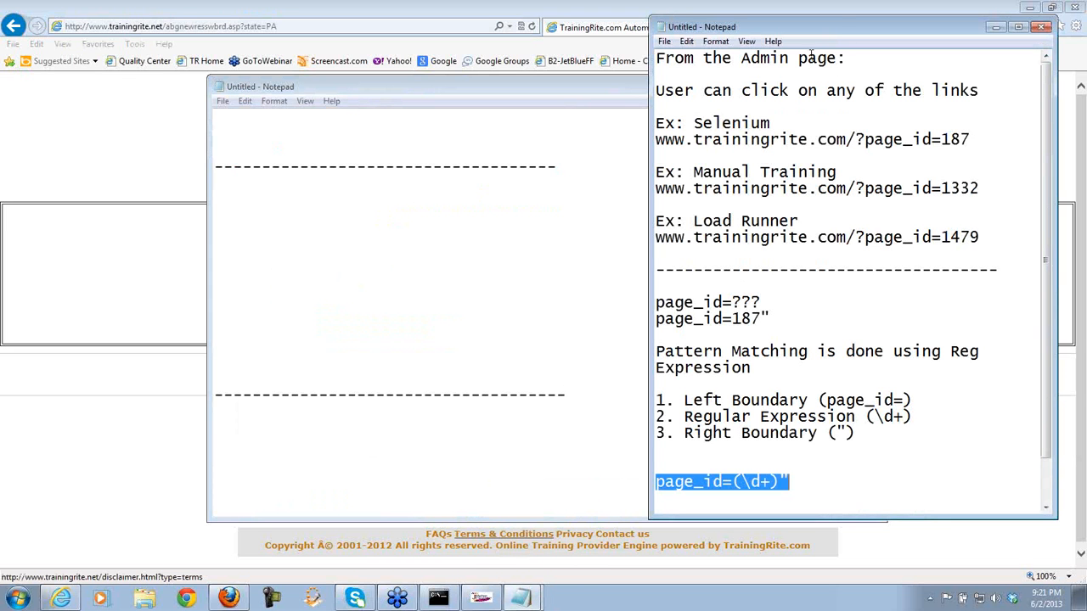
drag(836, 29, 217, 35)
drag(542, 86, 787, 86)
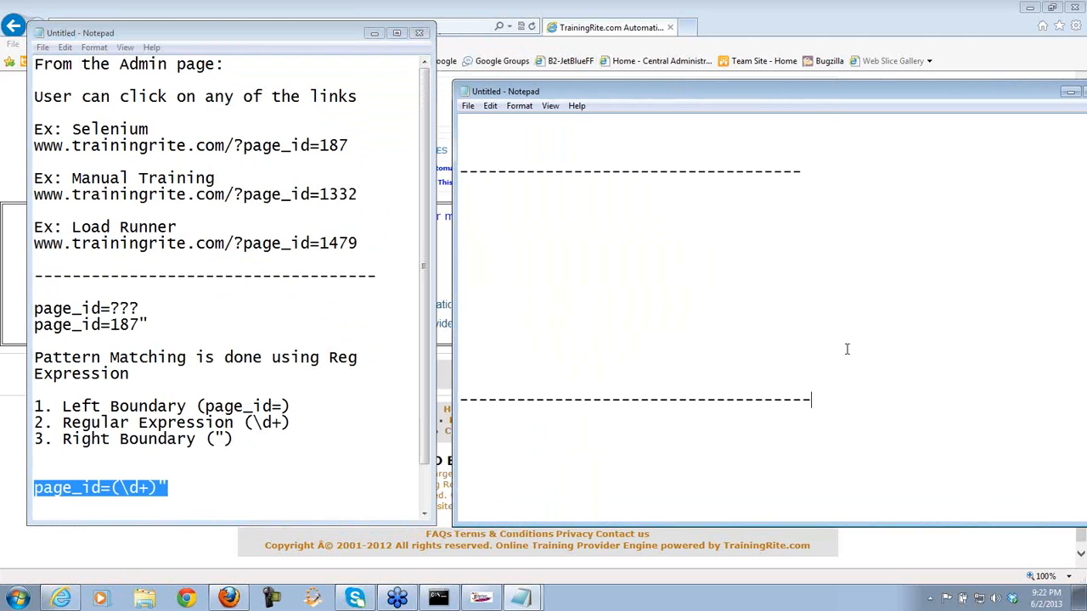
- Replace the dashed lines with 'From the Customer LoggedIn Page' location-link notes and 'Ex: Miami'
drag(806, 395, 458, 172)
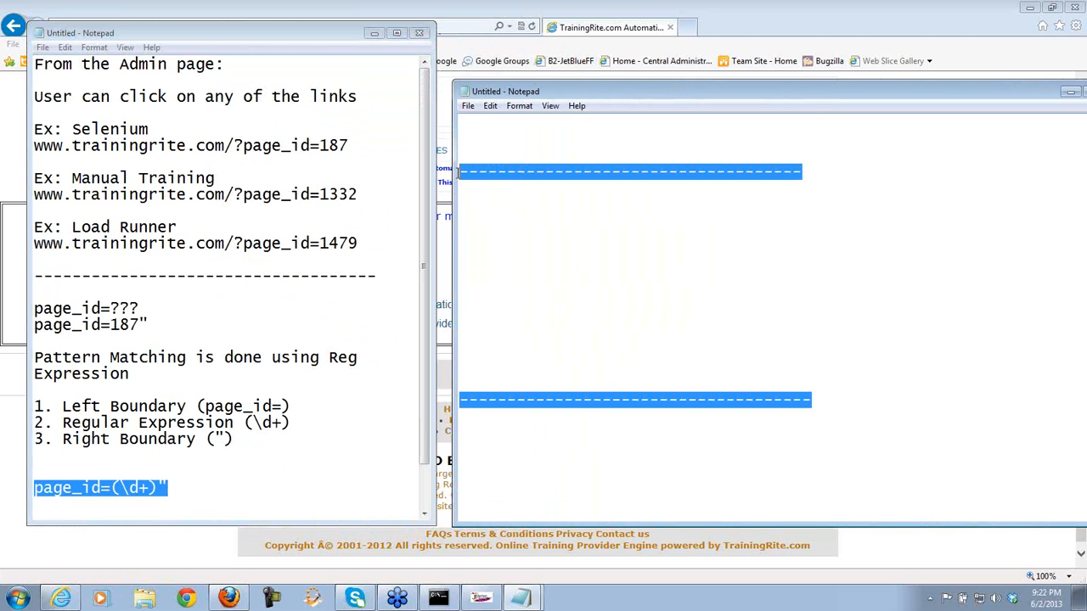
key(Delete)
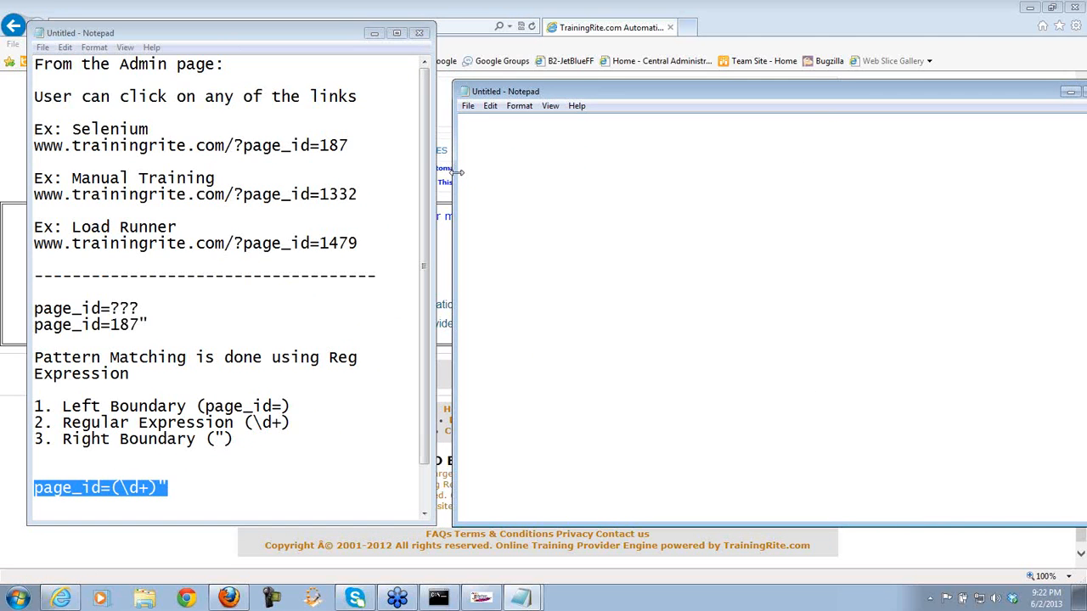
text(From the Customer )
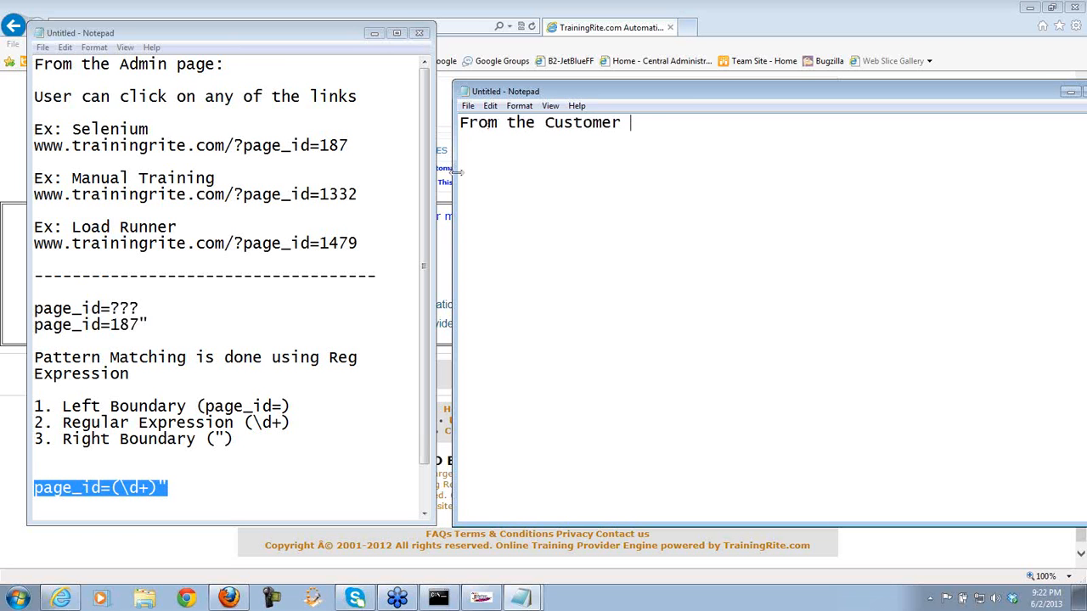
text(LoggedIn Page:  )
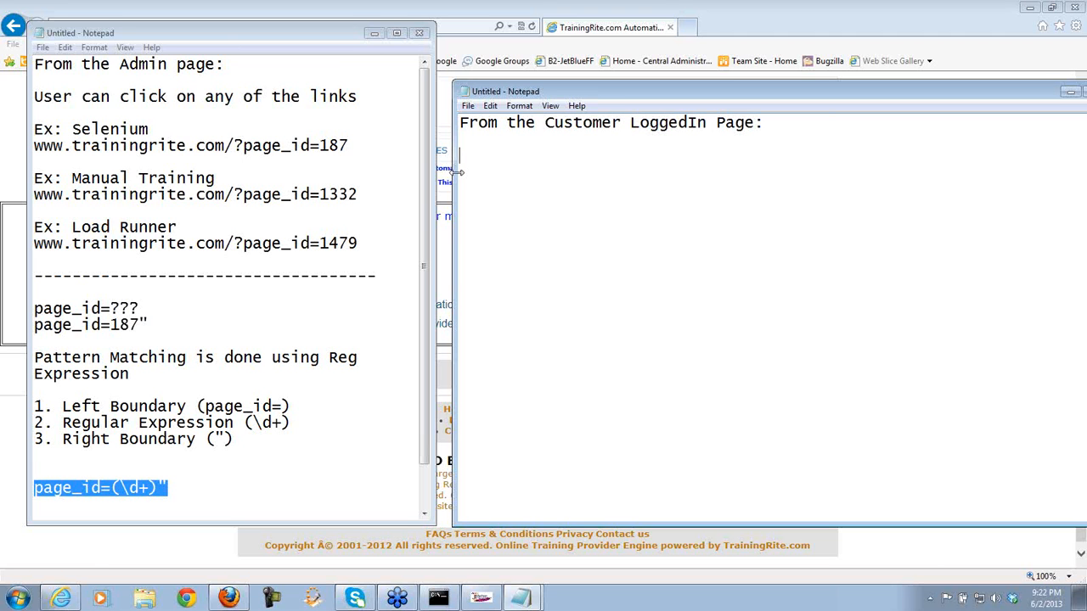
text(User can clic)
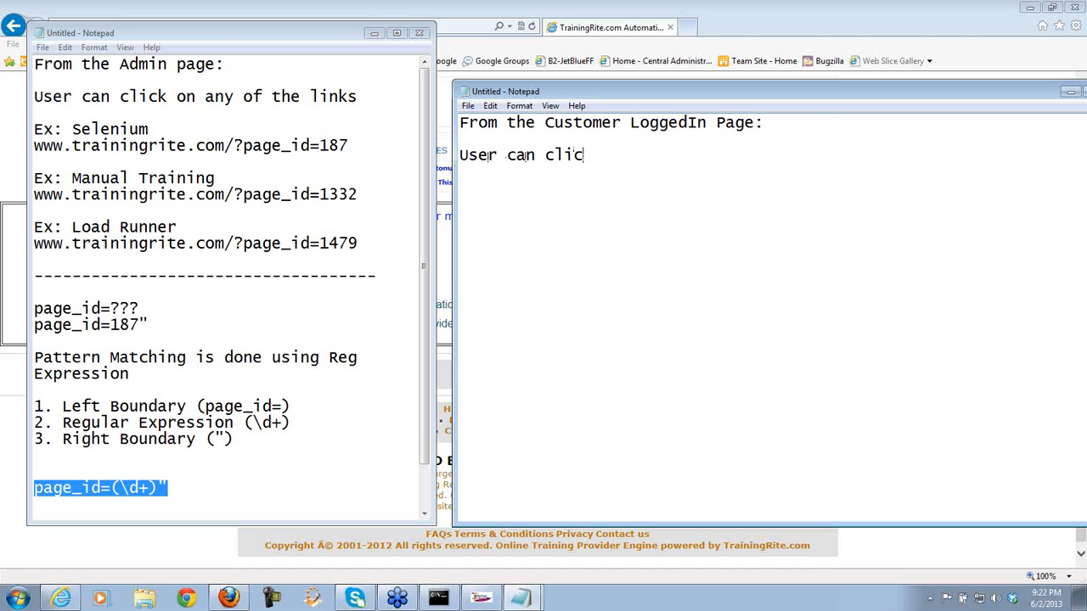
text(k on any of the )
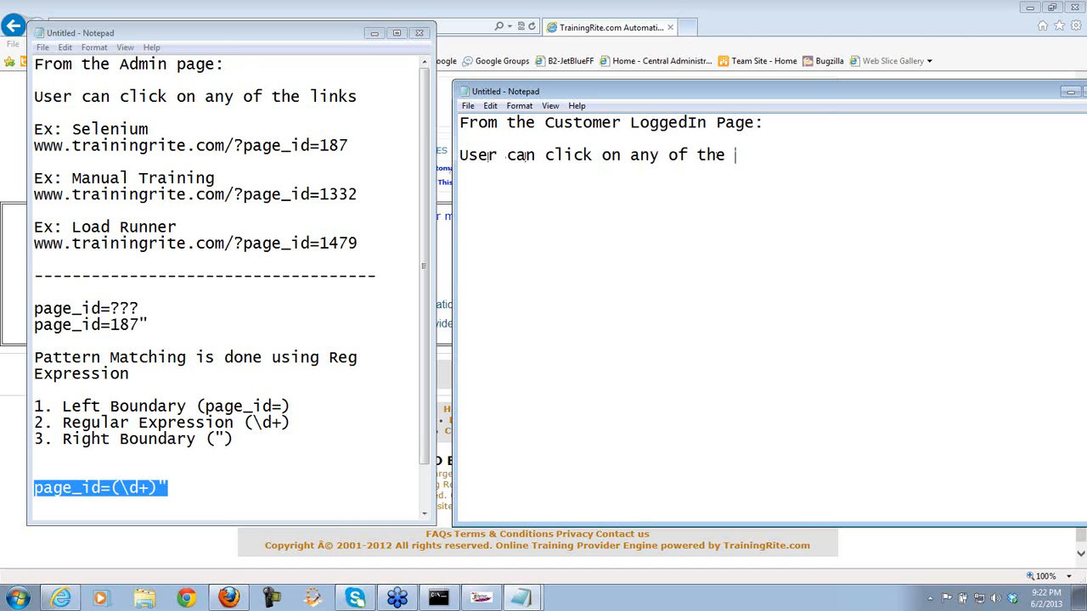
text(location links)
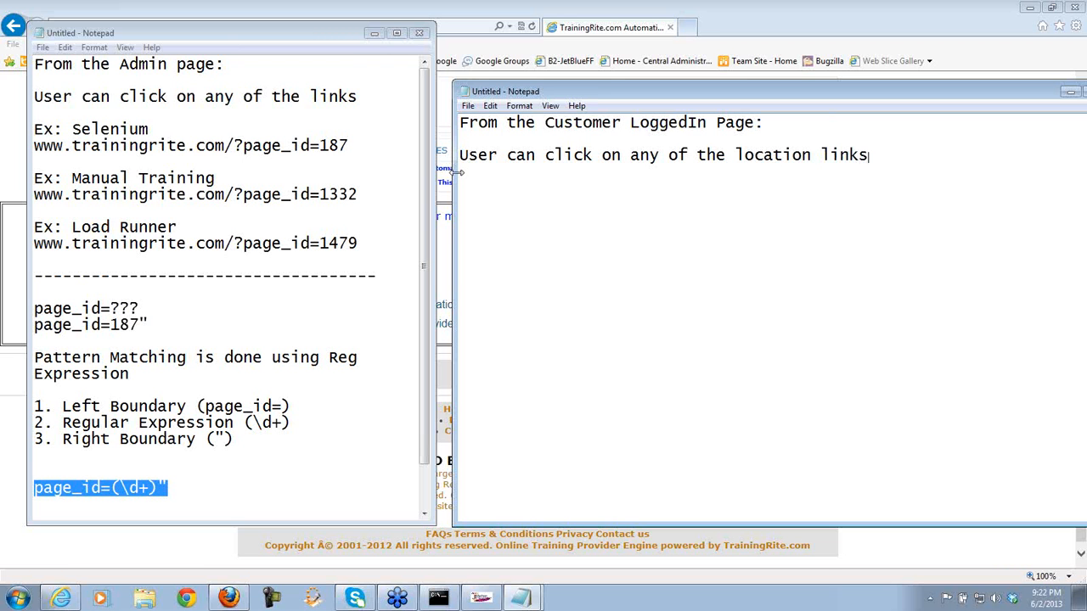
key(Return)
key(Return)
text(Ex: Miami)
- Paste the location address under Ex: Miami with state=FL and start a new Ex: line
click(482, 42)
key(ctrl+c)
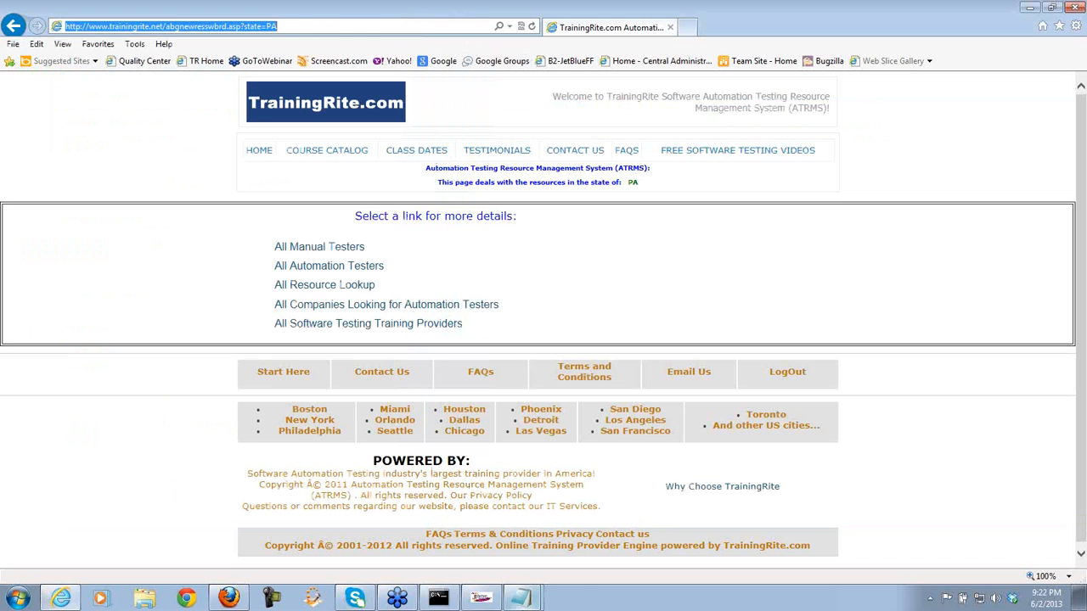
click(523, 597)
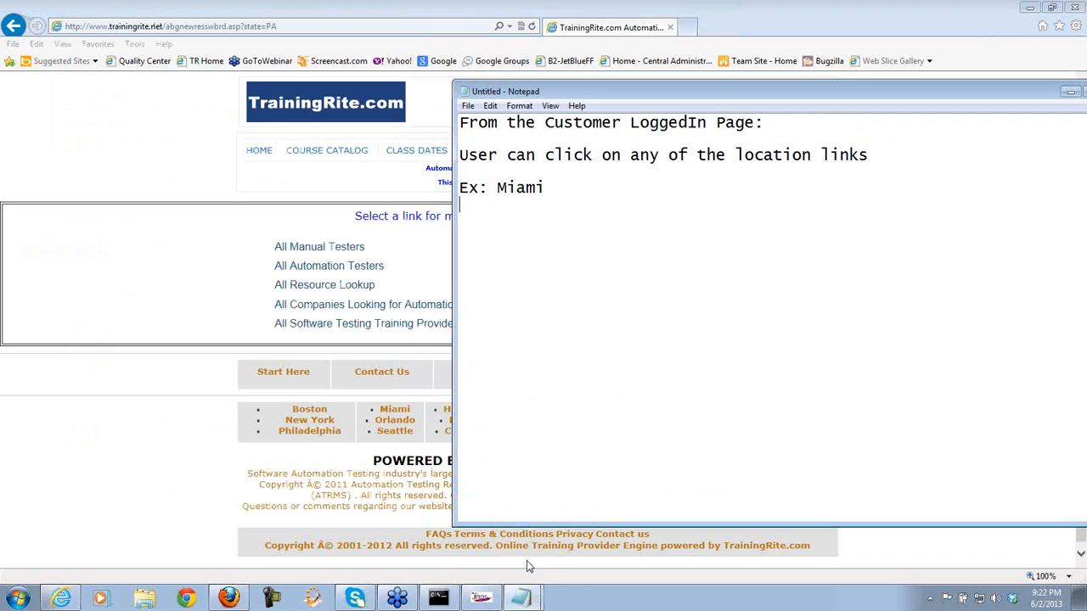
click(505, 576)
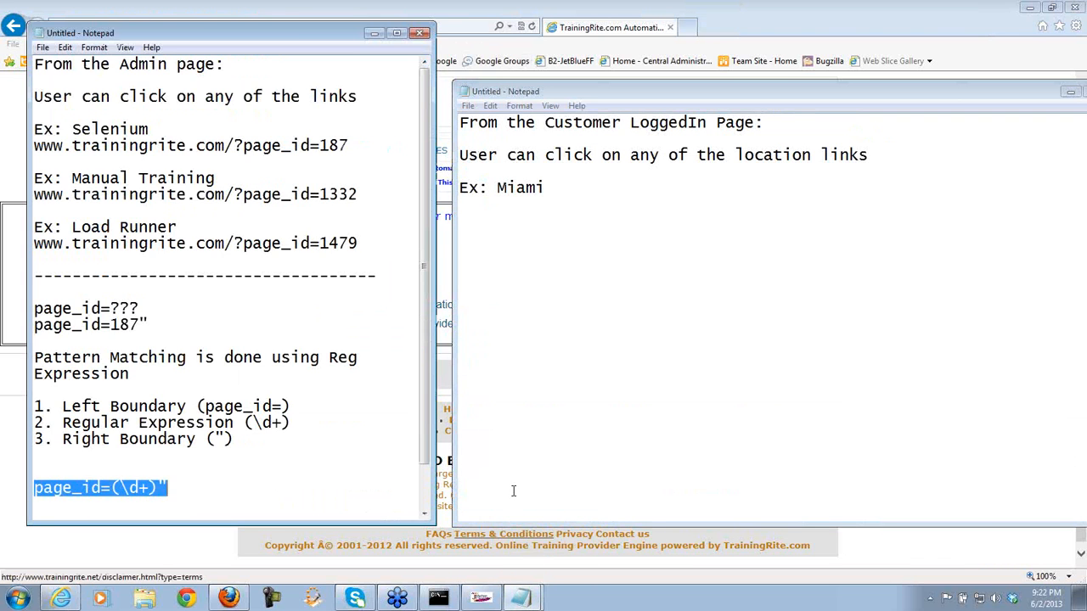
click(551, 188)
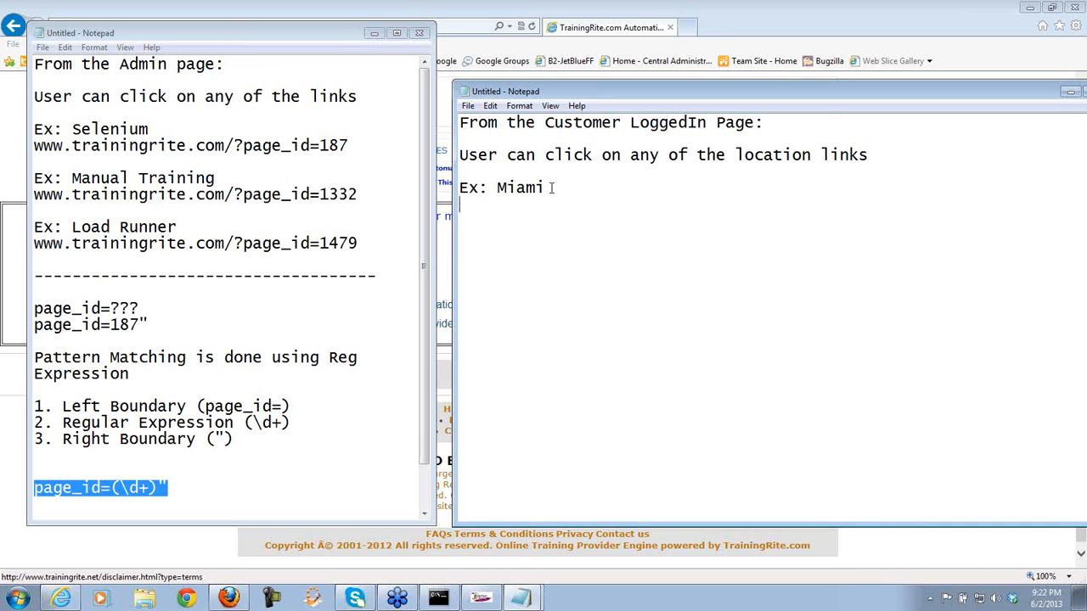
key(Return)
key(ctrl+v)
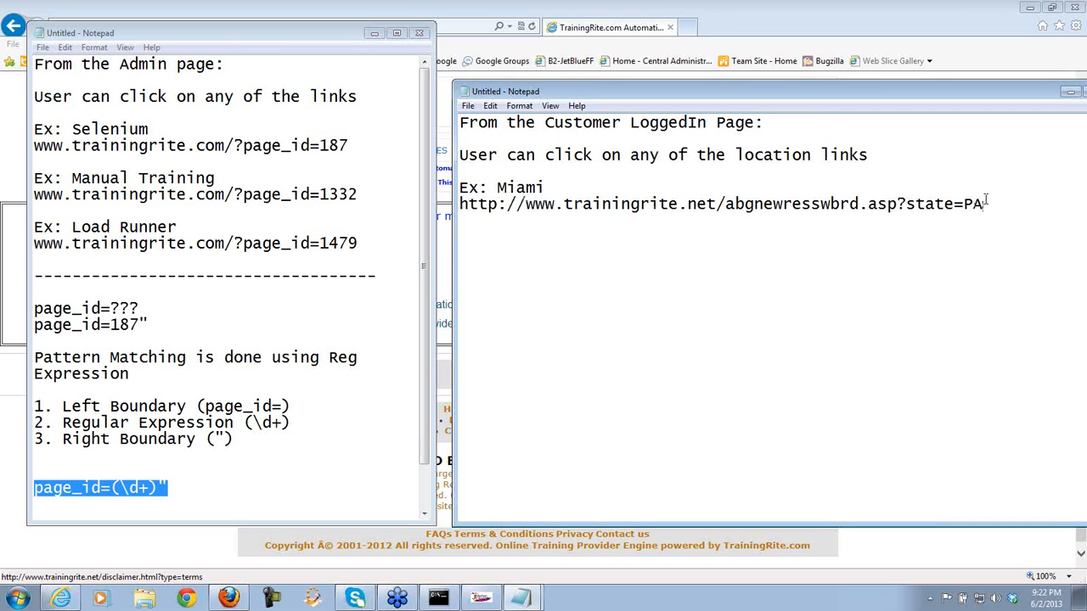
key(BackSpace)
key(BackSpace)
text(FL)
key(Return)
key(Return)
text(Ex:)
- Add the Phoenix example with its state=AZ address, then begin Ex: Philadelphia
click(996, 559)
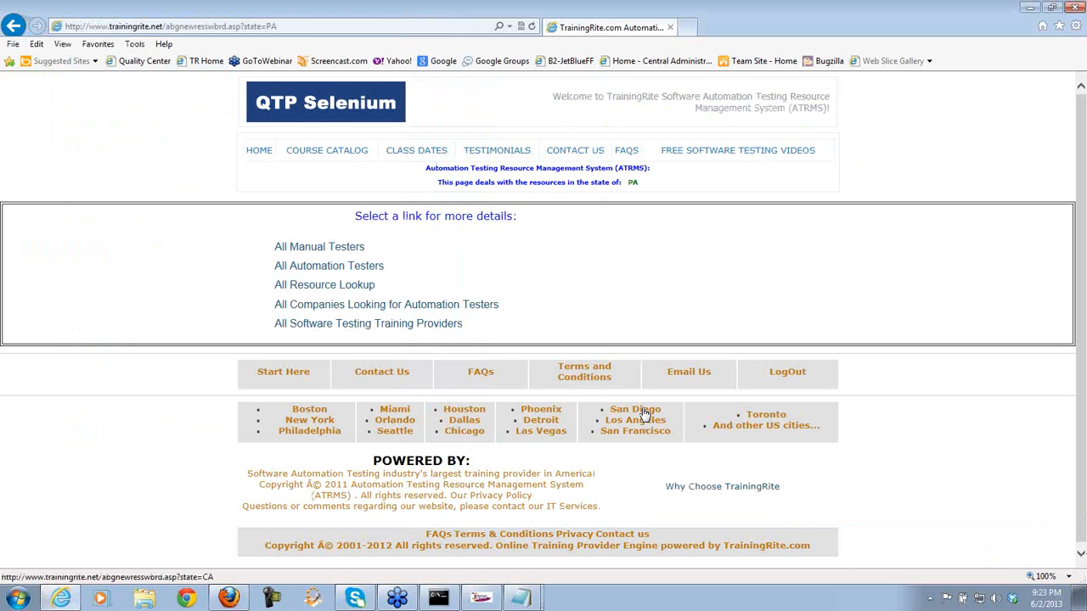
click(521, 598)
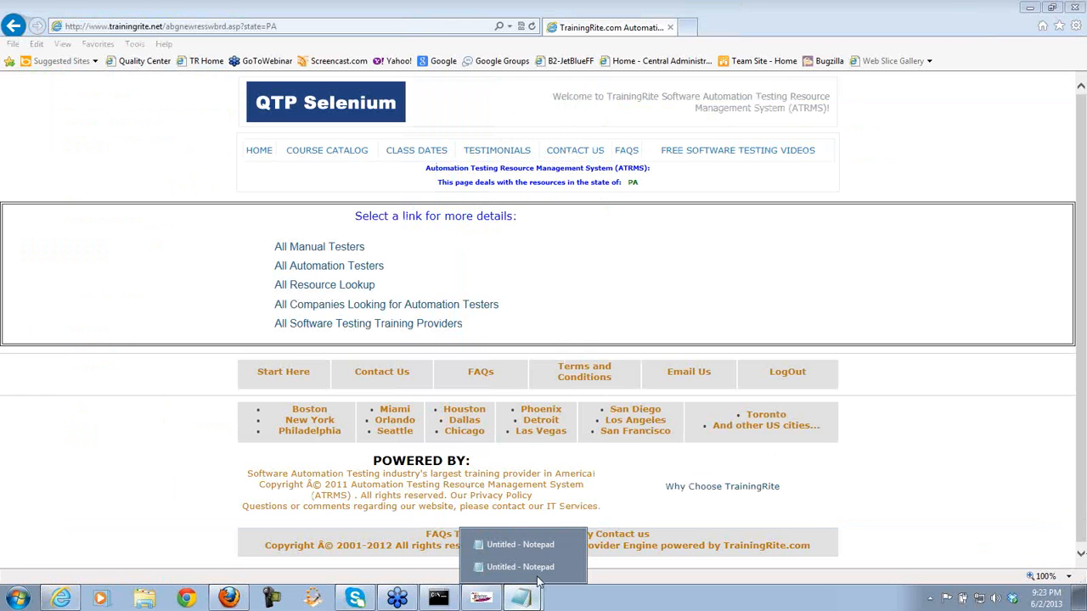
click(542, 545)
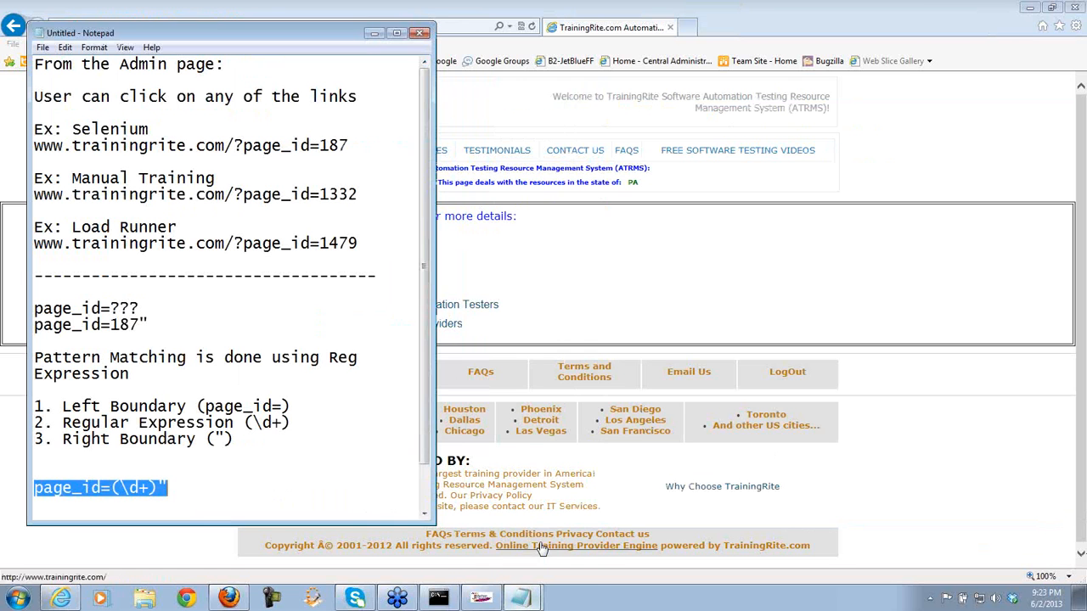
click(524, 600)
click(542, 564)
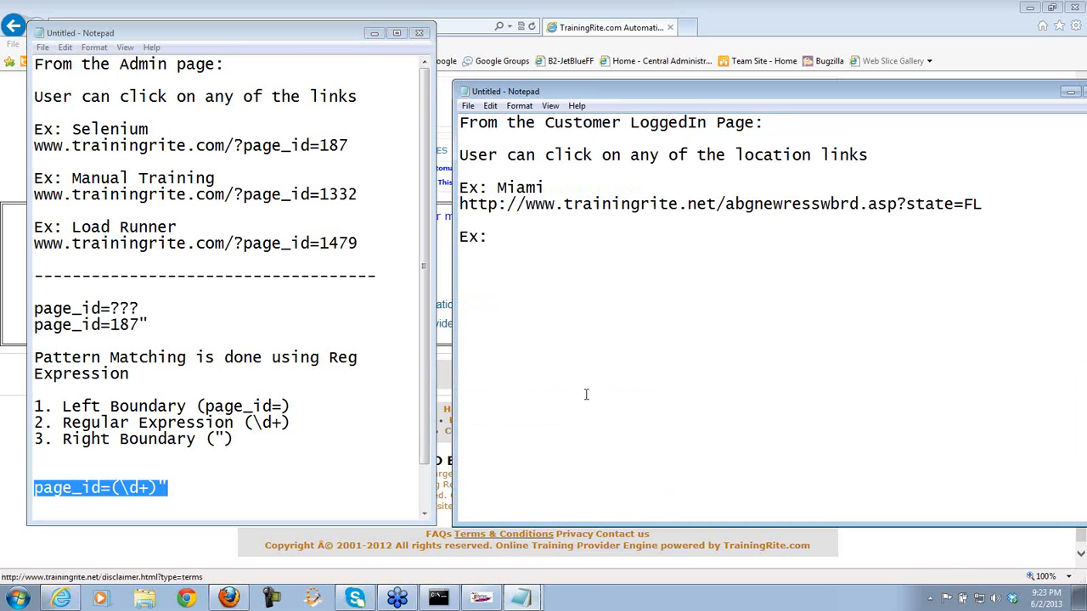
text(Phoe)
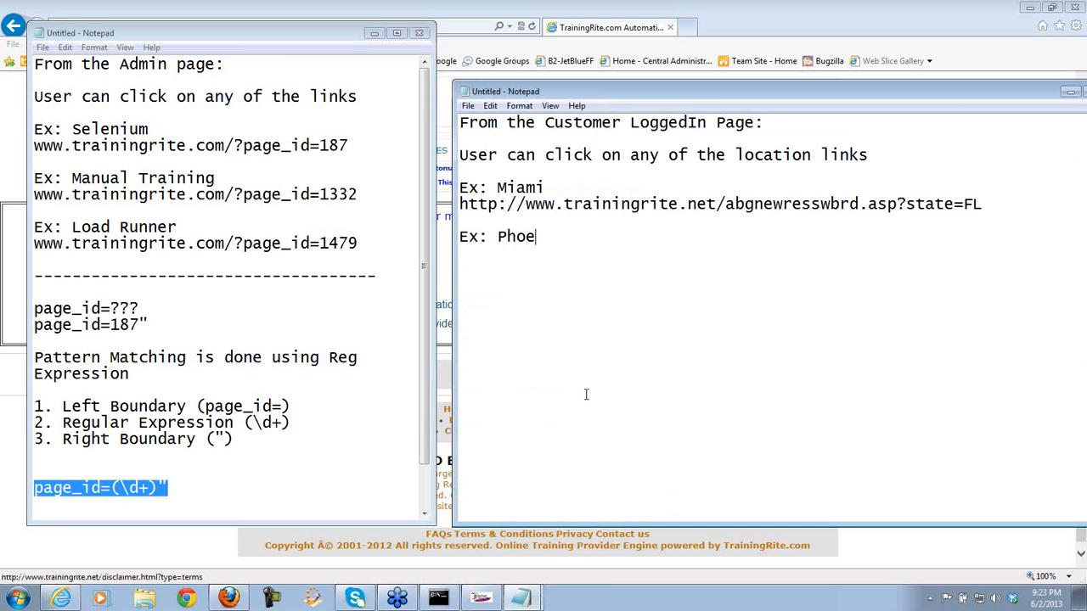
text(nix)
key(ctrl+v)
key(BackSpace)
key(BackSpace)
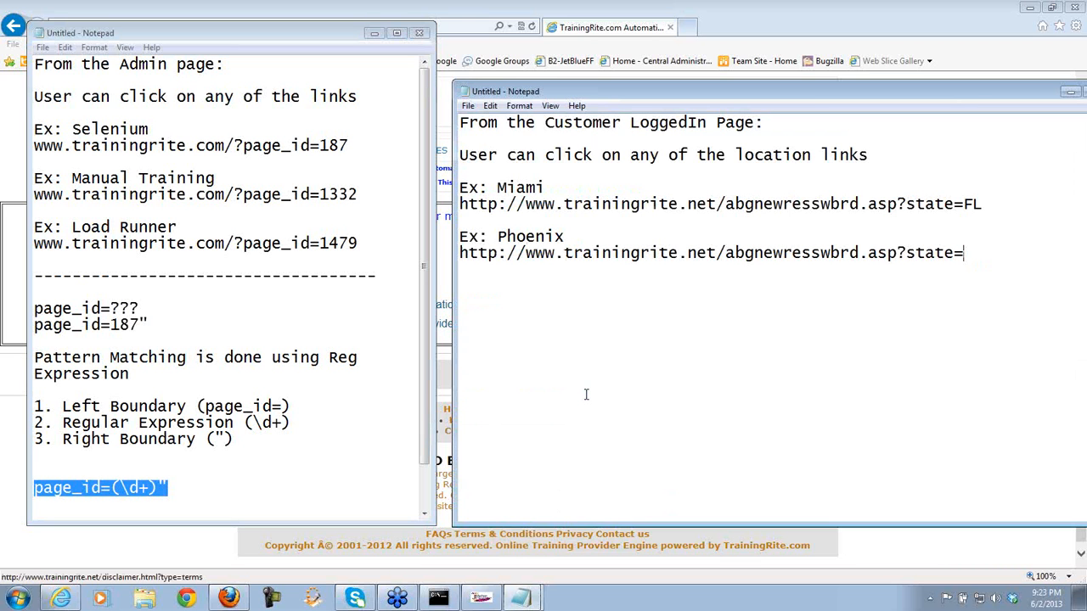
text(AZ  )
text(Ex)
text(: O)
key(BackSpace)
text(Phila)
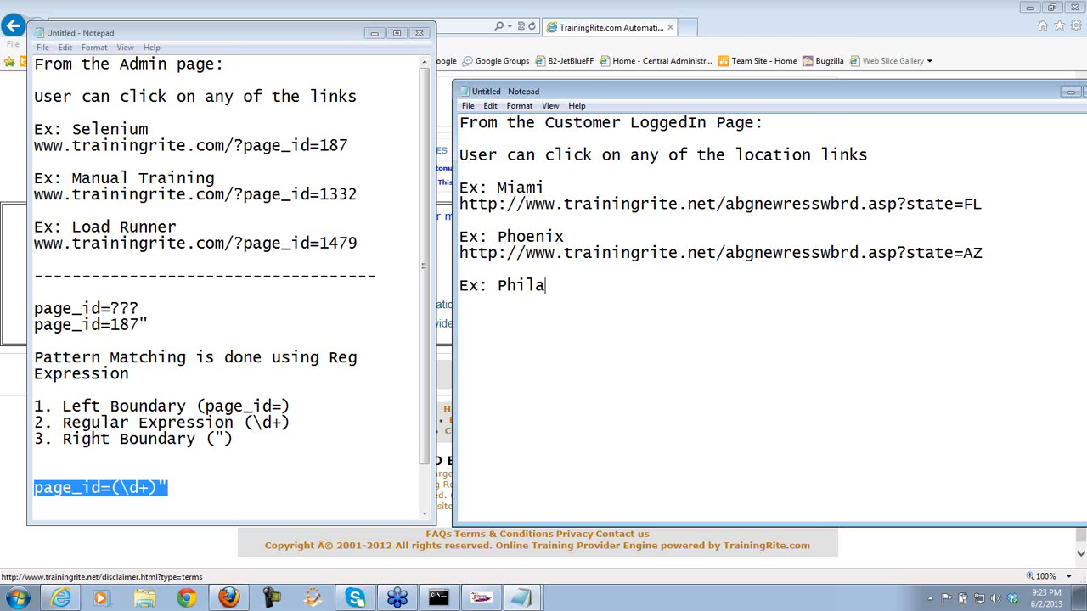
text(delphia)
- Paste the Philadelphia address, then add a dashed separator and a state=?? placeholder line
key(Return)
key(ctrl+v)
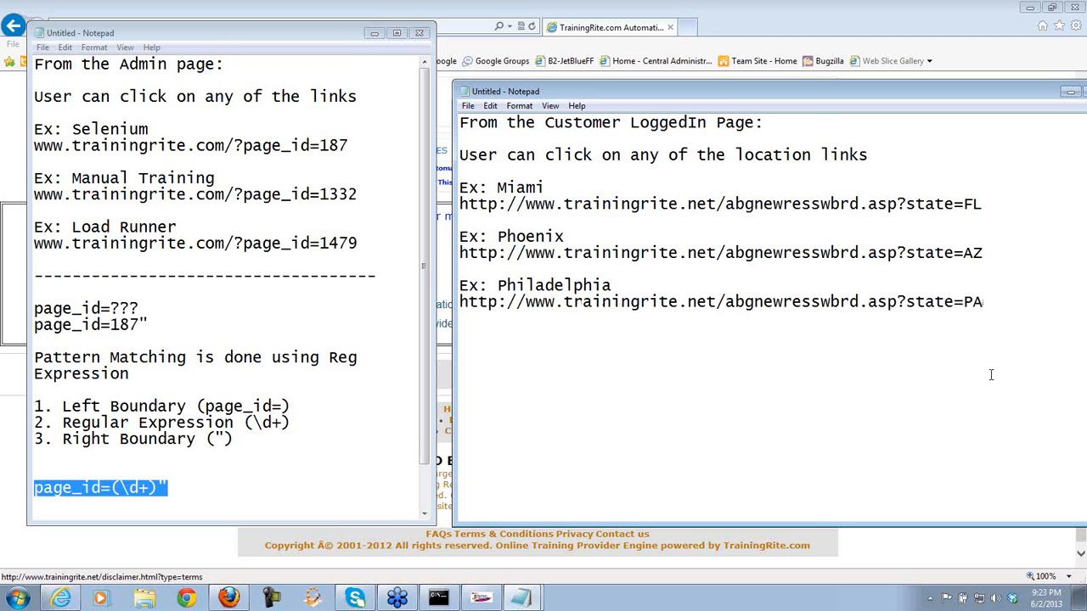
text(------------------------------------)
text(----------------  )
text(state=)
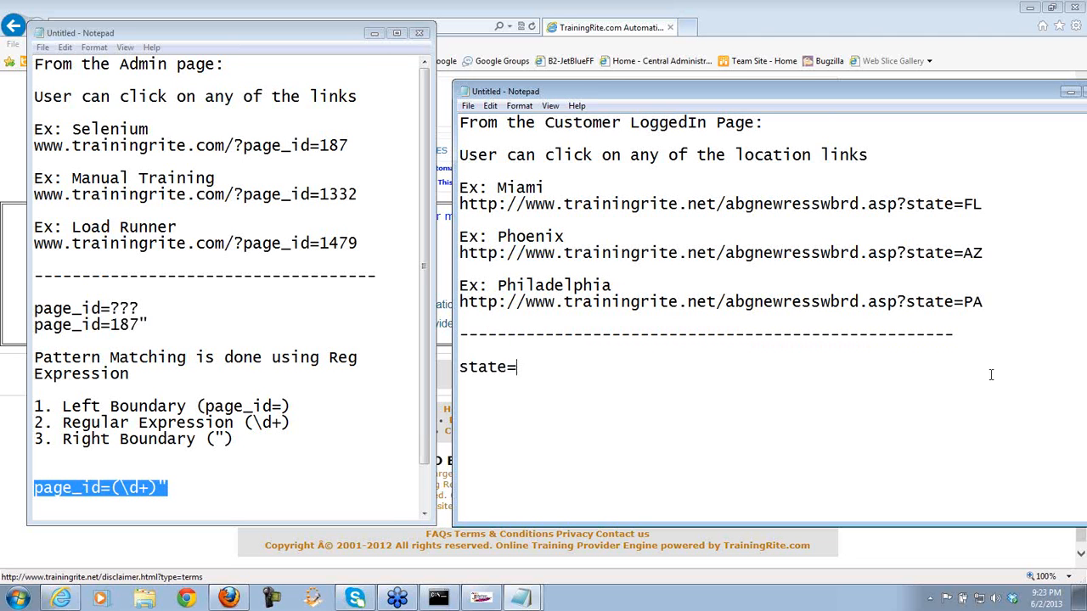
text(??)
drag(517, 366, 461, 367)
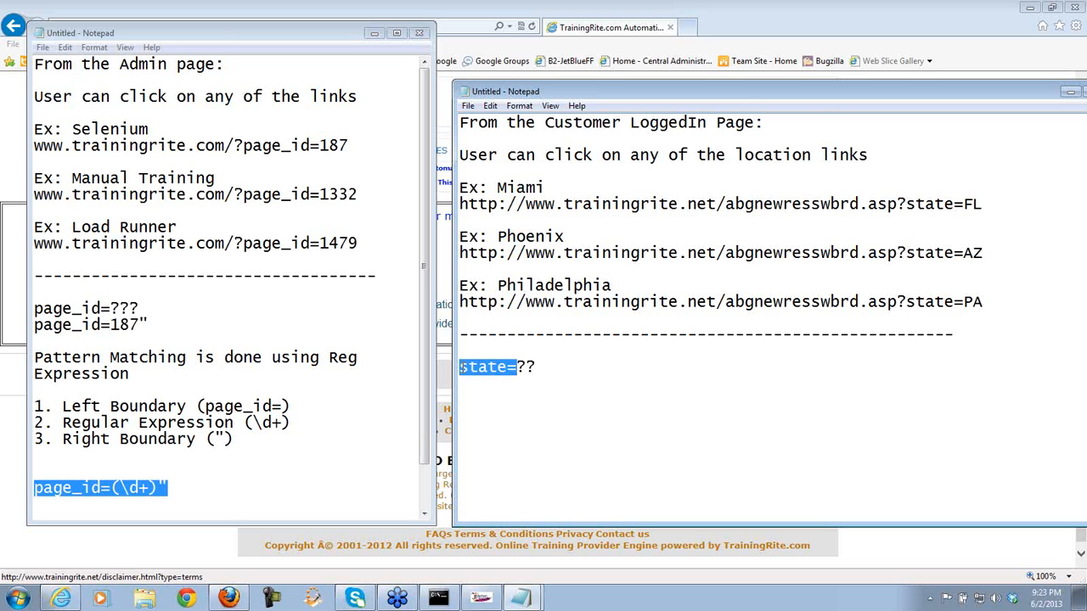
click(481, 598)
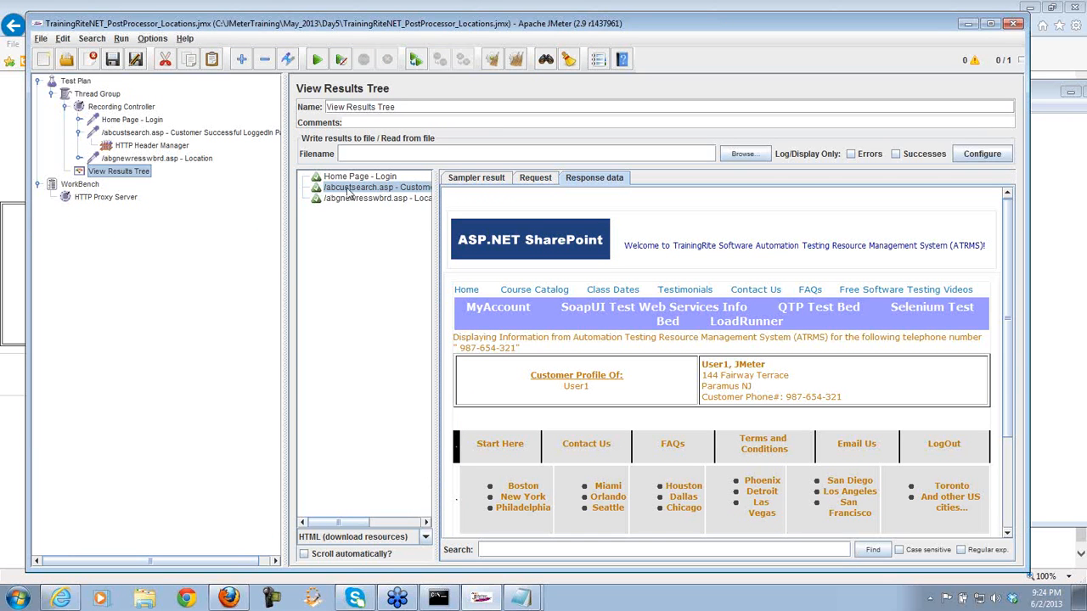
- Show the Customer response as Text and search state= until the state=FL link is found
click(426, 538)
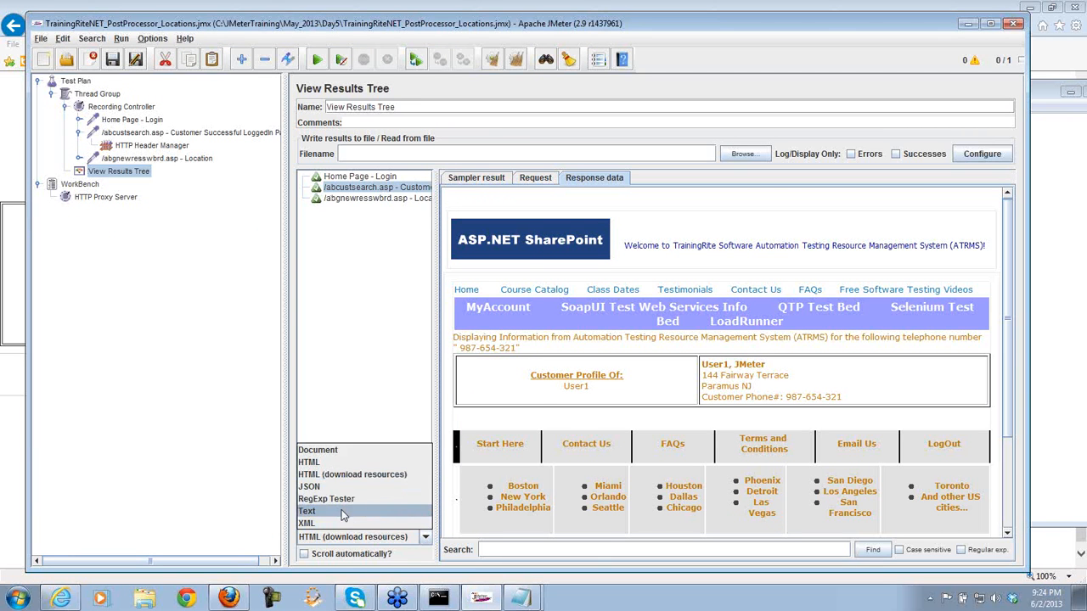
click(344, 512)
click(497, 550)
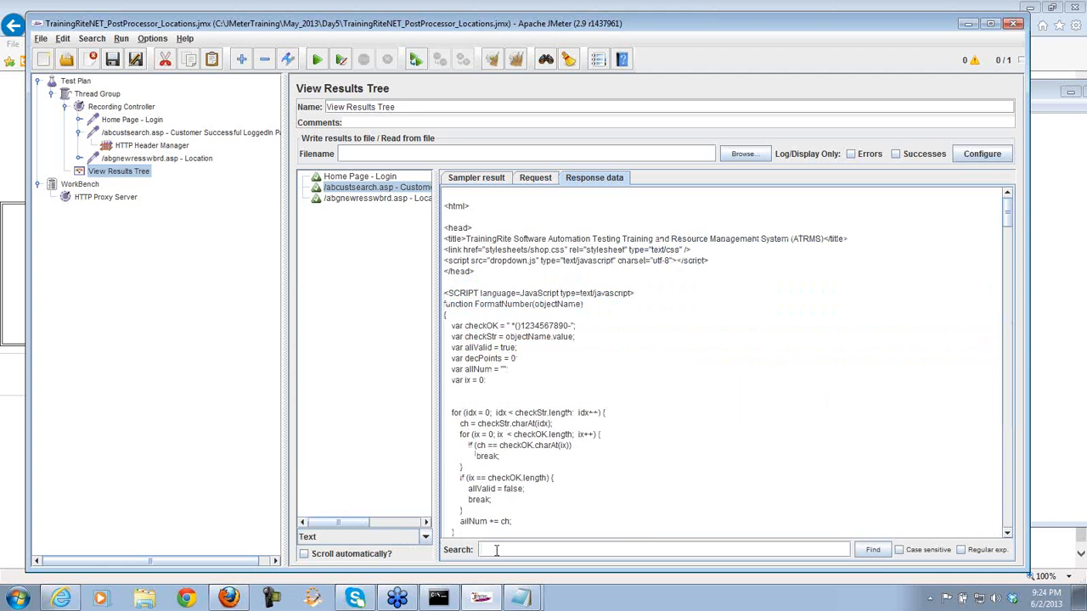
text(state=)
key(Return)
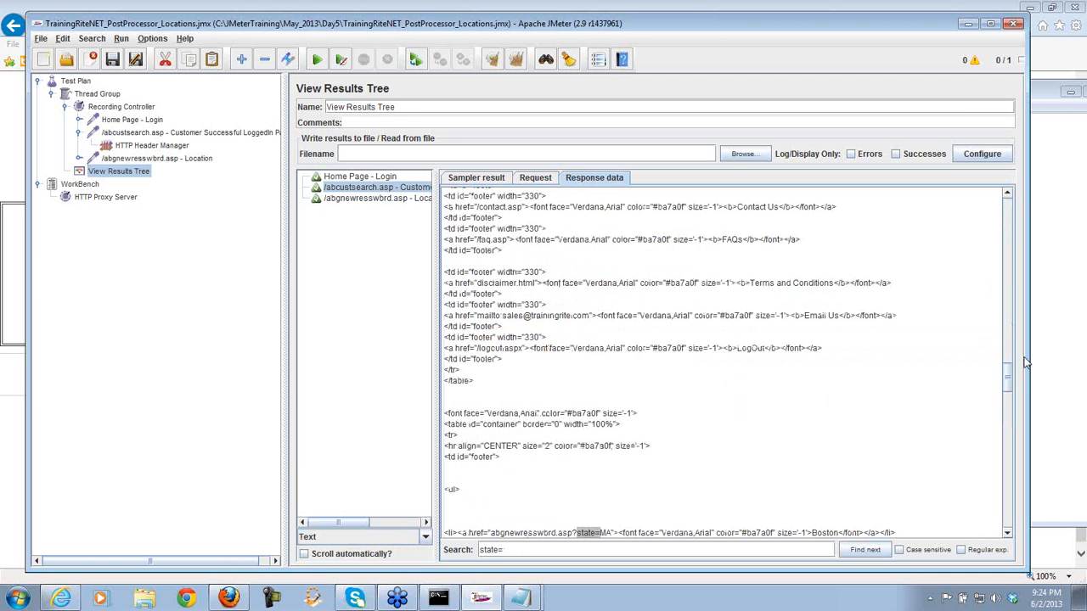
drag(1011, 379, 1010, 404)
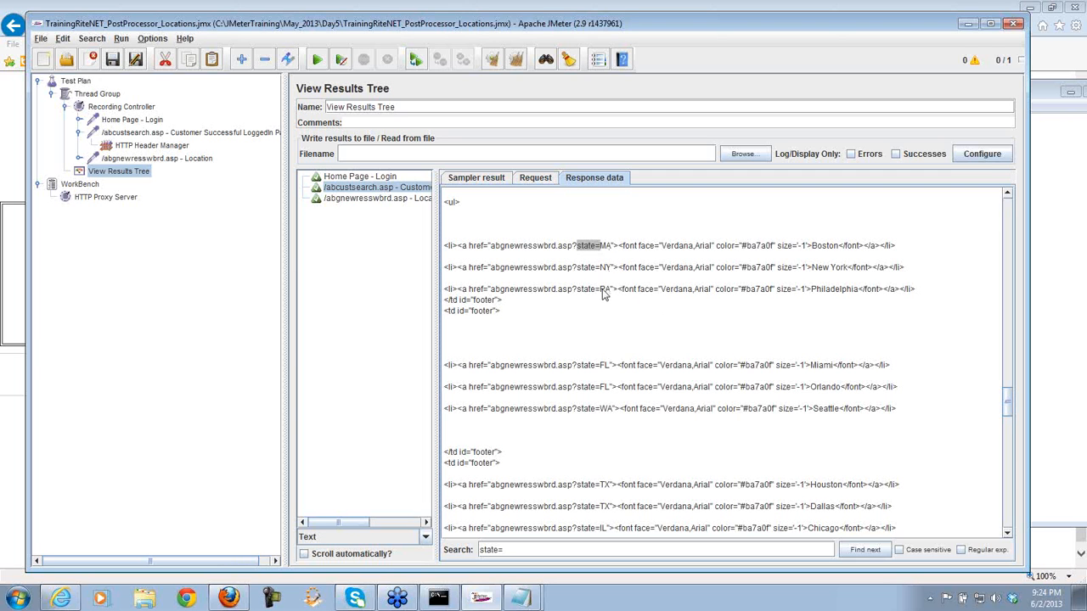
click(866, 550)
click(866, 551)
click(866, 550)
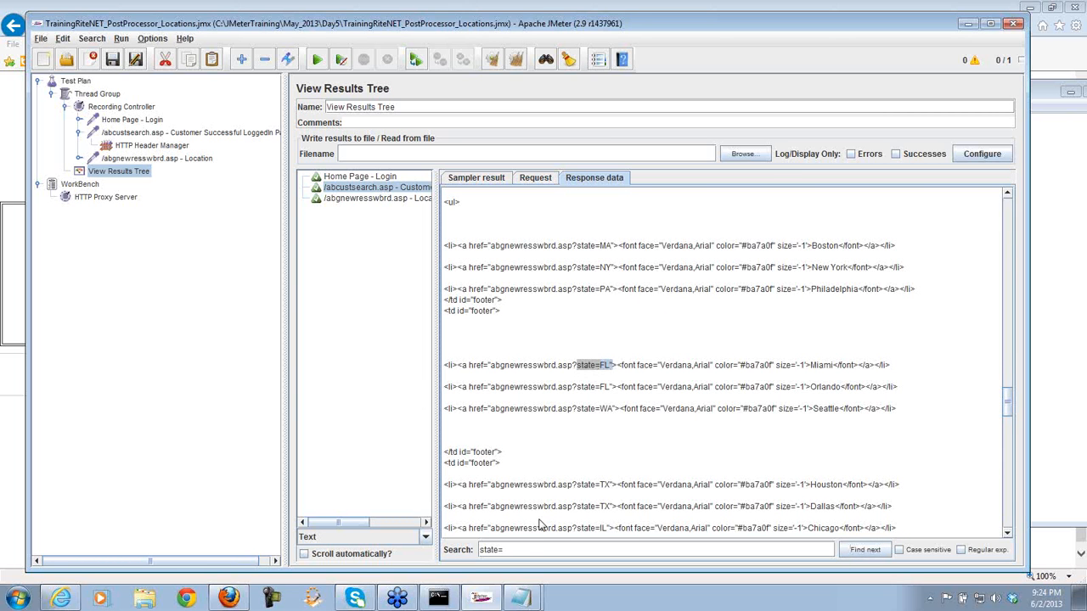
- Bring the admin-page and customer-page Notepad notes back up
mouse_move(518, 594)
click(509, 549)
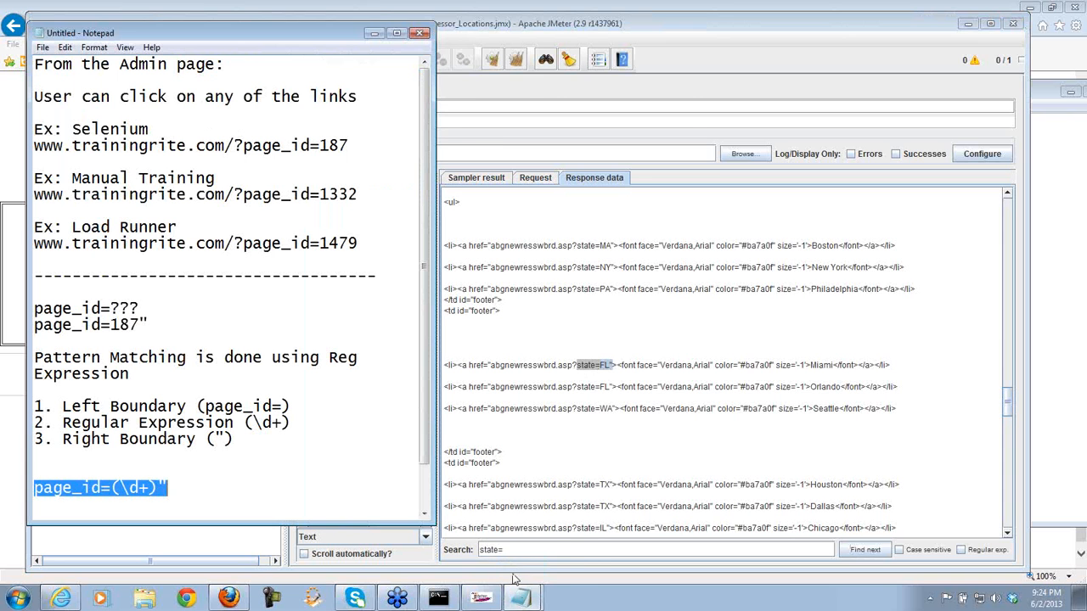
click(520, 566)
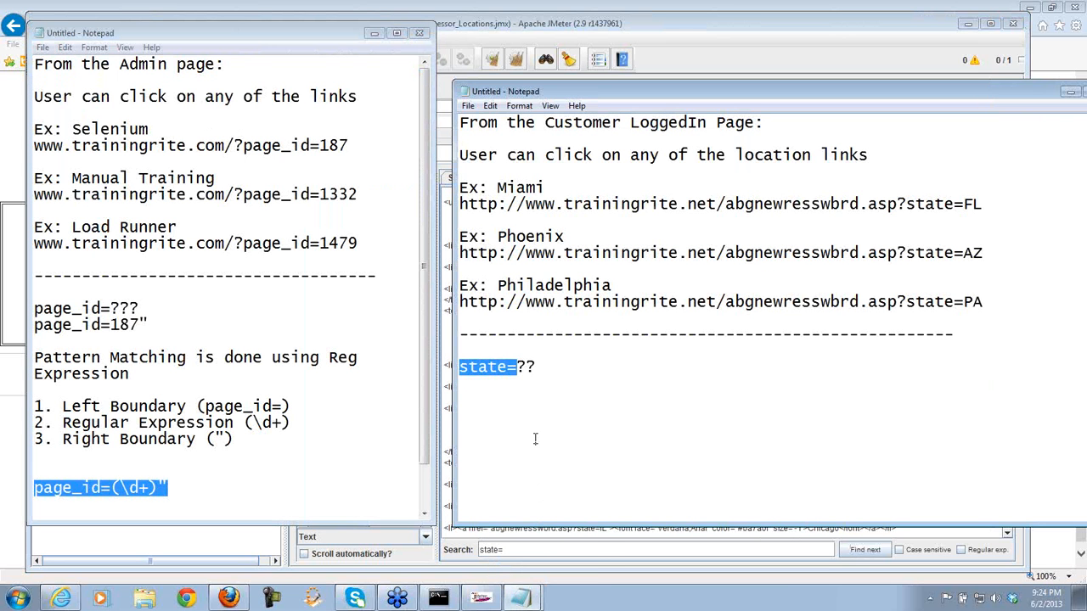
- Add the sample line state=FL" below state=??
click(549, 367)
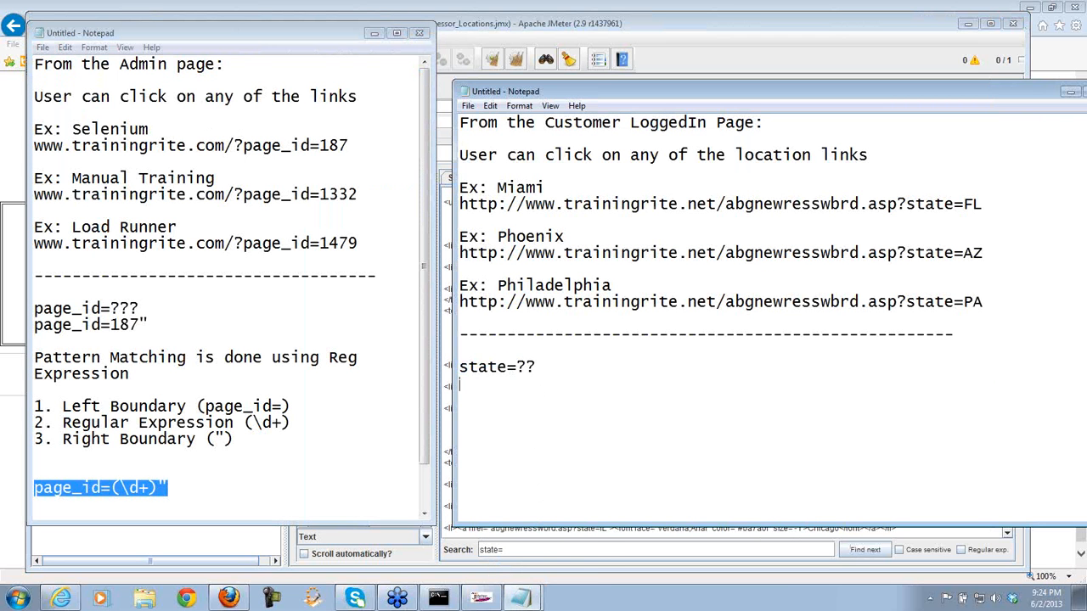
key(Return)
text(ate=FL")
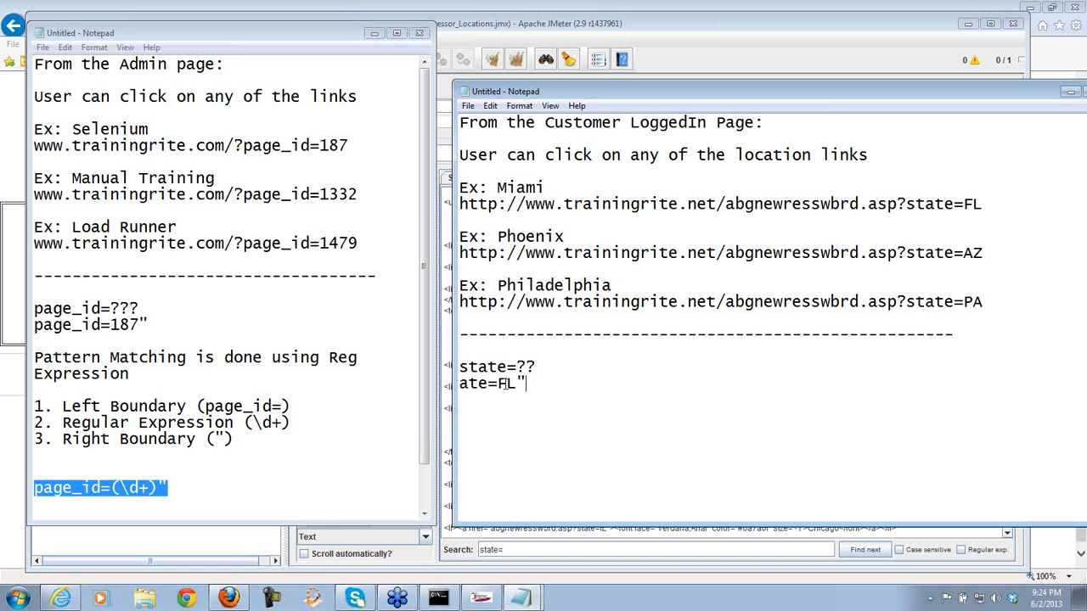
click(461, 383)
text(st)
click(568, 381)
- Write the numbered list: 1. Left Bound (state=), 2. Reg Exp, 3. Right Bound
key(Return)
key(Return)
text(1. )
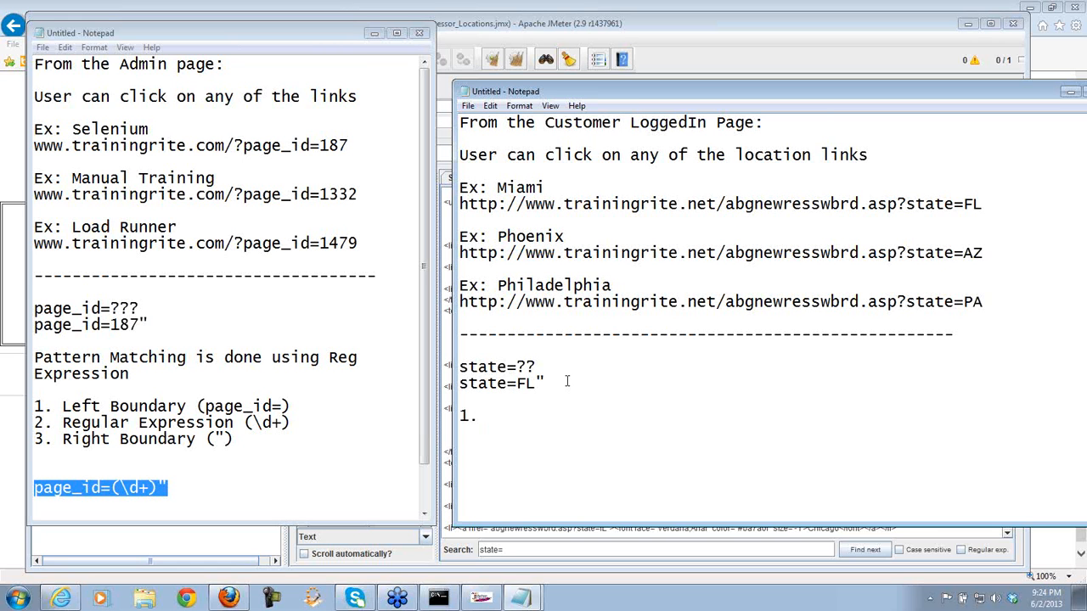
text(Left Bound)
key(Return)
text(2. Reg)
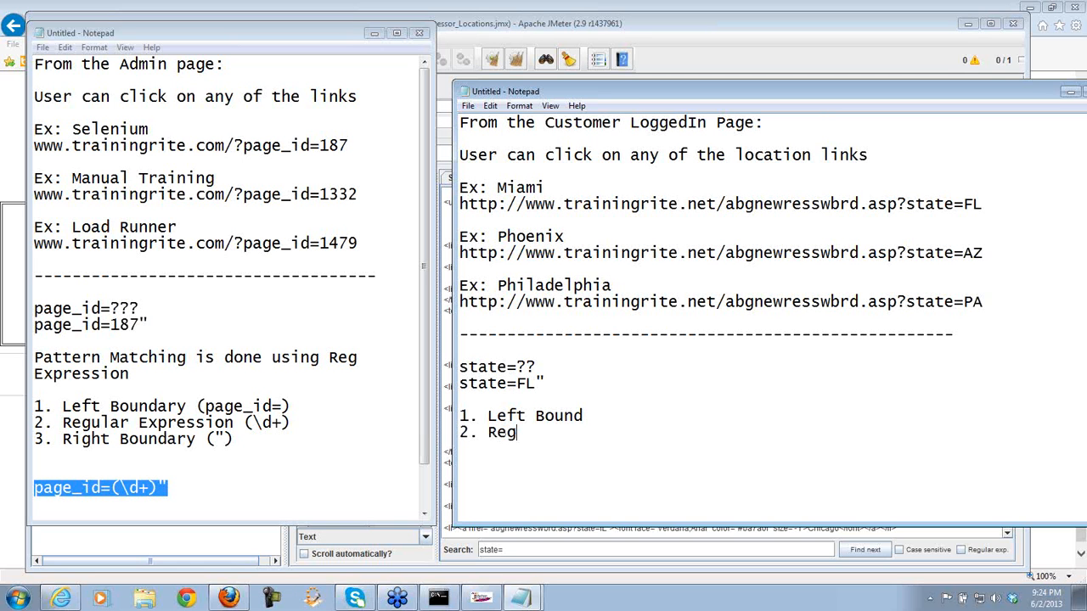
text( Exp )
text(3. R)
text(ight B)
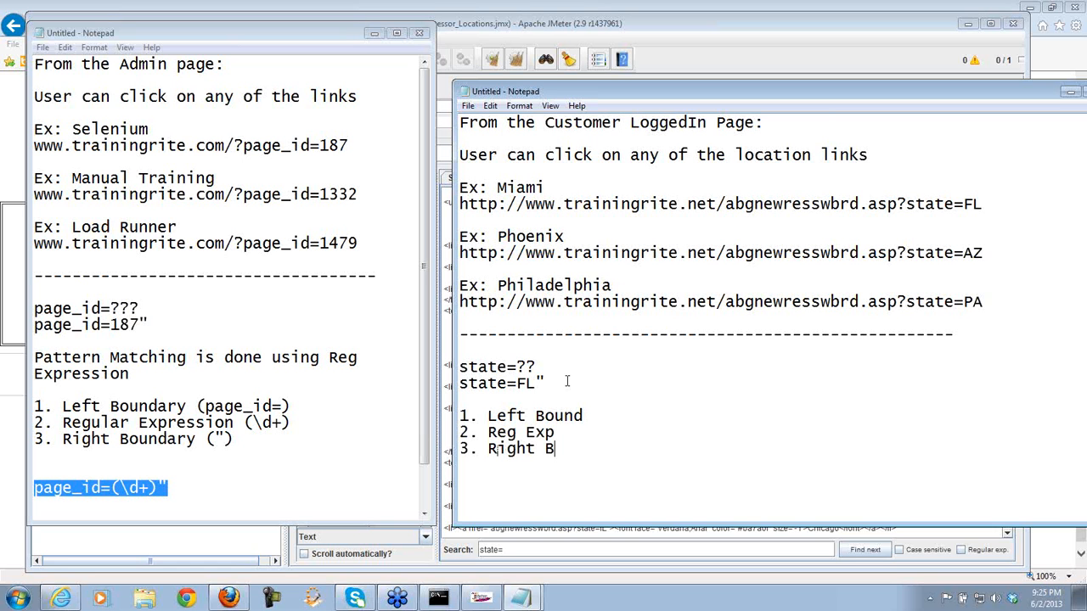
text(ound)
click(609, 418)
text((state=))
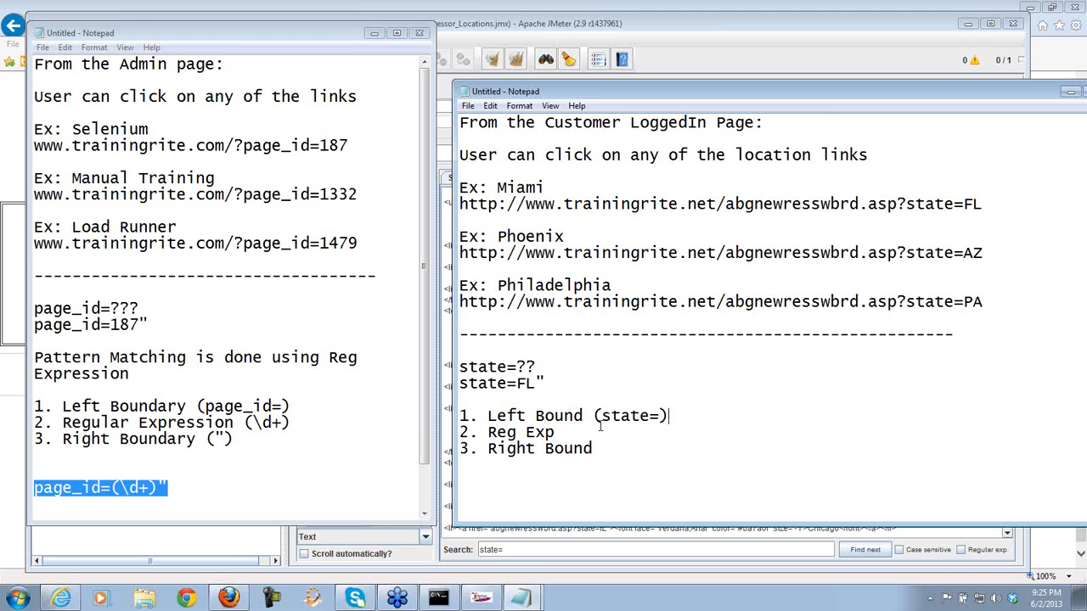
- Fill in Reg Exp as (\s+) and Right Bound as (")
click(589, 431)
text(()
text(\s+))
mouse_move(590, 433)
mouse_down()
mouse_move(602, 432)
mouse_move(574, 432)
mouse_up()
key(BackSpace)
text(.*?)
key(shift+Left)
key(shift+Left)
key(shift+Left)
key(Delete)
text(\s+)
click(604, 447)
text(("))
- Assemble state=(\s+)" on a new line from the copied boundary parts and select it
key(Return)
key(Return)
drag(601, 415, 662, 416)
key(ctrl+c)
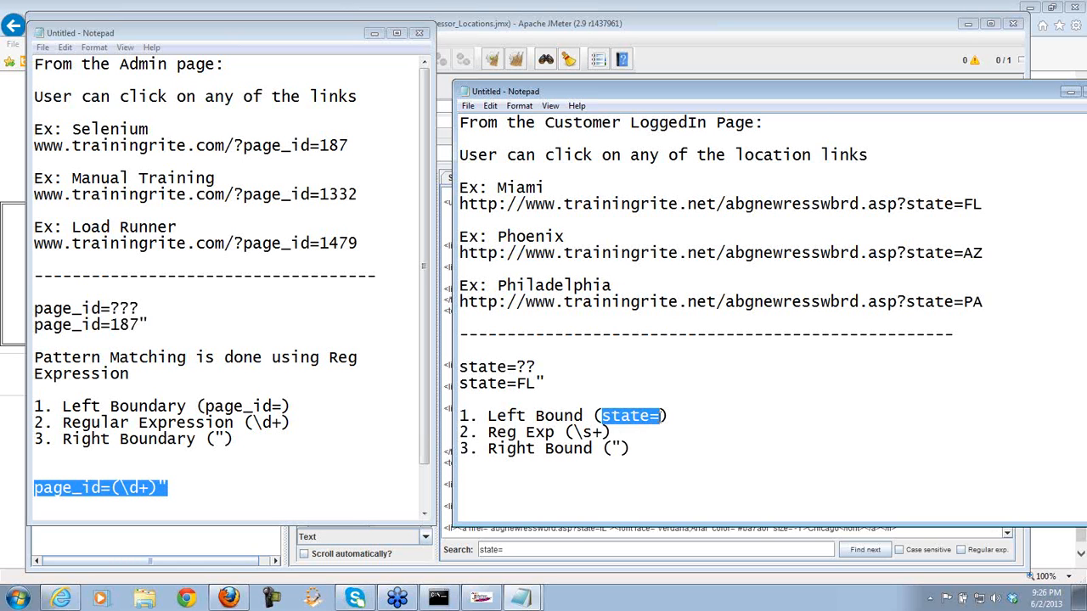
click(524, 481)
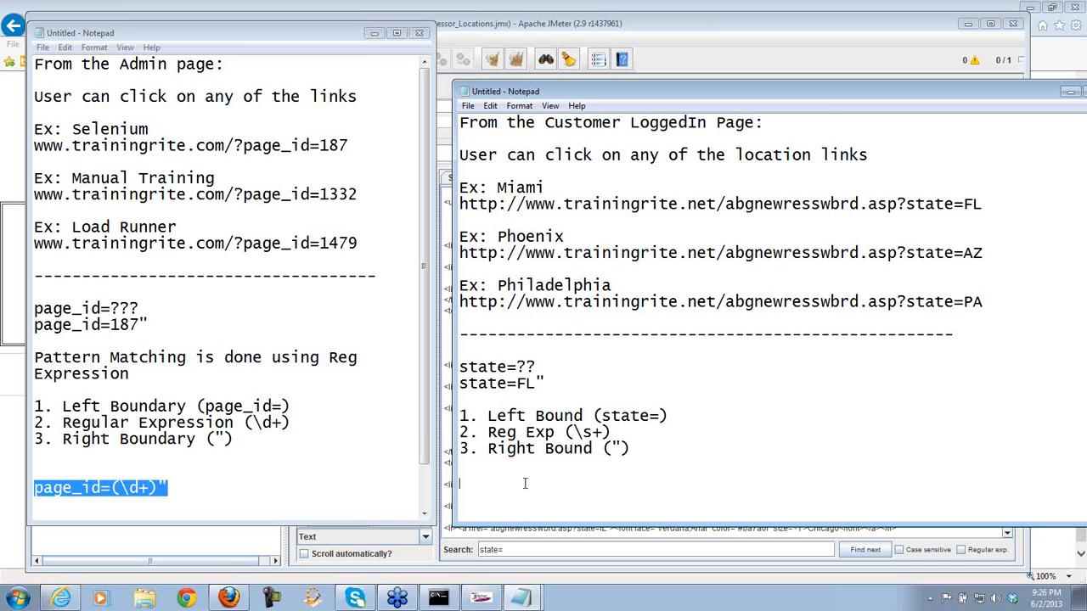
key(ctrl+v)
drag(613, 432, 564, 432)
key(ctrl+c)
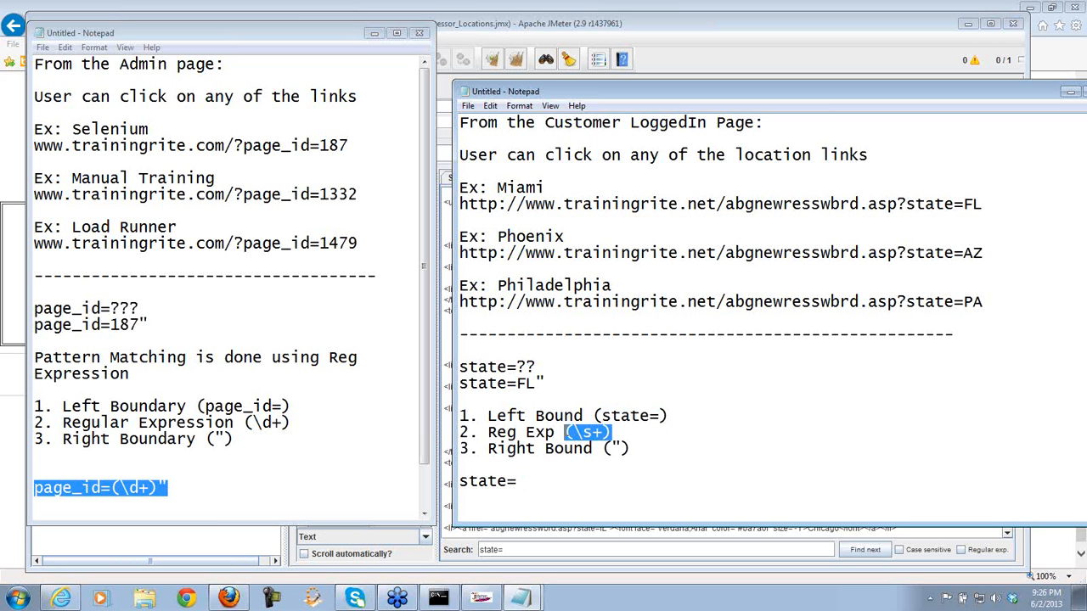
click(521, 481)
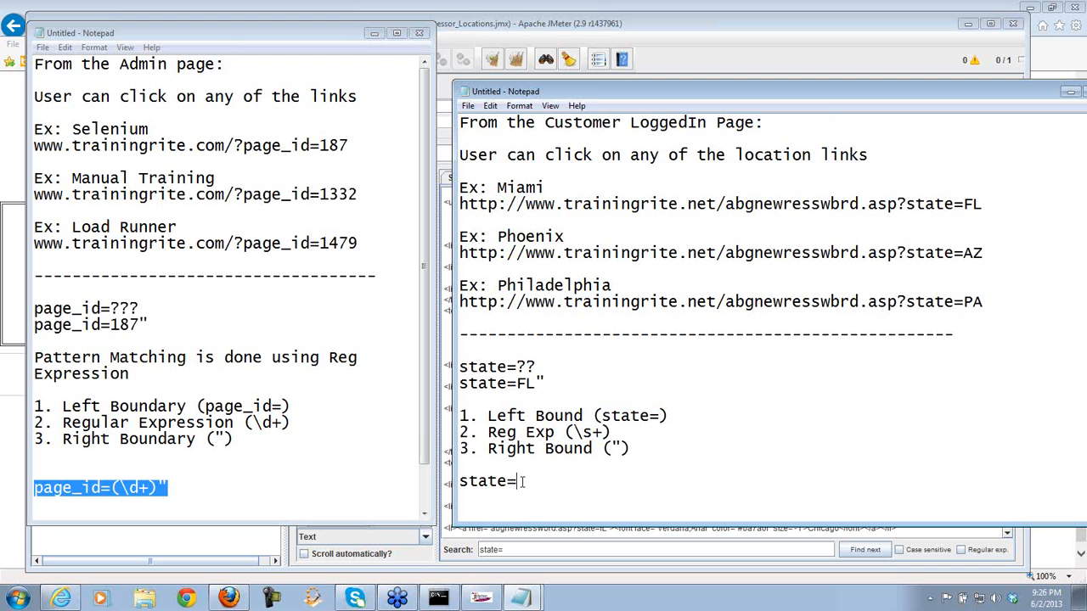
key(ctrl+v)
text(")
drag(584, 480, 462, 482)
key(ctrl+c)
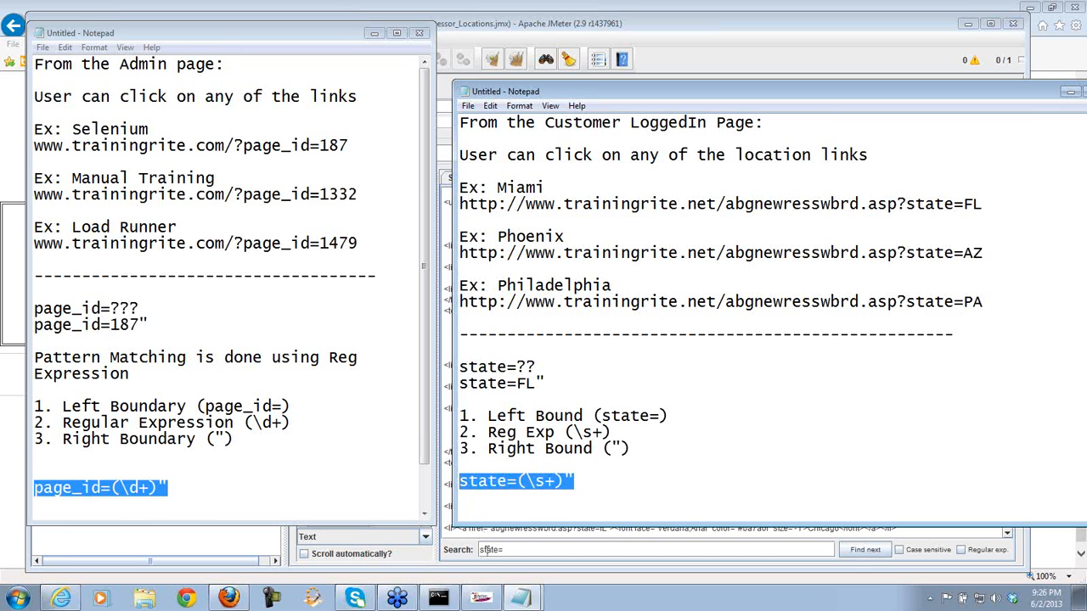
click(468, 553)
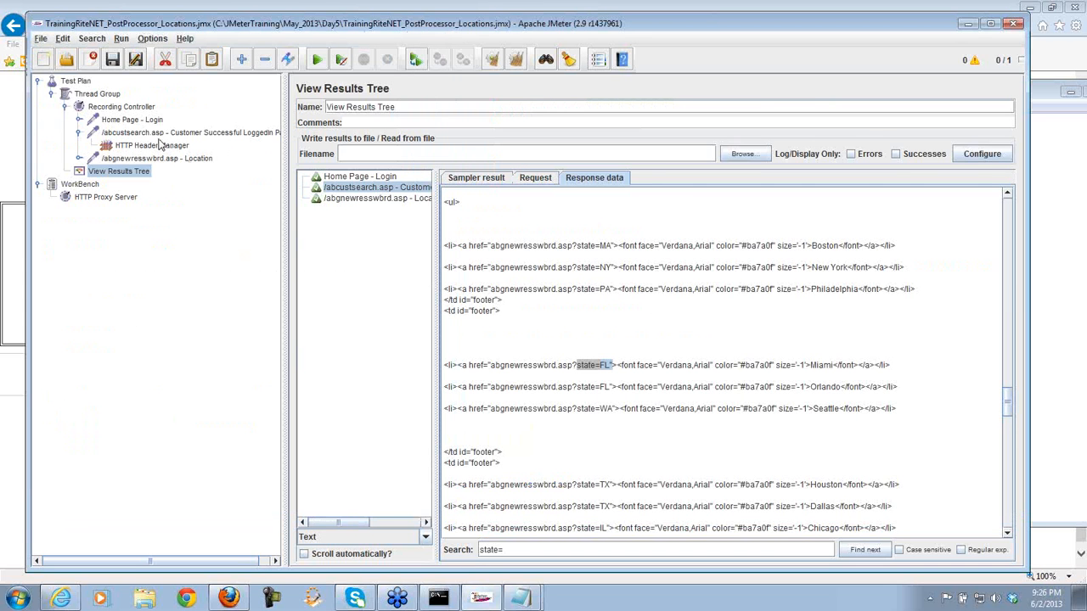
- Add a Regular Expression Extractor to the Customer LoggedIn request
right_click(158, 135)
mouse_move(203, 145)
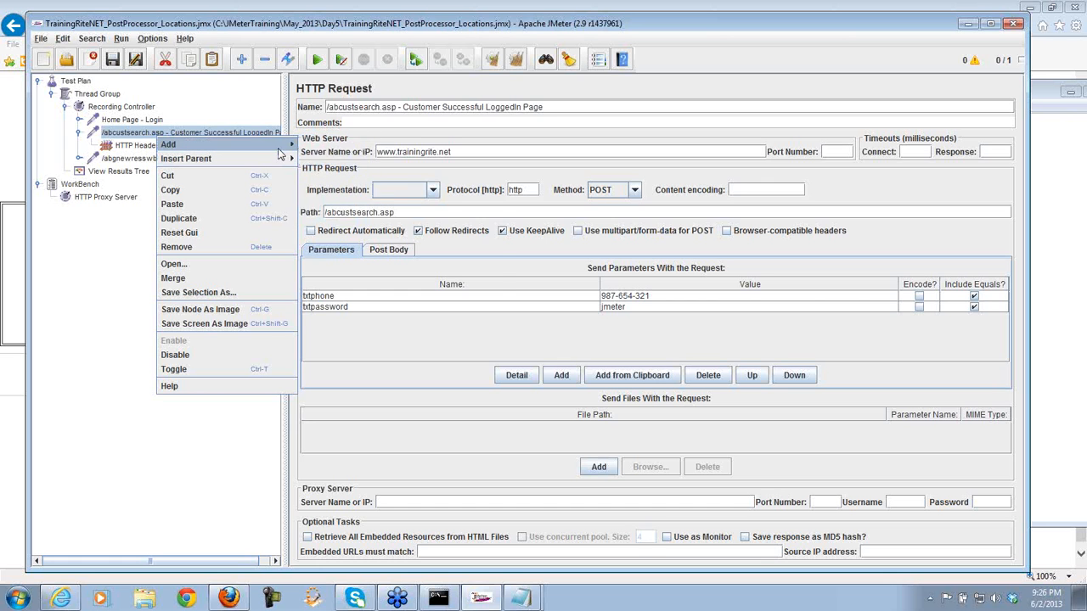
mouse_move(338, 190)
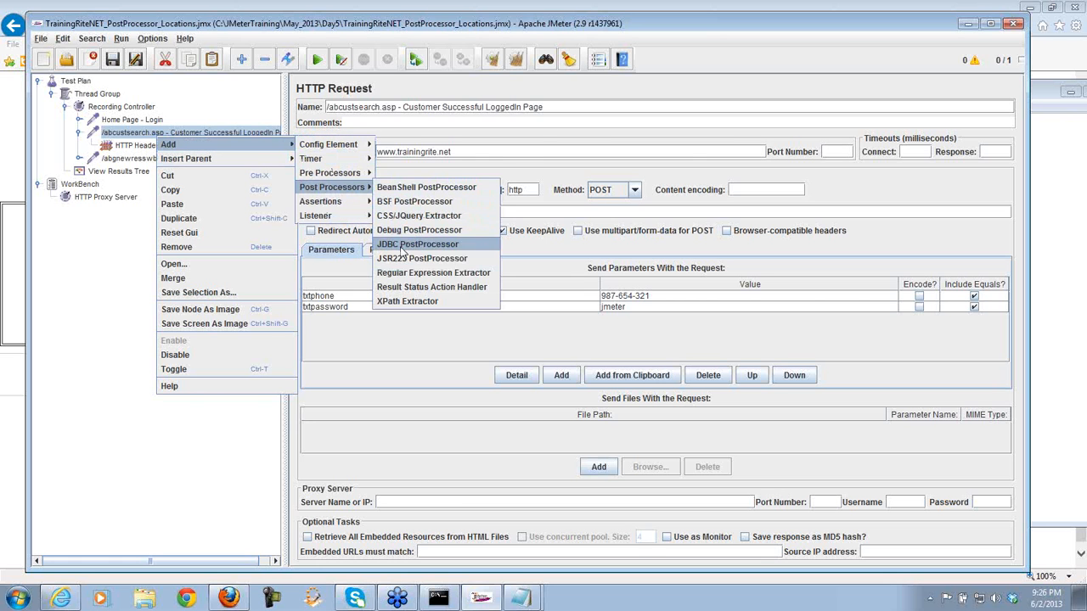
click(403, 272)
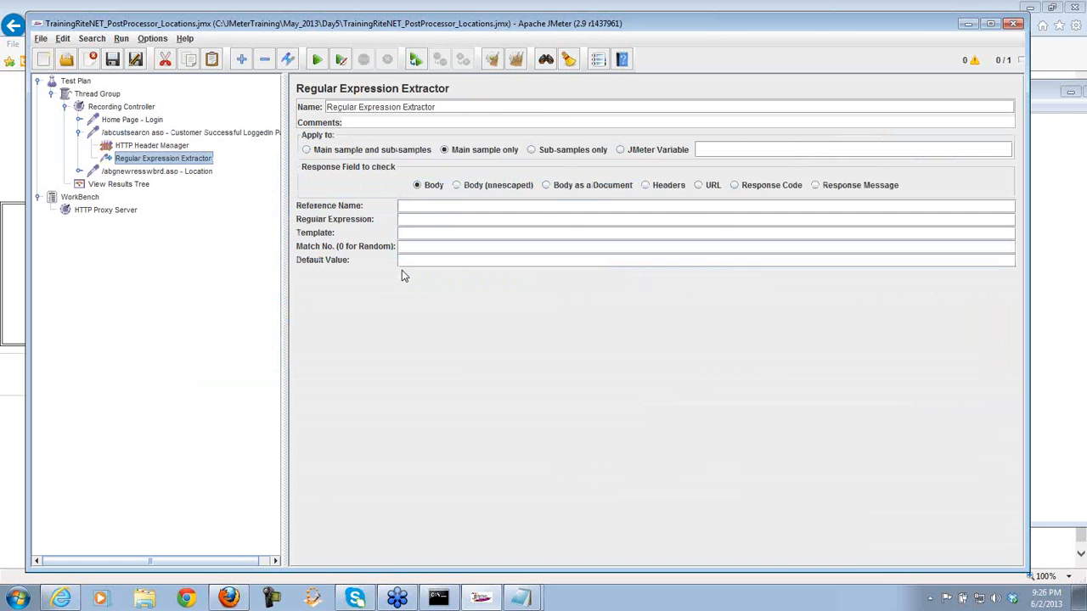
- Set the extractor's reference name to state, expression state=(\s+)", template $1$, match number 0
click(412, 206)
text(state)
click(415, 219)
key(ctrl+v)
click(421, 234)
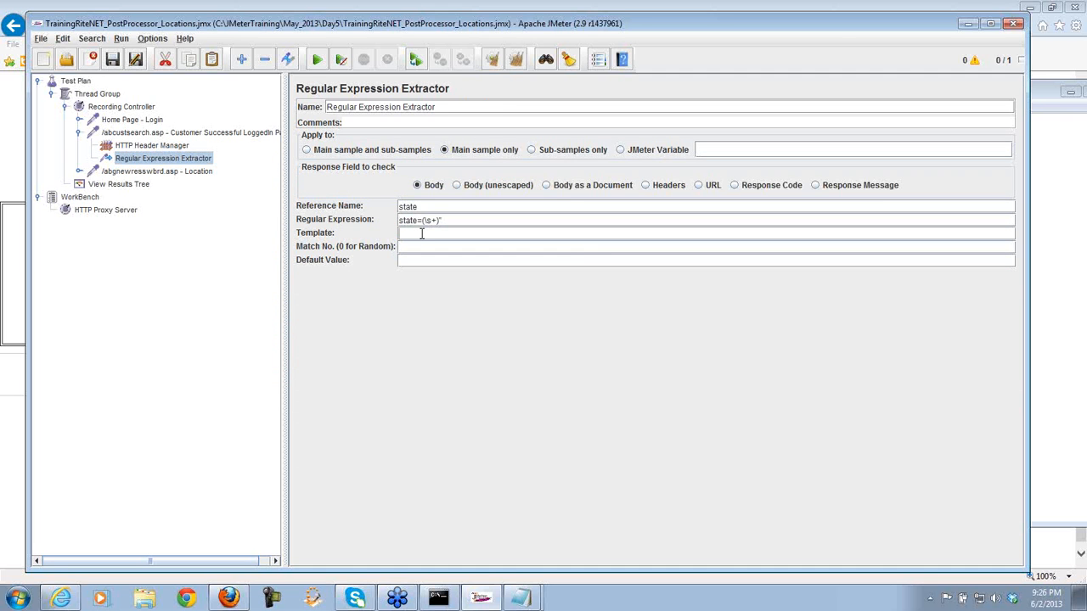
text($1$)
click(417, 246)
text(0)
click(133, 184)
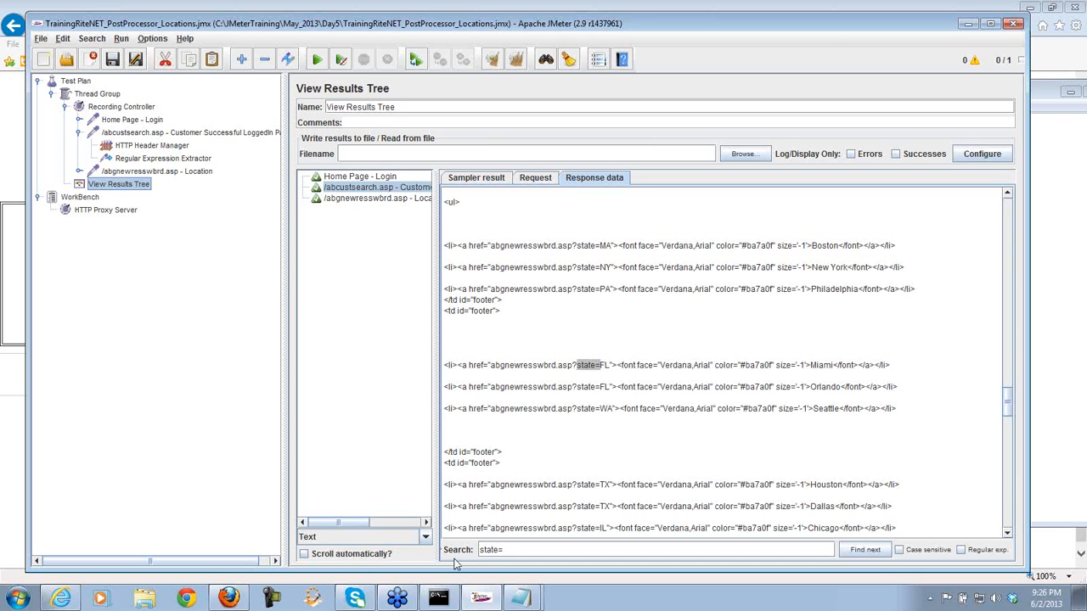
- Test state=(\s+)" against the Customer response in the RegExp Tester
click(424, 537)
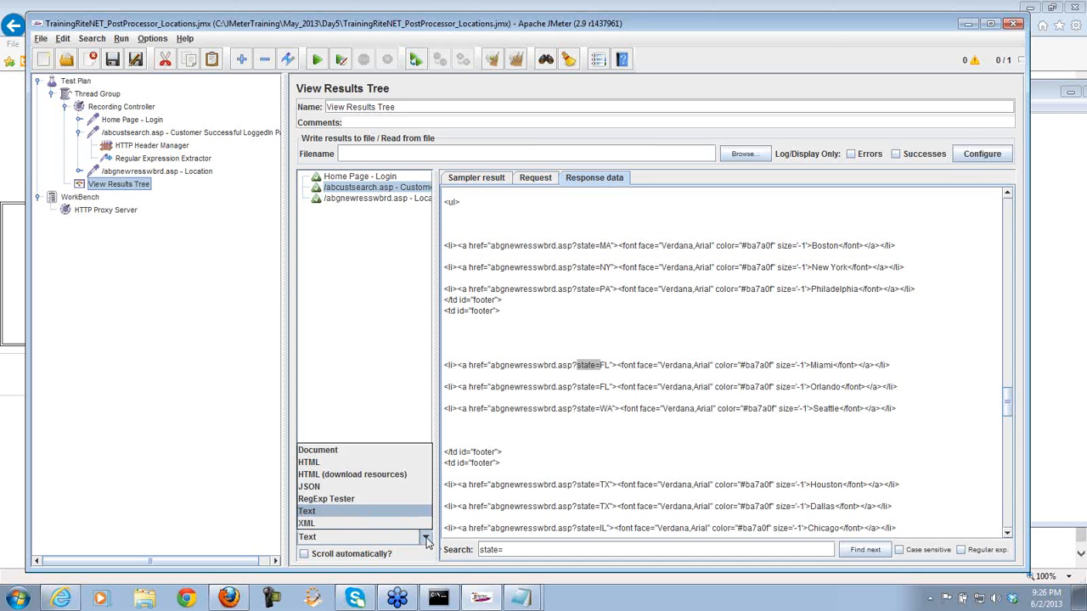
click(396, 501)
click(553, 410)
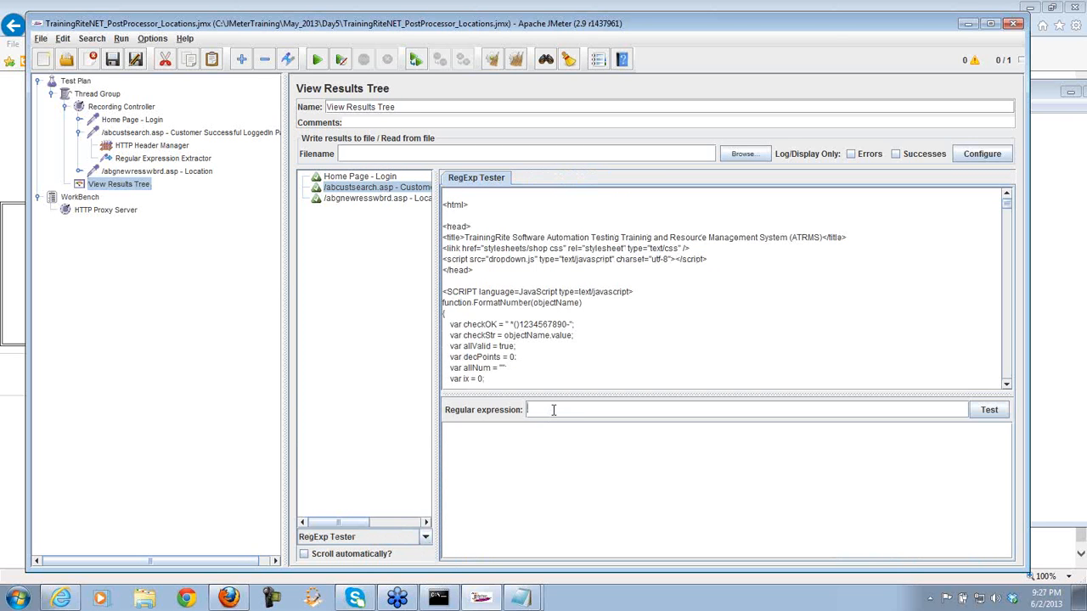
key(ctrl+v)
click(989, 411)
- Revise the regex to state=(.*?)" and retest, getting 15 matches
mouse_move(523, 597)
click(522, 571)
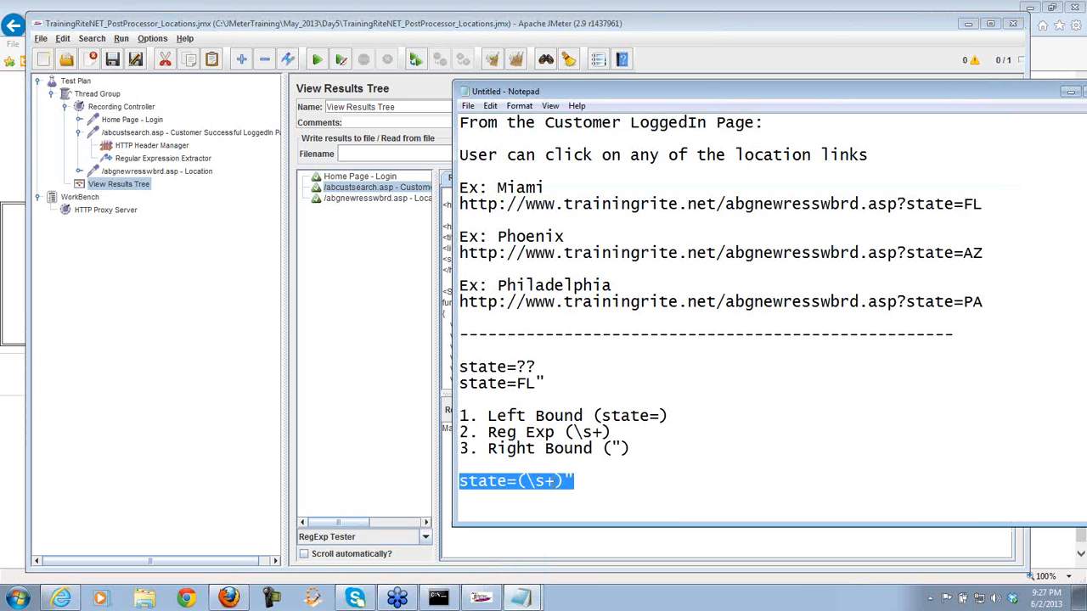
click(539, 550)
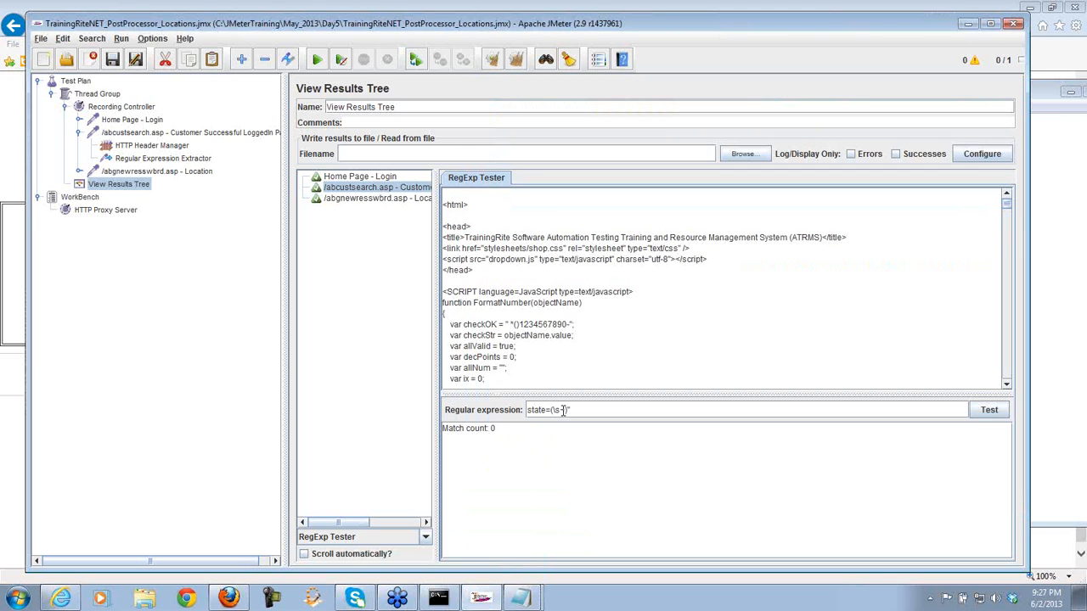
key(Delete)
key(BackSpace)
key(BackSpace)
text(.*?)
click(985, 411)
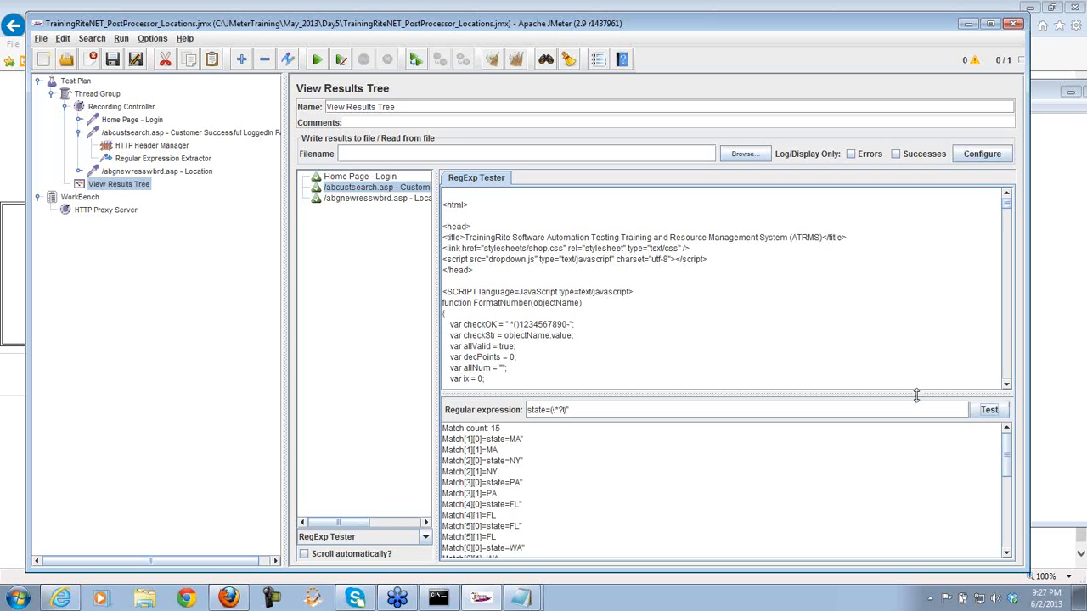
drag(916, 393, 911, 291)
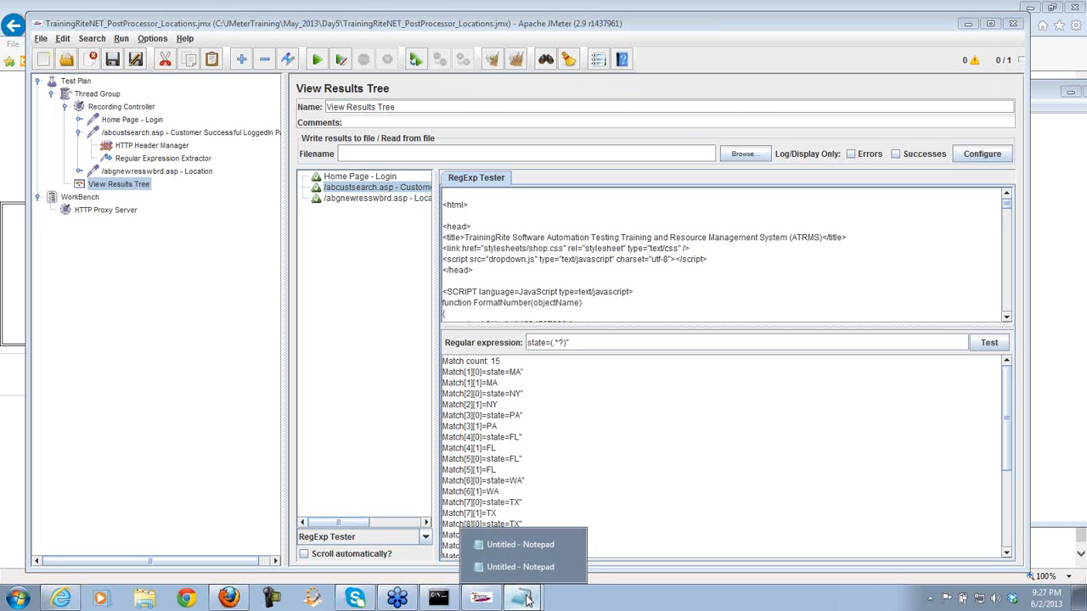
- Select the \s part of the noted regex, comparing with JMeter's match results
mouse_move(525, 592)
click(542, 567)
click(596, 481)
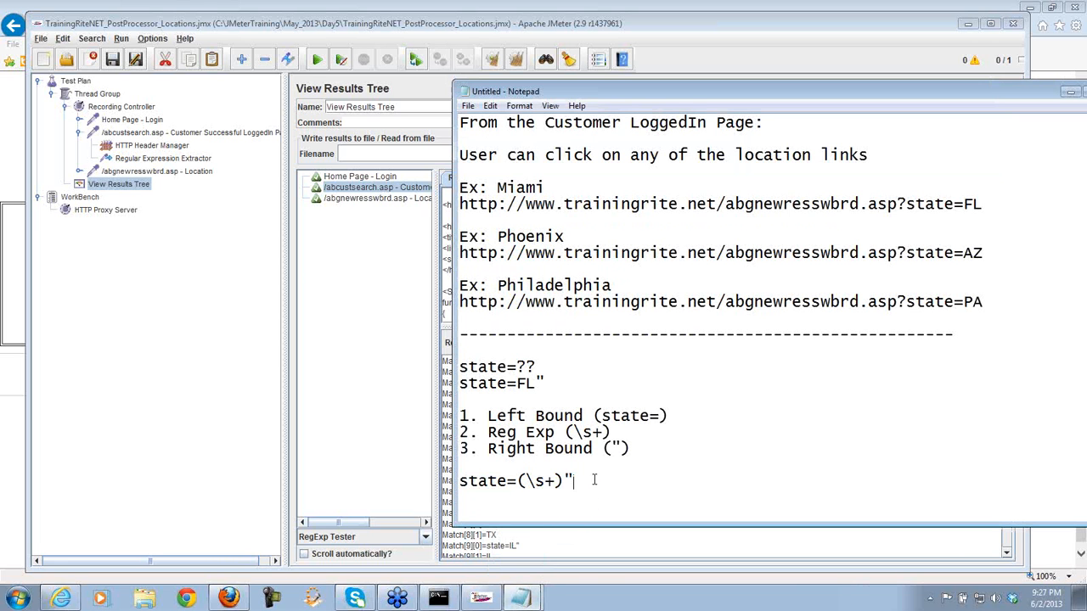
double_click(540, 481)
click(590, 540)
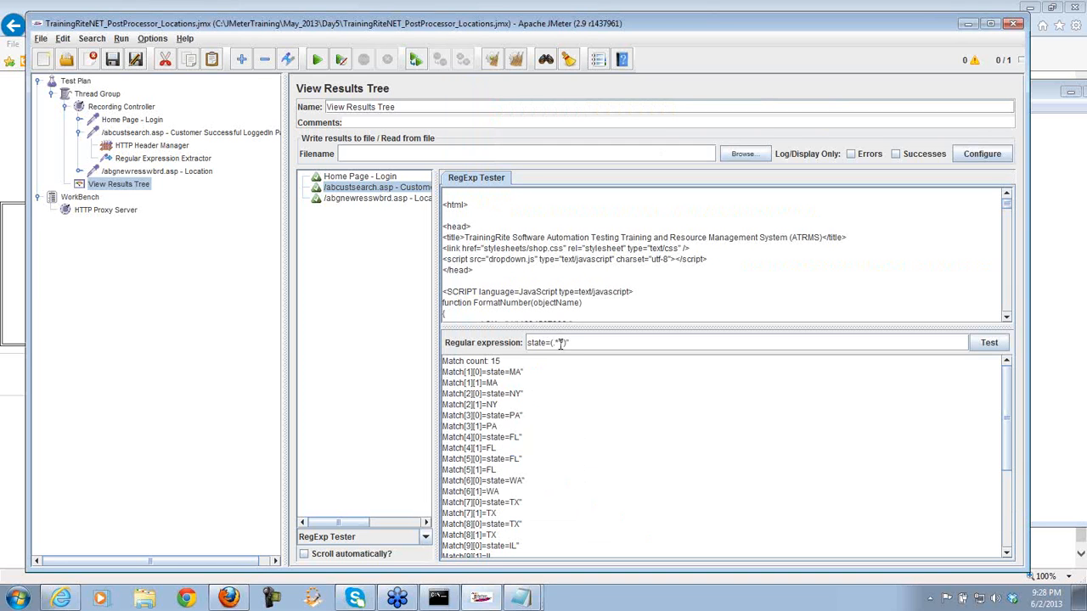
- Change the noted regex to state=(.*?)" and return to the JMeter RegExp Tester
mouse_move(520, 598)
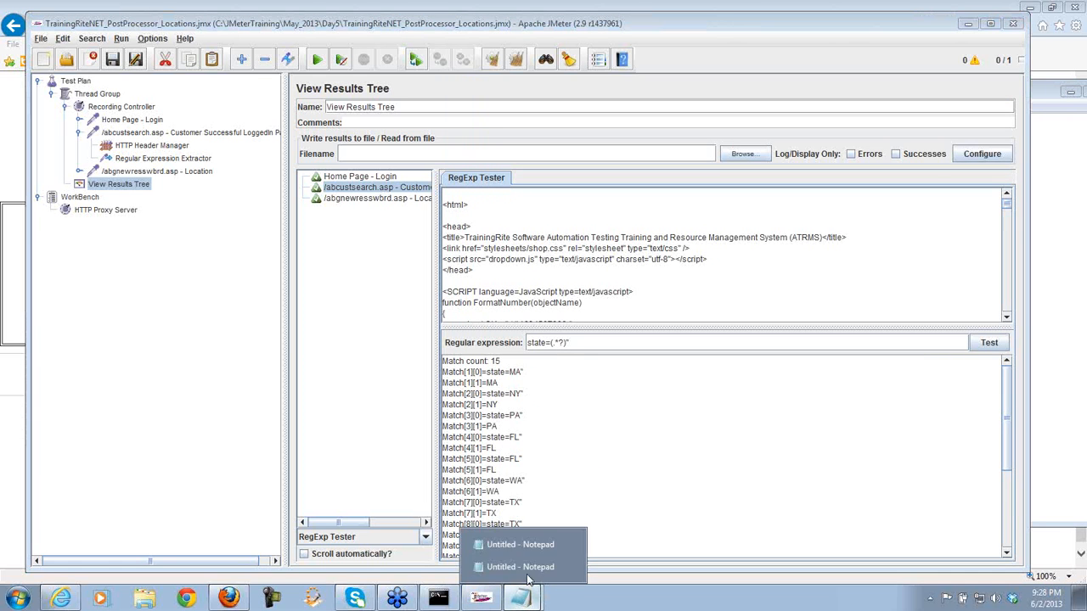
click(526, 569)
key(BackSpace)
key(BackSpace)
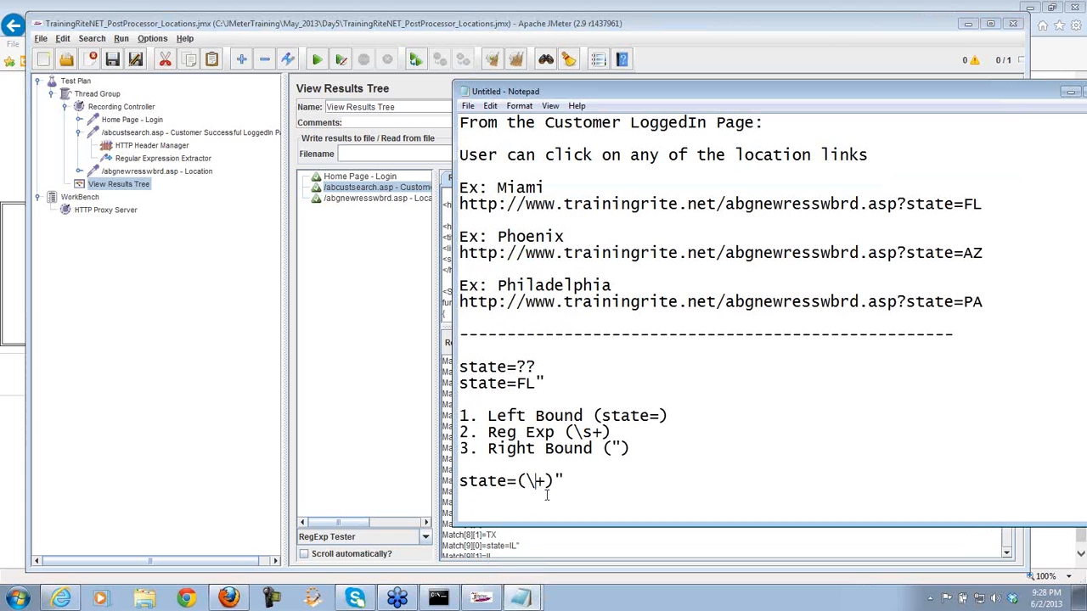
key(Delete)
text(.*?)
drag(546, 482, 527, 481)
drag(547, 481, 531, 481)
click(420, 425)
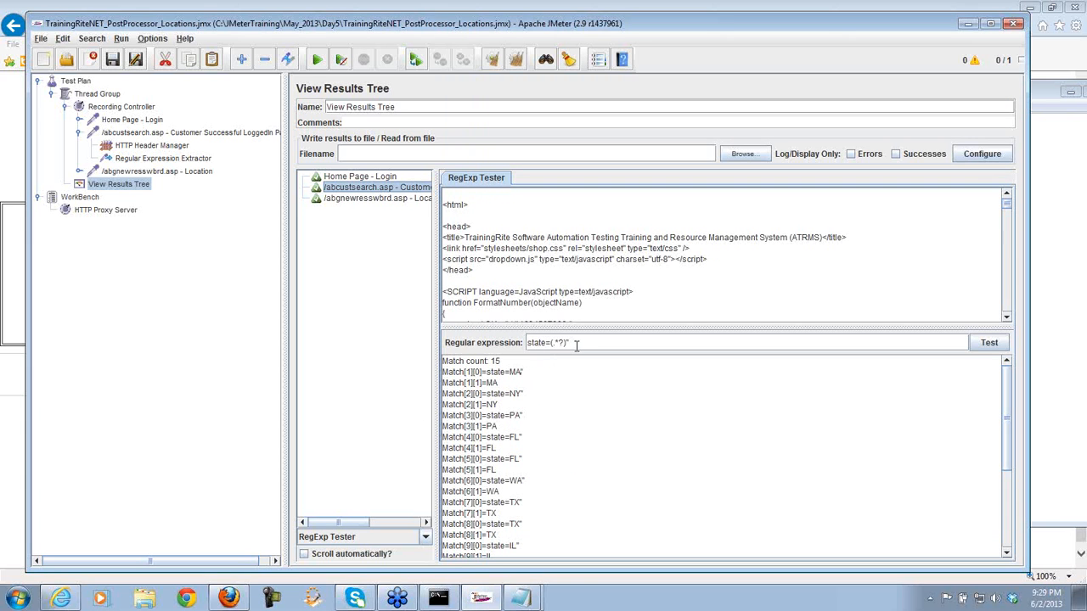
- Replace the Regular Expression Extractor's old regex with the working one
drag(571, 343, 523, 347)
key(ctrl+c)
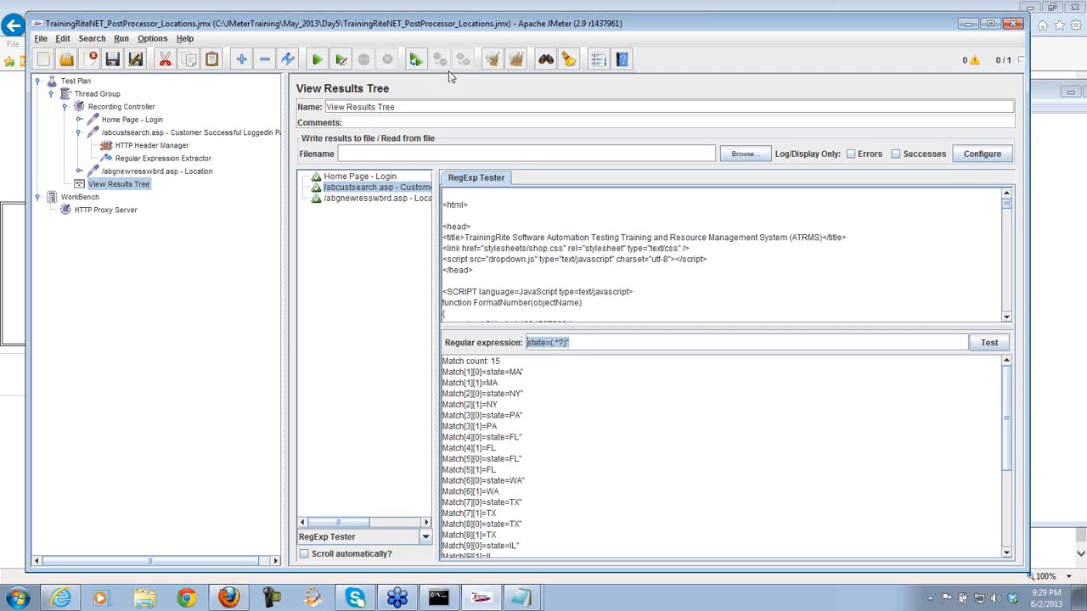
click(205, 160)
drag(459, 220, 393, 221)
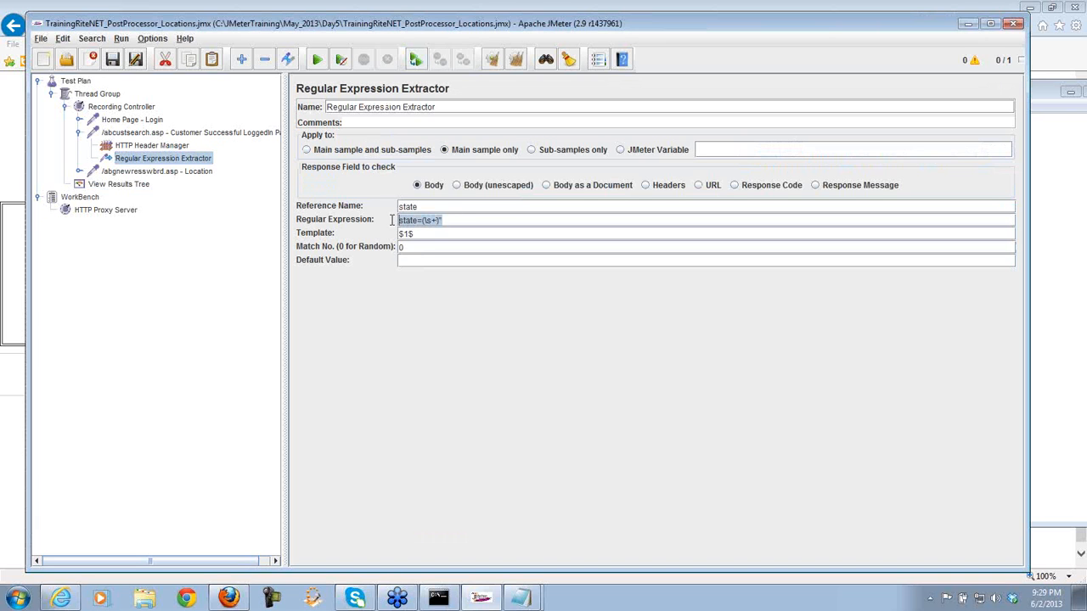
key(ctrl+v)
click(161, 171)
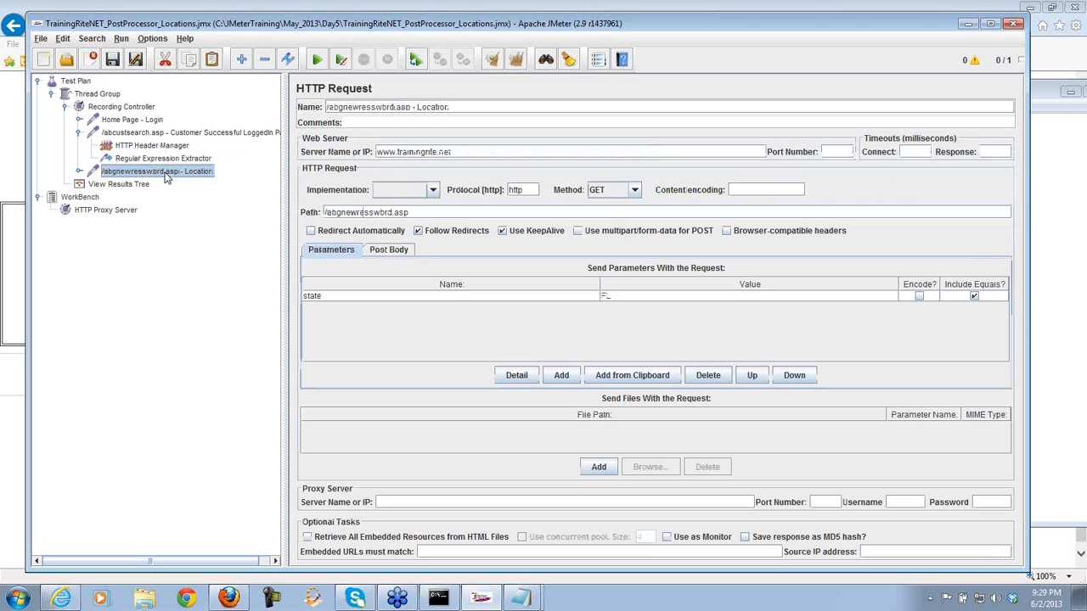
- Set the Thread Group loop count to 5
click(114, 95)
click(419, 191)
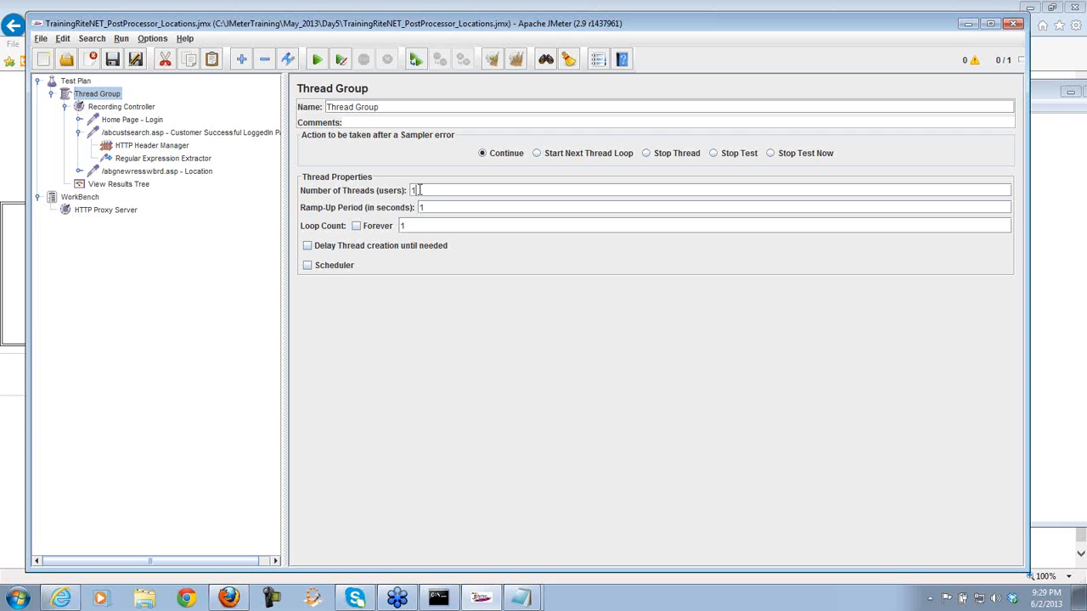
drag(418, 190, 409, 193)
drag(419, 226, 392, 228)
text(5)
- Recheck the extractor and Location request, then clear the old results and rerun the plan
click(168, 160)
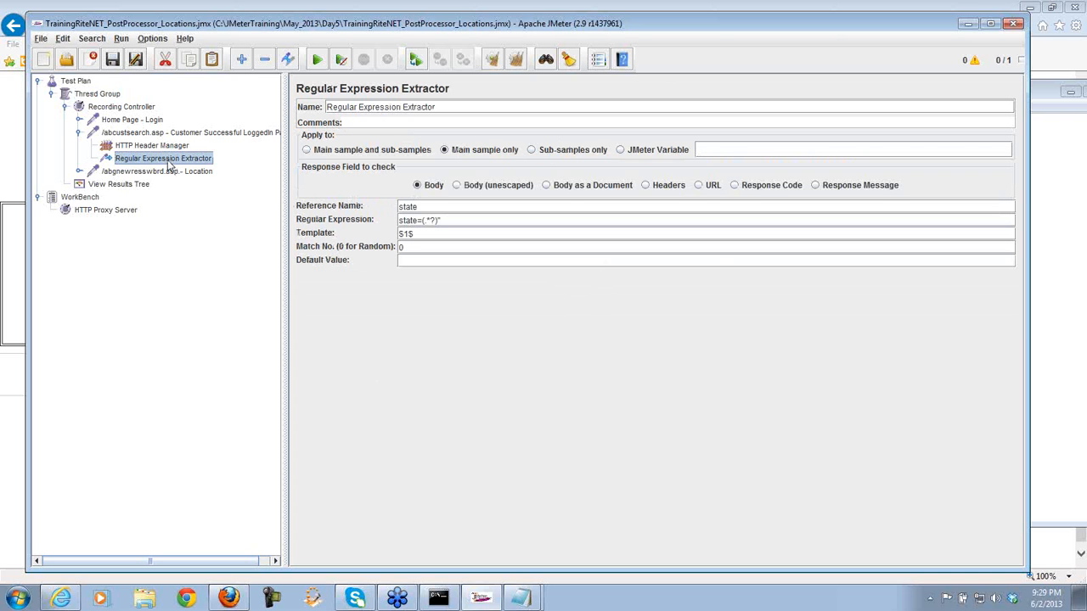
click(167, 174)
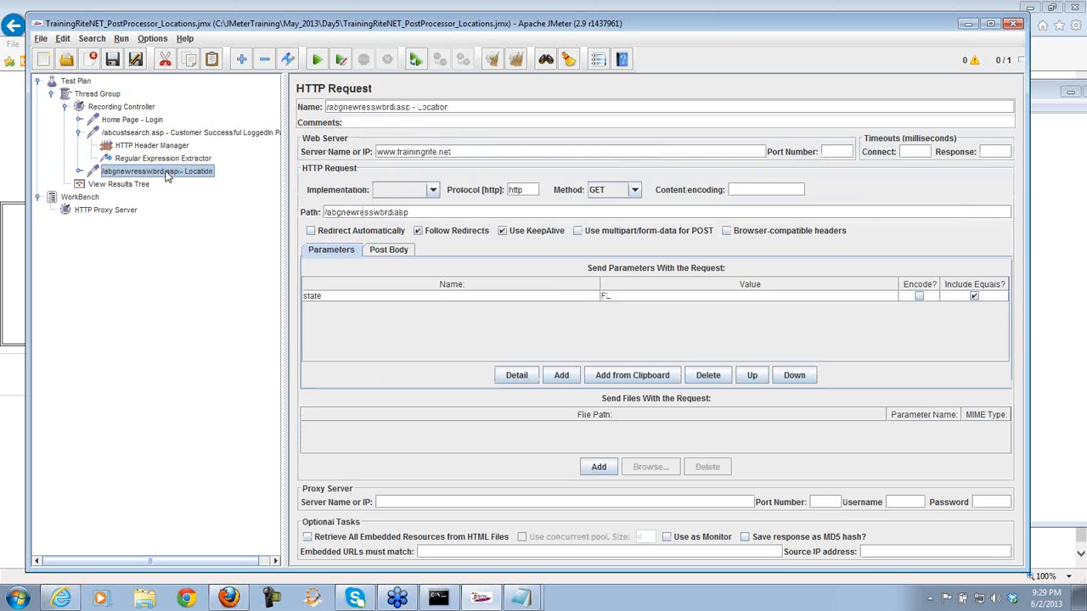
click(119, 185)
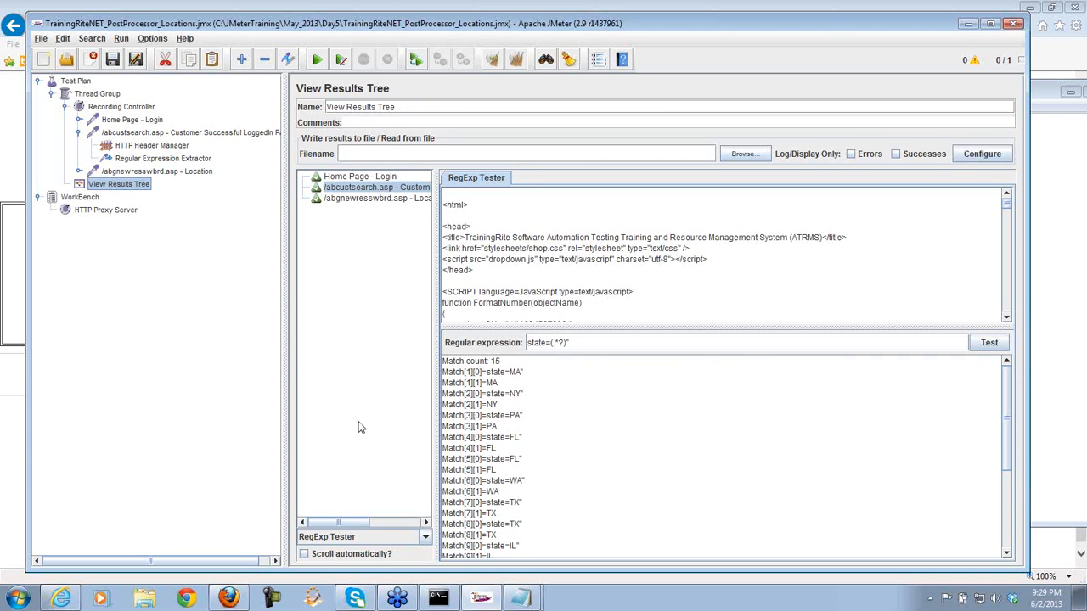
click(493, 59)
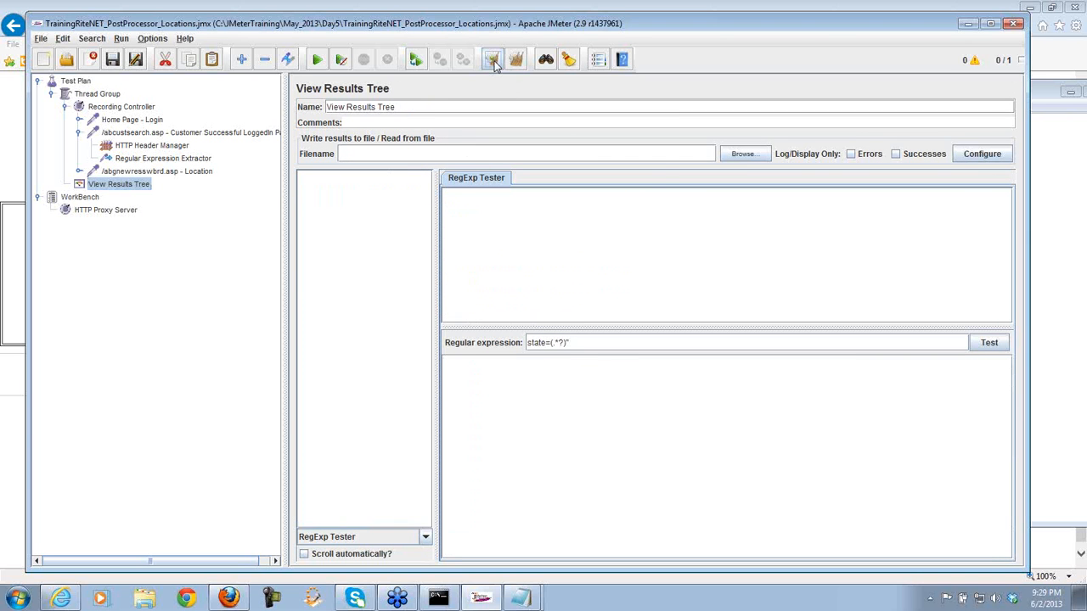
click(316, 60)
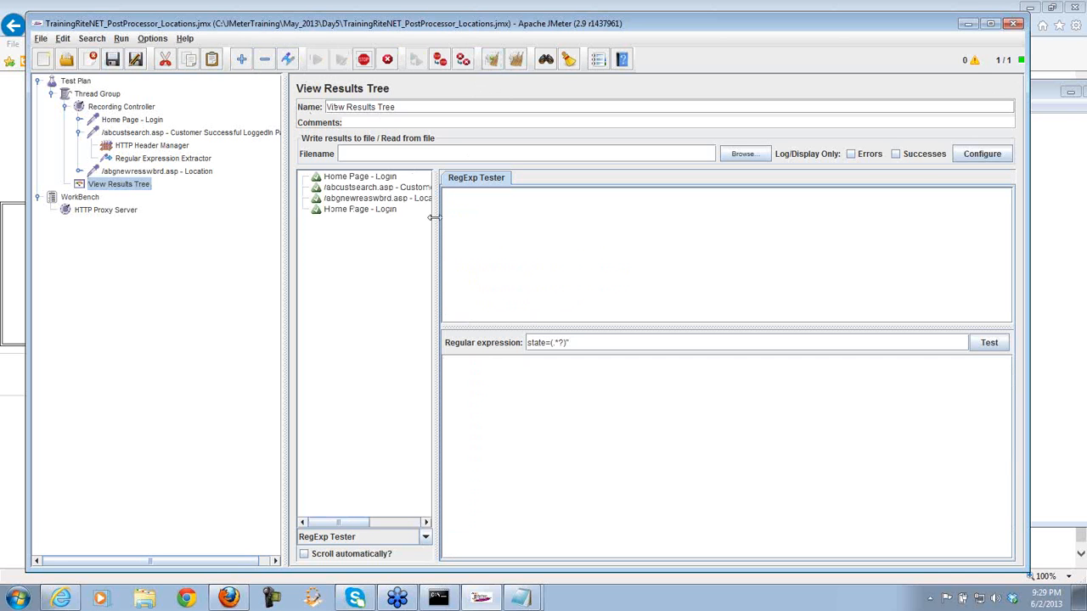
- View each Location response as rendered HTML, each listing resources for FL
click(380, 199)
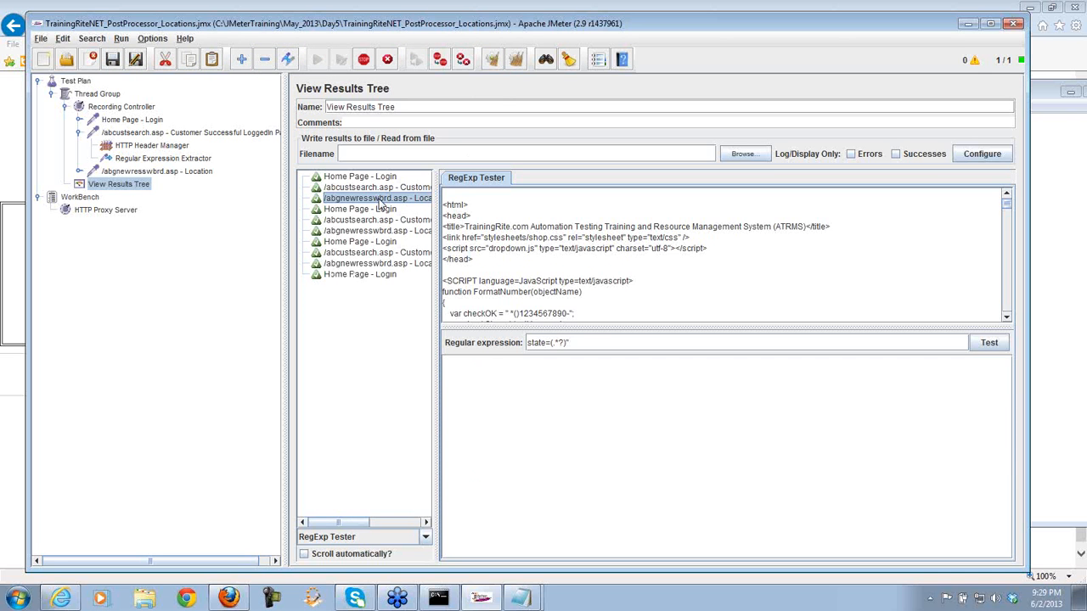
click(424, 537)
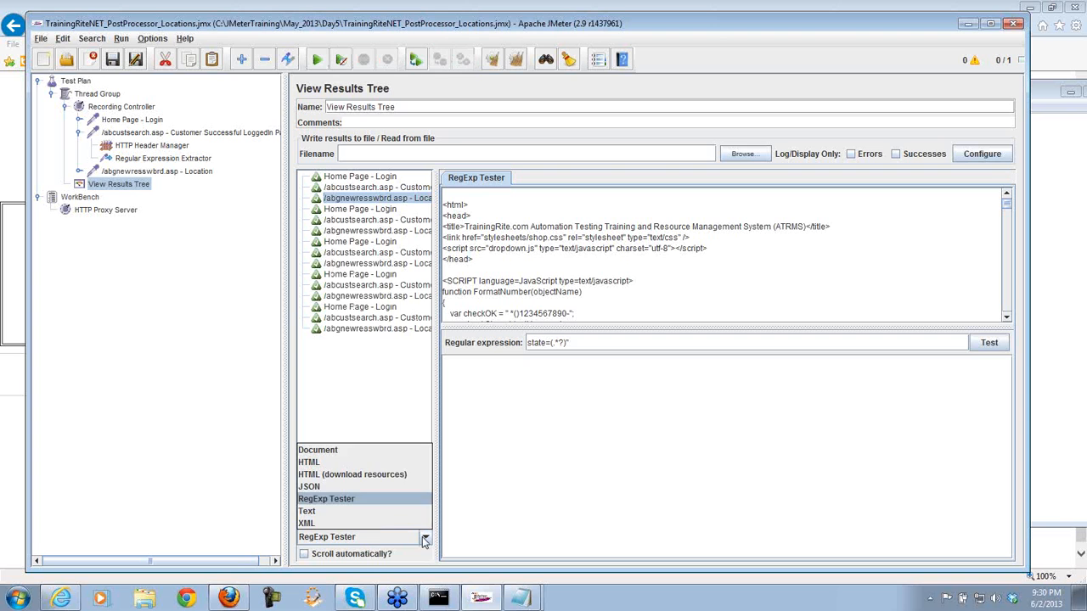
click(371, 476)
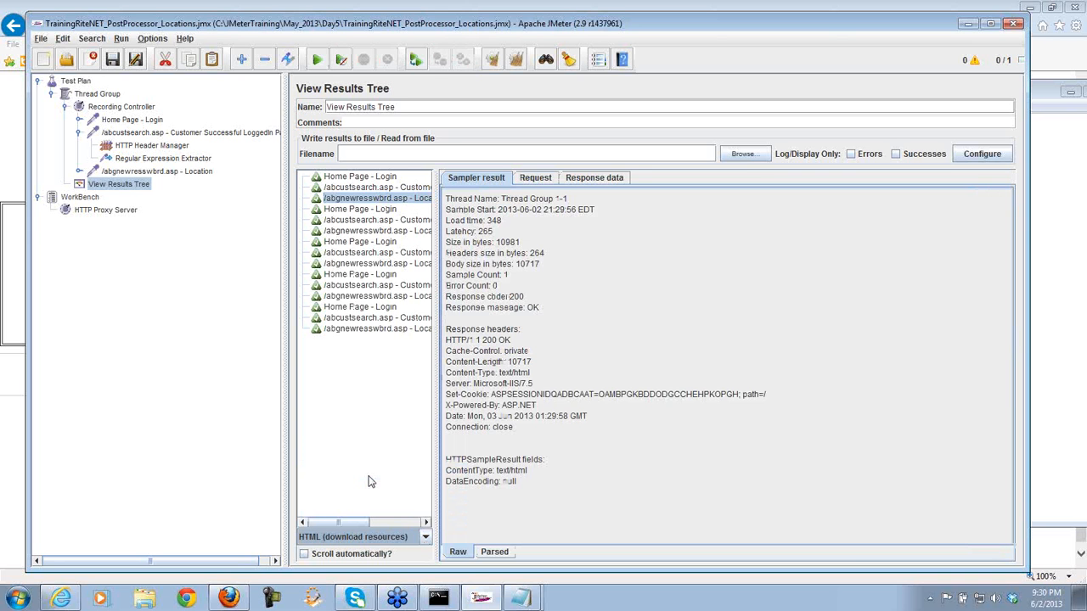
click(596, 178)
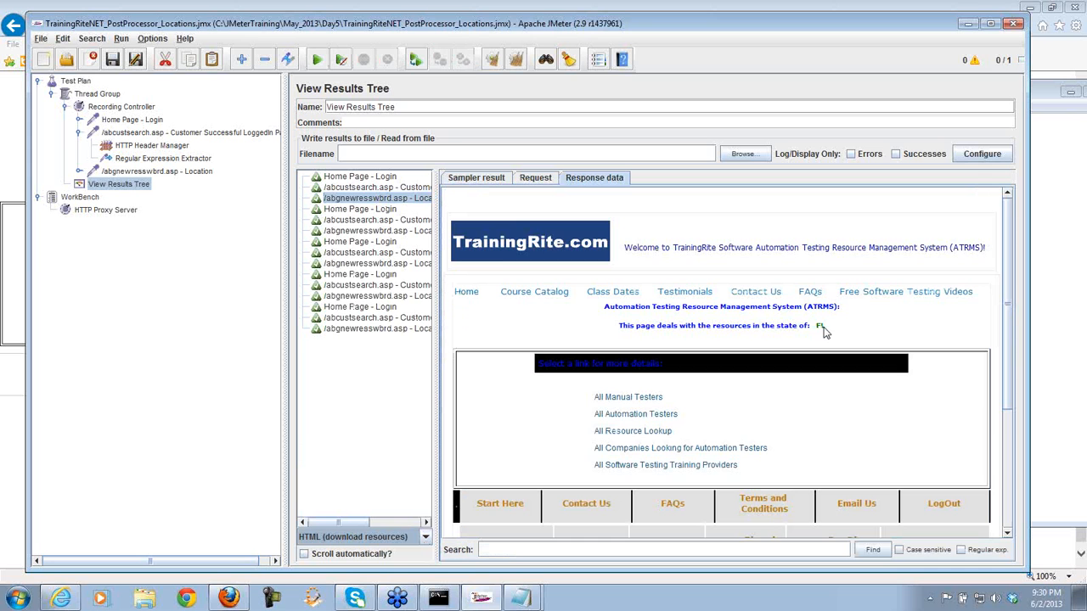
click(422, 231)
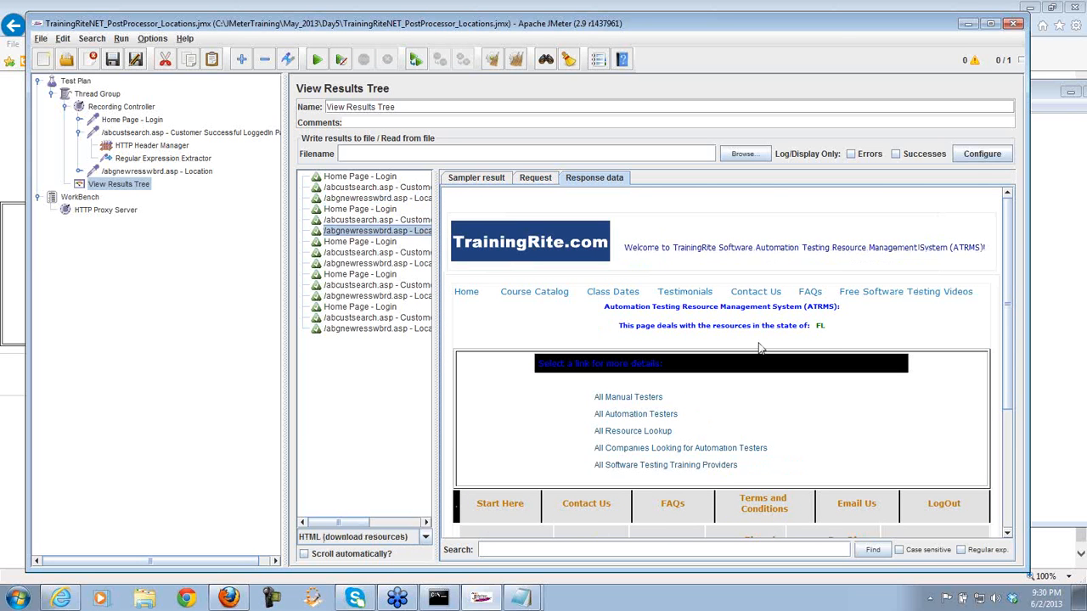
click(417, 265)
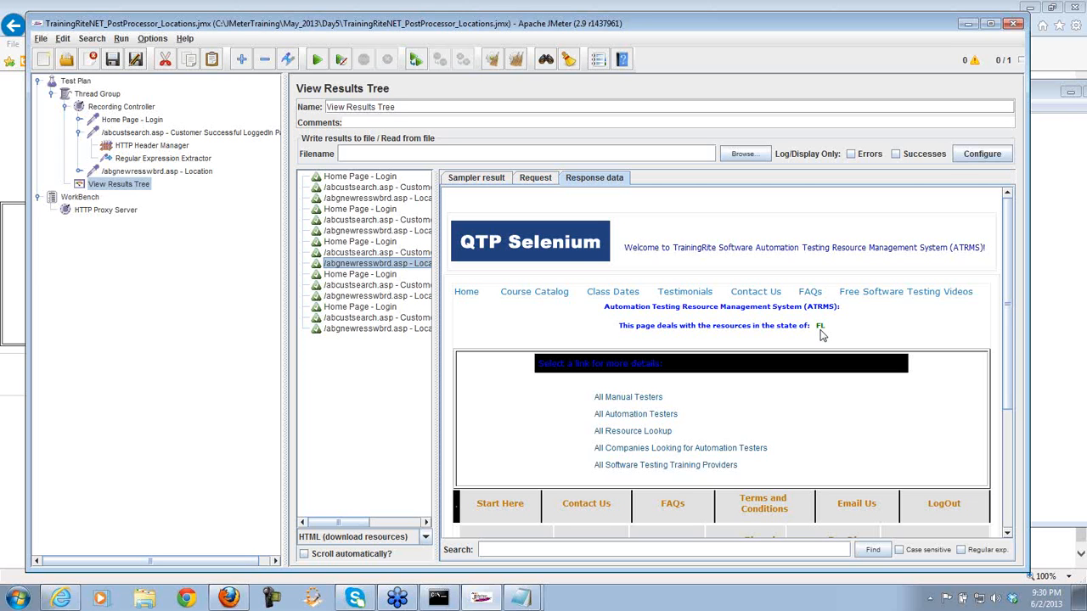
click(424, 297)
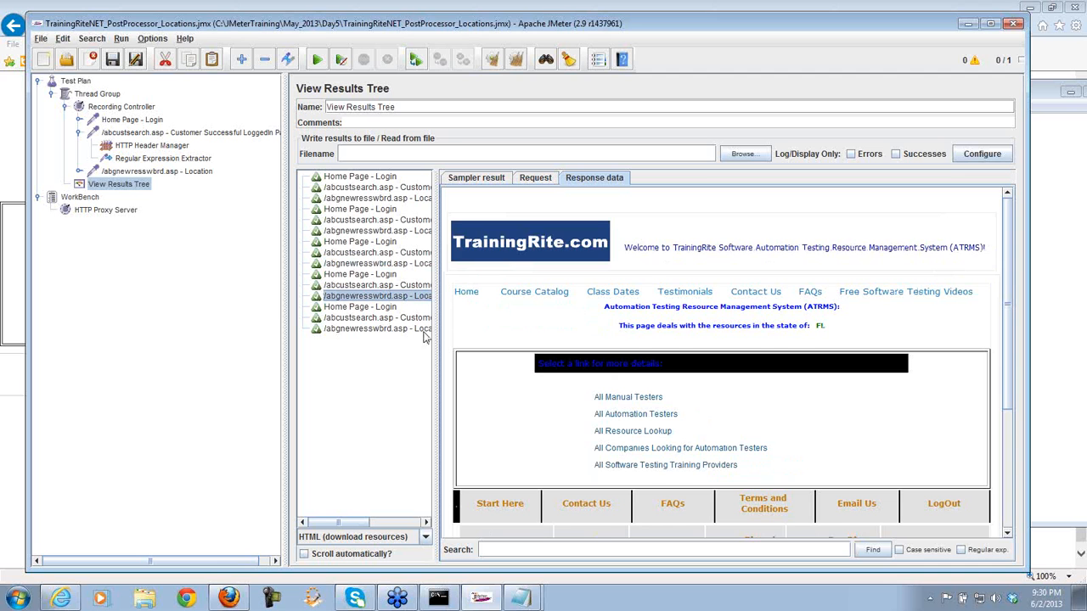
click(425, 331)
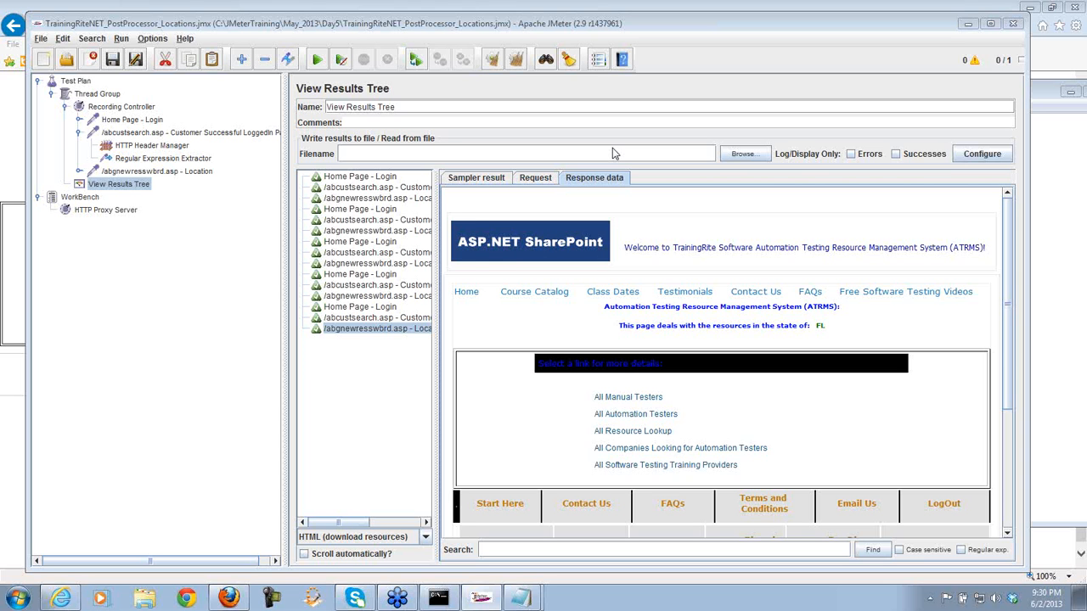
- Confirm the extractor's reference name is 'state' and change the Location state value from FL to ${state}
click(194, 160)
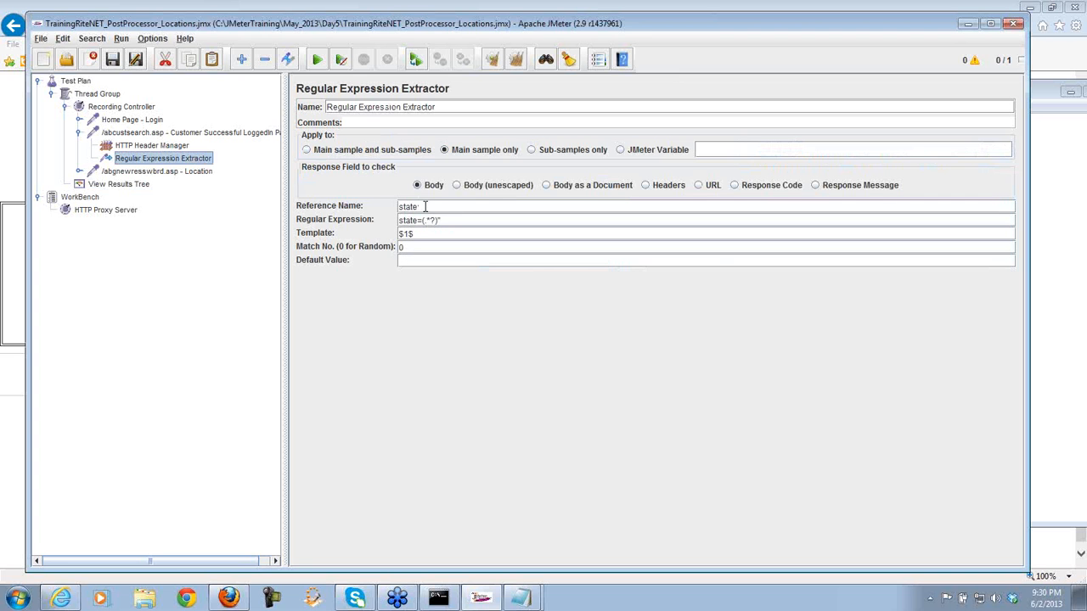
drag(421, 208, 395, 210)
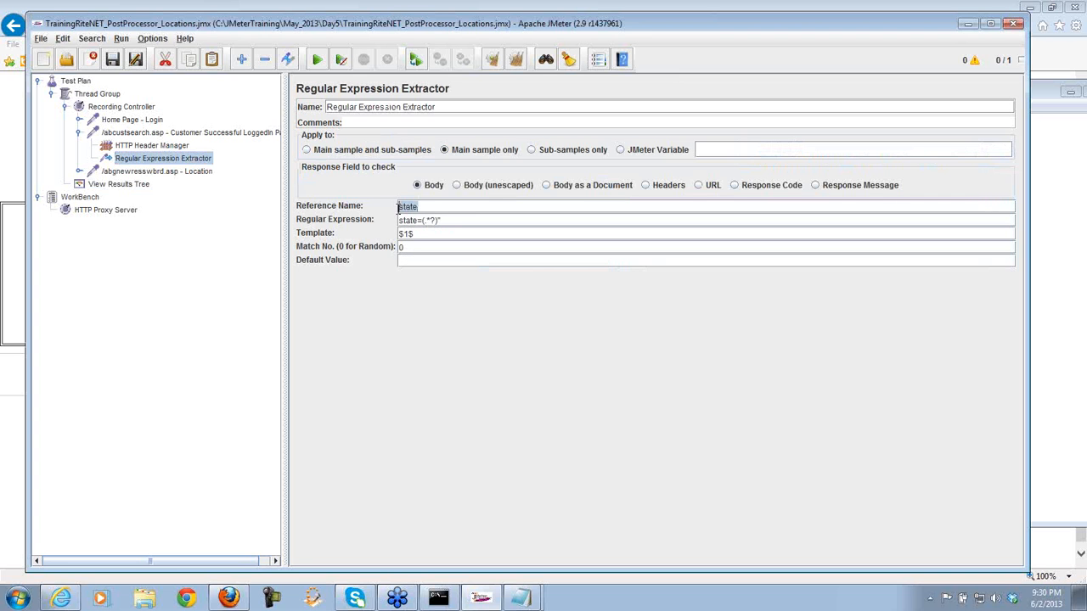
click(184, 173)
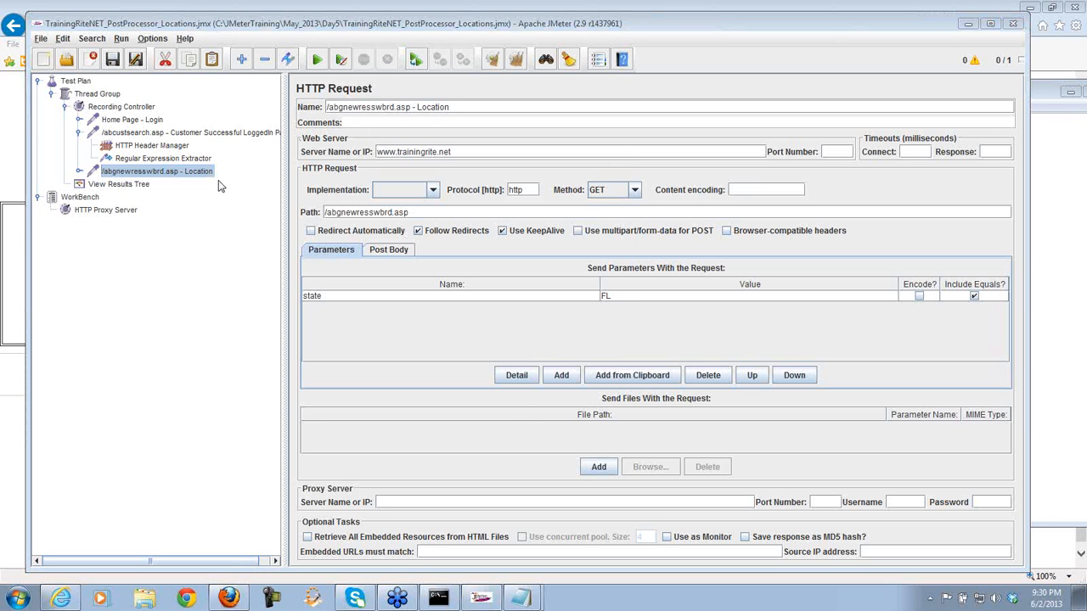
click(204, 162)
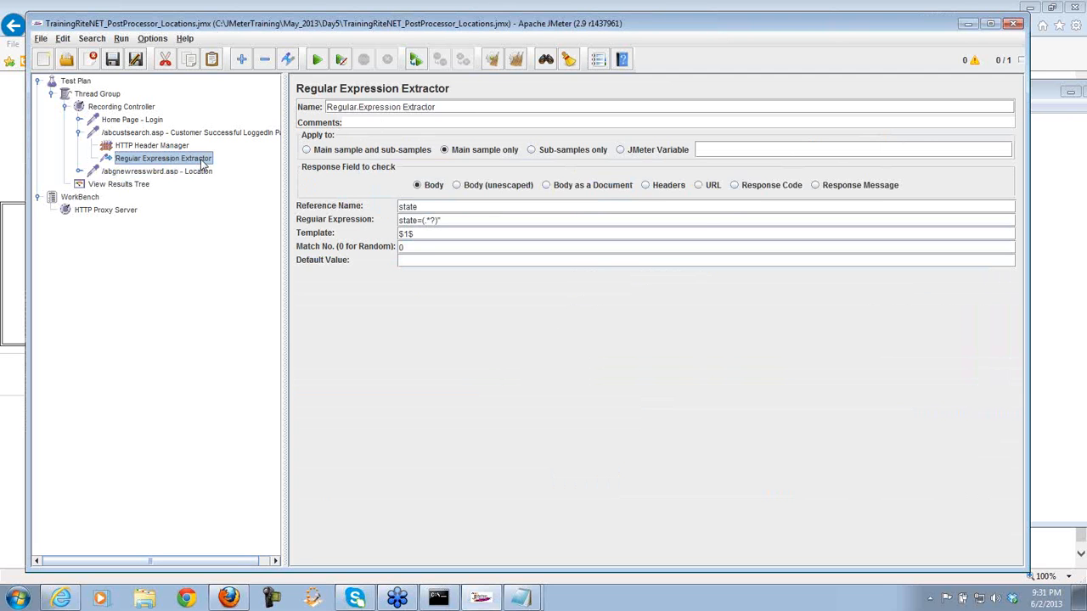
click(204, 171)
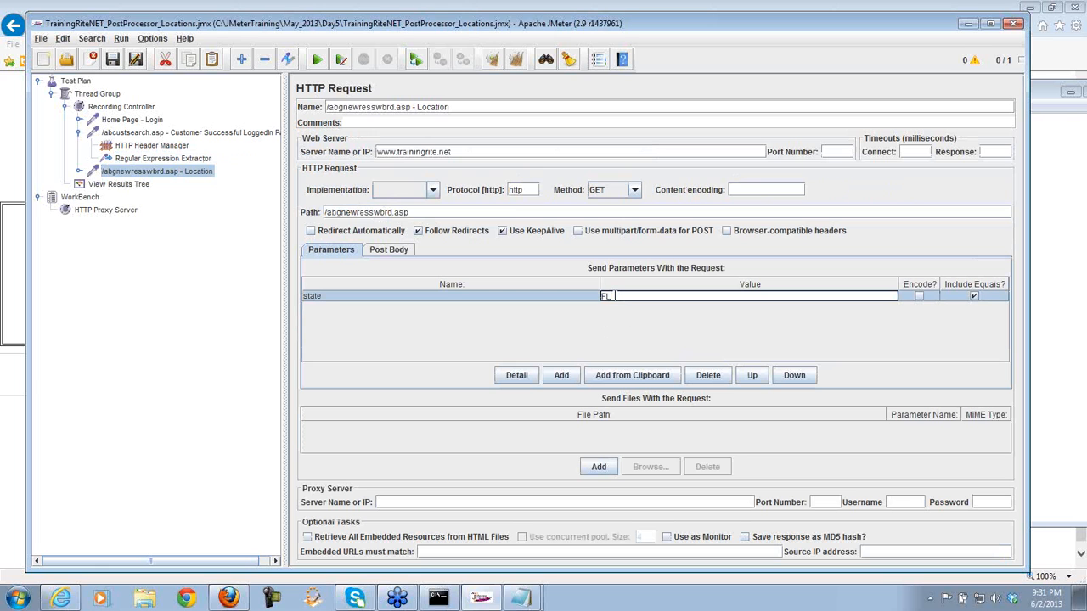
key(BackSpace)
key(BackSpace)
text(S{state})
click(195, 159)
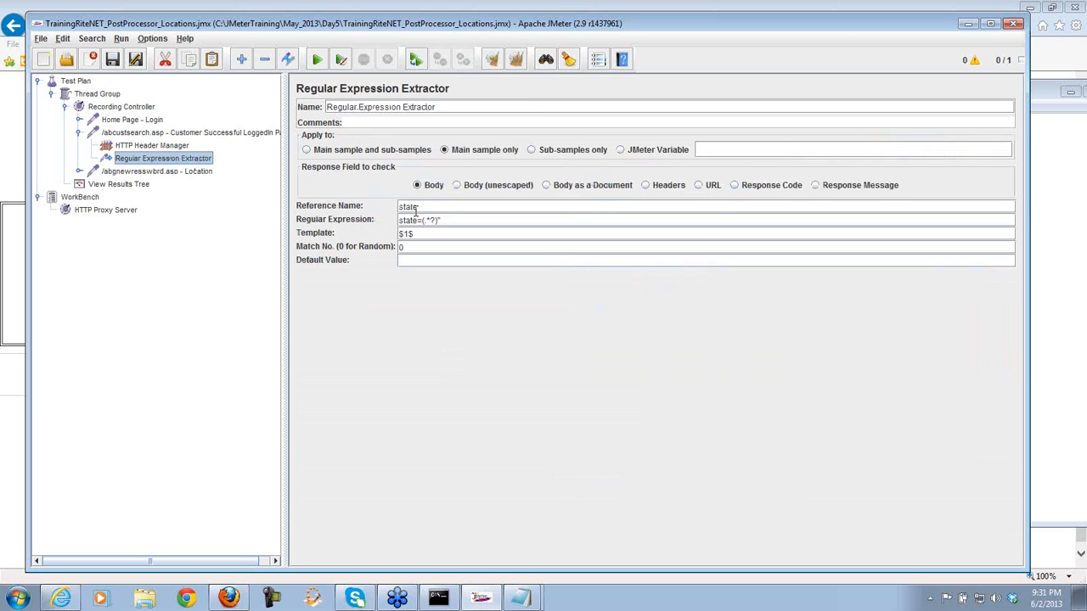
click(201, 173)
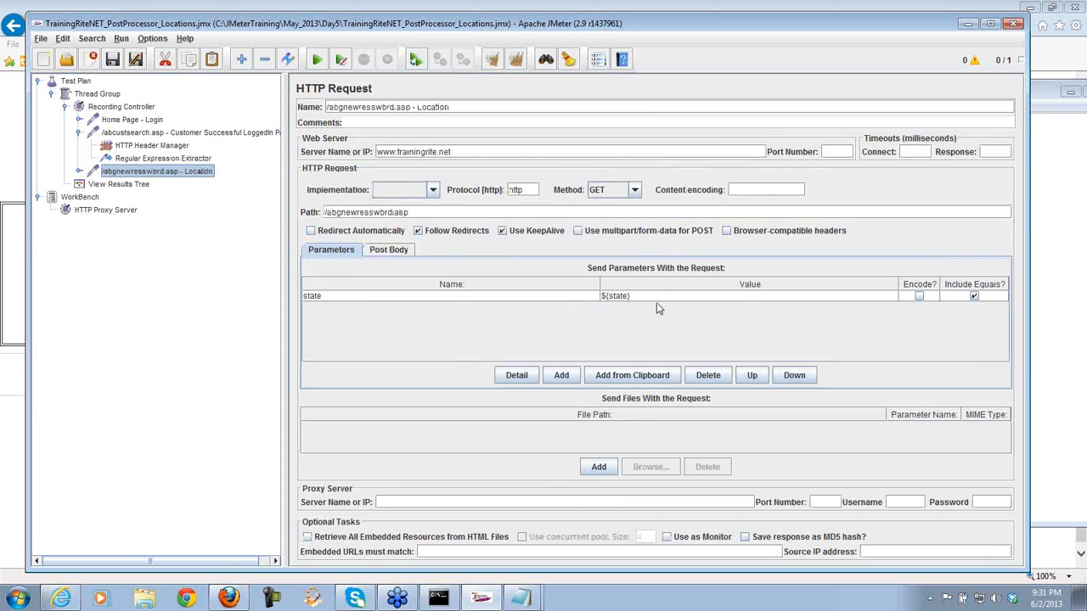
click(136, 184)
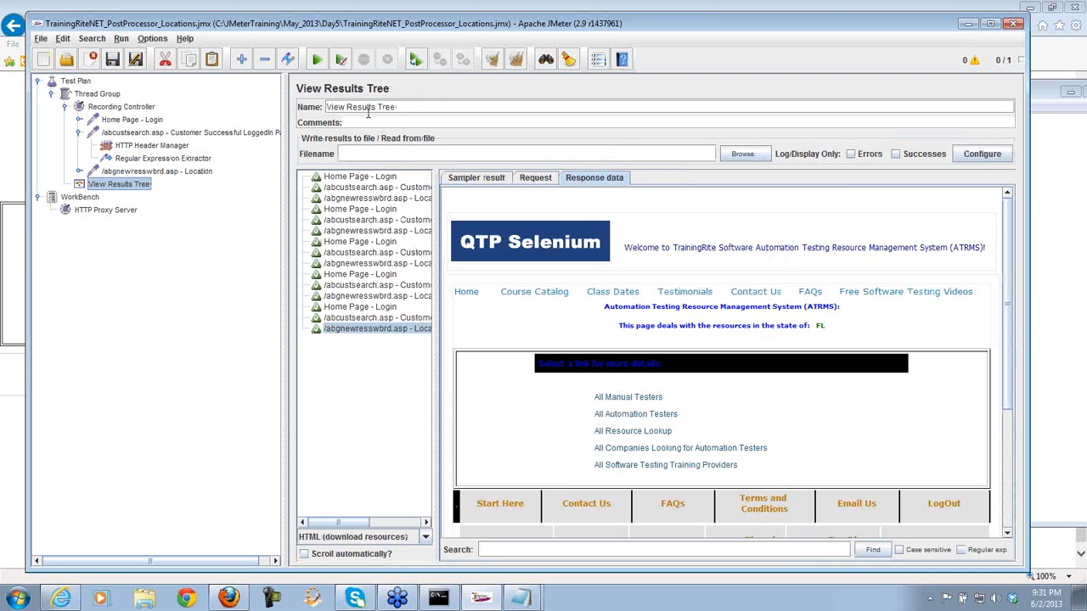
- Clear and rerun the test, checking that Location responses now show states like AZ, NV and TX
click(514, 58)
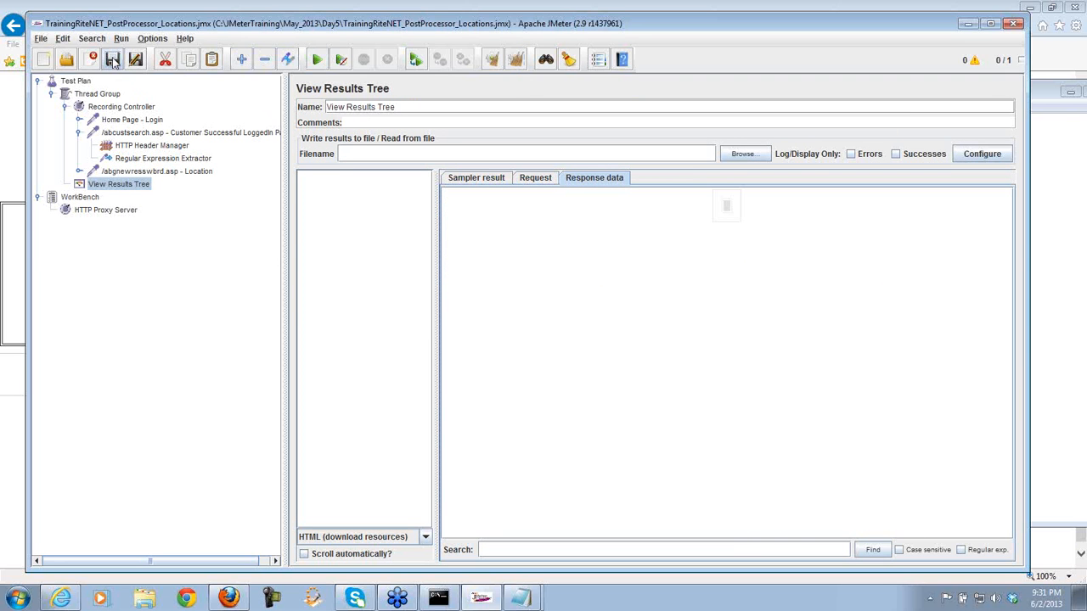
click(315, 59)
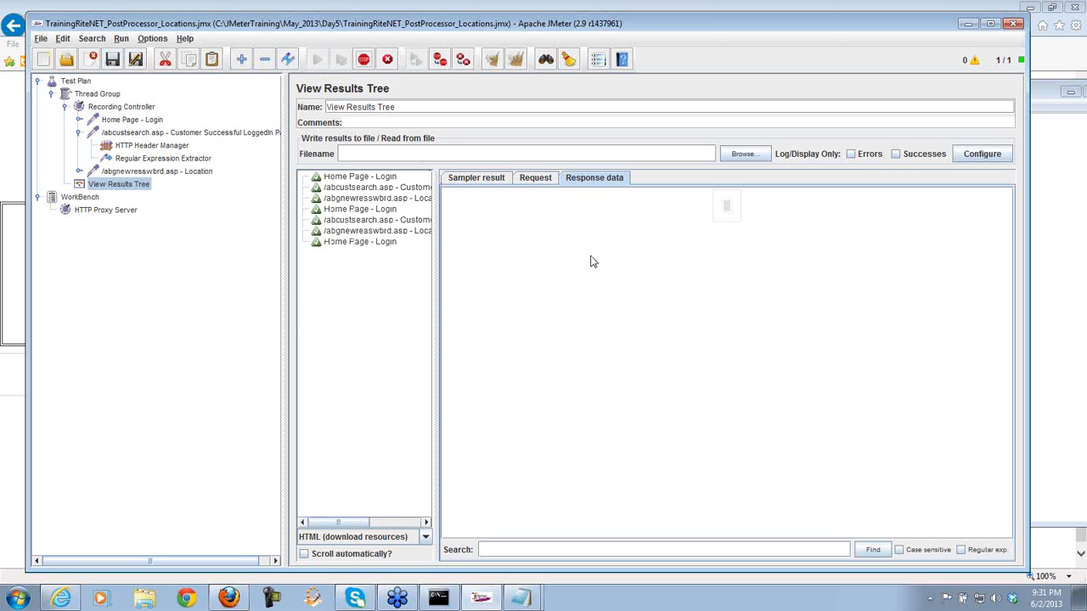
click(410, 200)
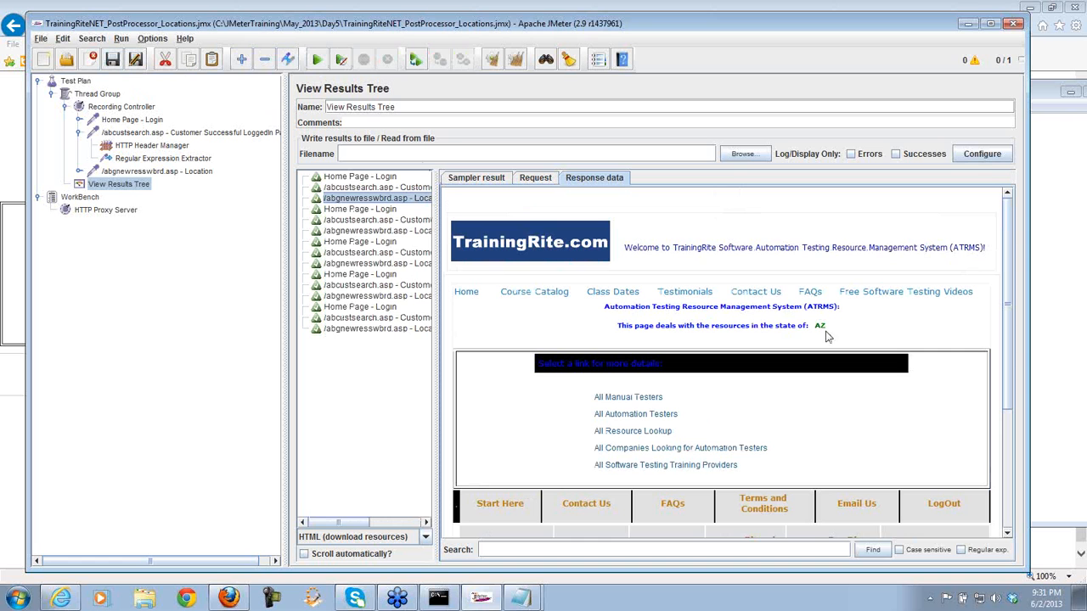
click(421, 233)
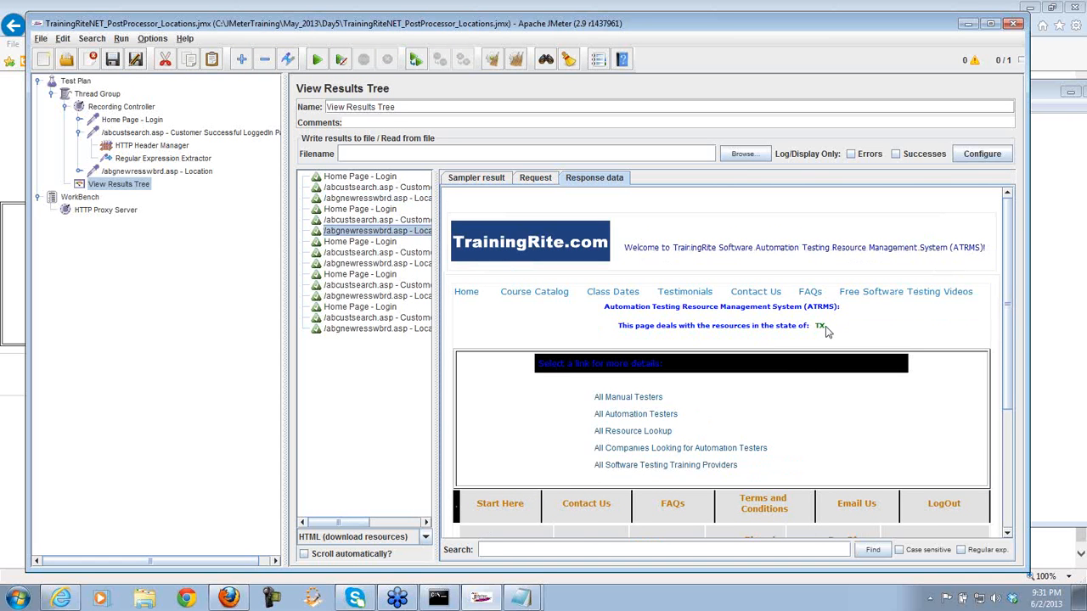
click(429, 264)
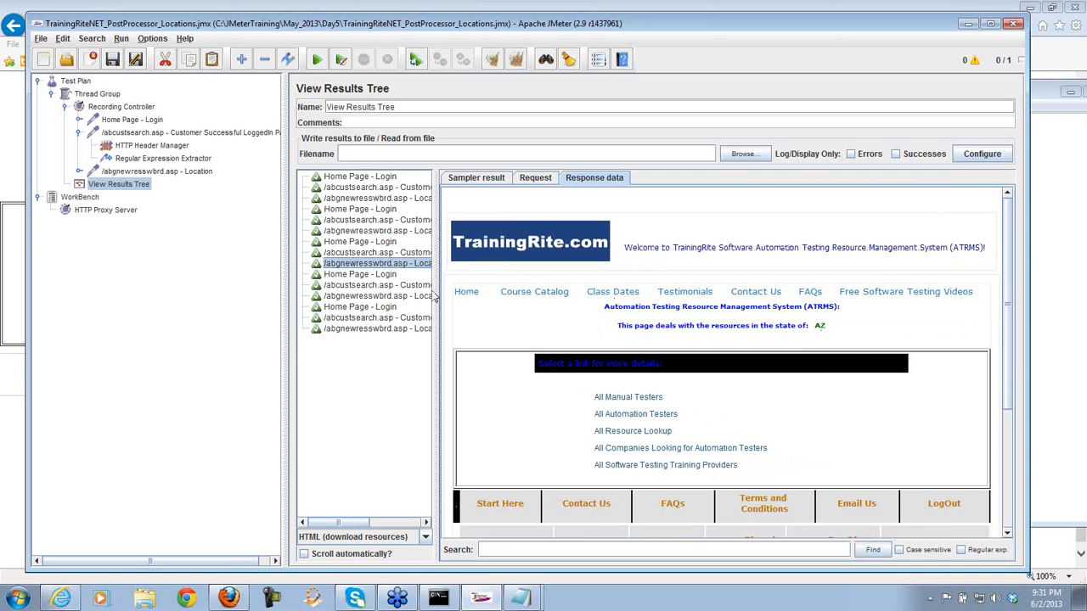
click(429, 296)
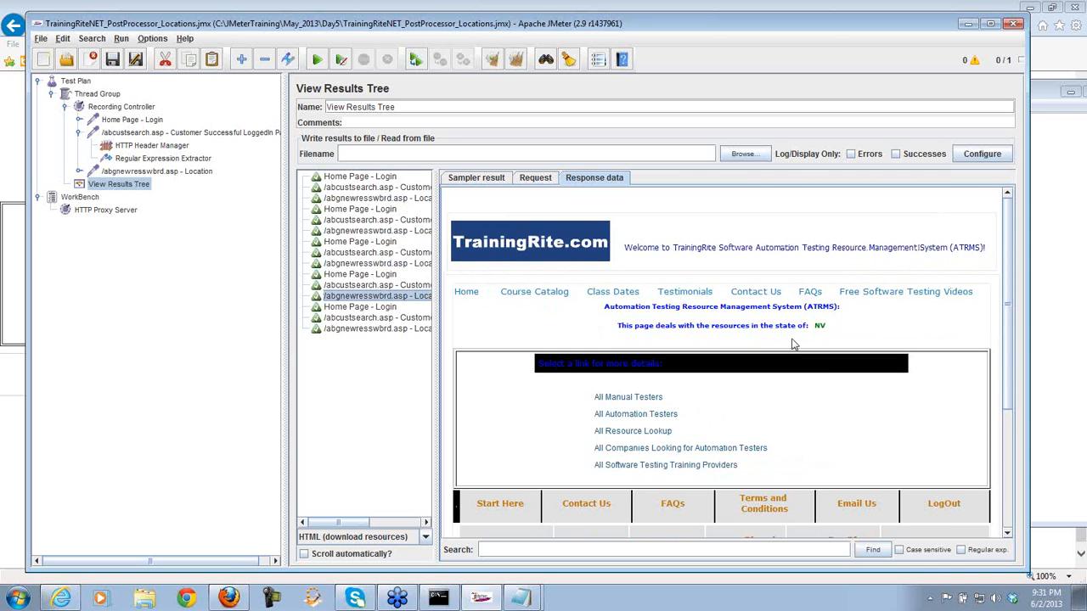
click(412, 331)
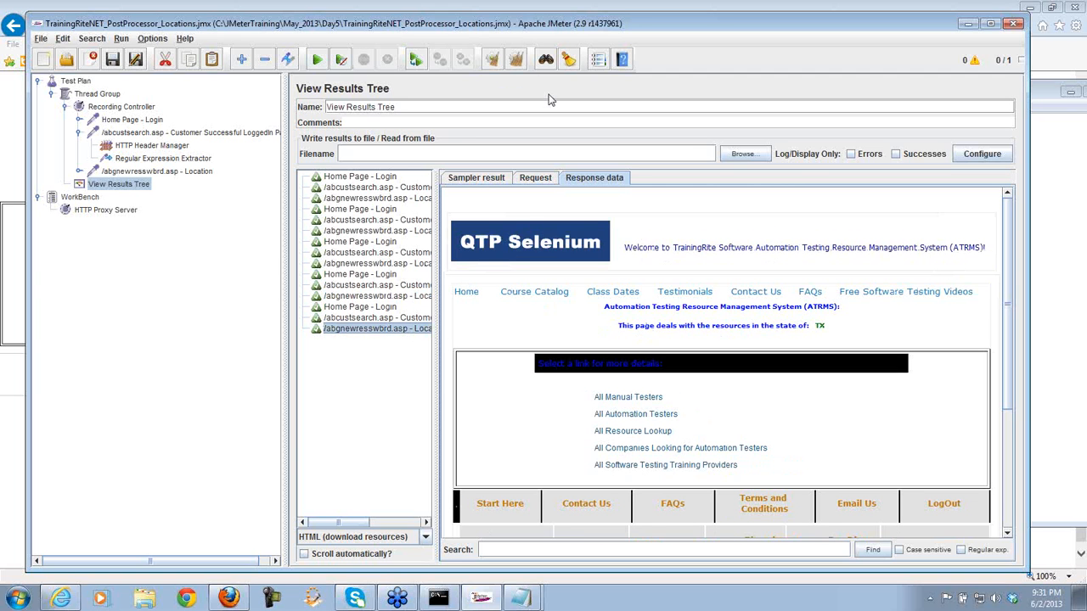
click(515, 59)
- Rerun the test and read the five Location responses, including the MI and CA pages
click(317, 60)
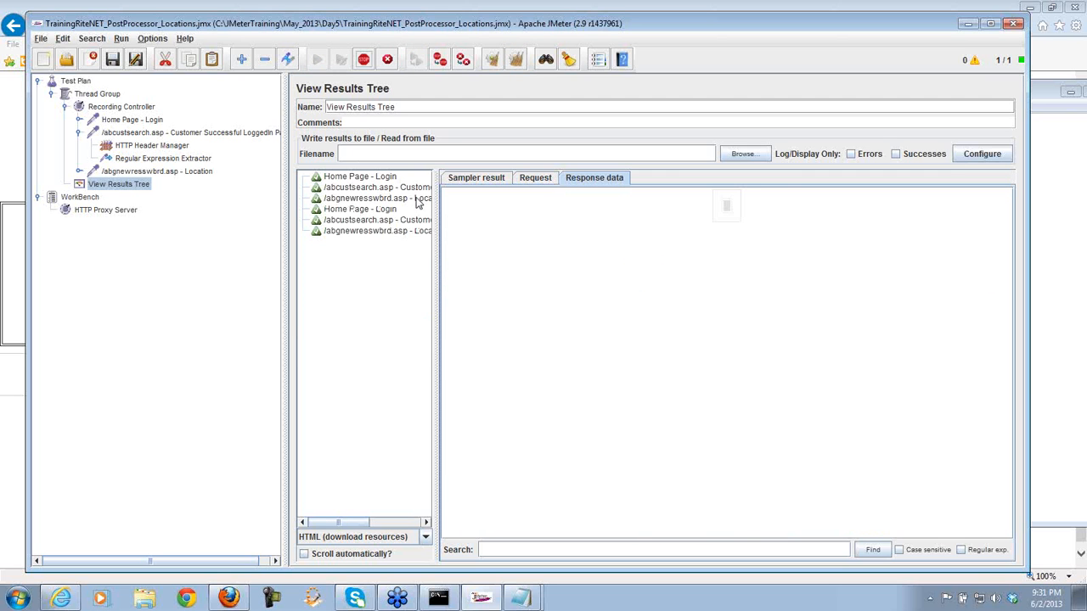
click(418, 200)
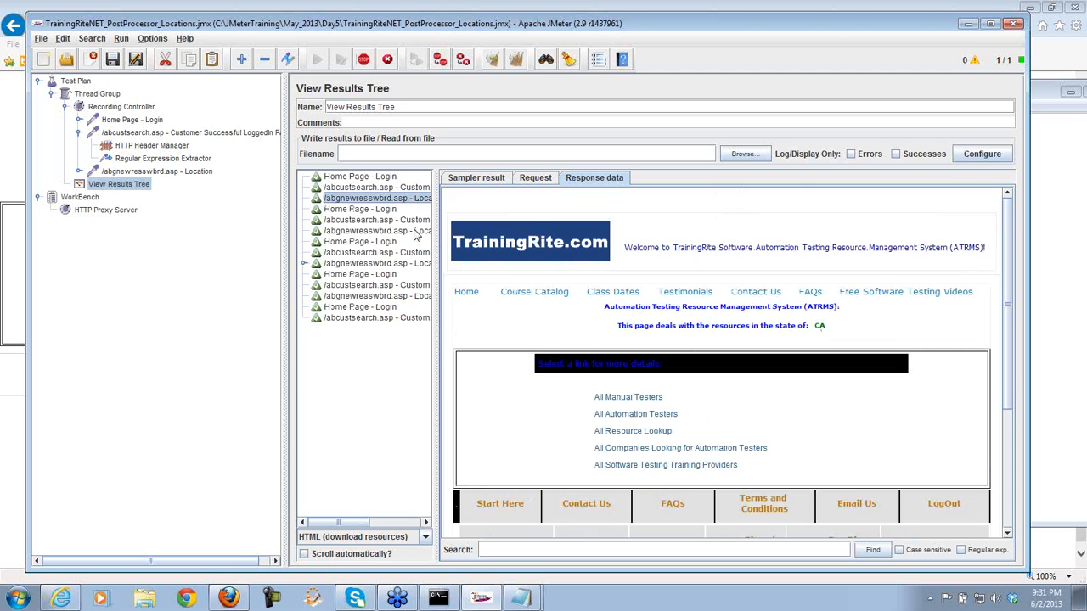
click(418, 232)
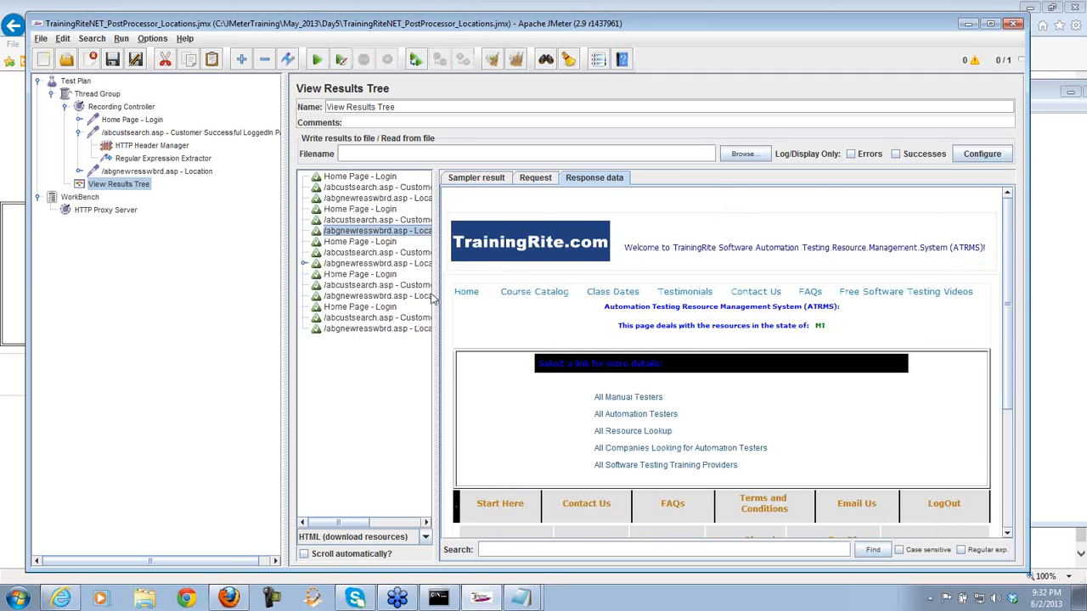
click(422, 265)
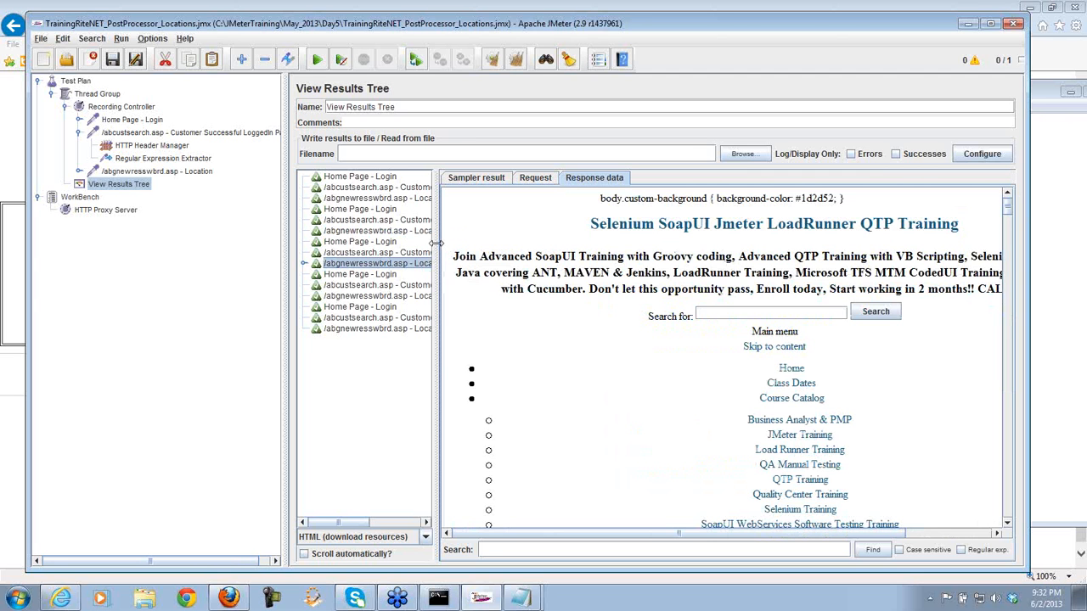
drag(435, 244, 494, 244)
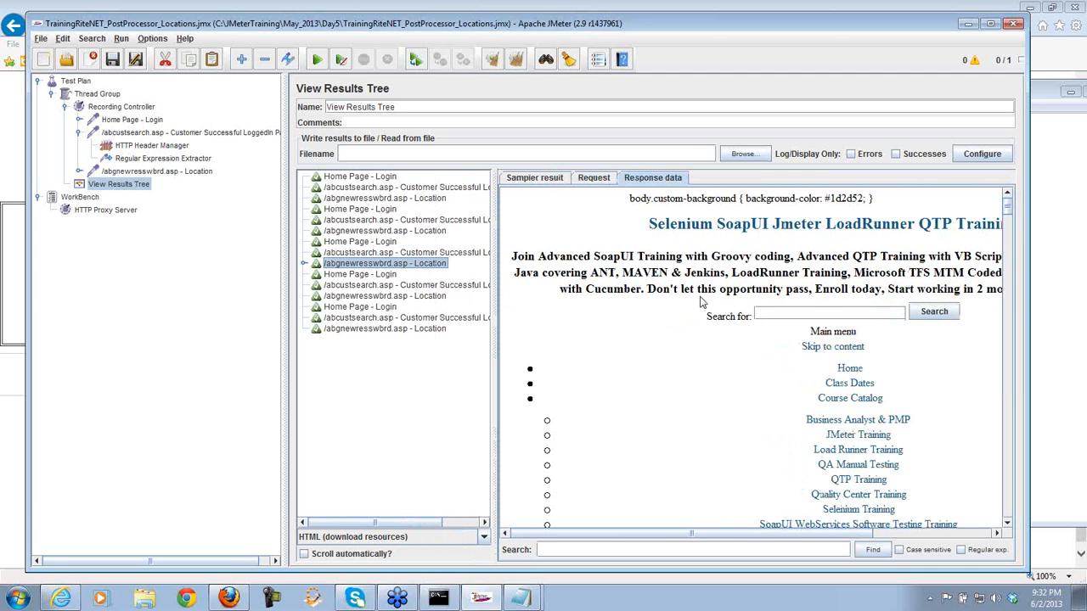
drag(1010, 209, 1019, 231)
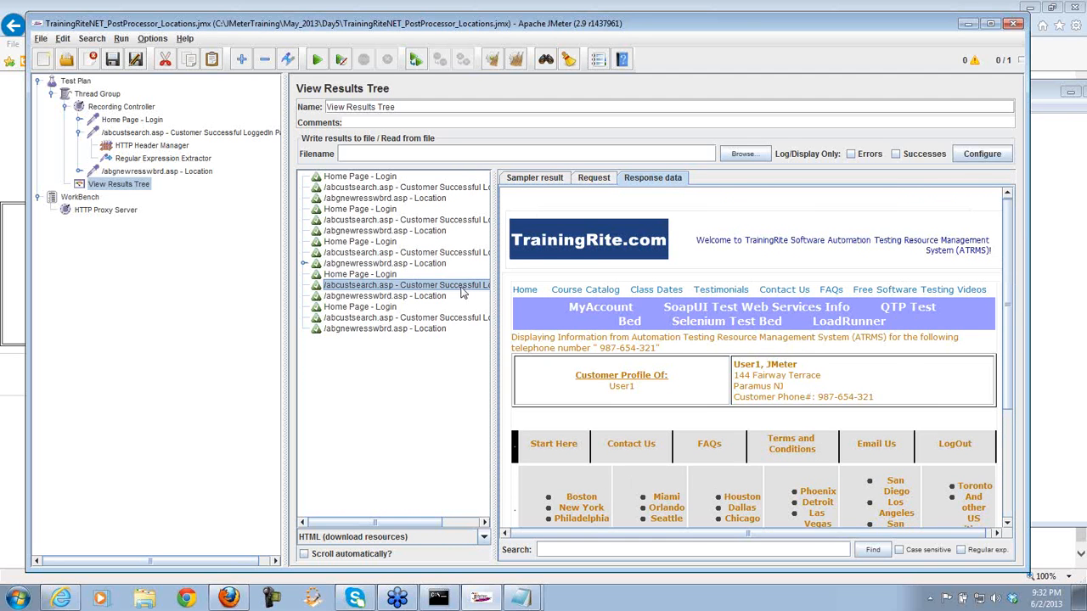
click(440, 270)
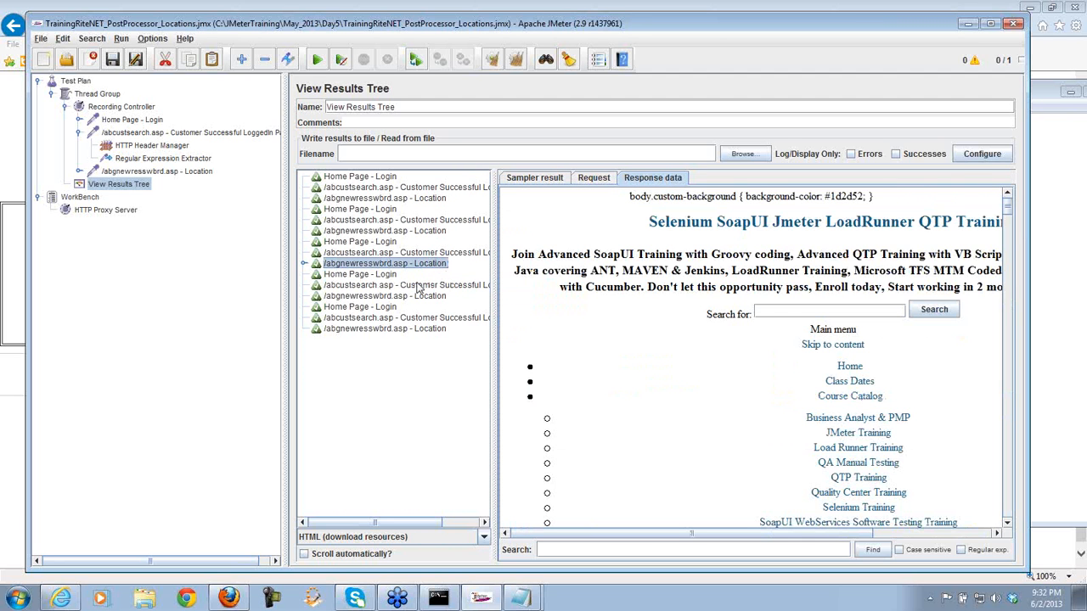
click(419, 297)
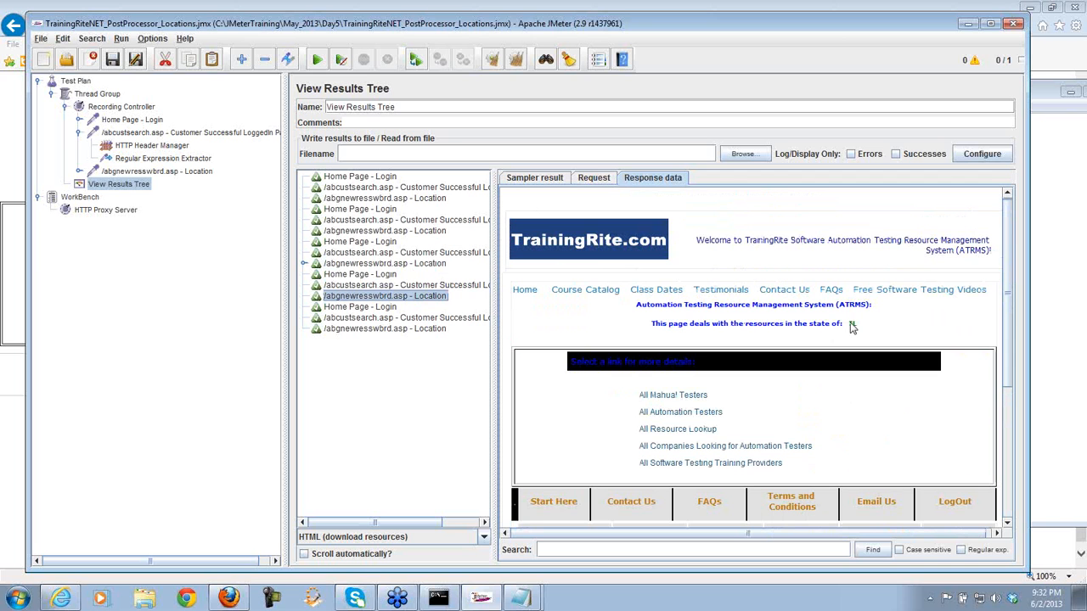
click(429, 332)
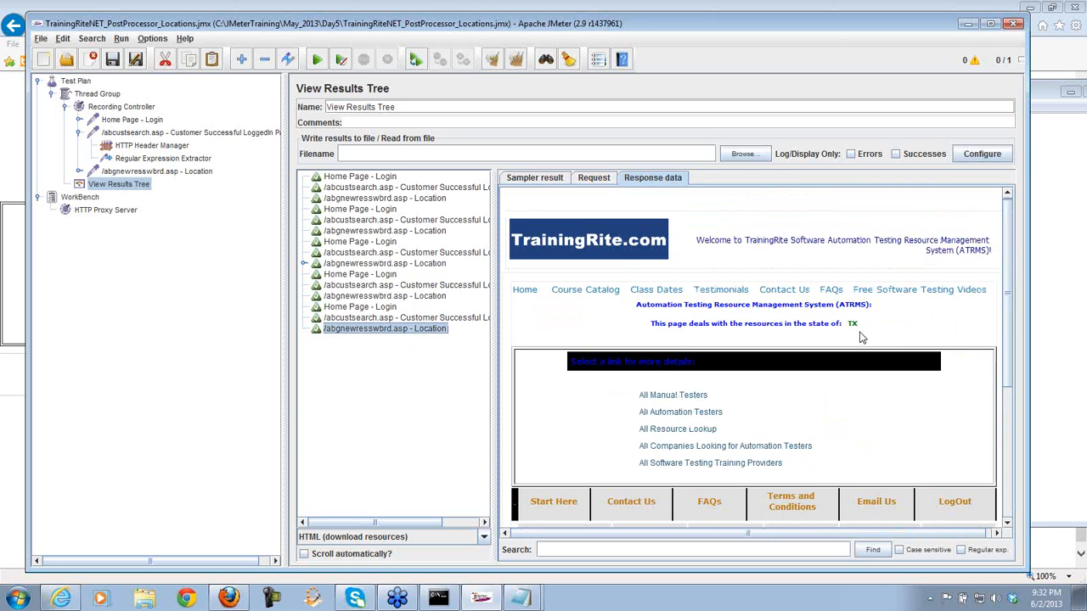
click(445, 232)
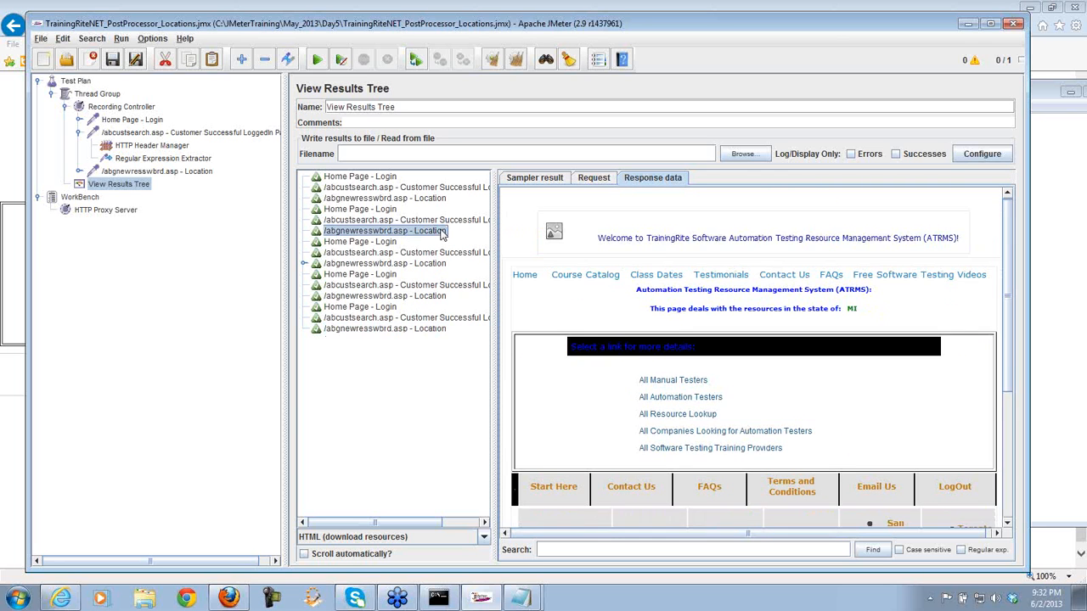
click(437, 200)
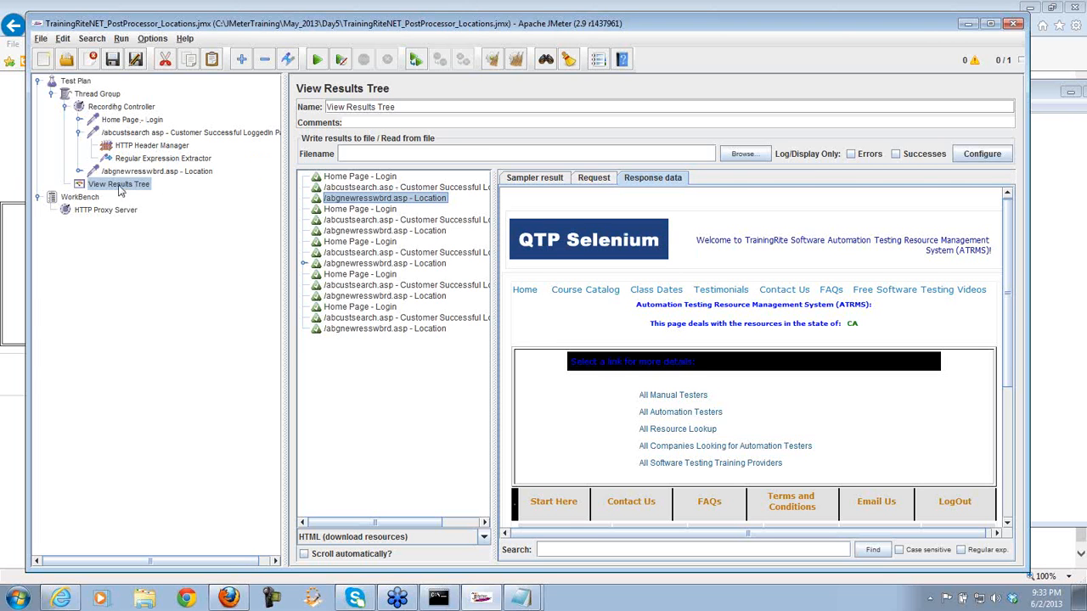
- Display the Thread Group's Add > Listener submenu, then dismiss it without adding anything
right_click(96, 94)
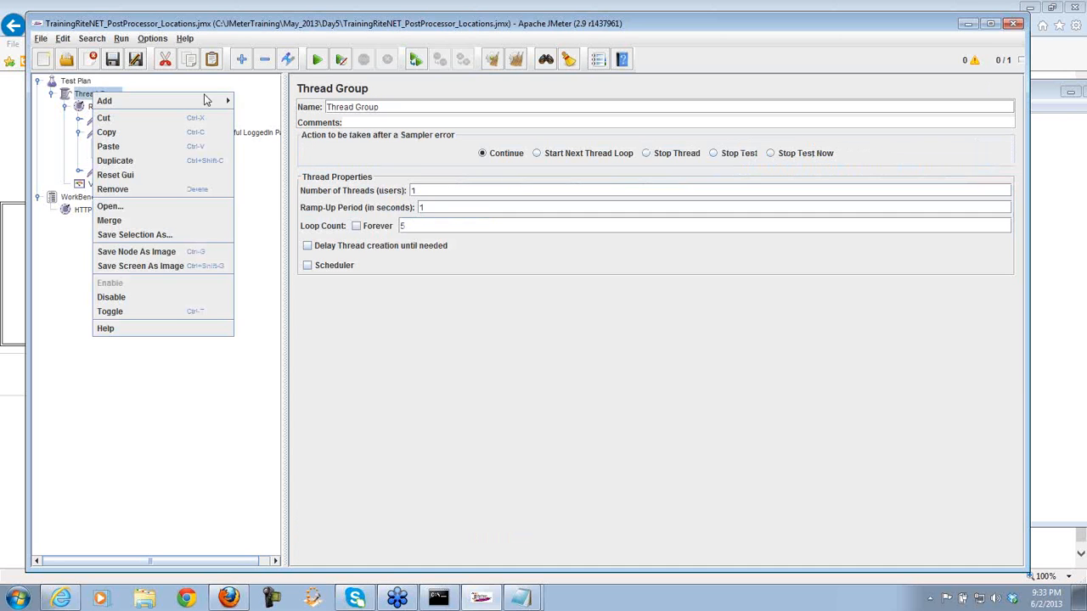
mouse_move(221, 102)
mouse_move(292, 207)
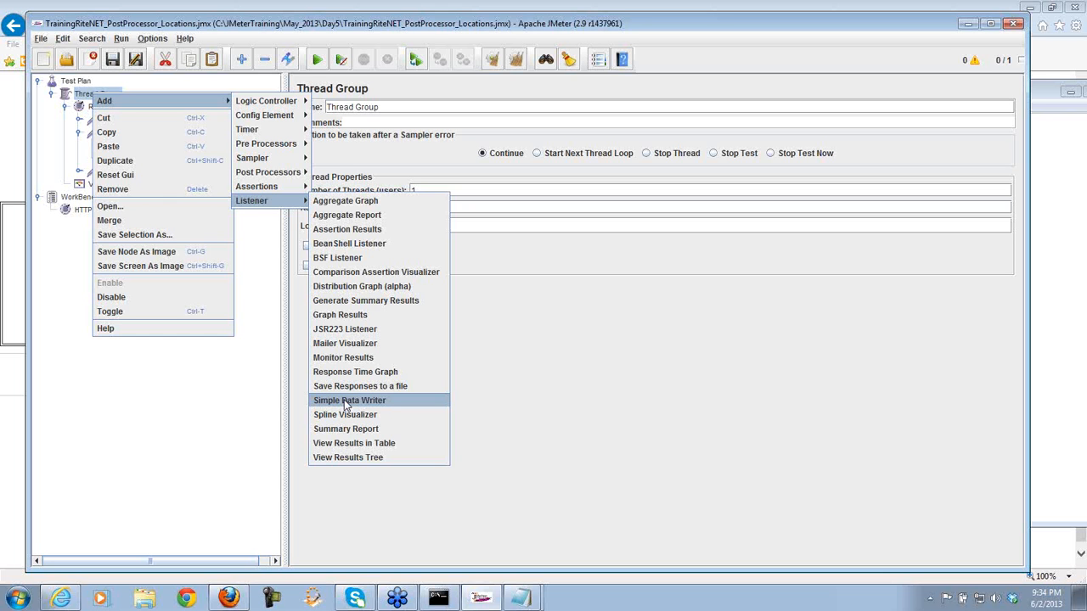
click(479, 405)
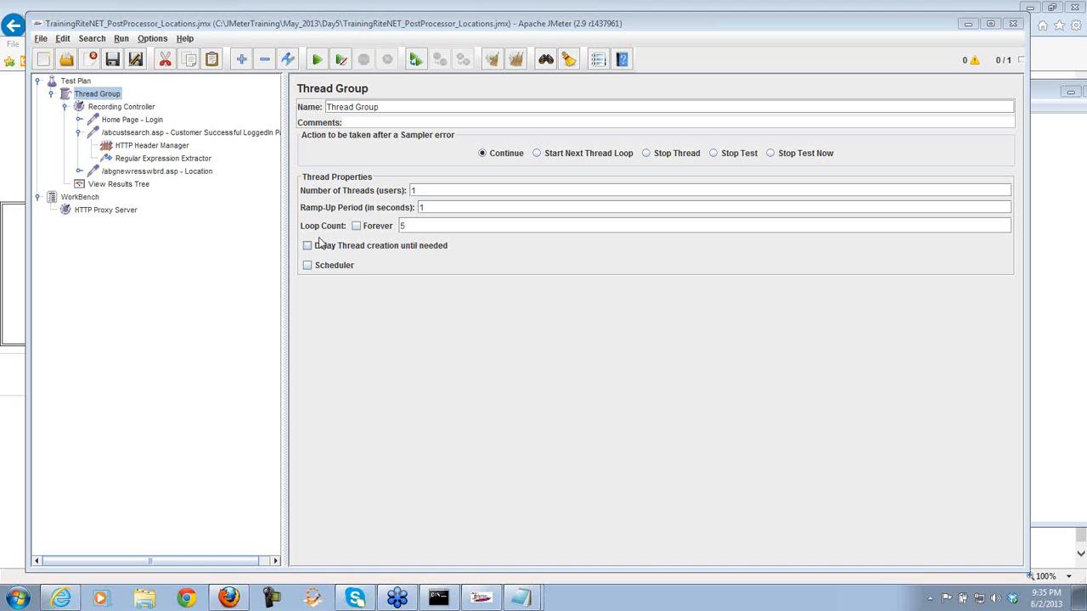
right_click(107, 96)
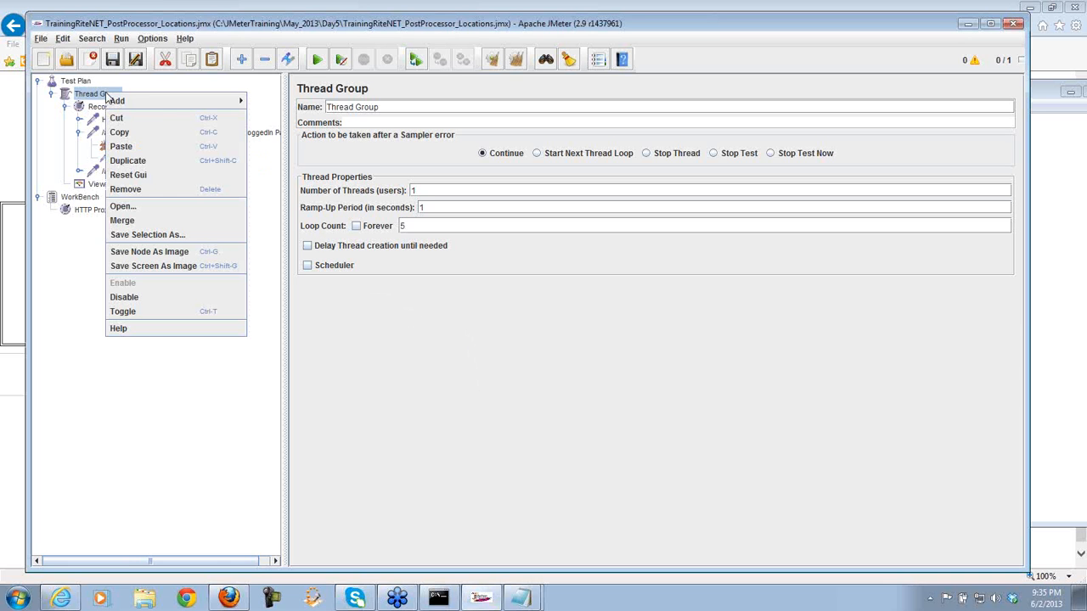
mouse_move(114, 100)
mouse_move(291, 204)
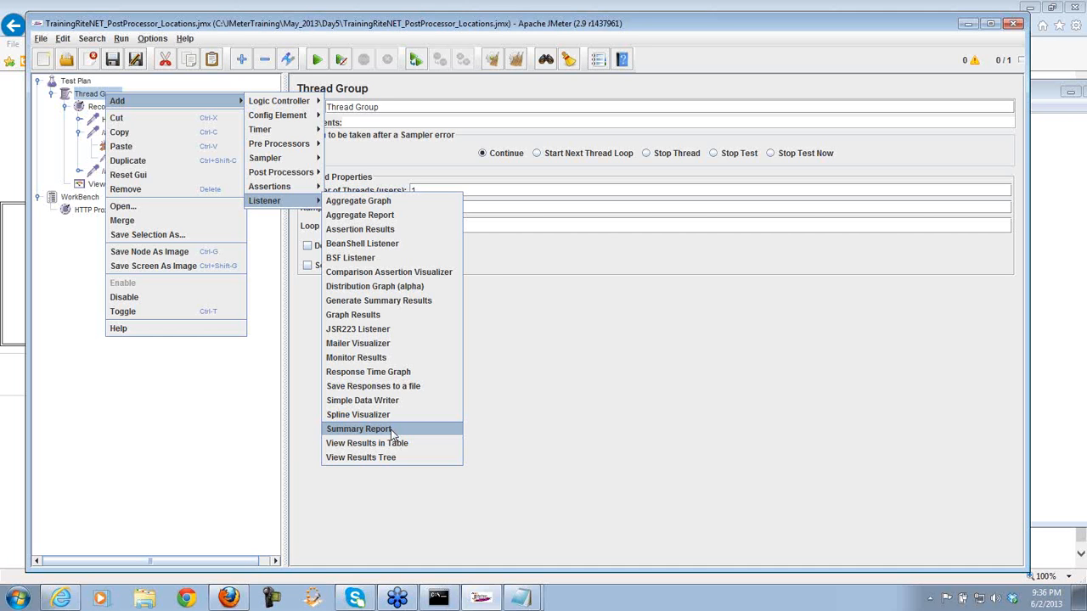
click(488, 469)
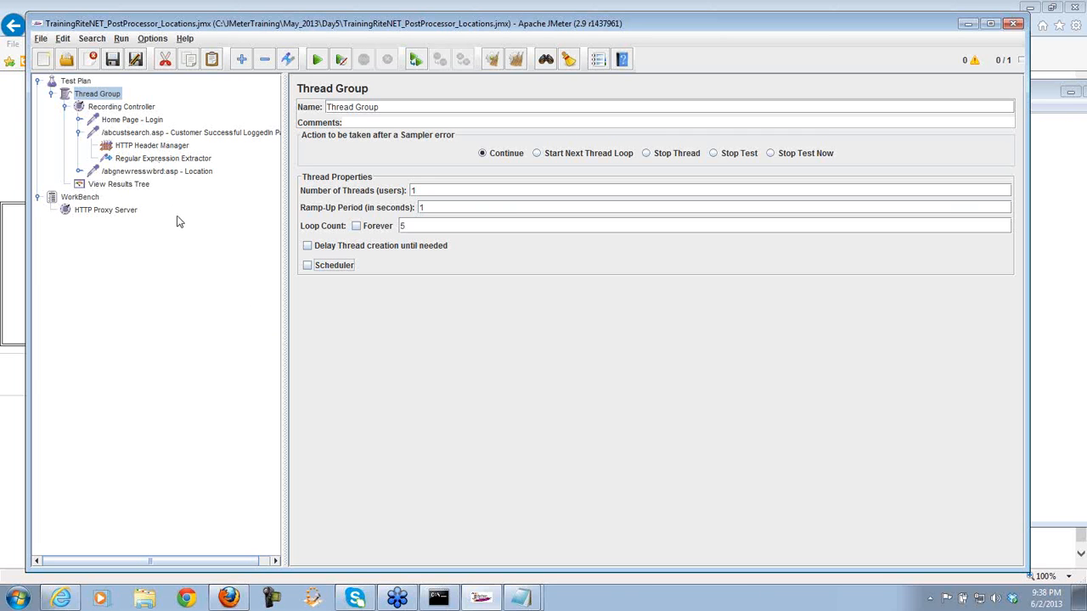
- Save the changes to TrainingRiteNET_PostProcessor_Locations.jmx
click(111, 61)
- Close the current plan and open CSVDataSetConfig.jmx from the May_2013\Day2 folder
click(92, 59)
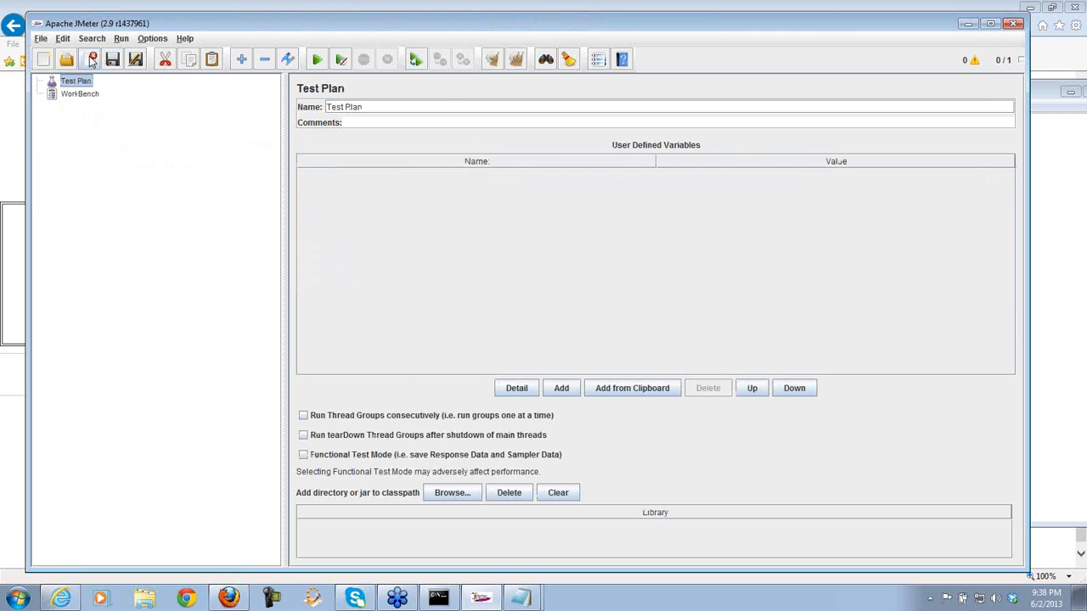
click(67, 60)
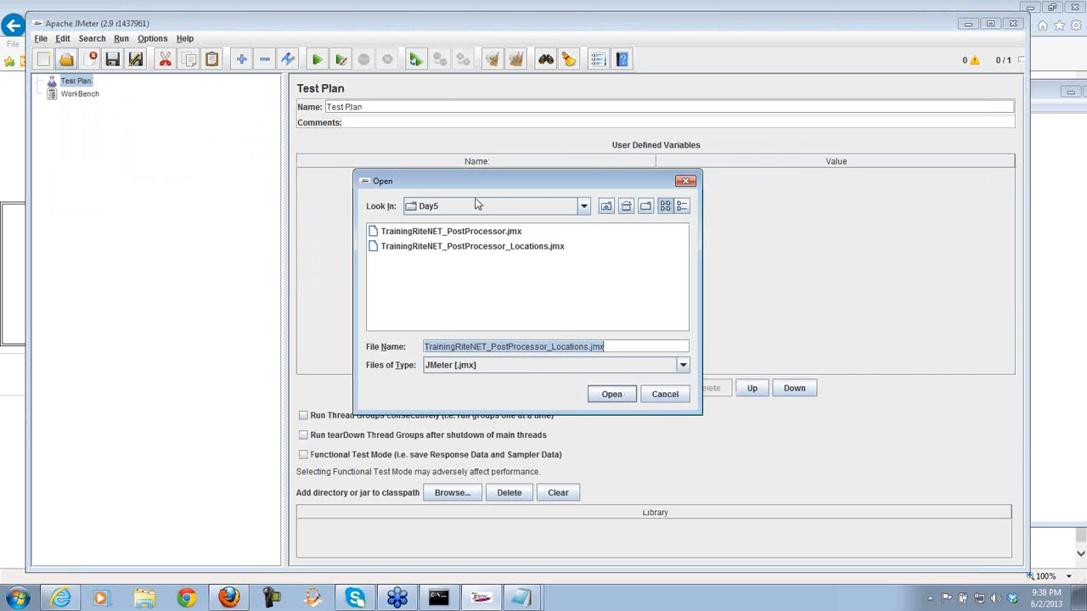
click(605, 207)
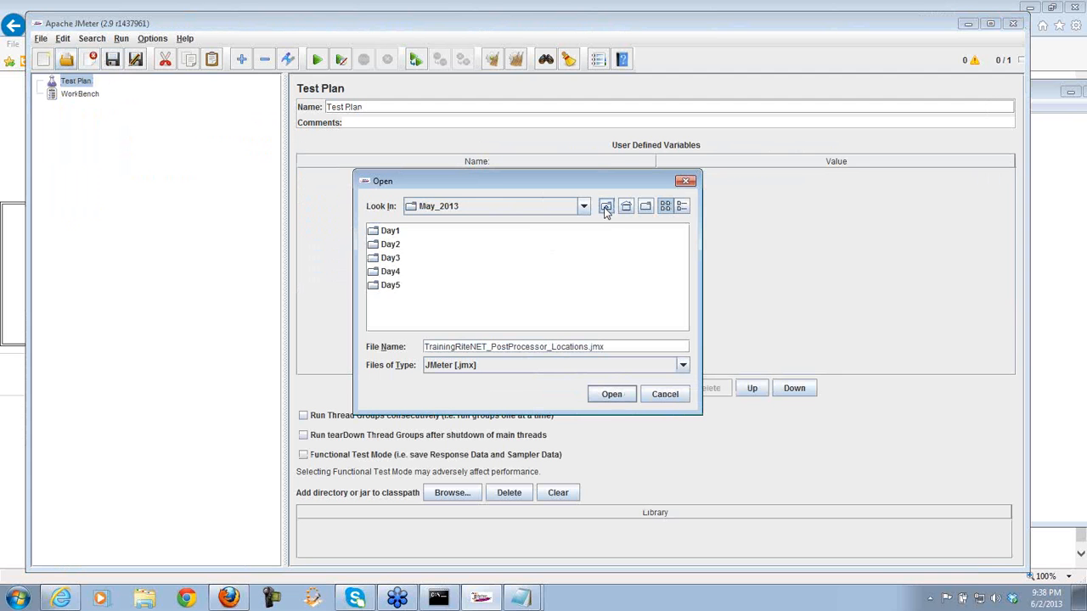
double_click(395, 245)
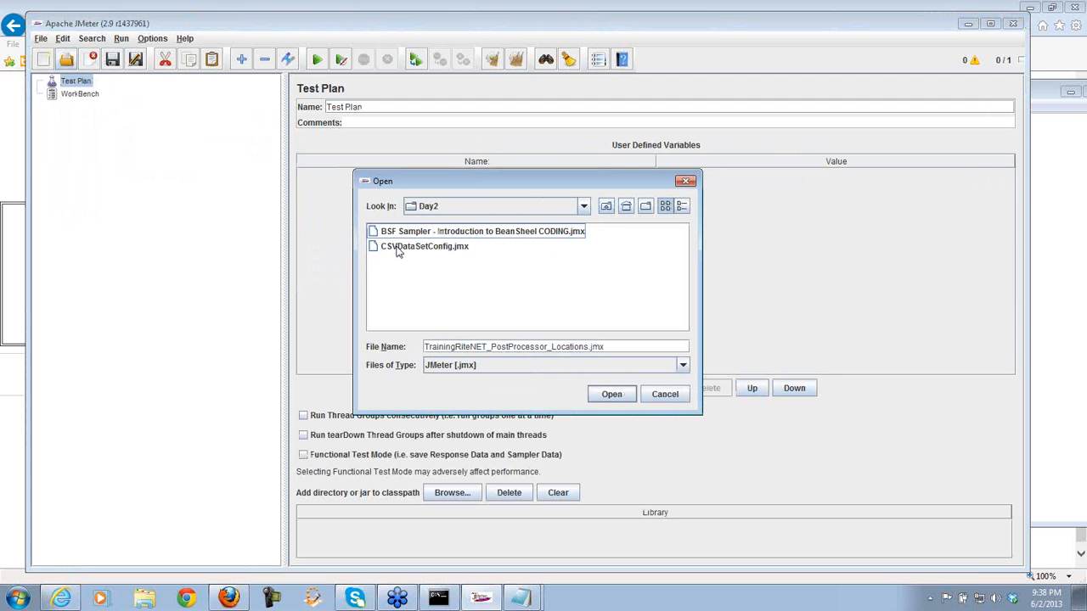
drag(451, 188, 322, 144)
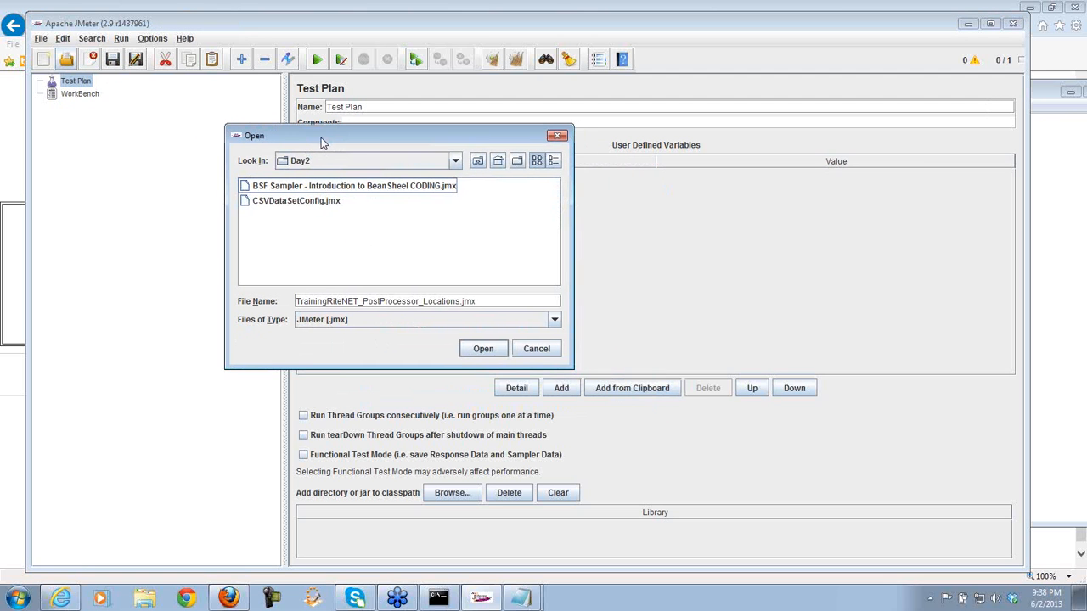
click(297, 202)
click(483, 349)
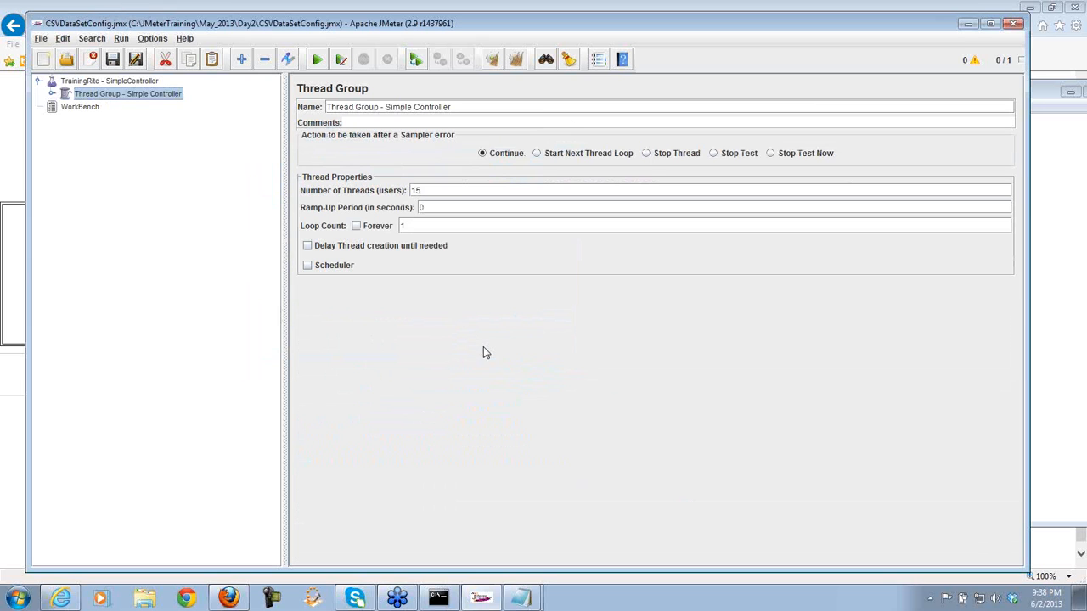
- Expand Thread Group and Simple Controller, reviewing the CSV Data Set Config and Login request settings
click(52, 93)
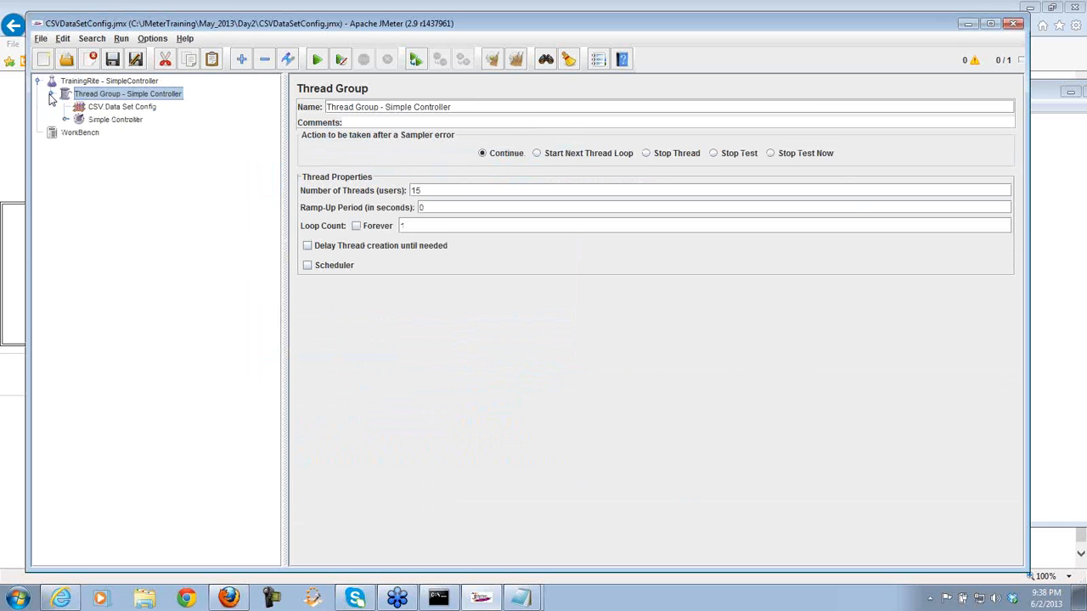
click(66, 121)
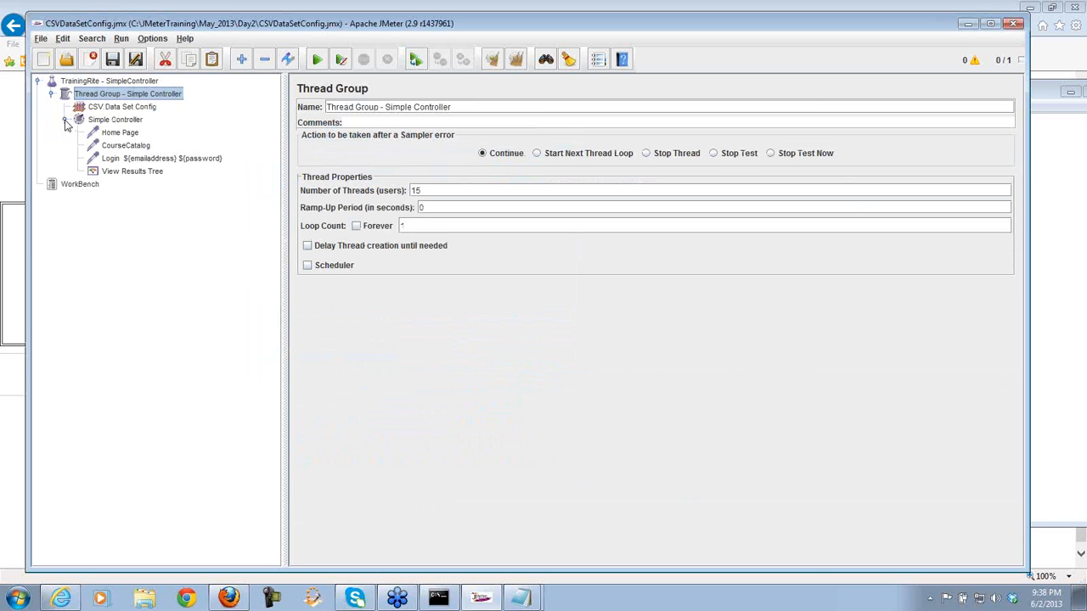
click(166, 162)
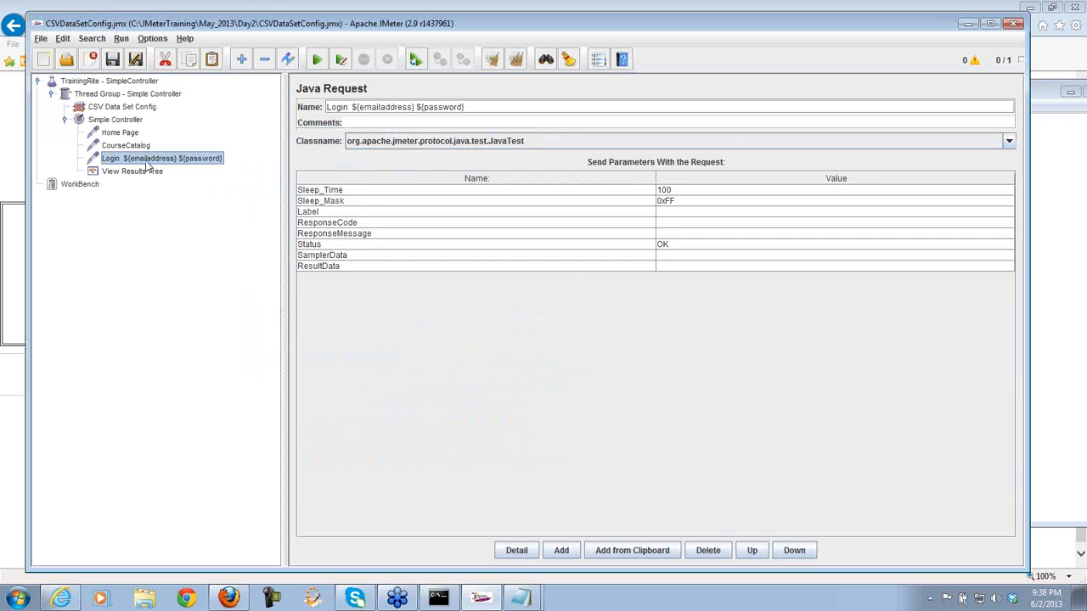
click(119, 108)
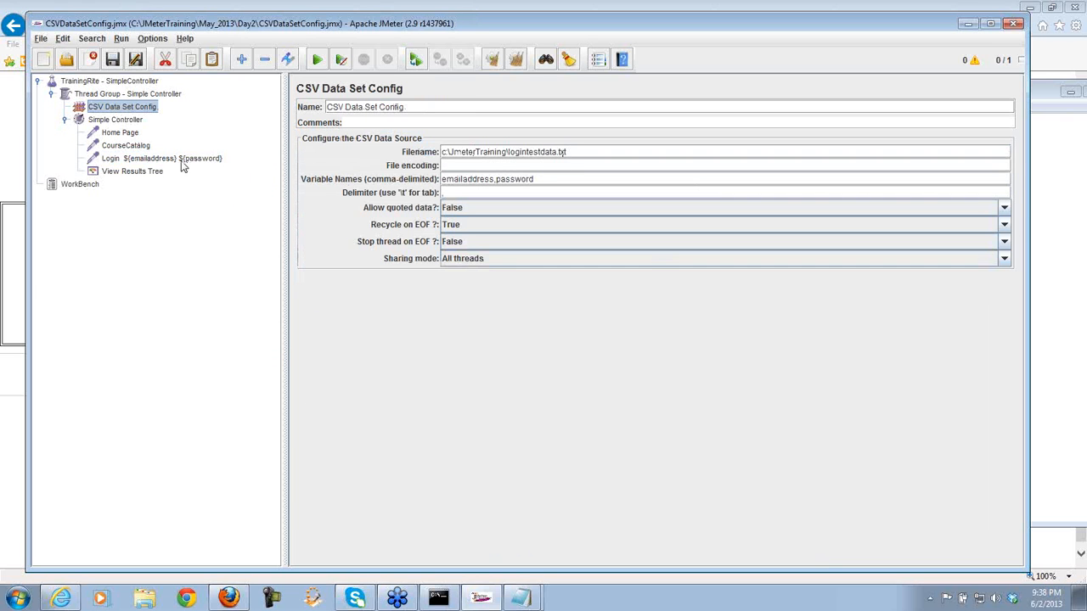
click(119, 133)
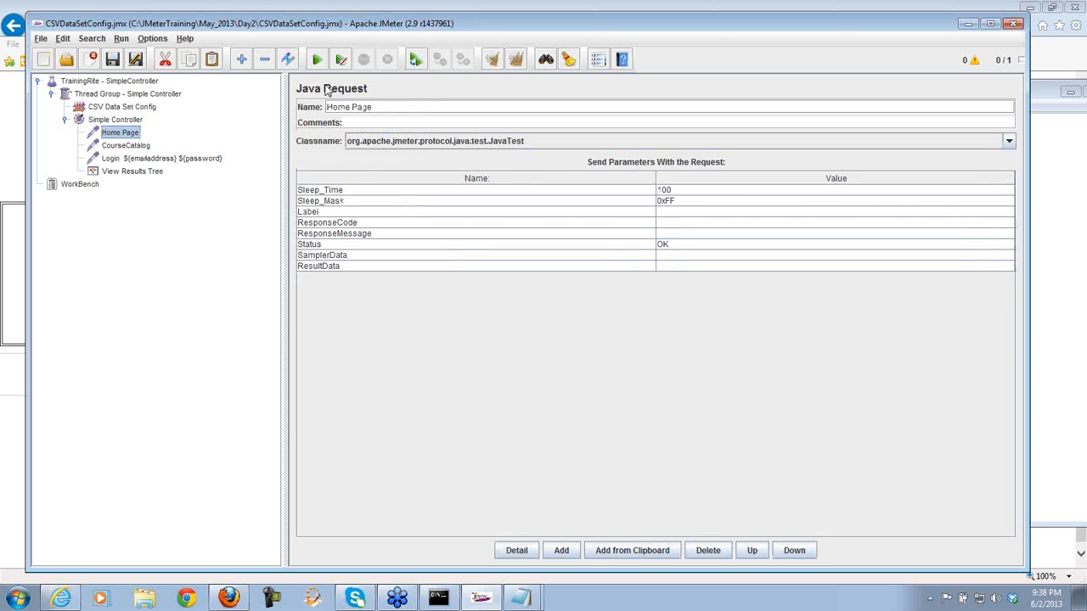
click(136, 147)
click(130, 158)
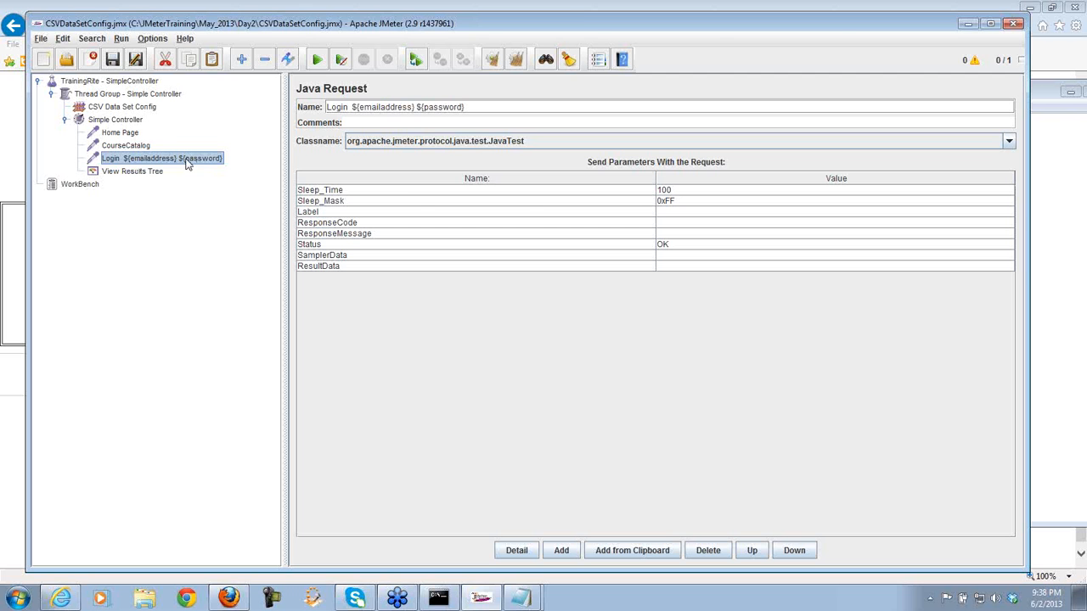
click(123, 108)
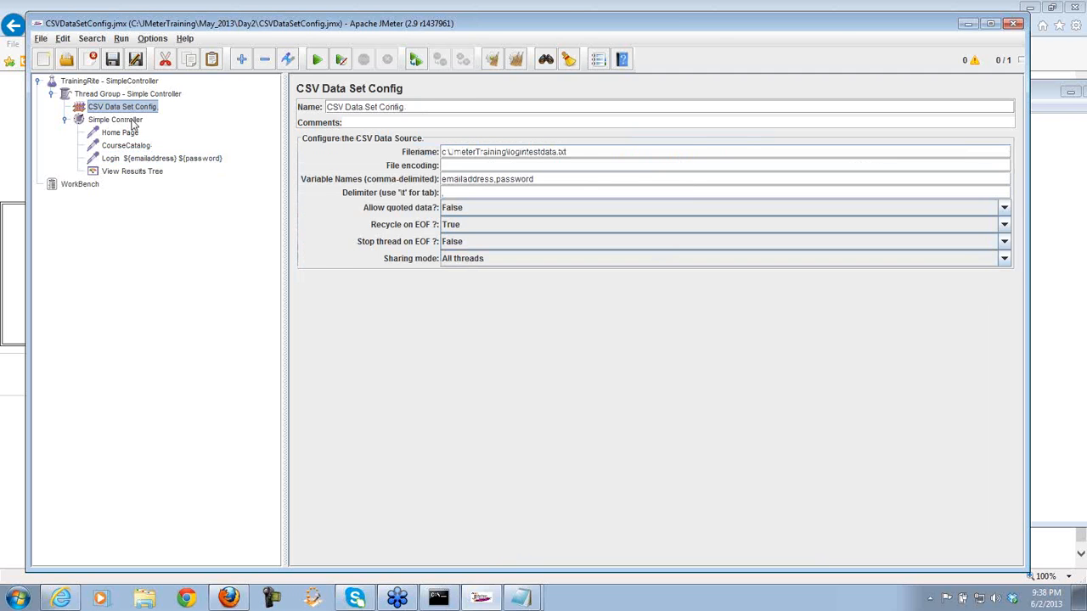
click(156, 160)
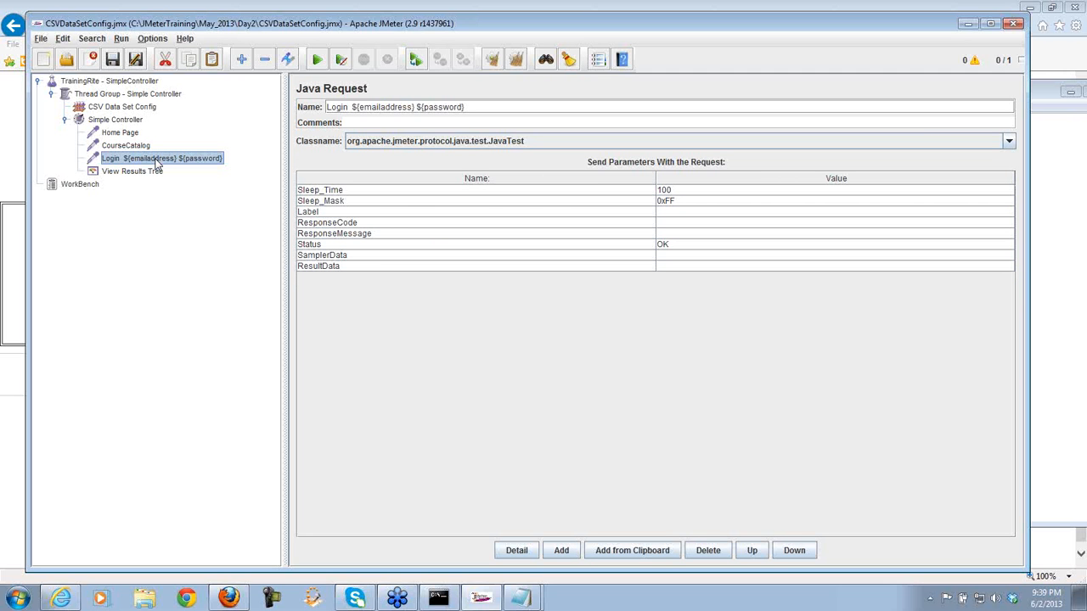
click(120, 108)
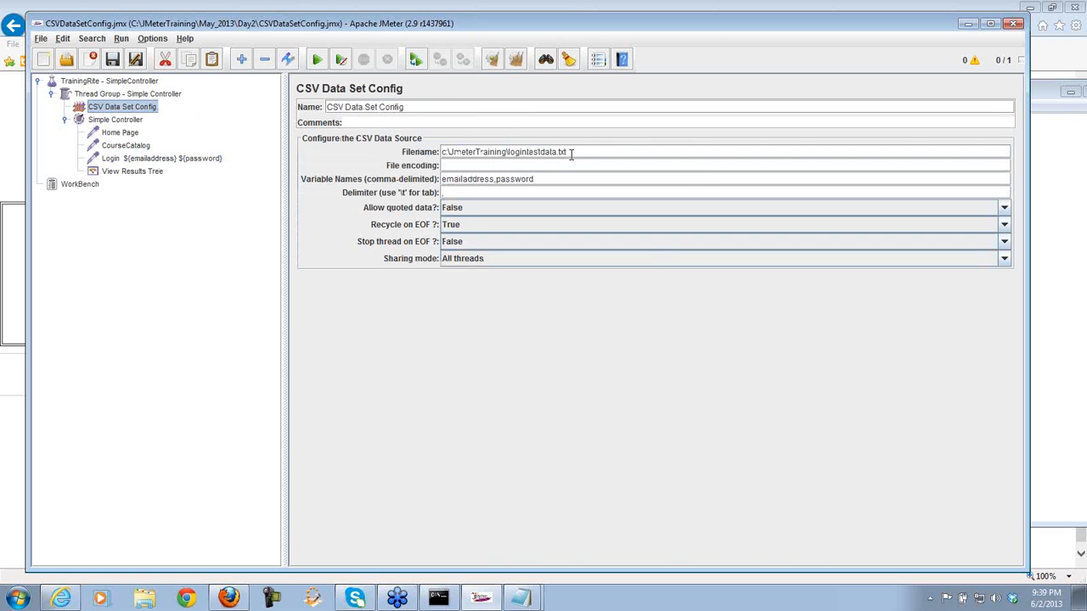
click(144, 598)
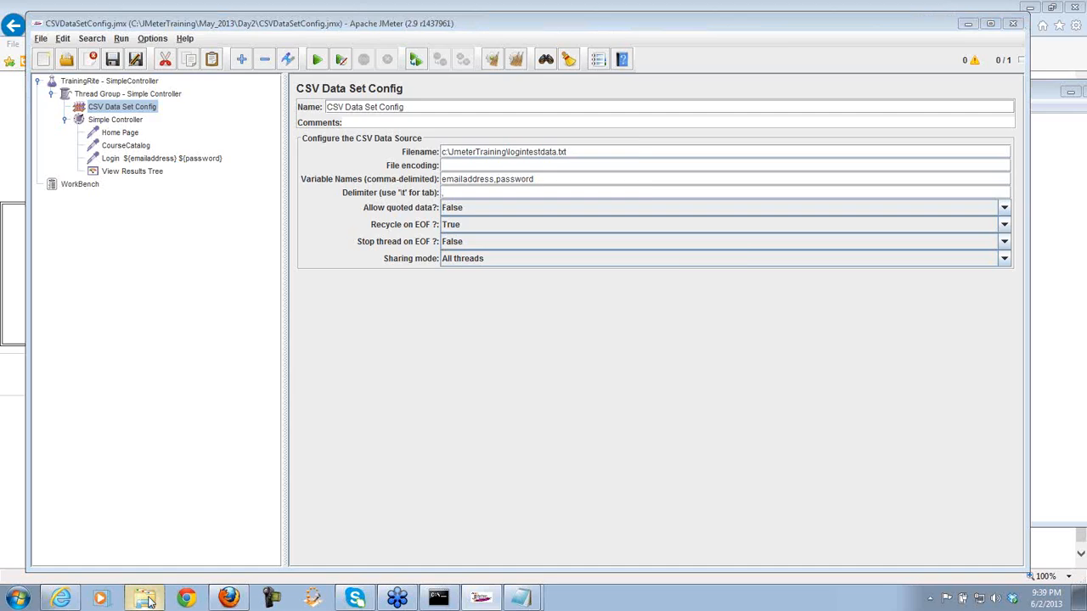
- Open logintestdata from C:\JMeterTraining in Notepad and enlarge the window to show every line
click(43, 291)
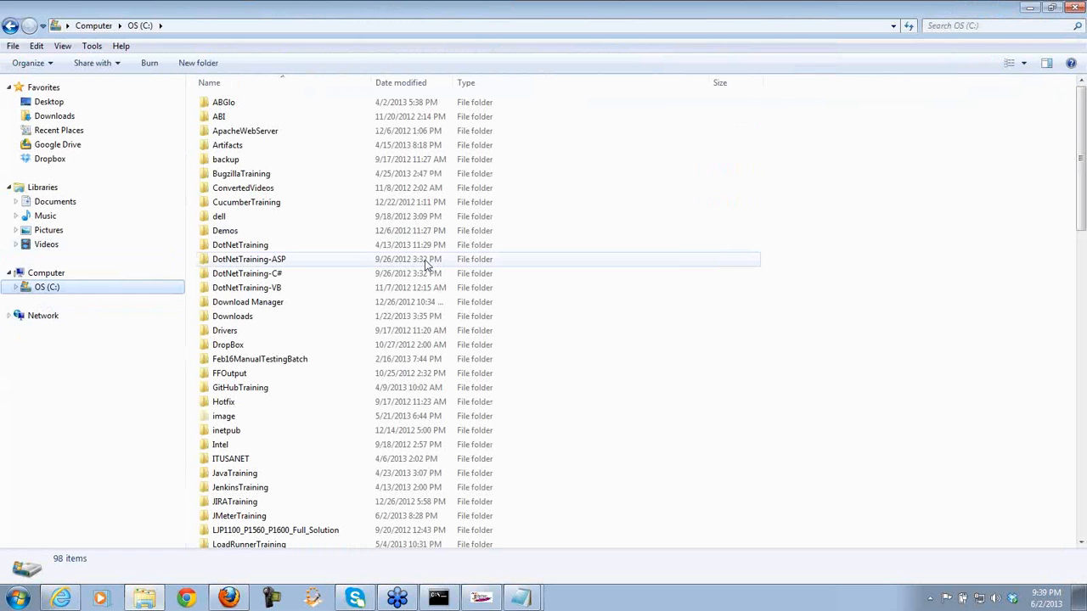
drag(1082, 124, 1080, 218)
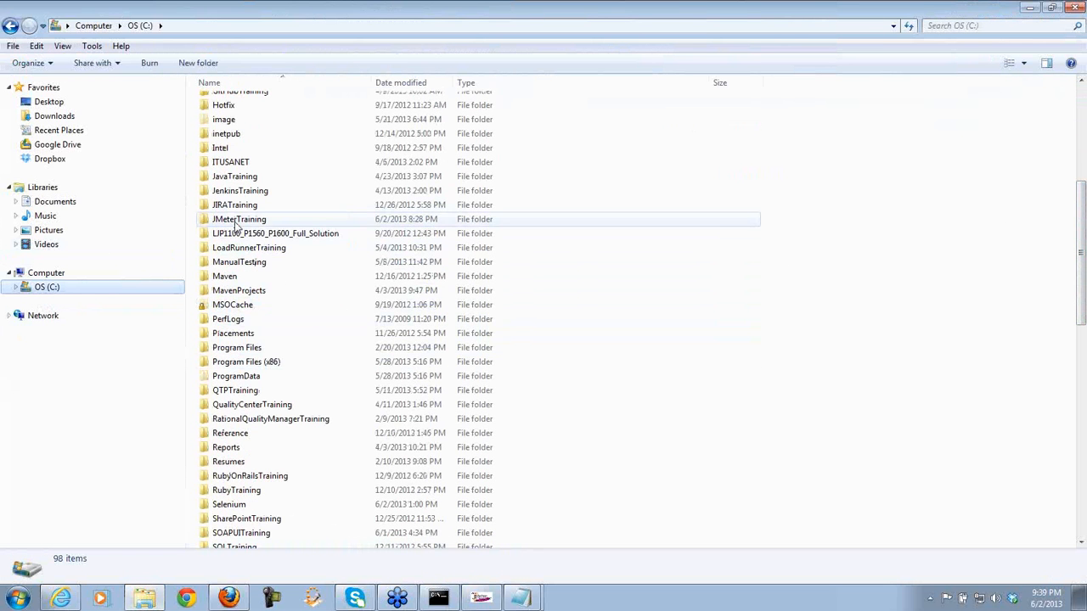
double_click(237, 219)
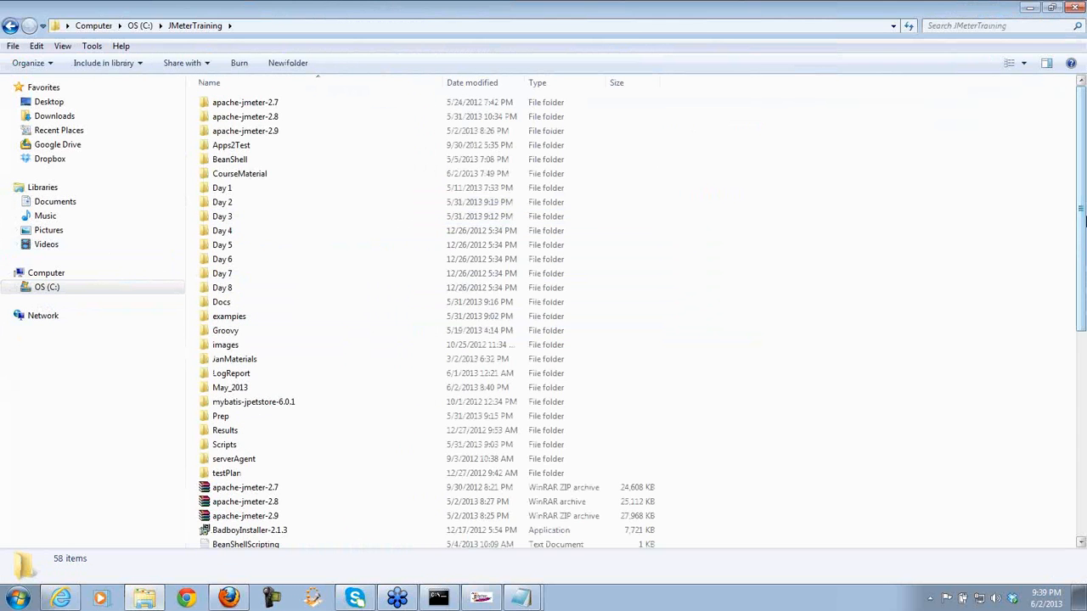
drag(1082, 200, 1082, 369)
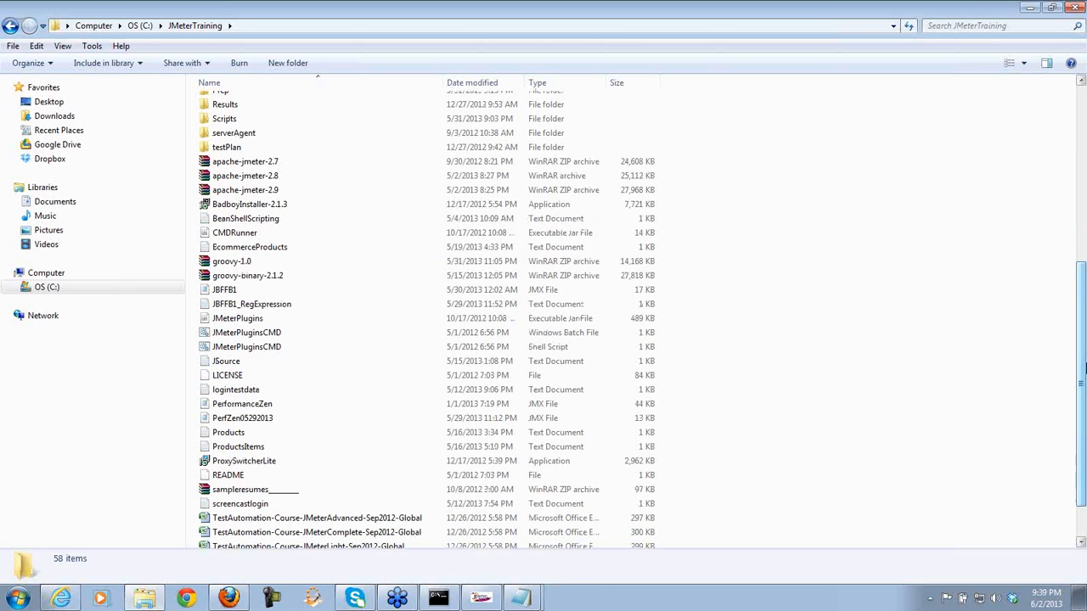
double_click(265, 391)
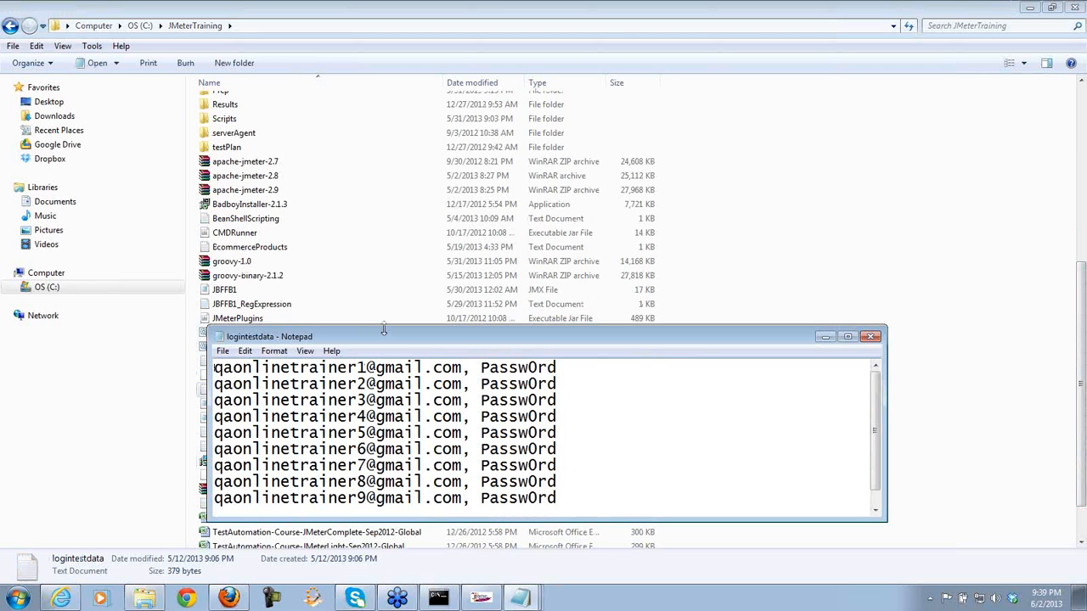
drag(385, 326, 362, 144)
drag(425, 160, 265, 94)
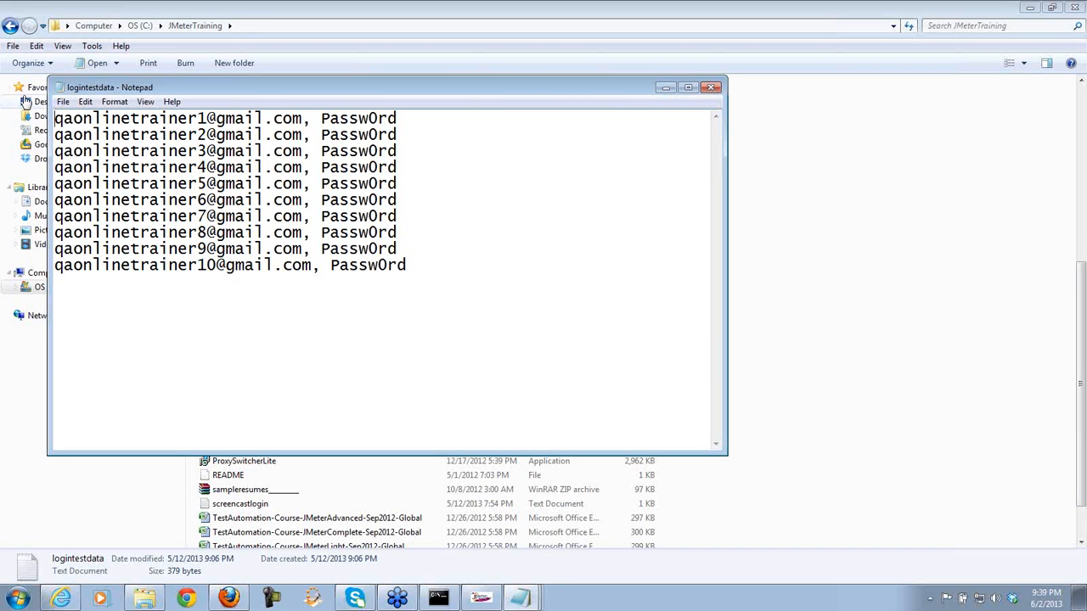
- Open the JetBlueFFB1_Reservation_Data workbook from the C:\Selenium folder
click(11, 27)
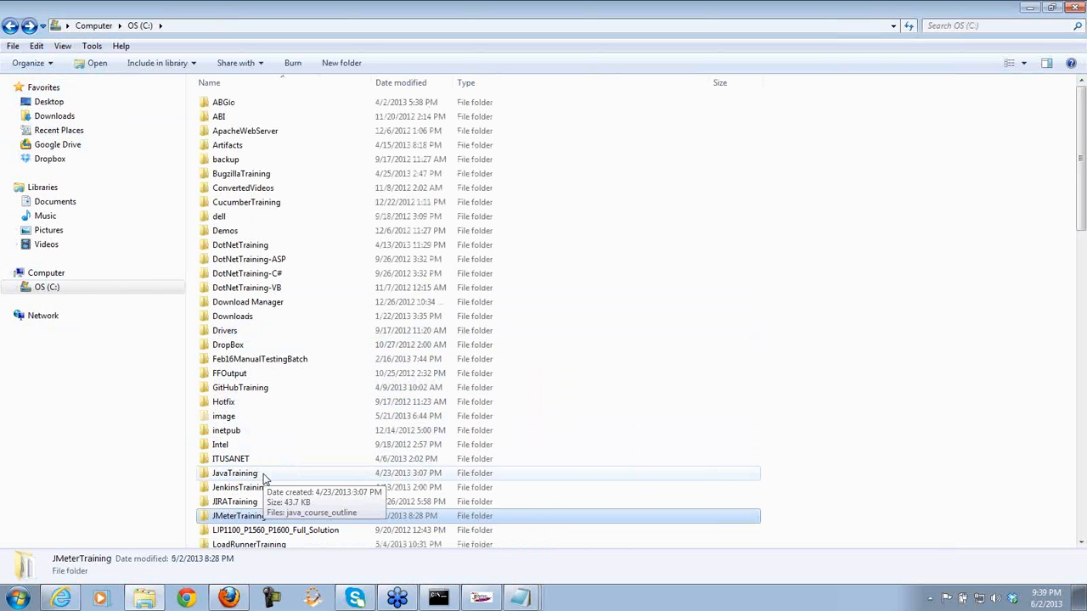
click(1083, 272)
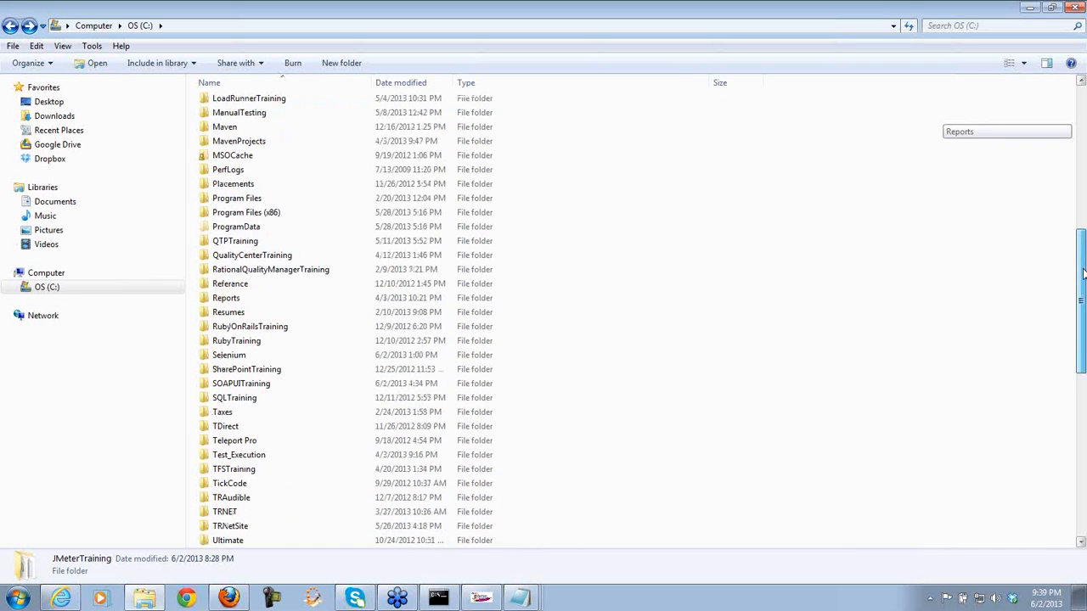
double_click(298, 341)
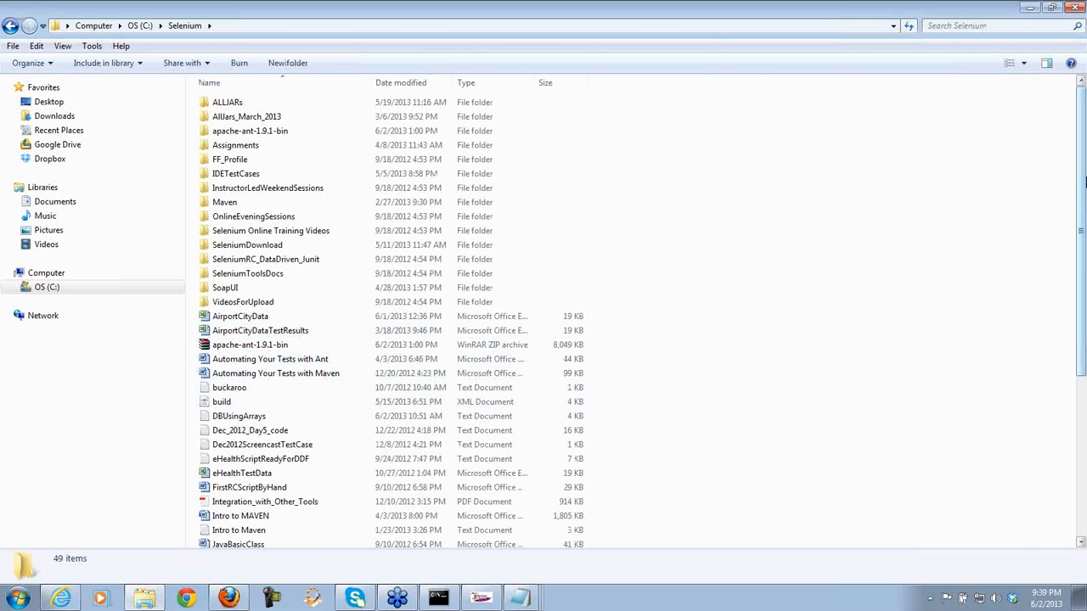
scroll(1084, 180, down, 5)
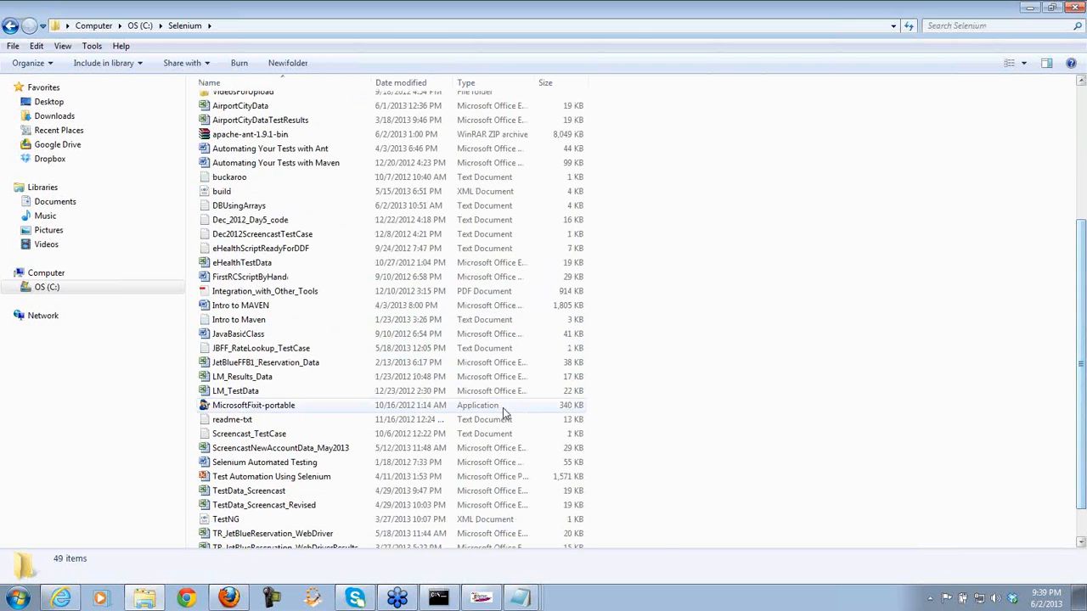
double_click(343, 364)
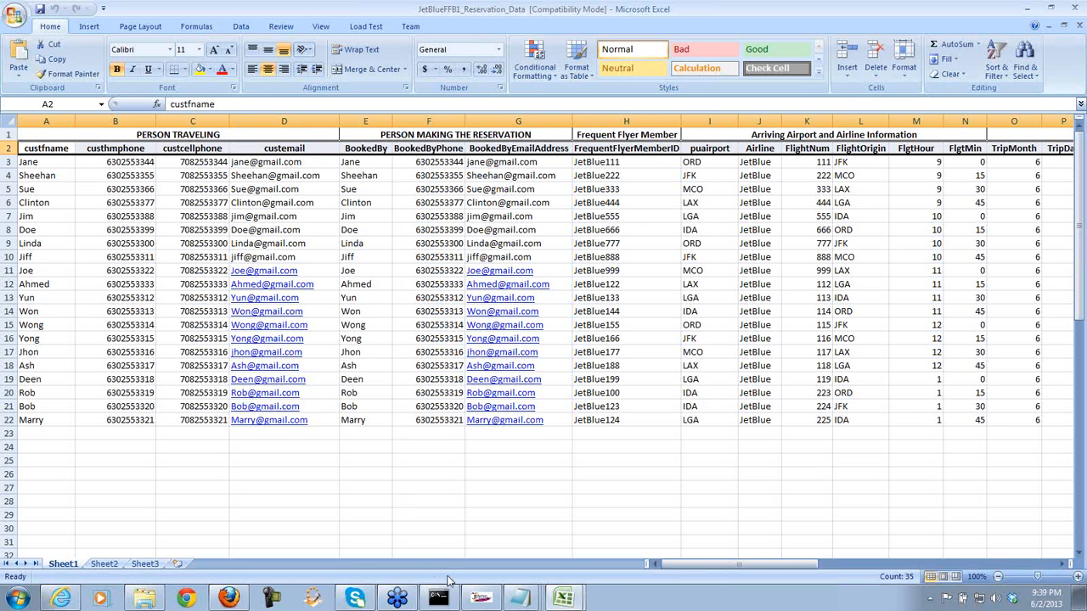
- Restore and then minimize the logintestdata Notepad window, and return to JMeter
drag(674, 568, 643, 581)
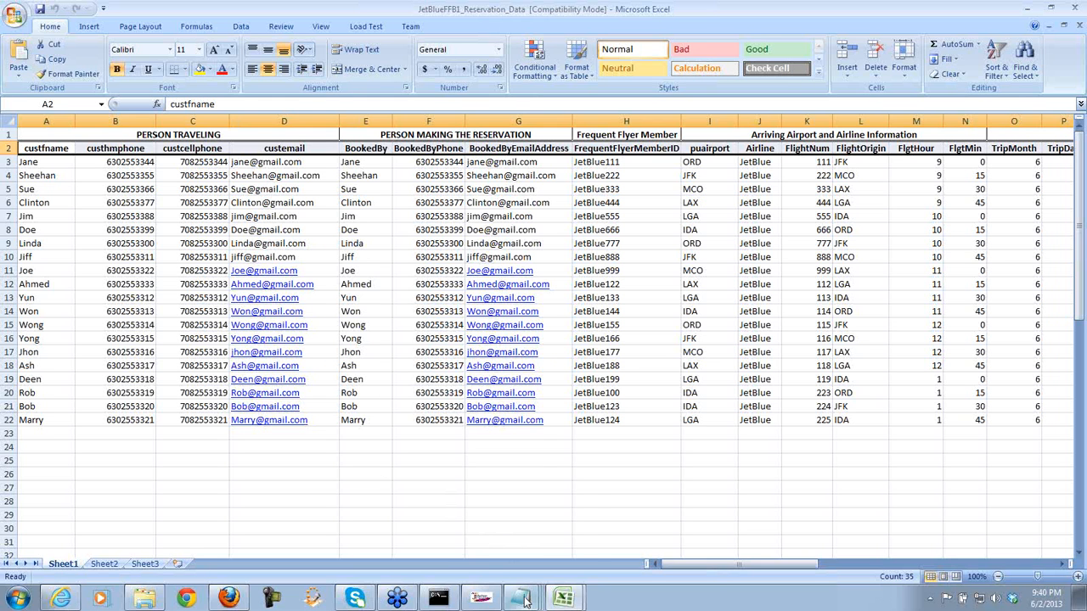
mouse_move(523, 595)
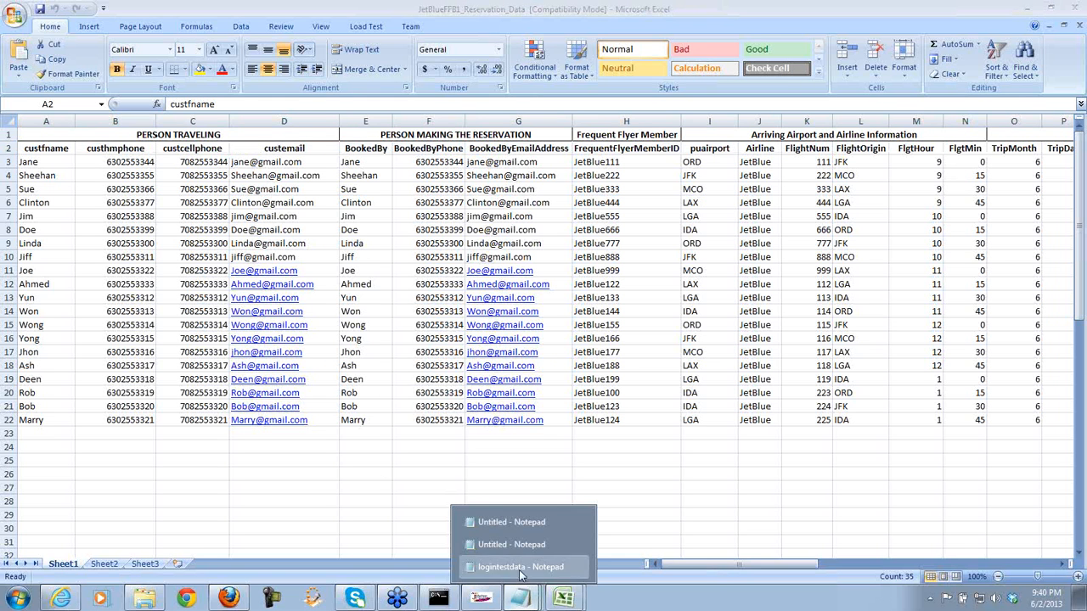
click(520, 573)
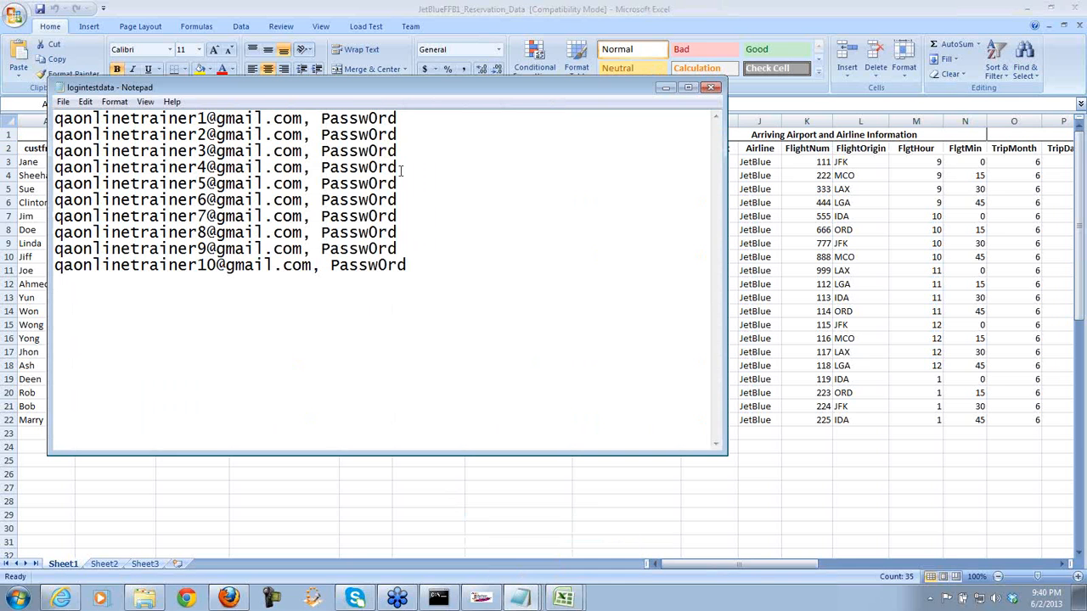
click(664, 87)
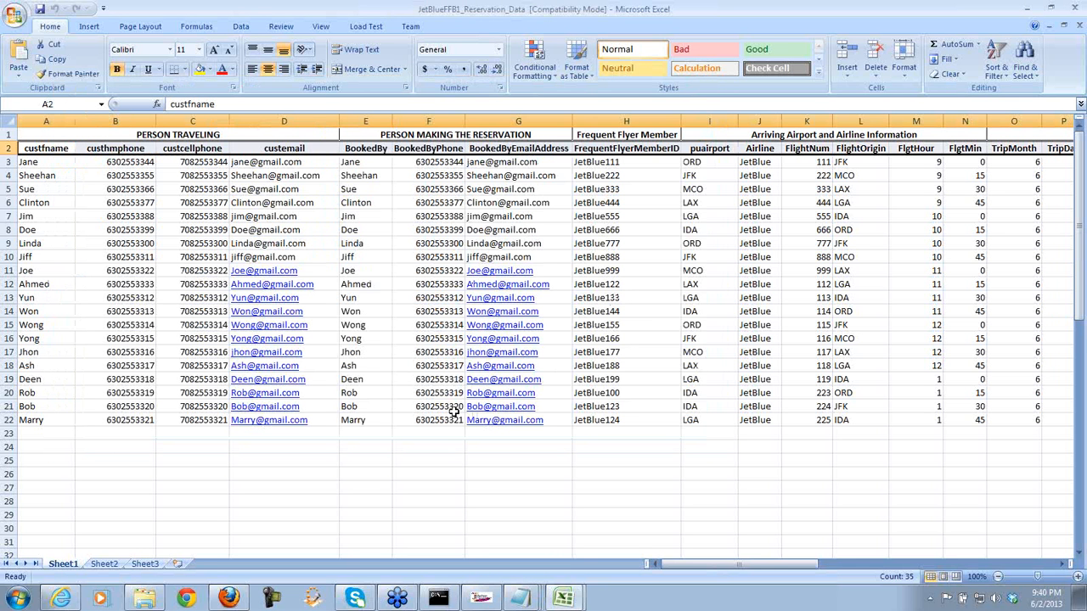
click(480, 599)
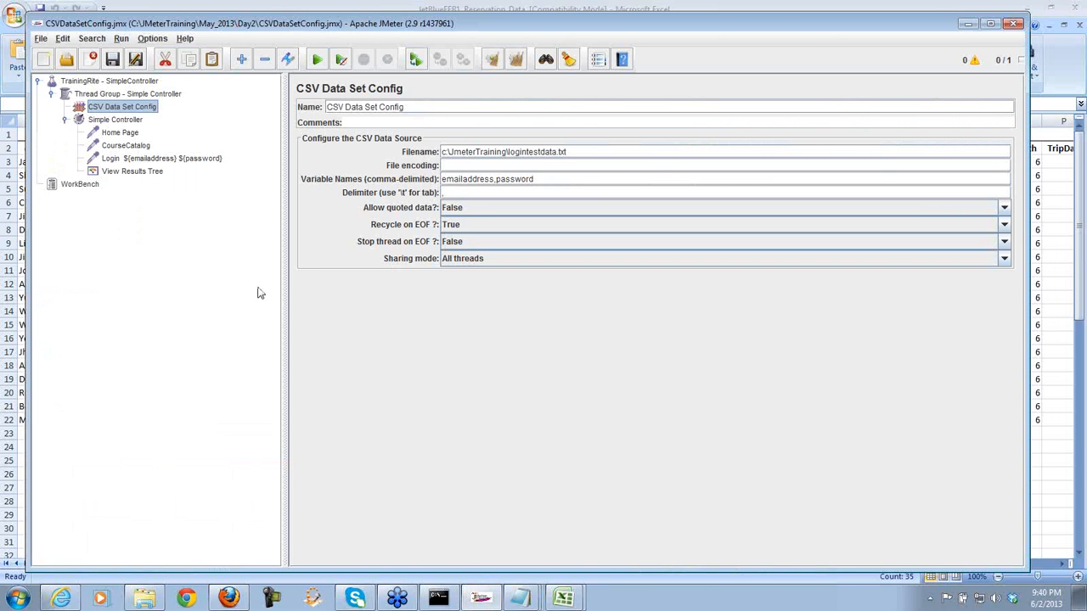
- Add a BSF PreProcessor as a child of the Home Page request
click(111, 134)
right_click(109, 133)
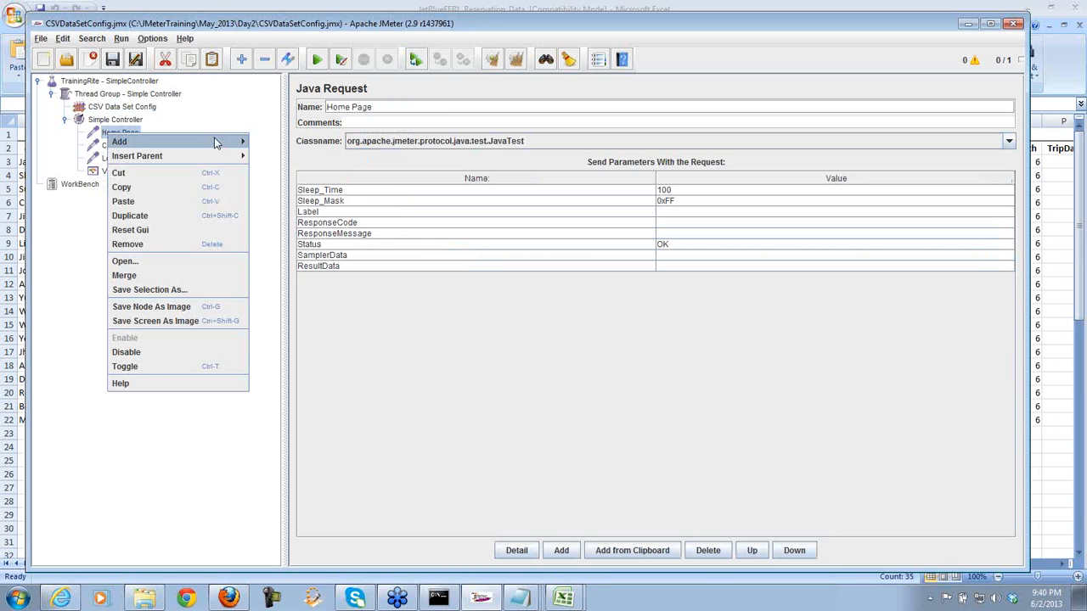
mouse_move(228, 141)
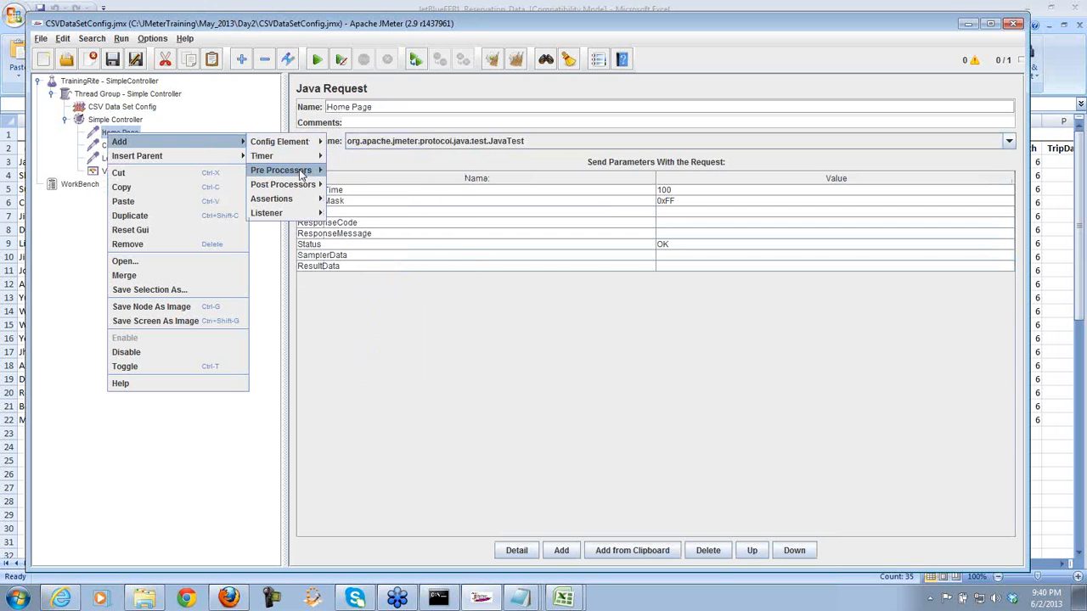
mouse_move(301, 174)
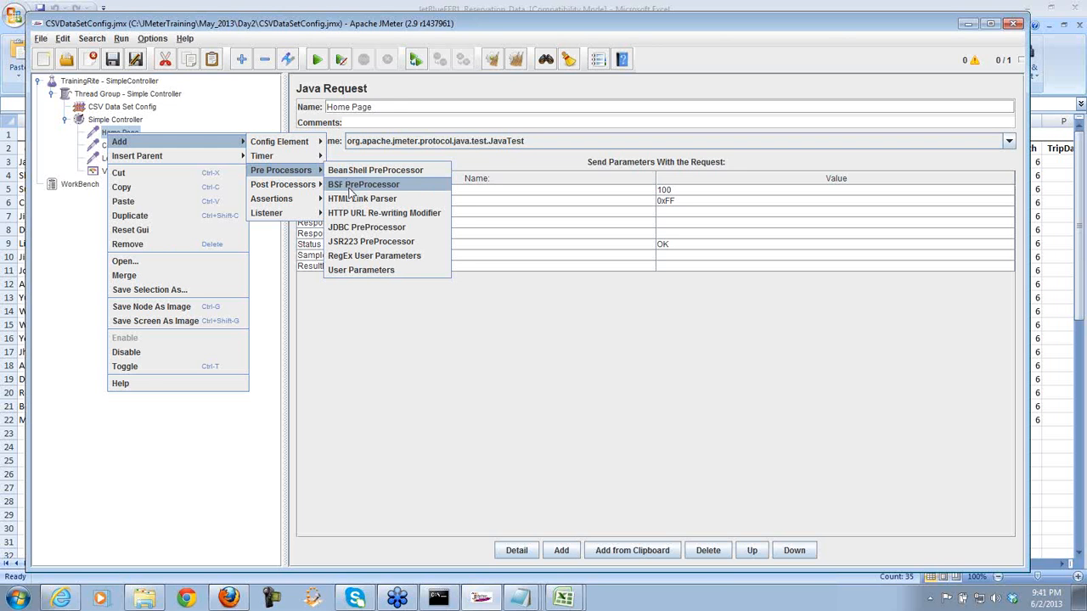
click(350, 186)
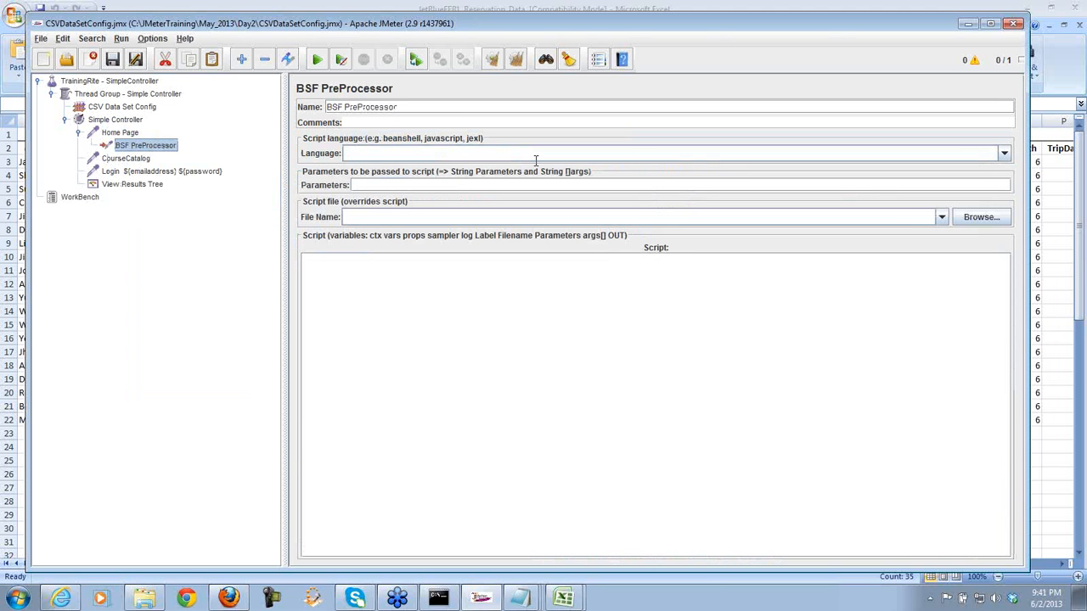
- Enter vbscript as the BSF PreProcessor language with a Set oXLApp = CreateObject("Excel.Application") line
click(671, 156)
click(1006, 155)
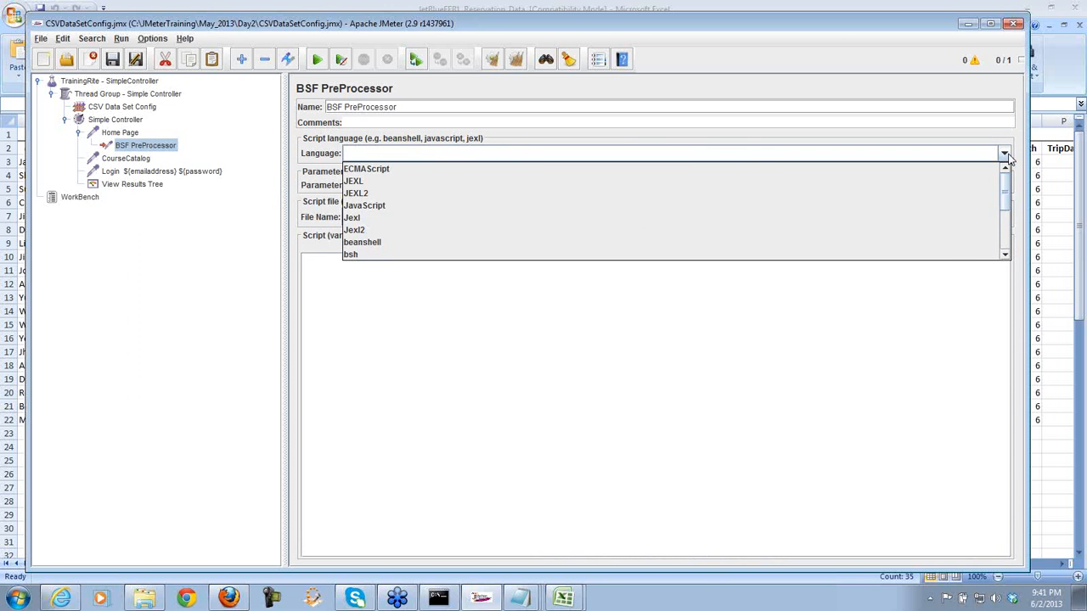
click(1007, 156)
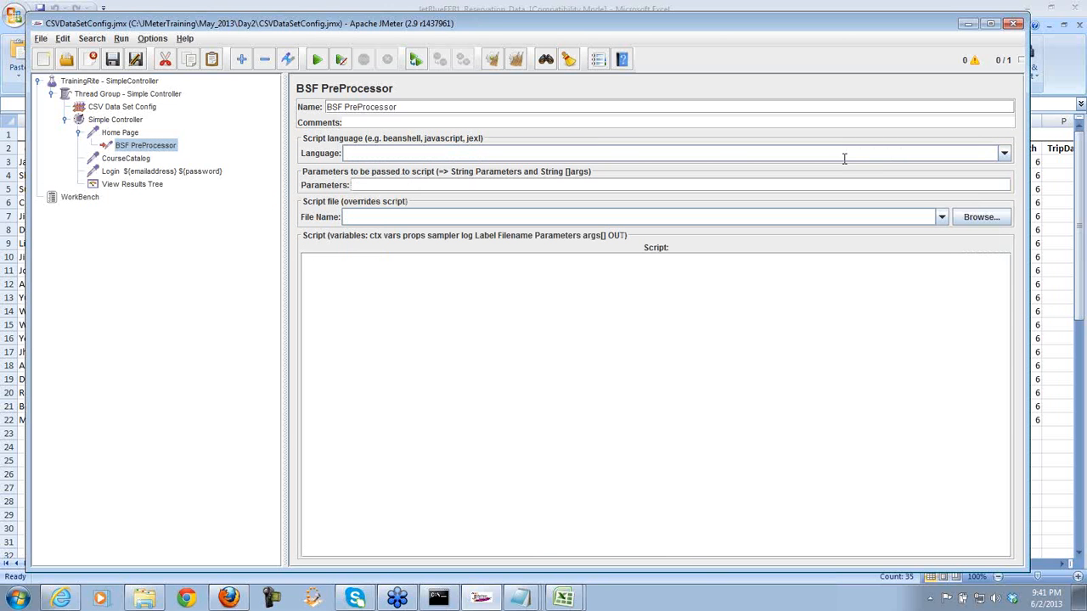
text(vbscrip)
text(t)
text(Set)
text( o)
text(XLApp =)
text( CreateO)
text(b)
text(jec)
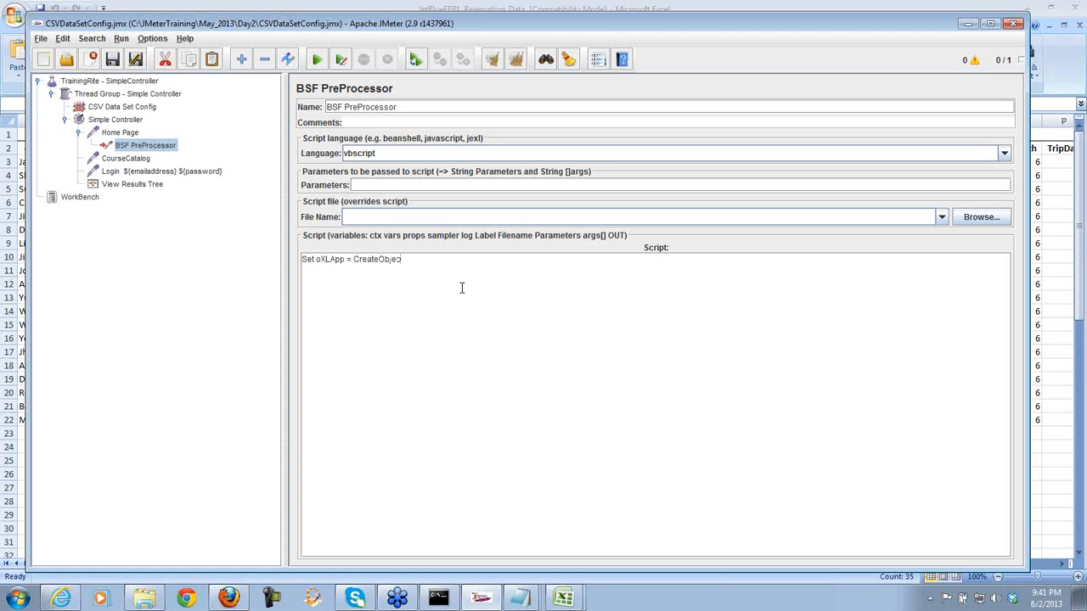
text(t("Excel.Application"))
- Change the language to groovy and replace the script with an 'import ja…' line
drag(384, 152, 338, 155)
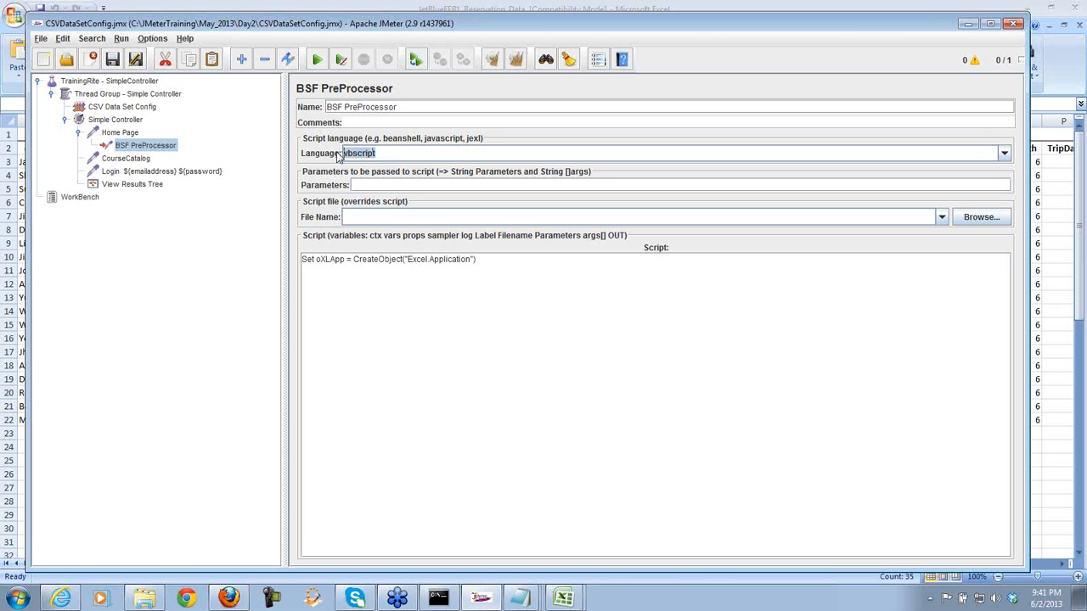
text(groovy)
key(ctrl+a)
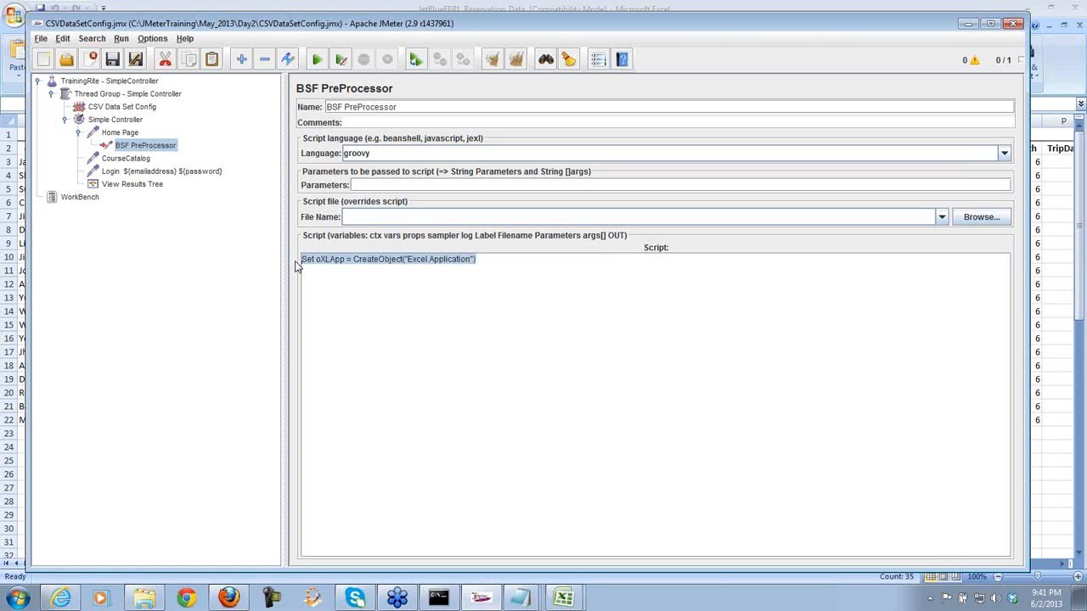
text(import)
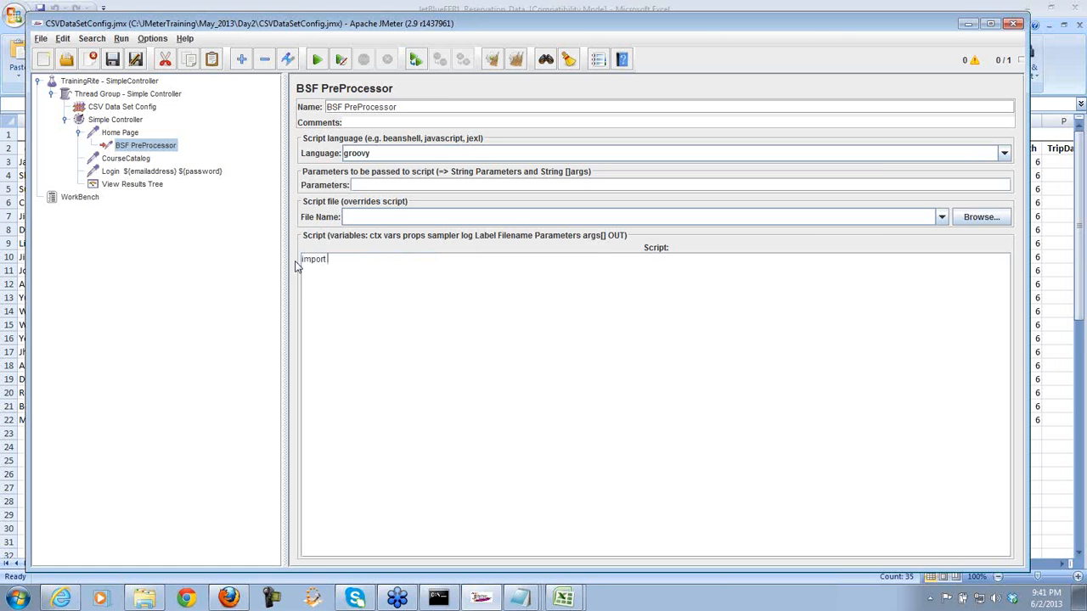
text( ja)
- View the JetBlueFFB1_Reservation_Data workbook in Excel, then return to JMeter's TrainingRite test plan settings
click(564, 597)
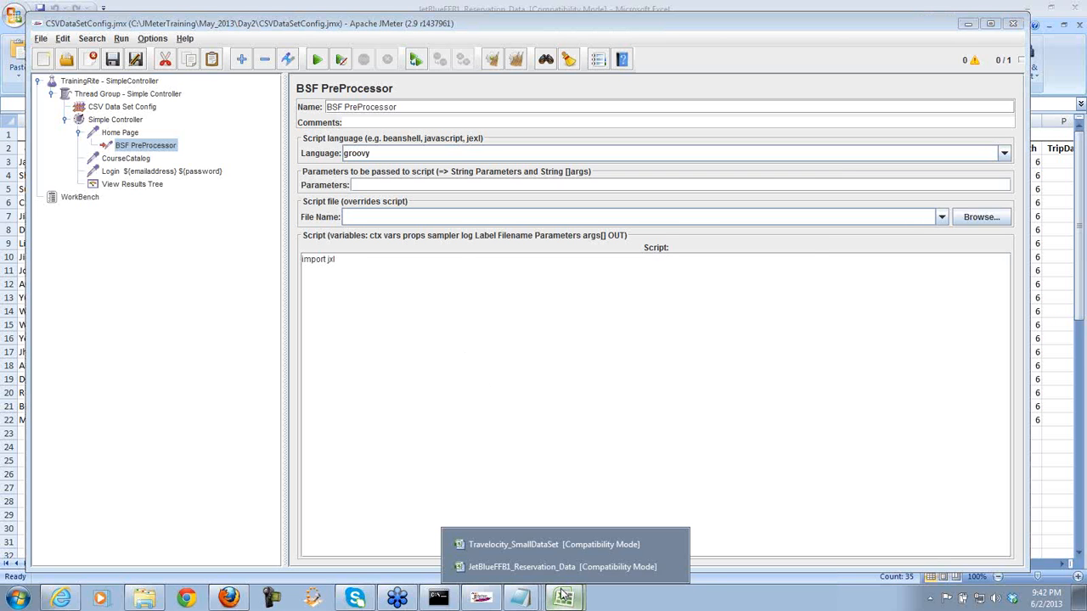
click(548, 567)
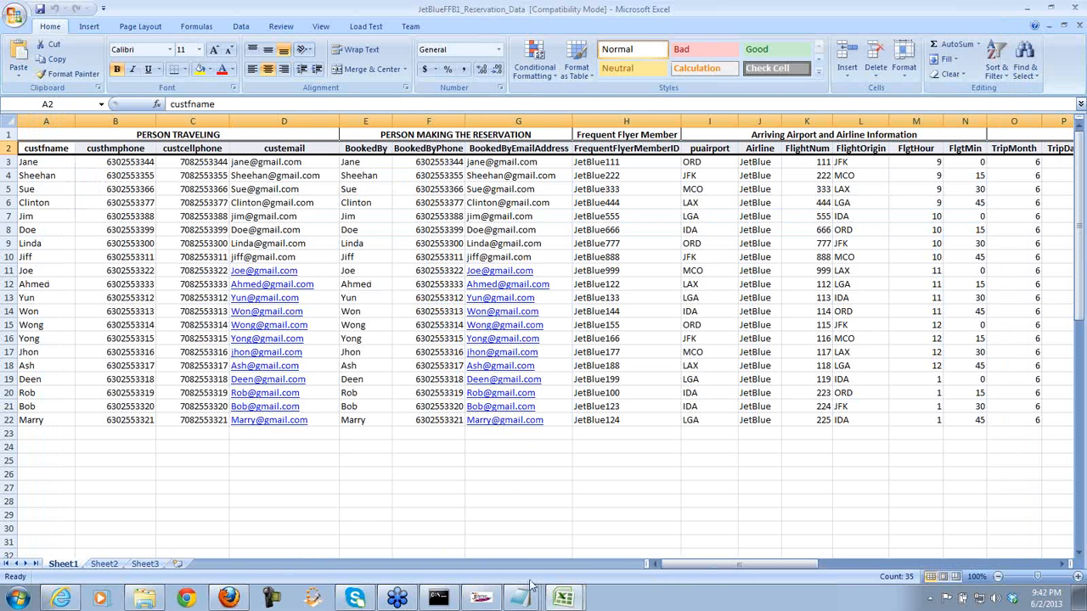
click(481, 597)
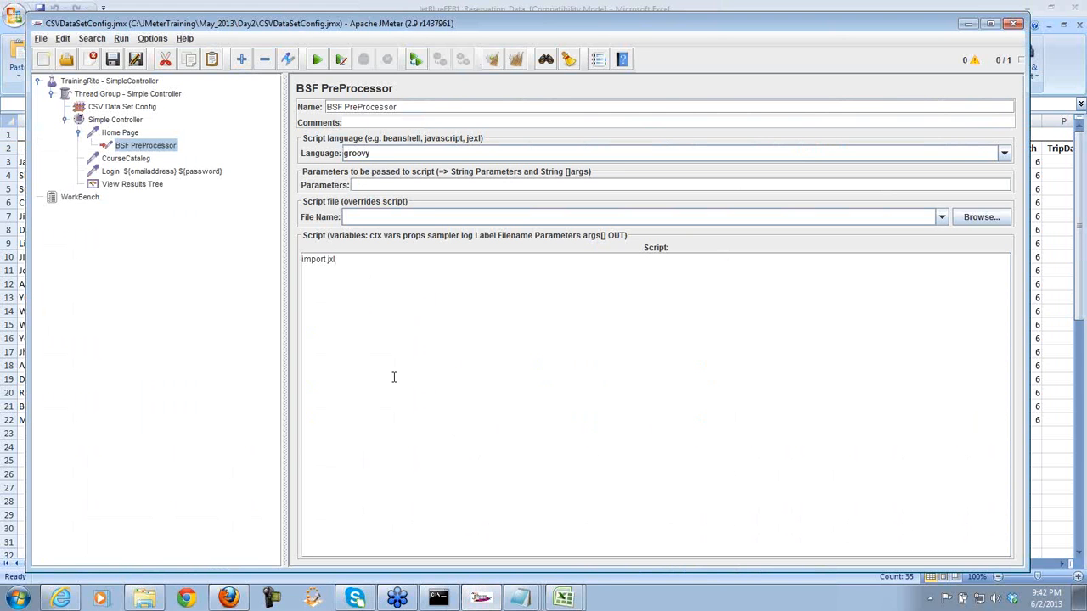
click(130, 82)
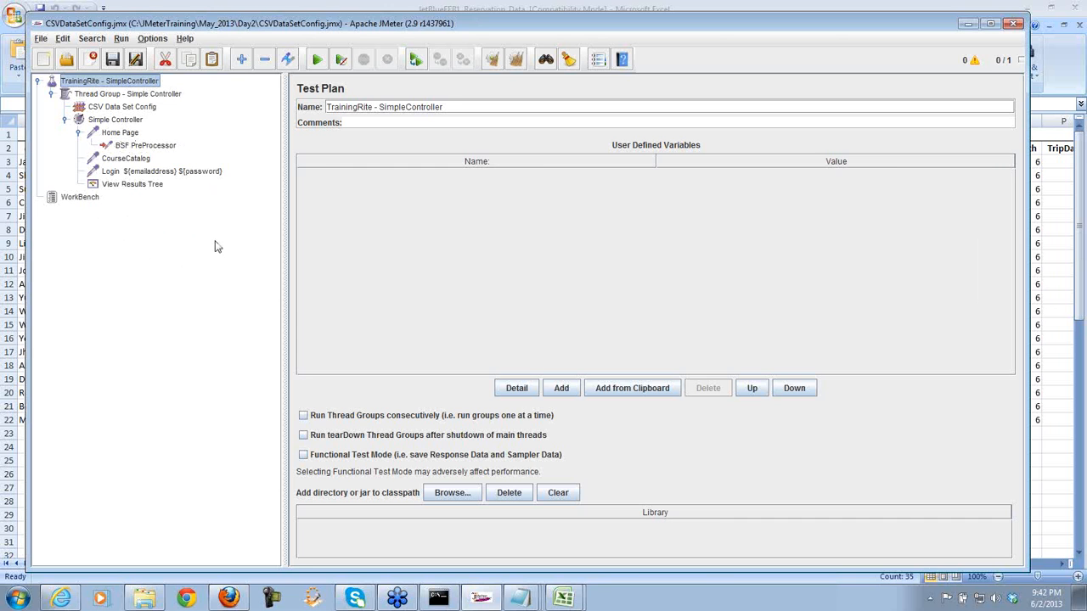
- Remove the BSF PreProcessor node from the Home Page request, confirming the deletion
click(145, 146)
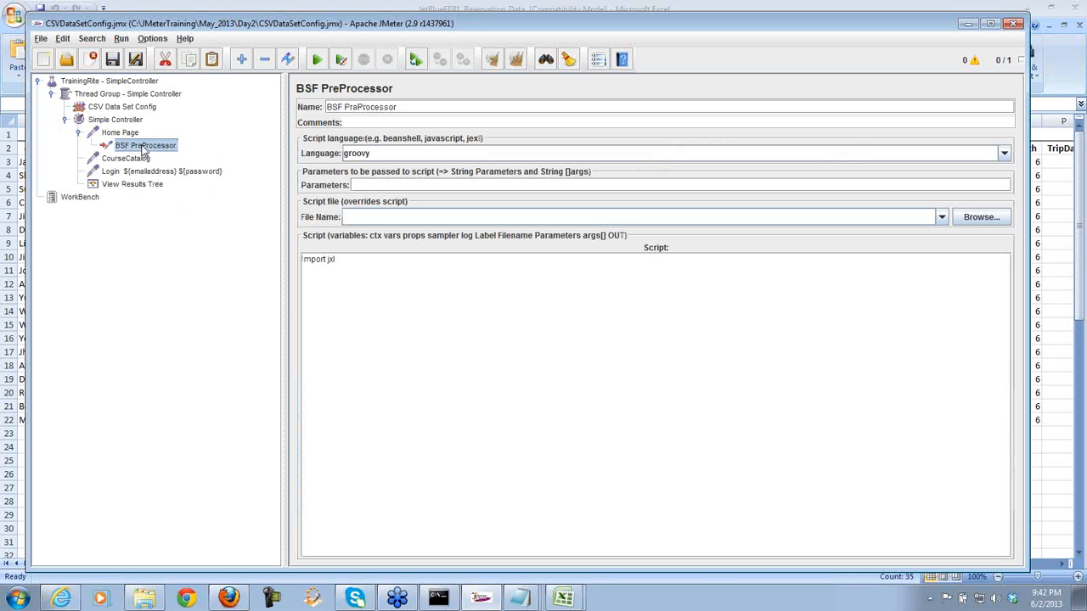
right_click(145, 151)
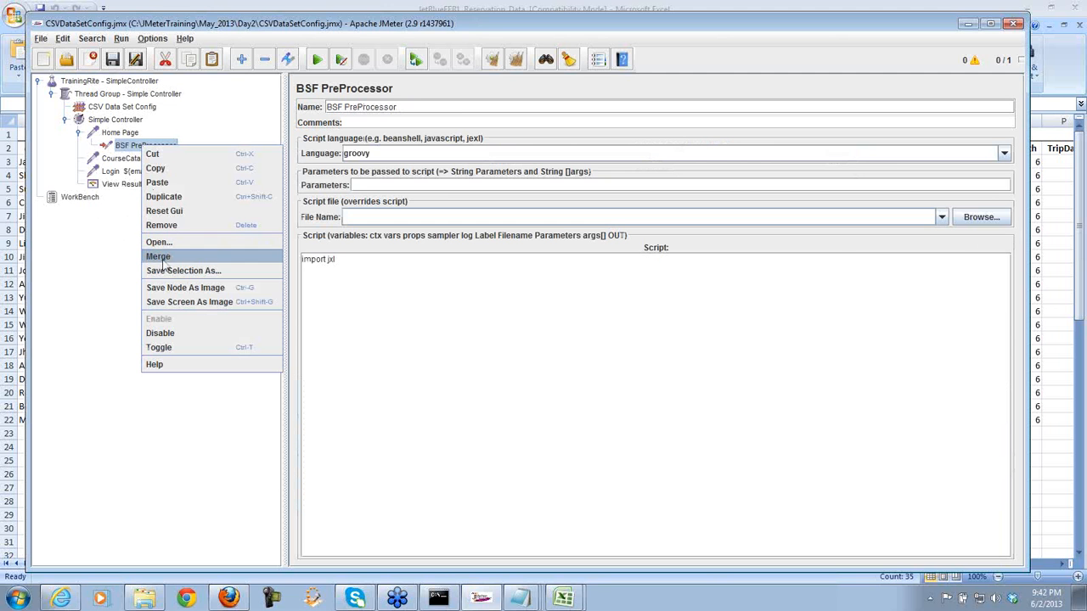
click(163, 226)
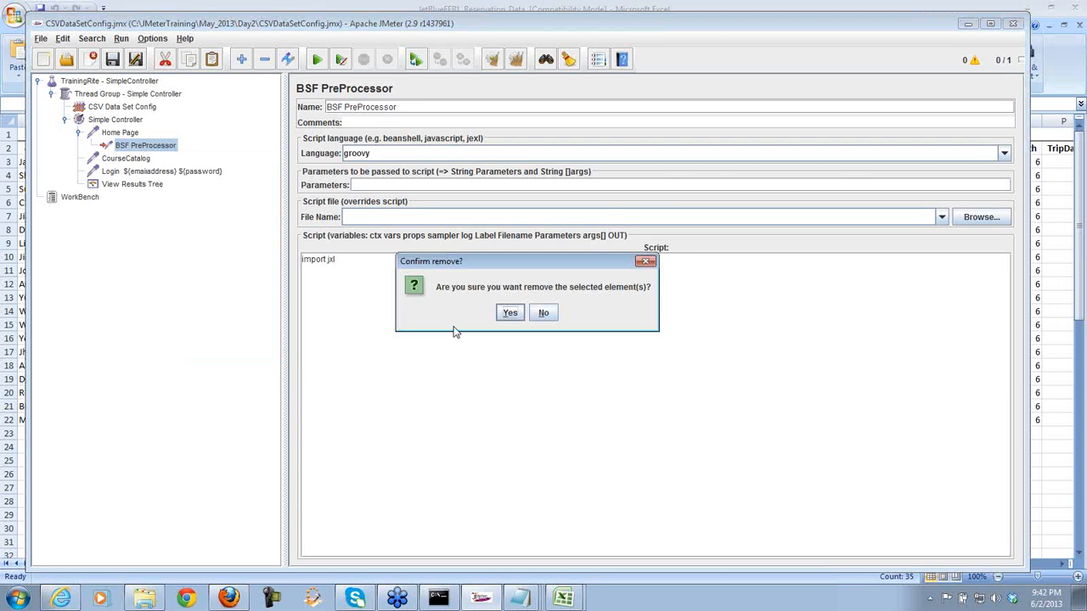
click(507, 315)
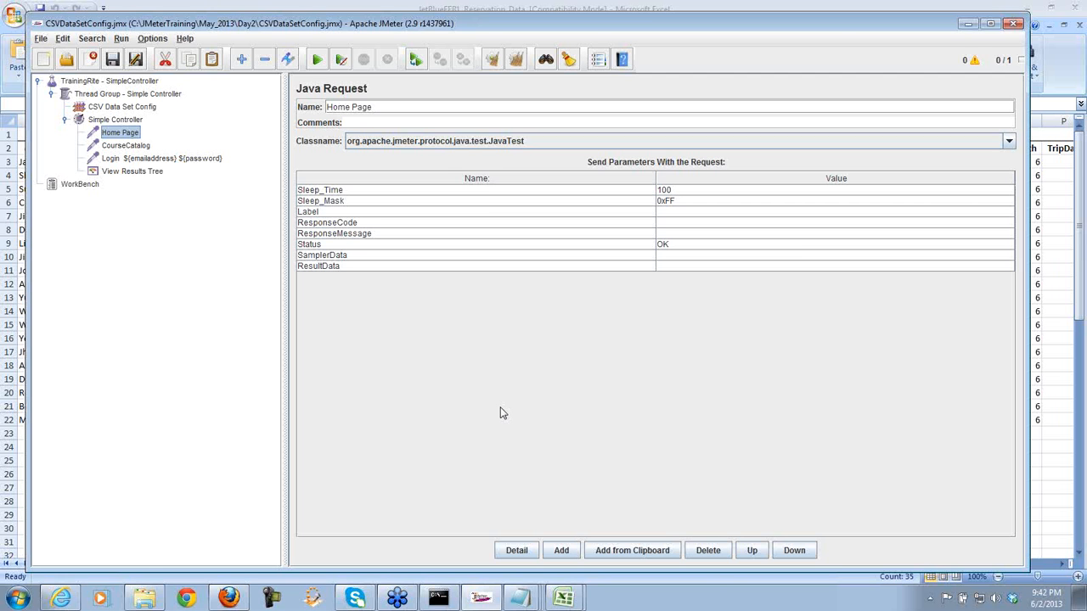
- Load amazon.com in Internet Explorer in place of the TrainingRite page
mouse_move(66, 599)
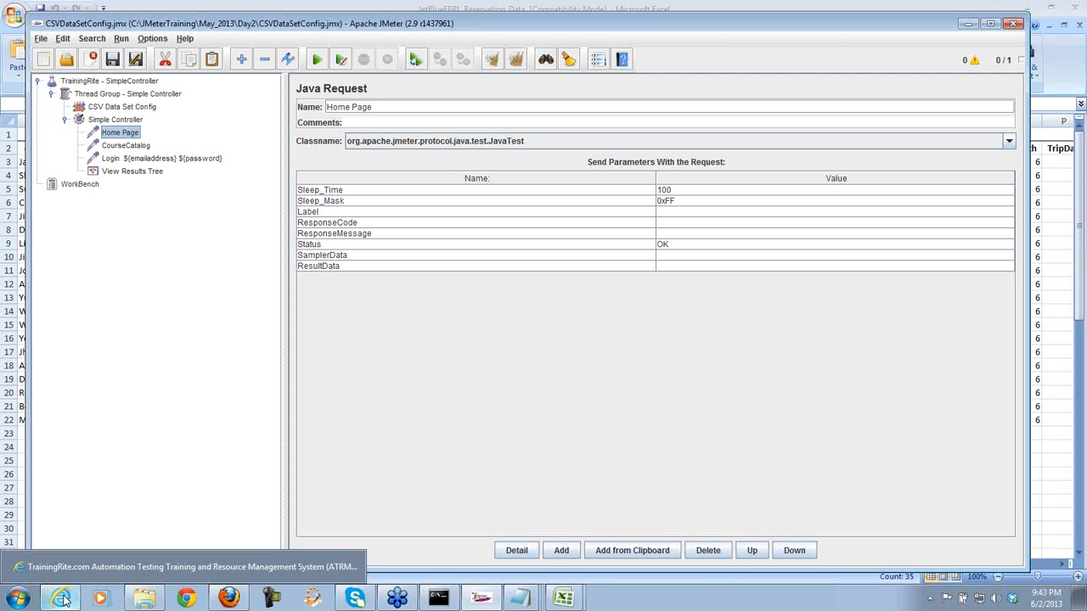
click(102, 577)
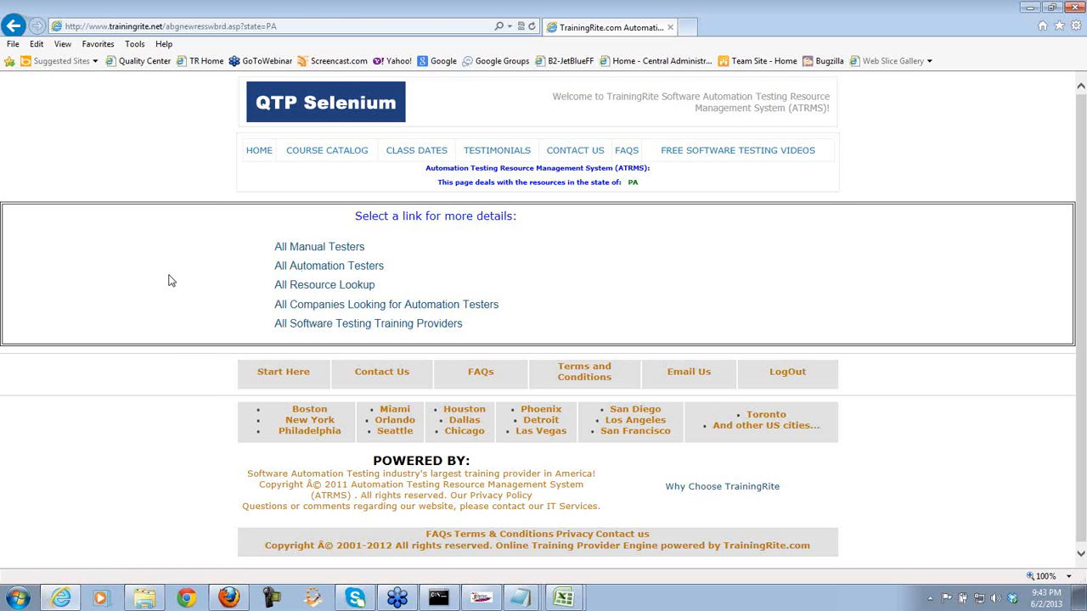
click(306, 26)
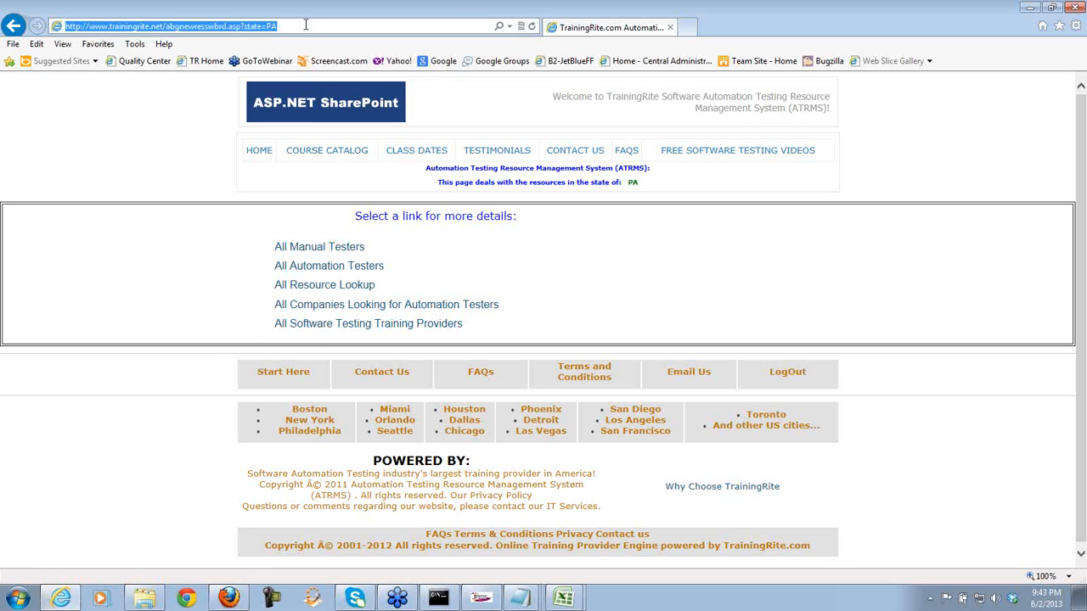
text(amazon)
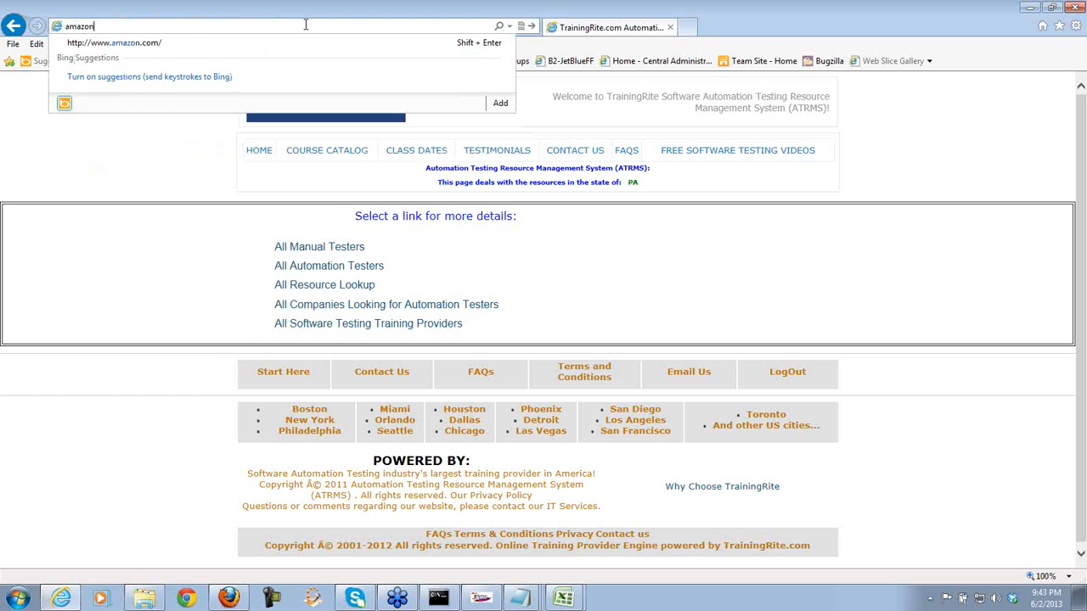
text(.com)
key(Return)
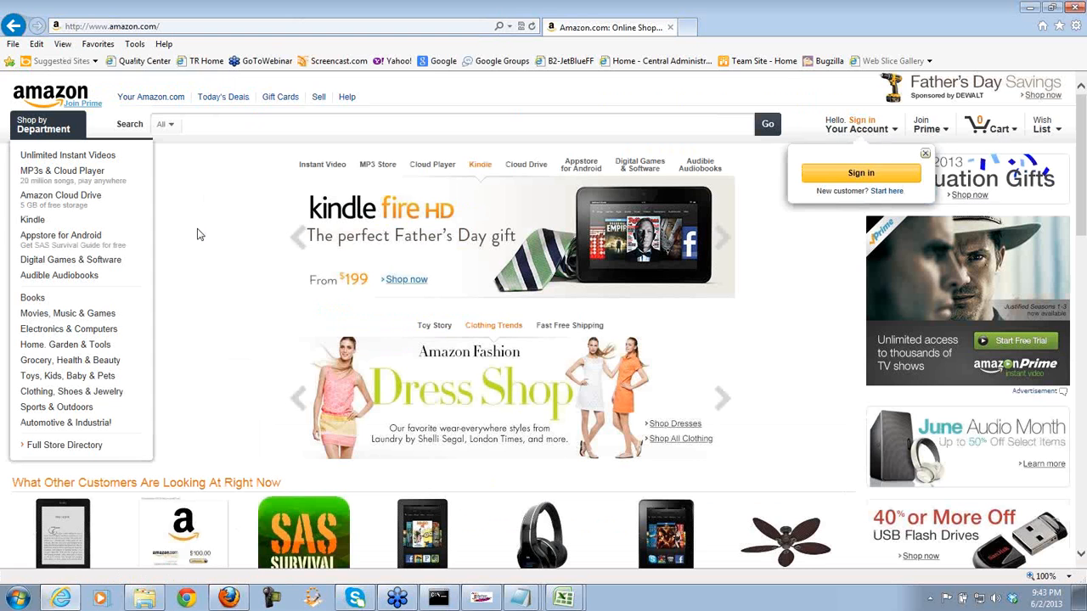
- Search Amazon for IPhone
click(234, 126)
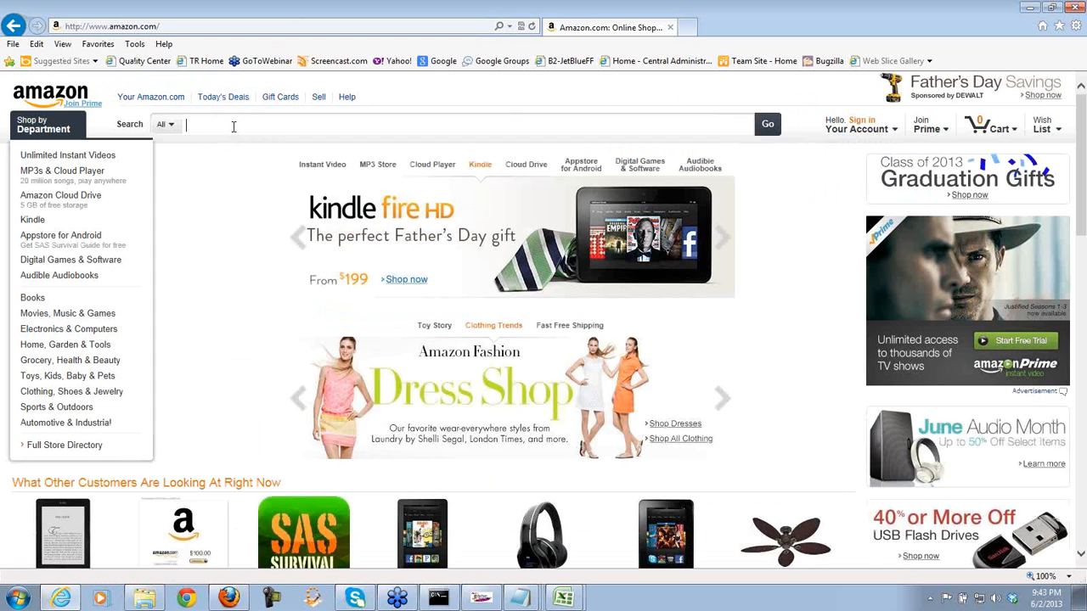
text(IP)
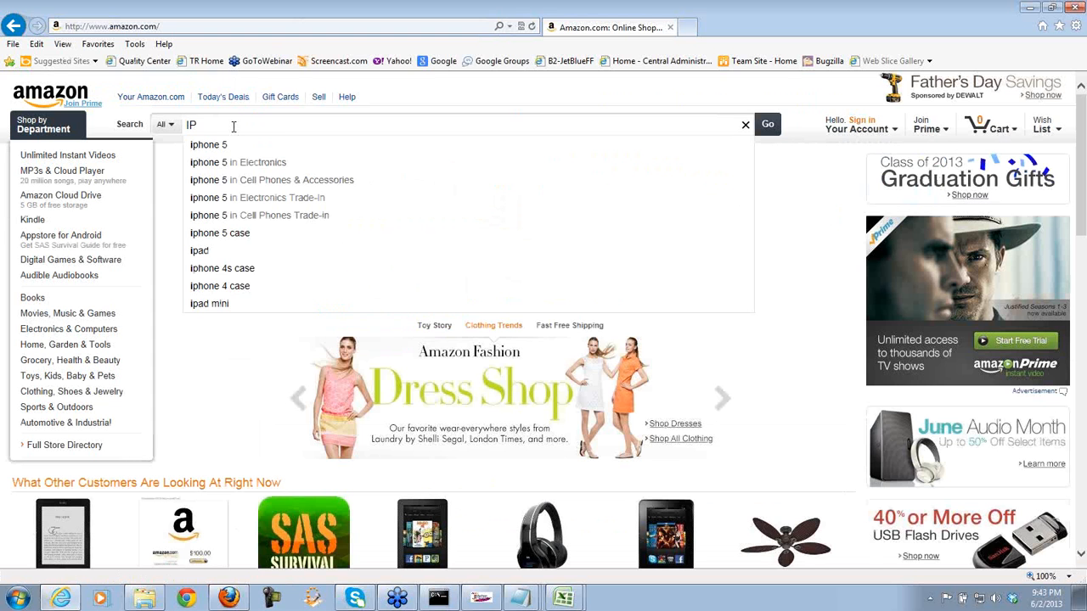
text(hone)
key(Return)
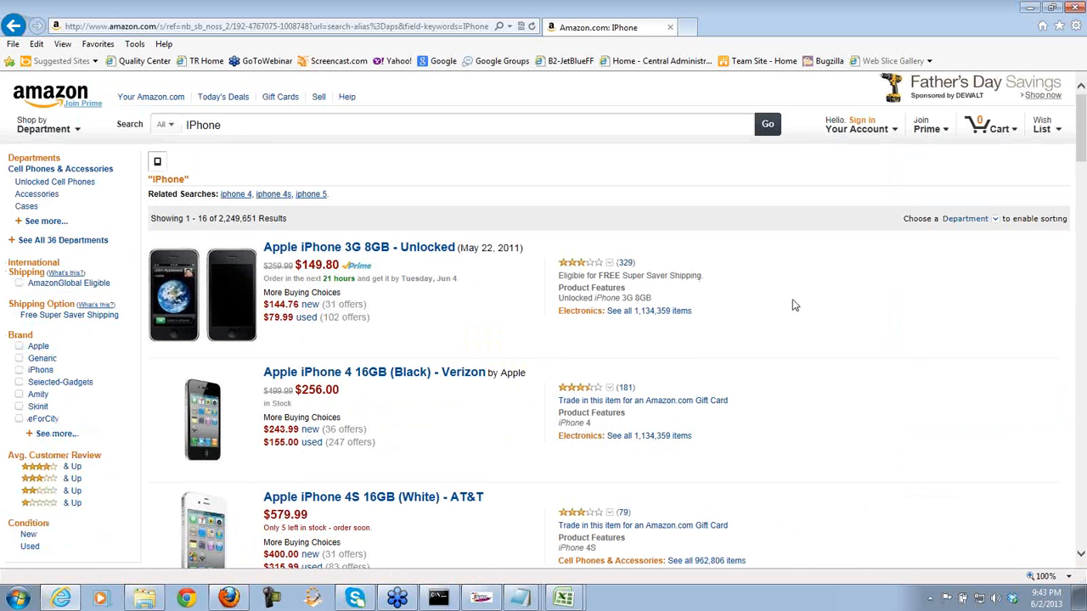
- Replace the search term with Samsung Phone and run that search
drag(1082, 136, 1046, 136)
drag(235, 125, 177, 124)
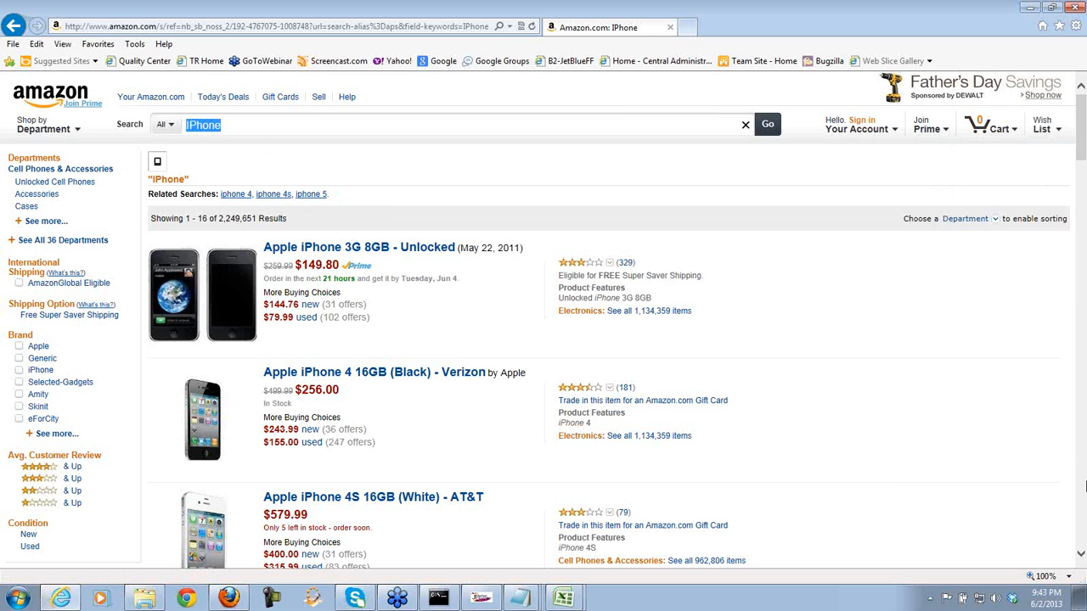
click(230, 124)
drag(229, 124, 187, 126)
text(Samsung)
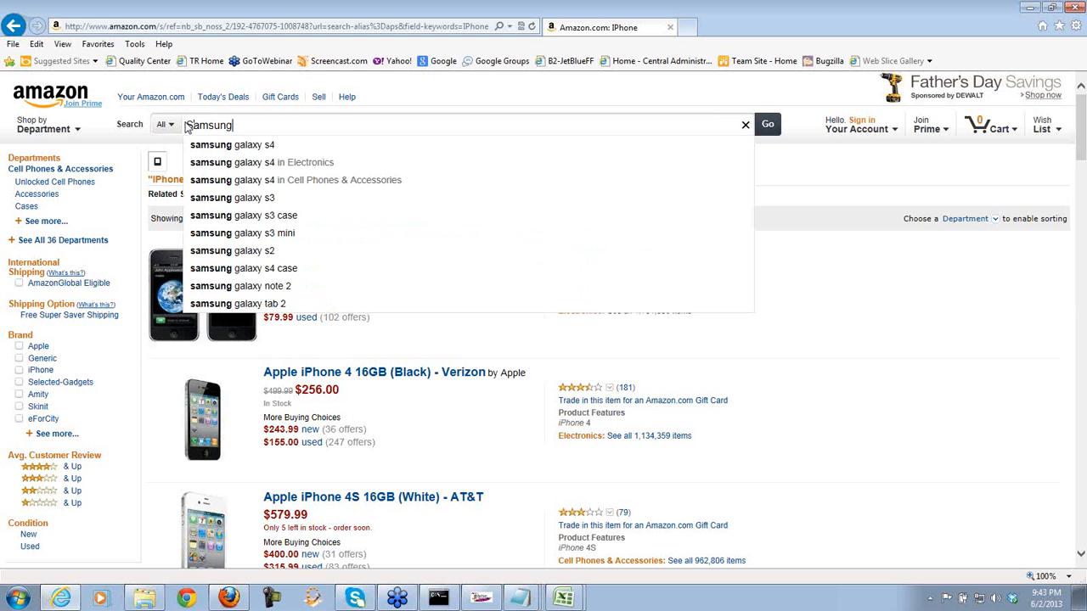
text( Phone)
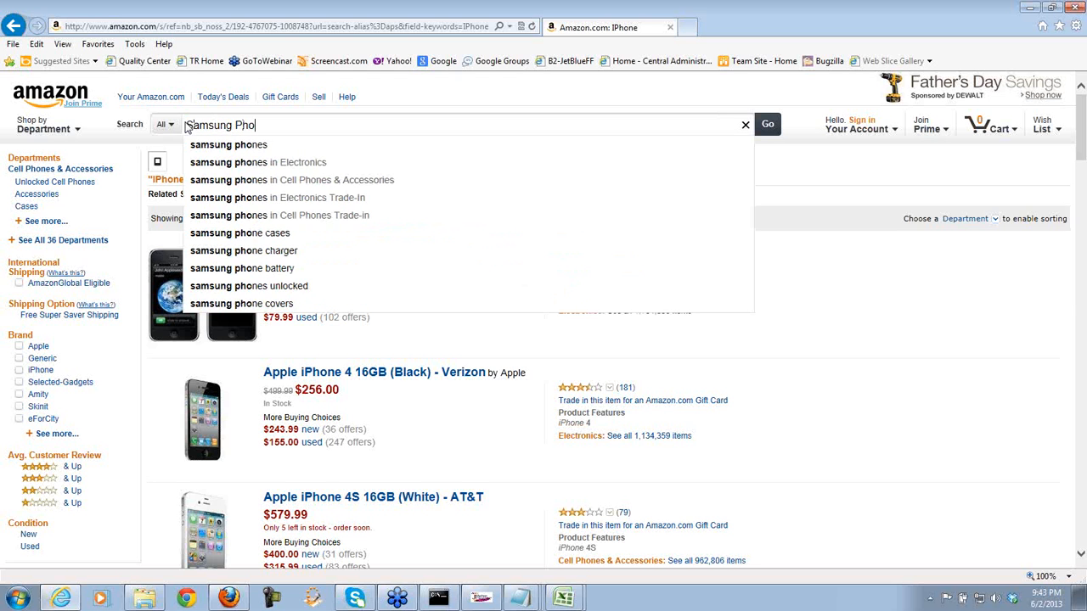
key(Return)
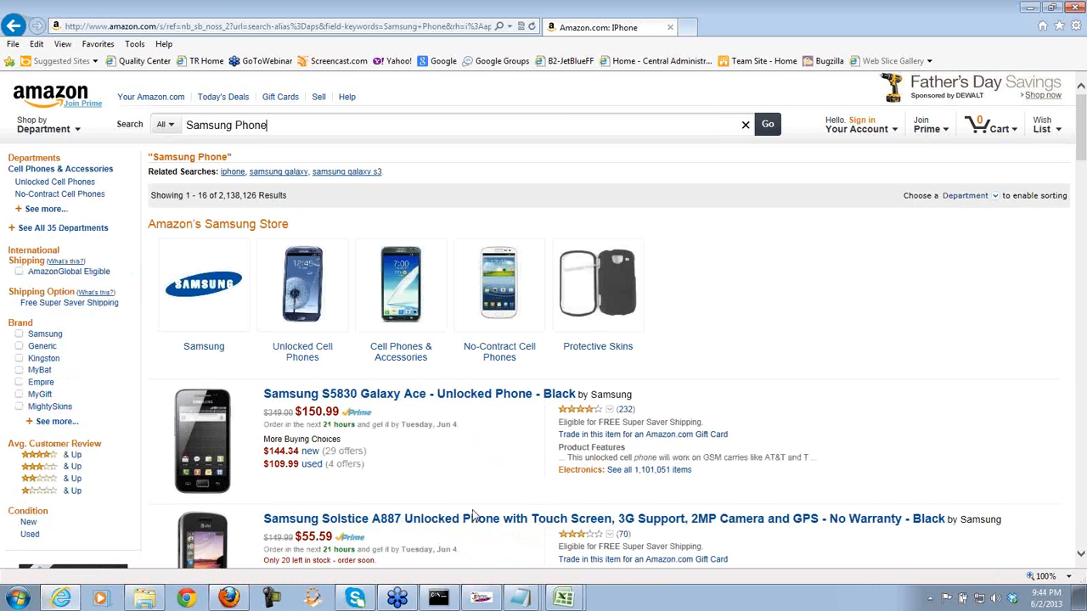
- Back in JMeter, view the Thread Group settings: 15 threads, 0-second ramp-up, 1 loop
click(482, 599)
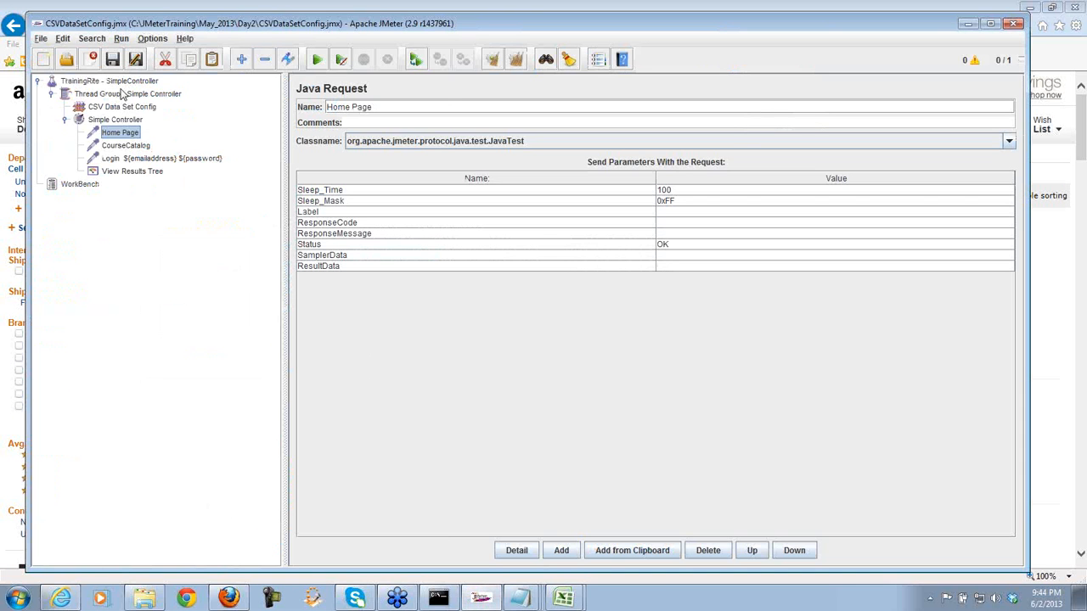
click(115, 81)
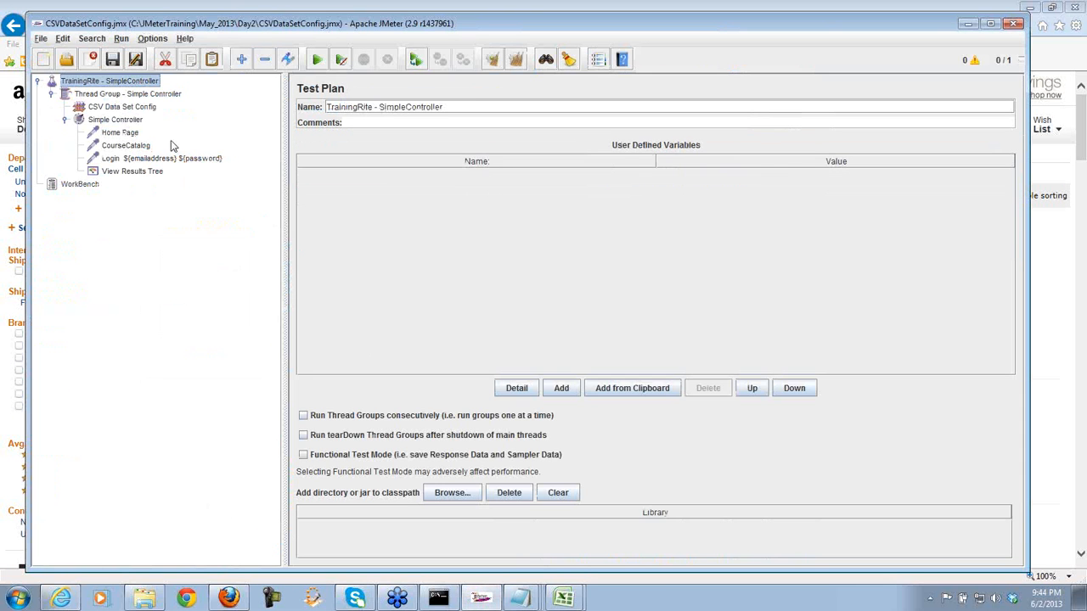
click(129, 94)
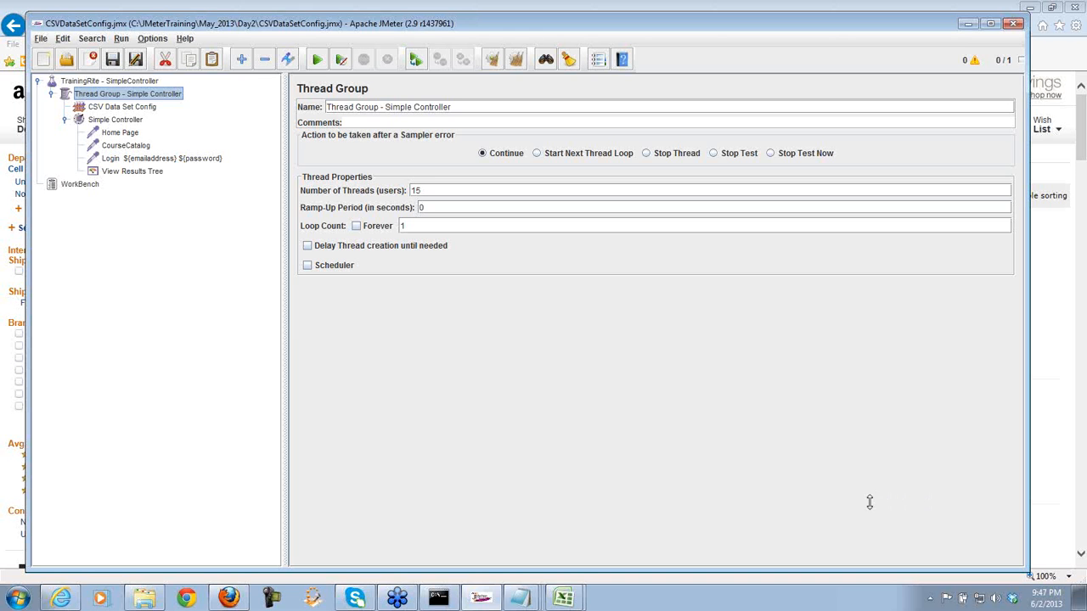
click(811, 259)
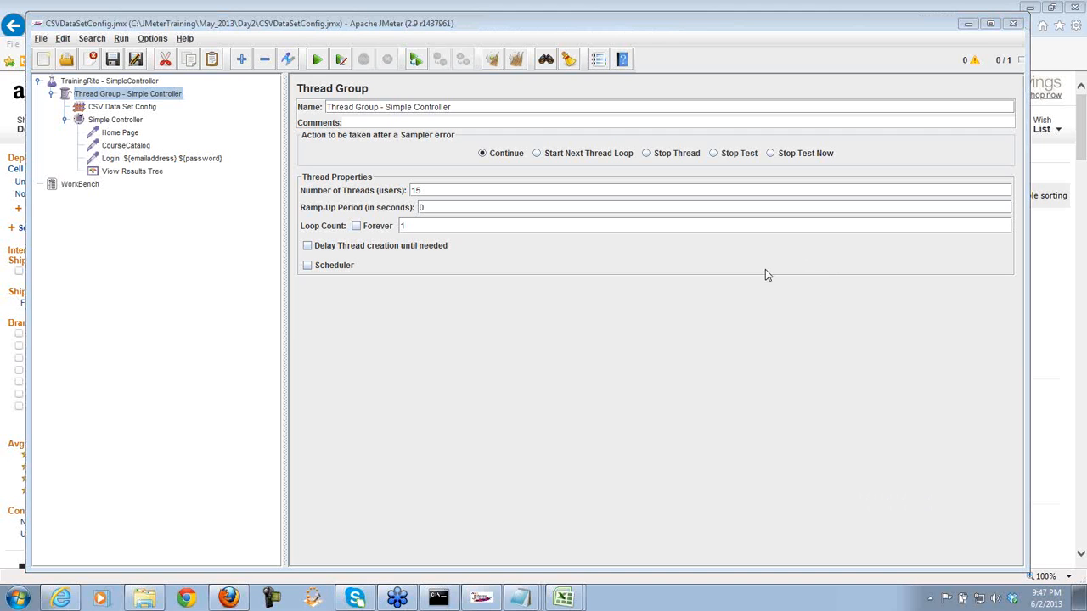